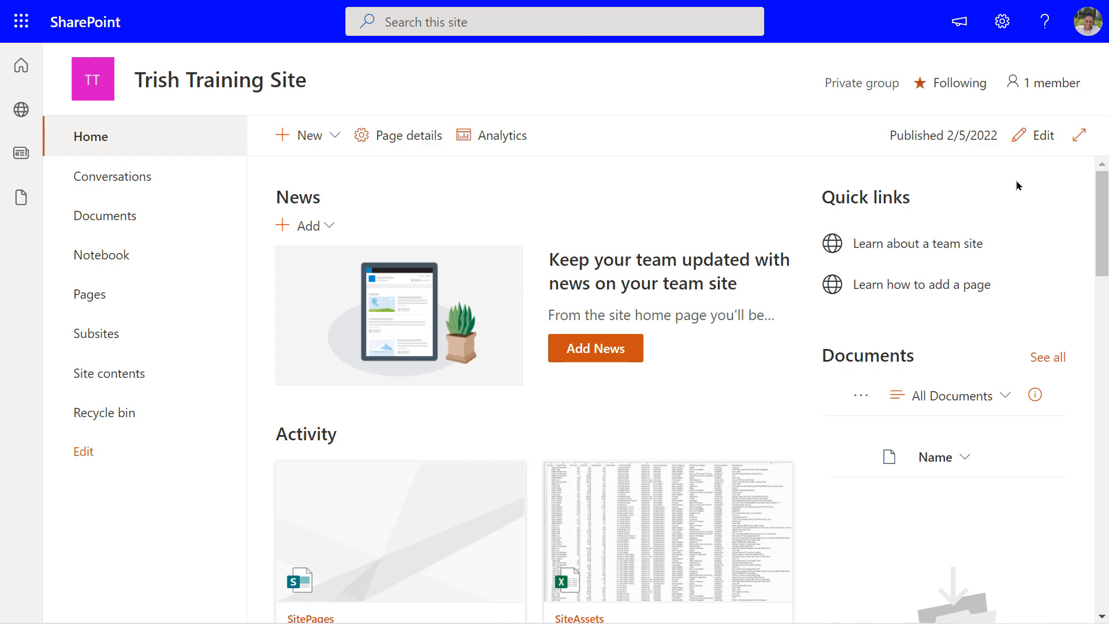
Open the Site Collection Features page from the full site settings of the training site.
click(1003, 23)
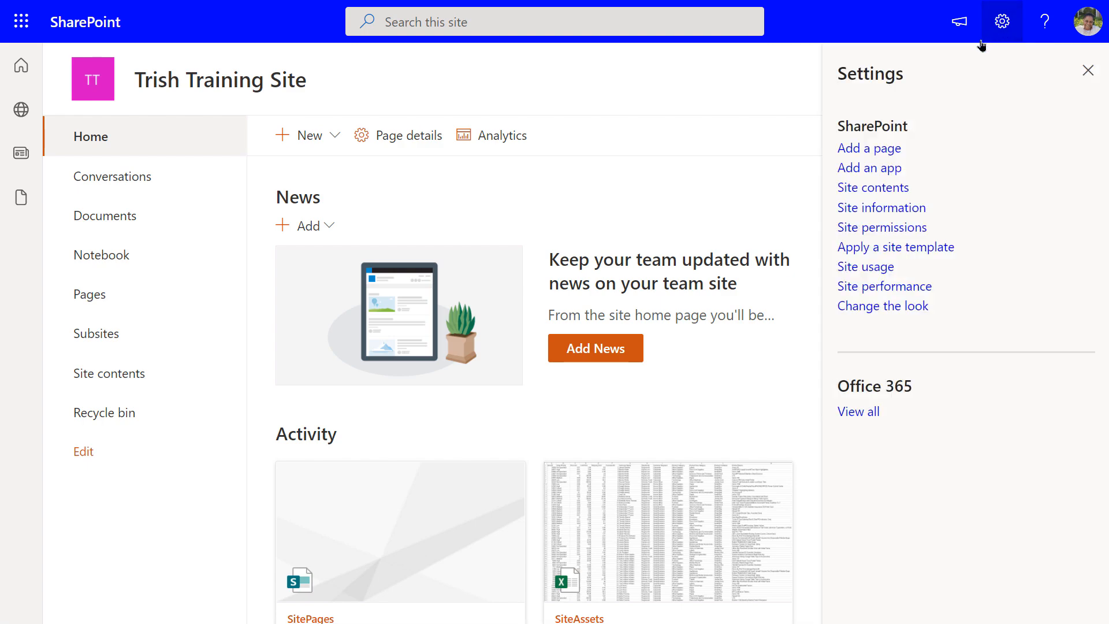
click(862, 208)
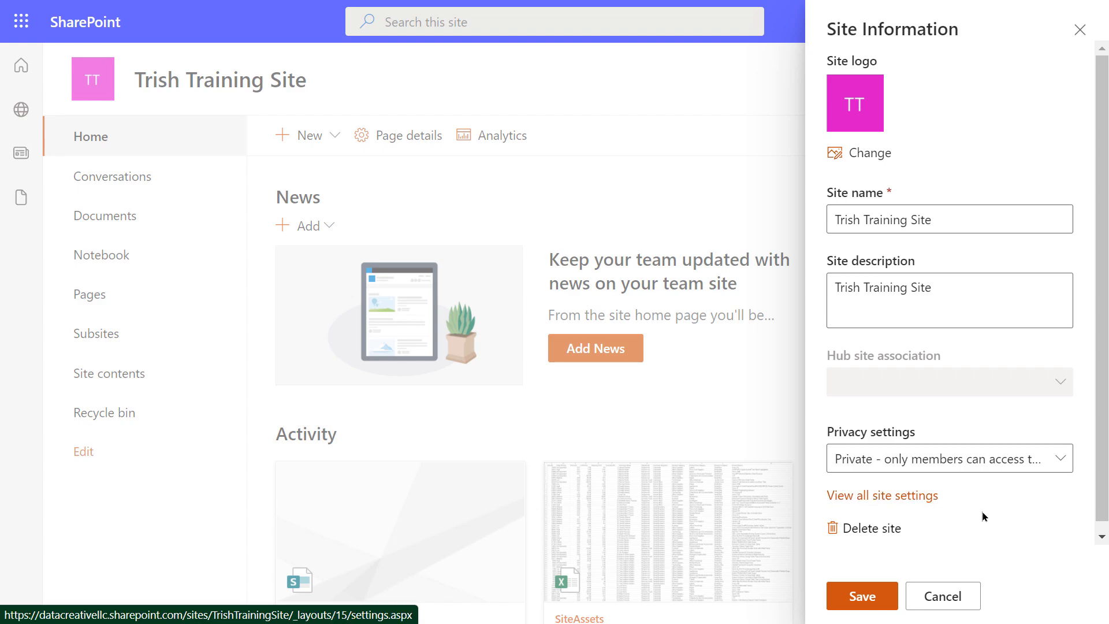
click(885, 496)
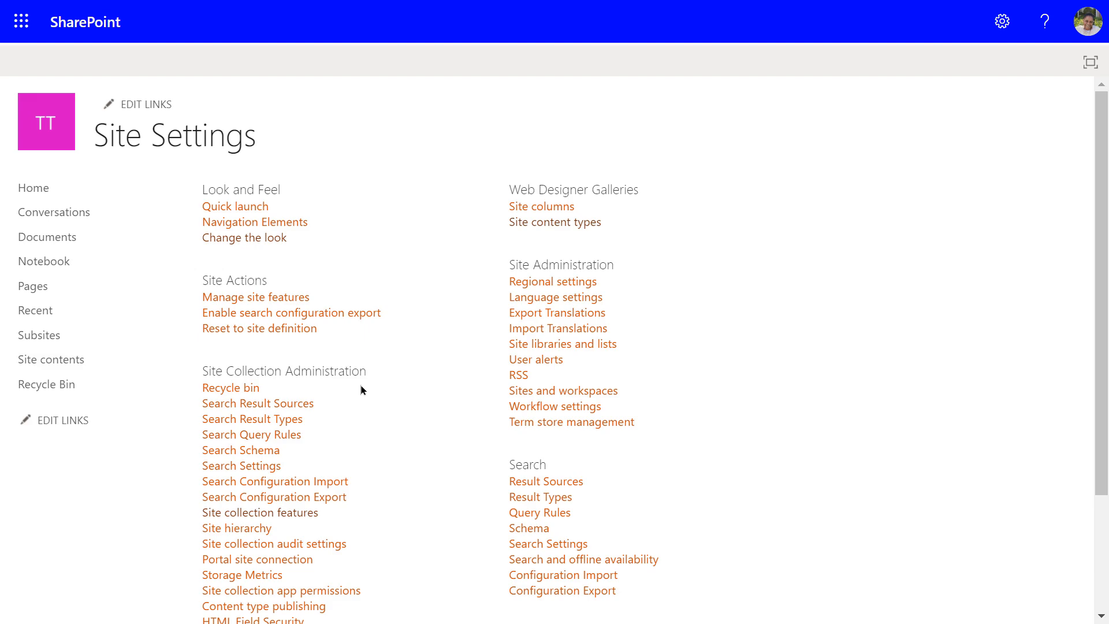
click(252, 516)
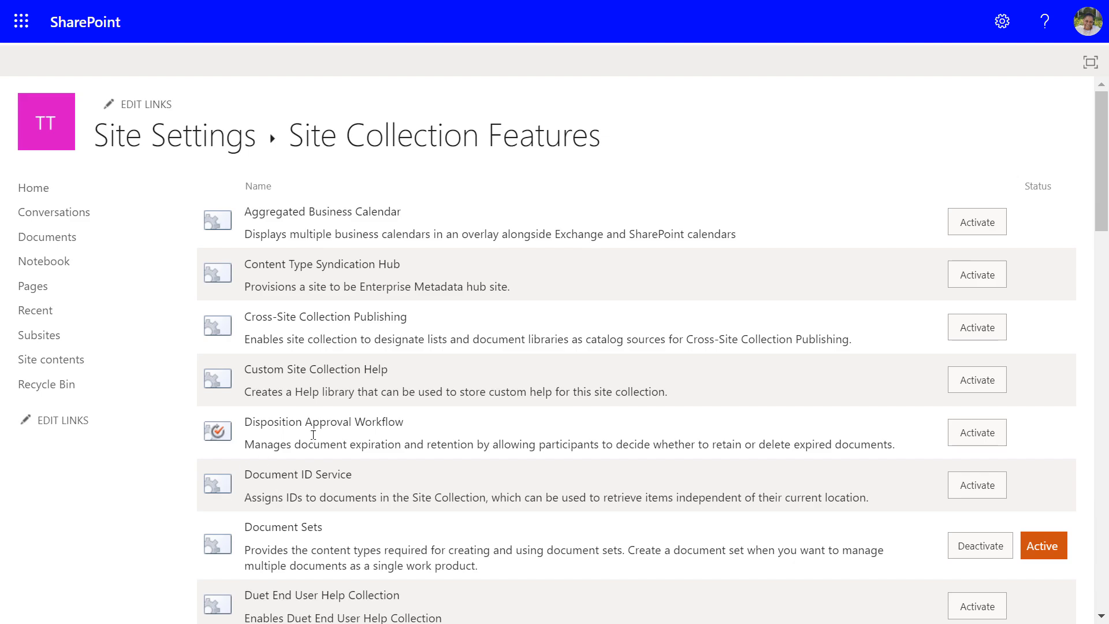
Activate the SharePoint Server Standard Site Collection features.
scroll(372, 420, down, 10)
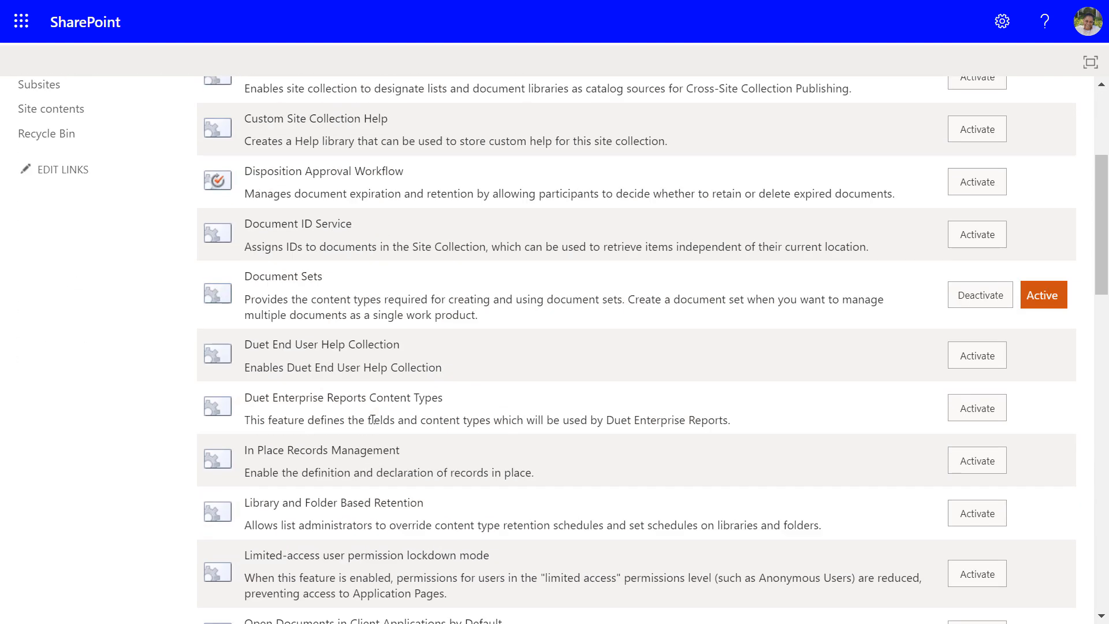
scroll(373, 420, down, 8)
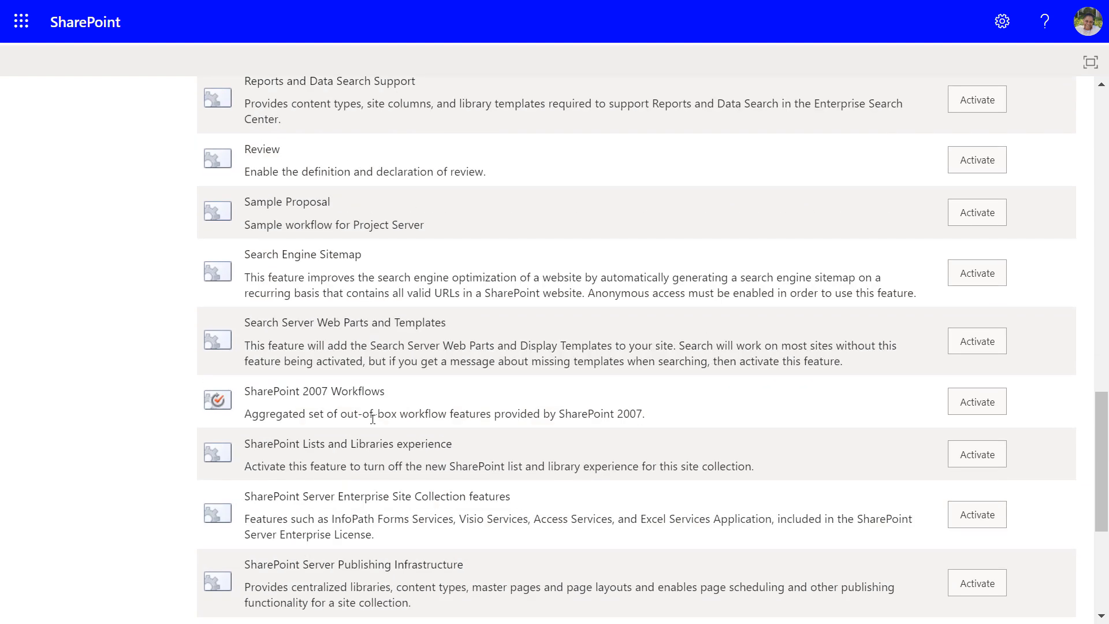
scroll(373, 420, down, 2)
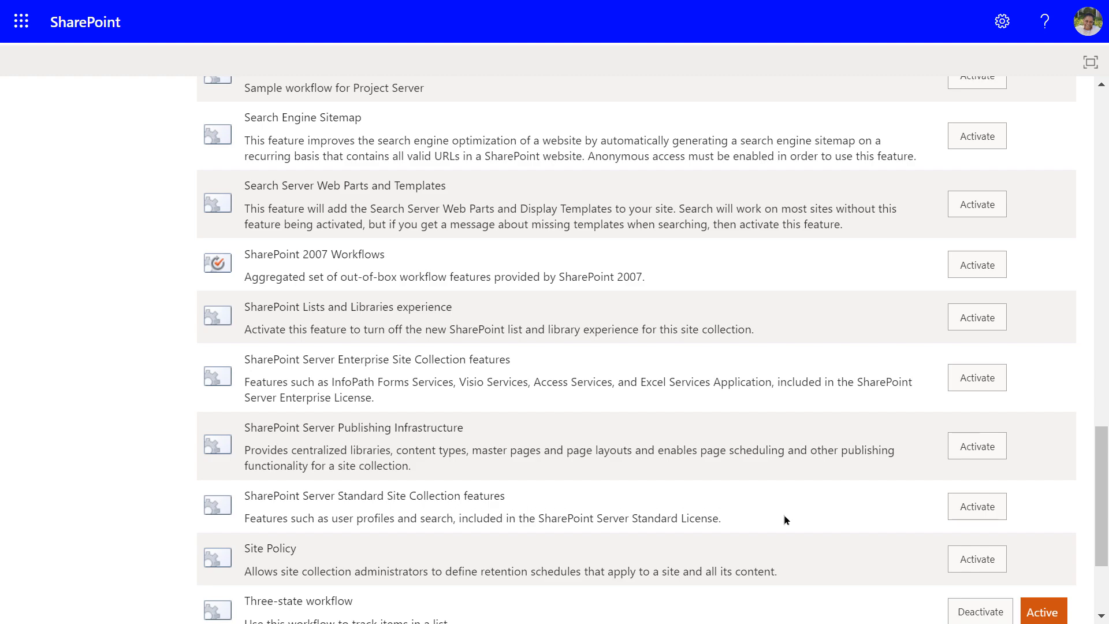
click(970, 513)
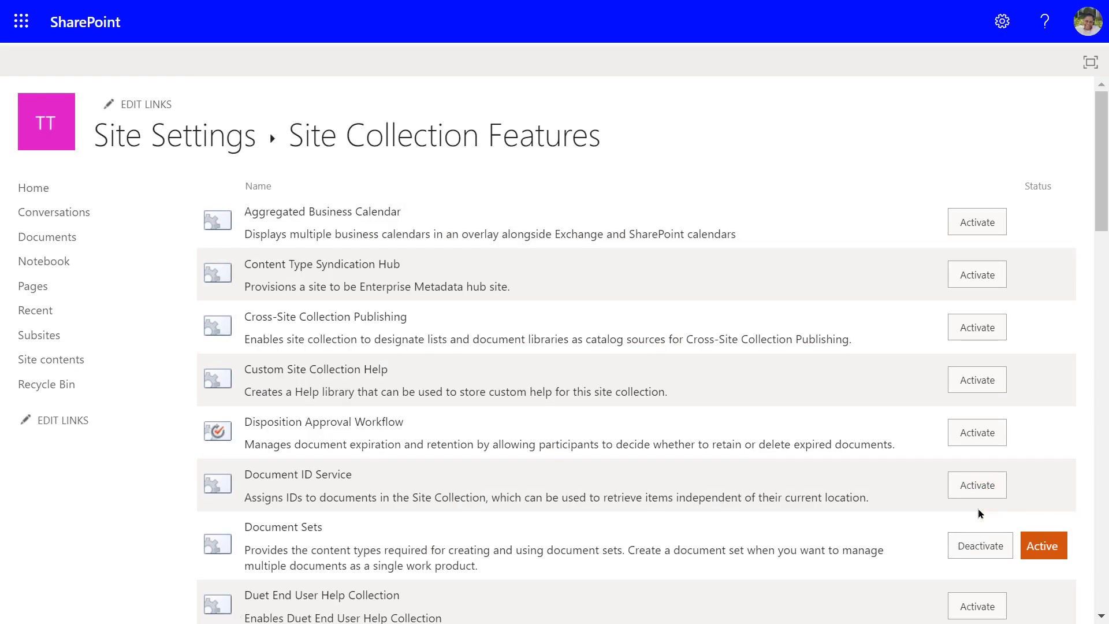
Activate the Video and Rich Media feature in the site collection features list.
scroll(979, 512, down, 10)
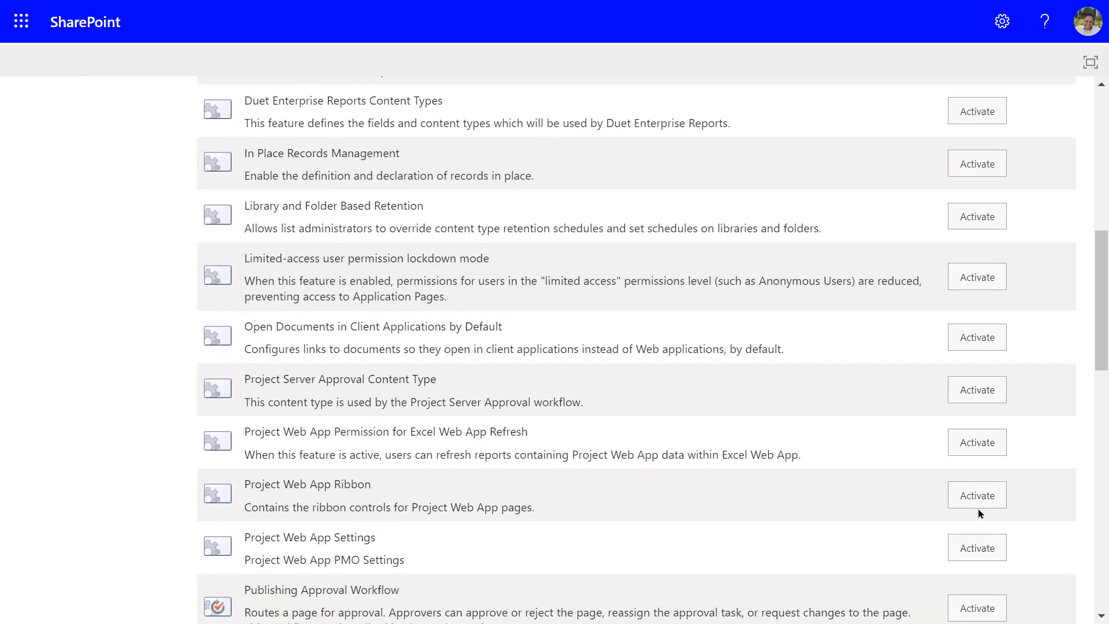
scroll(979, 512, down, 6)
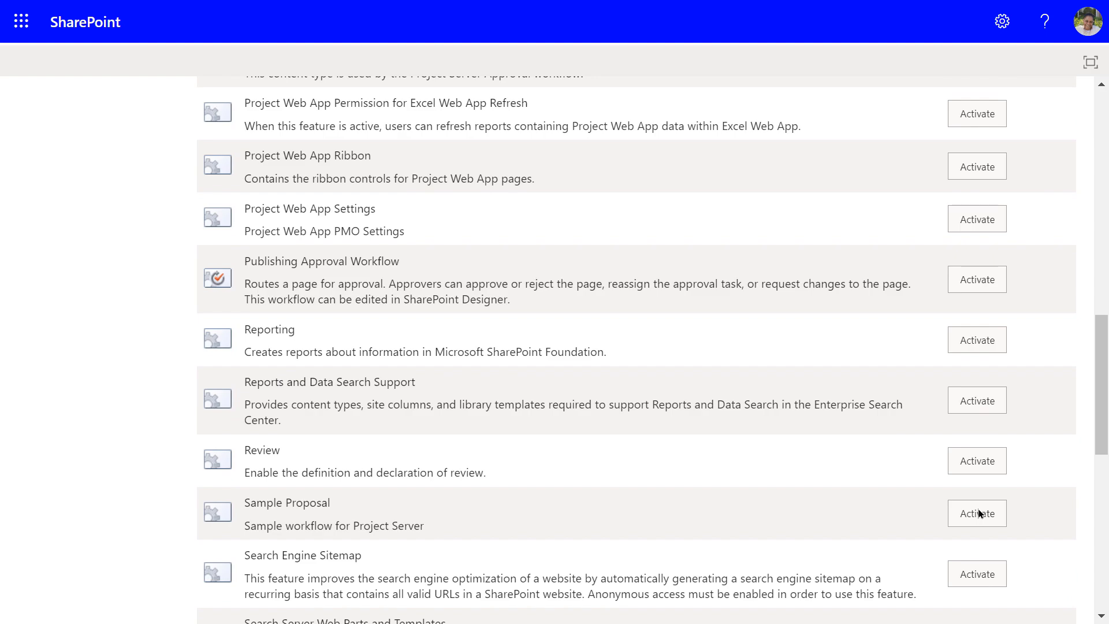
scroll(978, 512, down, 4)
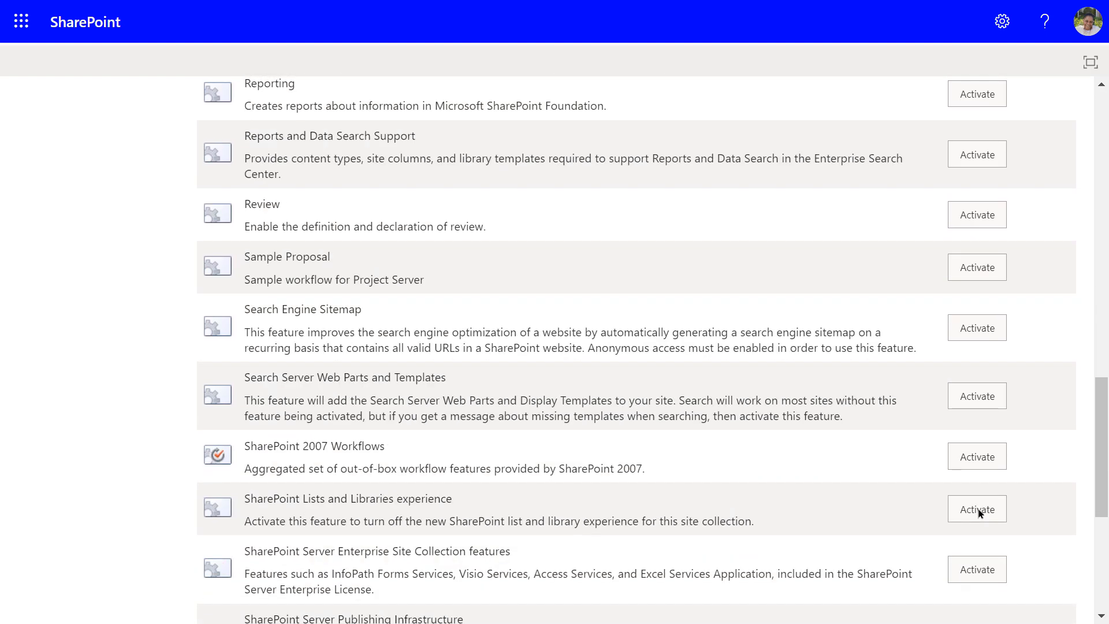
scroll(979, 512, down, 1)
scroll(978, 513, down, 2)
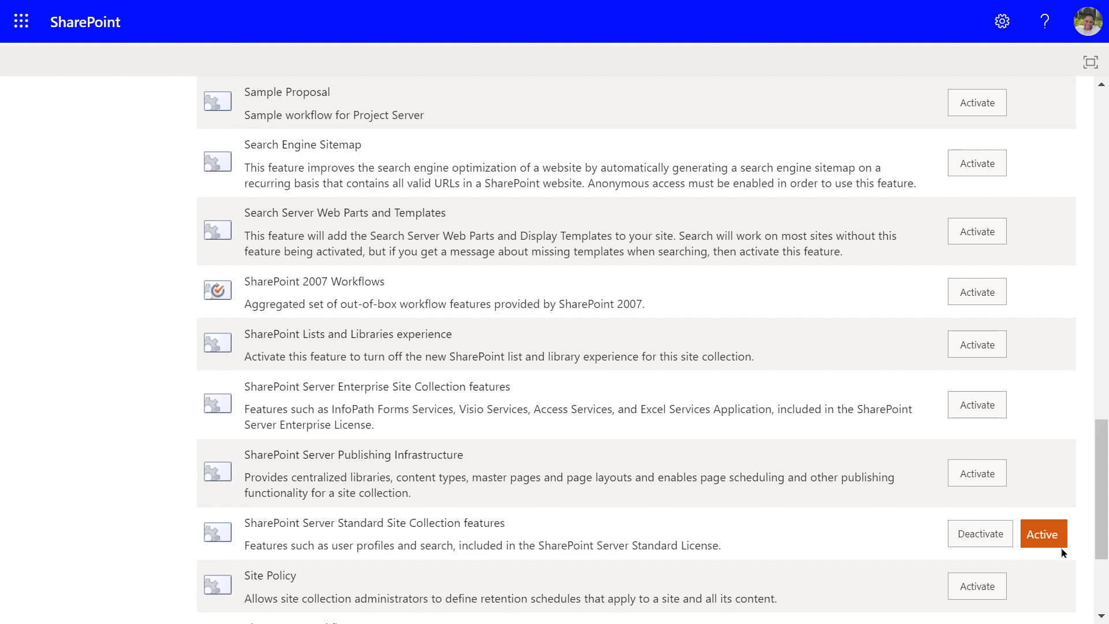
scroll(806, 556, down, 3)
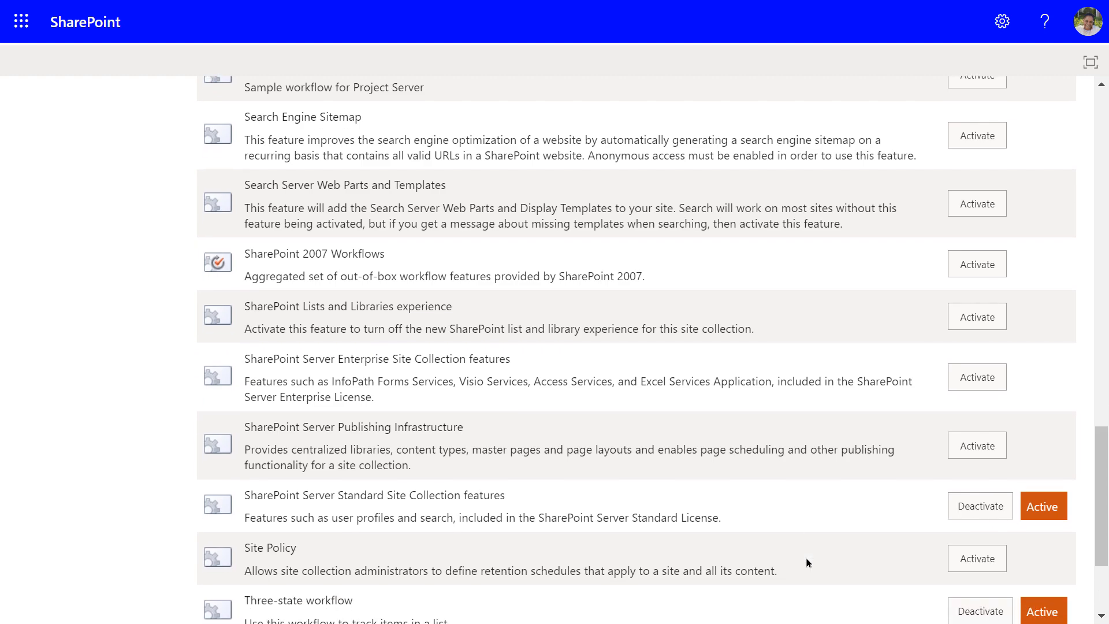
scroll(807, 561, down, 1)
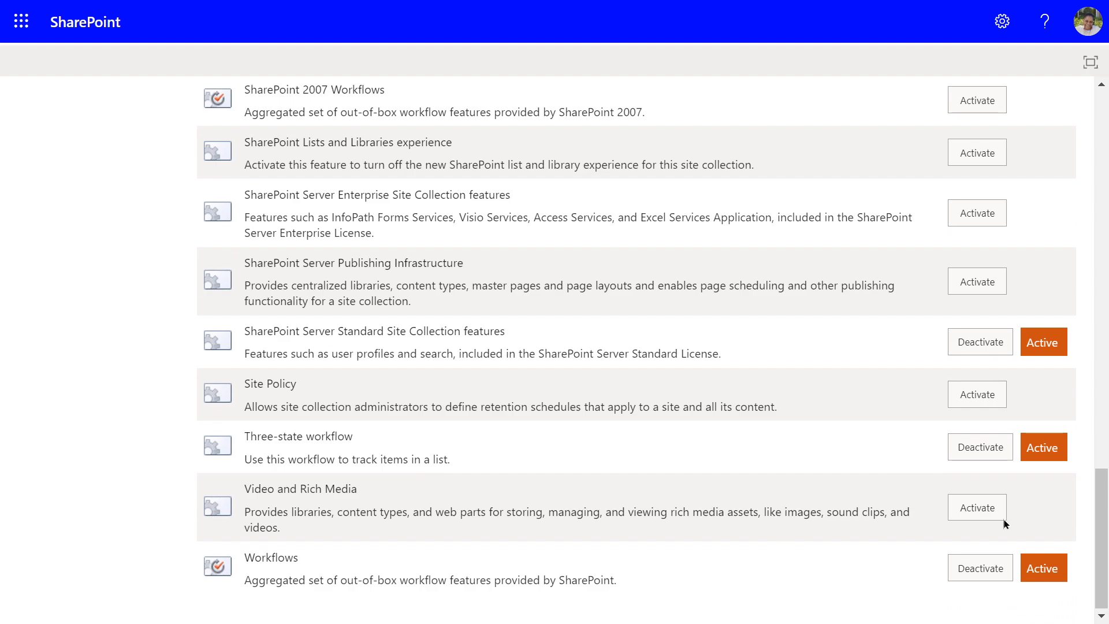
click(985, 515)
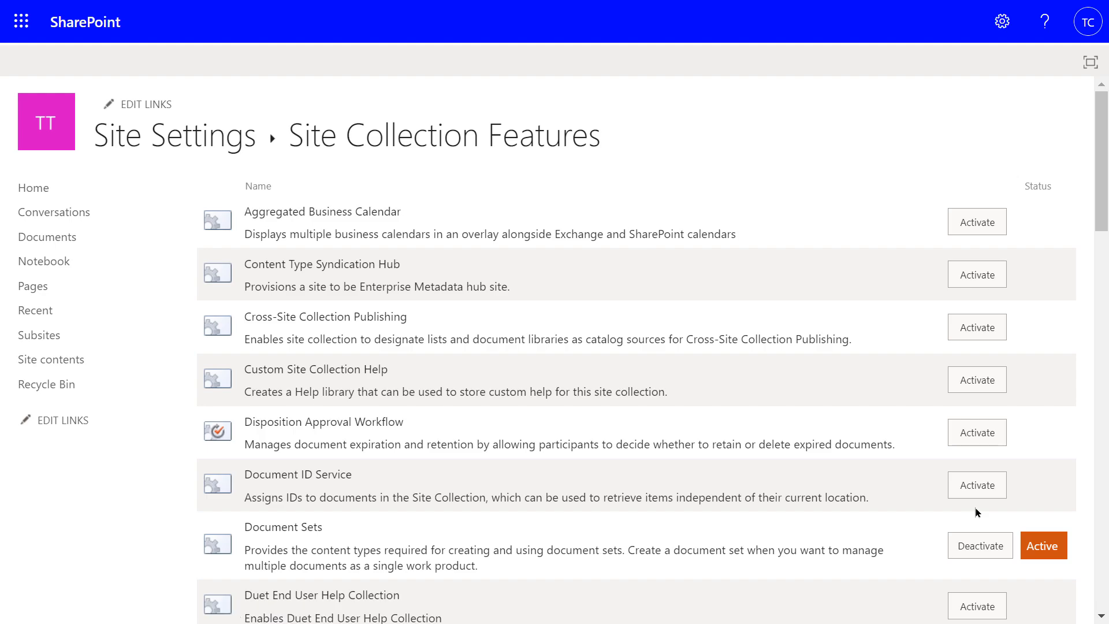
Check the status of the Standard Site Collection and Video and Rich Media features, and return to the start of the list.
scroll(975, 506, down, 10)
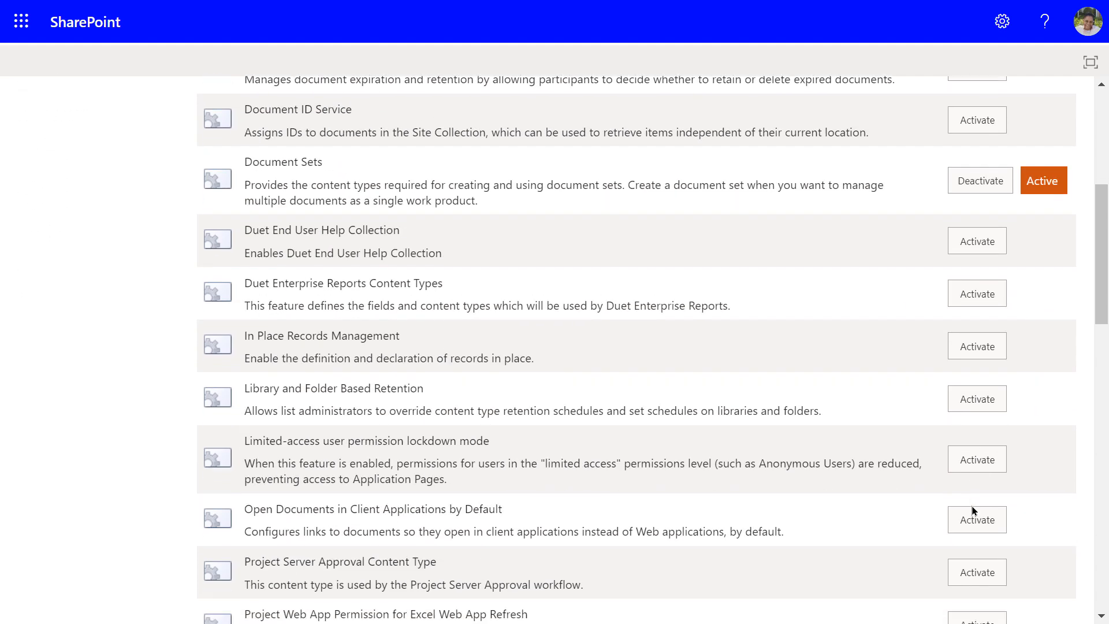
scroll(972, 505, down, 12)
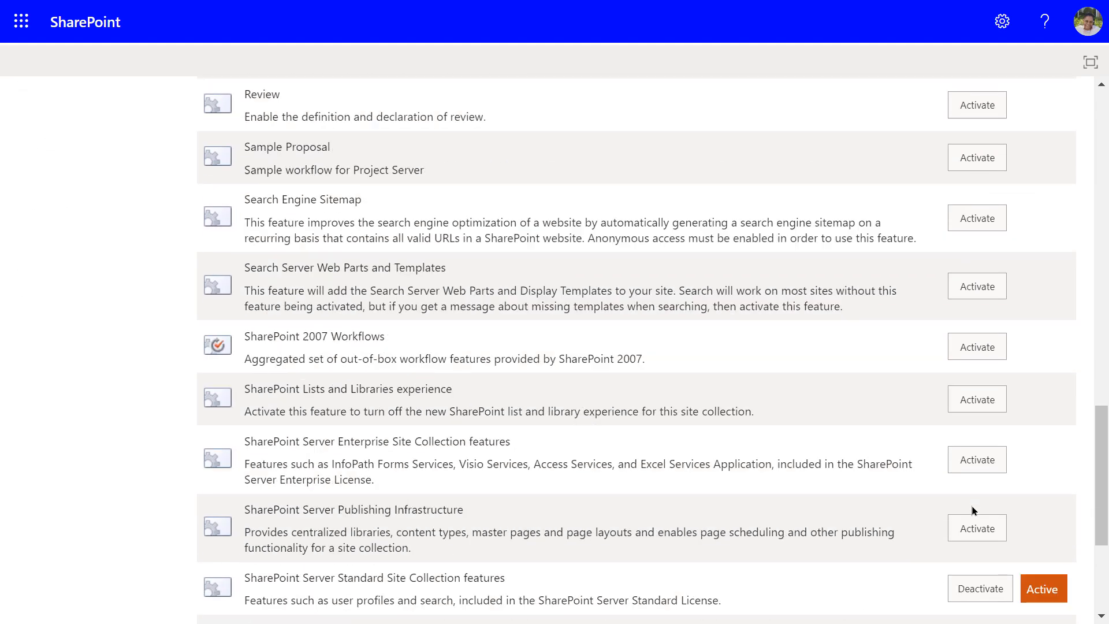
scroll(973, 508, down, 3)
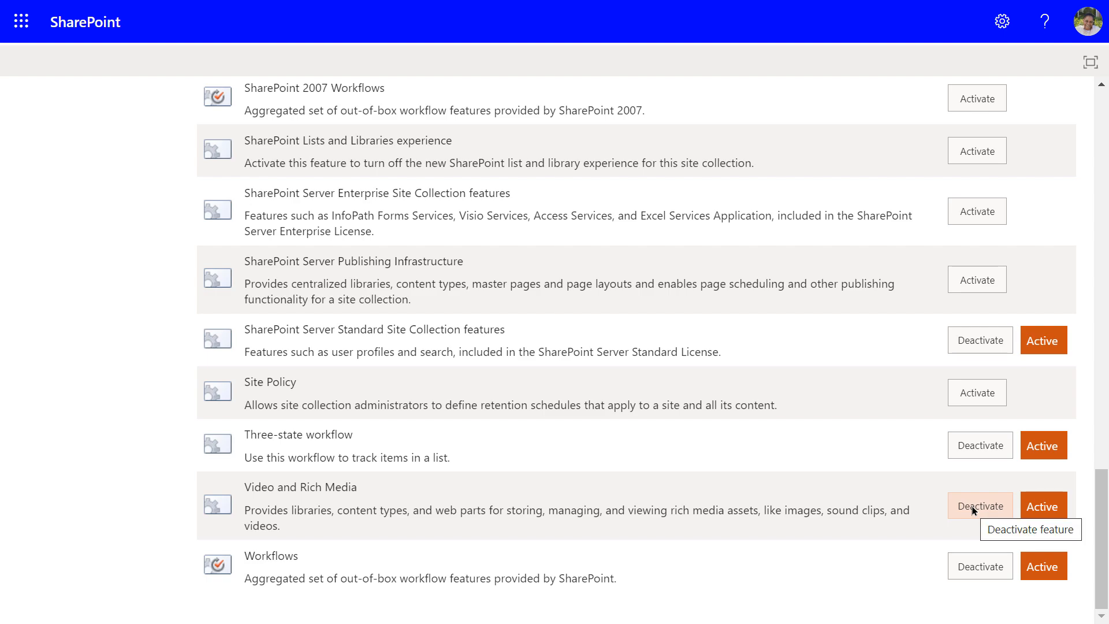
scroll(973, 508, up, 3)
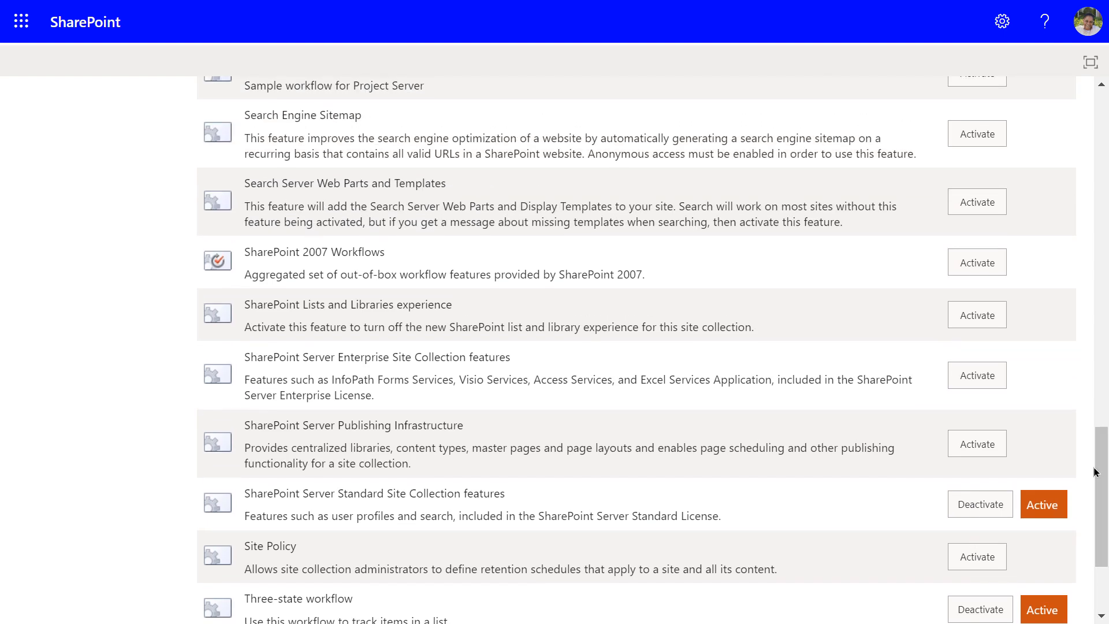
scroll(1095, 472, up, 10)
key(ctrl+a)
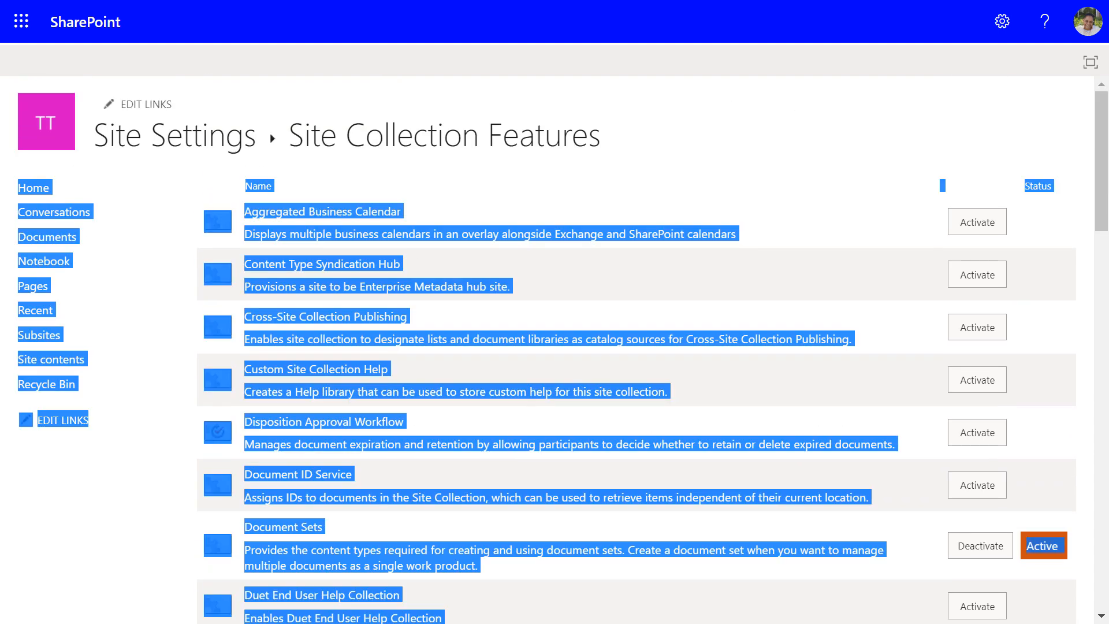
click(700, 137)
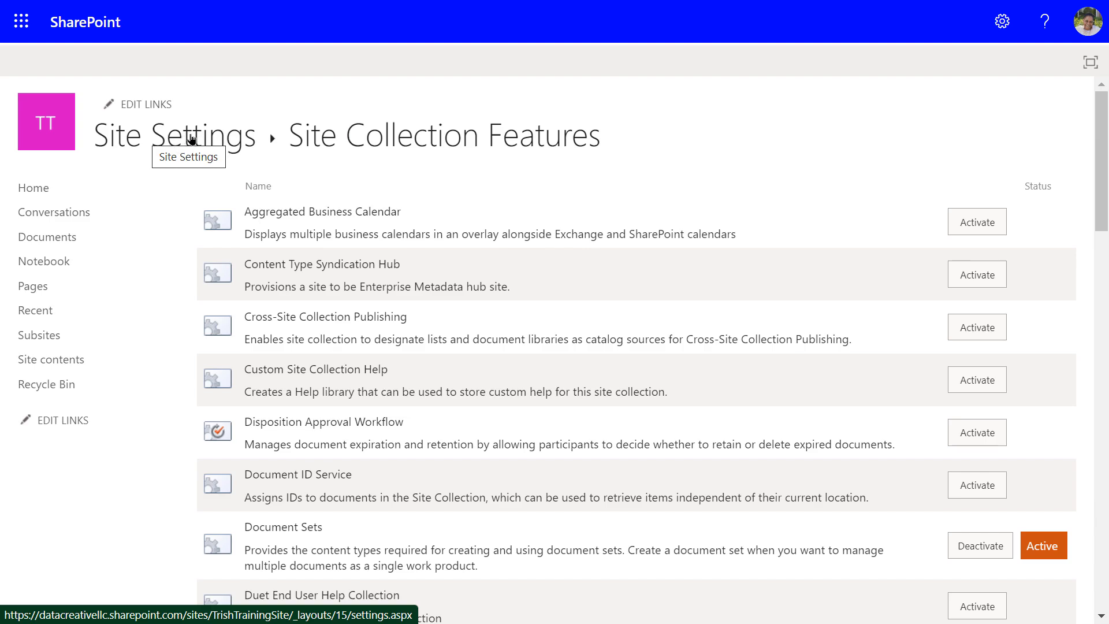
Return to the site's home page and start a new subsite from its site contents.
click(44, 194)
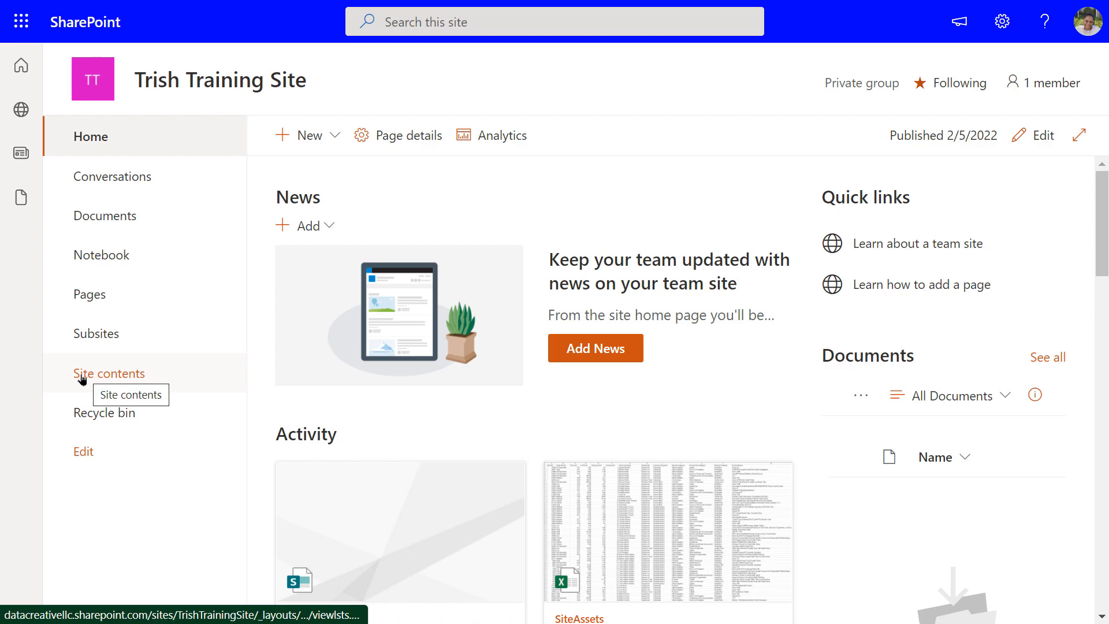
click(109, 375)
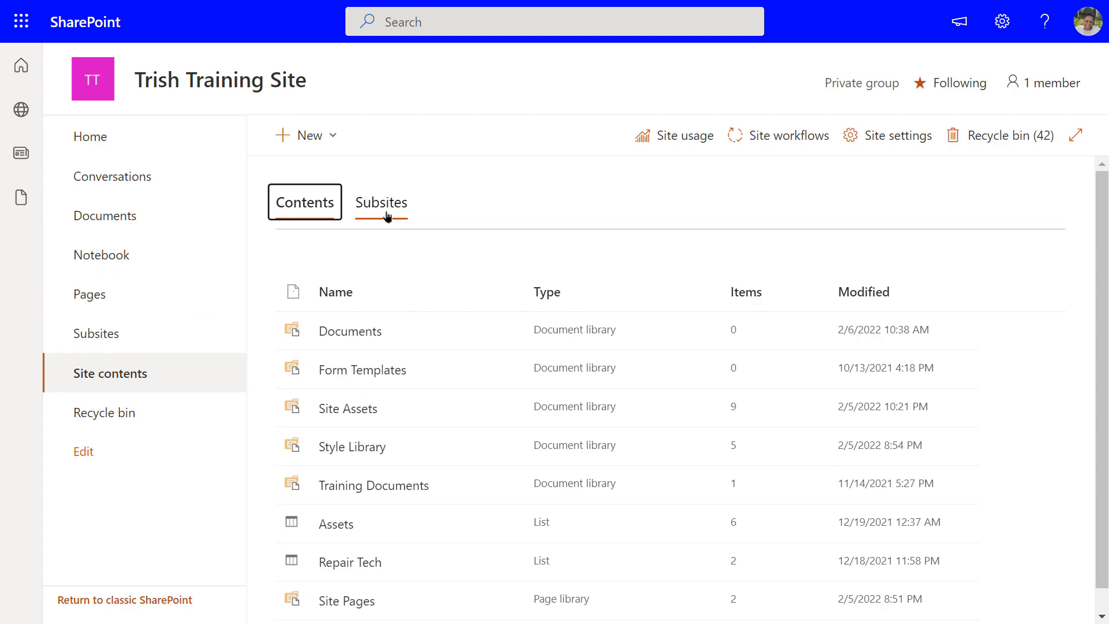
click(329, 141)
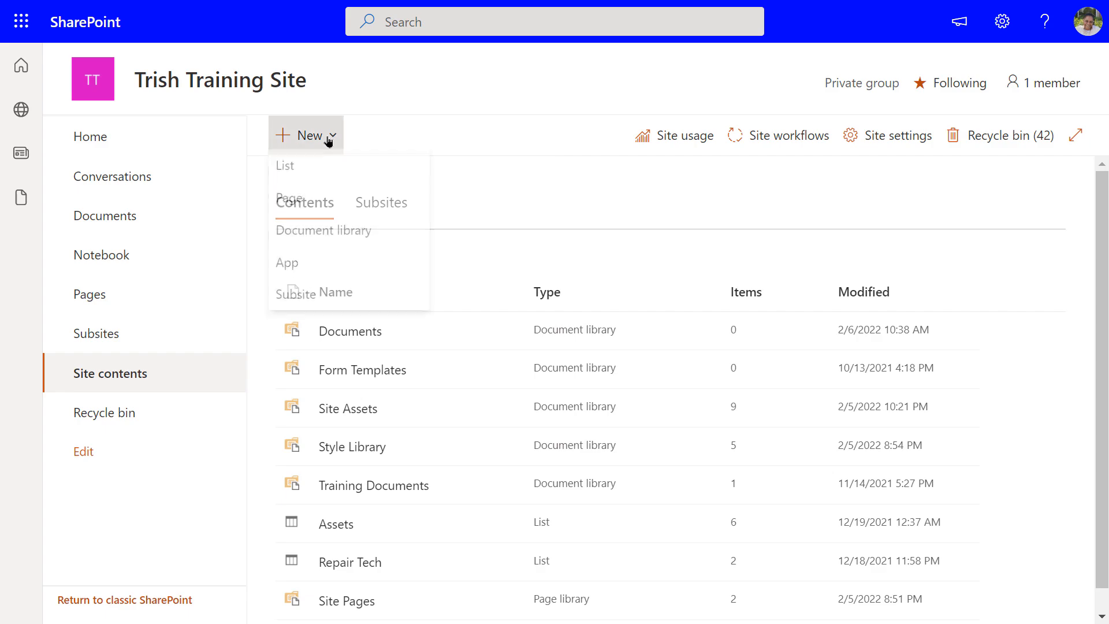
click(312, 301)
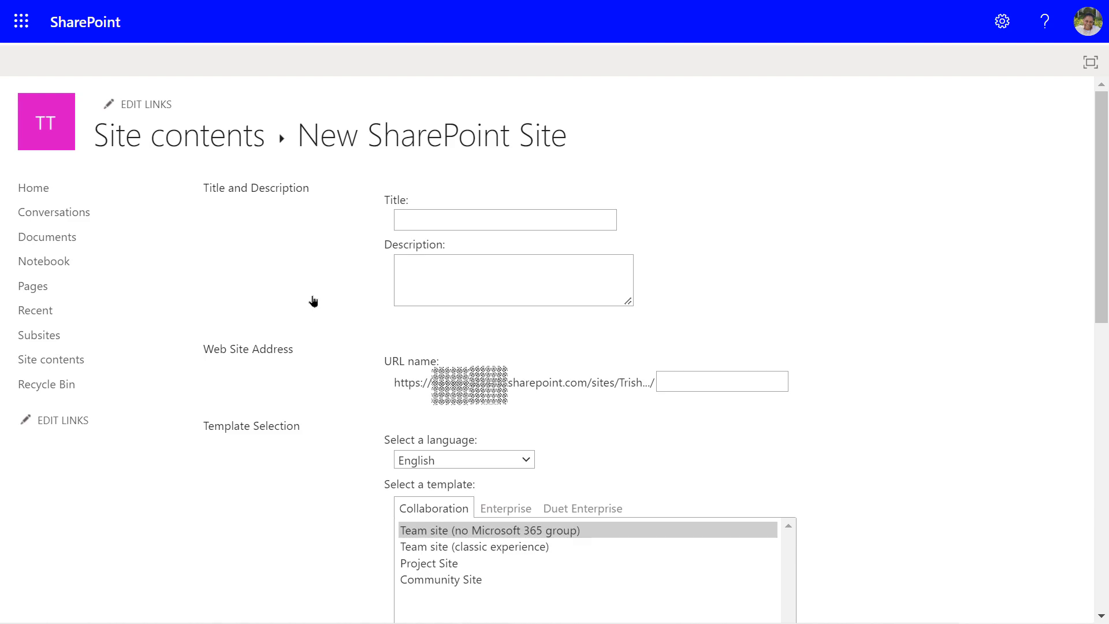
Title the subsite "SharePoint Video Course", describe it as "Used during Learnit video course", and set its URL name to "sharepointcourse".
click(407, 217)
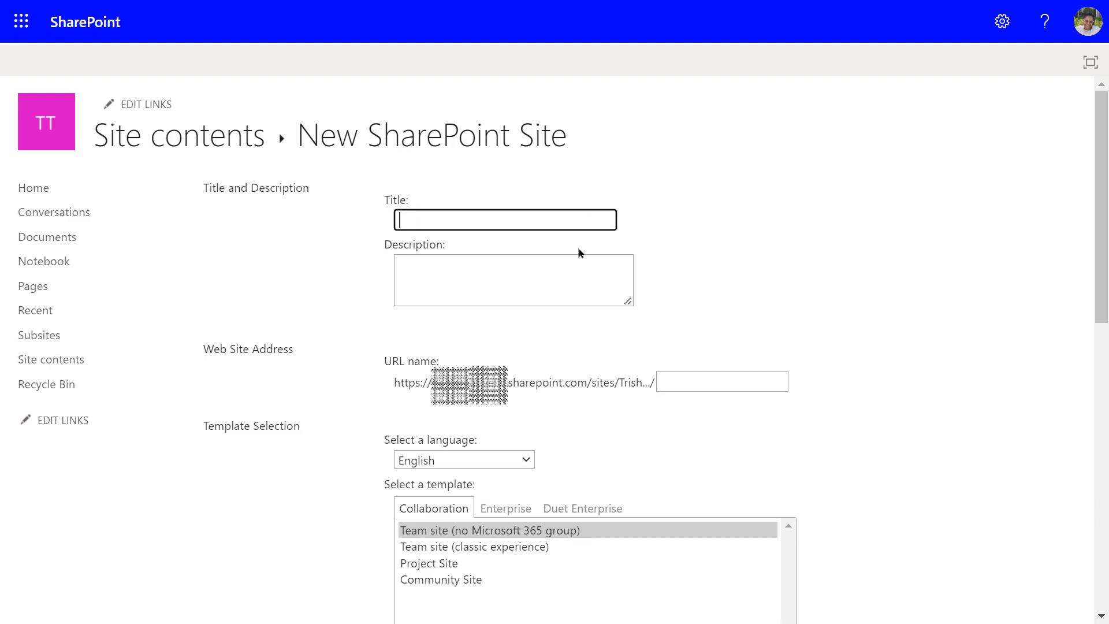
text(SharePoint Video Course)
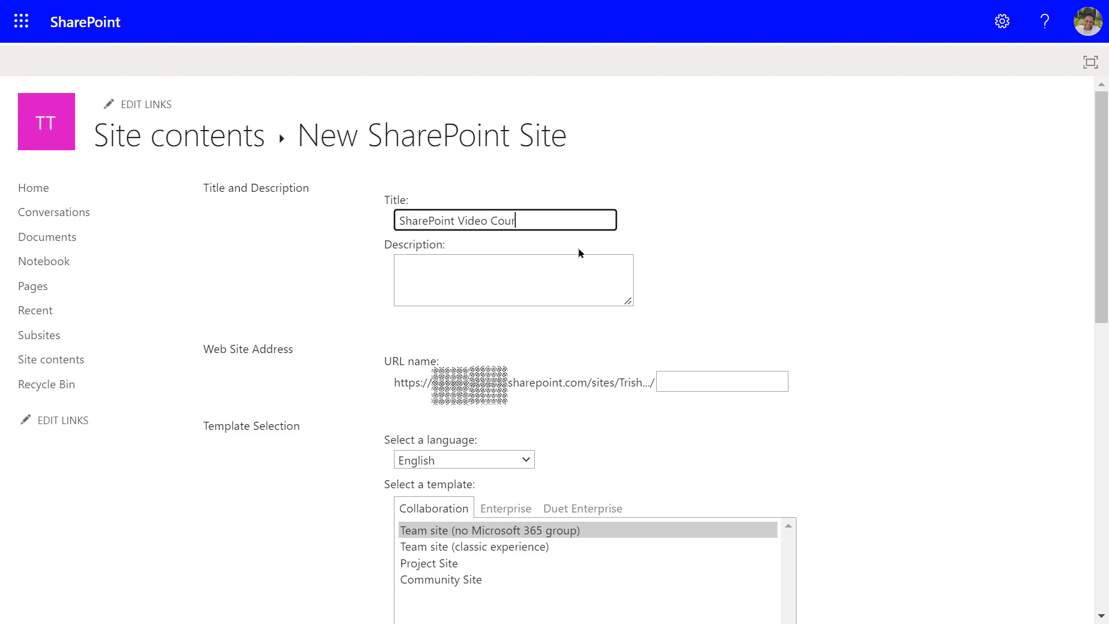
click(517, 264)
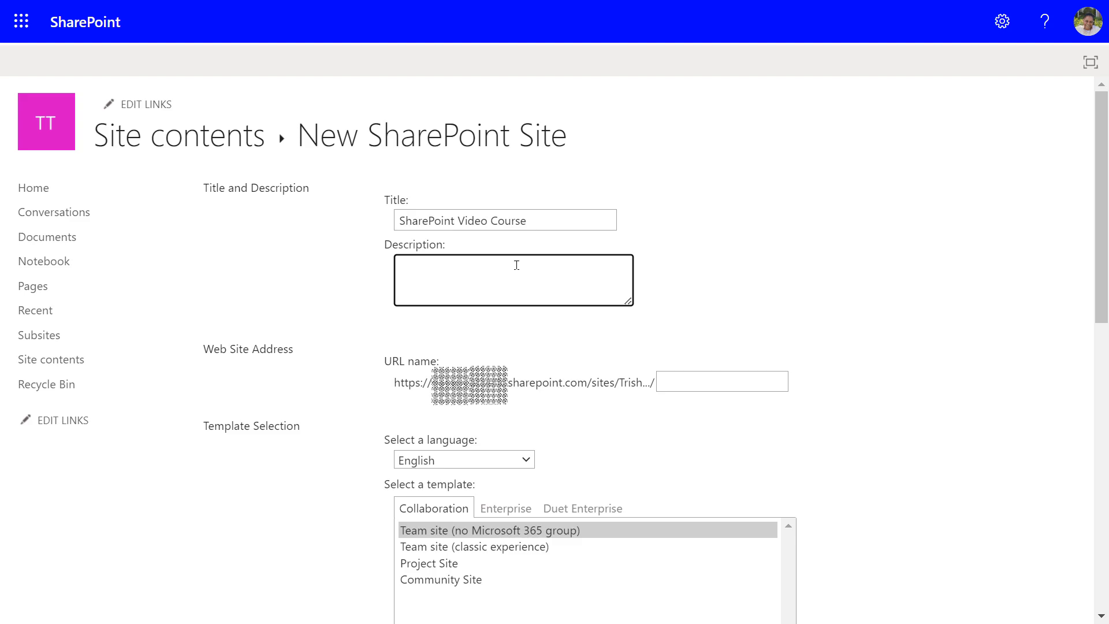
text(Used during Learnit video course)
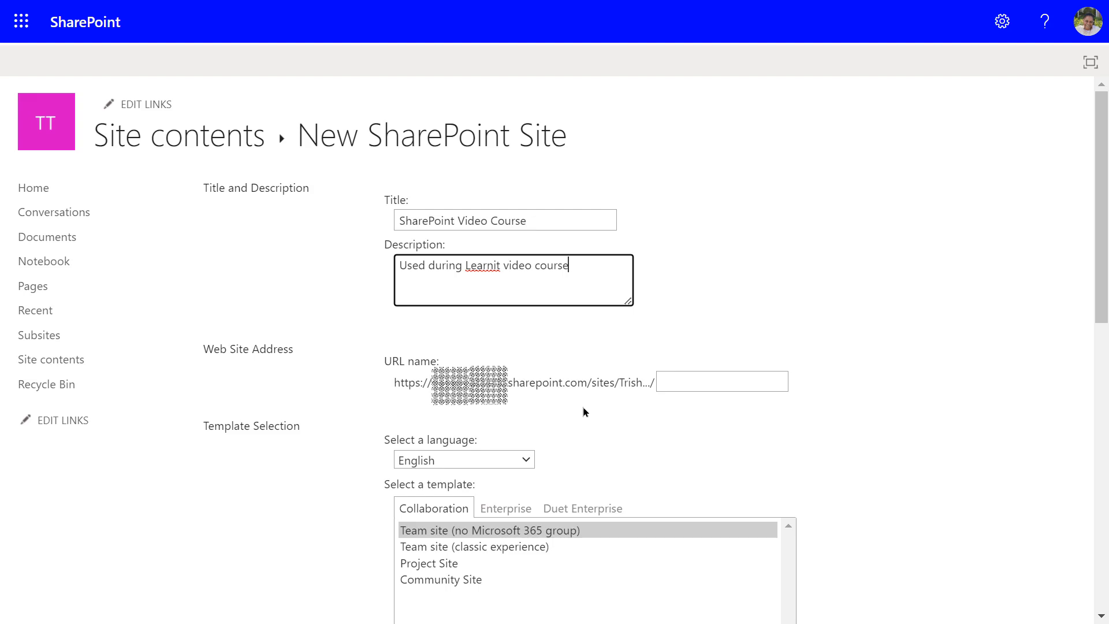
click(676, 381)
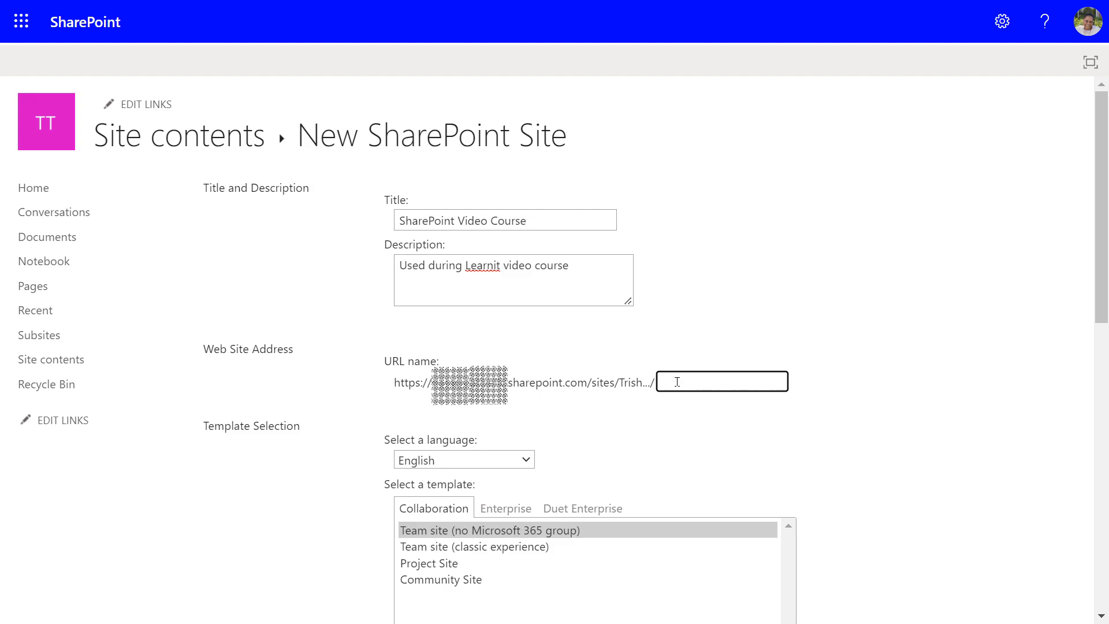
text(arepointcourse)
Review the Enterprise and Duet Enterprise site templates and return to the Collaboration templates with Team site (no Microsoft 365 group) selected.
click(507, 509)
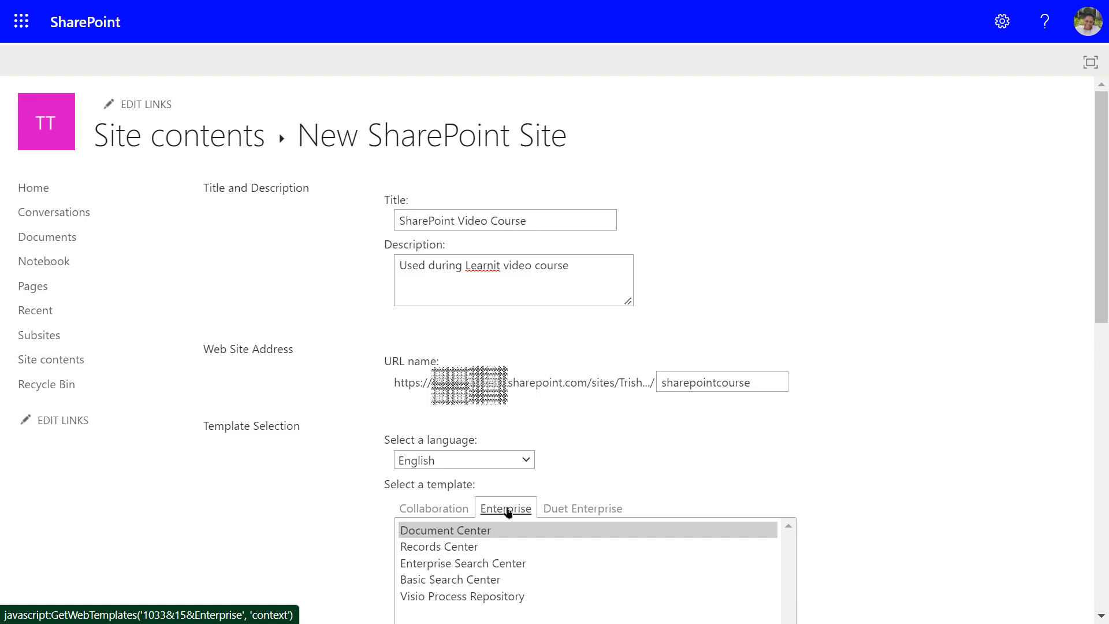
click(556, 514)
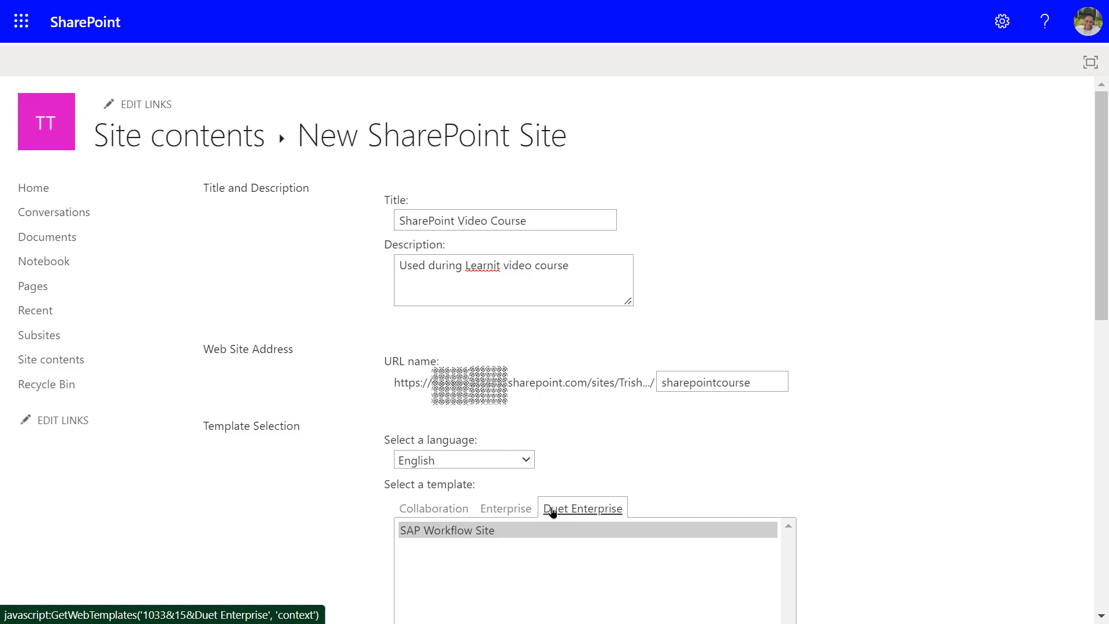
click(451, 511)
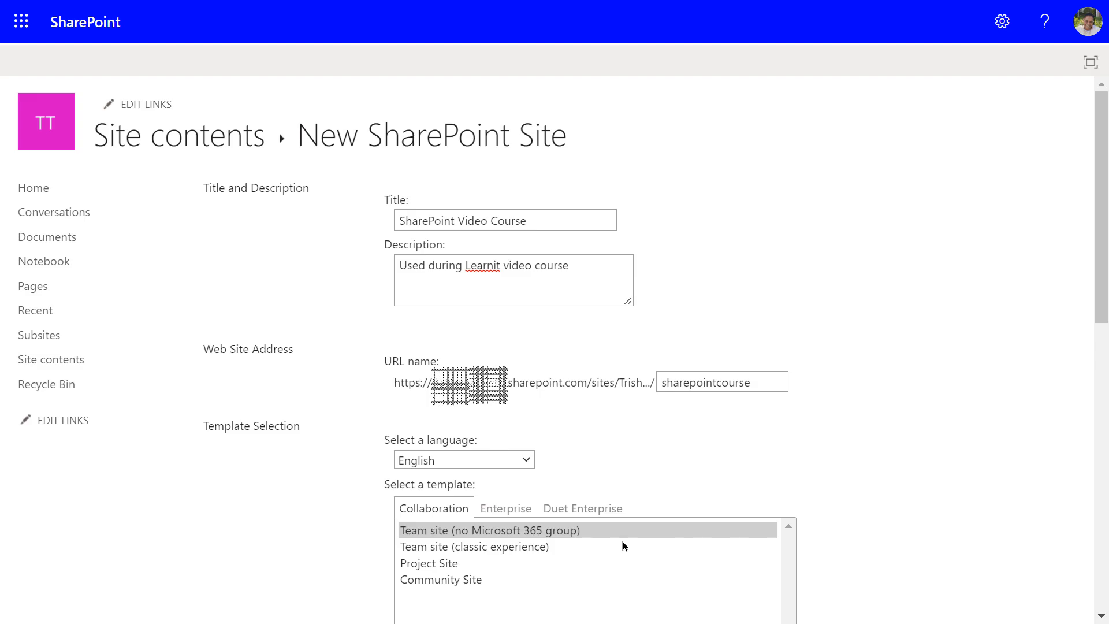
Set the subsite to display on the parent site's Quick Launch but not on its top link bar.
scroll(622, 545, down, 10)
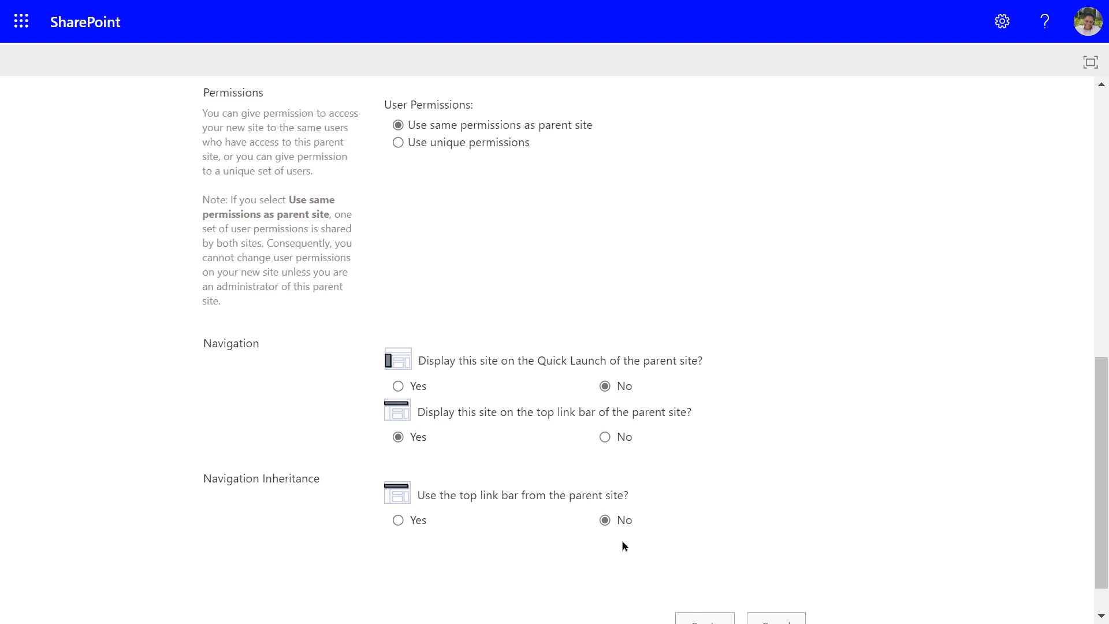
click(398, 386)
click(605, 437)
scroll(671, 491, down, 1)
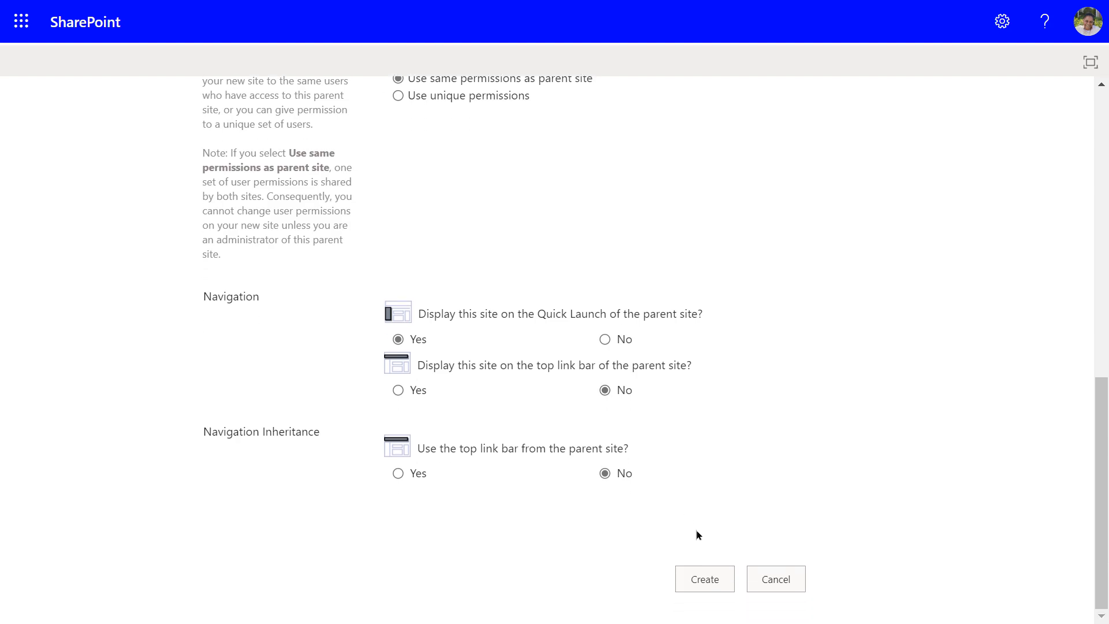
Create the subsite with its current settings and dismiss the suggested next steps on its home page.
click(710, 577)
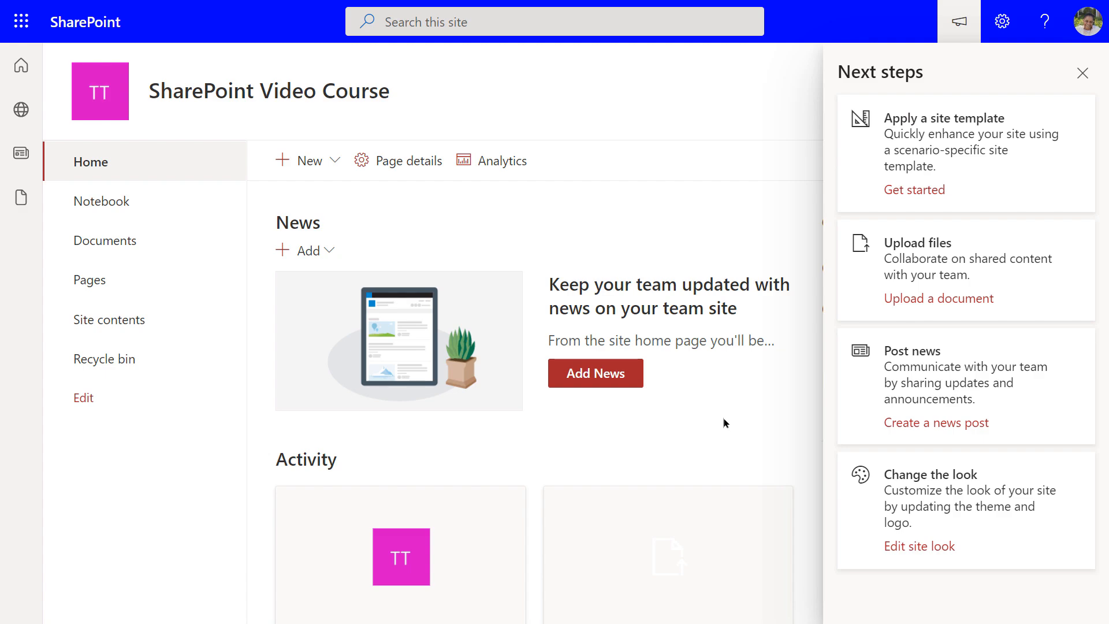
click(1082, 74)
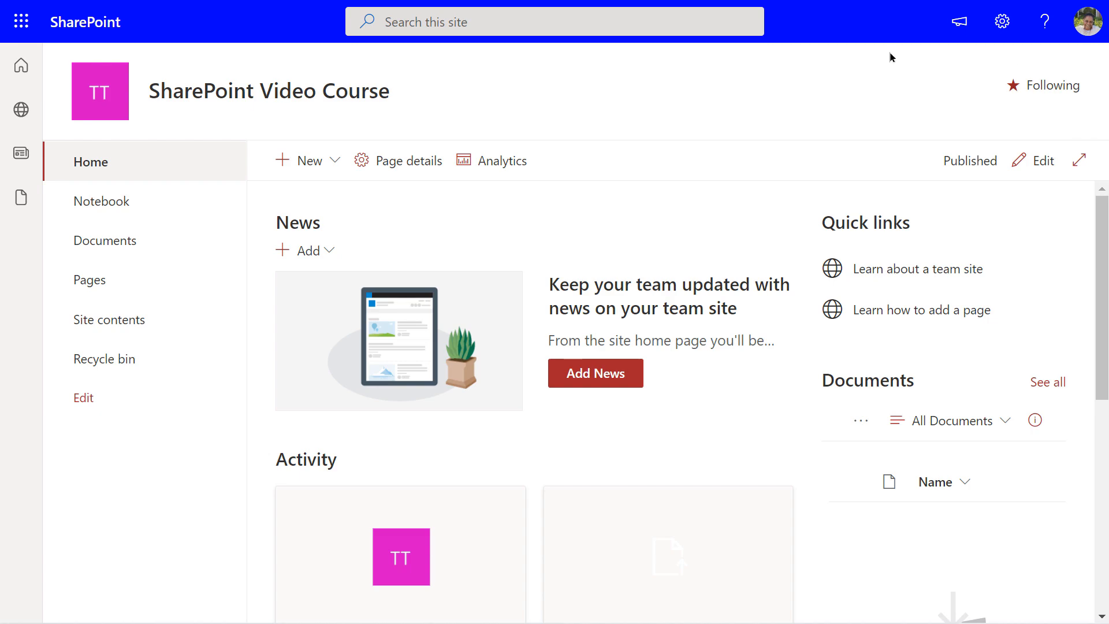
Upload the Goals workbook from the Files for Video Description folder to the subsite's Documents library.
click(106, 241)
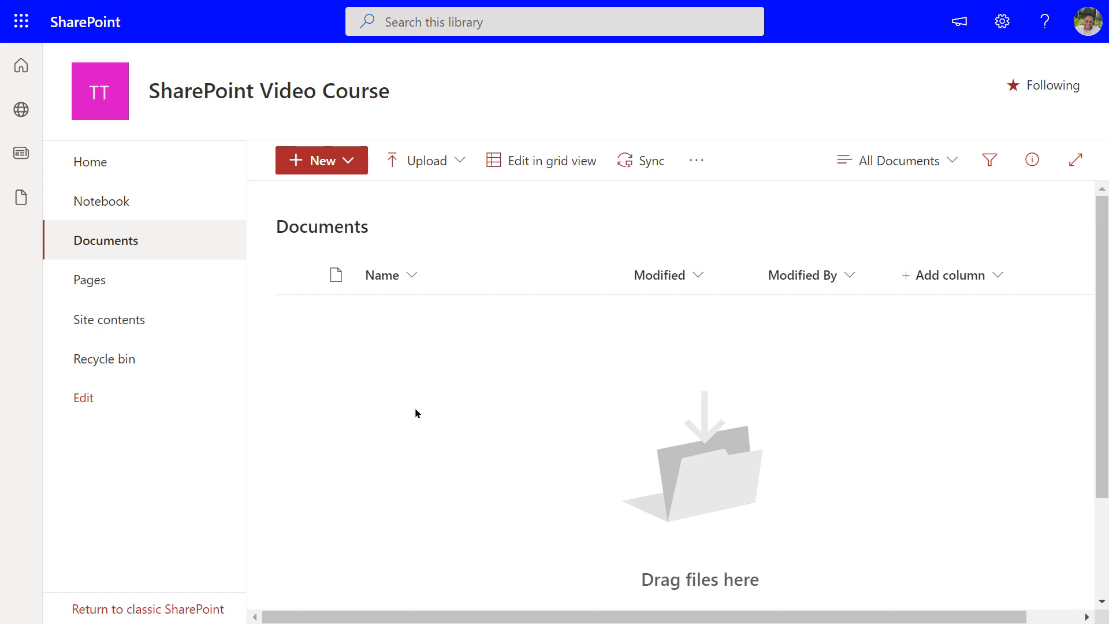
click(437, 162)
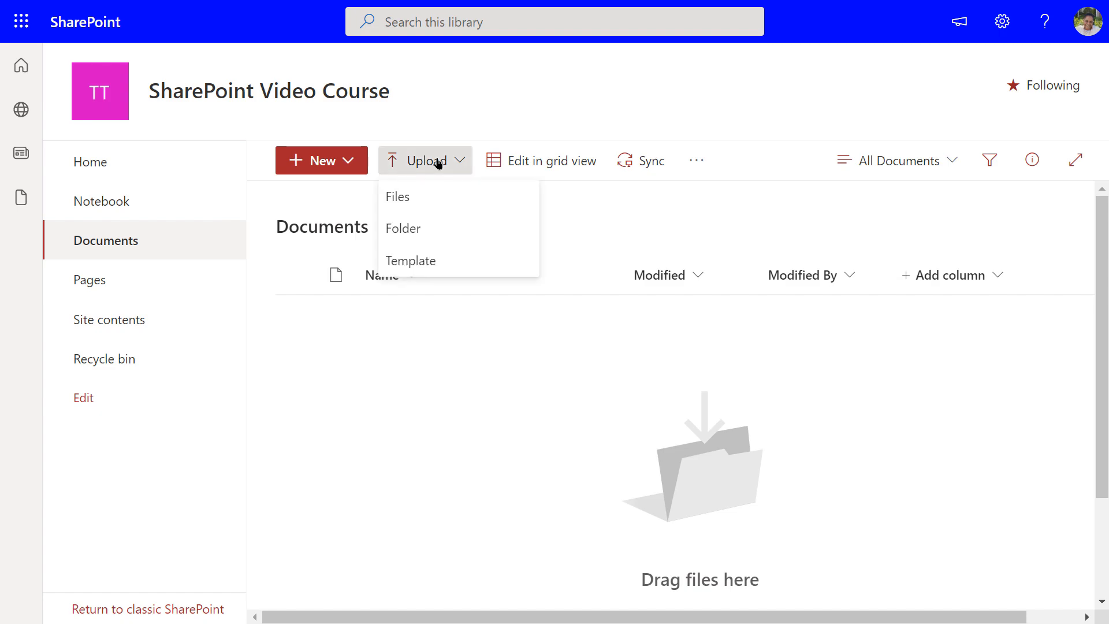
click(390, 202)
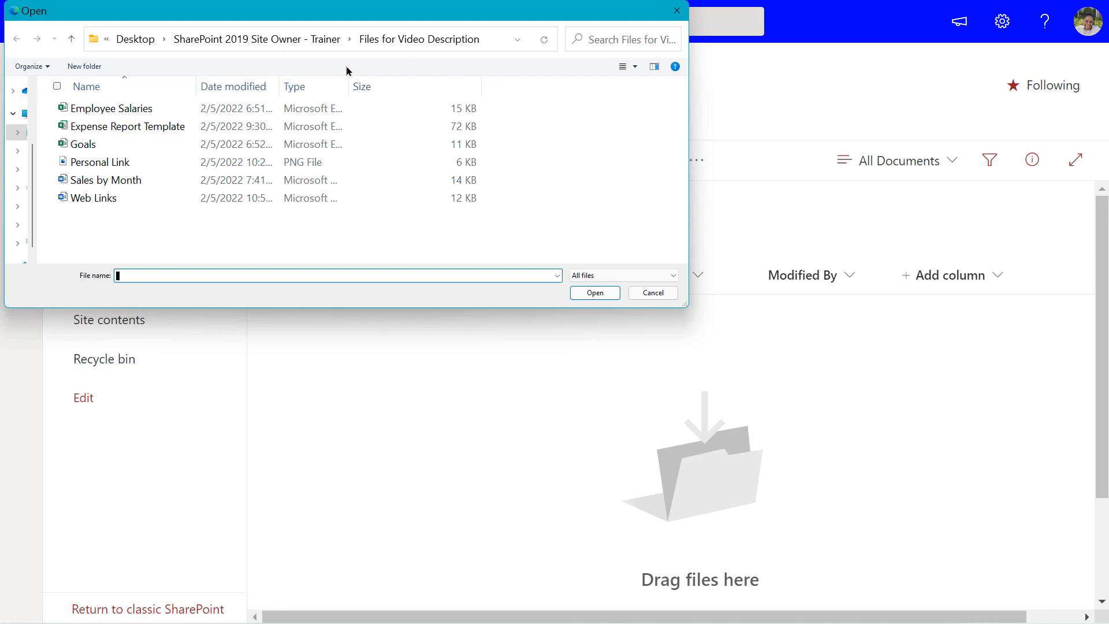
double_click(78, 146)
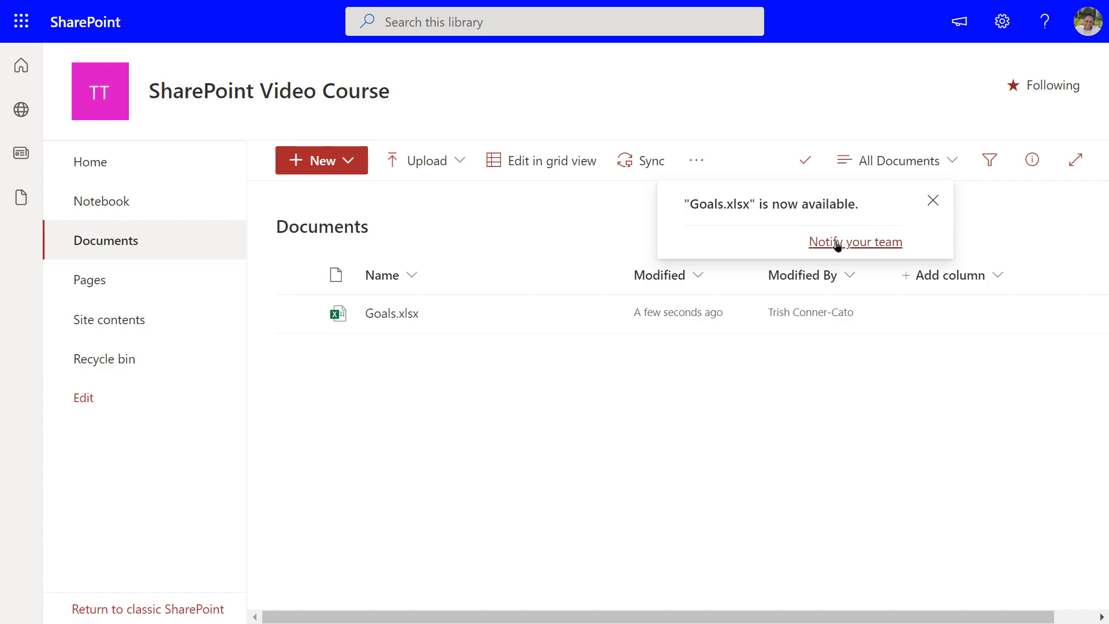
click(925, 210)
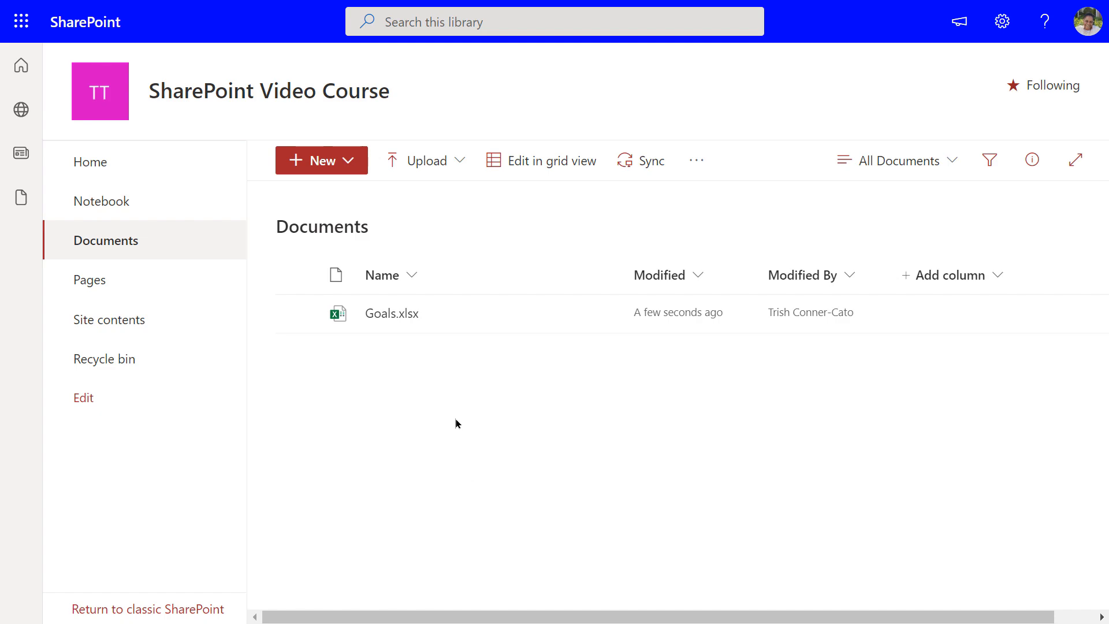
Examine the Documents library's options for new items, uploads, automation, integration and alerts.
click(349, 165)
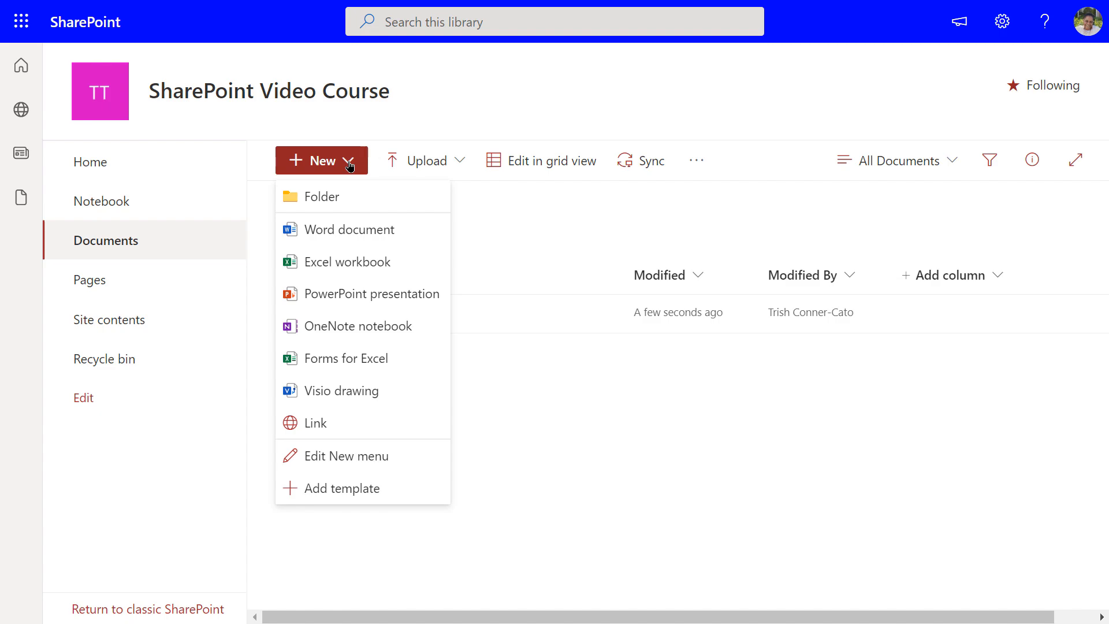
click(349, 165)
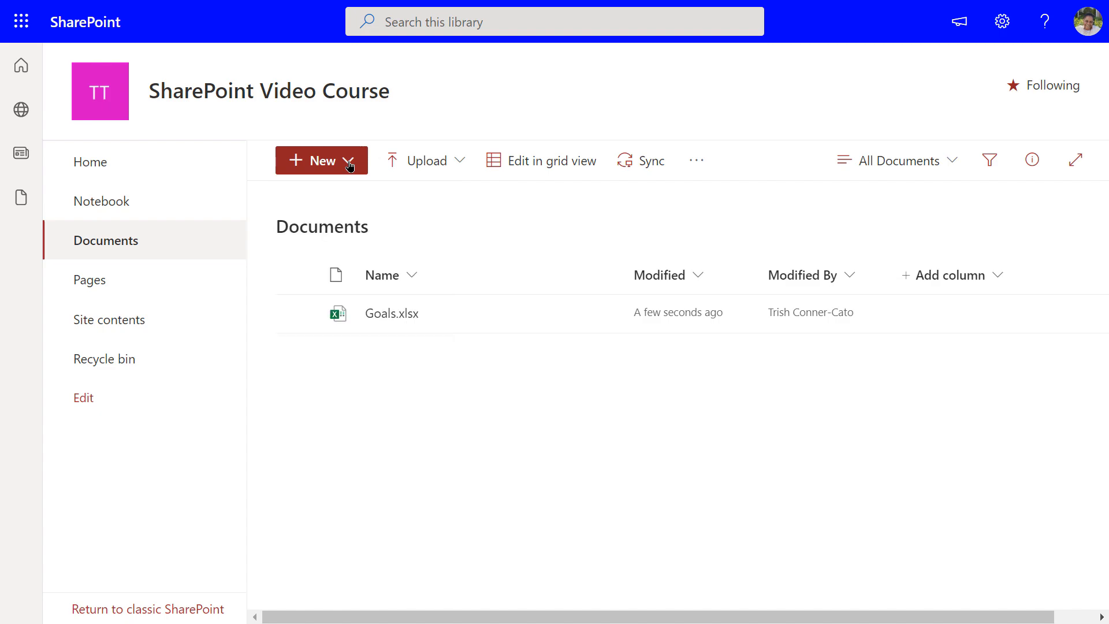
click(459, 163)
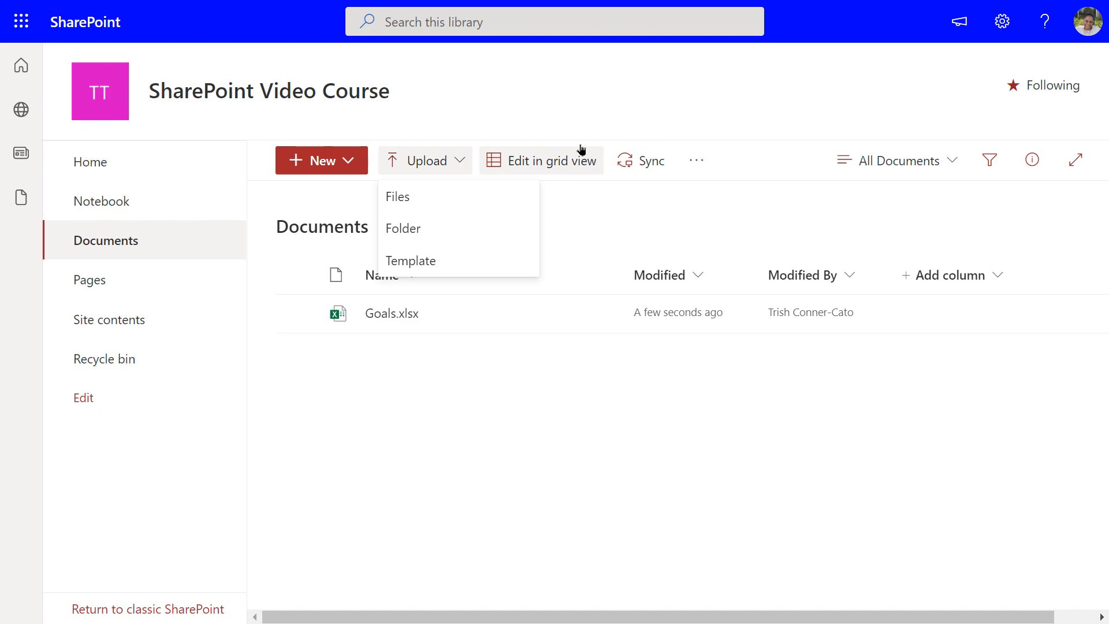
click(579, 98)
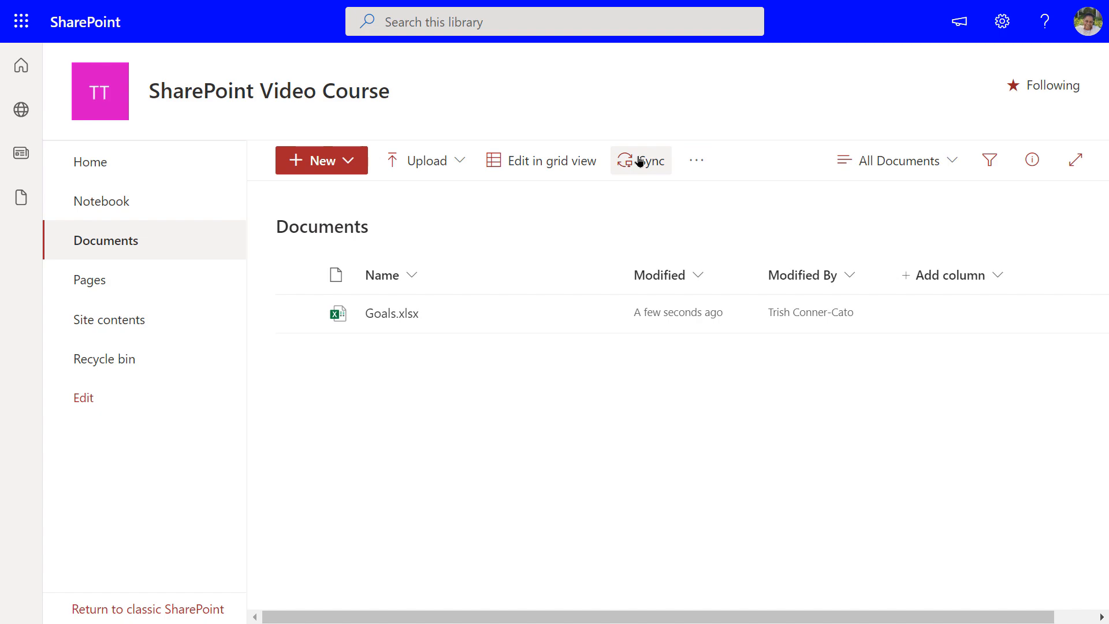
click(692, 166)
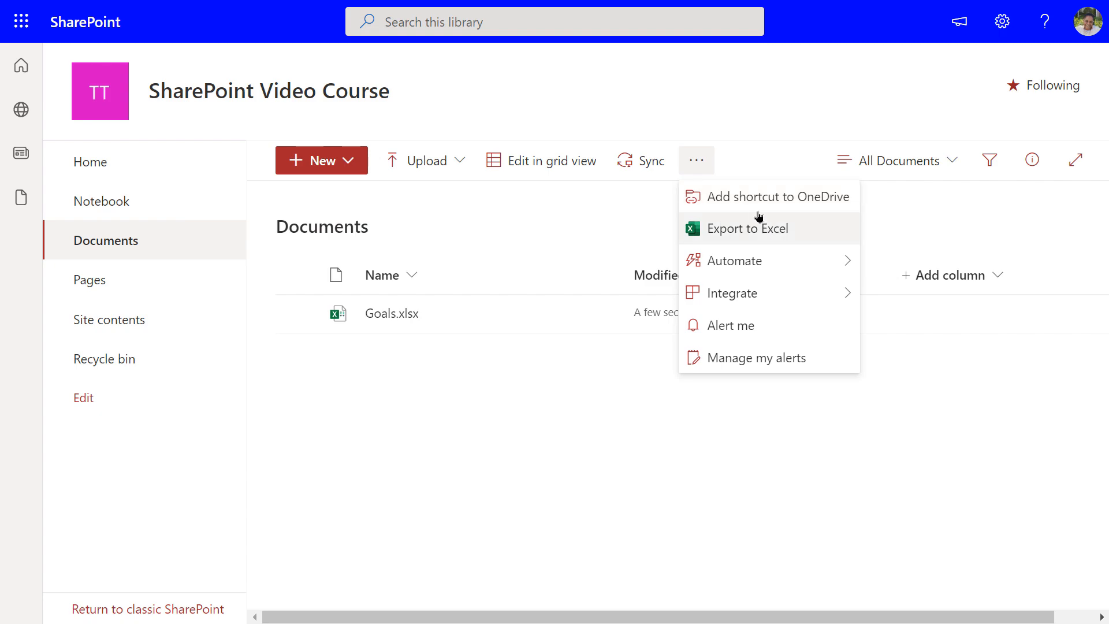
mouse_move(744, 265)
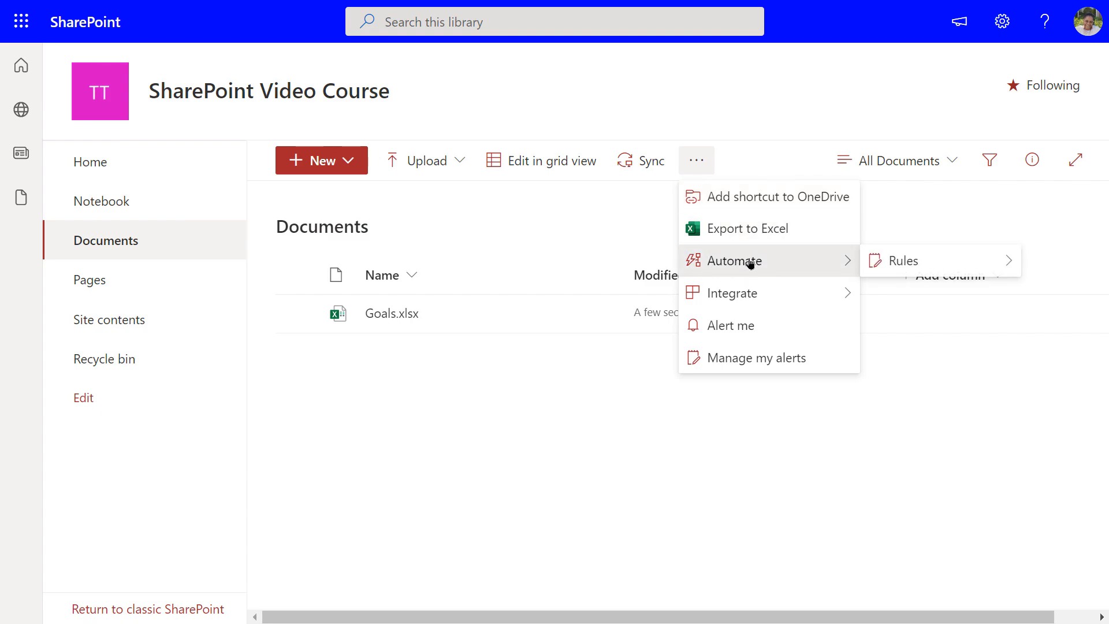
mouse_move(778, 293)
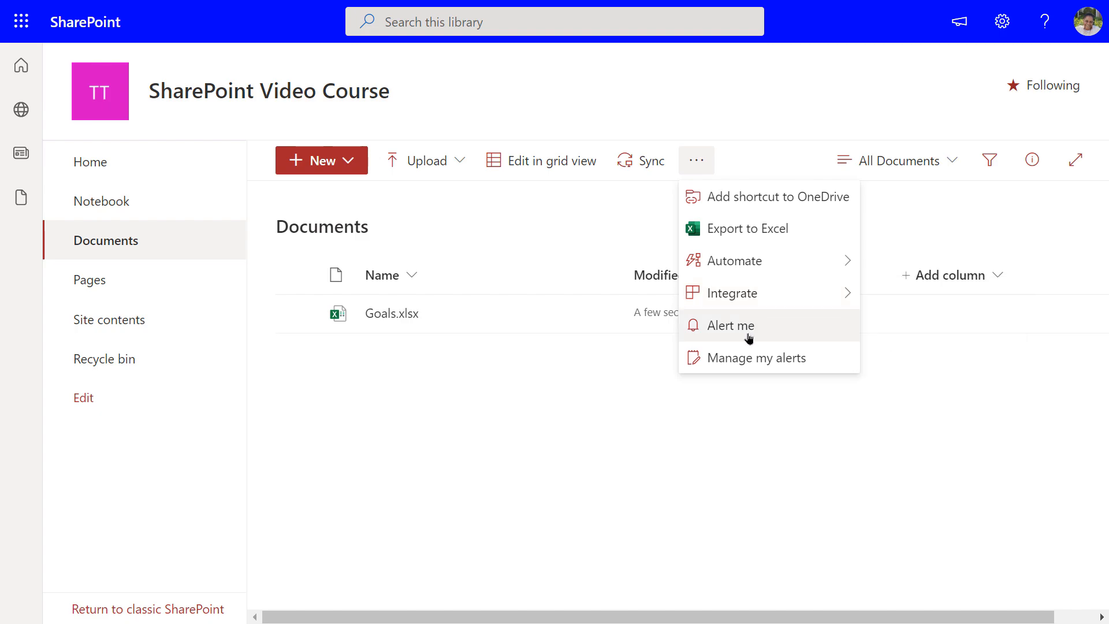
click(745, 386)
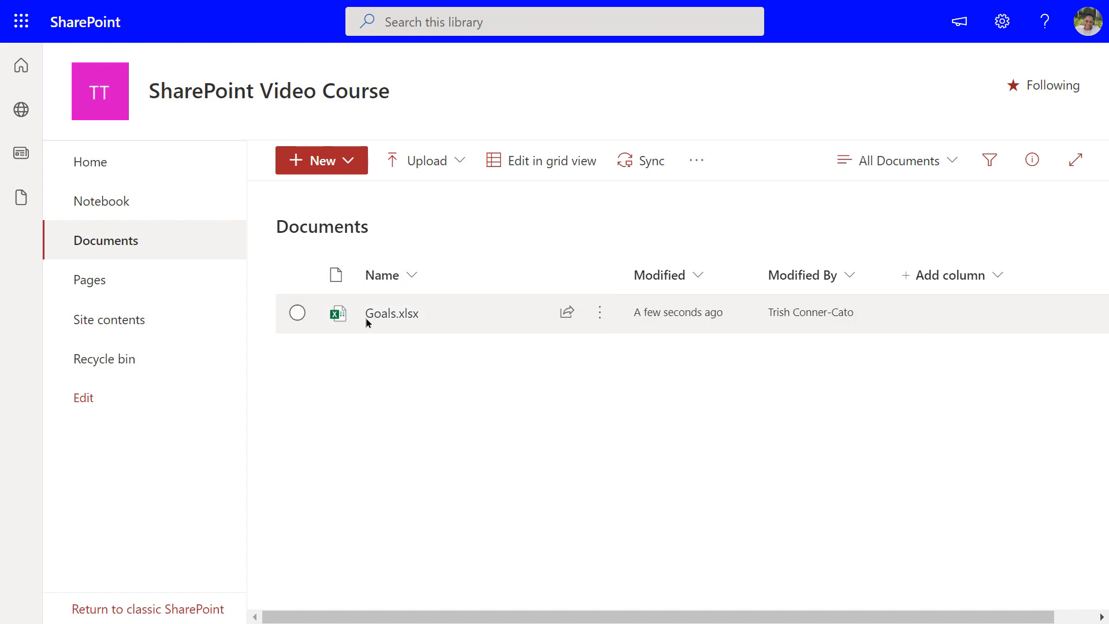
Open Goals.xlsx, return to the Documents library, and examine the actions available for the file, including its Automate and More options.
mouse_move(401, 318)
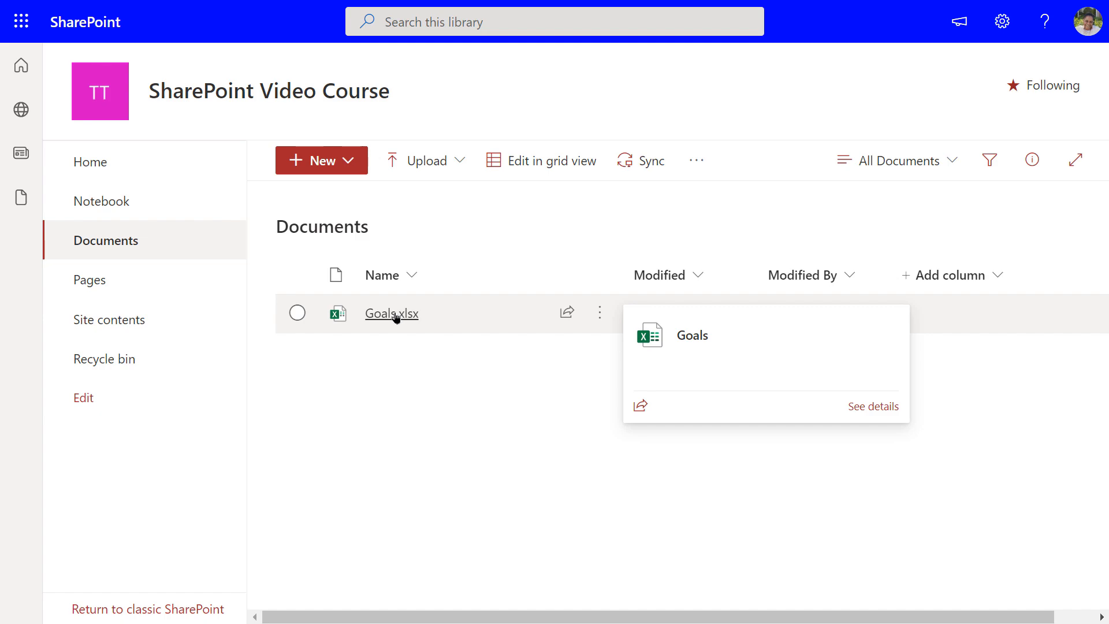
click(395, 315)
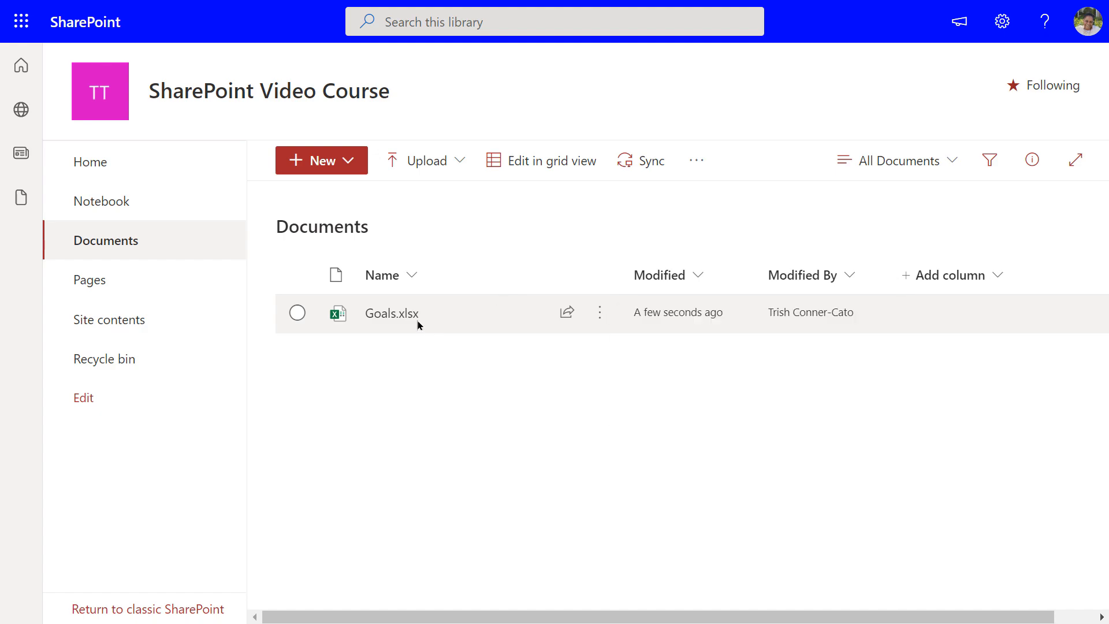
mouse_move(392, 320)
click(599, 313)
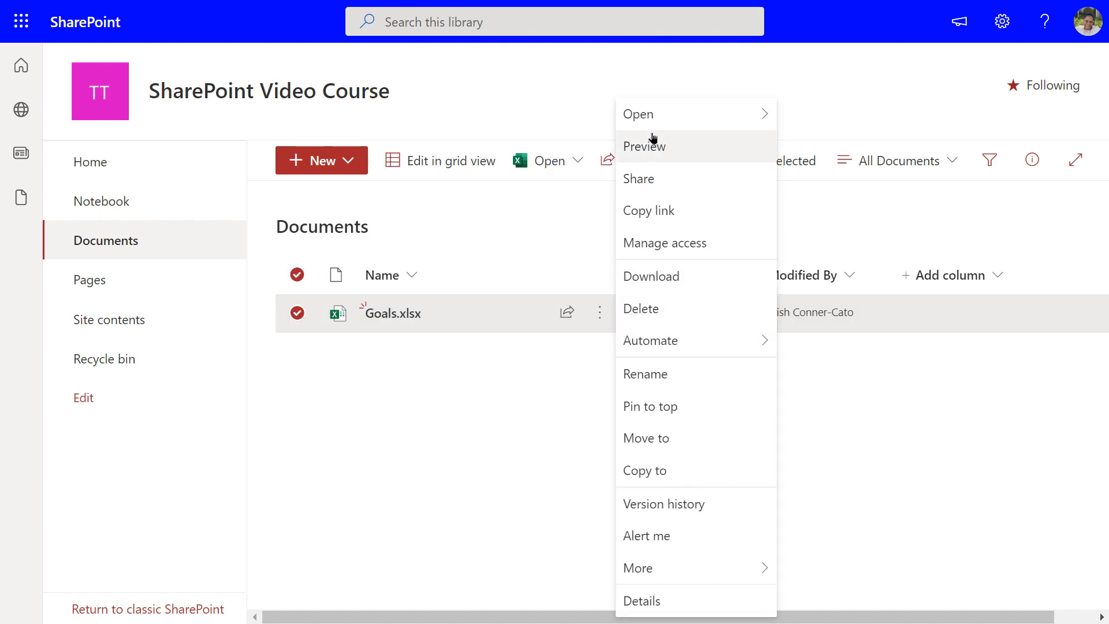
mouse_move(637, 114)
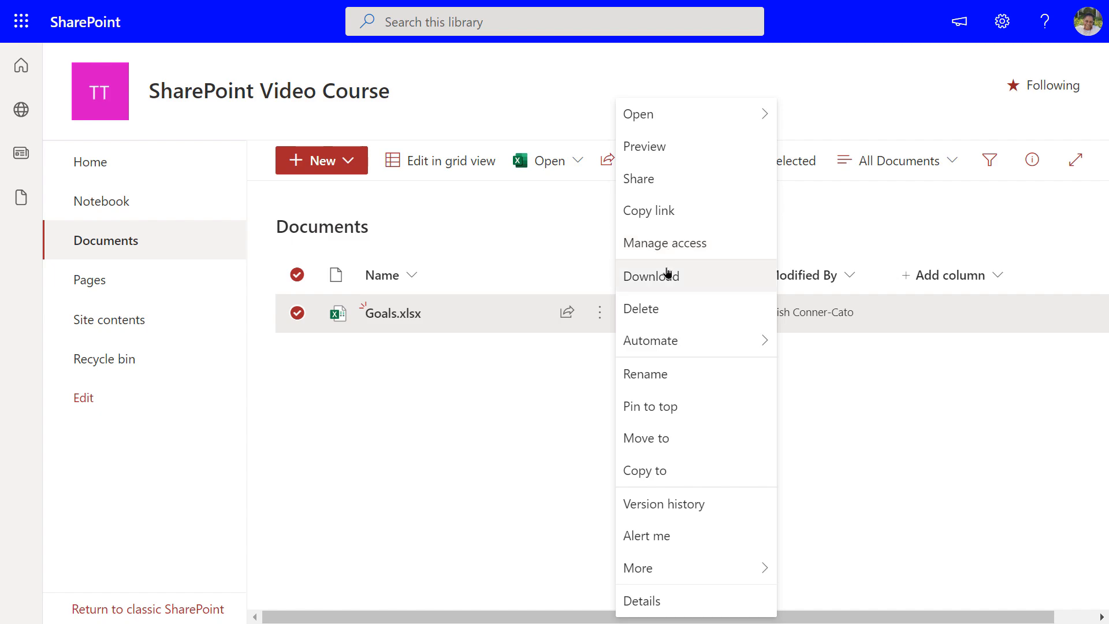
mouse_move(669, 338)
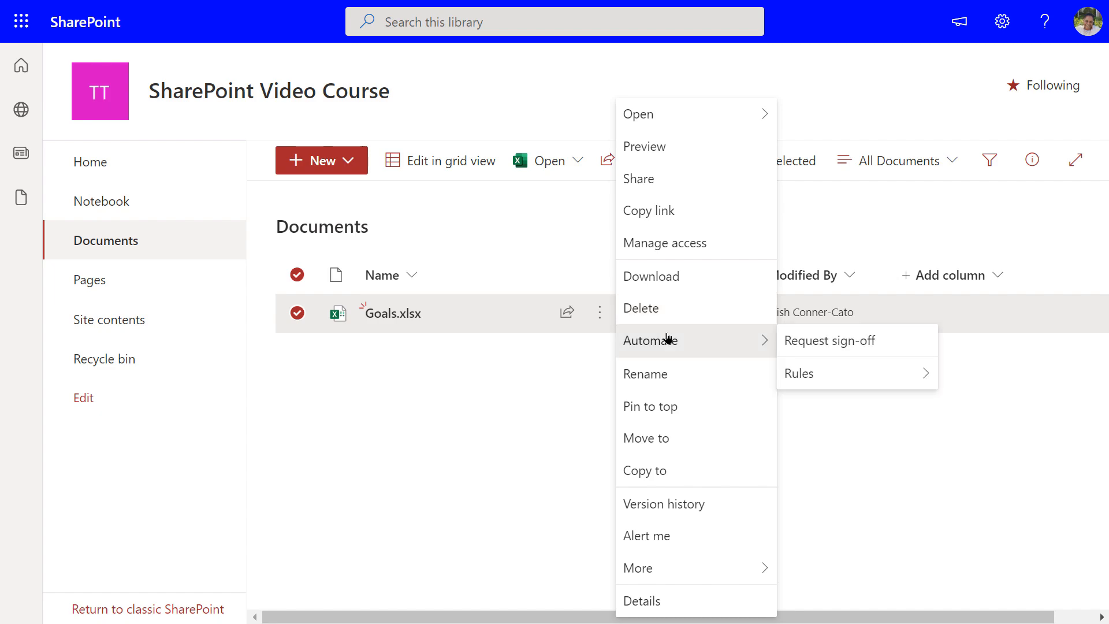
mouse_move(847, 368)
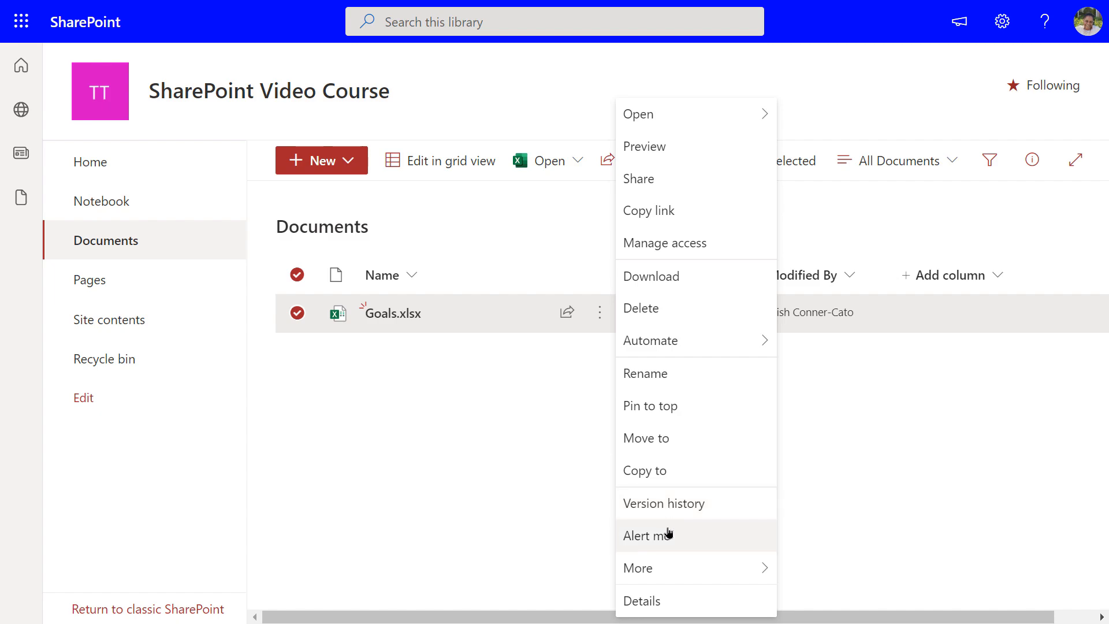
mouse_move(665, 566)
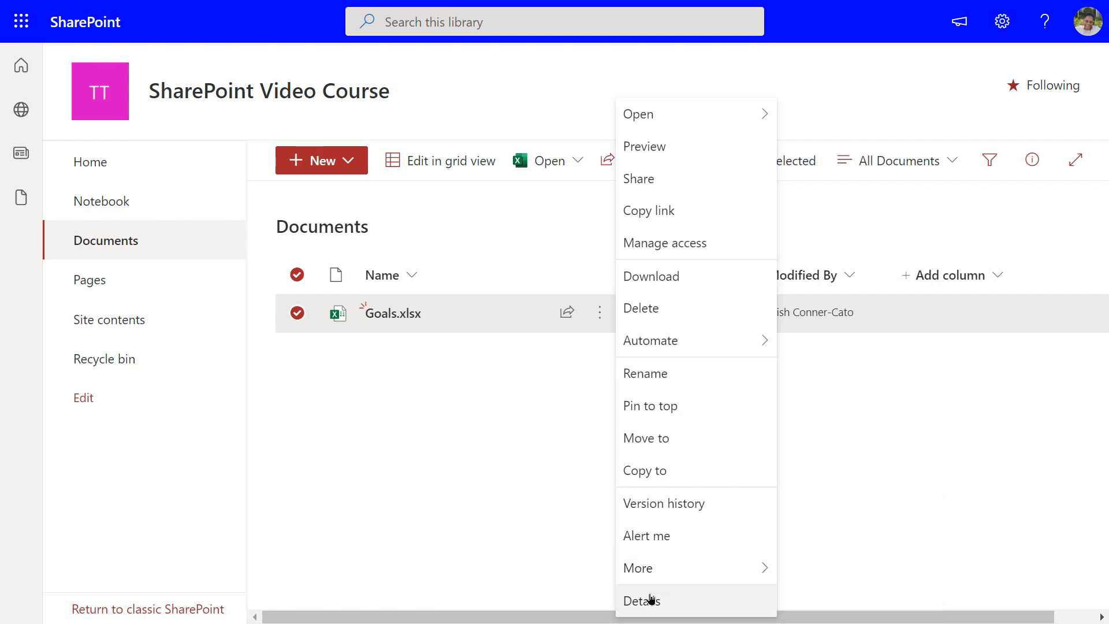
click(536, 357)
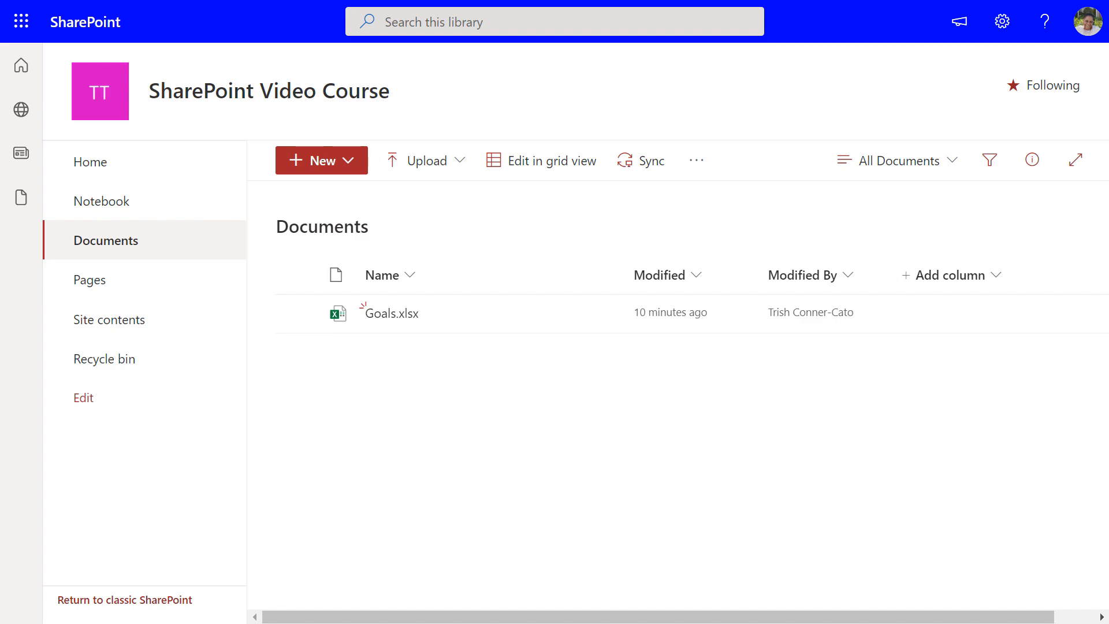
Create a document library named "Management" with the description "Sensitive material", shown in the site navigation.
click(120, 321)
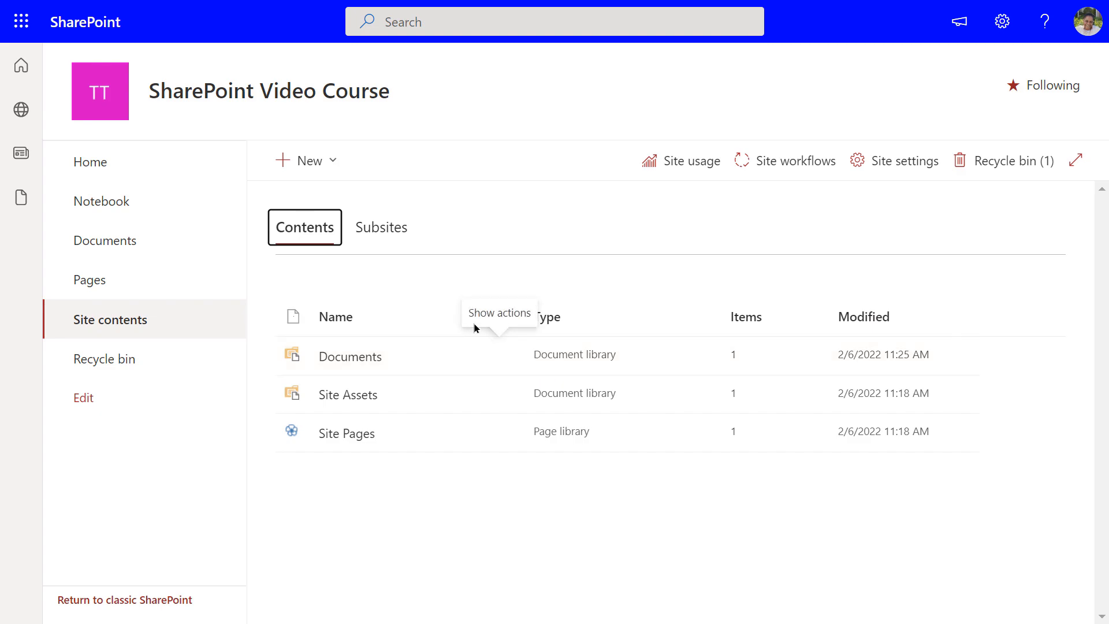
click(327, 162)
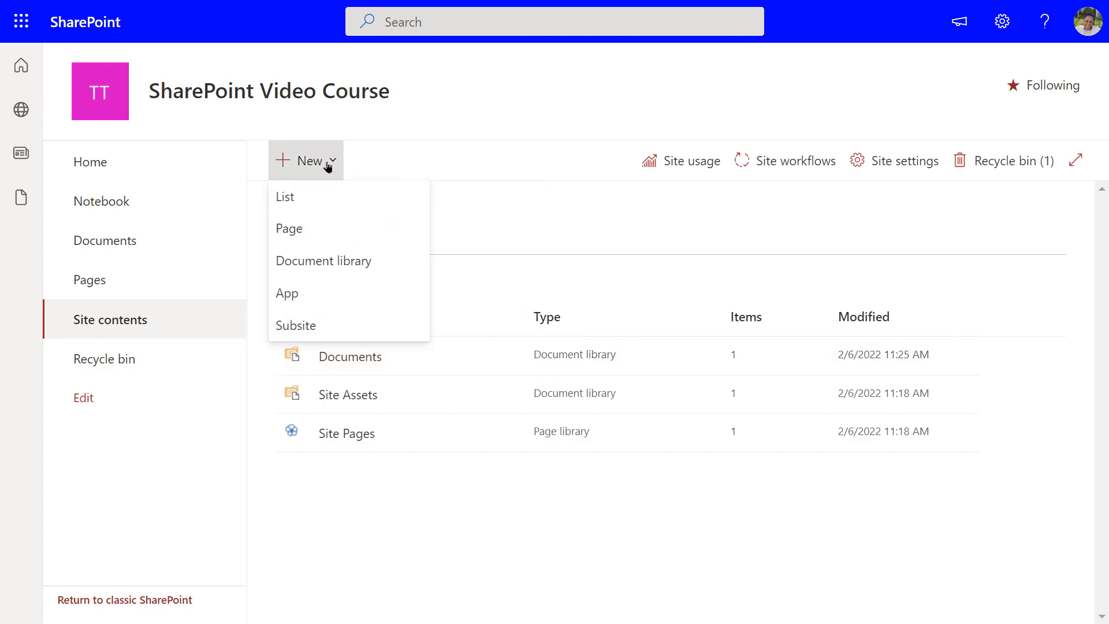
click(325, 262)
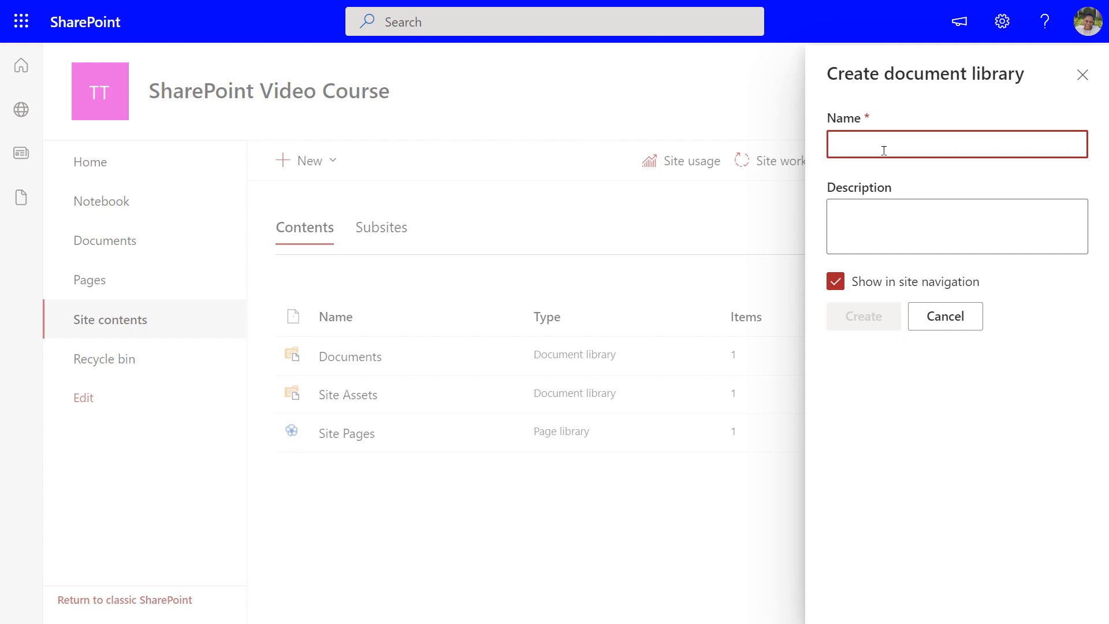
text(Management)
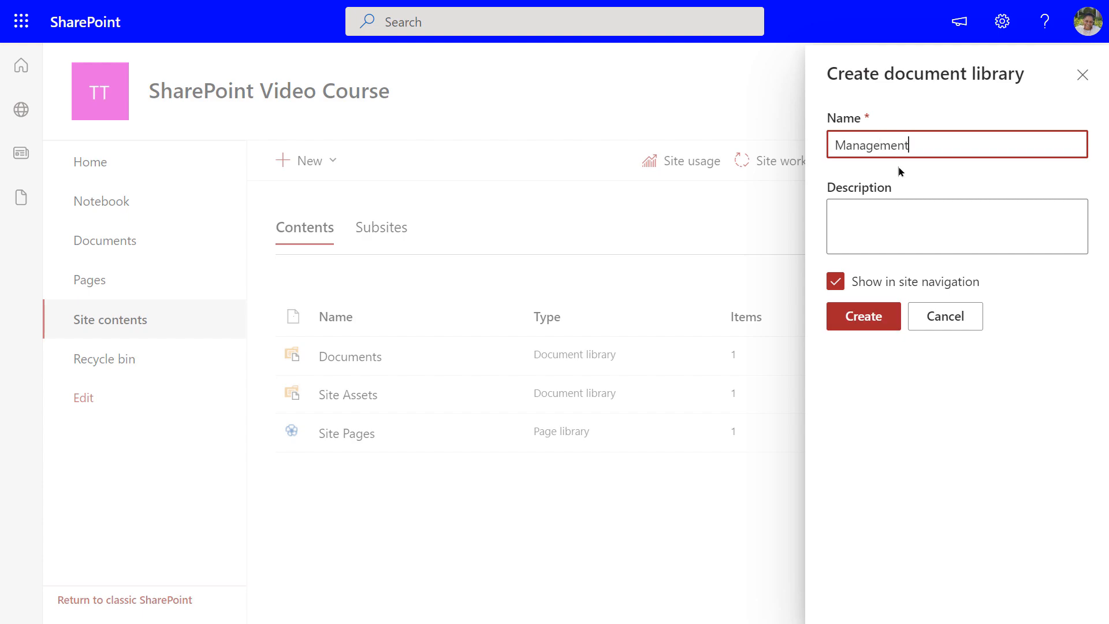
click(897, 203)
text(Sensi)
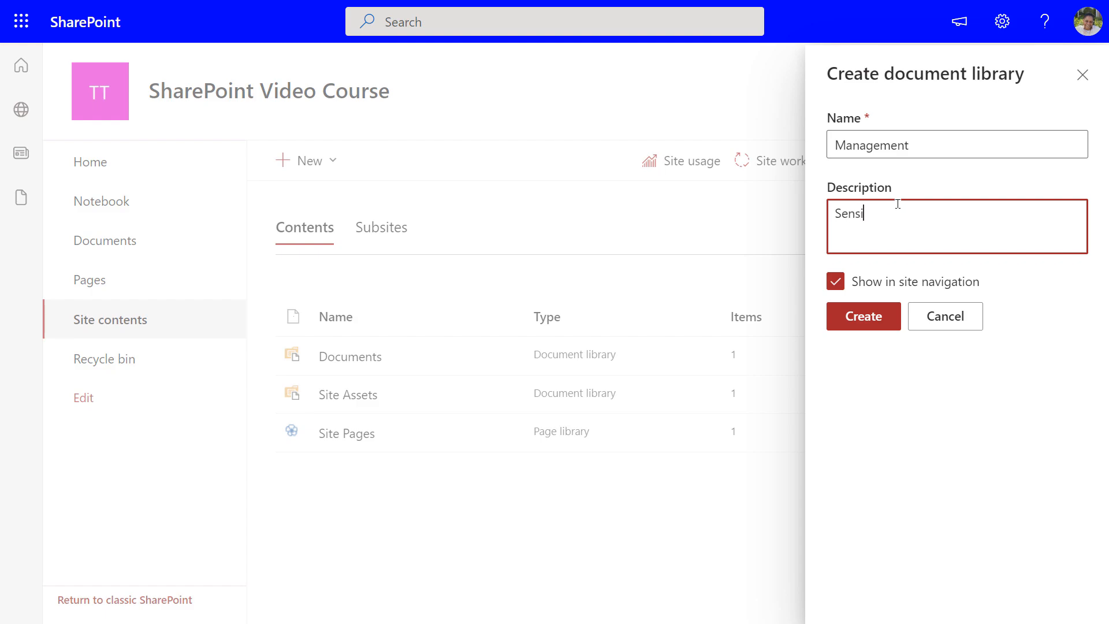
text(tive material)
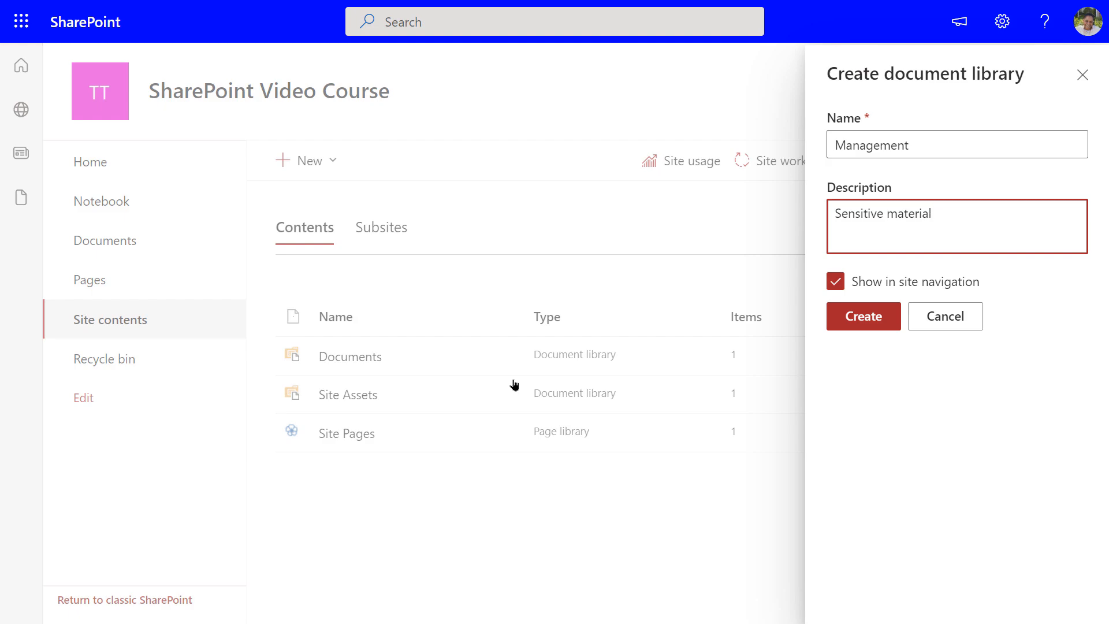
click(865, 315)
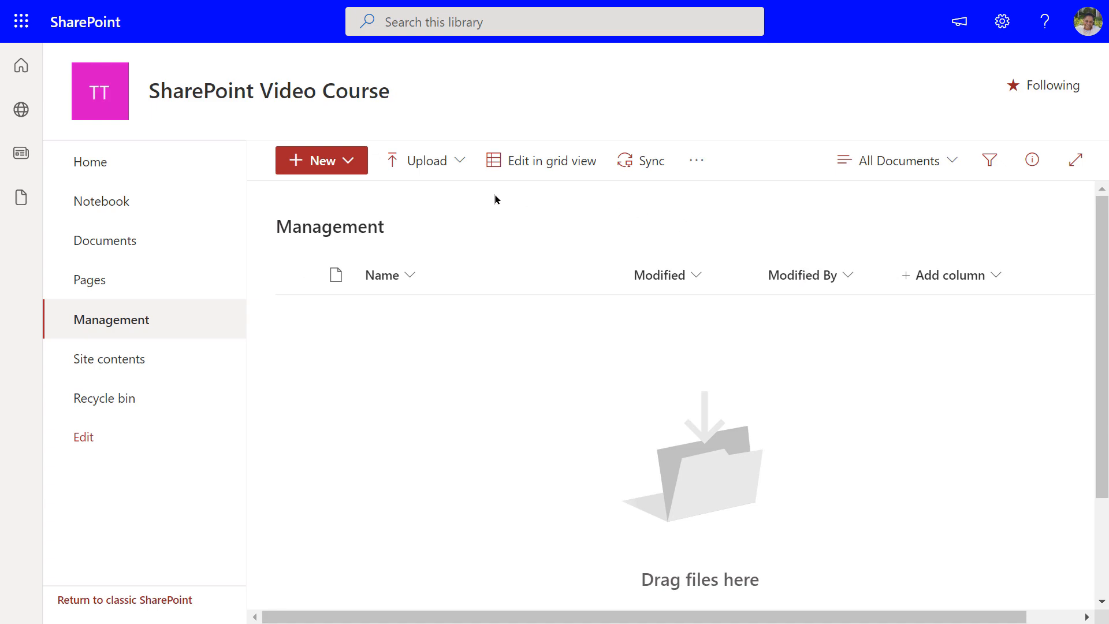
Upload the Employee Salaries workbook to the Management library and dismiss the upload notification.
click(457, 164)
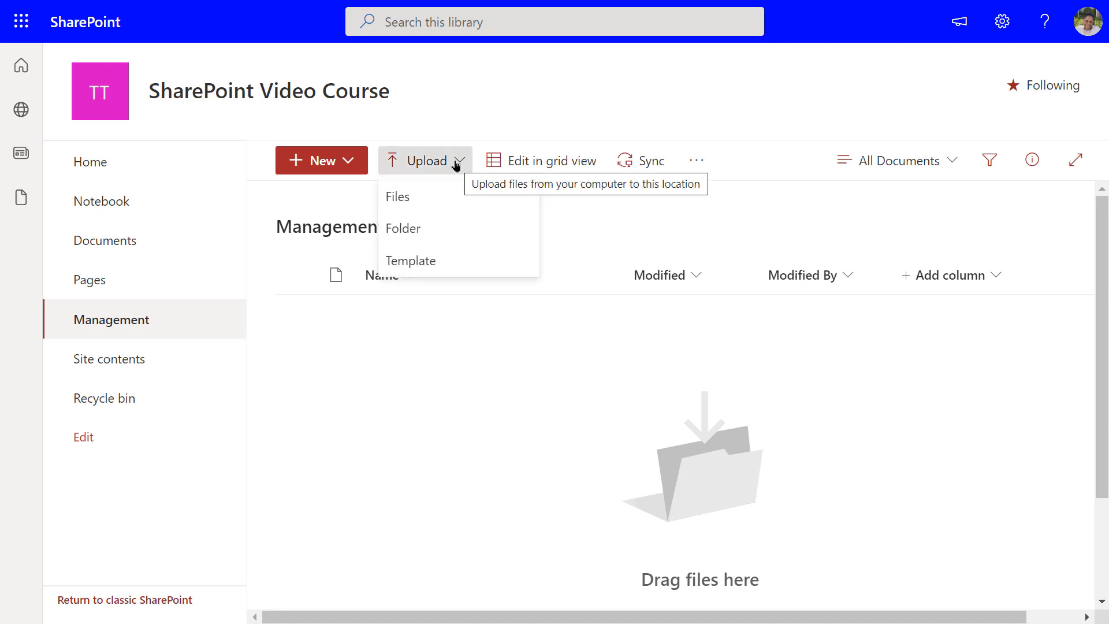
click(409, 195)
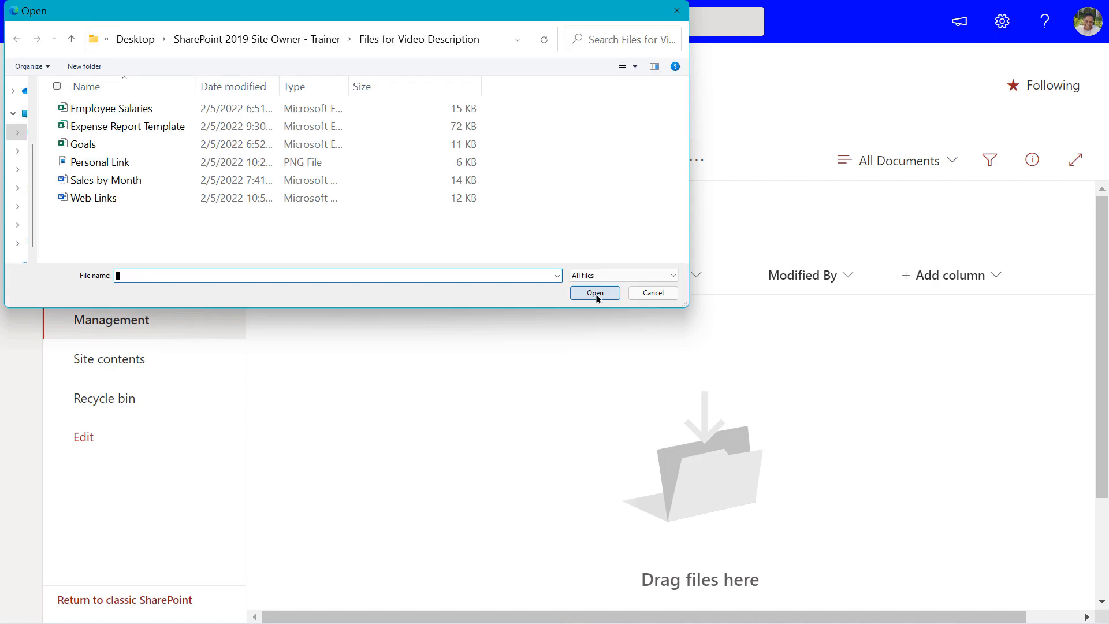
double_click(99, 111)
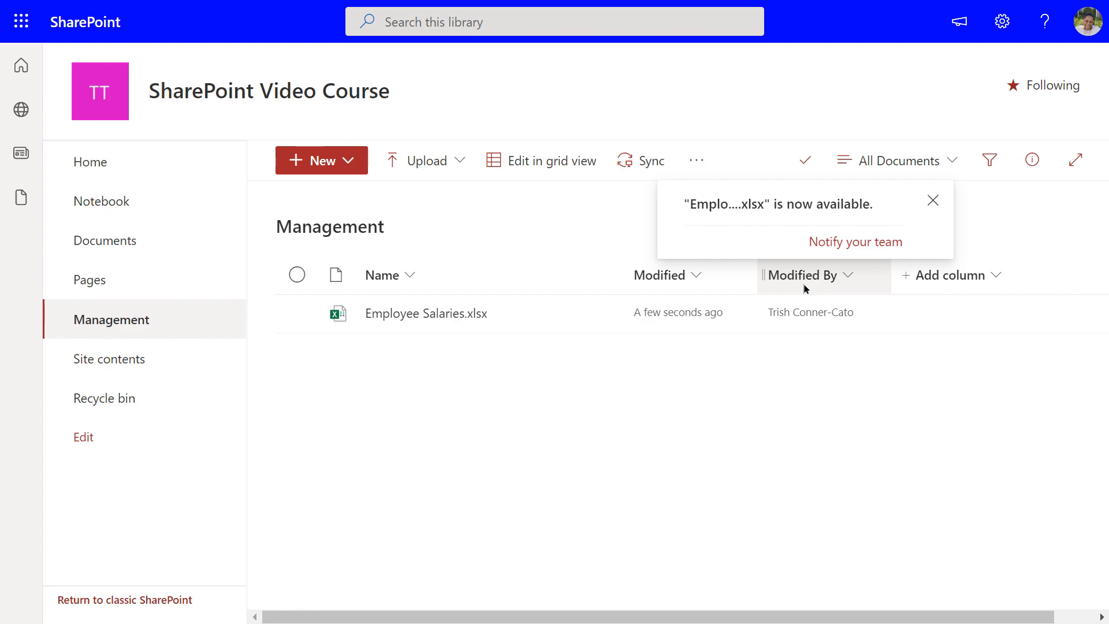
click(930, 206)
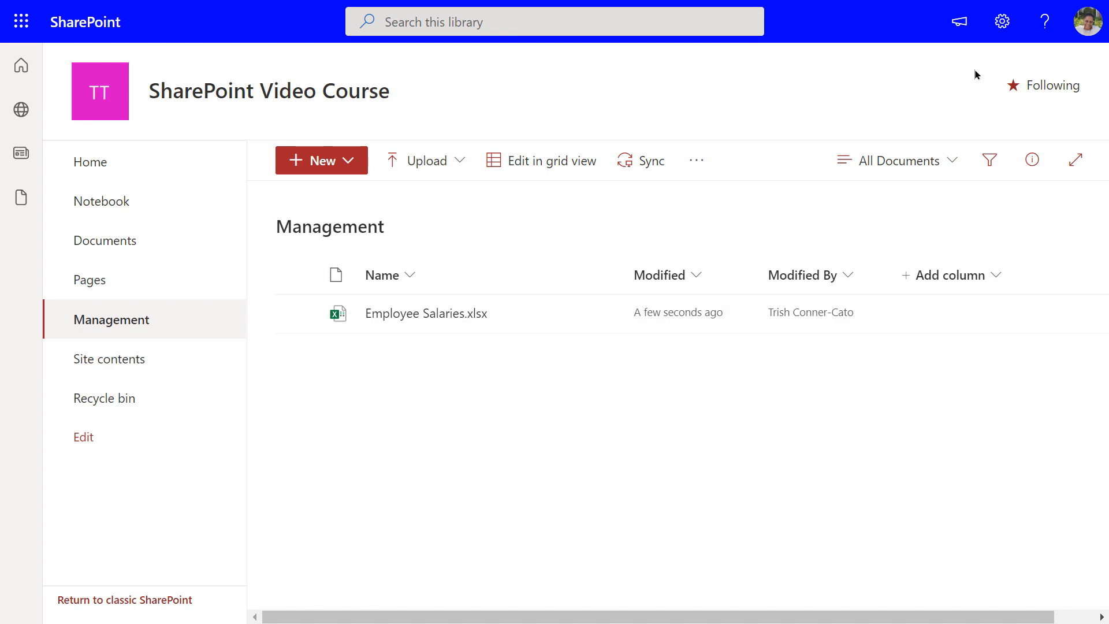
Examine the Management library's settings, including its version history, draft item security and check-out options, and return to the library.
click(1003, 22)
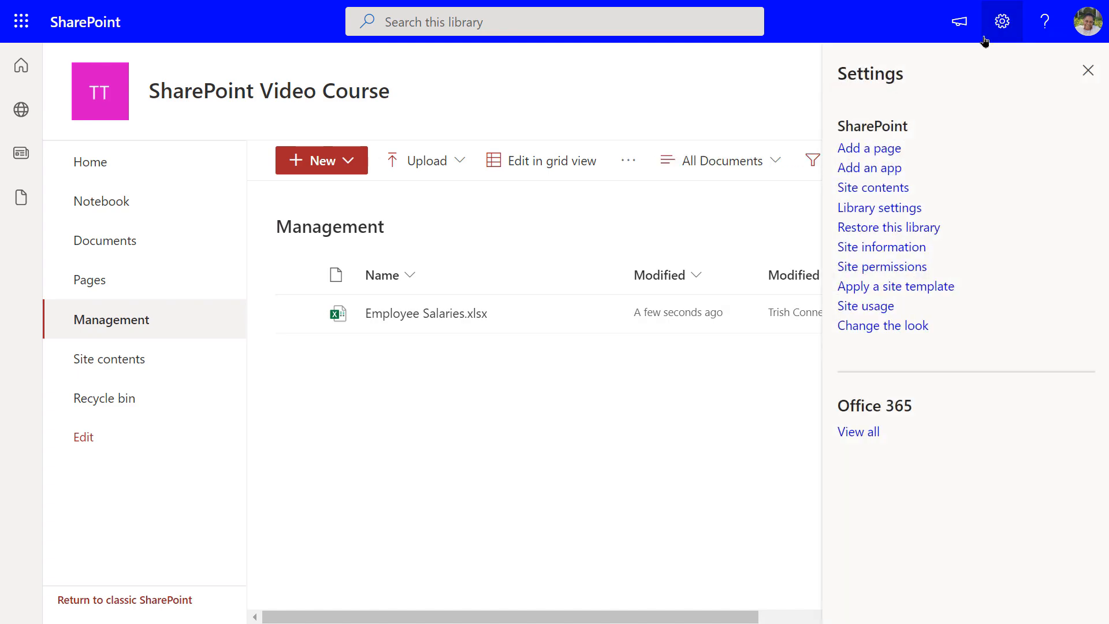
click(879, 209)
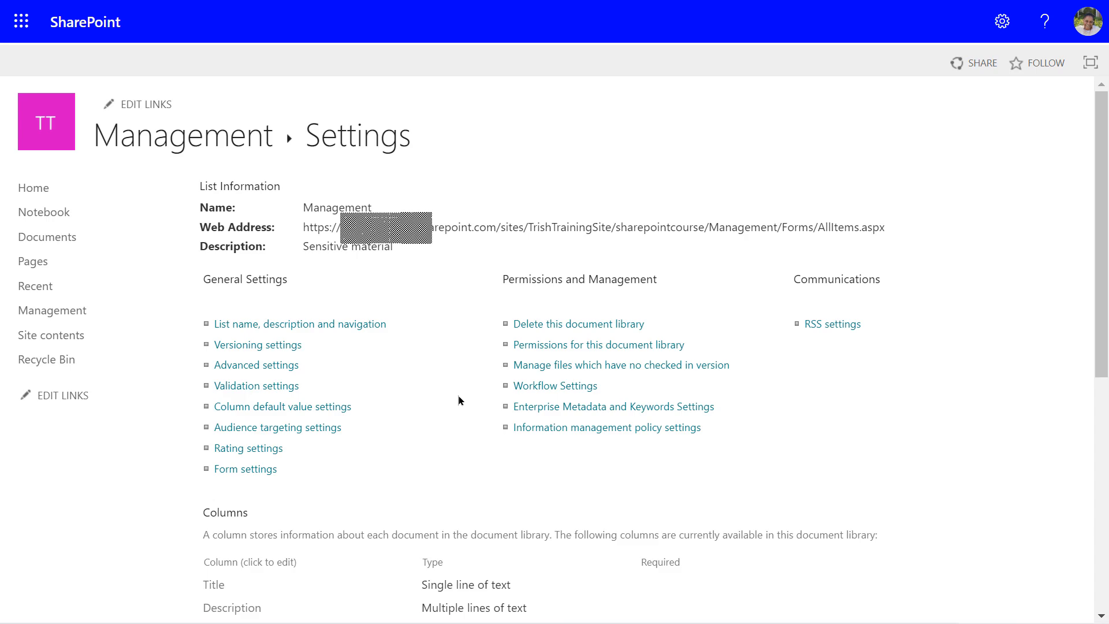
click(338, 328)
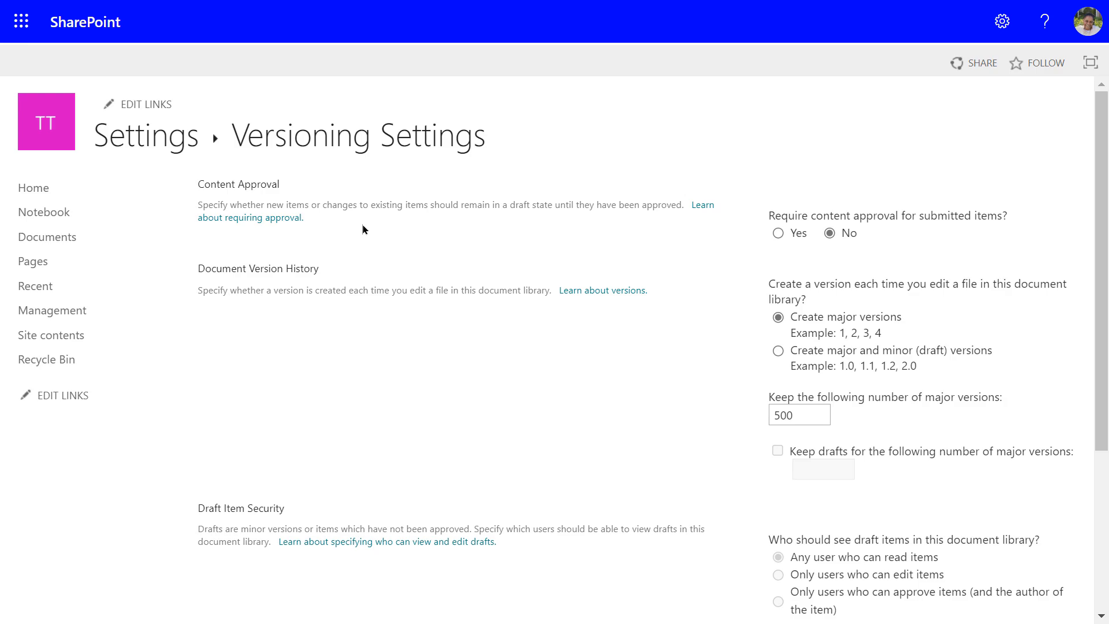
scroll(368, 250, down, 4)
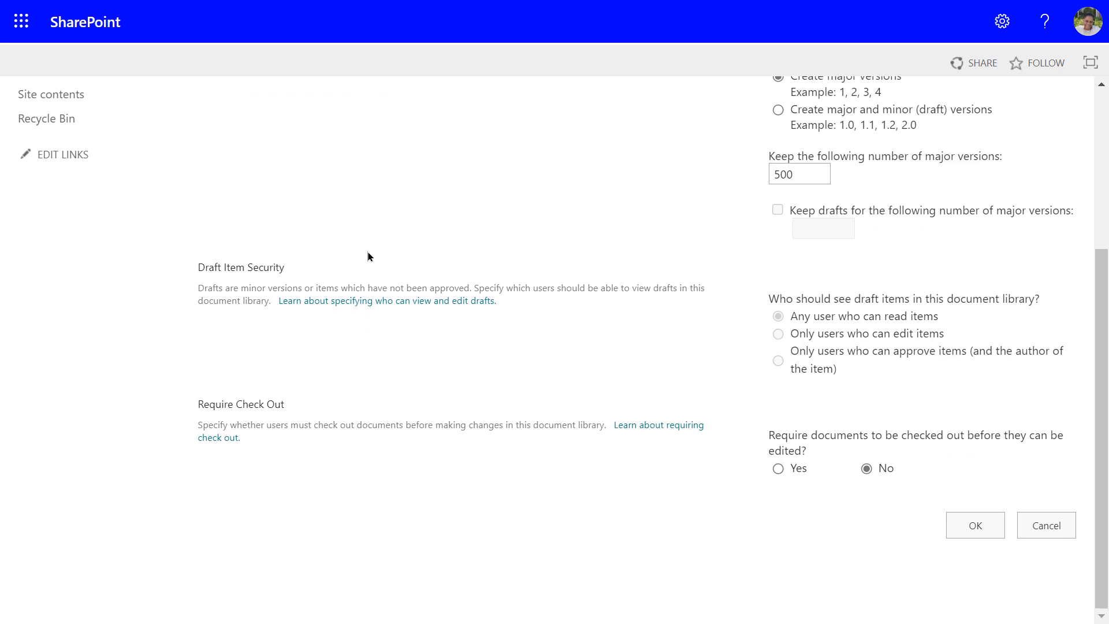
scroll(368, 256, up, 1)
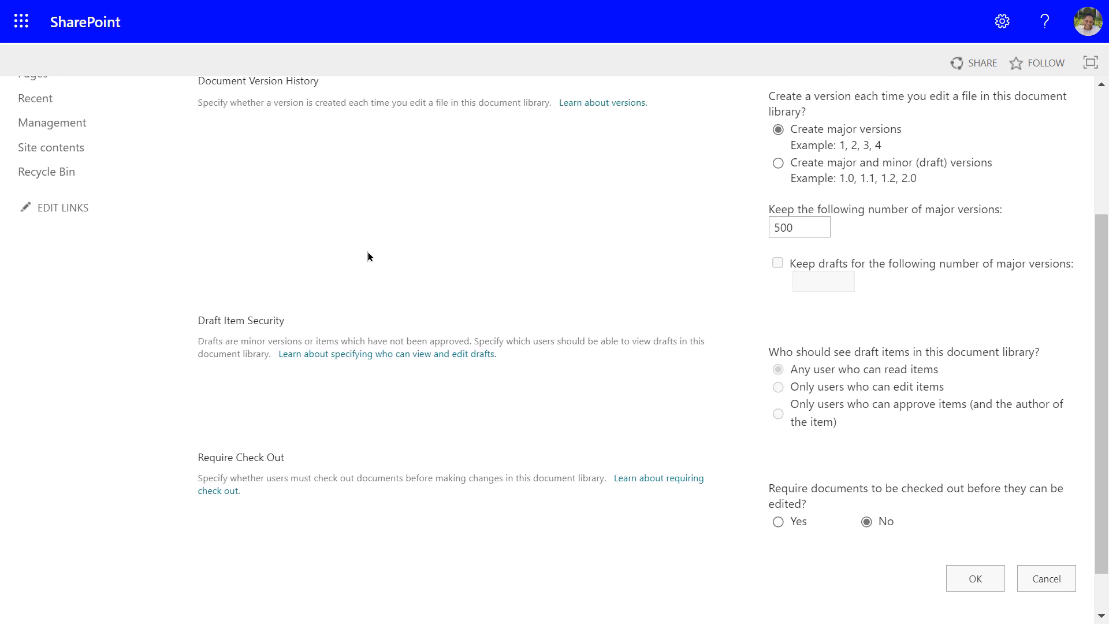
scroll(367, 256, down, 1)
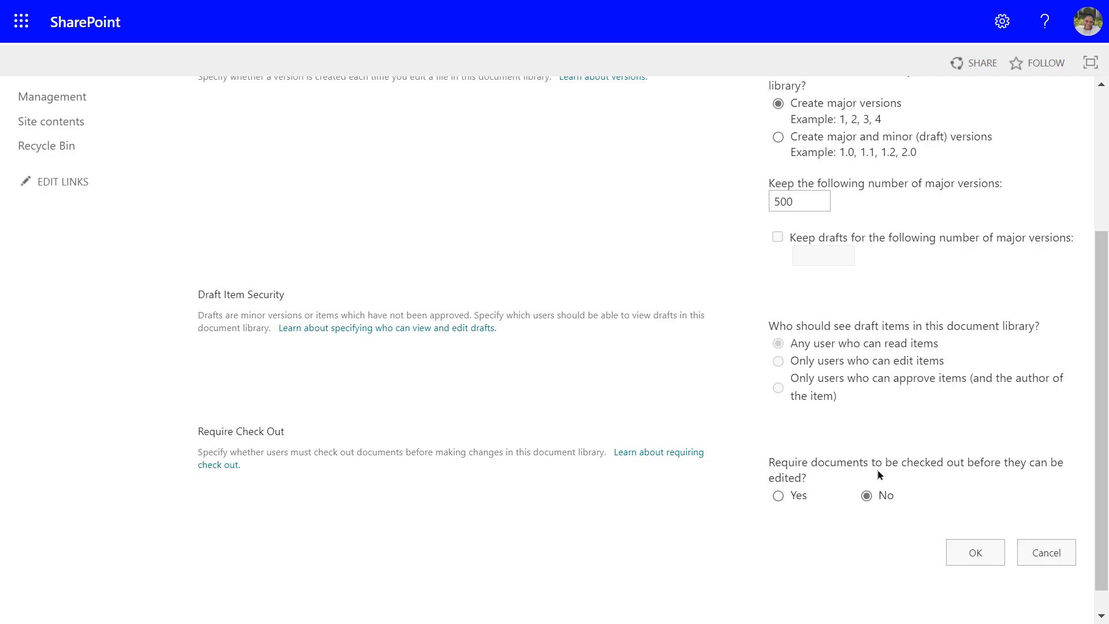
scroll(877, 469, up, 4)
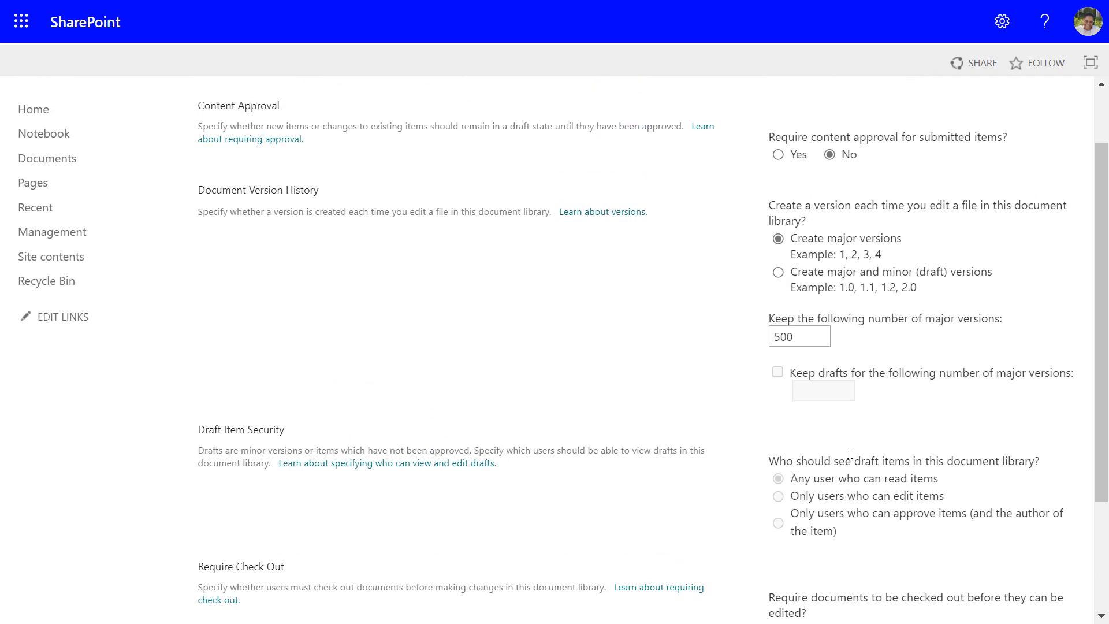
scroll(848, 452, down, 4)
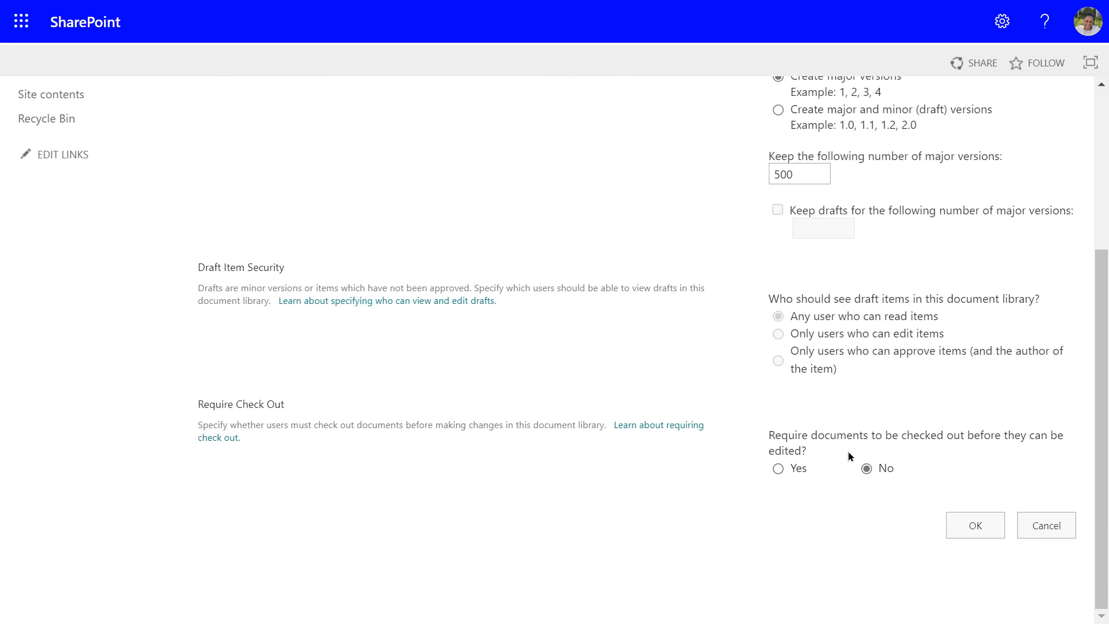
scroll(848, 456, up, 1)
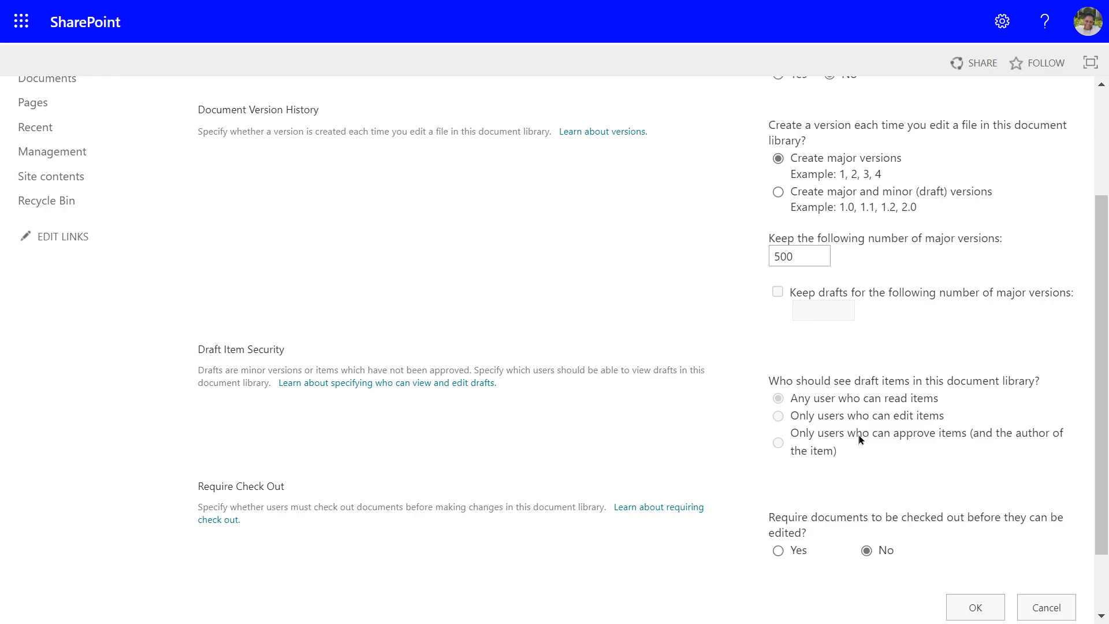
key(alt+Left)
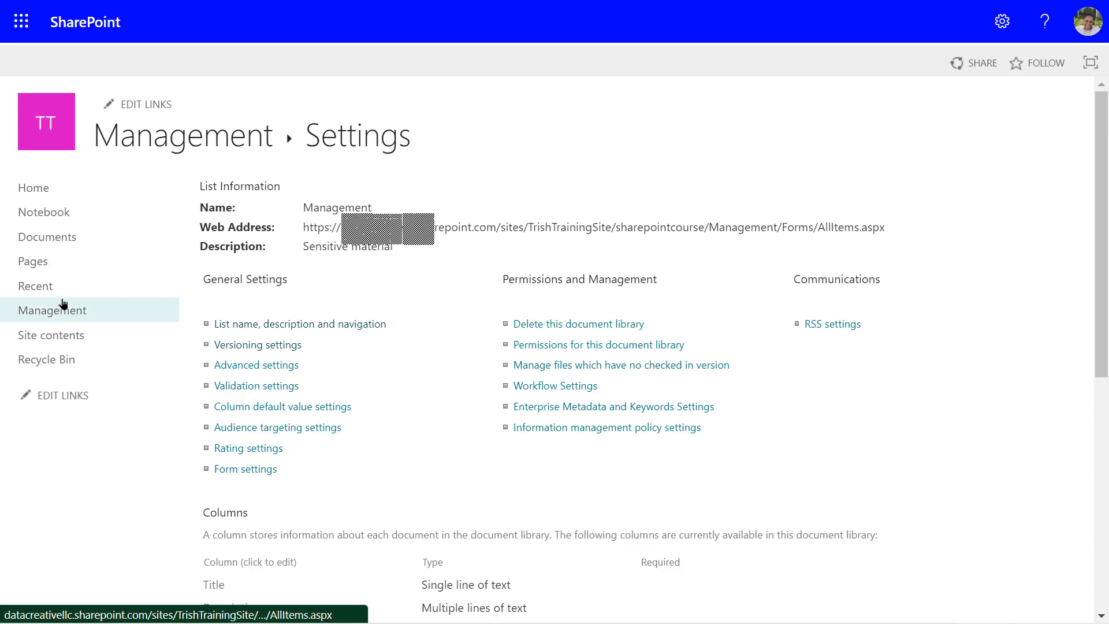
click(176, 138)
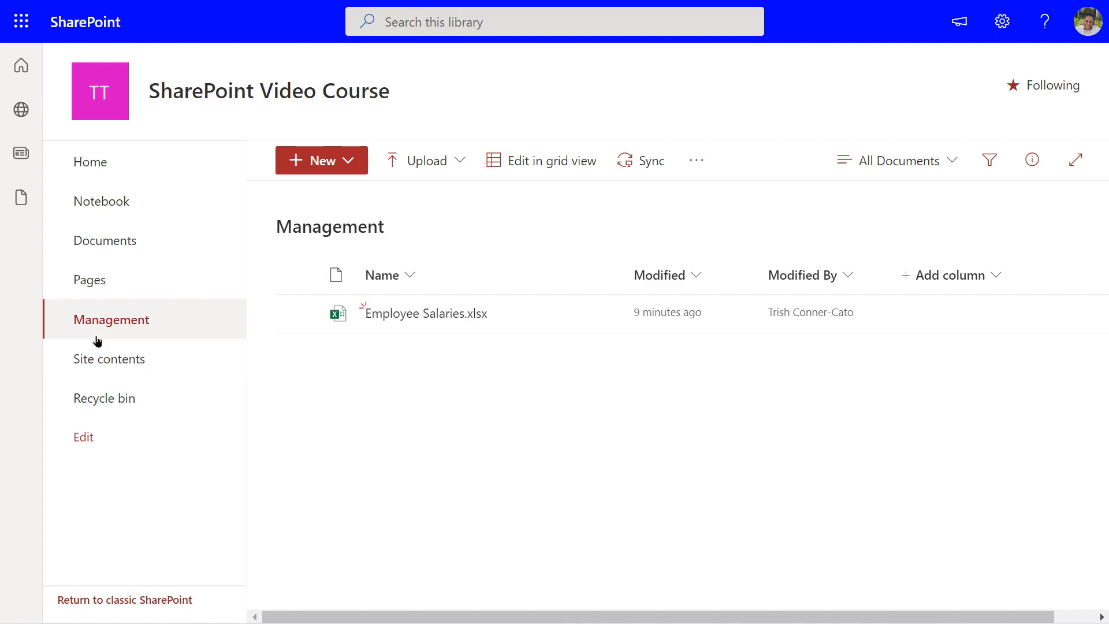
From the site contents, create a blank list named "2021 Q1 Sales" that is shown in the site navigation.
click(98, 365)
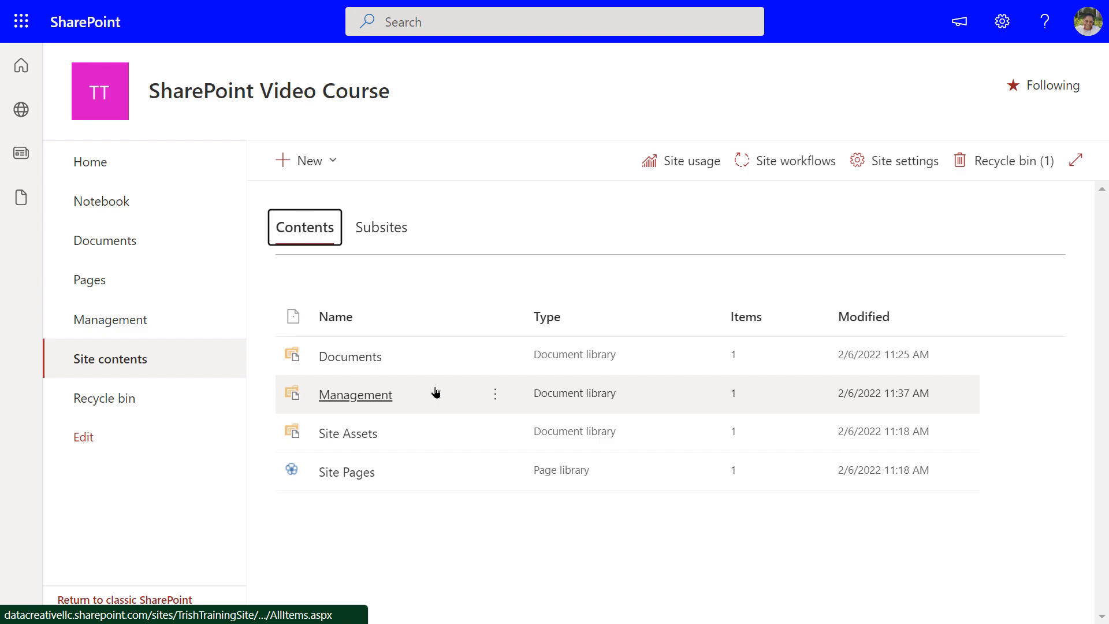
click(325, 164)
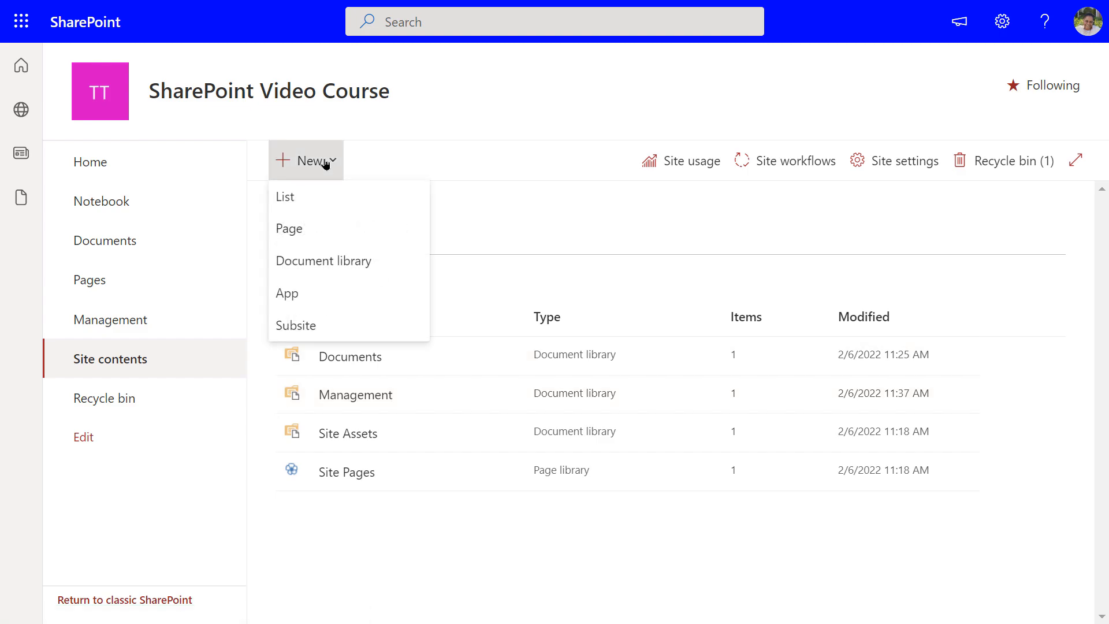
click(326, 199)
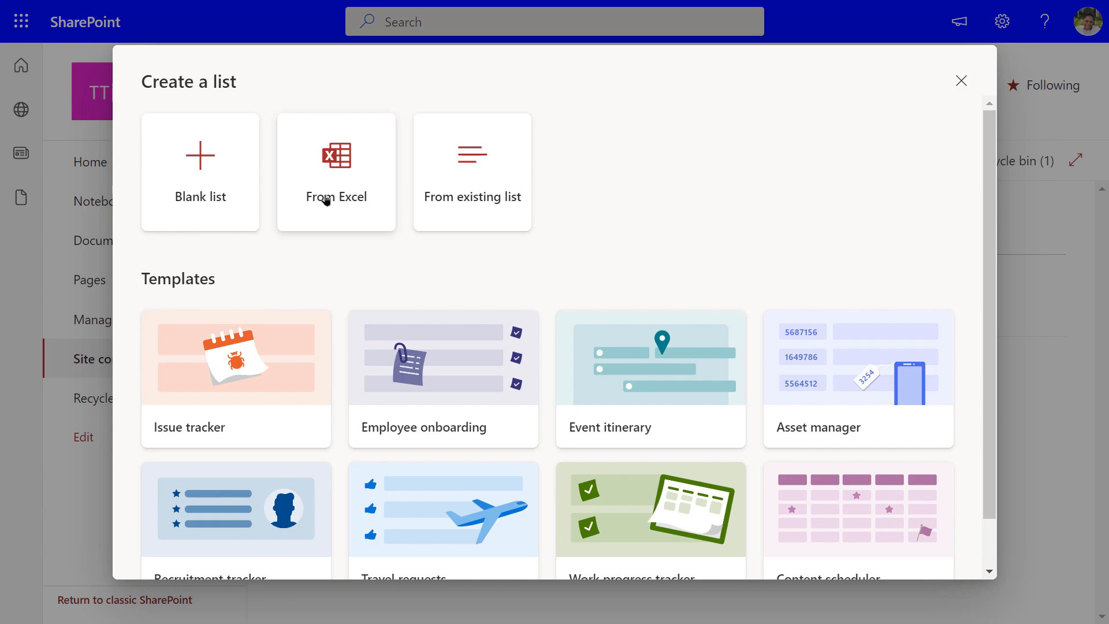
click(208, 183)
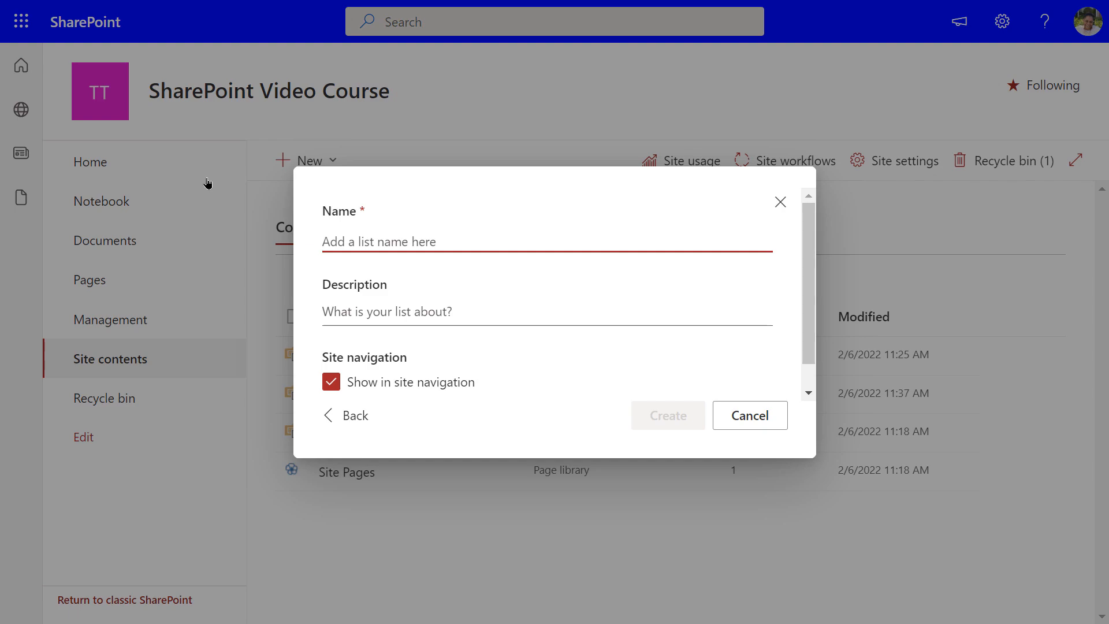
text(202)
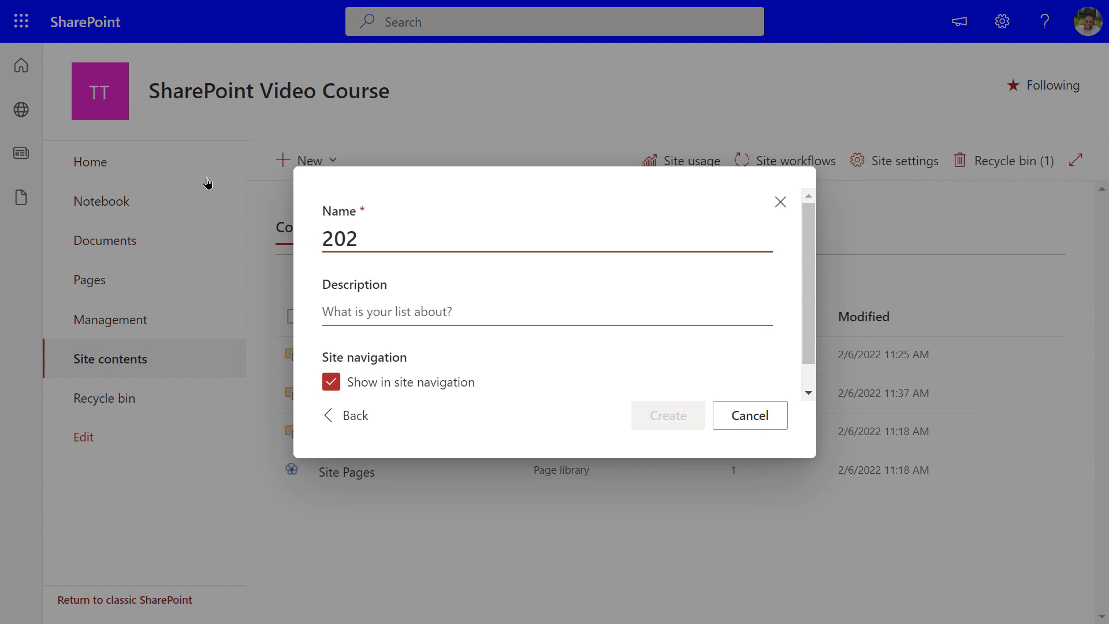
text(1)
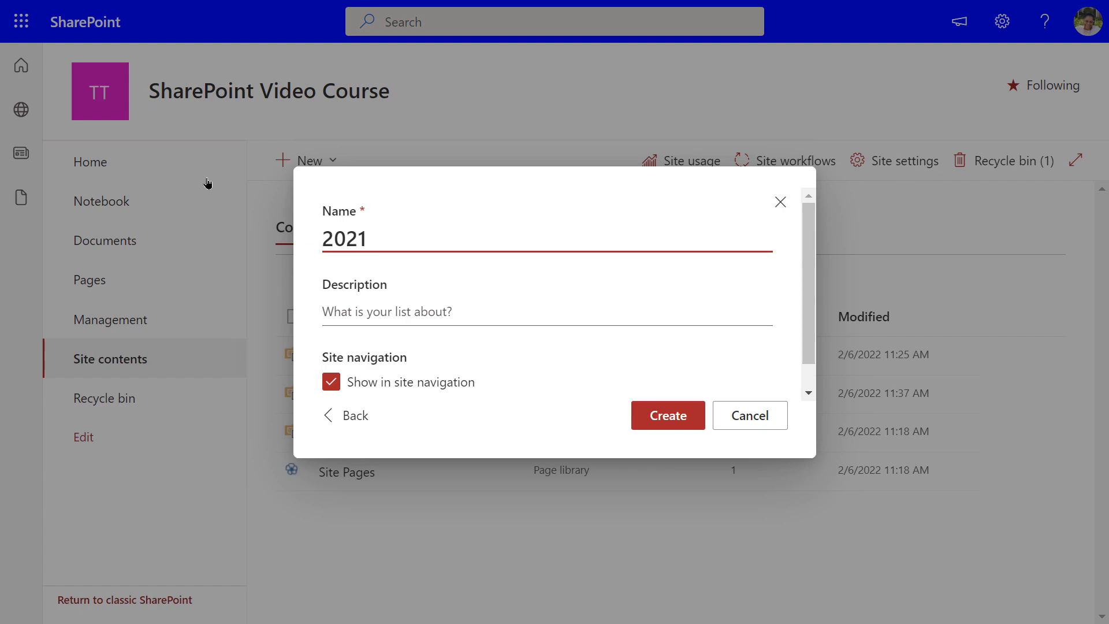
text( Q1 Sales)
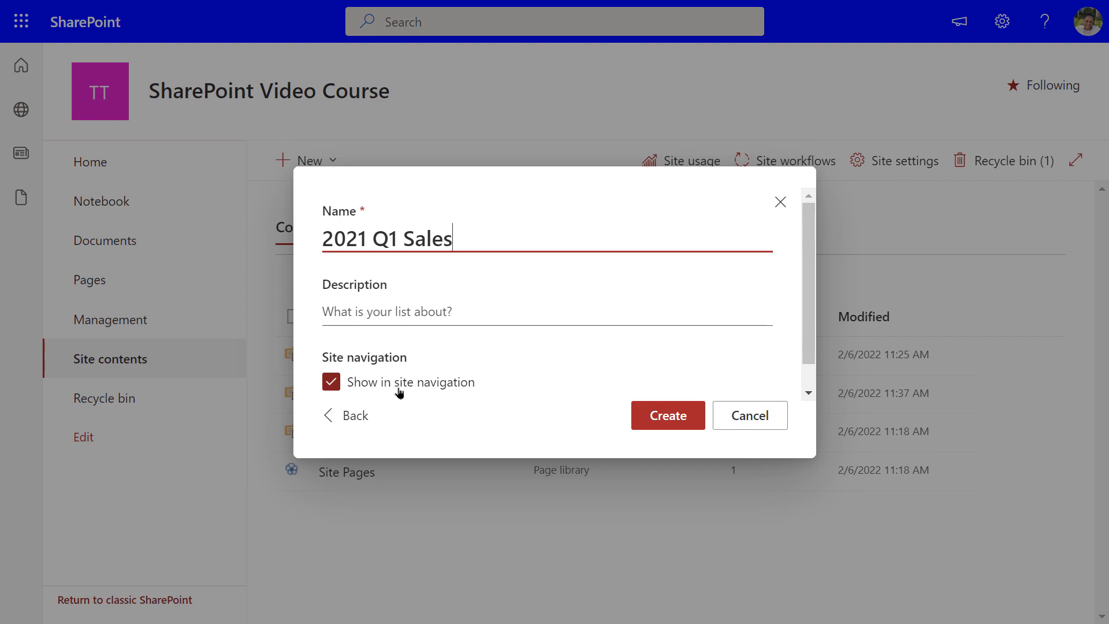
key(Return)
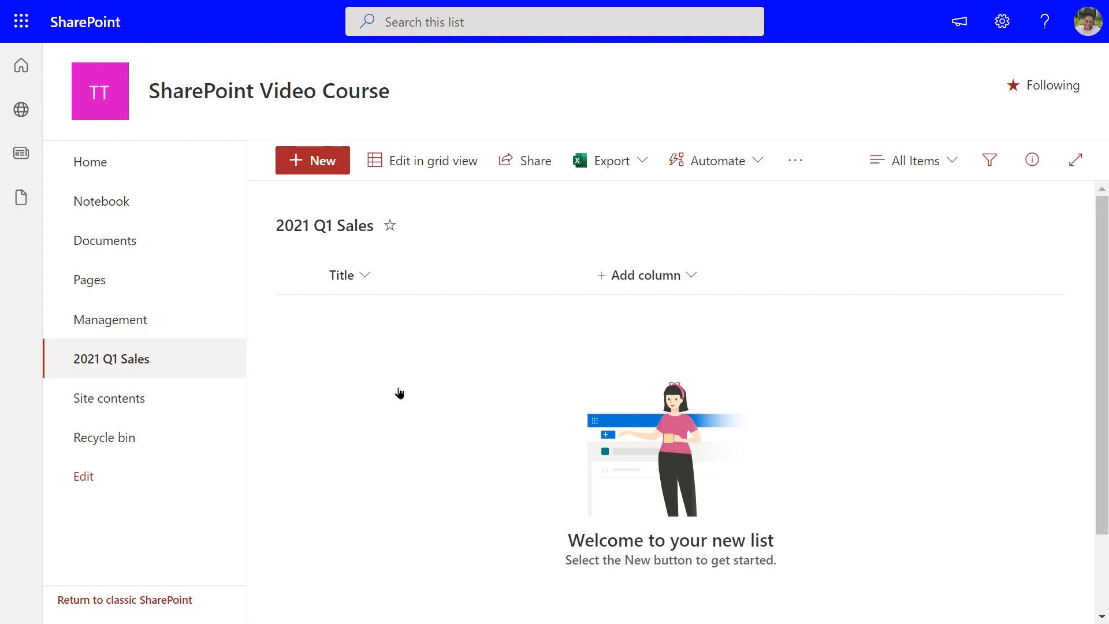
Rename the list's Title column to "Associate".
click(365, 278)
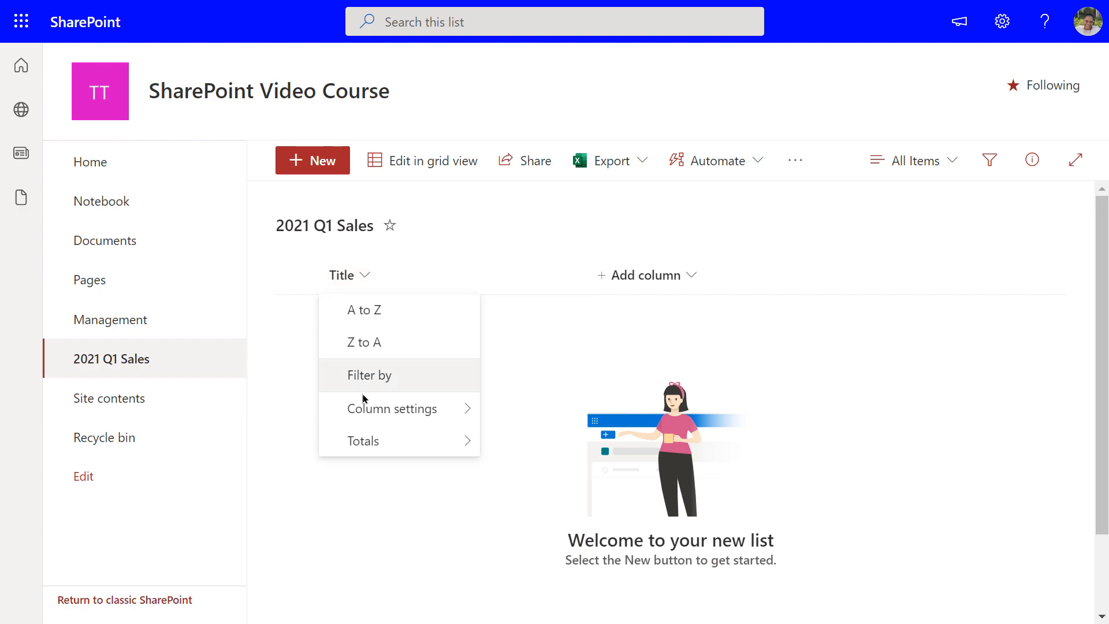
mouse_move(366, 406)
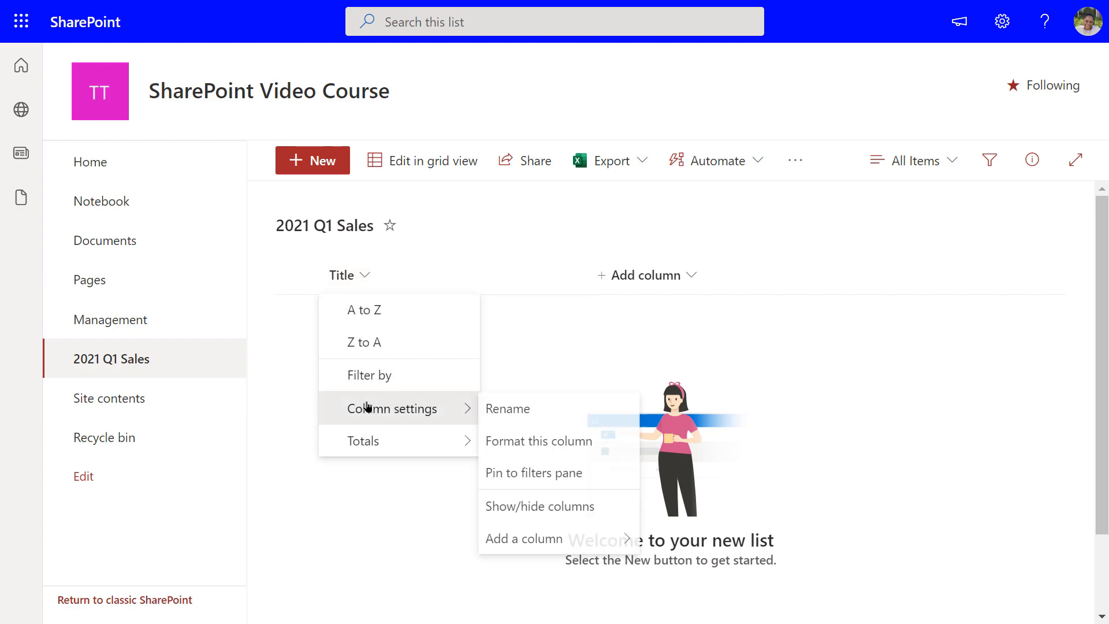
click(500, 407)
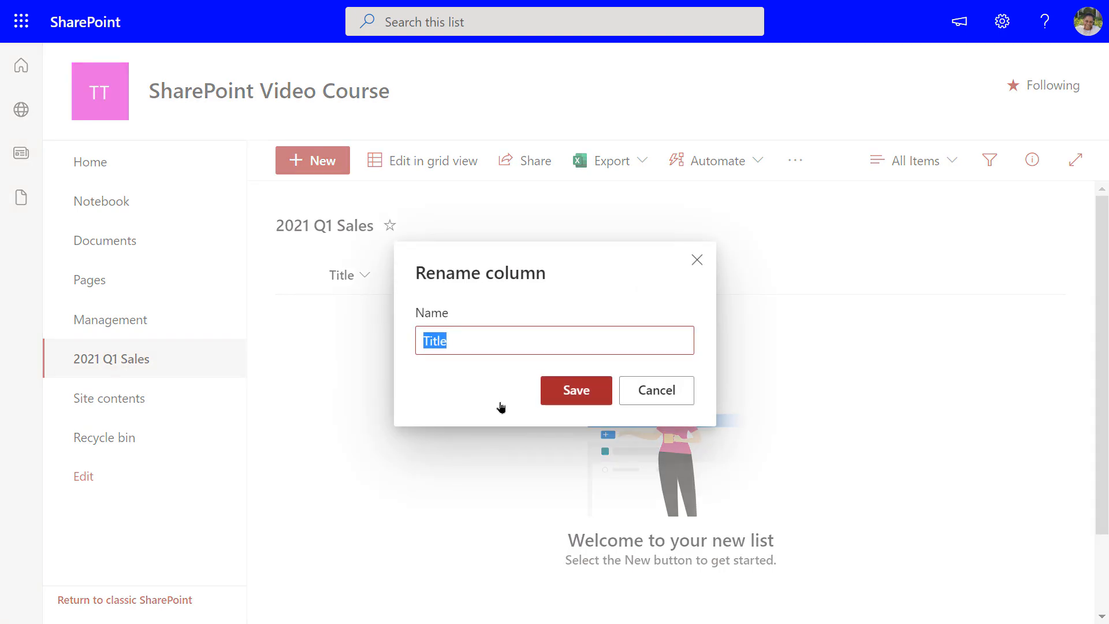
text(Associate)
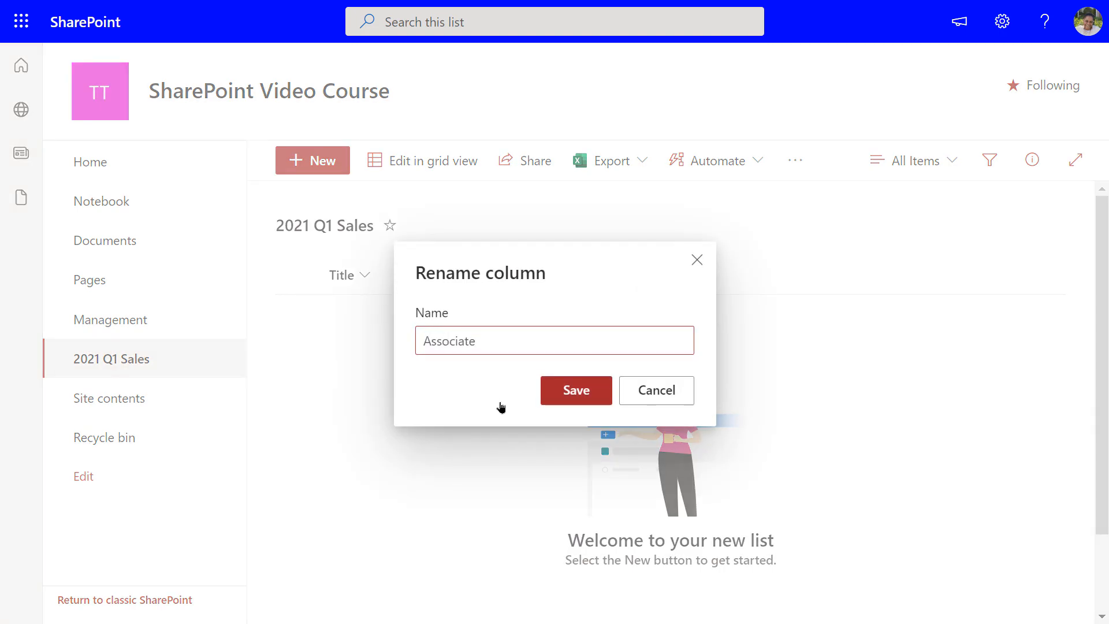
click(568, 390)
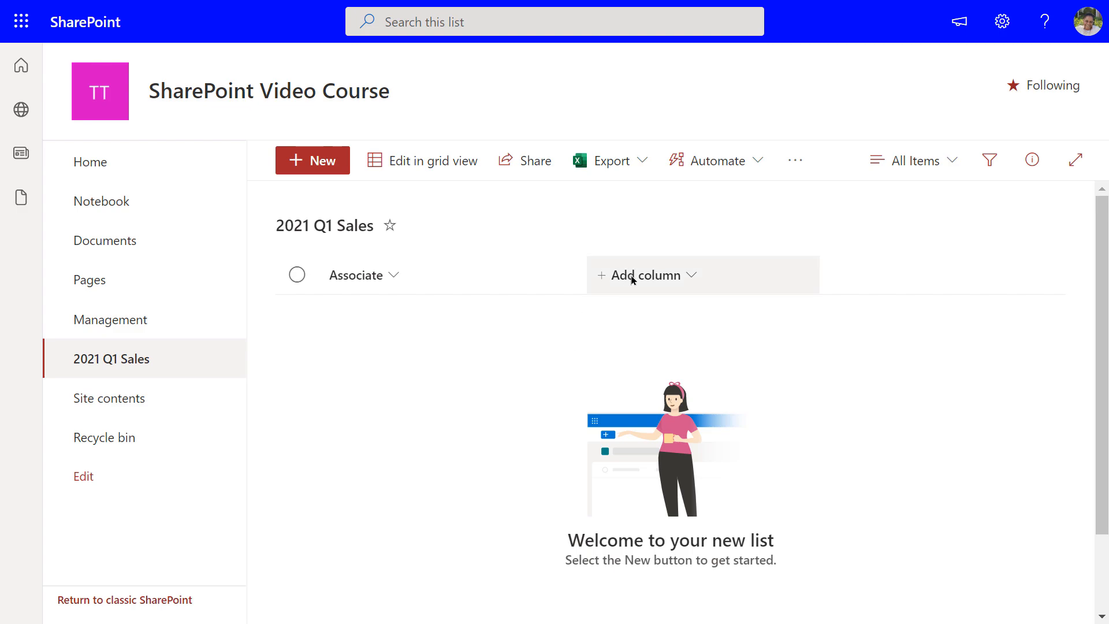
Add a Number column named "Jan" to the 2021 Q1 Sales list, with the $ symbol and 2 decimal places.
click(650, 281)
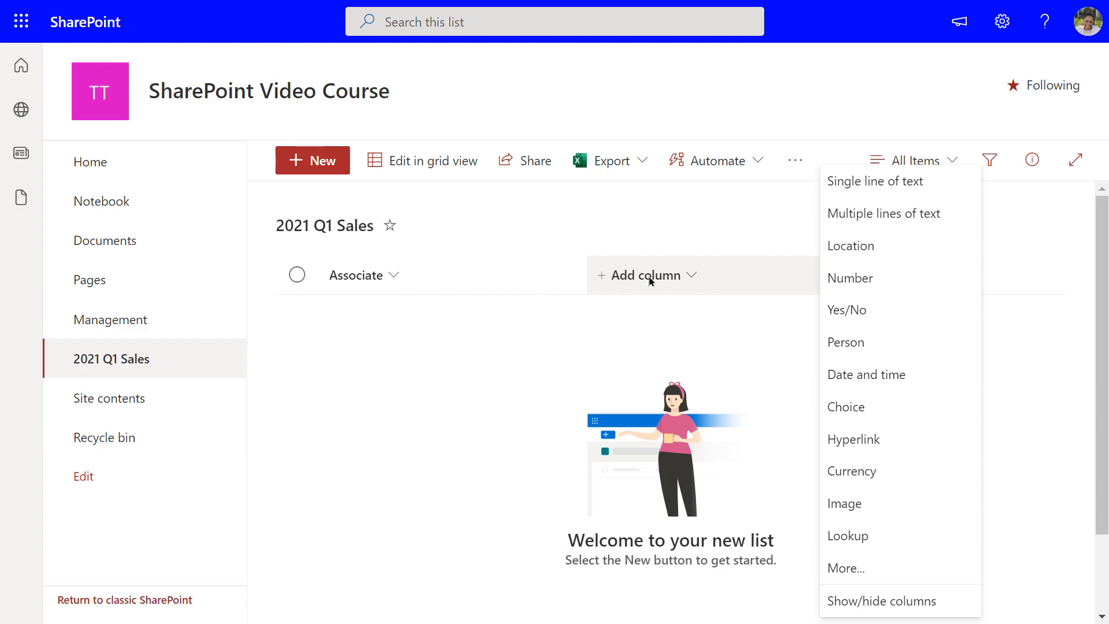
click(856, 279)
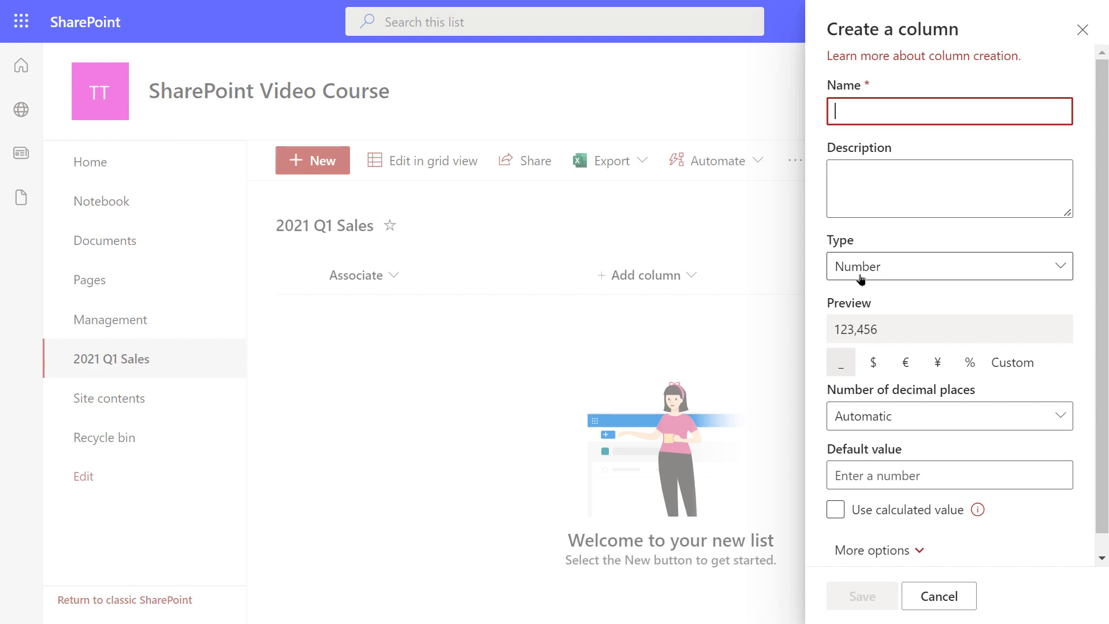
text(Jan)
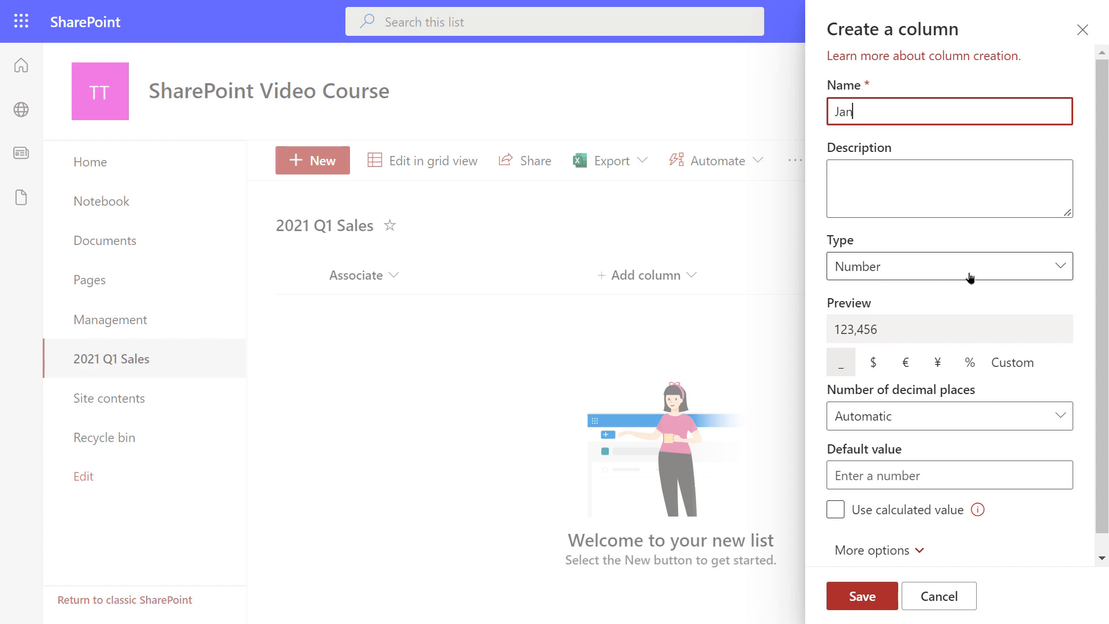
click(872, 362)
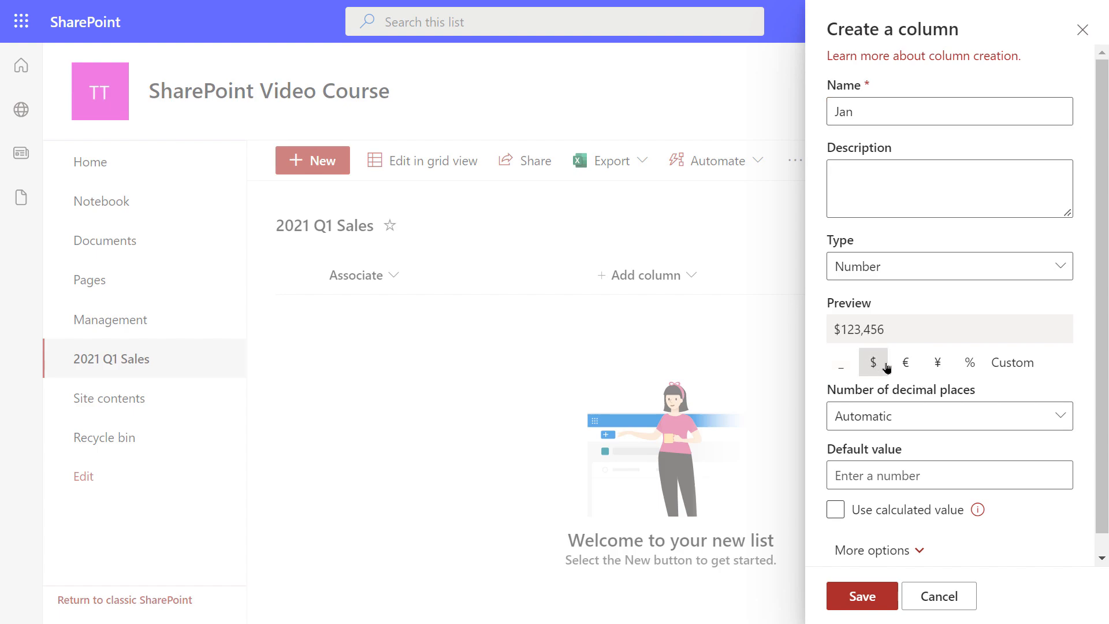
click(1061, 417)
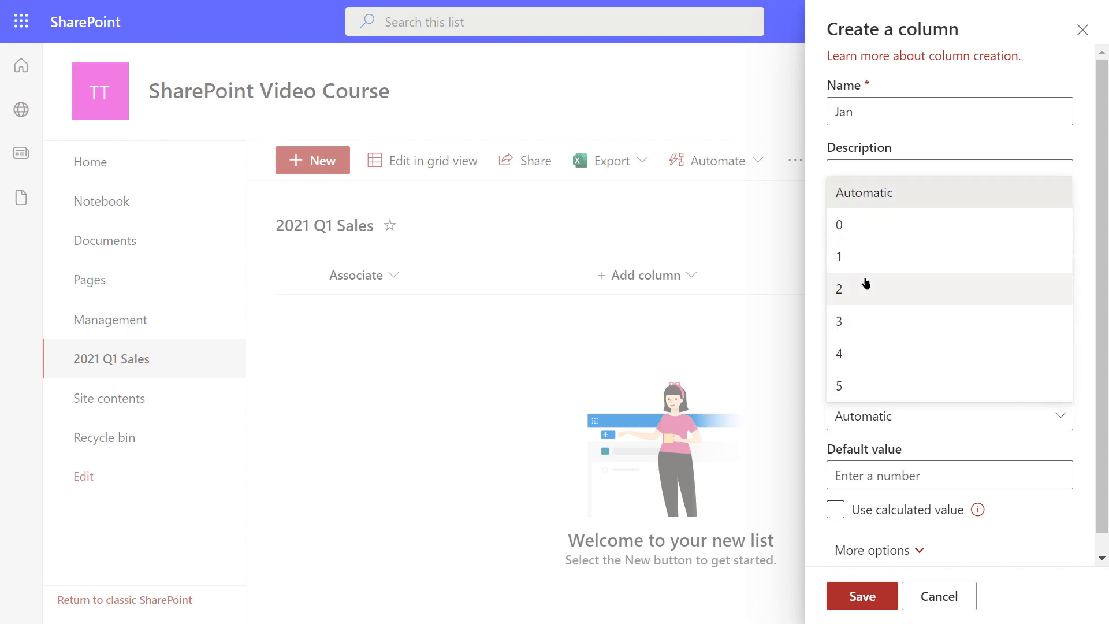
click(866, 283)
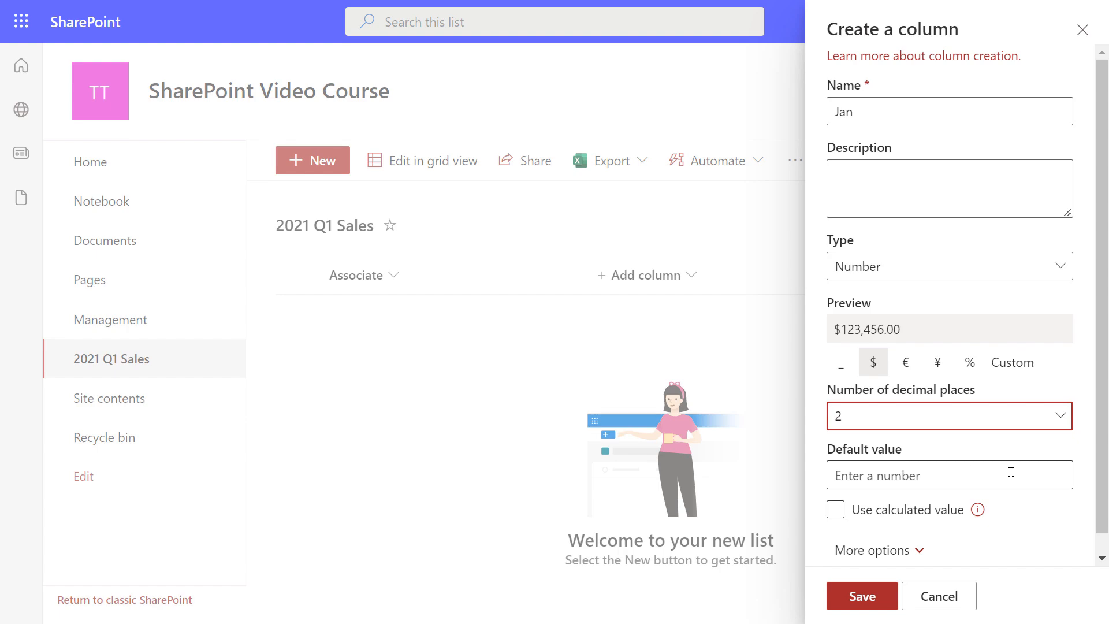
click(882, 597)
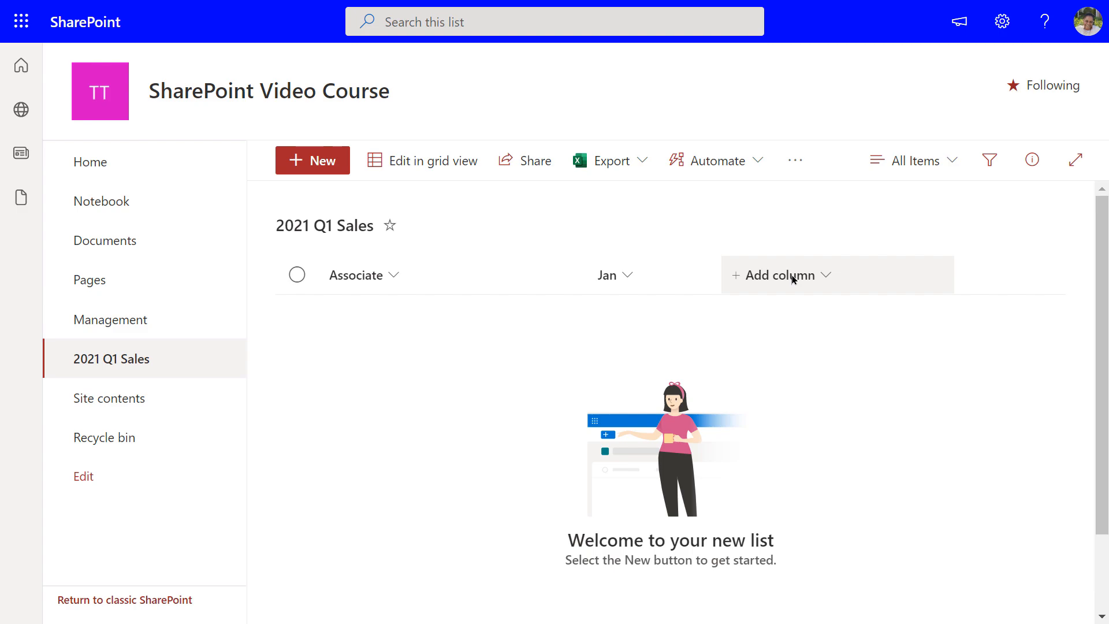
Add a Number column named "Feb" to the 2021 Q1 Sales list, with the $ symbol and 2 decimal places.
click(792, 279)
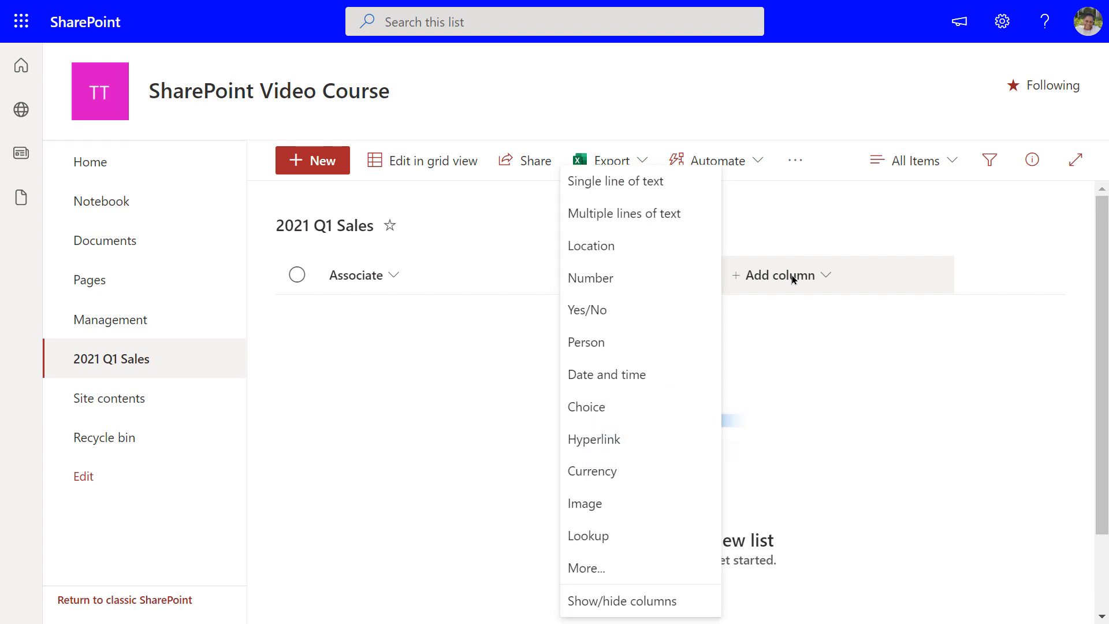
click(593, 280)
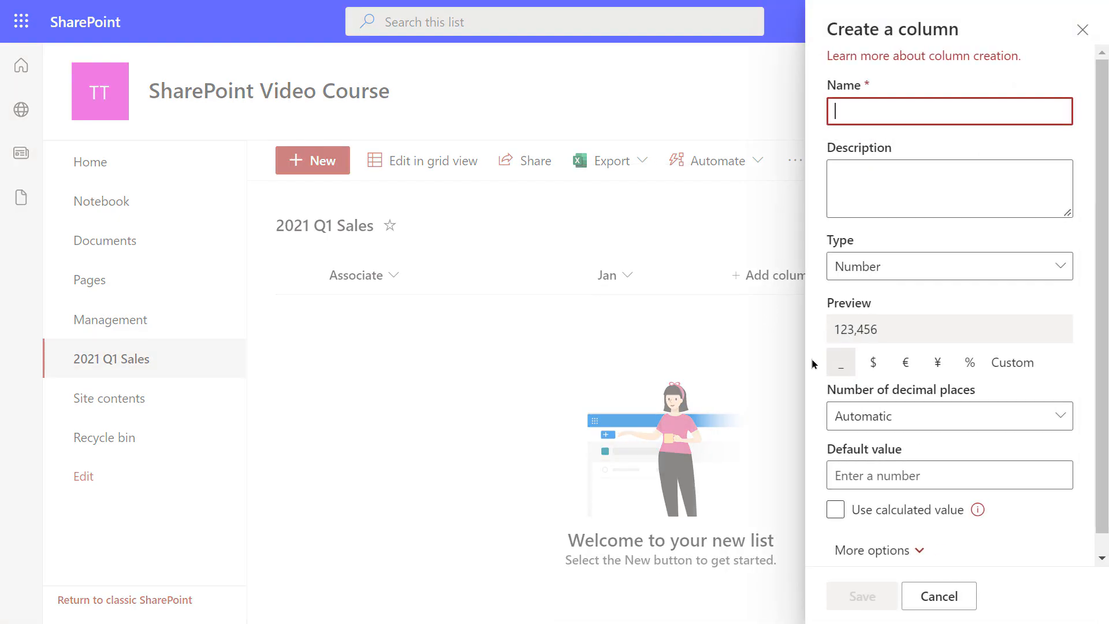
text(Feb)
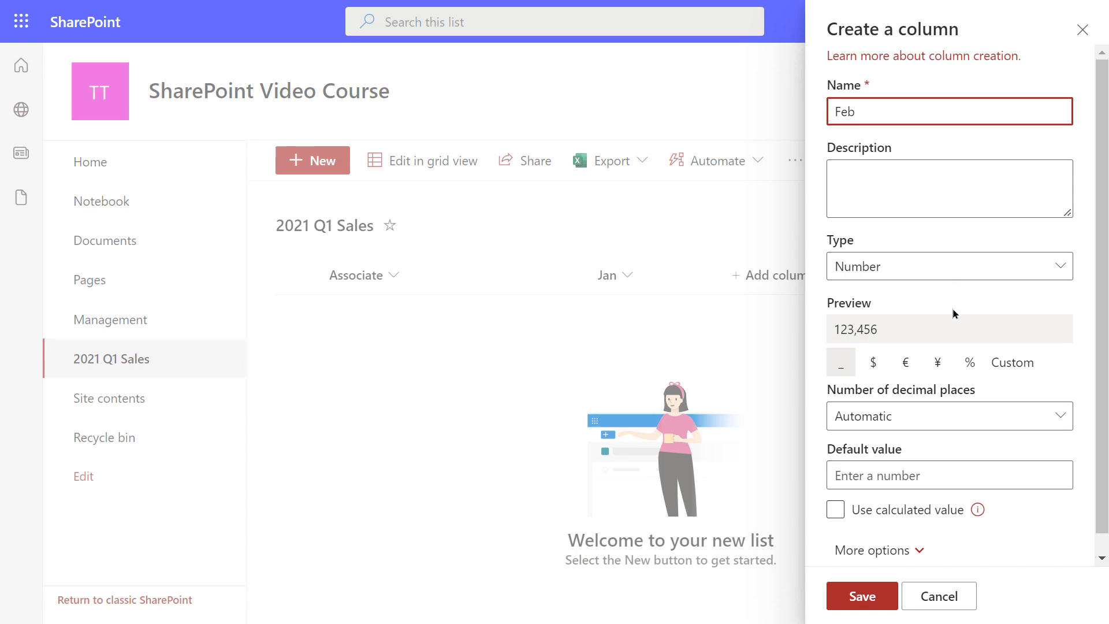
click(874, 366)
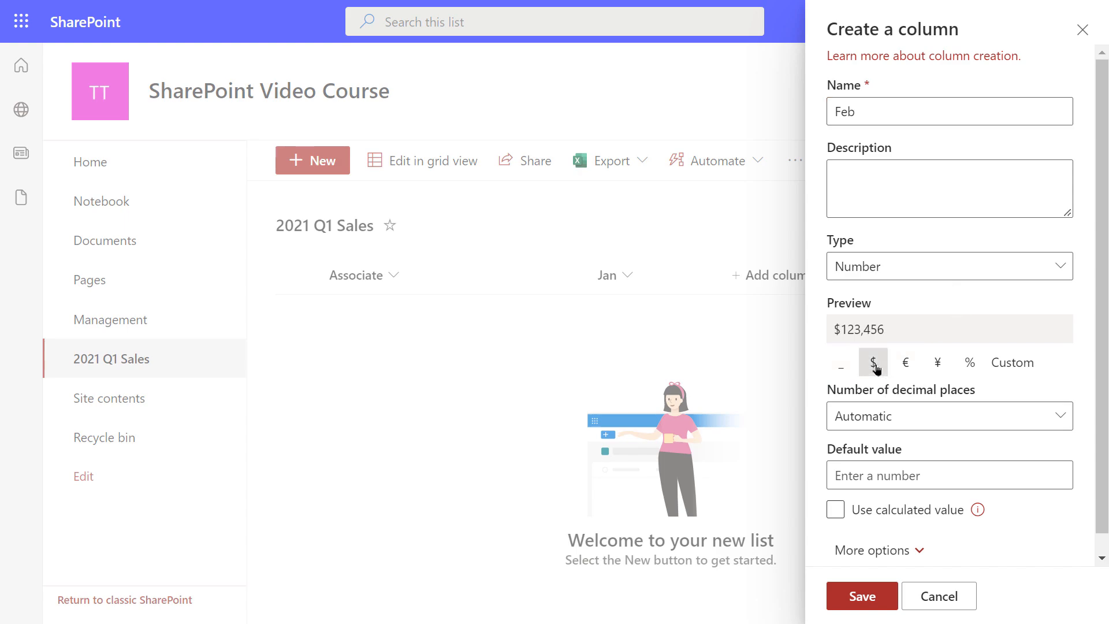
click(1059, 424)
click(855, 289)
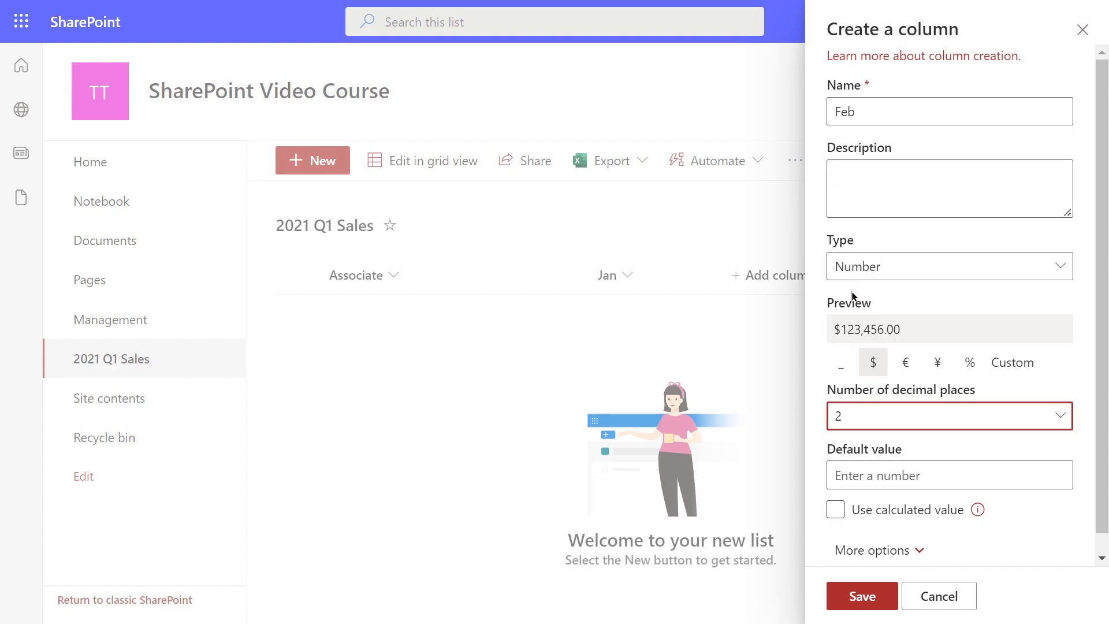
click(873, 598)
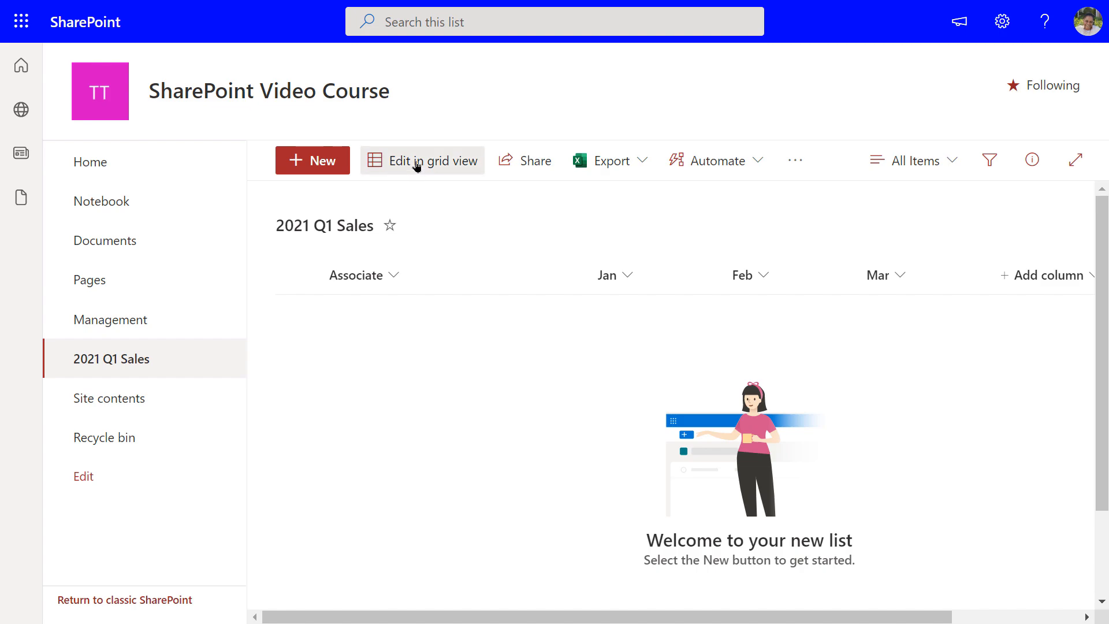
In grid view, fill the first row with an associate's surname and sales of 20000 for Jan, 34000 for Feb and 22000 for Mar.
click(416, 167)
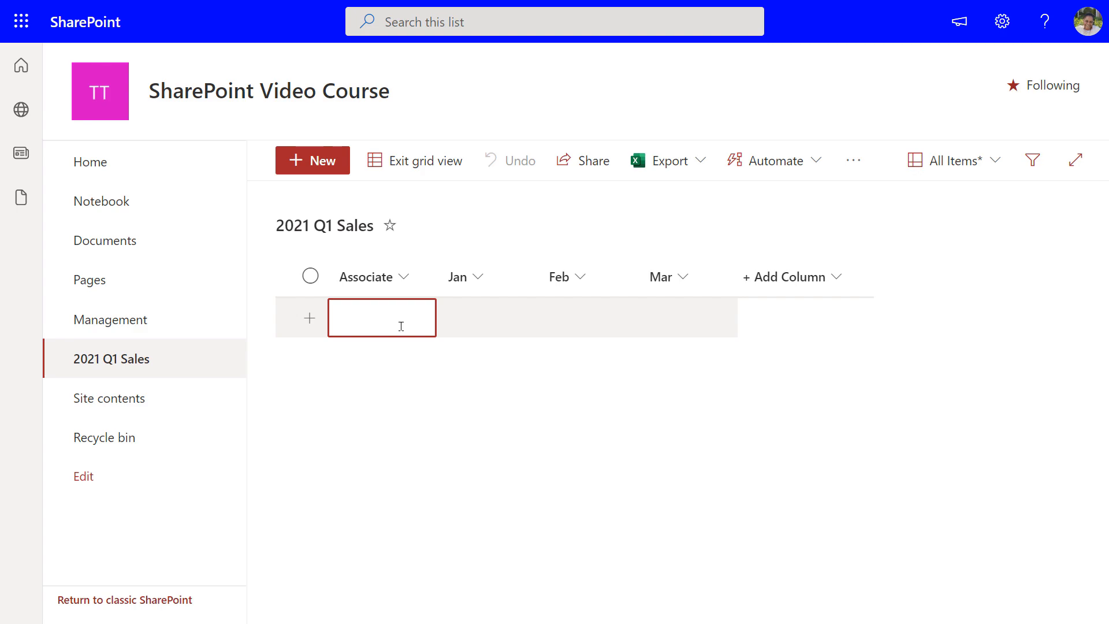
text(Johnson)
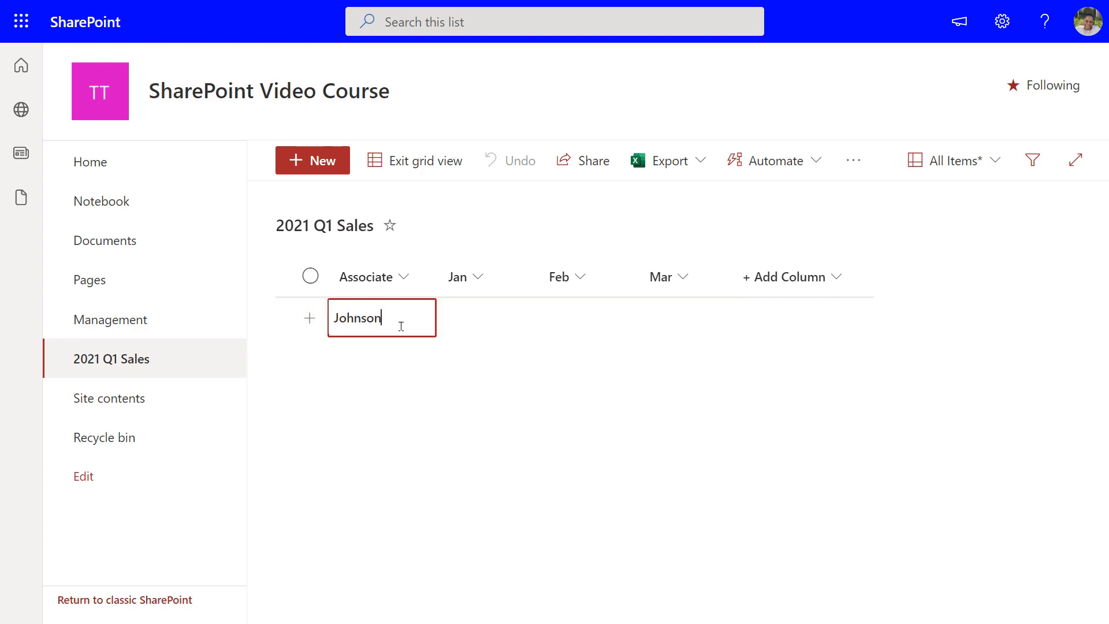
key(Tab)
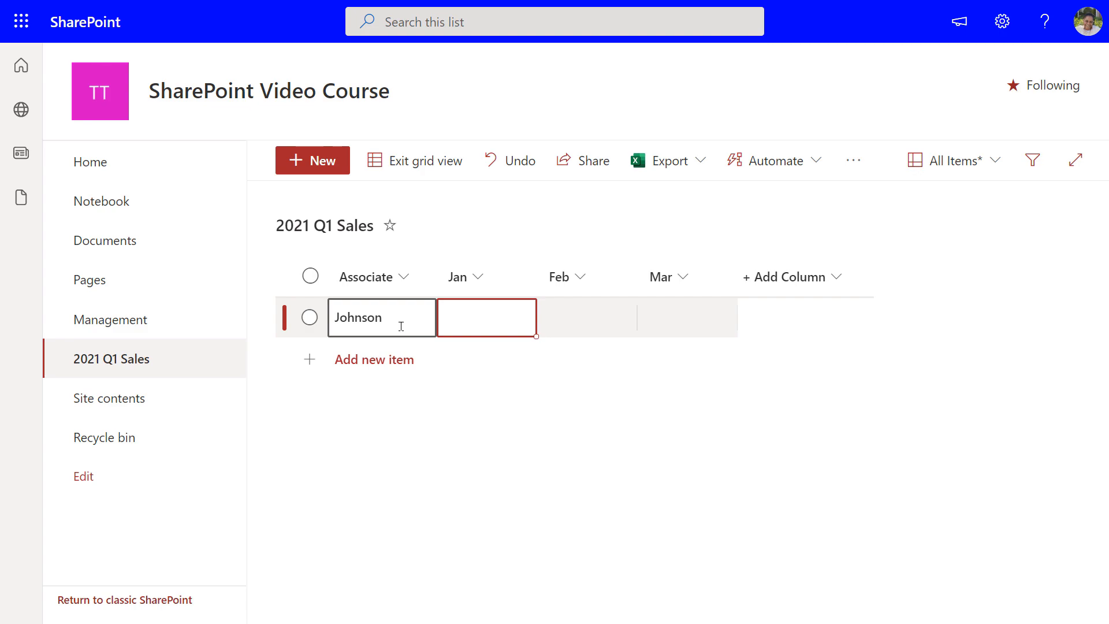
text(20000)
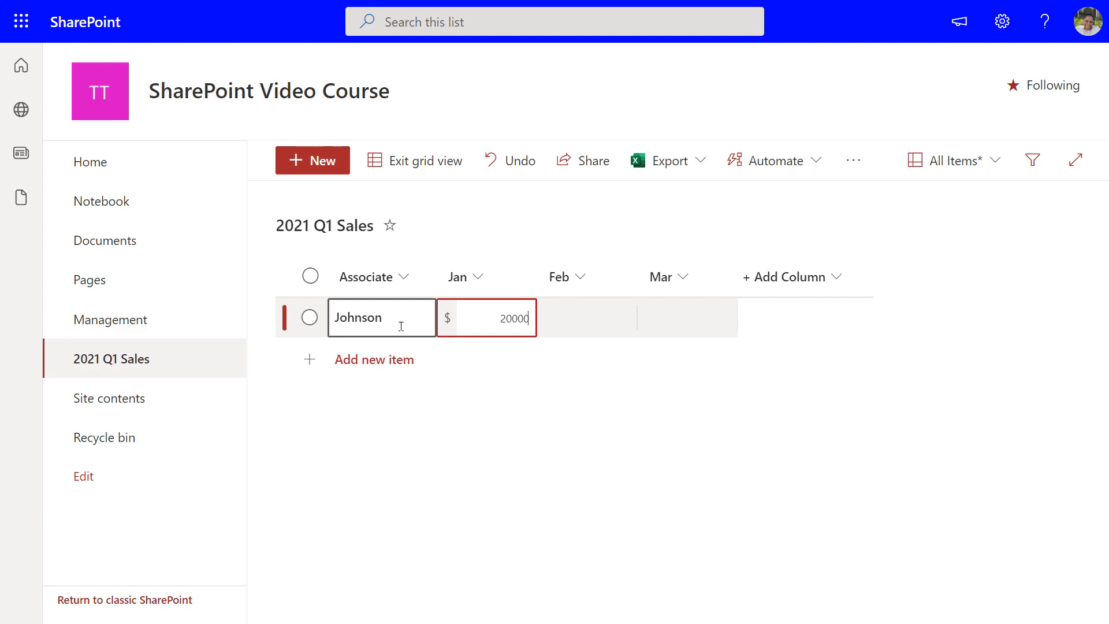
key(Tab)
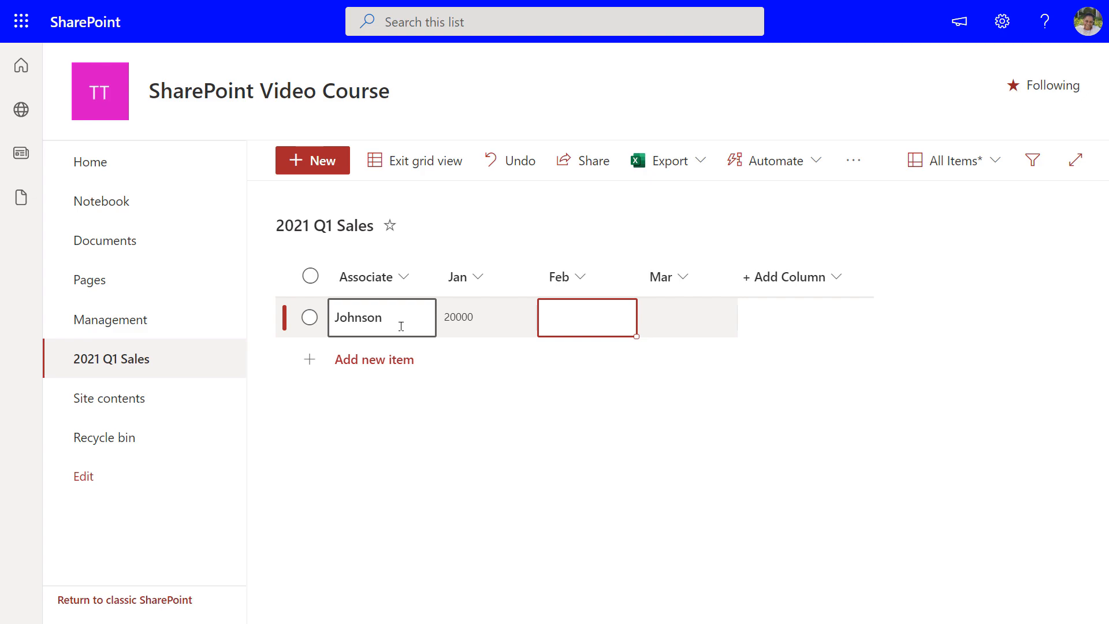
text(34000)
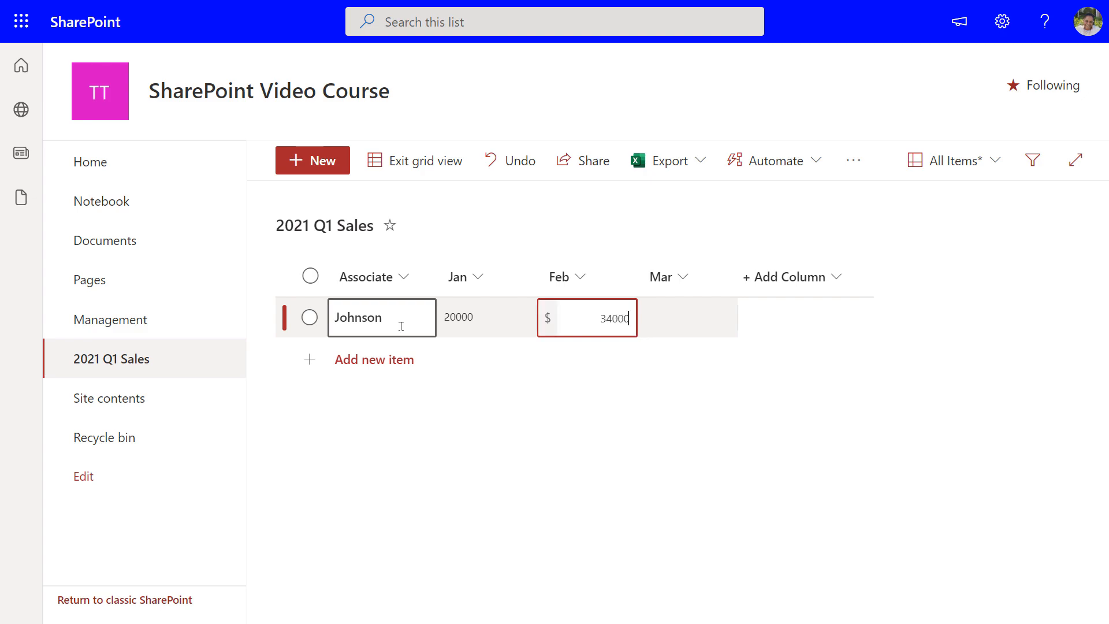
key(Tab)
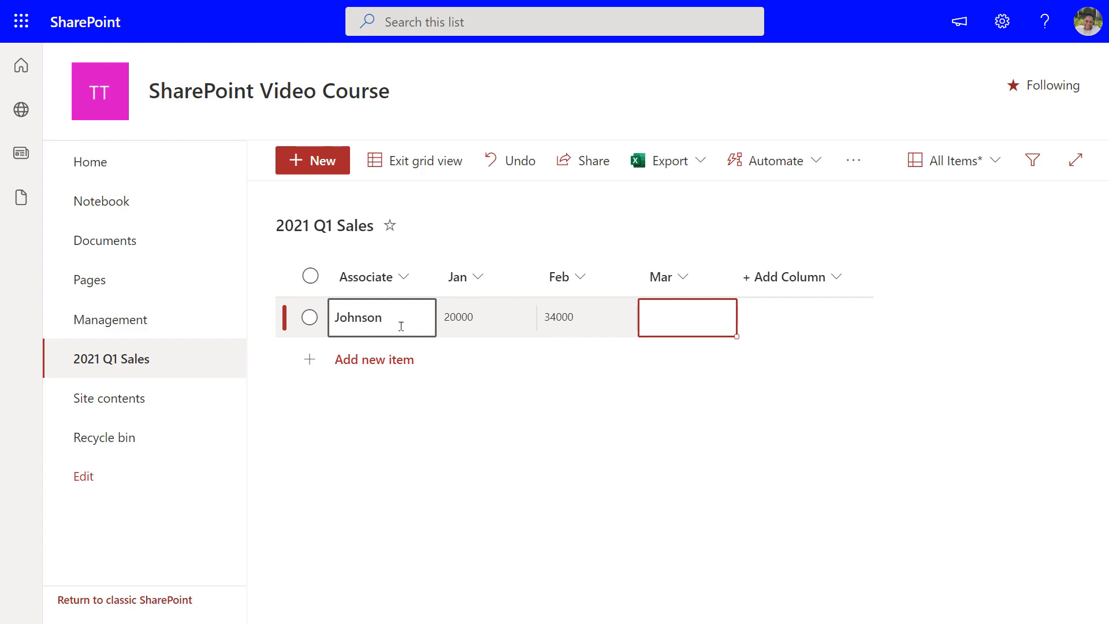
text(2)
text(2)
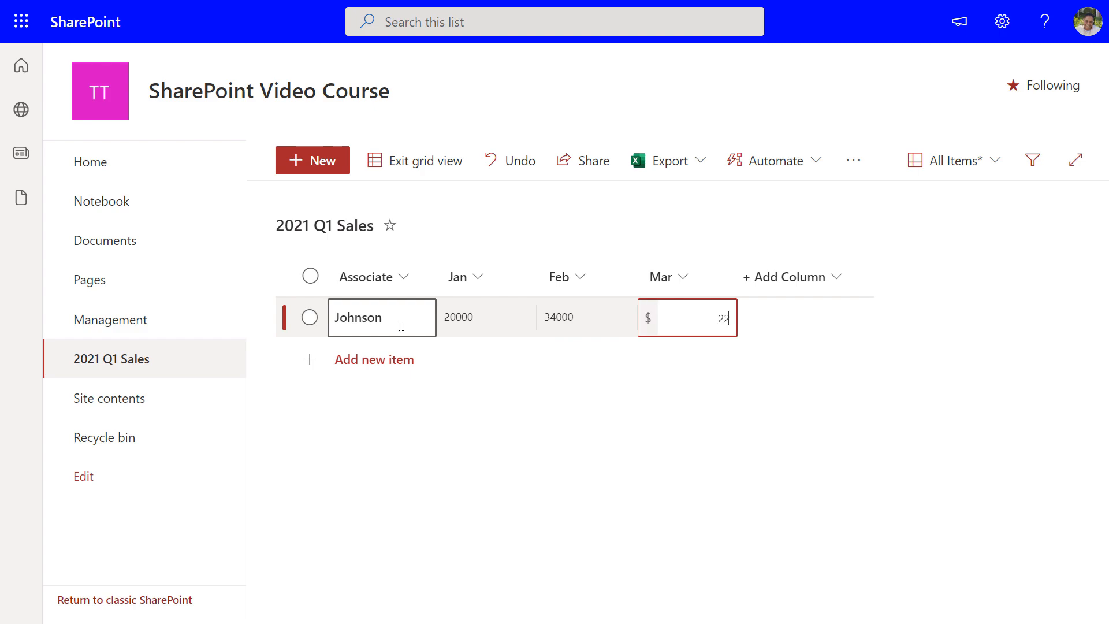
text(000)
key(Return)
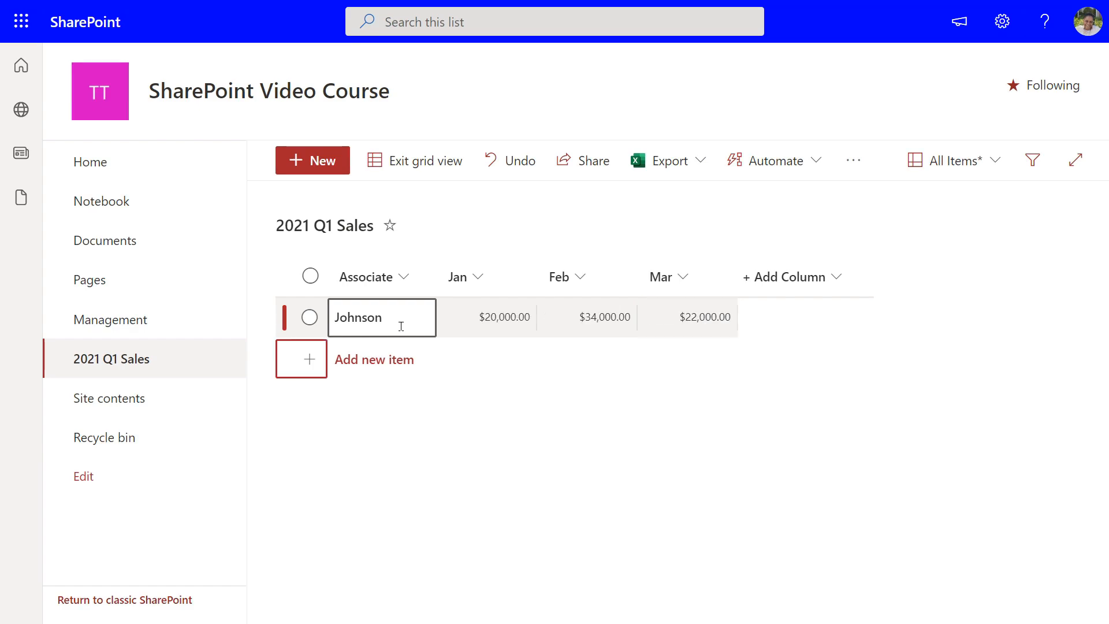
Add a second row with another associate's name and sales of 32000 for Jan, 42000 for Feb and 50000 for Mar.
key(Return)
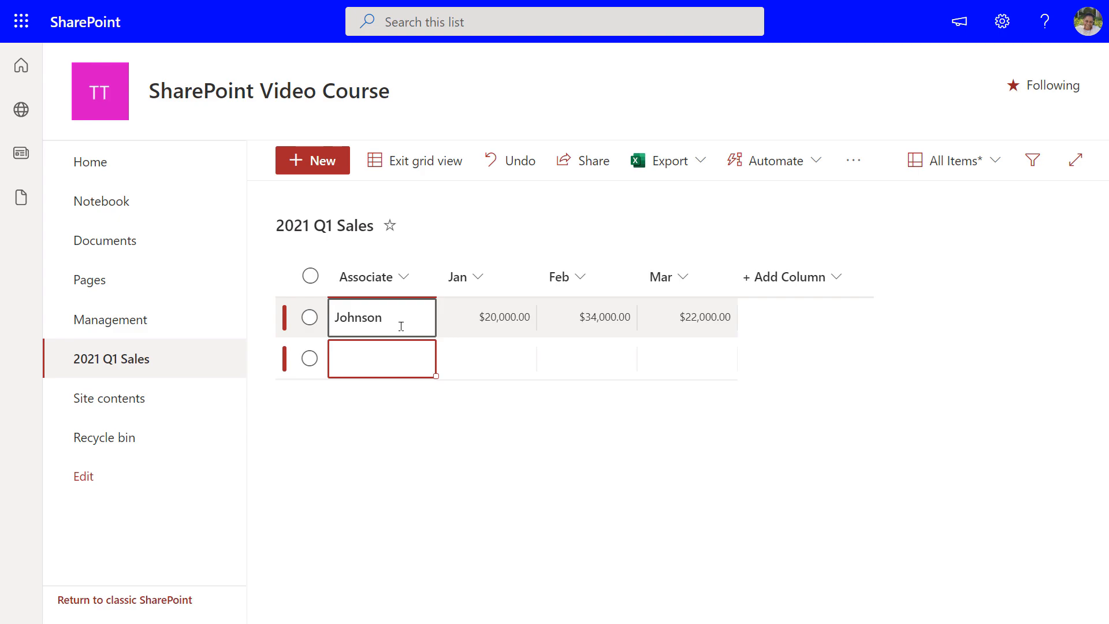
text(Miranda)
key(Tab)
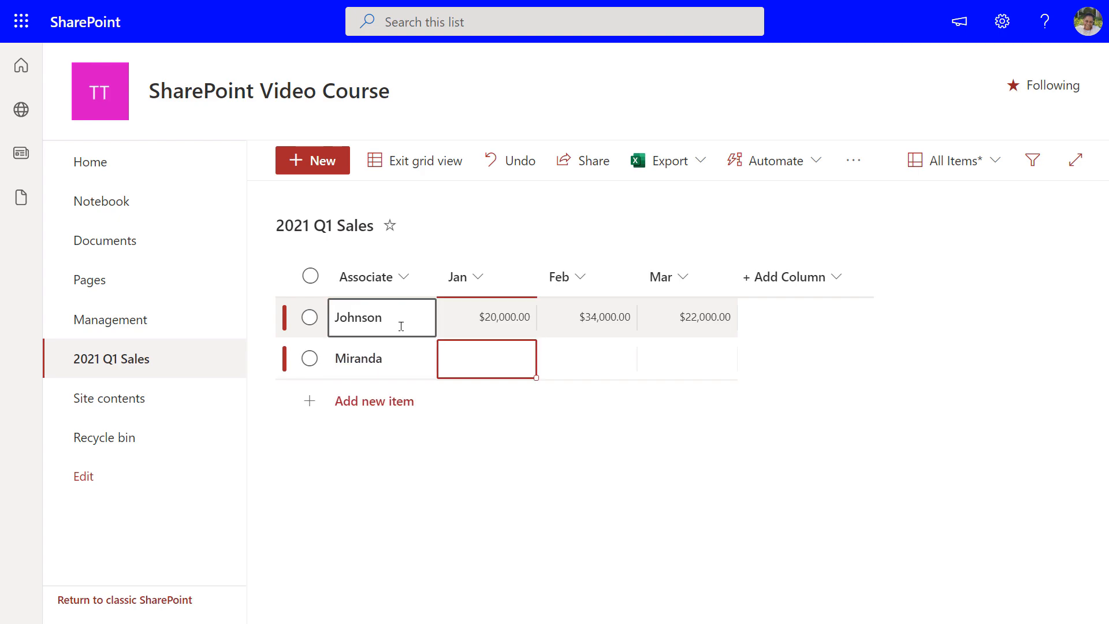
text(32000)
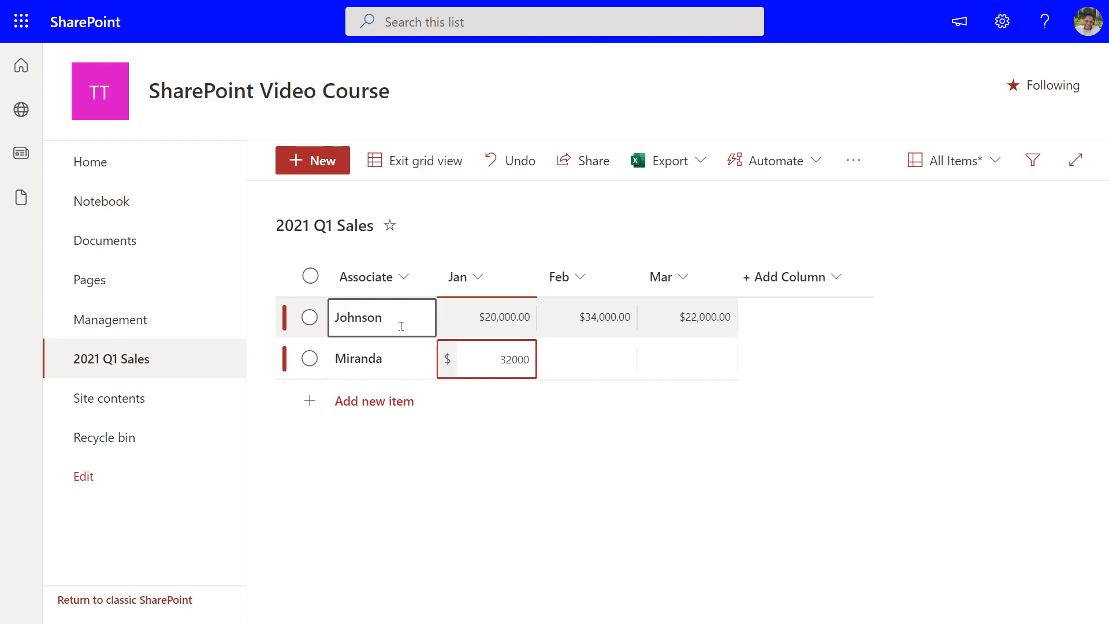
key(Tab)
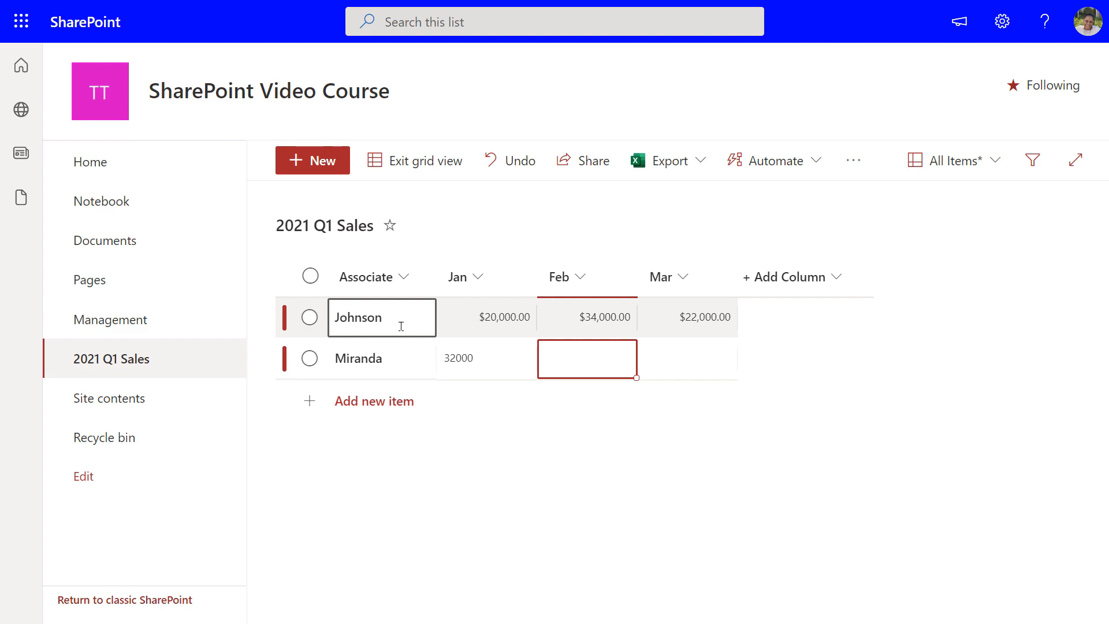
text(42000)
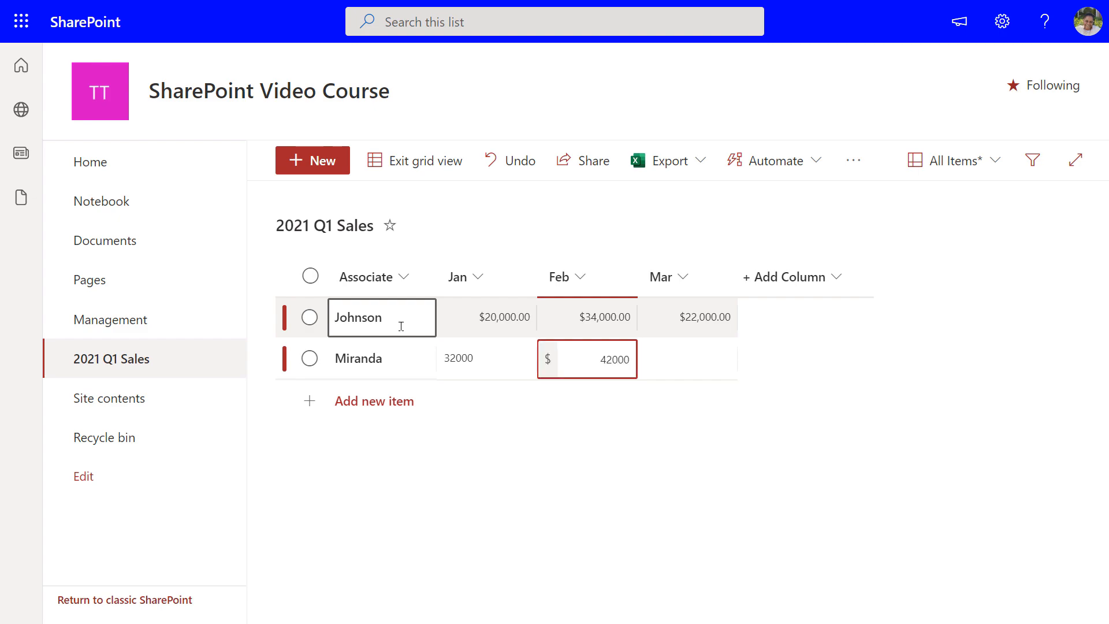
key(Tab)
text(50)
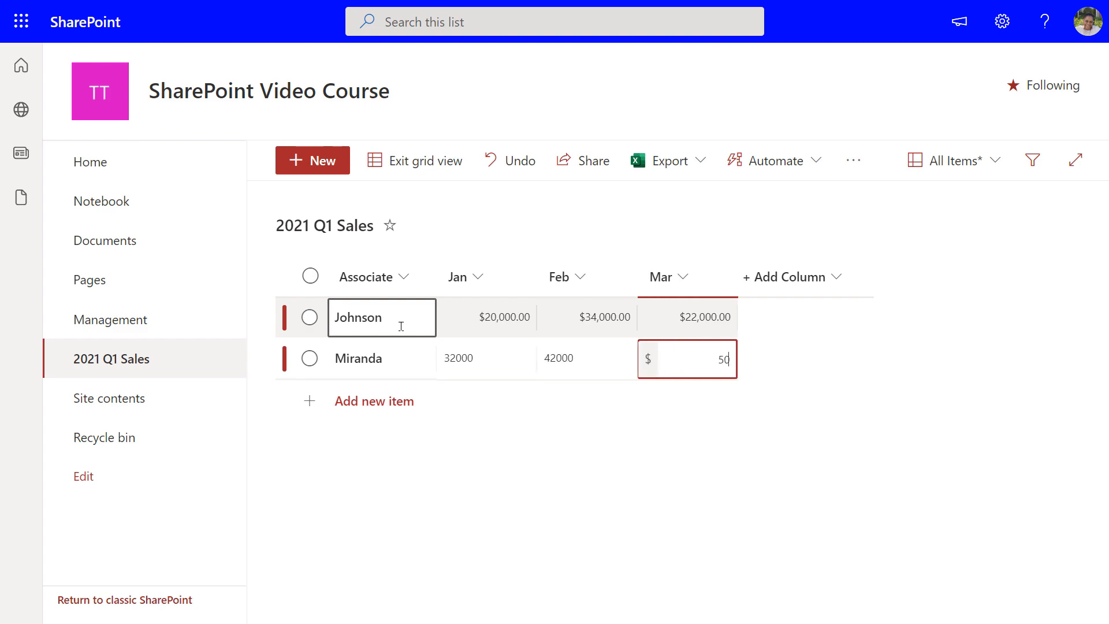
text(,00000)
key(Tab)
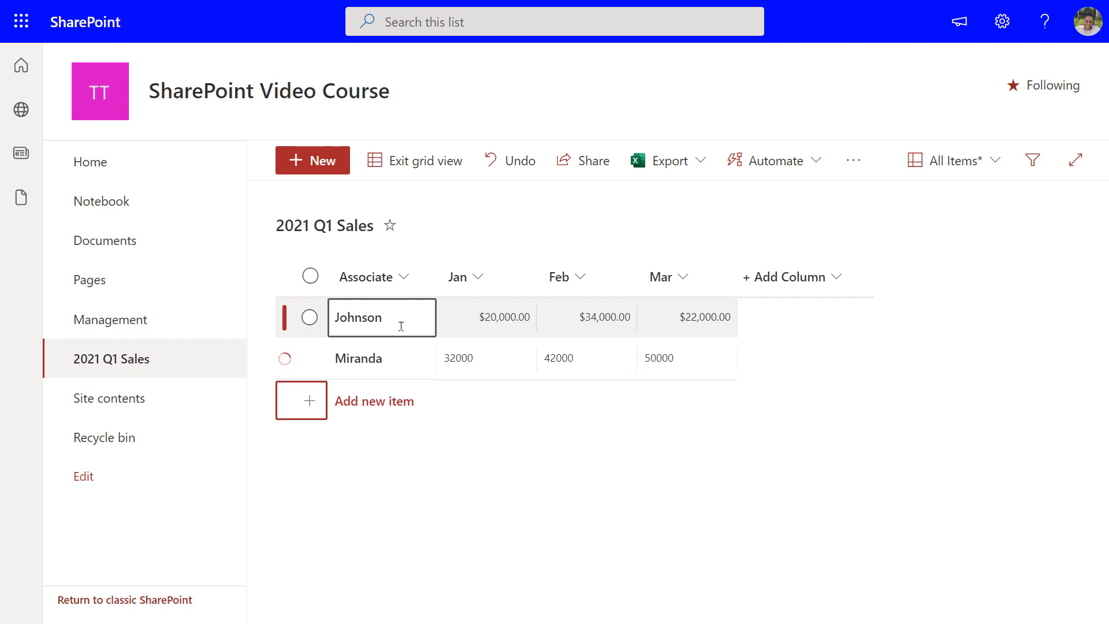
Add a third row with an associate's surname and sales of 44000, 24000 and 48000 for Jan to Mar, and exit grid view.
key(Return)
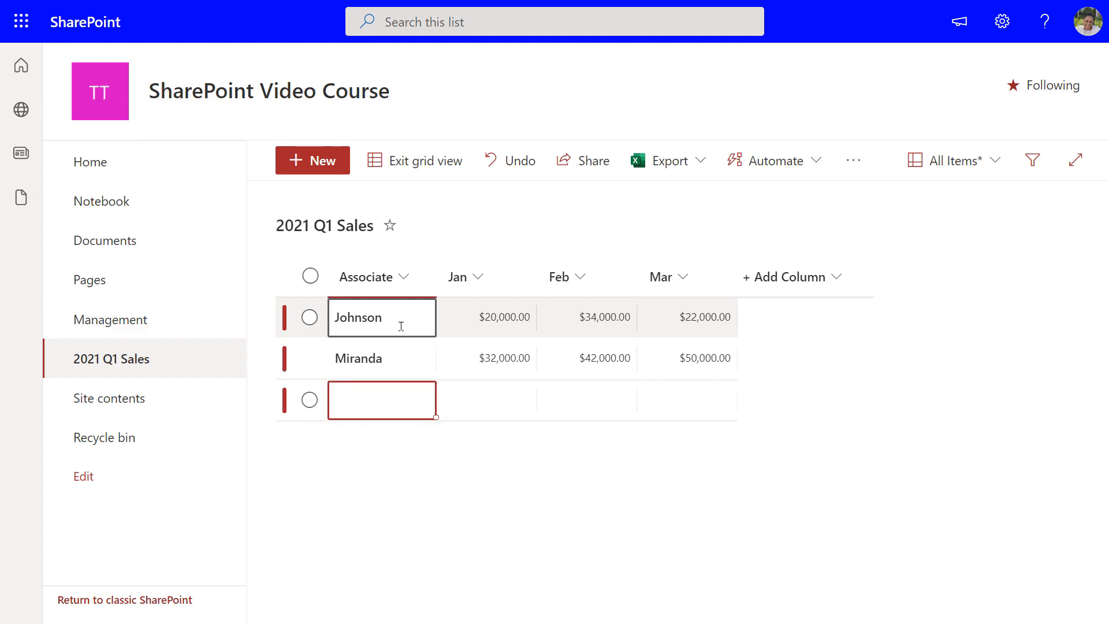
text(Washington)
key(Tab)
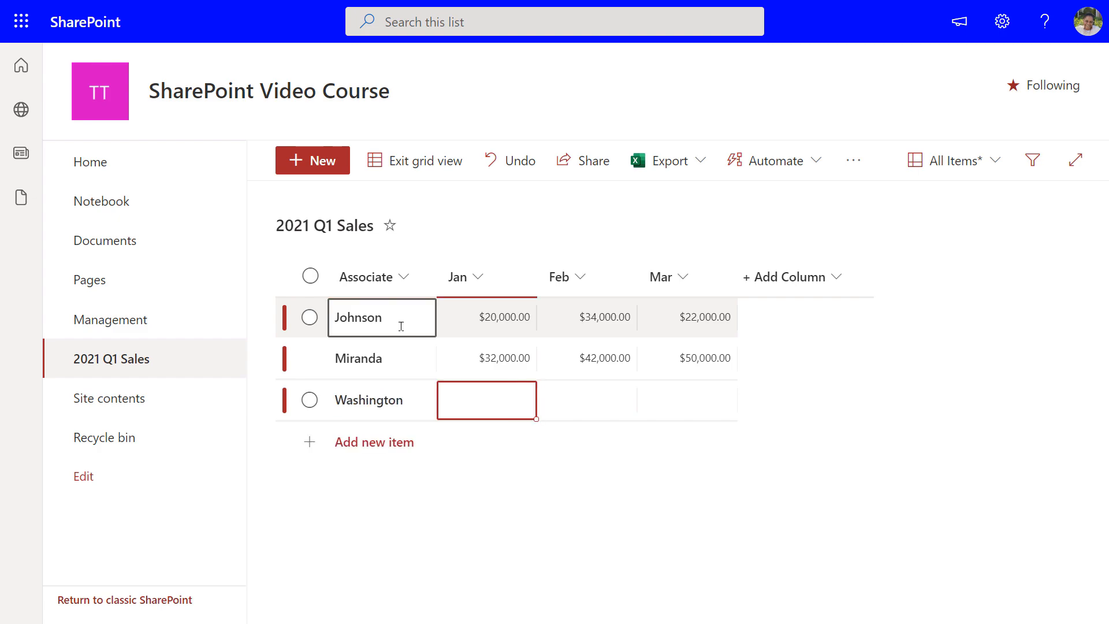
text(44000)
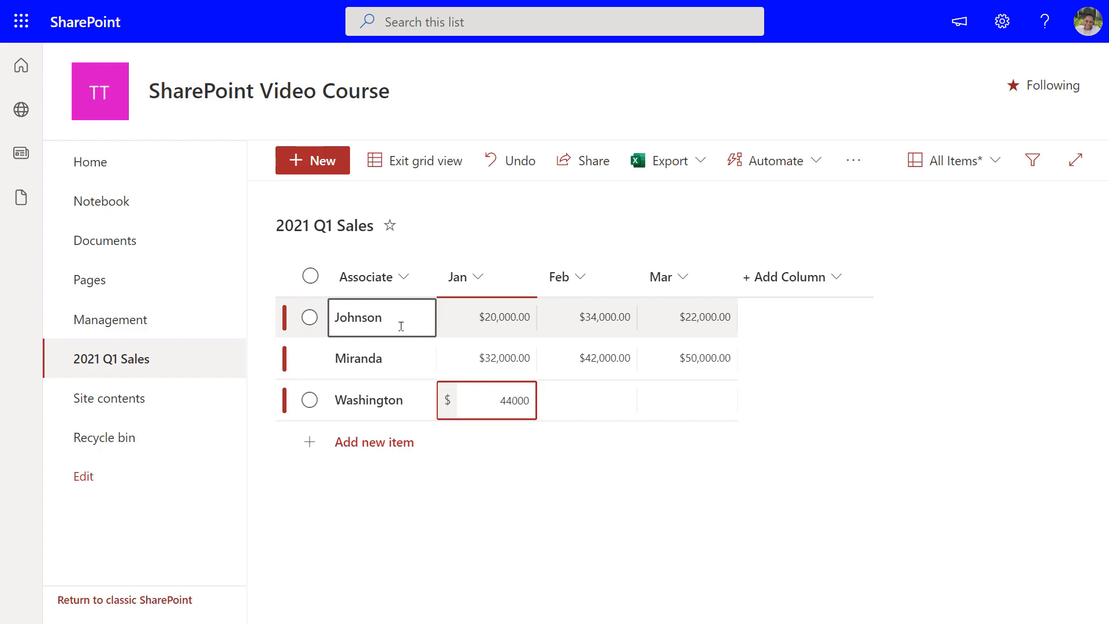
key(Tab)
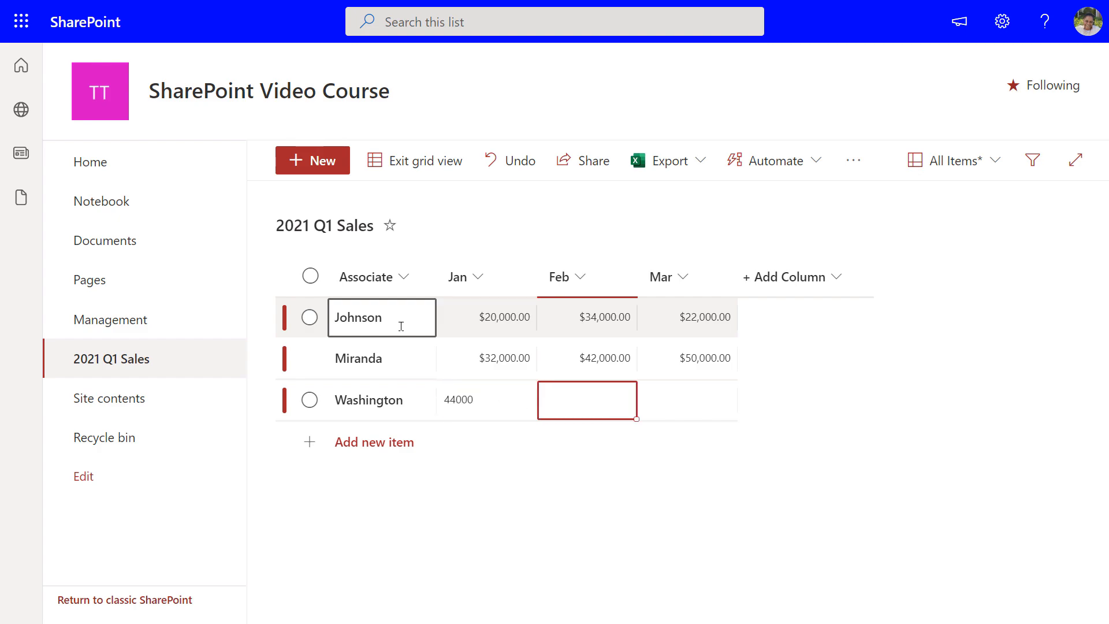
text(24000)
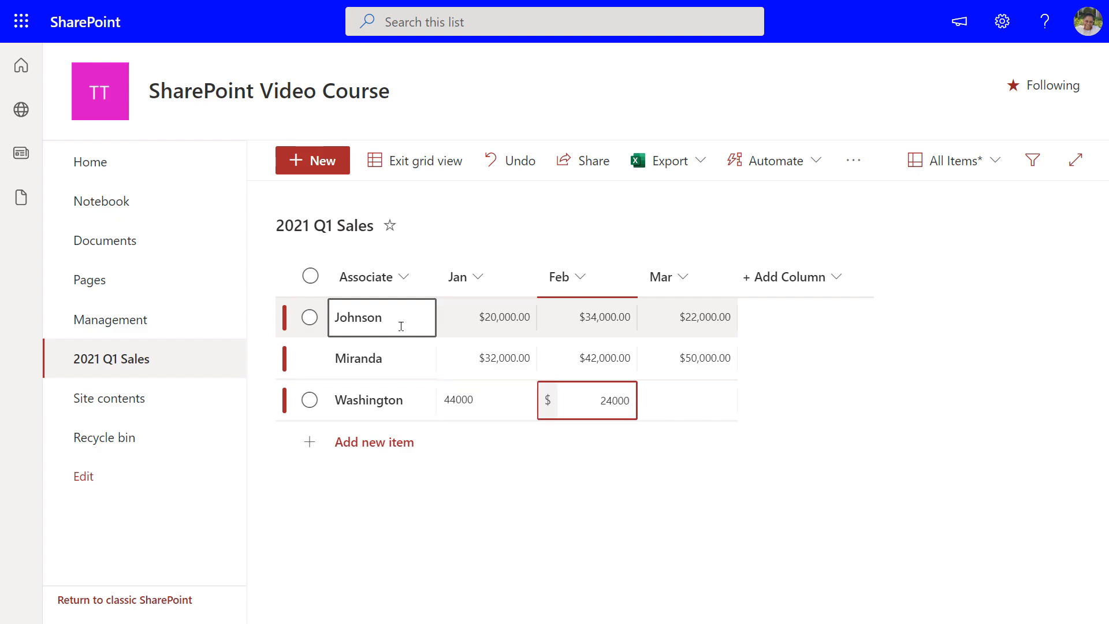
key(Tab)
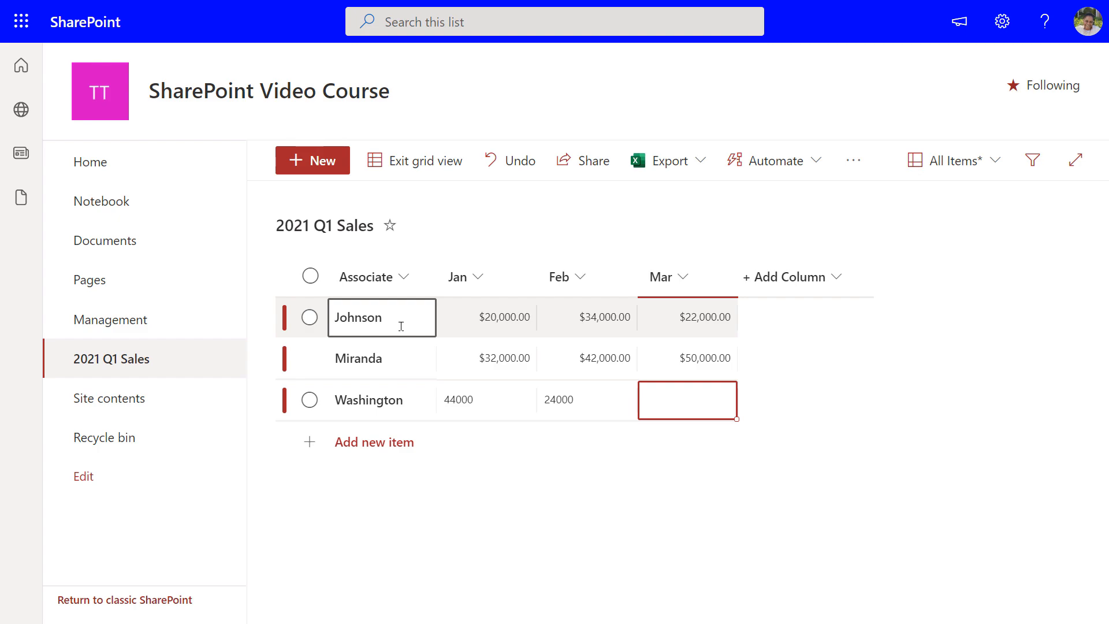
text(48)
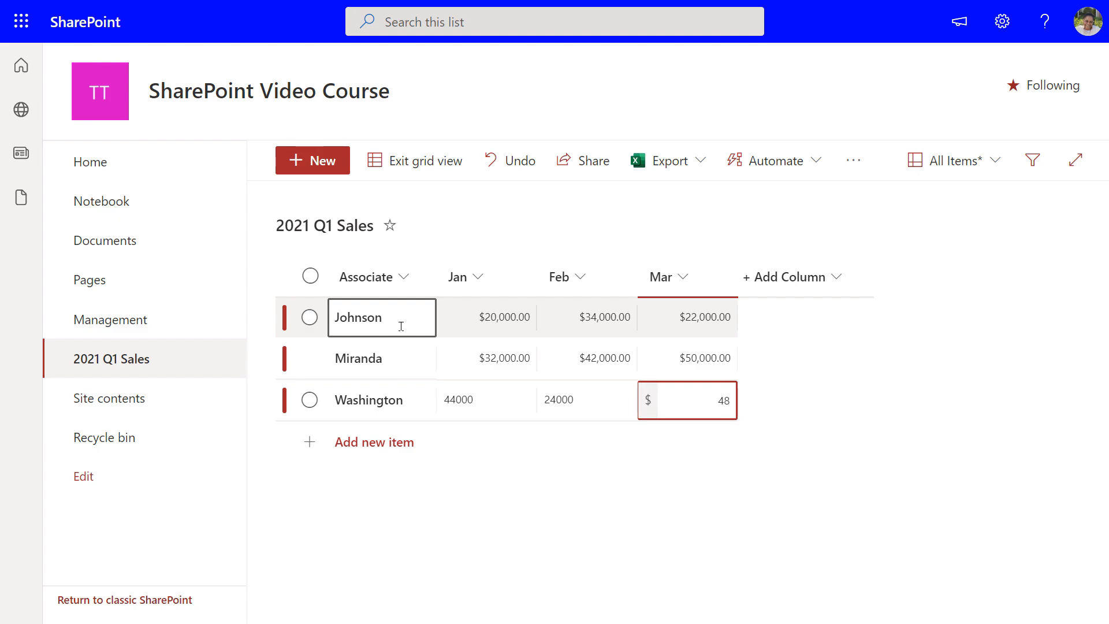
text(000)
key(Tab)
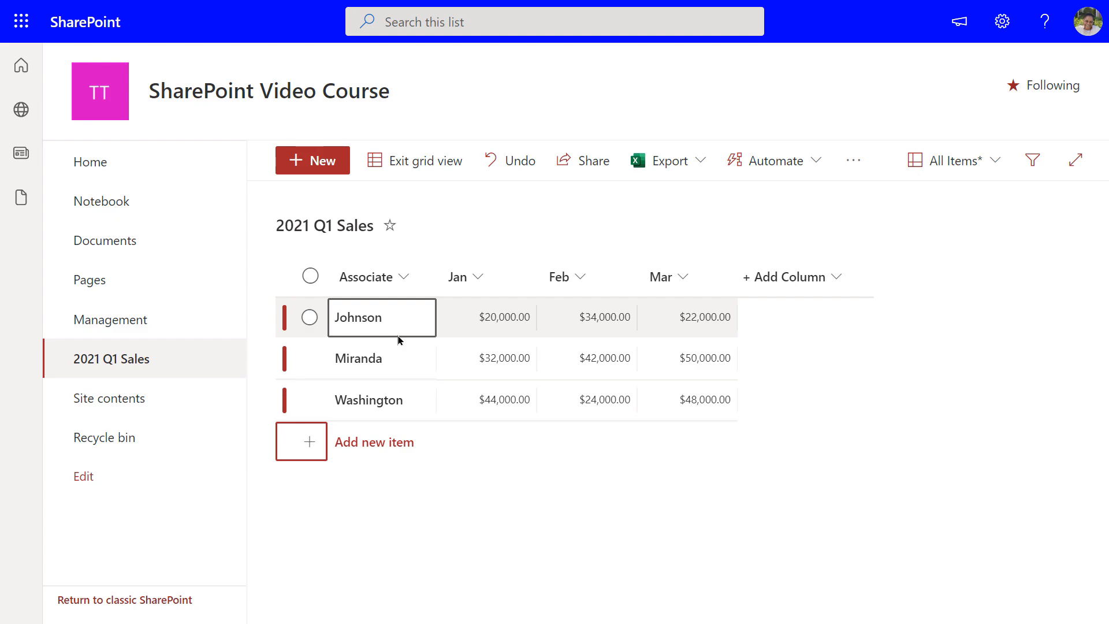
click(405, 165)
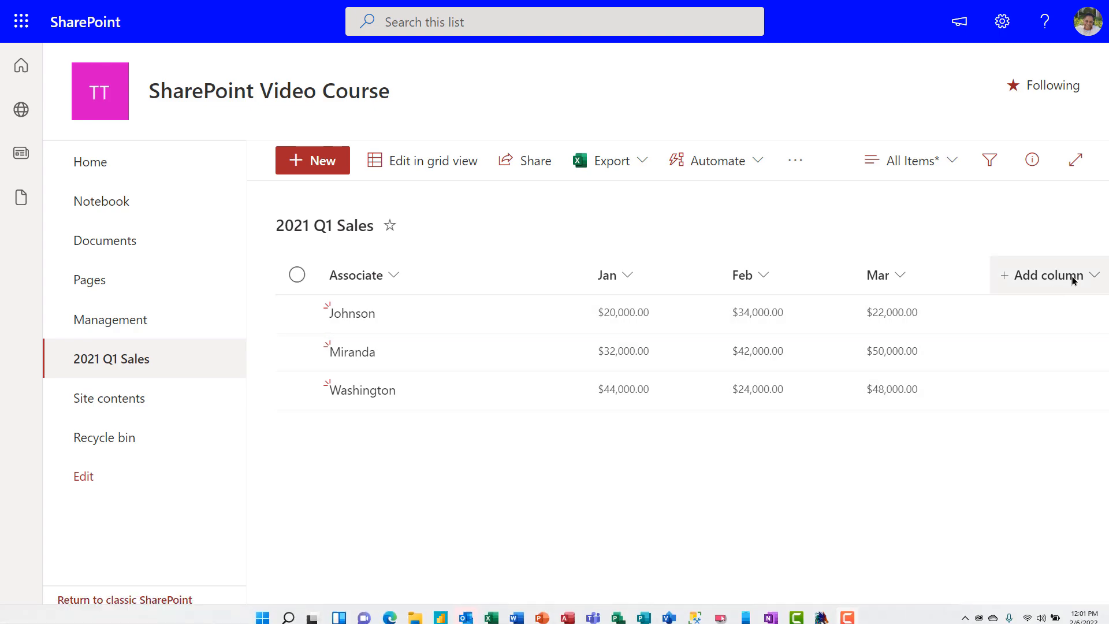
Start a new column in the 2021 Q1 Sales list named "Total" with the Calculated type.
scroll(1081, 277, right, 2)
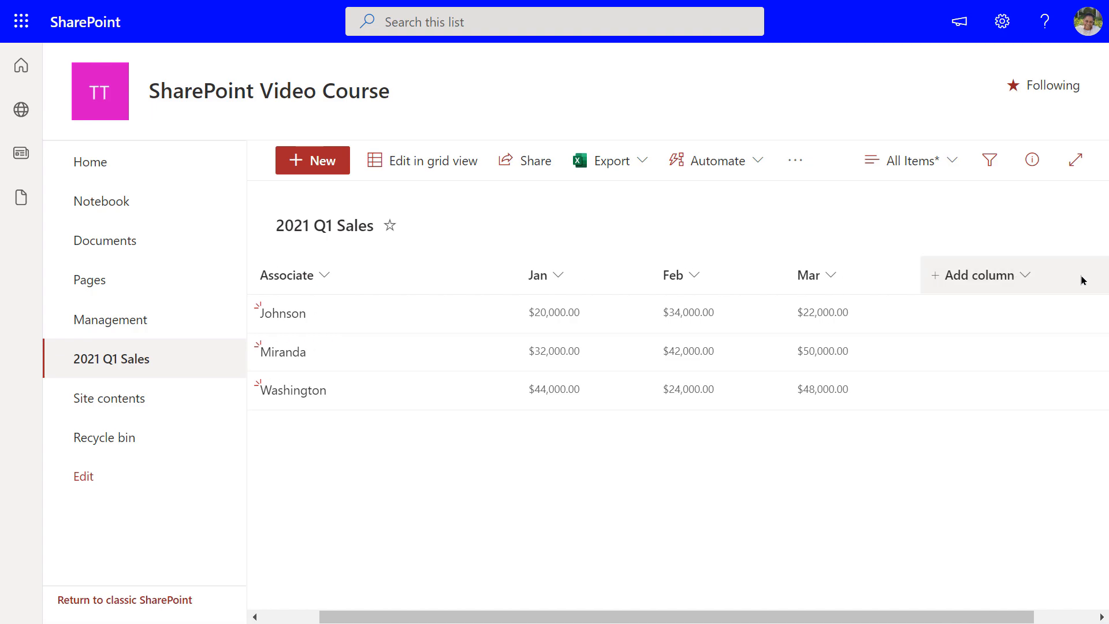
click(1024, 279)
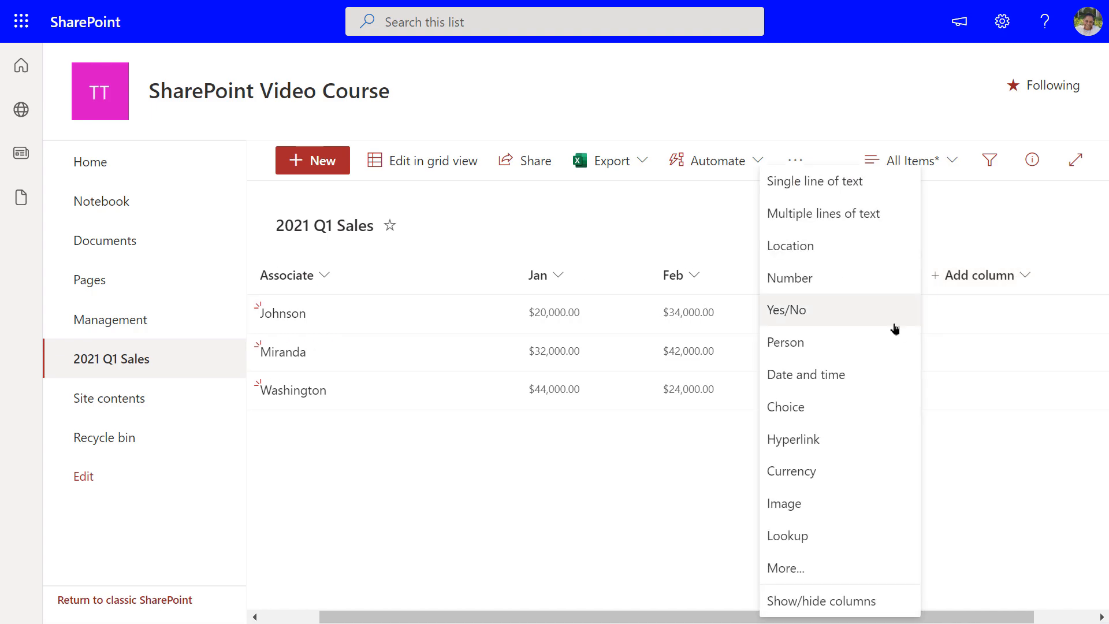
click(784, 570)
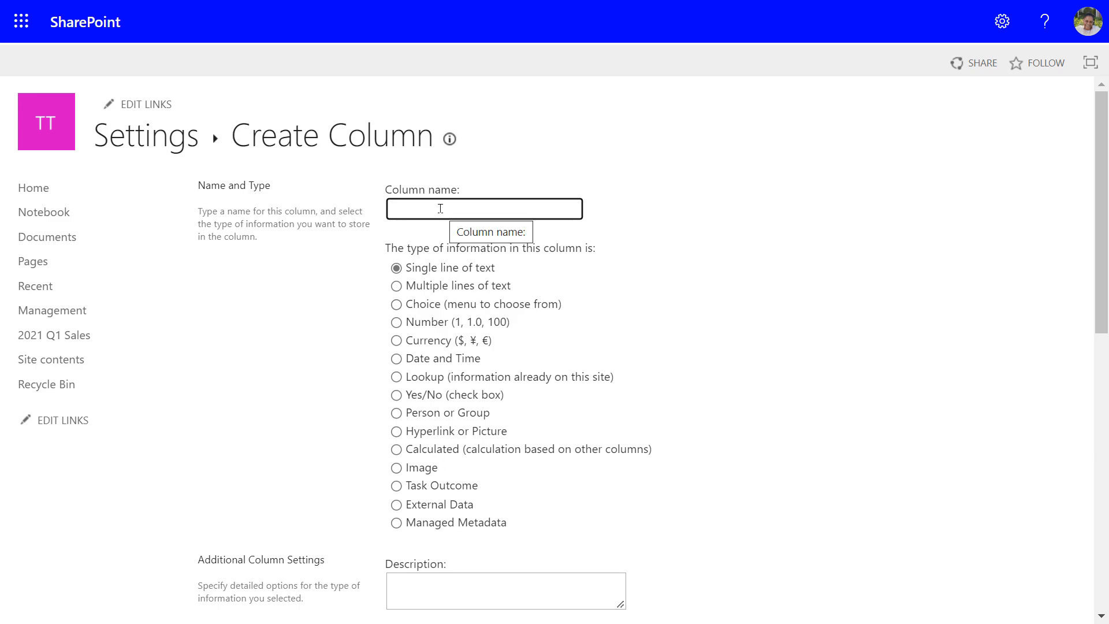
text(Total)
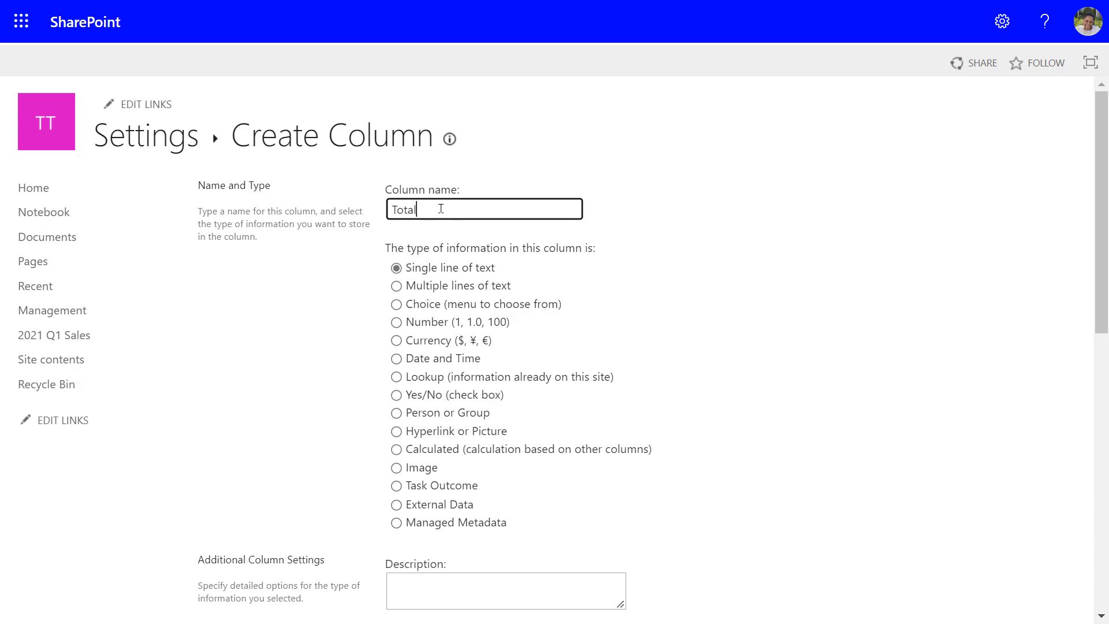
click(397, 450)
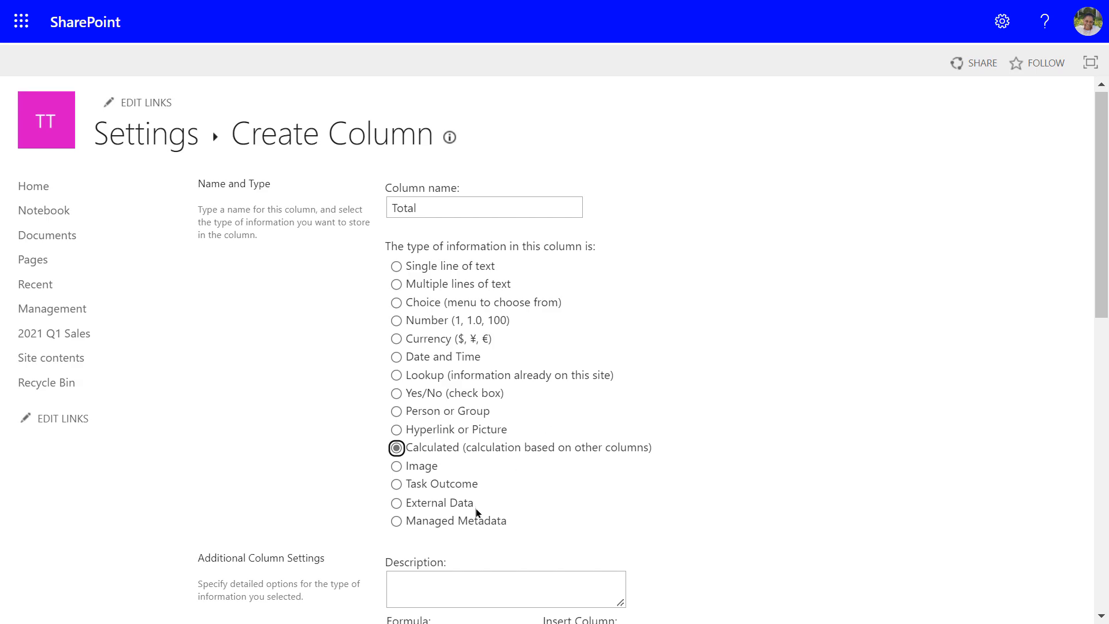
Enter the formula =sum([Jan],[Feb],[Mar]) for the Total column, inserting the three month columns from the available columns.
scroll(478, 510, down, 1)
scroll(476, 513, down, 1)
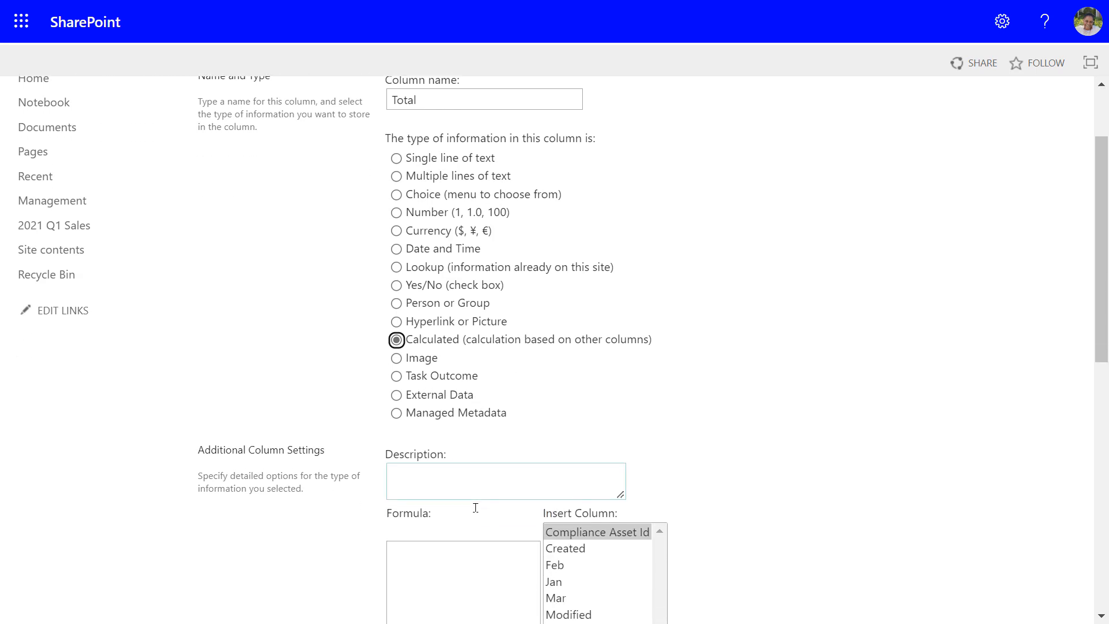
scroll(476, 512, up, 2)
scroll(475, 511, down, 3)
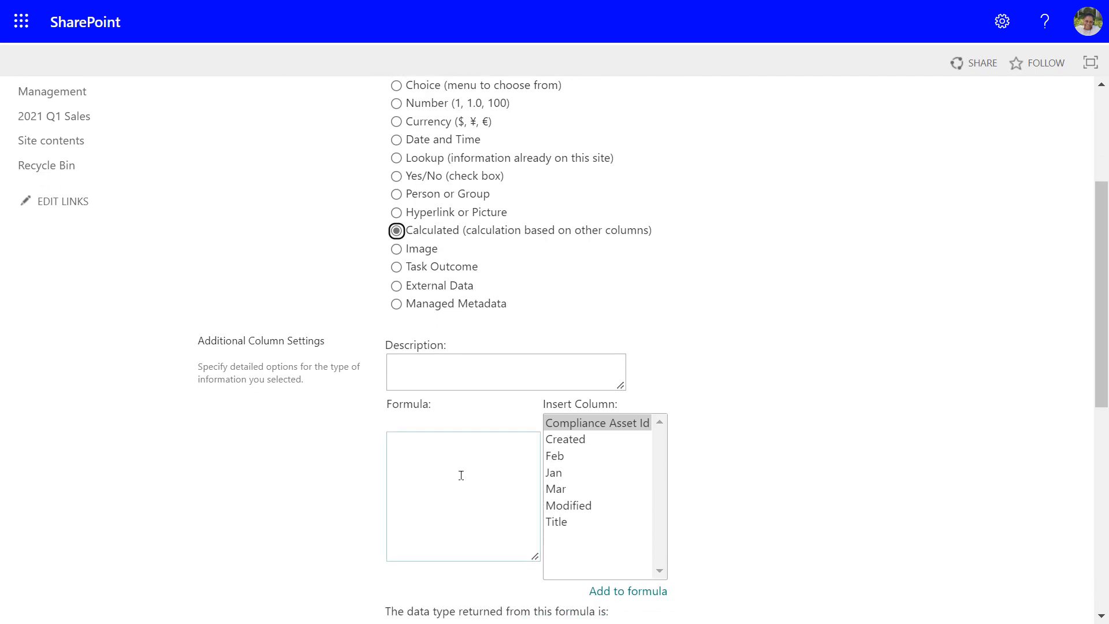
click(423, 445)
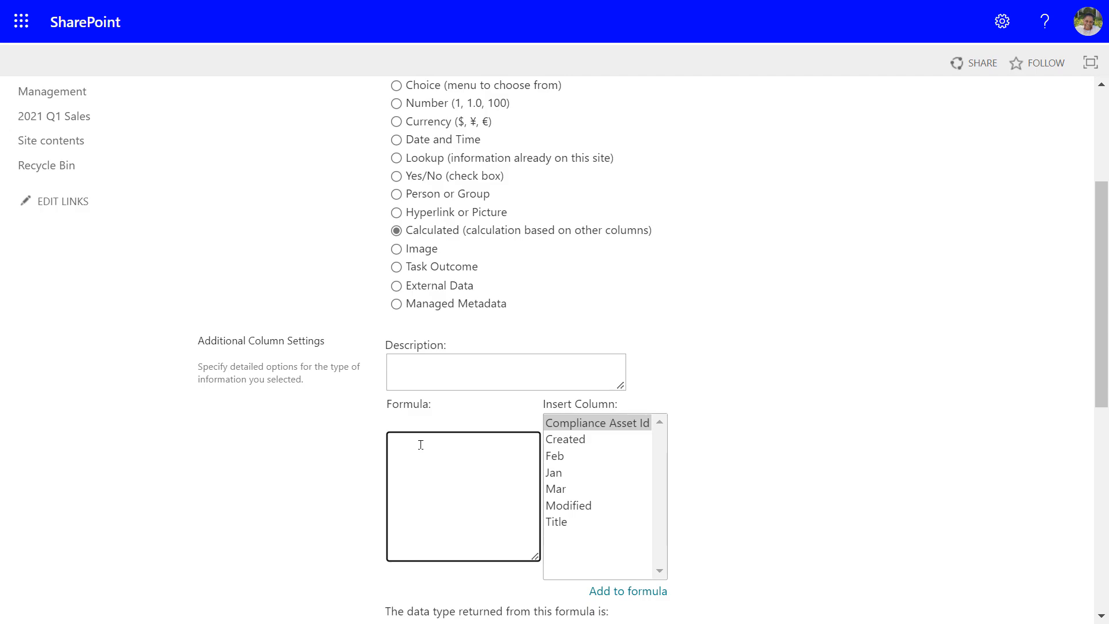
text(=sum()
double_click(554, 473)
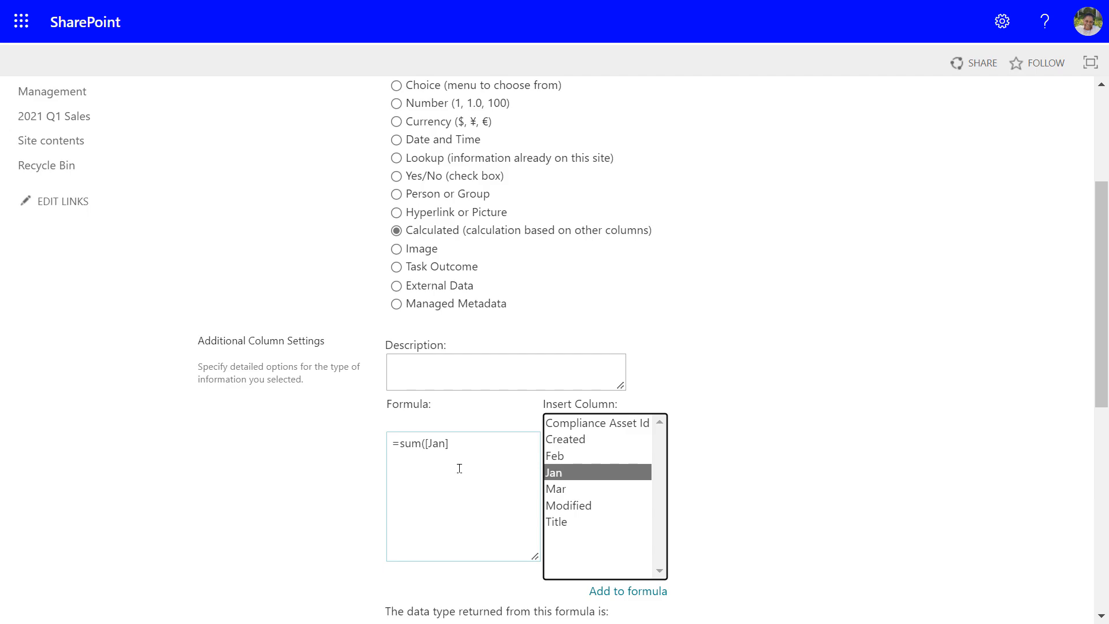
click(454, 443)
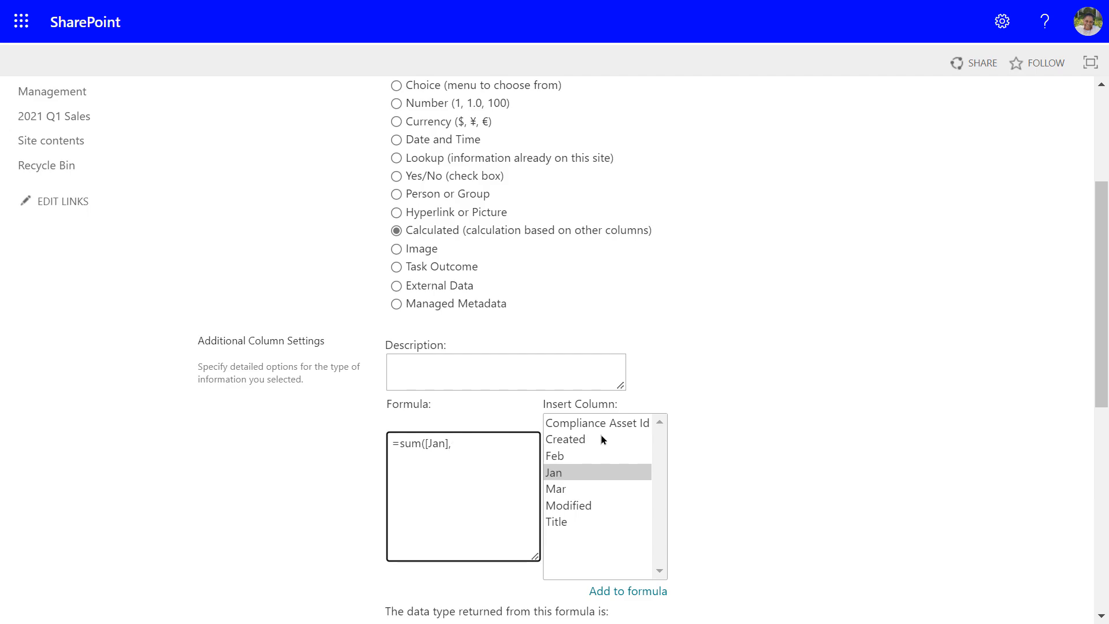
double_click(556, 457)
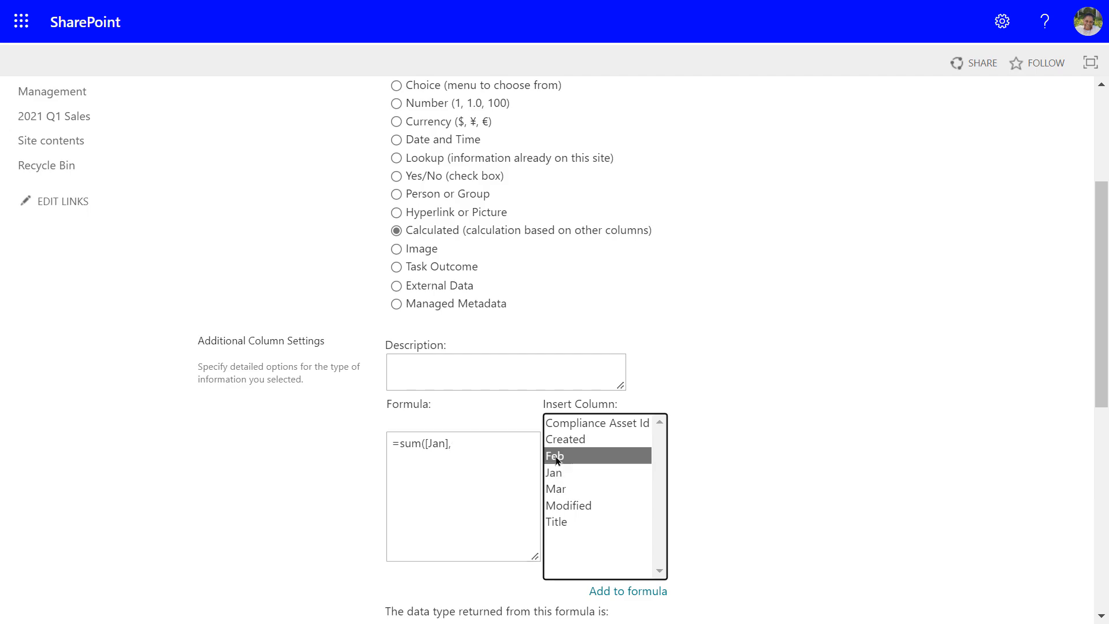
click(485, 443)
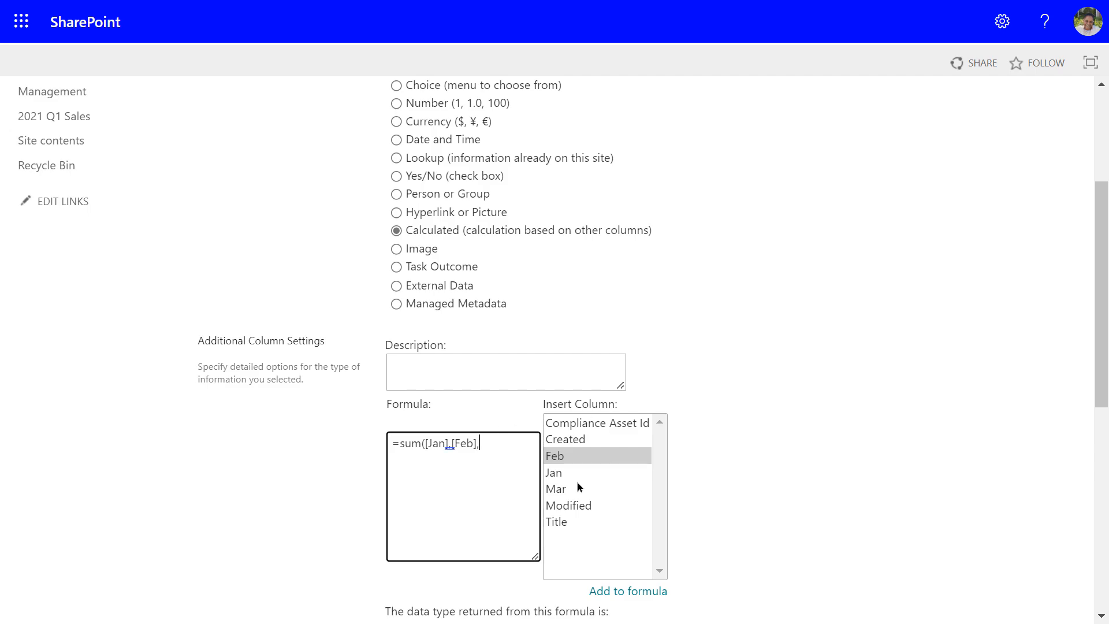
double_click(555, 489)
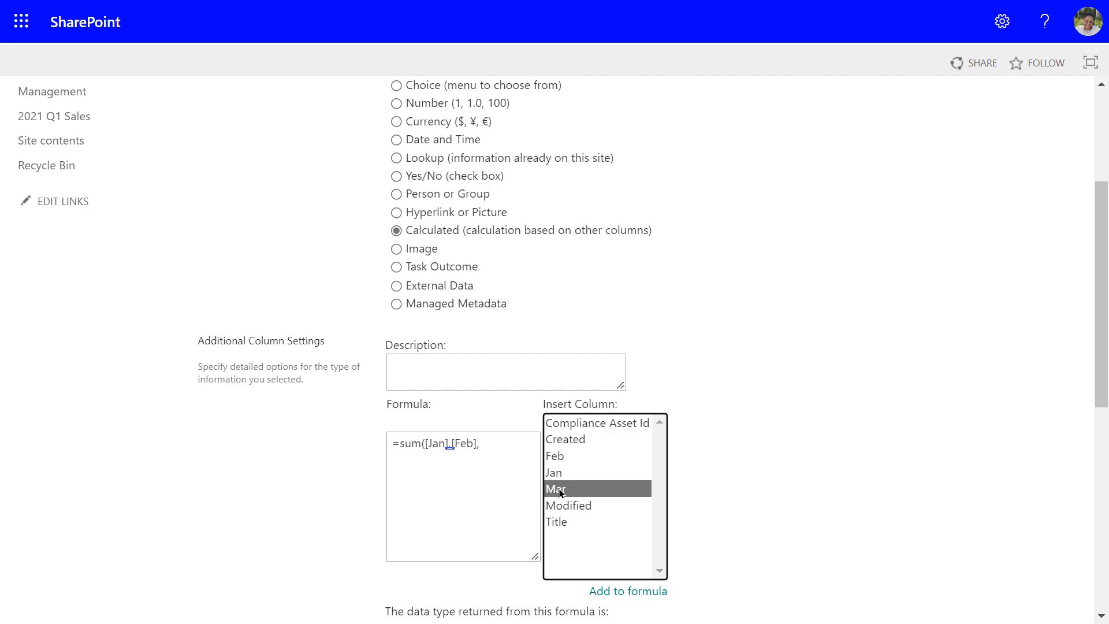
click(511, 442)
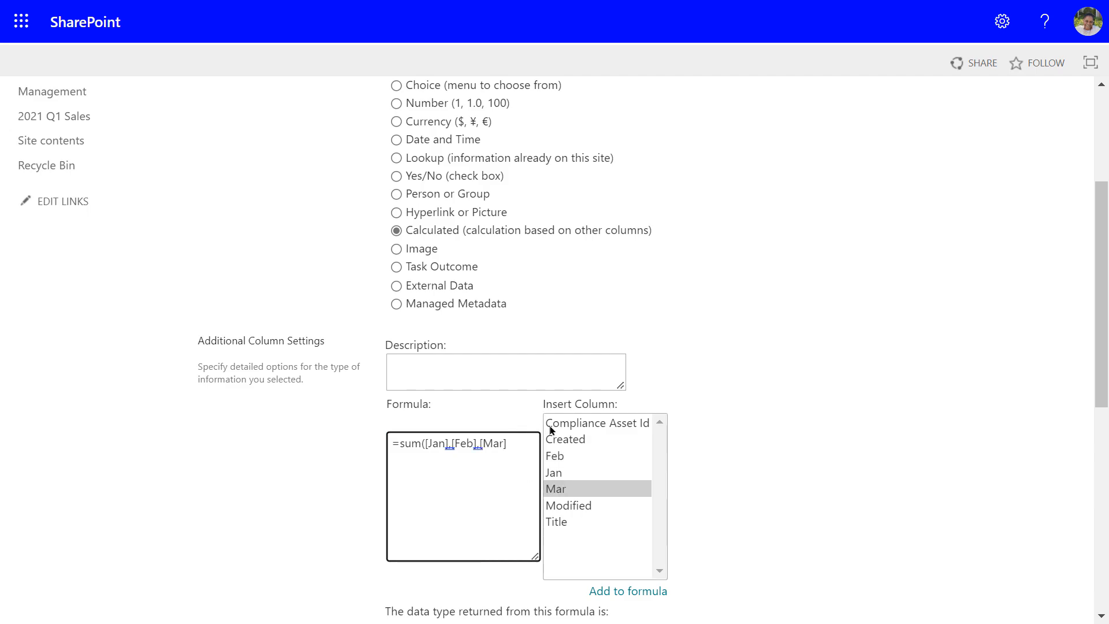
text())
Return the Total formula's result as Currency with 2 decimal places and create the column.
scroll(495, 464, down, 1)
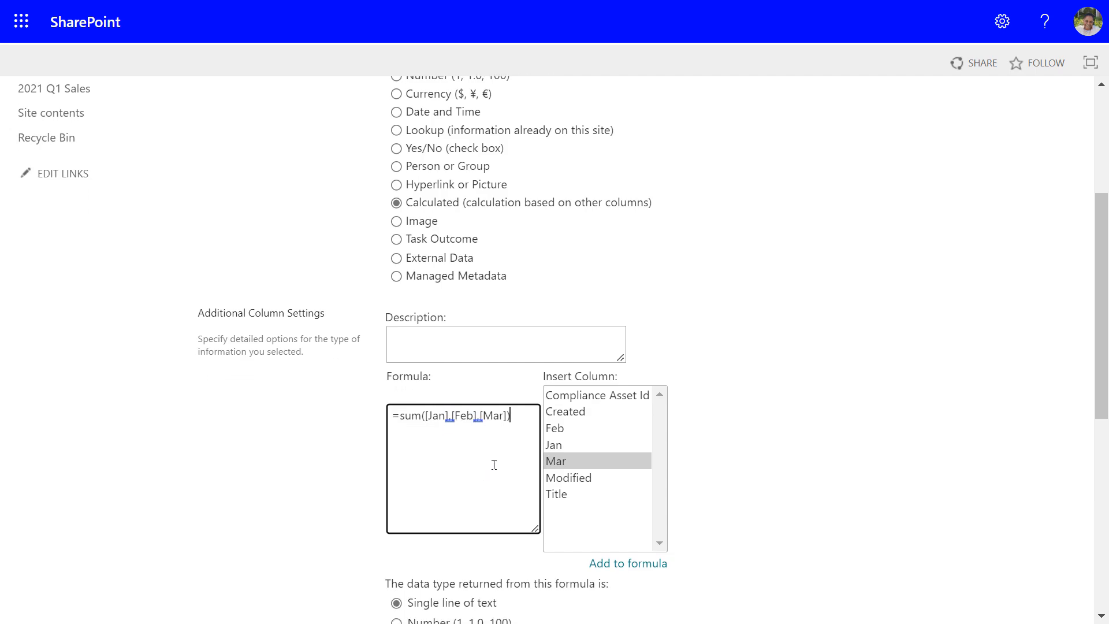
scroll(494, 465, down, 2)
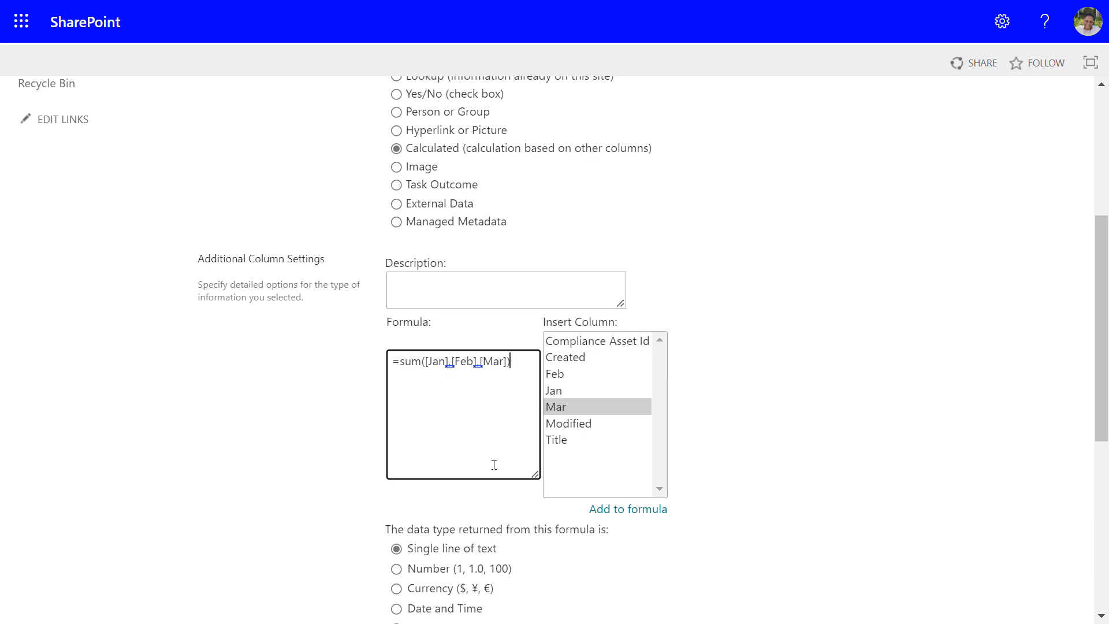
scroll(492, 464, up, 1)
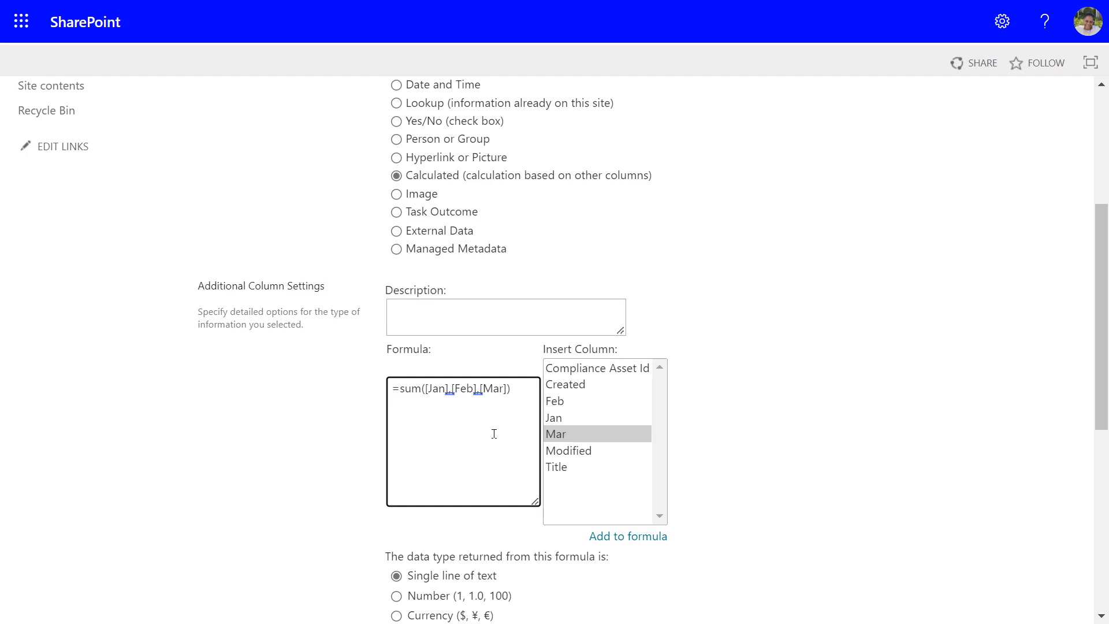
scroll(488, 500, down, 1)
scroll(490, 507, down, 4)
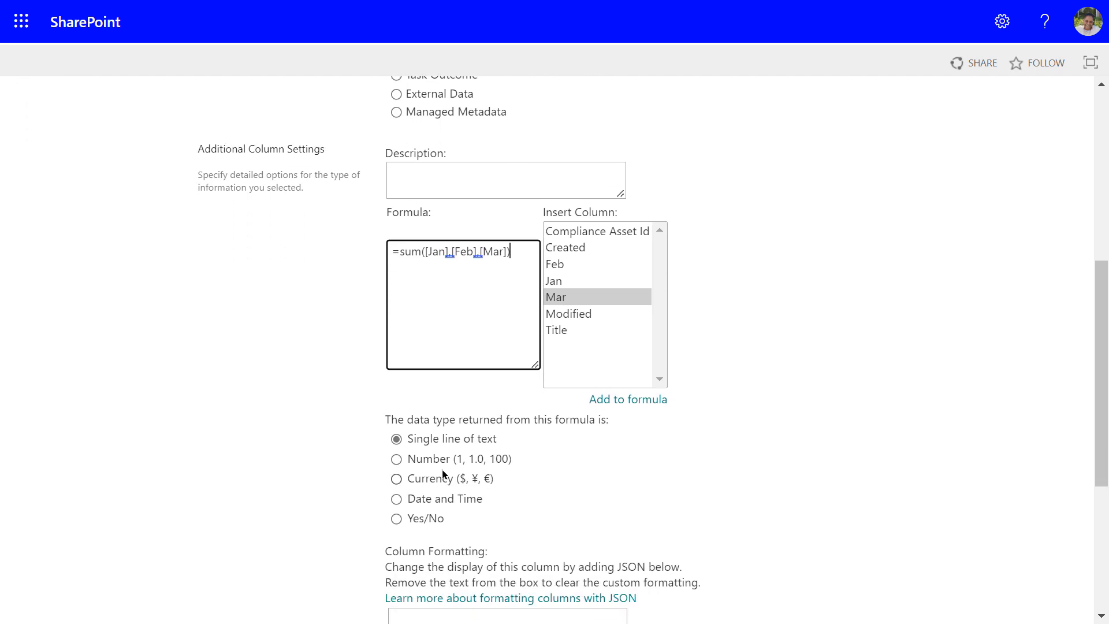
click(396, 478)
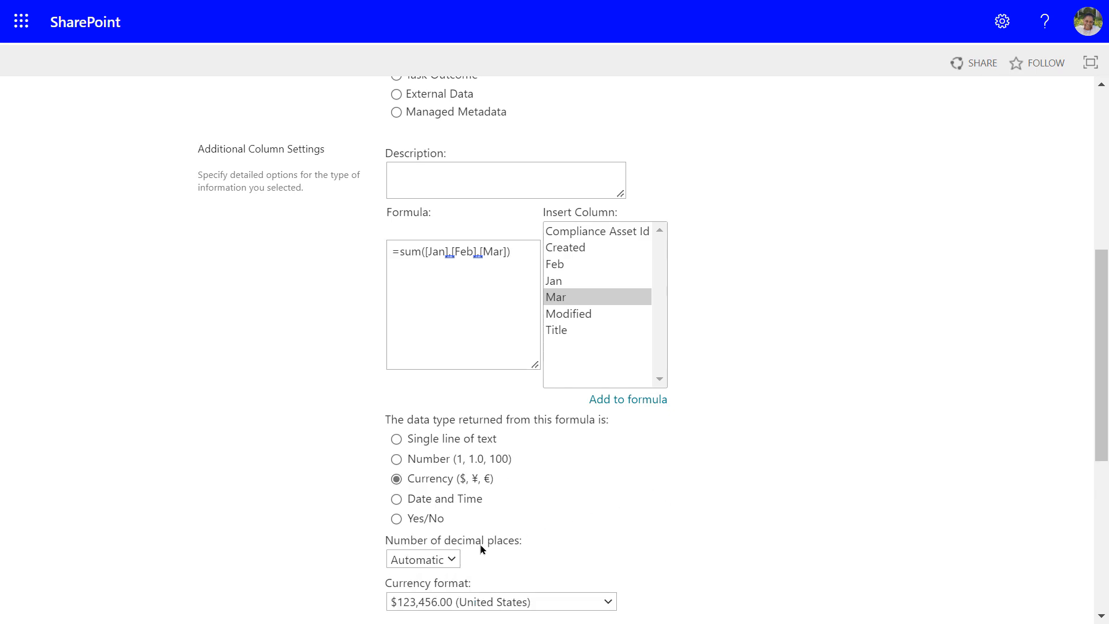
click(451, 557)
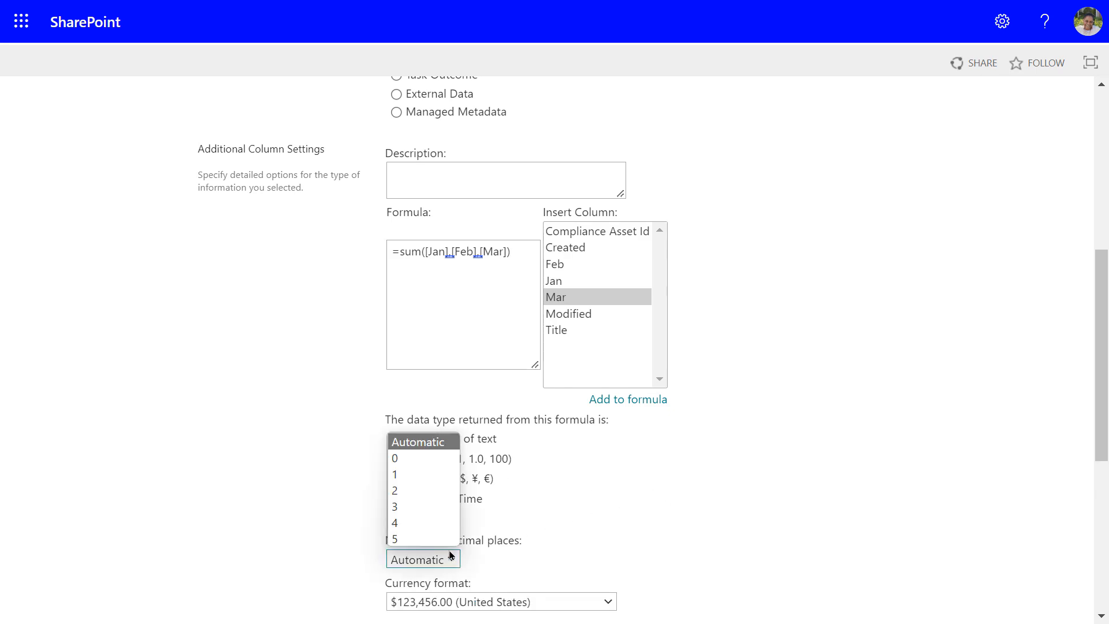
click(407, 488)
scroll(803, 434, down, 1)
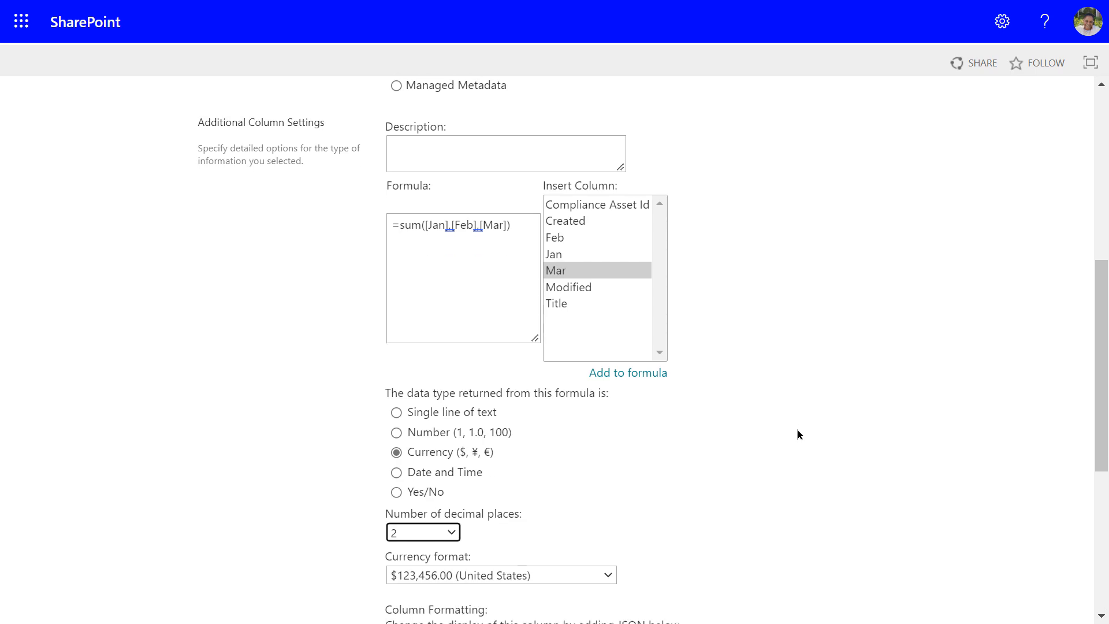
scroll(798, 433, down, 1)
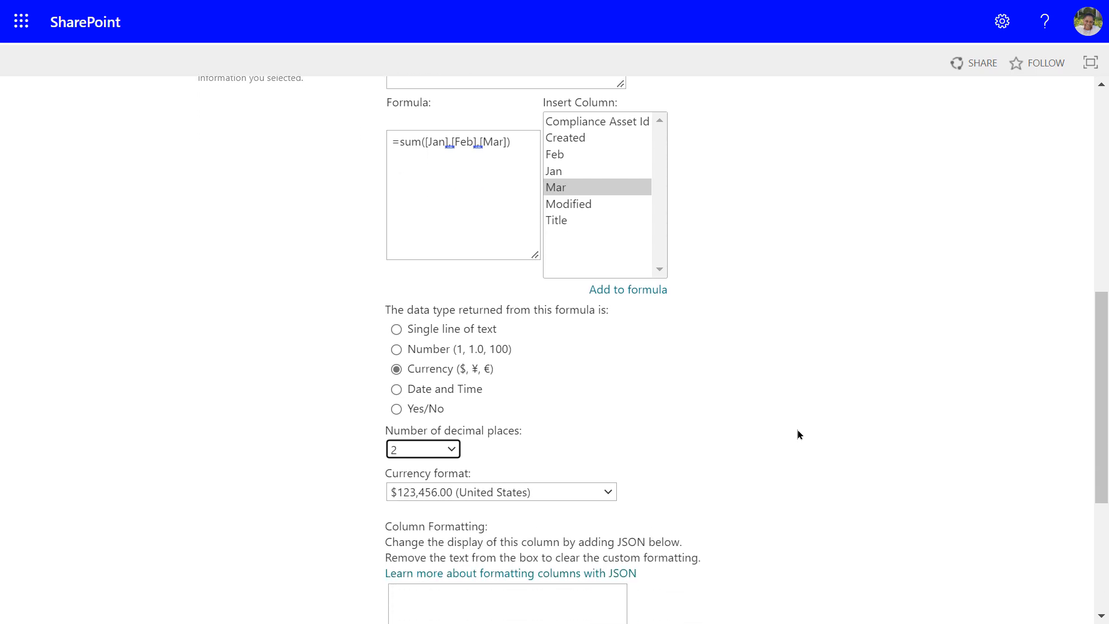
scroll(798, 434, down, 5)
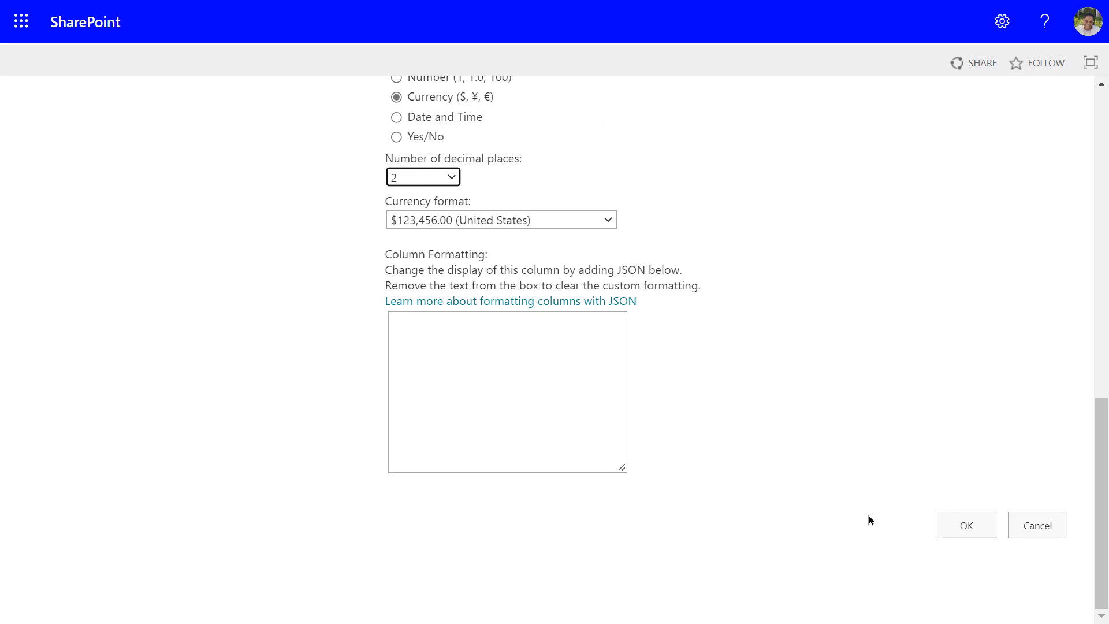
click(970, 535)
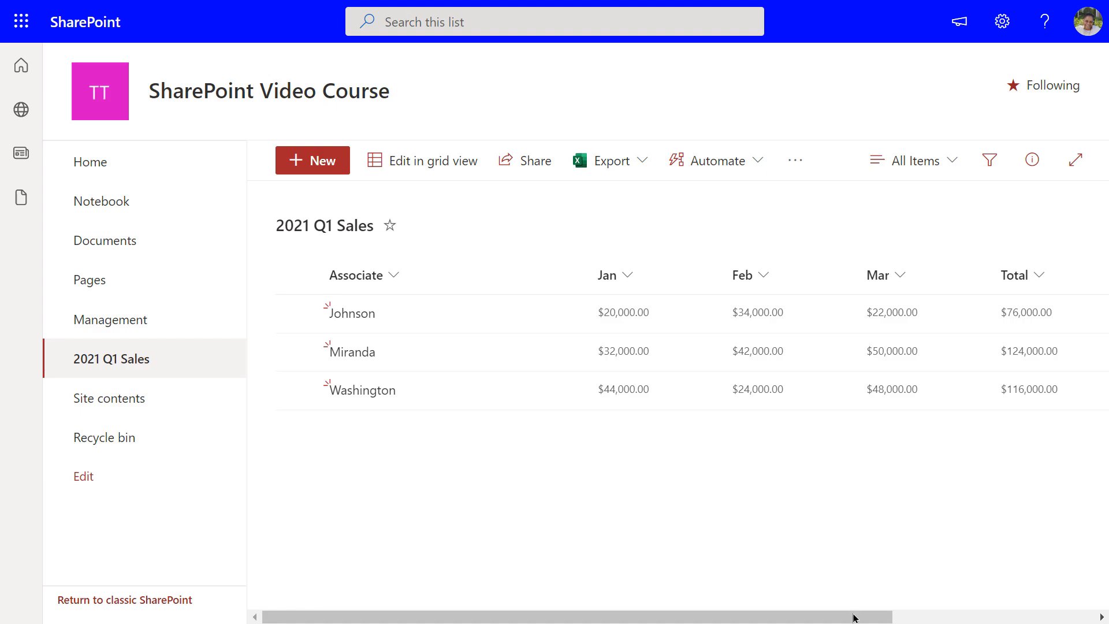
View the Total column in the 2021 Q1 Sales list and open the list's settings.
drag(853, 620, 888, 619)
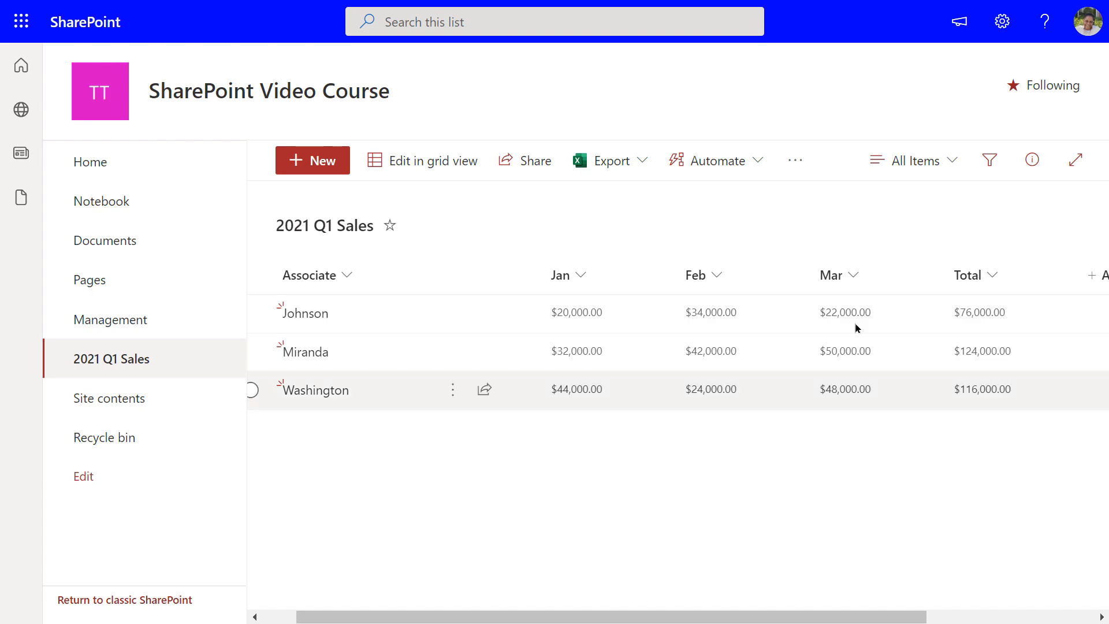
click(1001, 32)
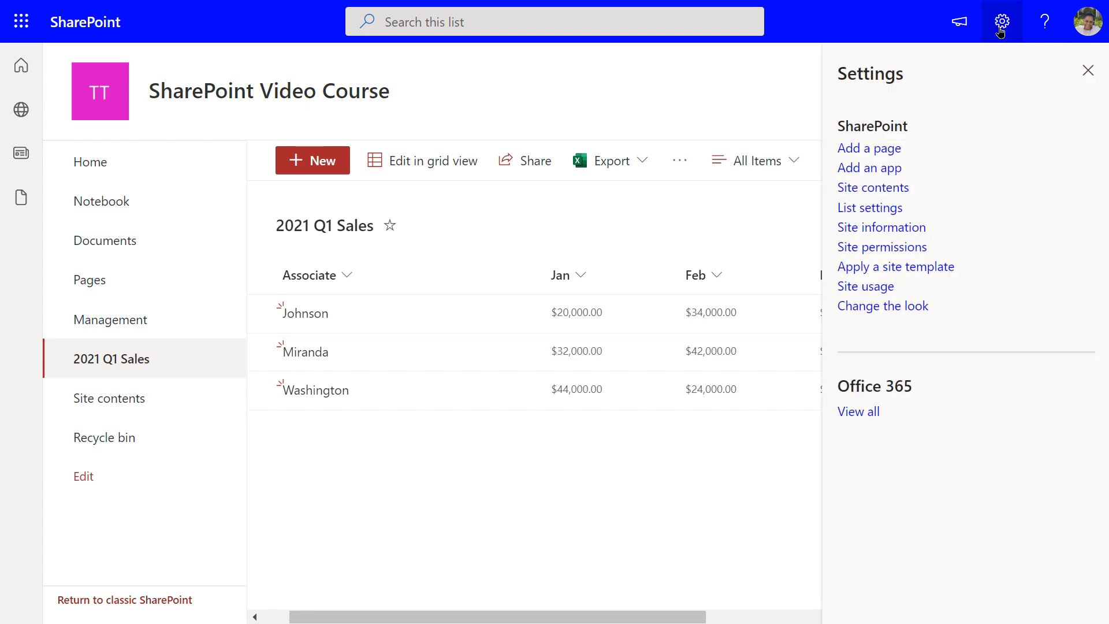
click(858, 211)
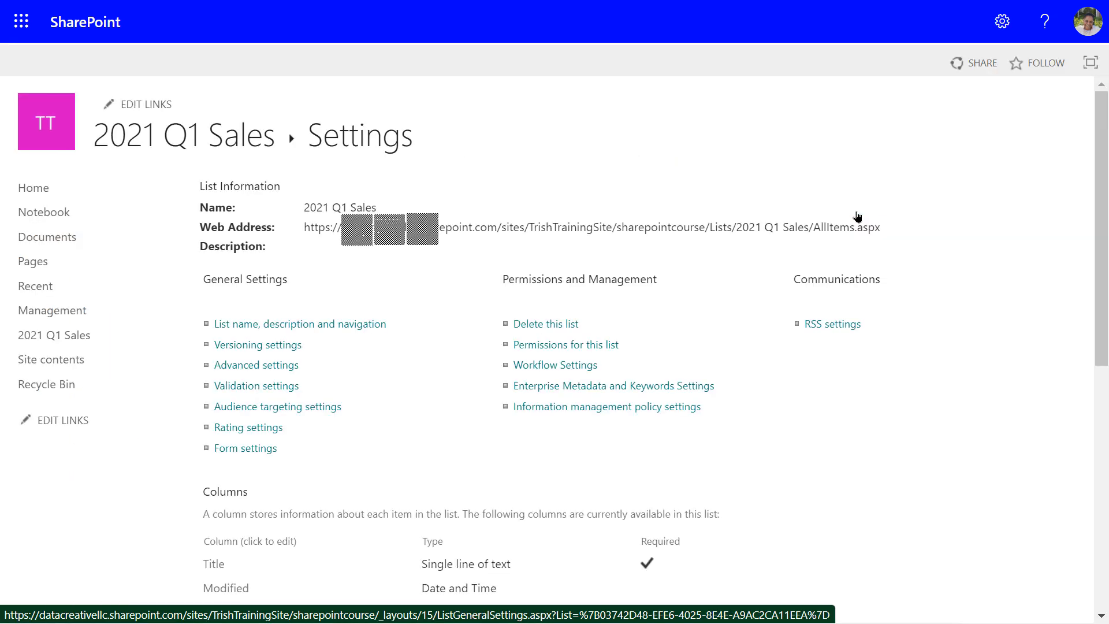
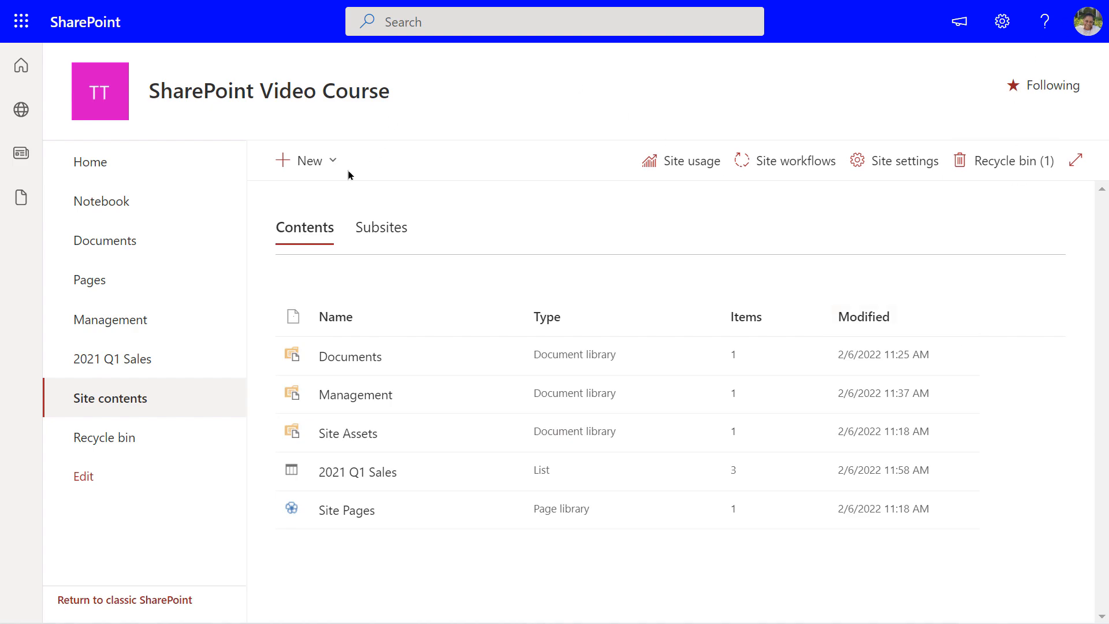
Start a new list from Excel in the site contents, using Goals.xlsx from the site's Documents library.
click(323, 160)
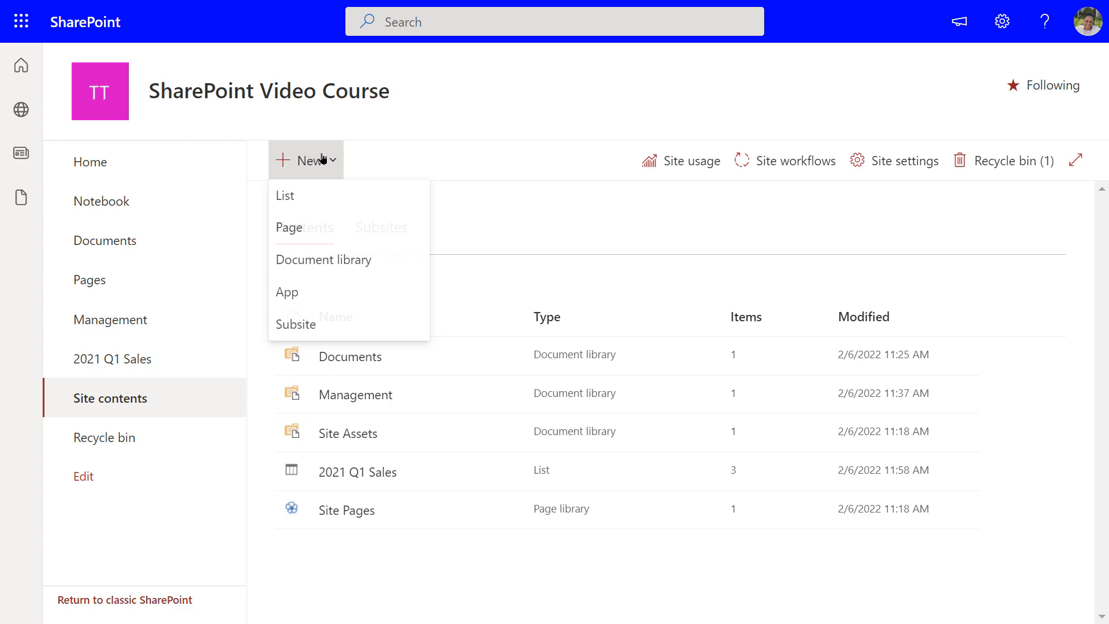
click(295, 198)
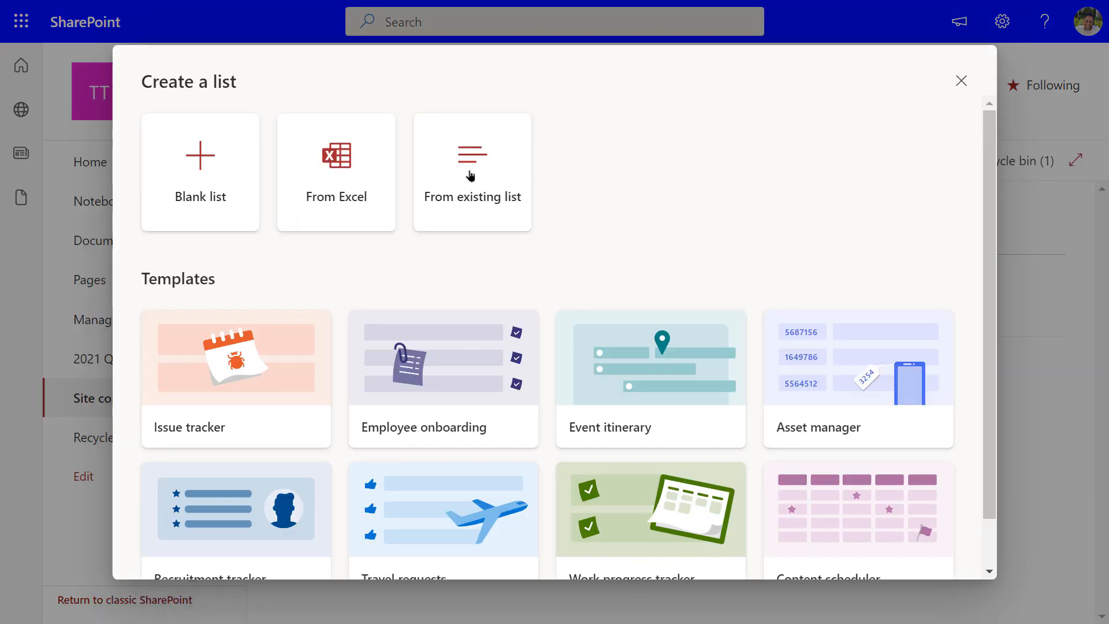
click(327, 178)
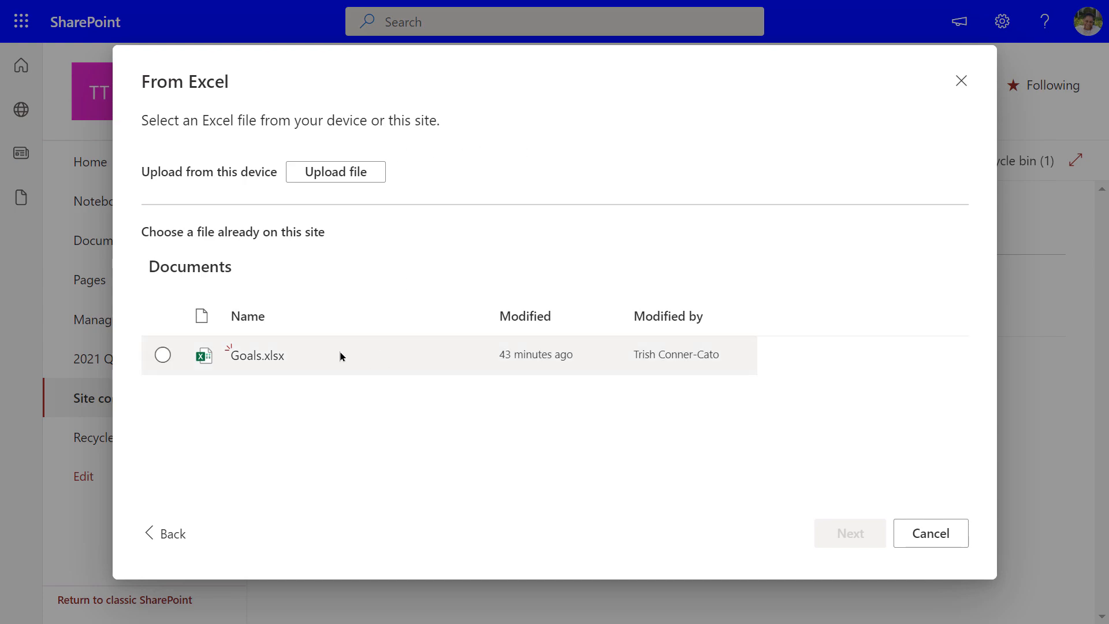
mouse_move(332, 353)
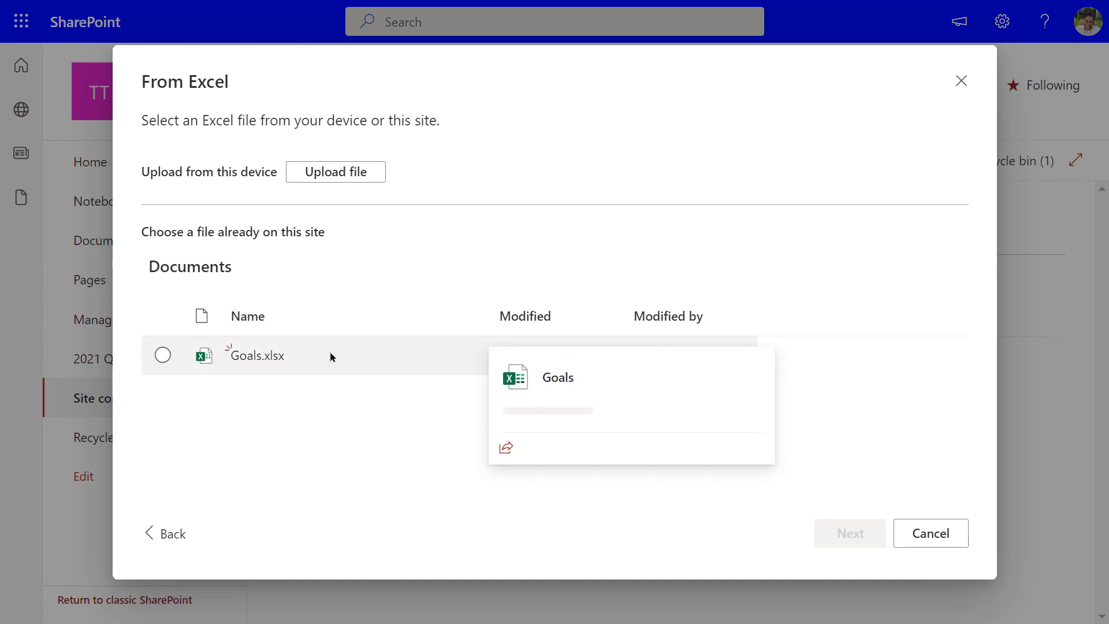
click(164, 355)
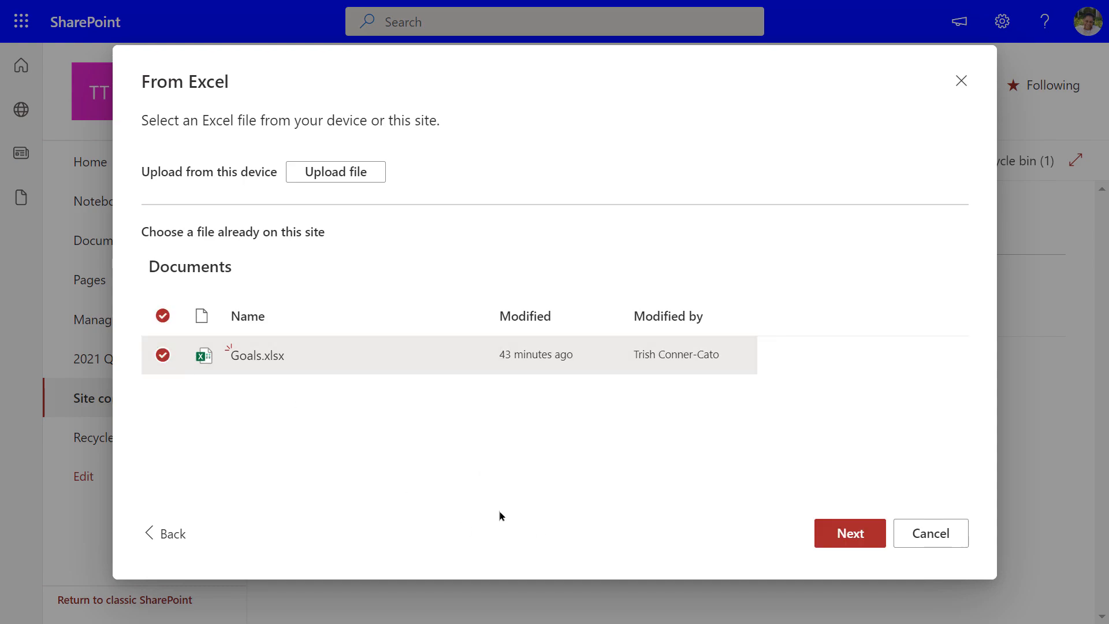
click(839, 527)
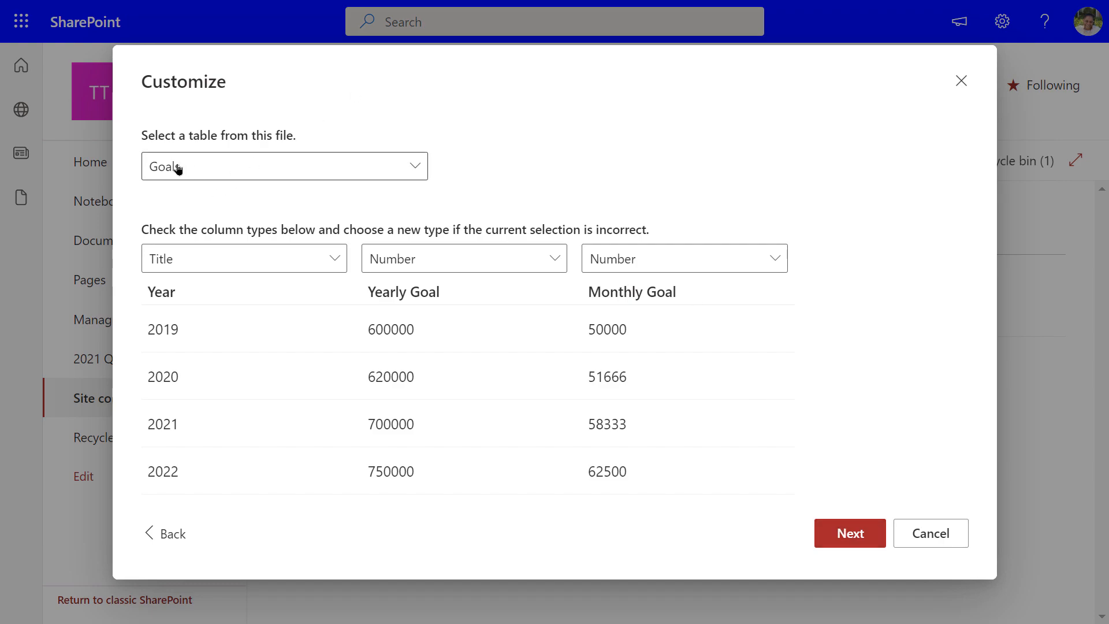
Keep the Goals table with its detected column types and create the list as "Goals", shown in site navigation.
click(413, 171)
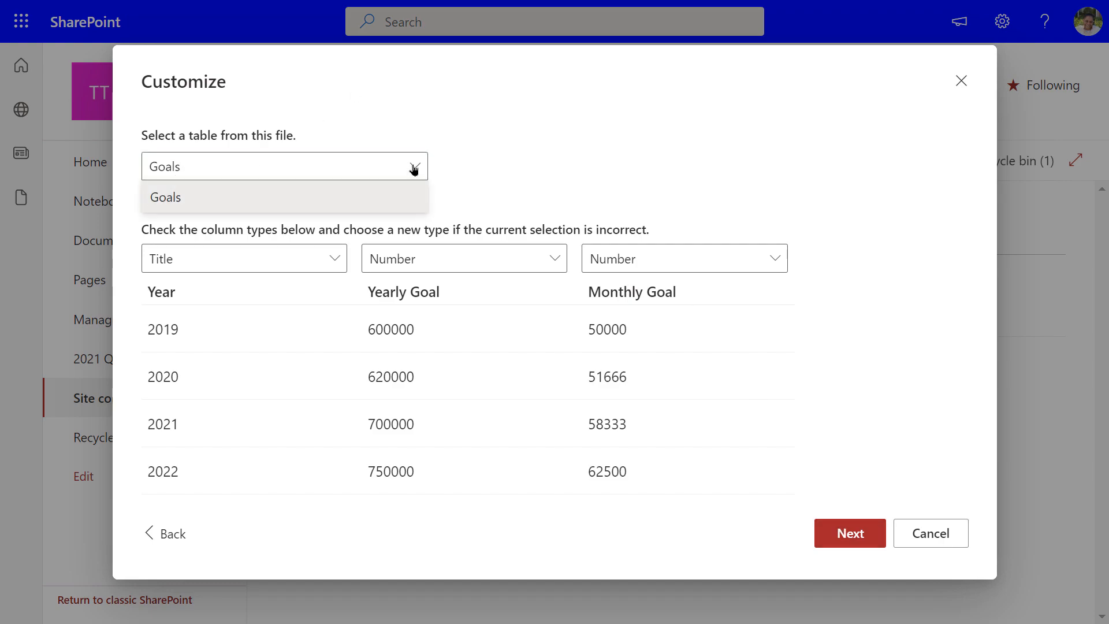
click(326, 168)
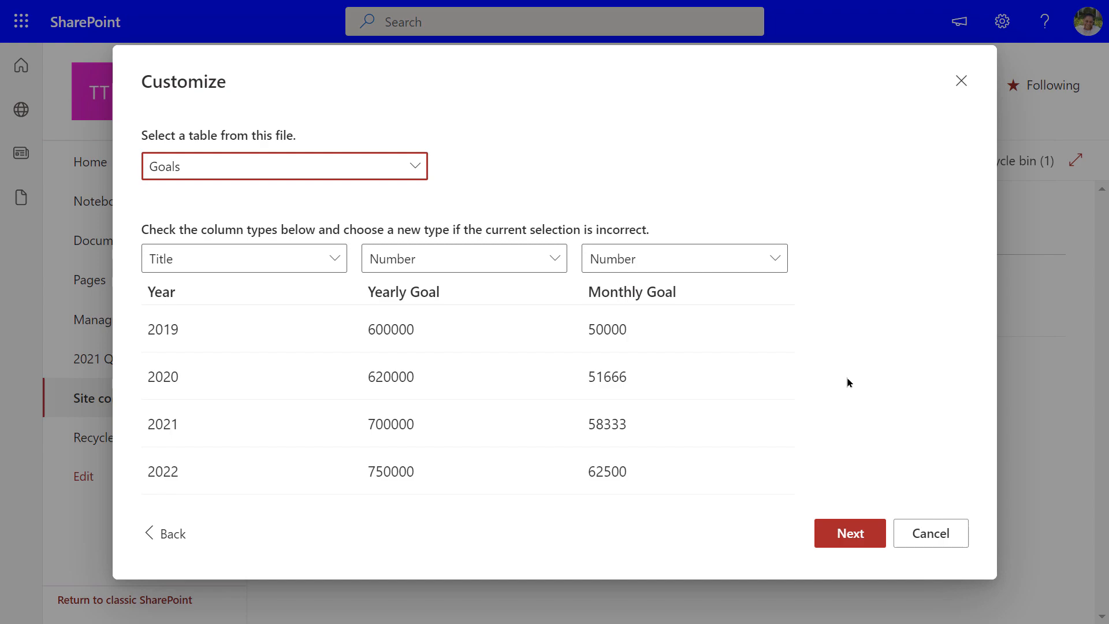
click(558, 261)
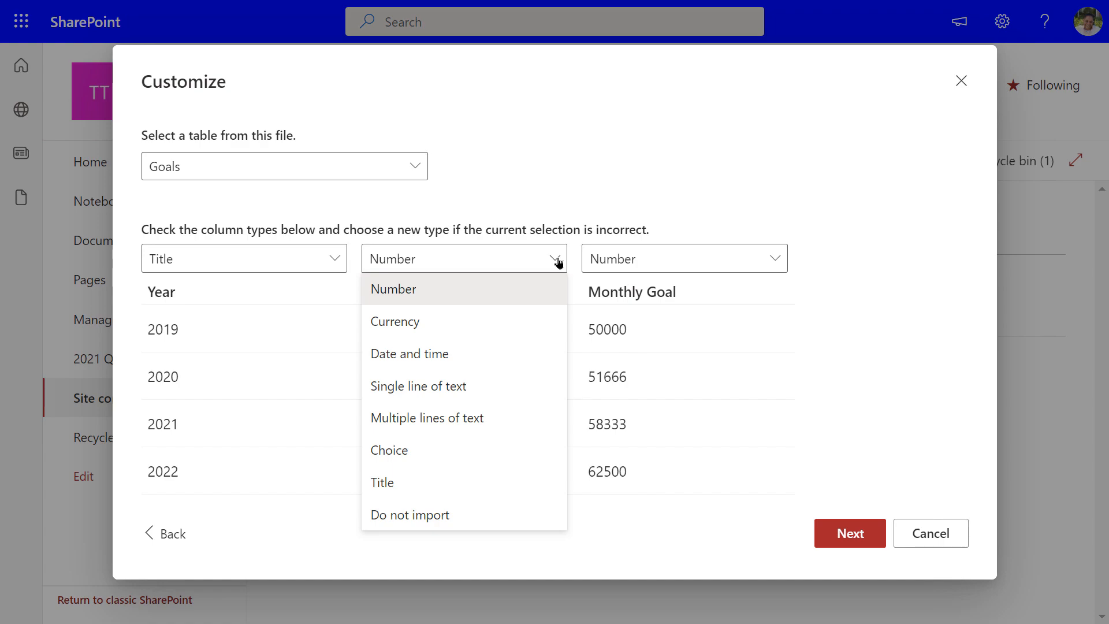
click(558, 261)
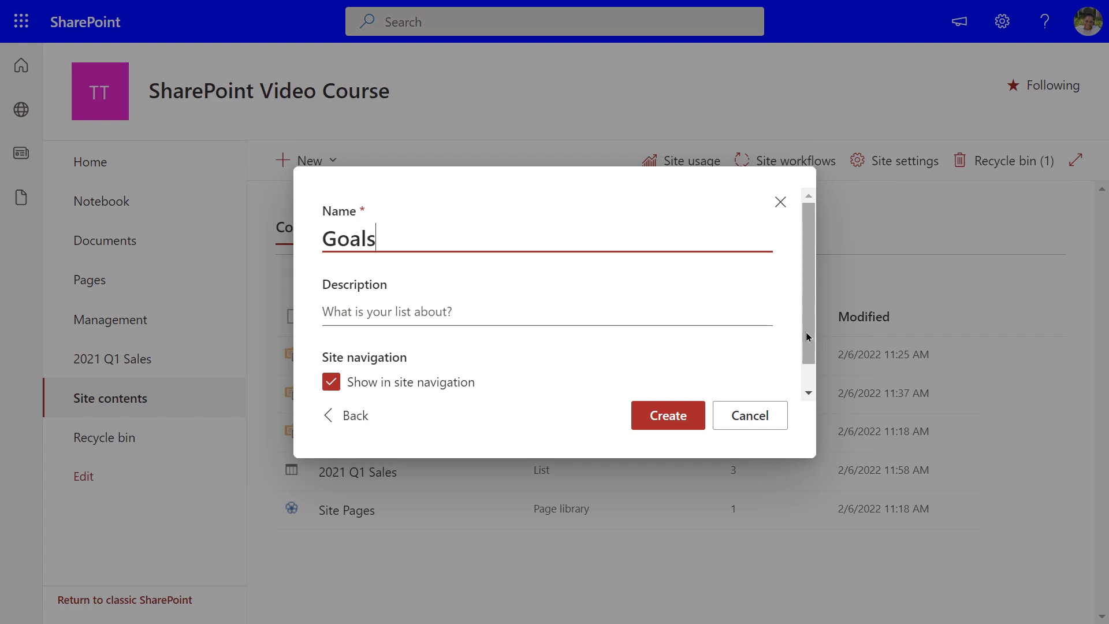
click(668, 415)
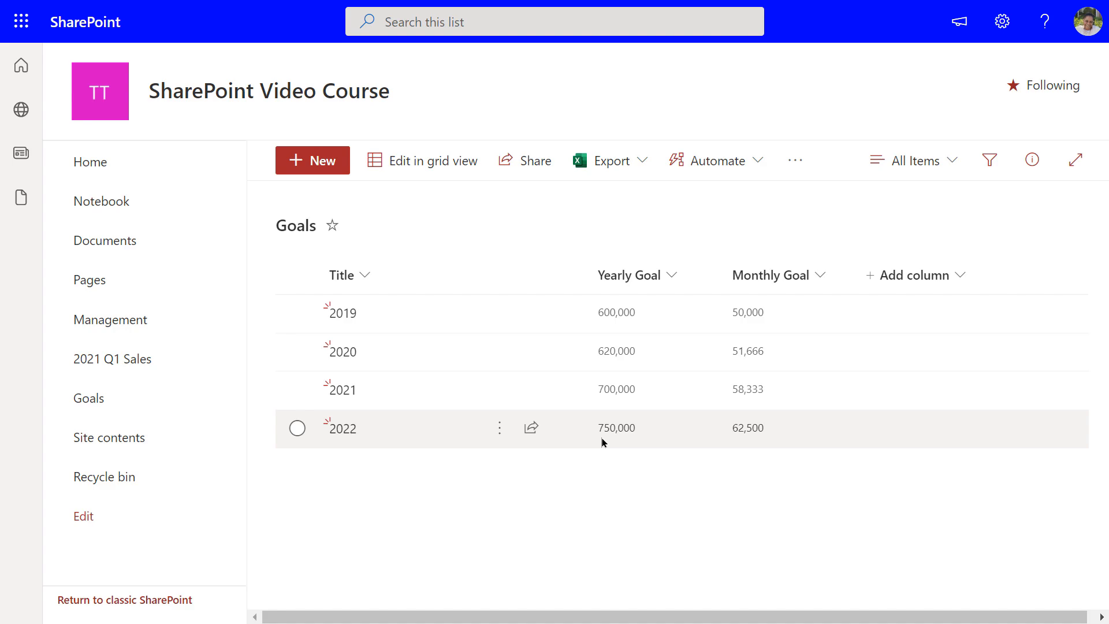
Rename the Goals list's Title column to "Year".
click(365, 276)
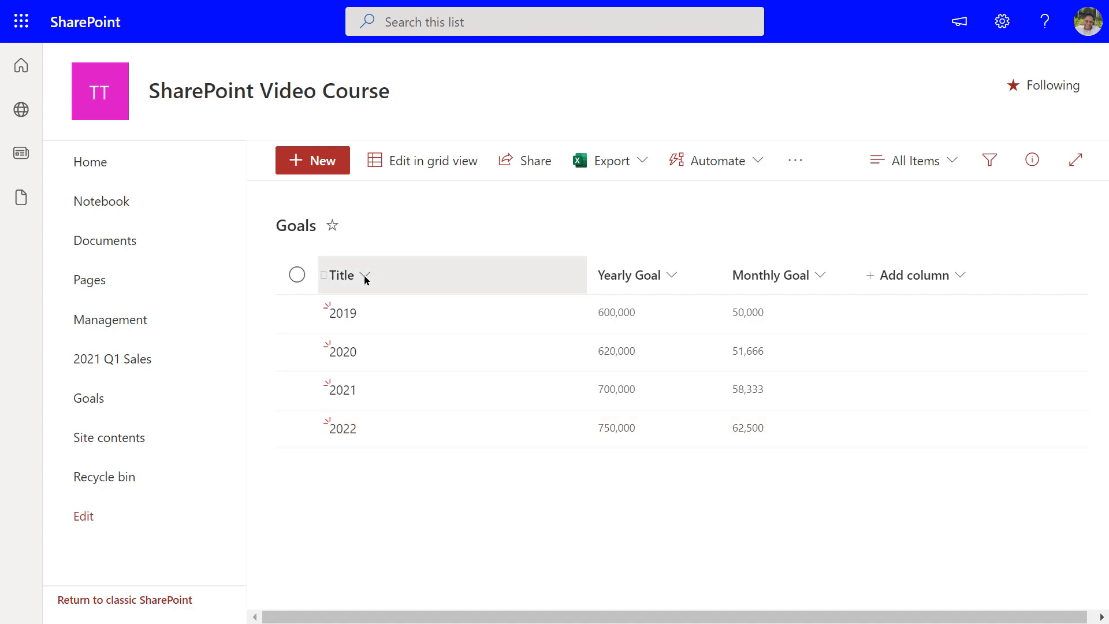
mouse_move(384, 407)
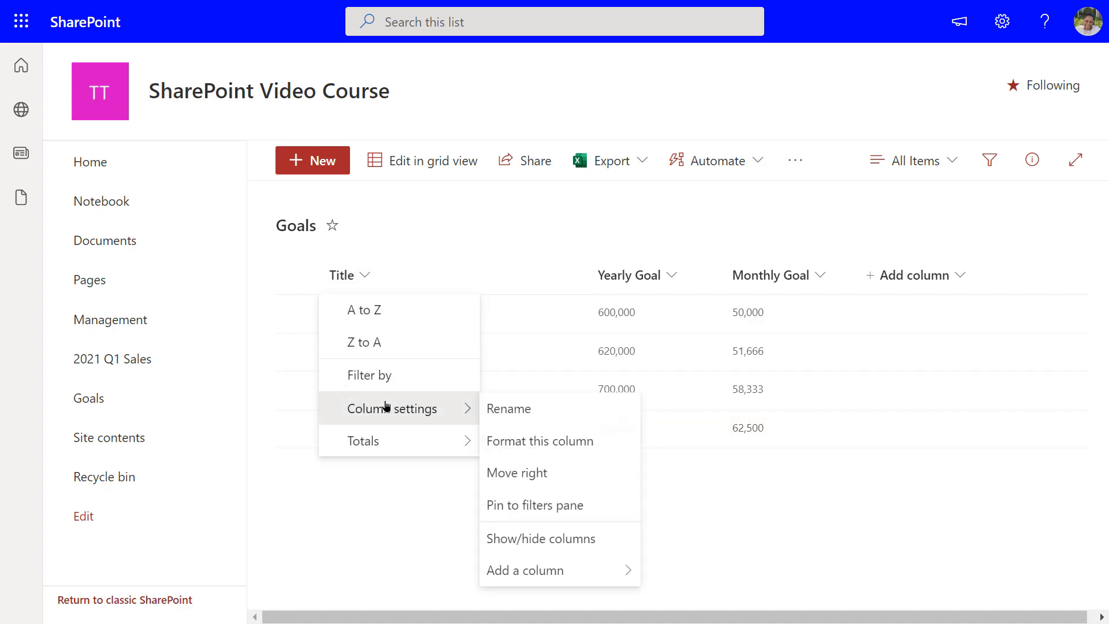
click(507, 408)
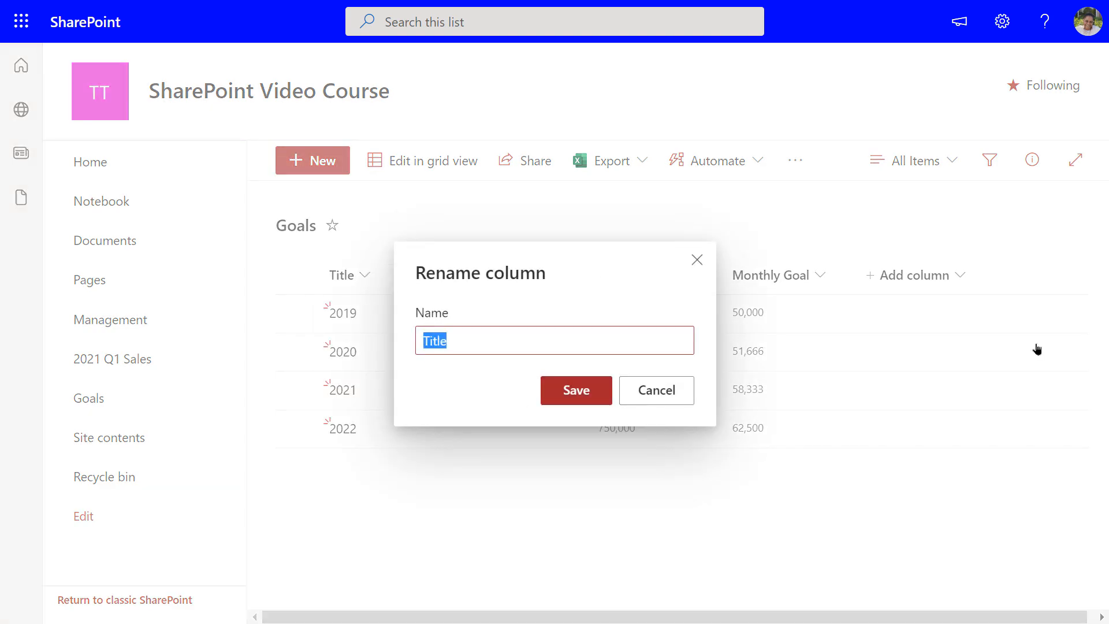
text(Year)
click(579, 390)
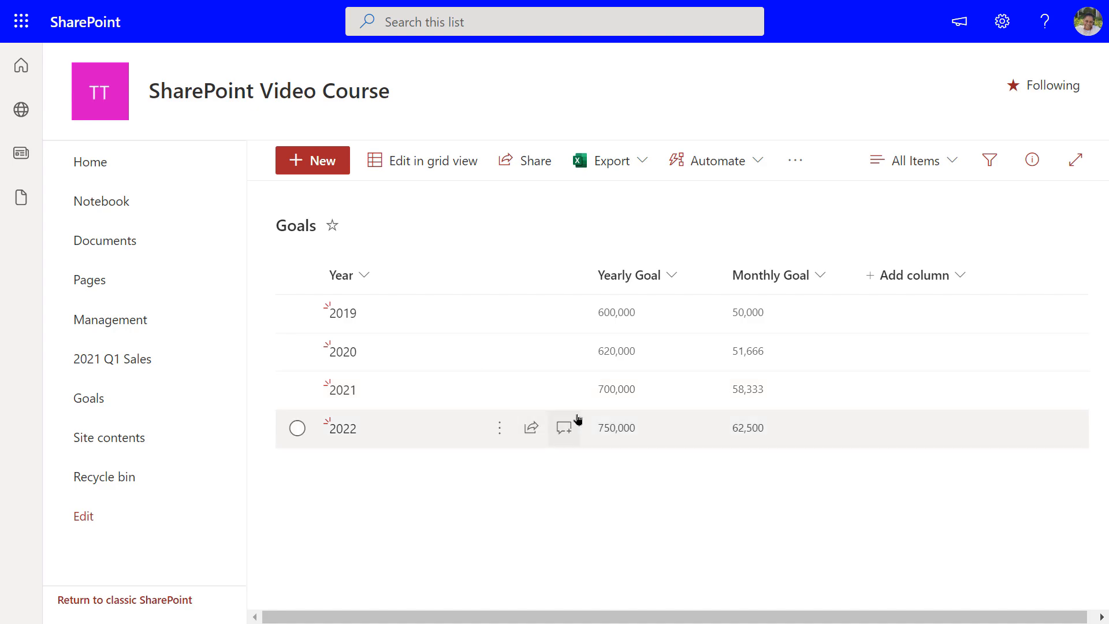
Add a Yes/No column named "Monthly Met" to the Goals list with the default value No.
click(952, 276)
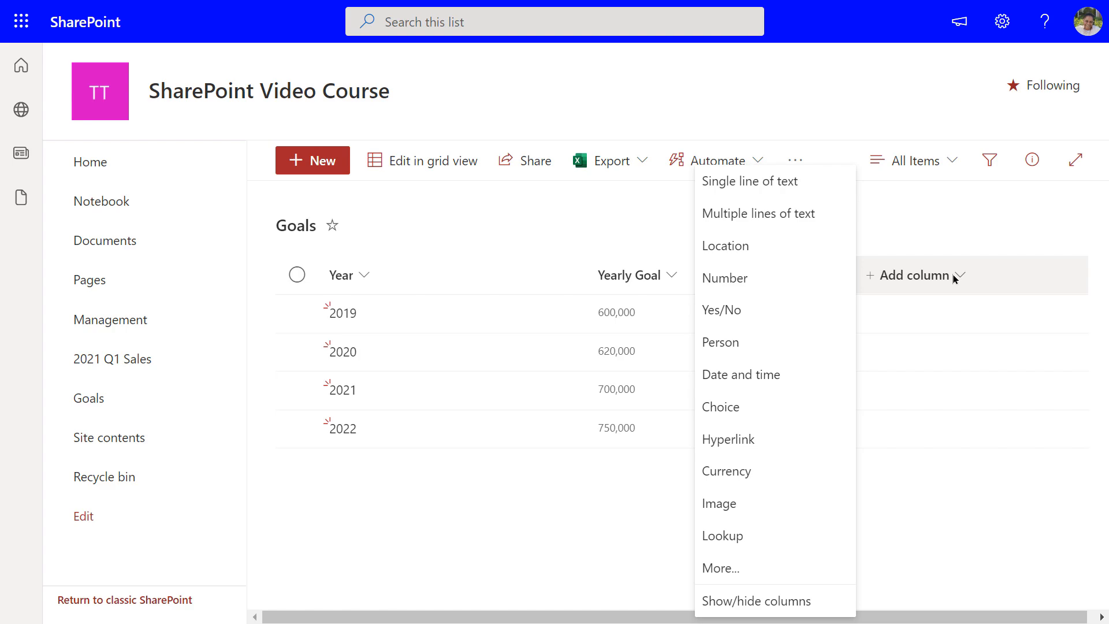
click(776, 319)
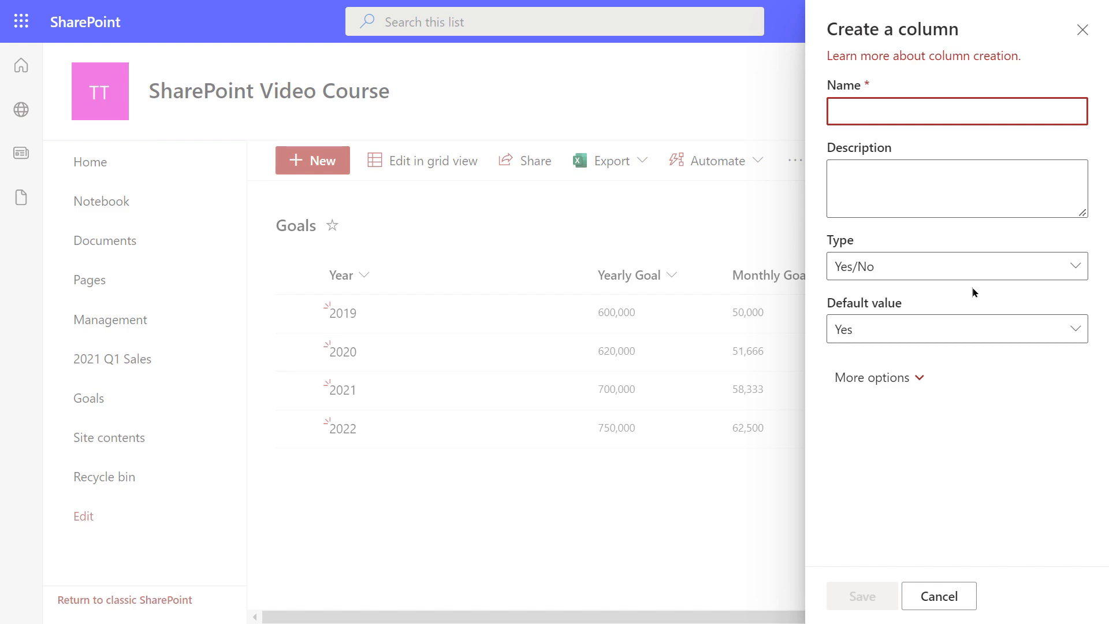
text(Monthly m)
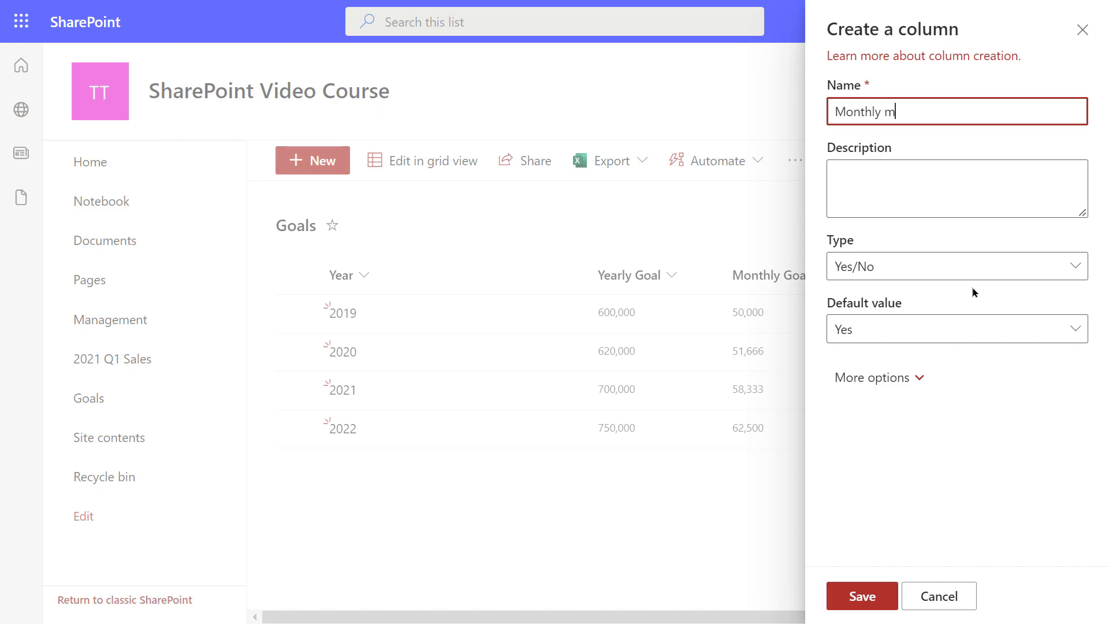
key(BackSpace)
text(Met)
click(1075, 329)
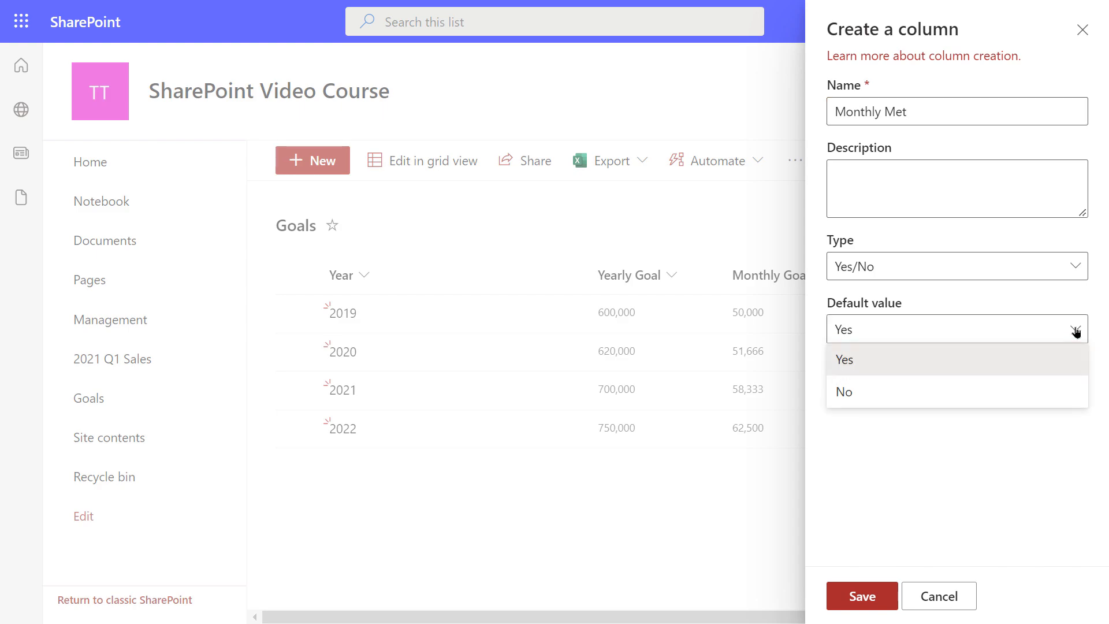
click(871, 390)
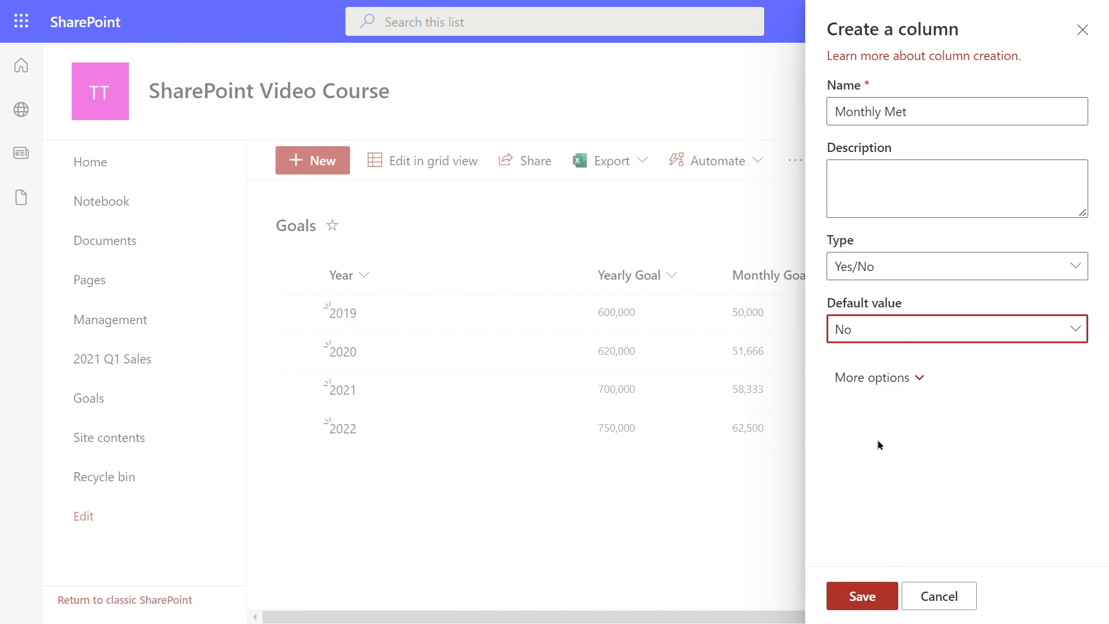
click(855, 598)
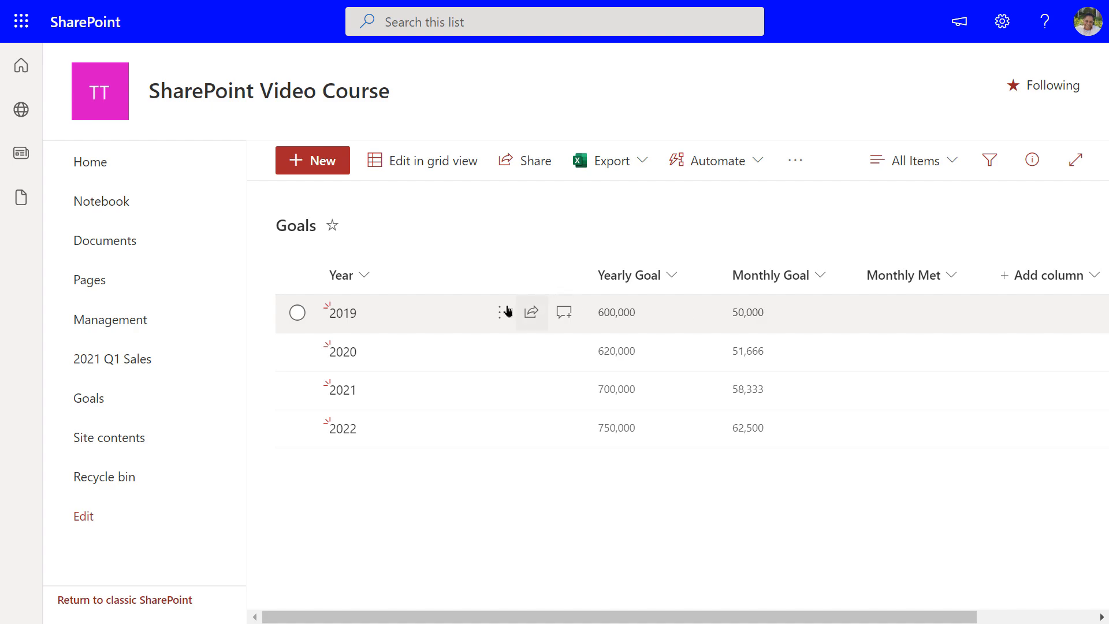
Try setting Monthly Met to Yes in the 2019 item's details, clear it again and close the item.
click(342, 318)
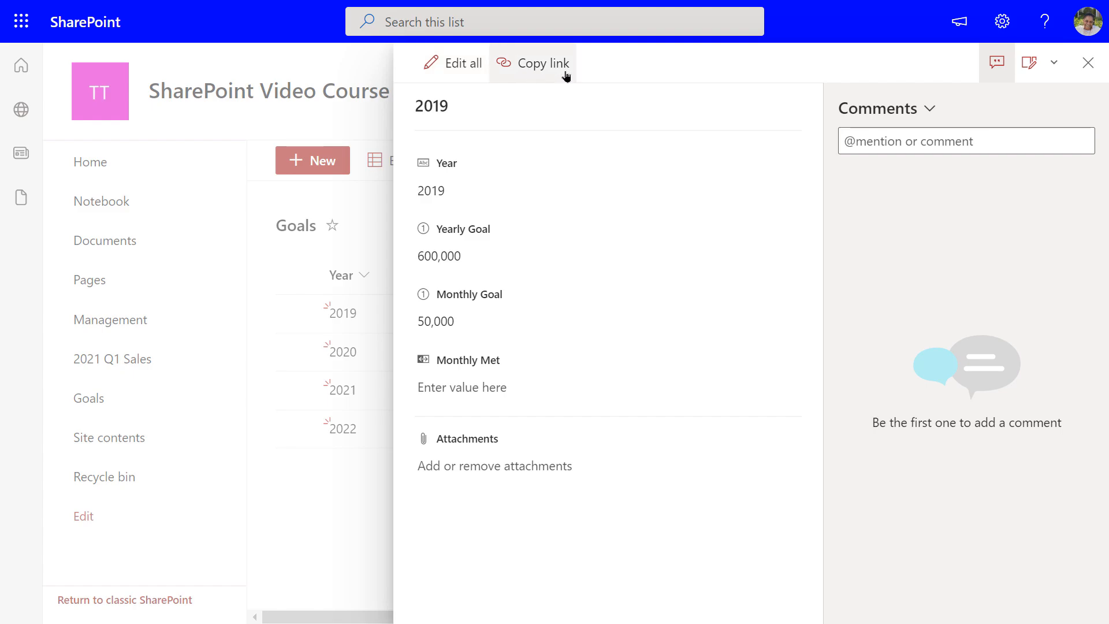
click(448, 387)
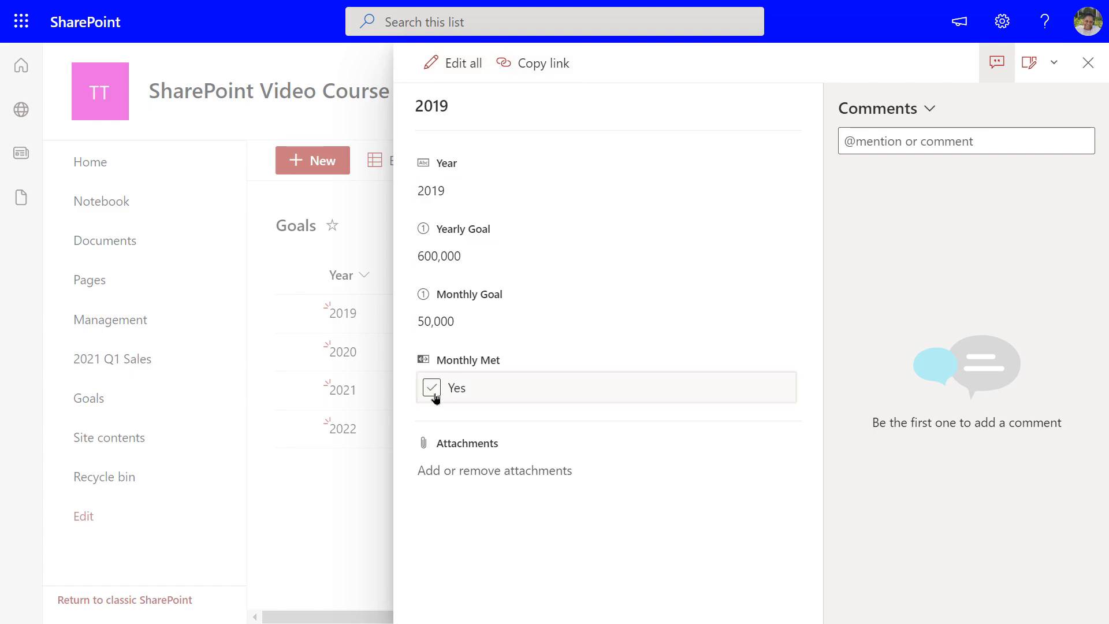
click(434, 388)
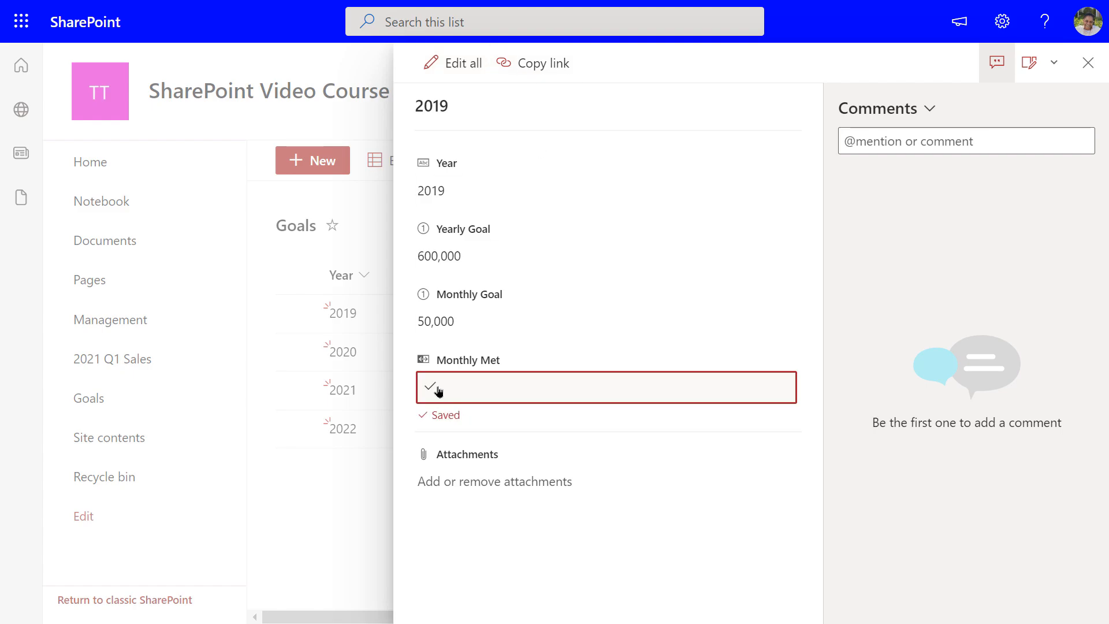
click(435, 386)
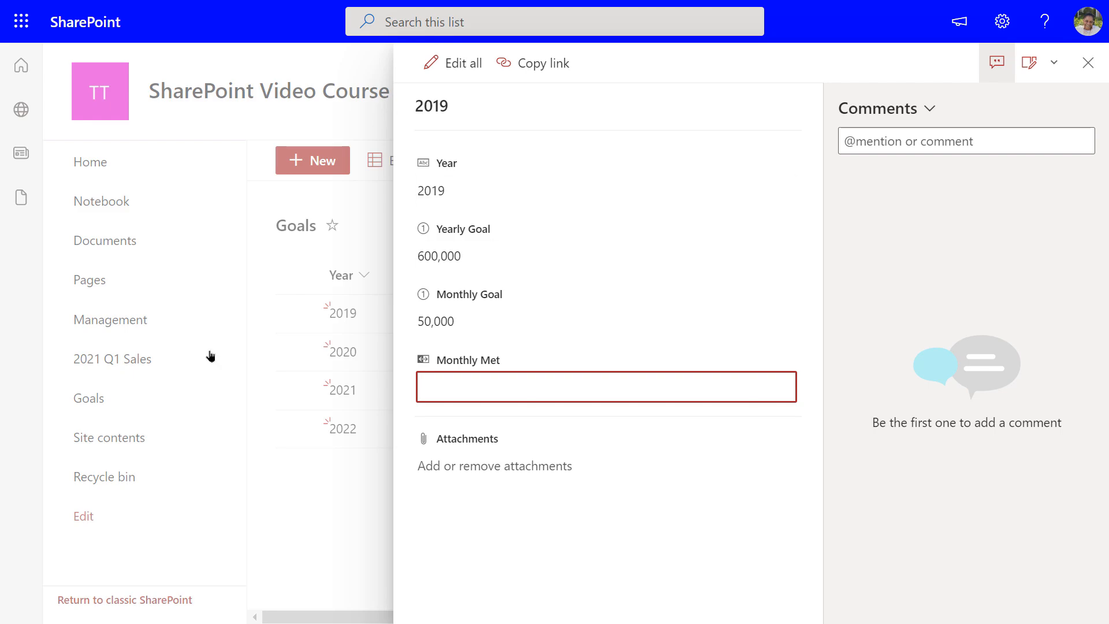
click(332, 538)
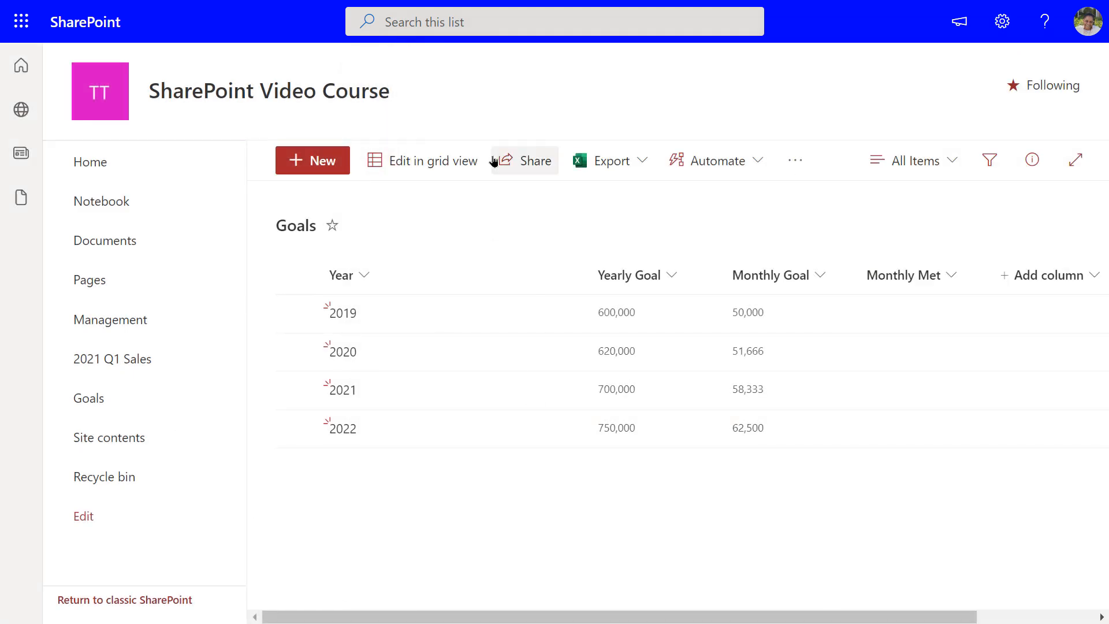
Mark Monthly Met as Yes for 2019, 2020, 2021 and 2022 in grid view, and exit grid view.
click(413, 166)
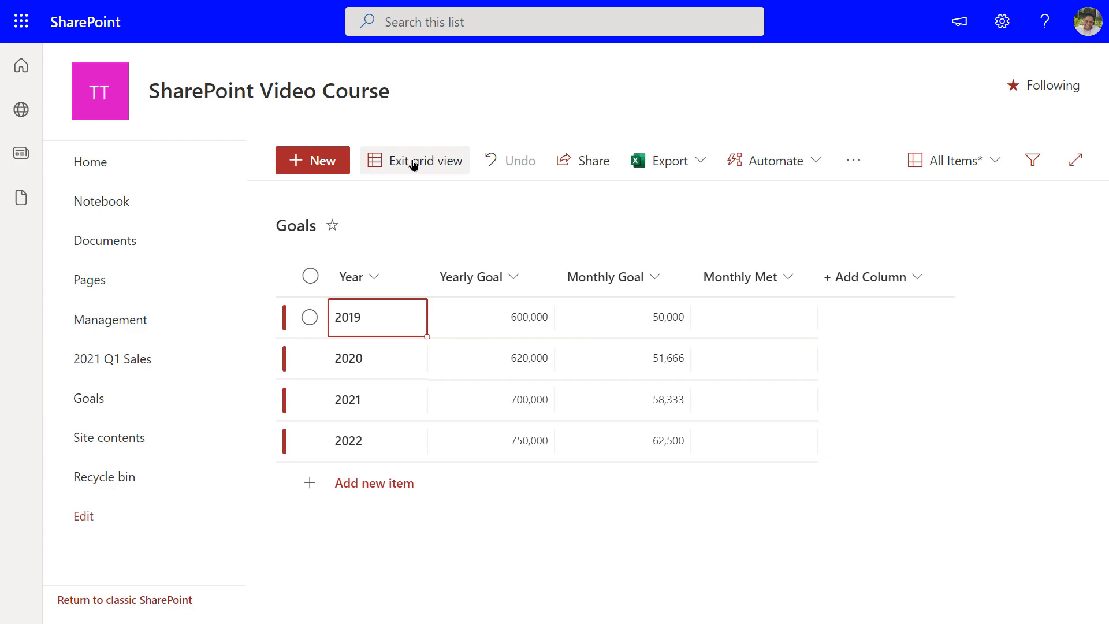
click(732, 324)
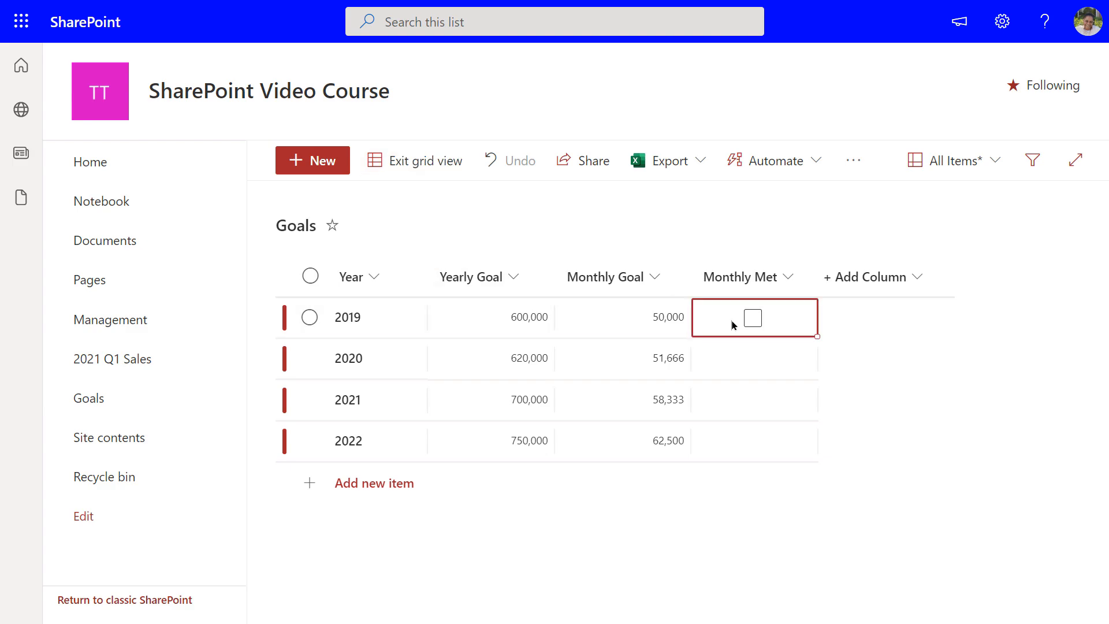
click(753, 318)
click(754, 370)
click(753, 360)
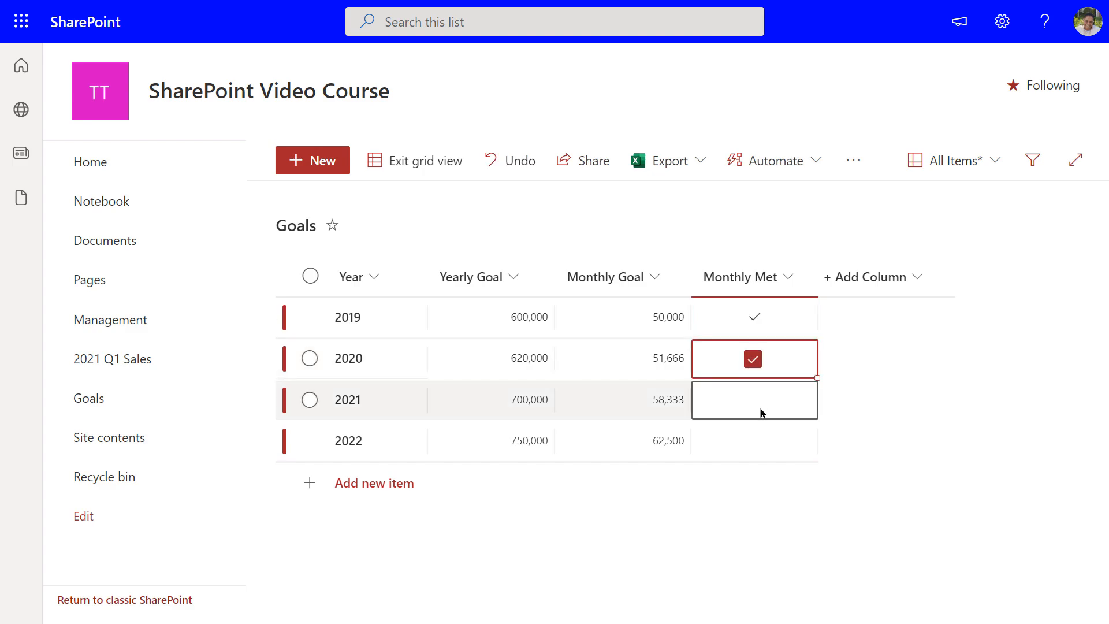
click(753, 398)
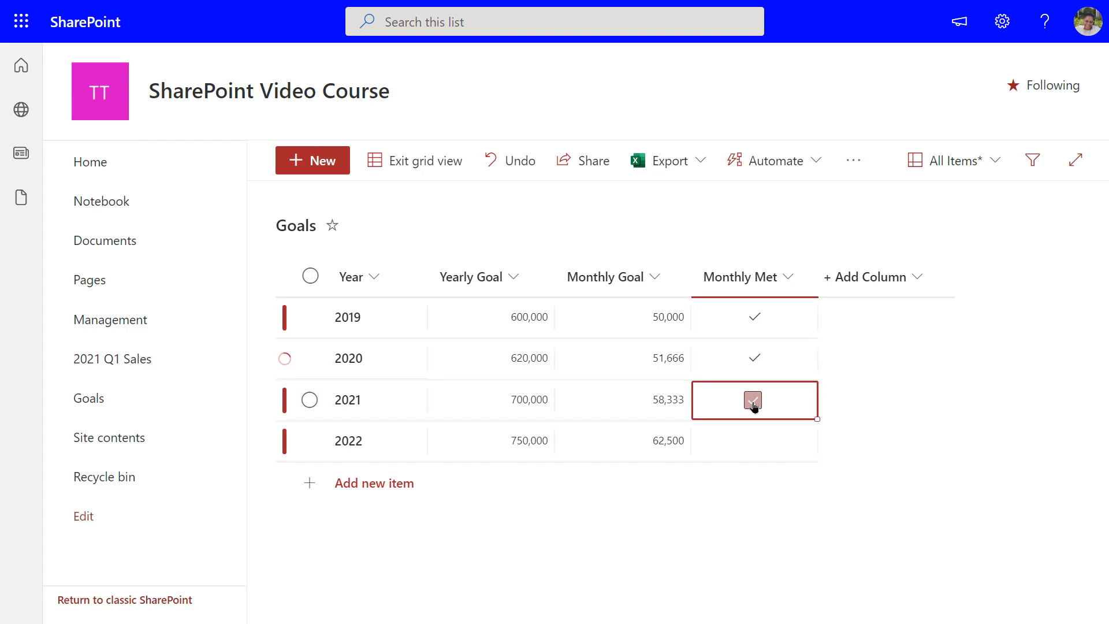
click(752, 400)
click(753, 444)
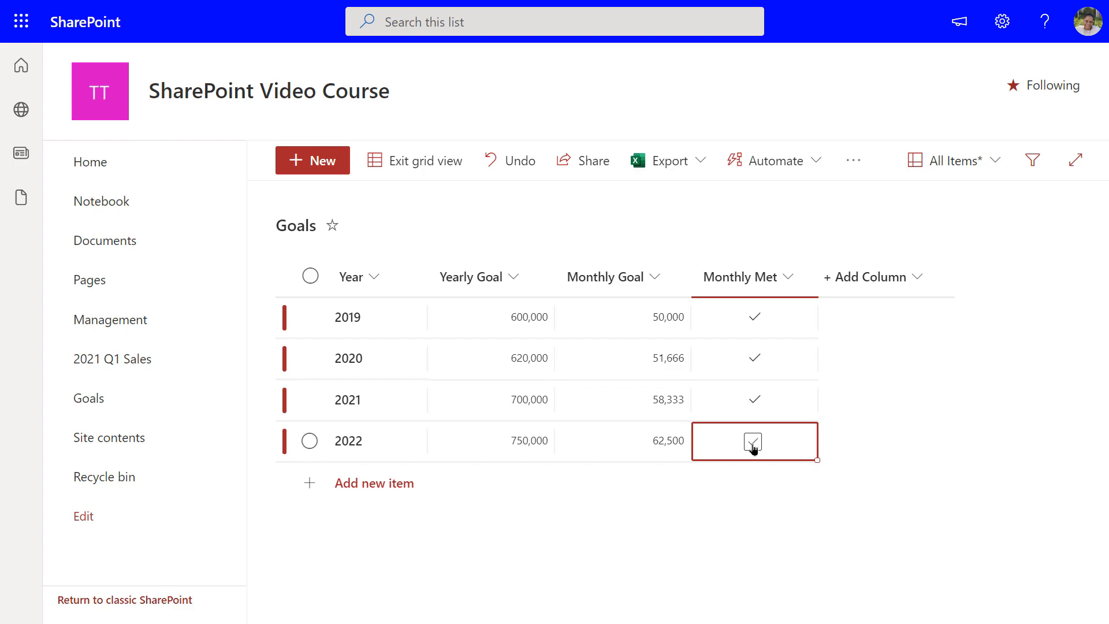
click(753, 442)
click(428, 167)
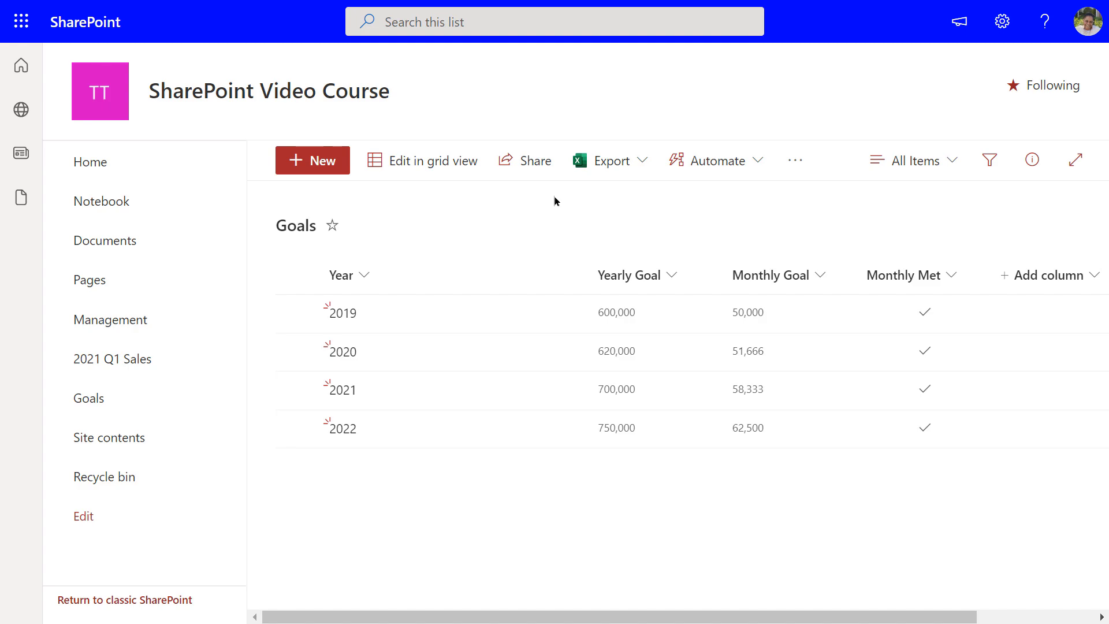
Create a new list named "2021 Q2 Sales" from the existing 2021 Q1 Sales list, shown in the site navigation.
click(116, 440)
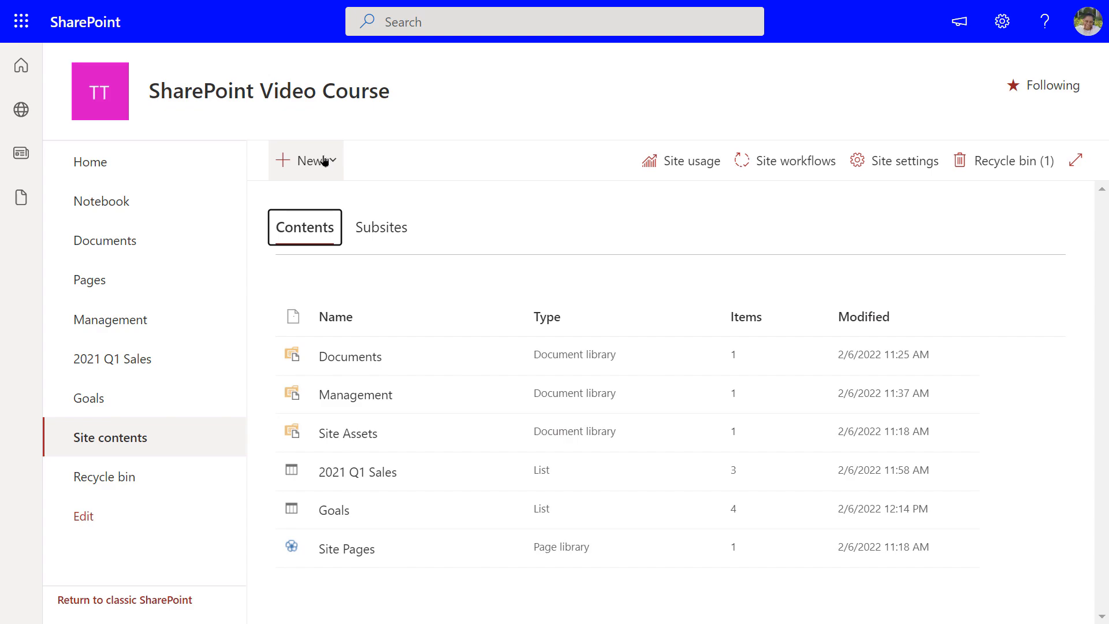
click(321, 160)
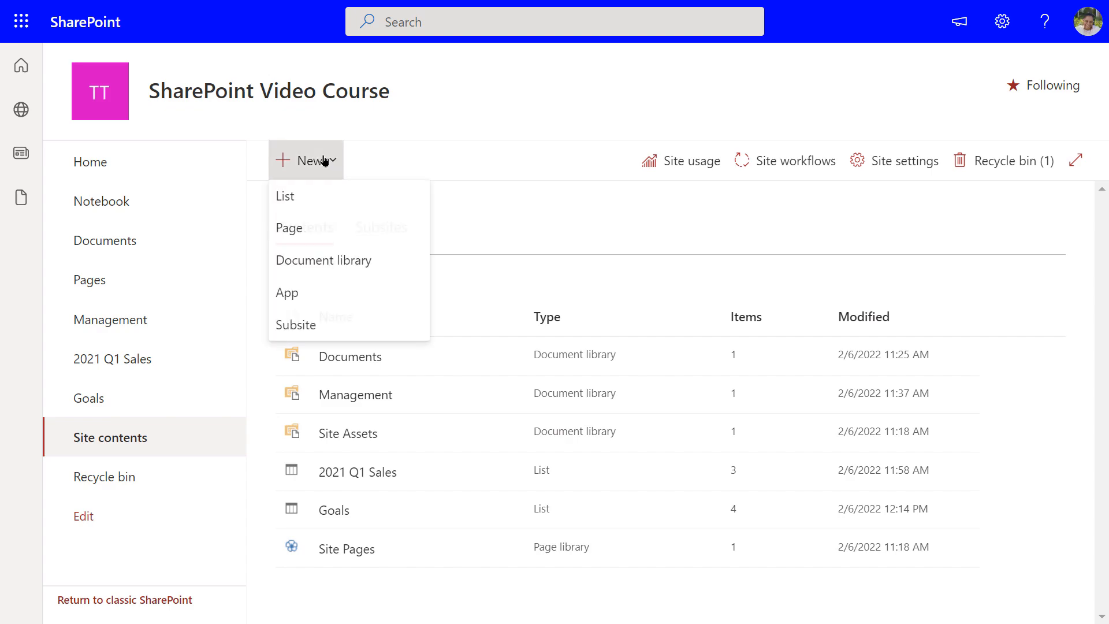
click(315, 198)
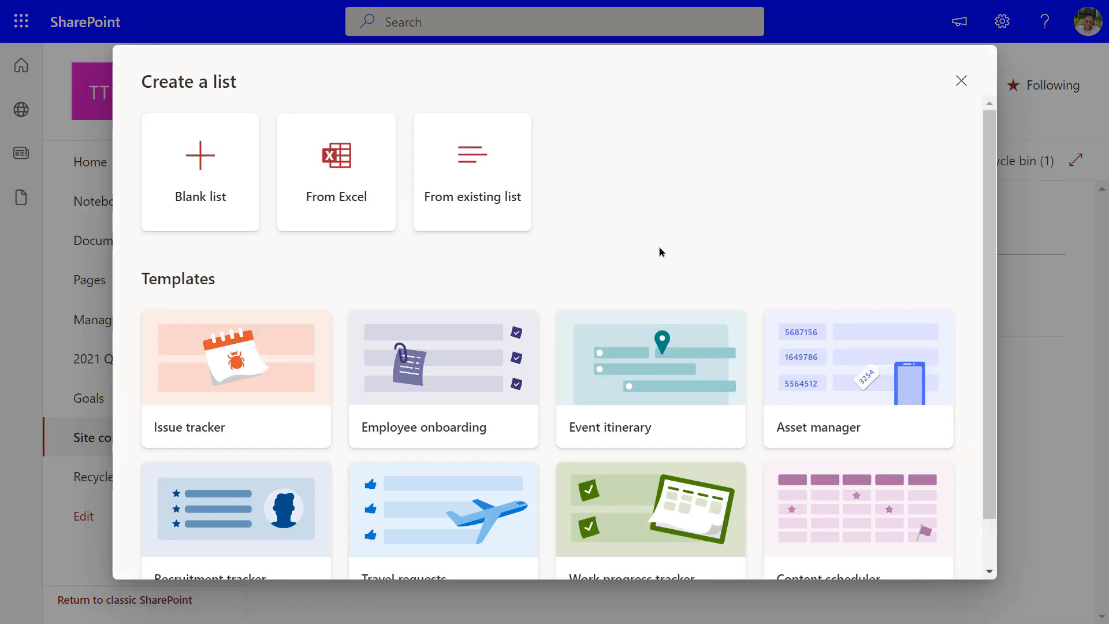
click(478, 186)
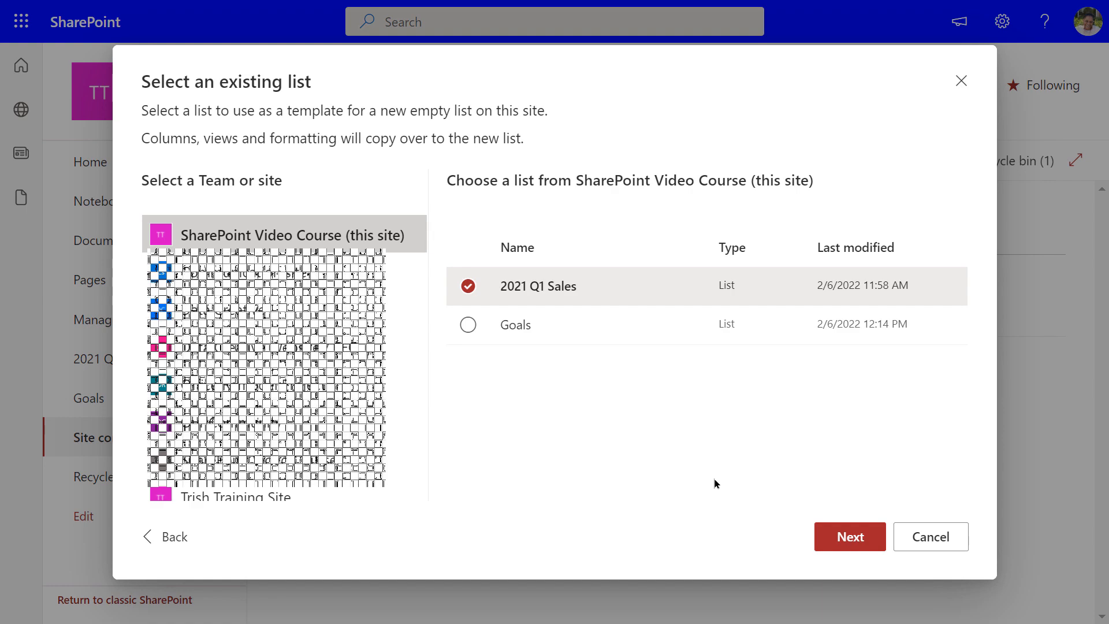
key(Return)
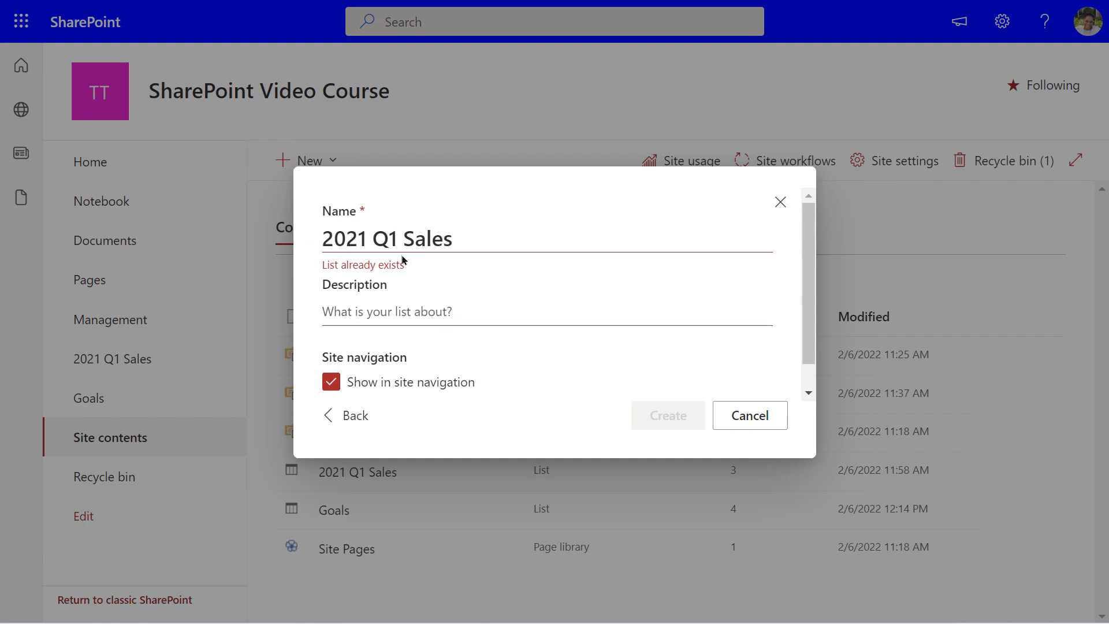
click(393, 238)
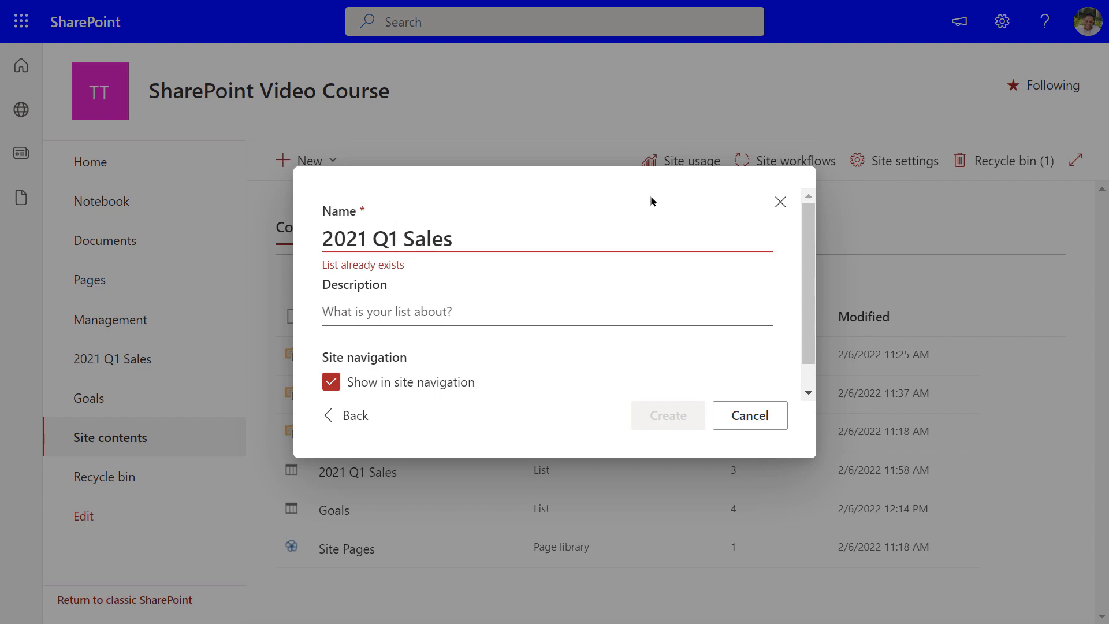
key(BackSpace)
text(2)
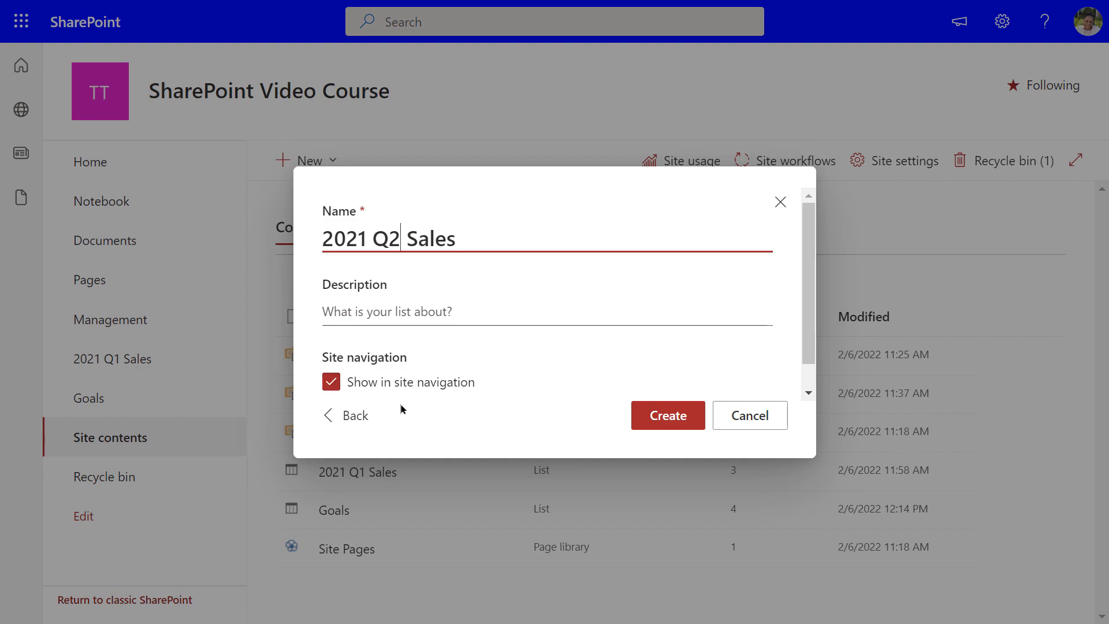
click(653, 420)
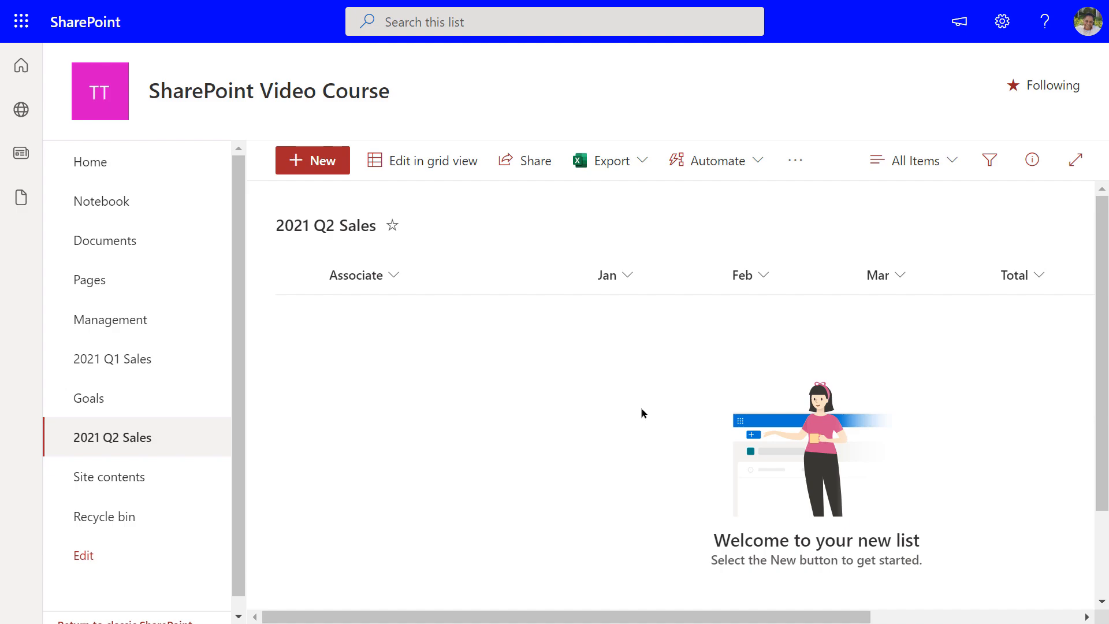
Rename the Jan column of the 2021 Q2 Sales list to "Apr" and save the column.
click(626, 279)
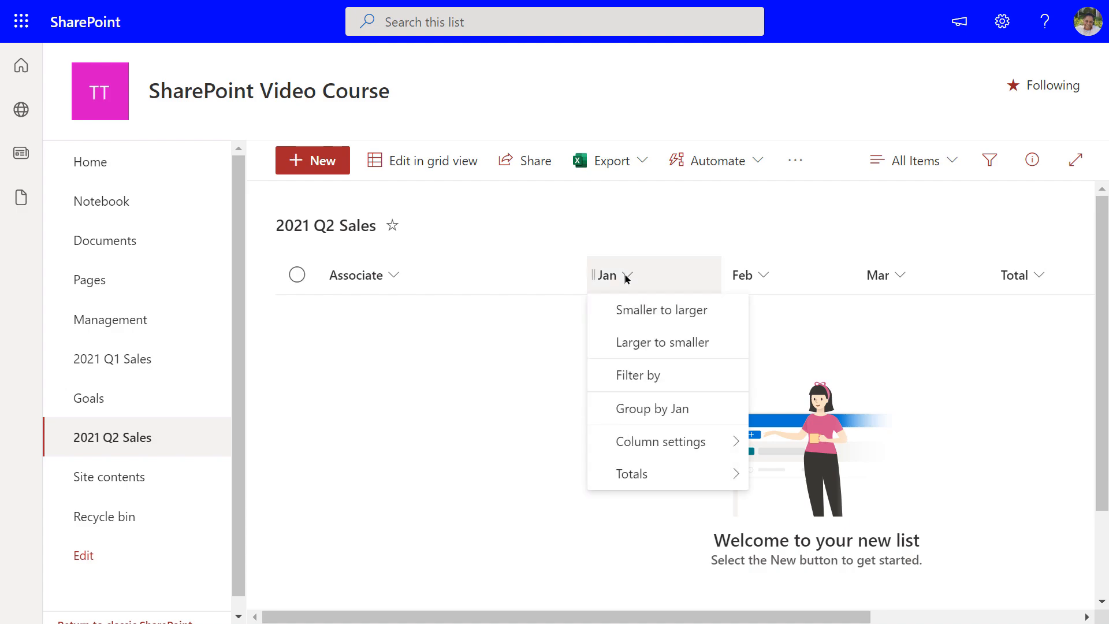
mouse_move(678, 441)
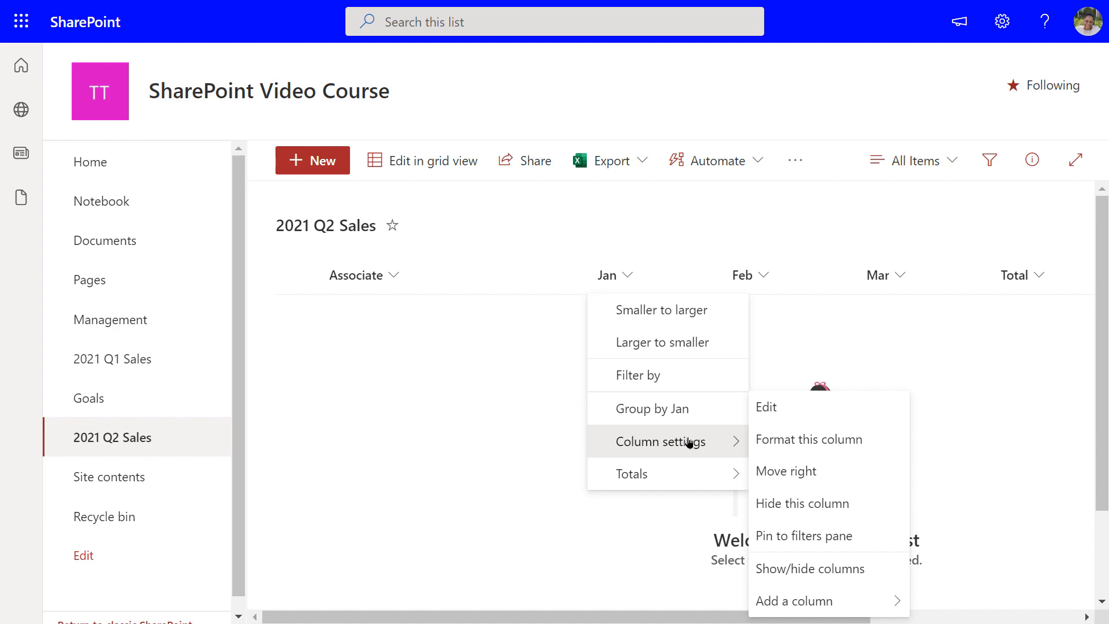
click(794, 411)
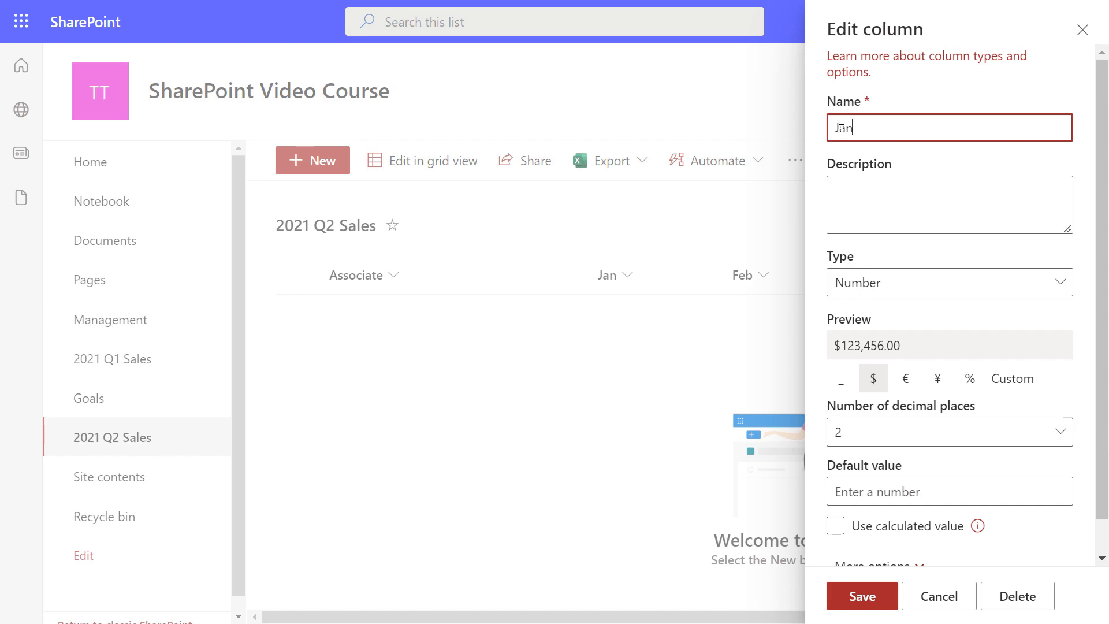
double_click(842, 128)
text(Apr)
click(862, 596)
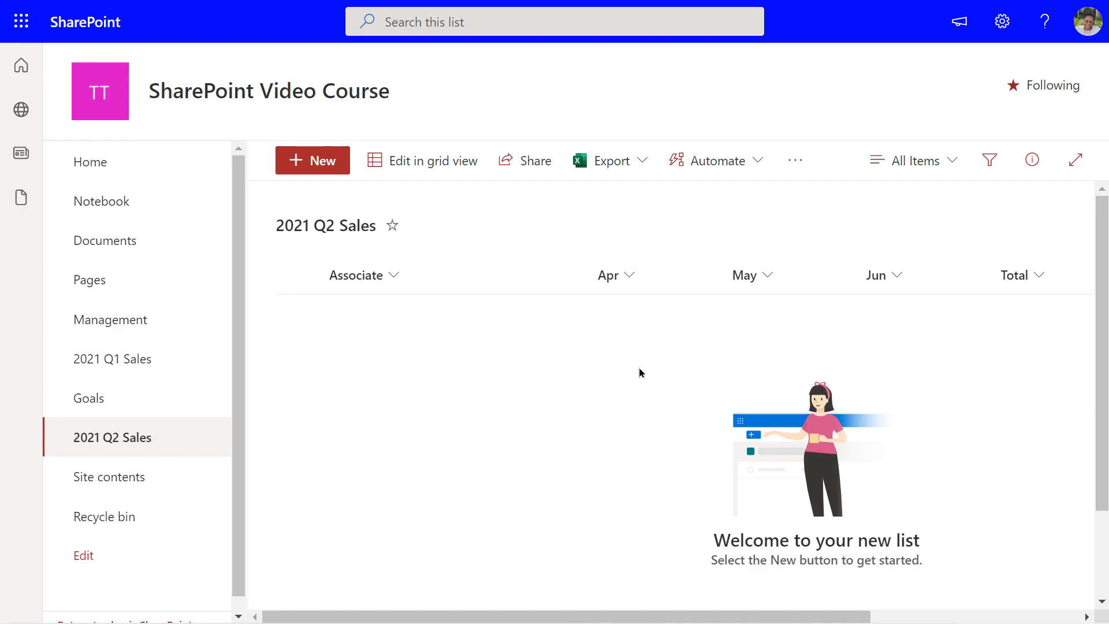
Review the Total column's formula and return type in the 2021 Q2 Sales list settings, and return to the list.
click(1003, 23)
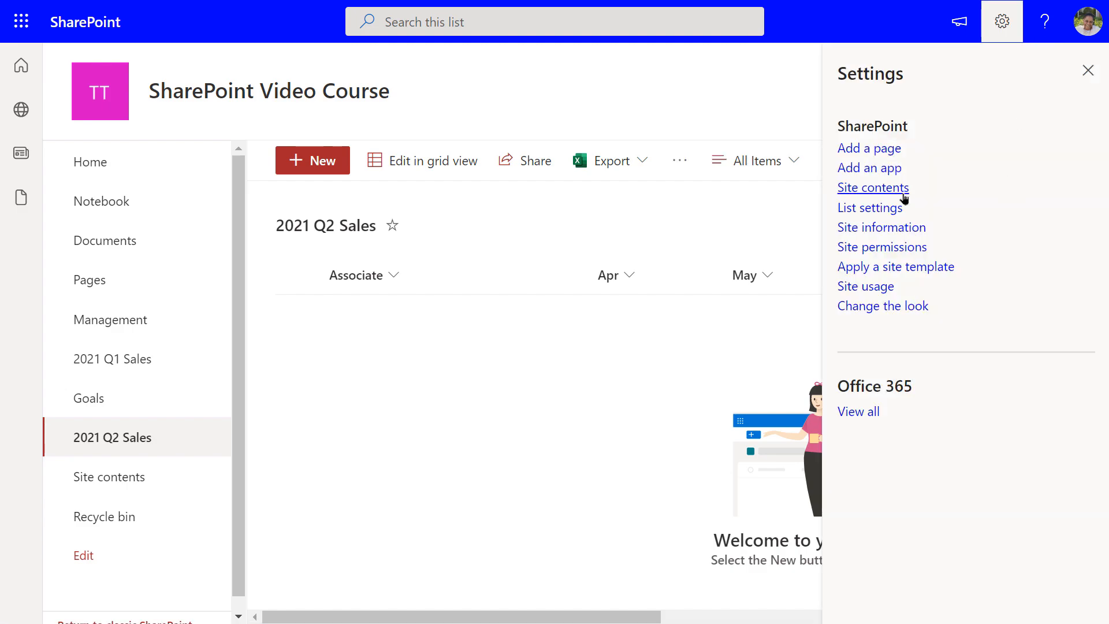
click(873, 208)
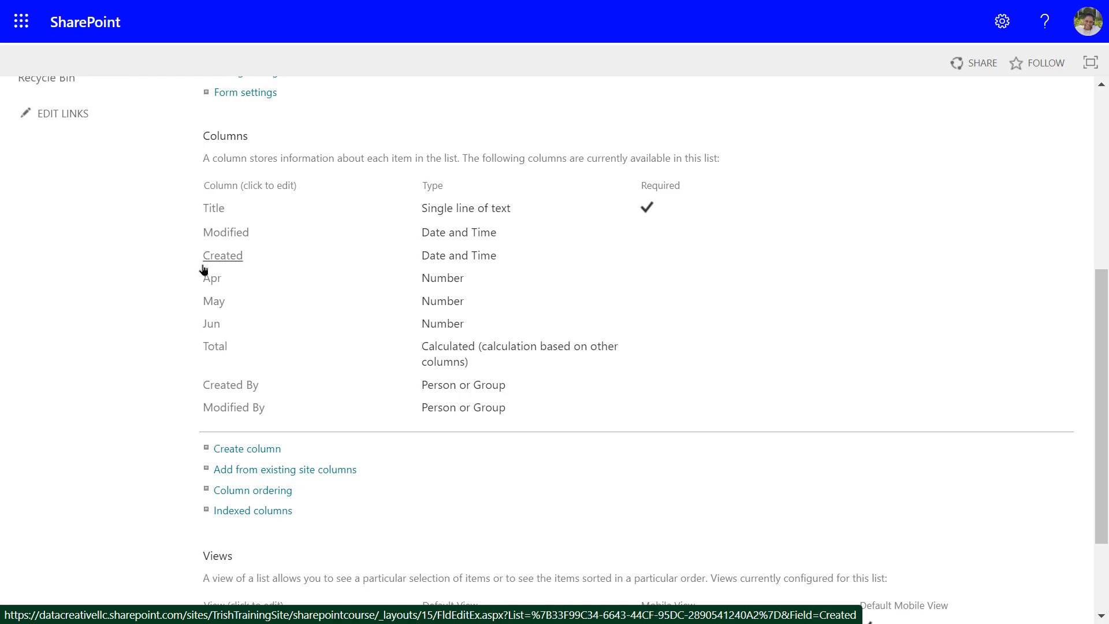
click(216, 347)
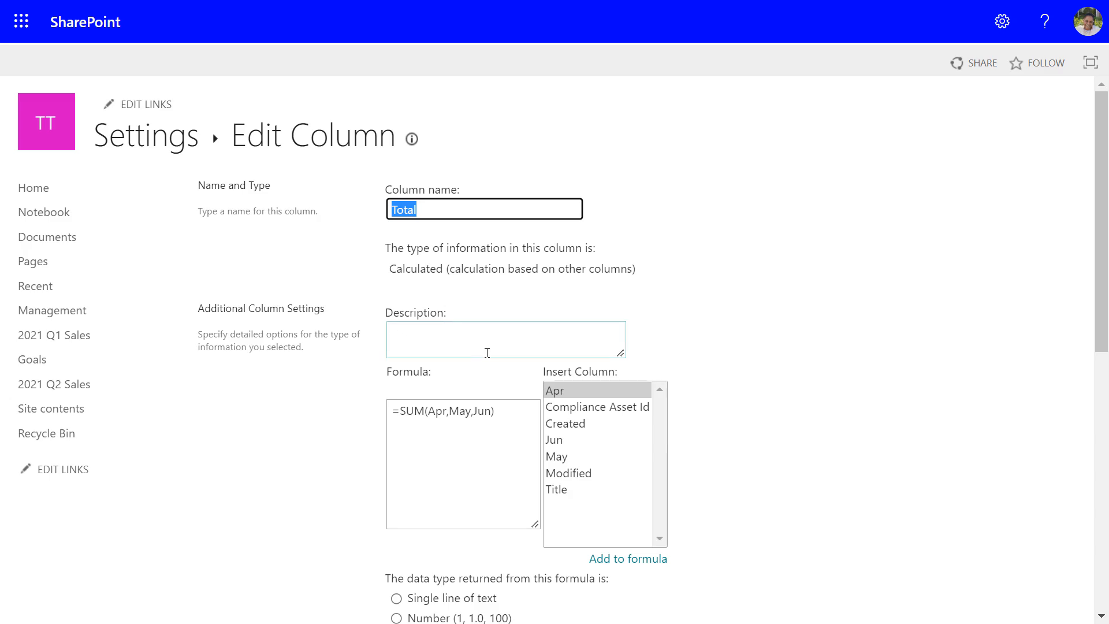
scroll(748, 391, down, 3)
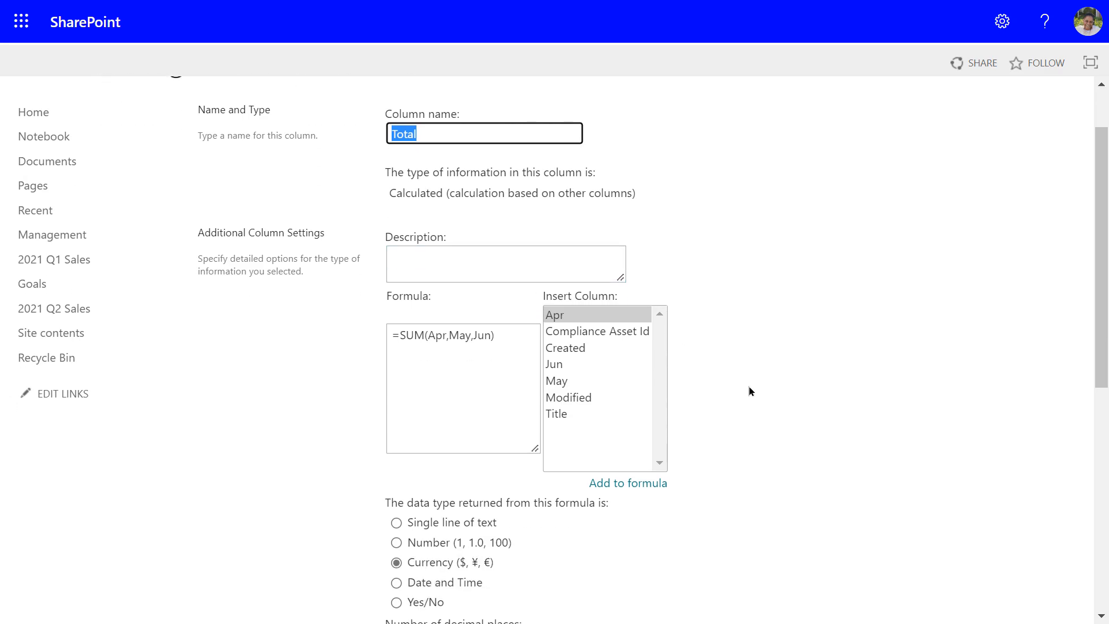
scroll(752, 392, down, 7)
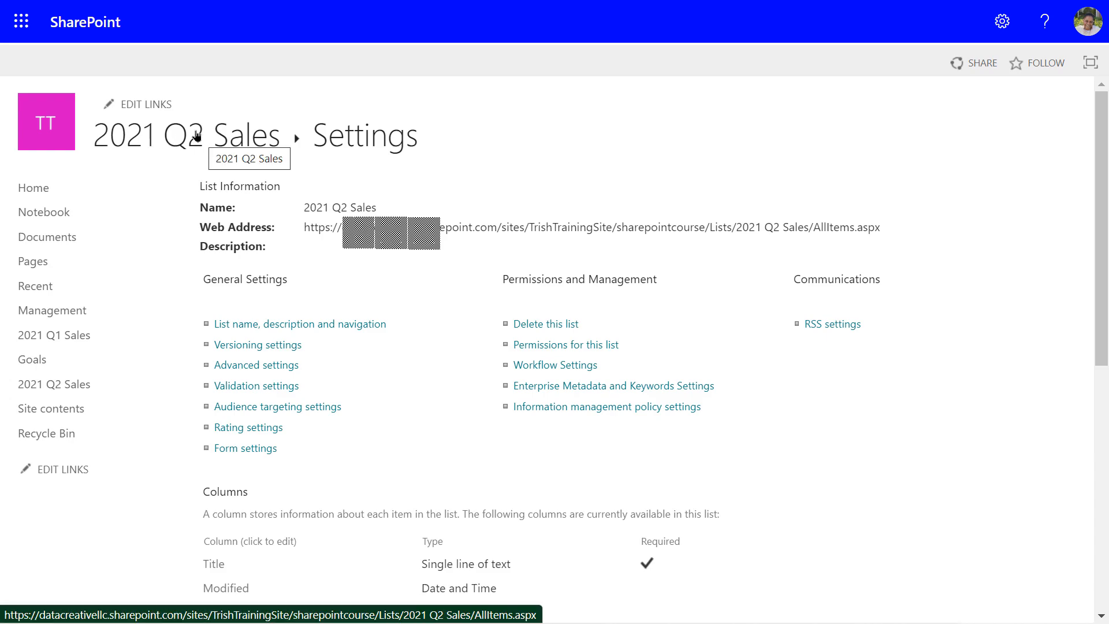
click(196, 135)
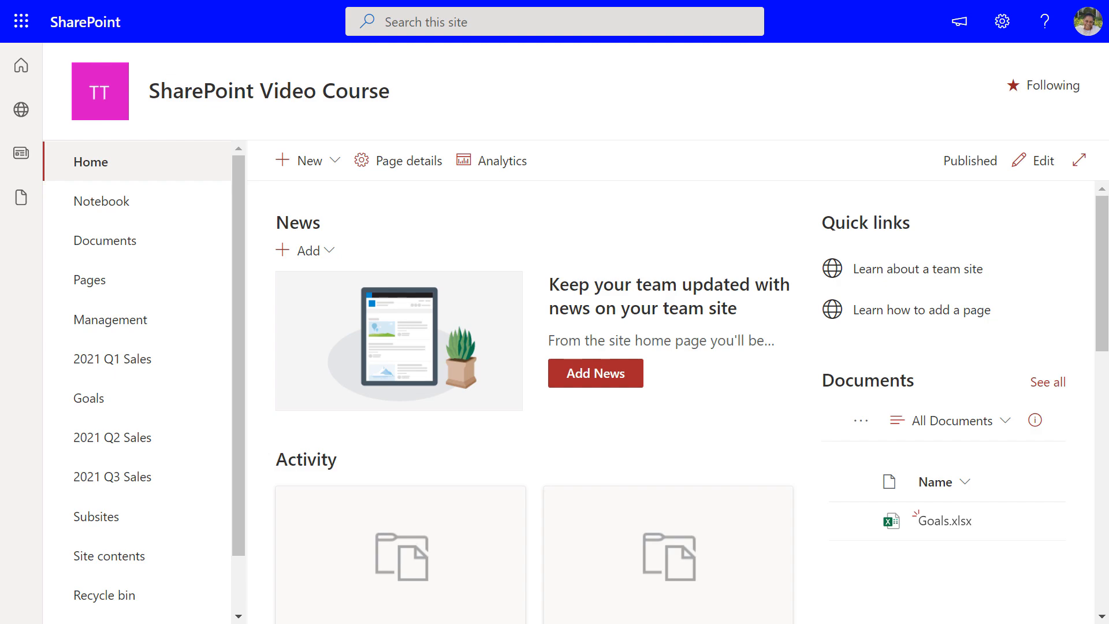
Start a new subsite titled "Office Remodel" with the URL name "remodel" and the Project Site template.
click(113, 560)
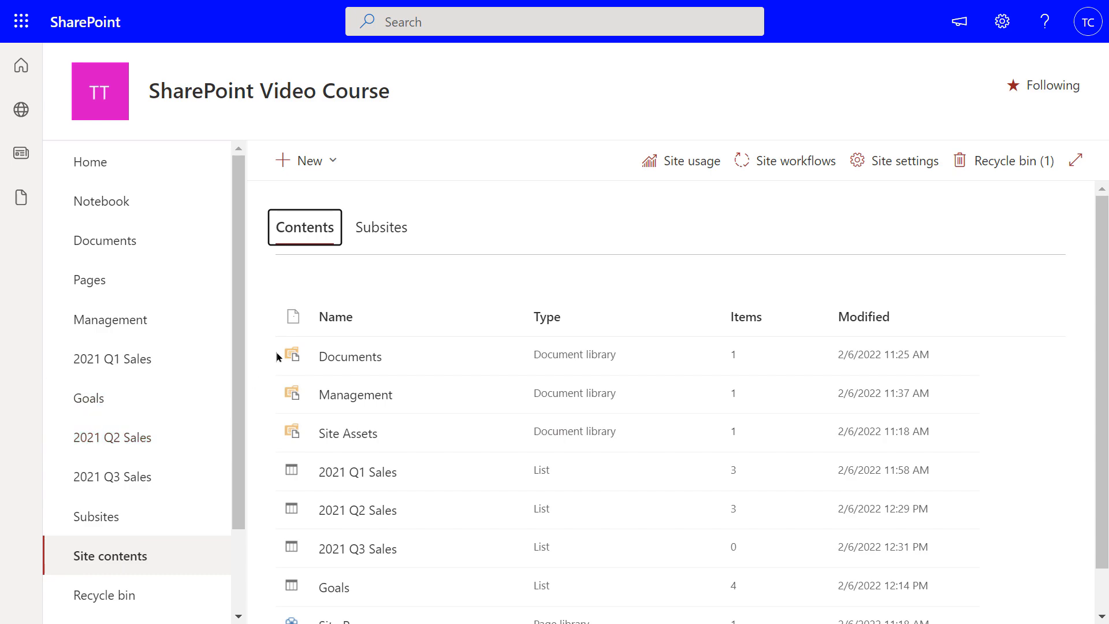
click(329, 162)
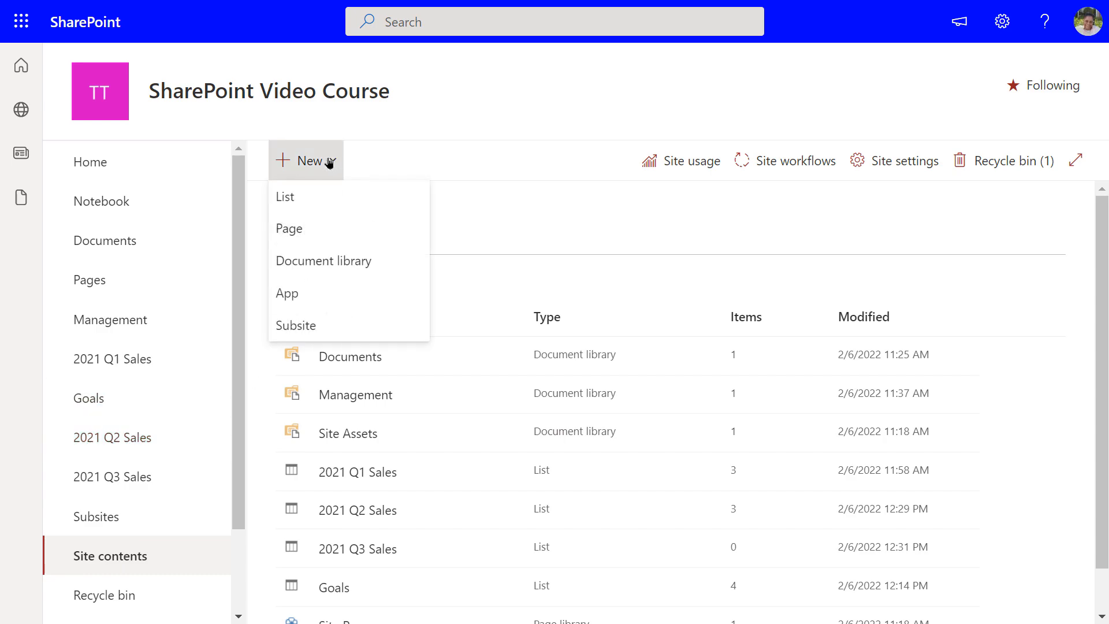
click(306, 329)
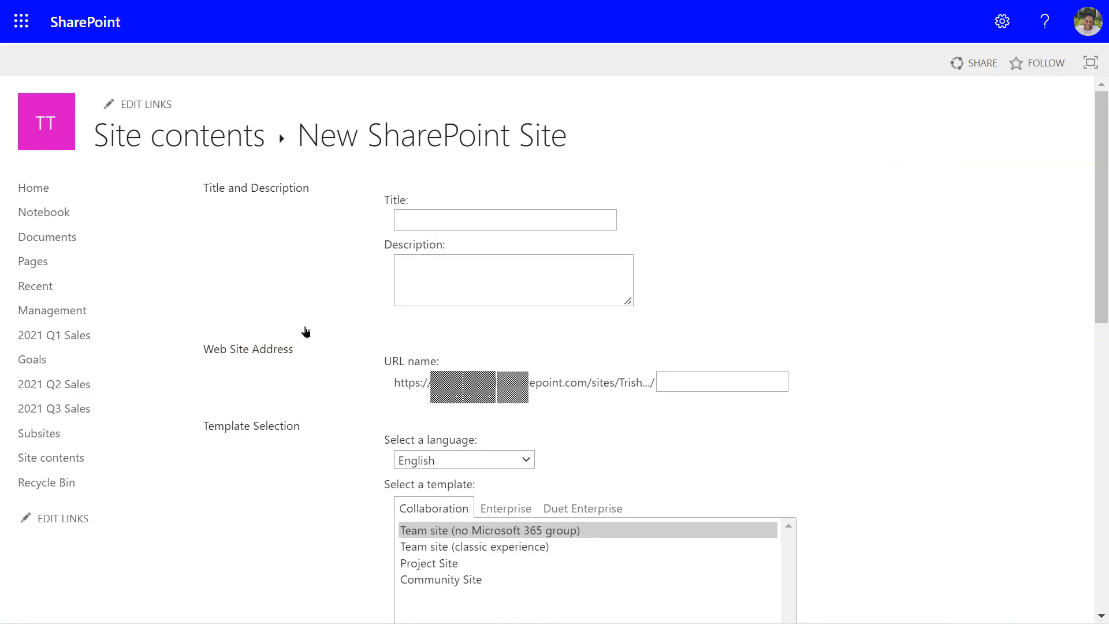
click(418, 219)
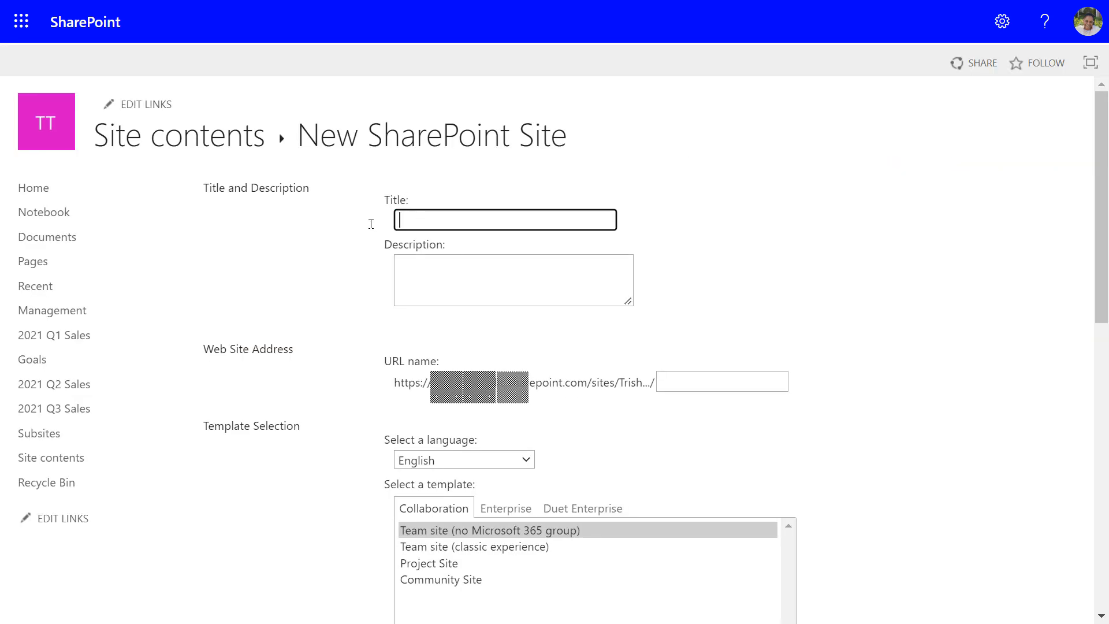
text(Office Remodel)
click(677, 380)
text(remodel)
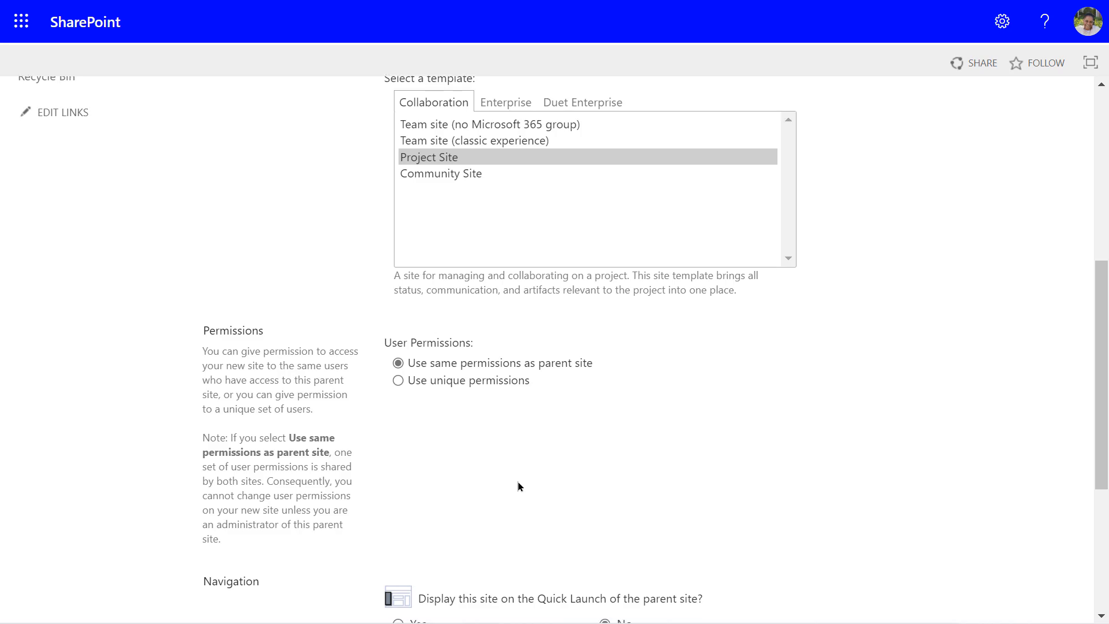
Display the new subsite on the parent's Quick Launch but not on its top link bar, and create it.
scroll(518, 486, down, 3)
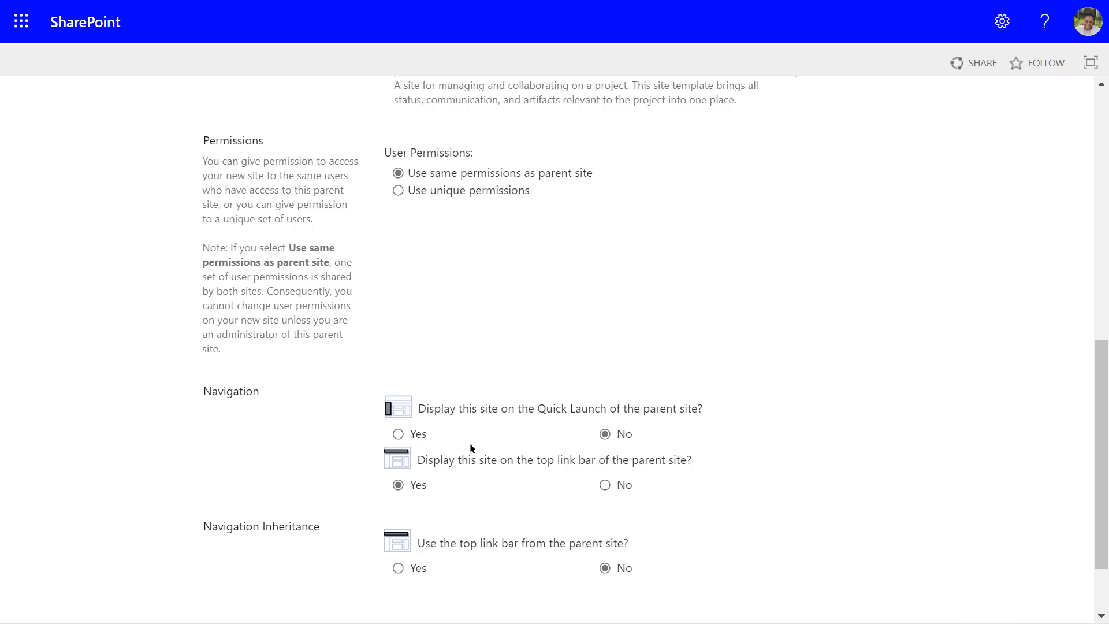
click(403, 432)
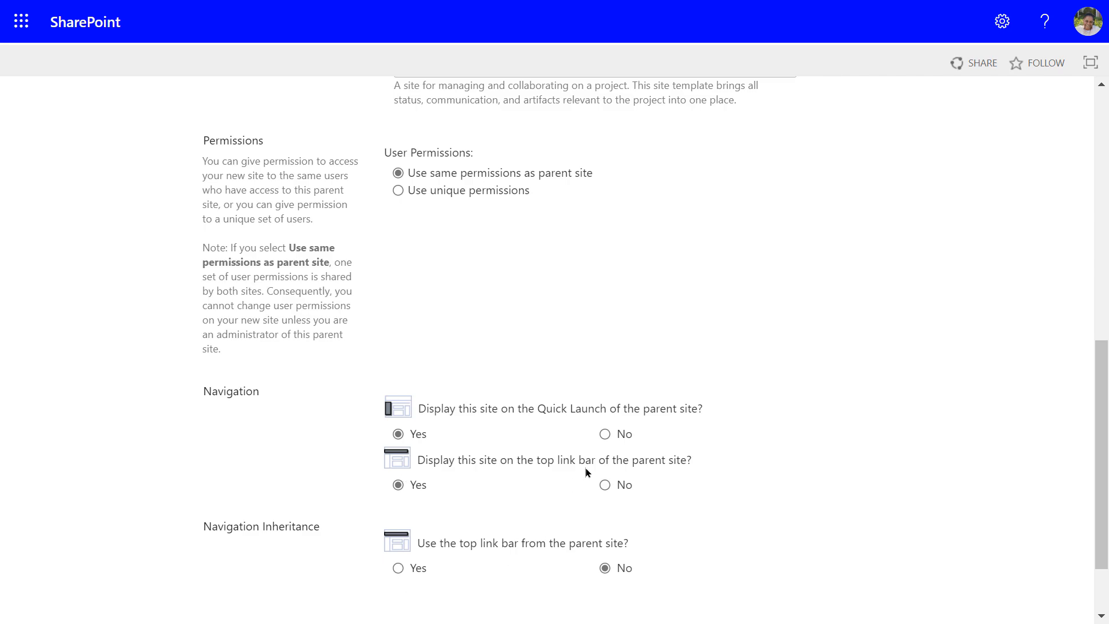
click(605, 487)
scroll(726, 503, down, 2)
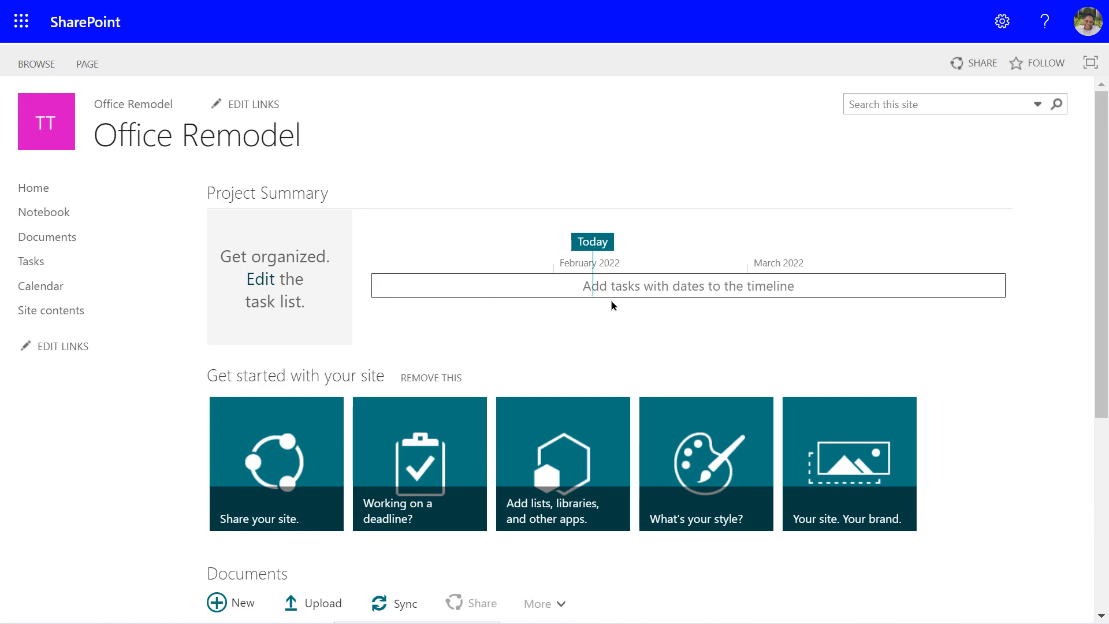
Remove the getting-started tiles from the Office Remodel home page and open its task list for editing.
scroll(612, 304, down, 1)
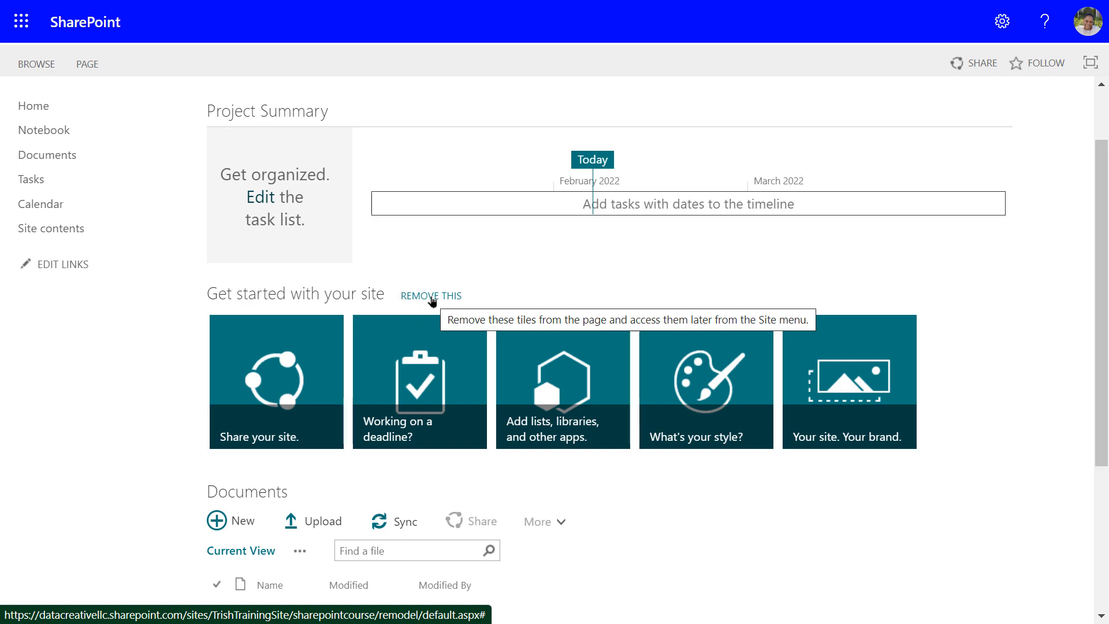
click(432, 297)
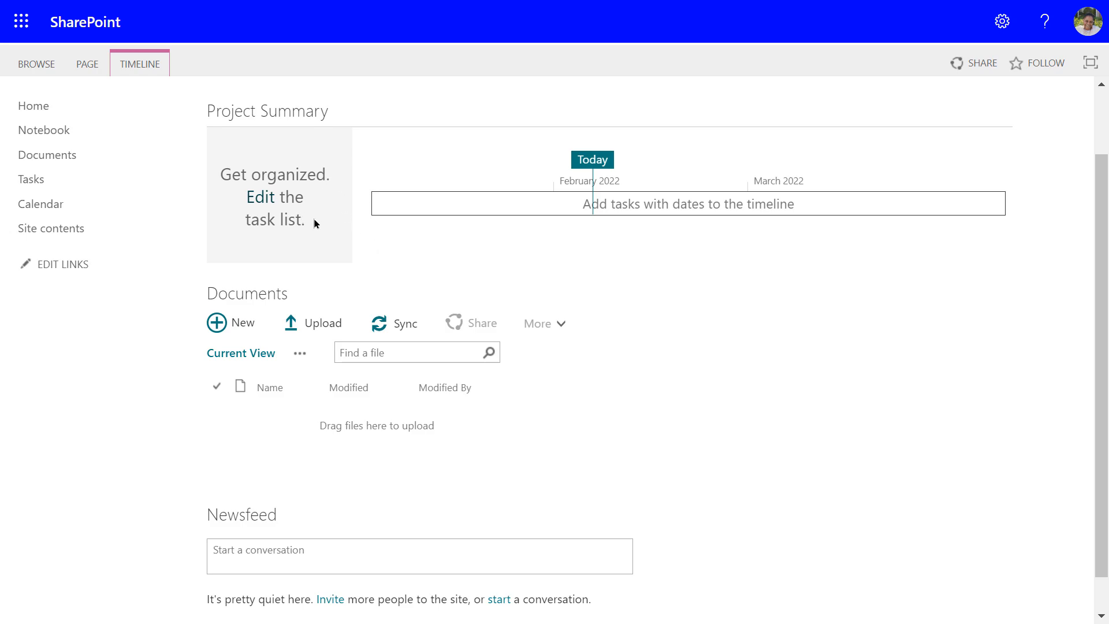
click(261, 198)
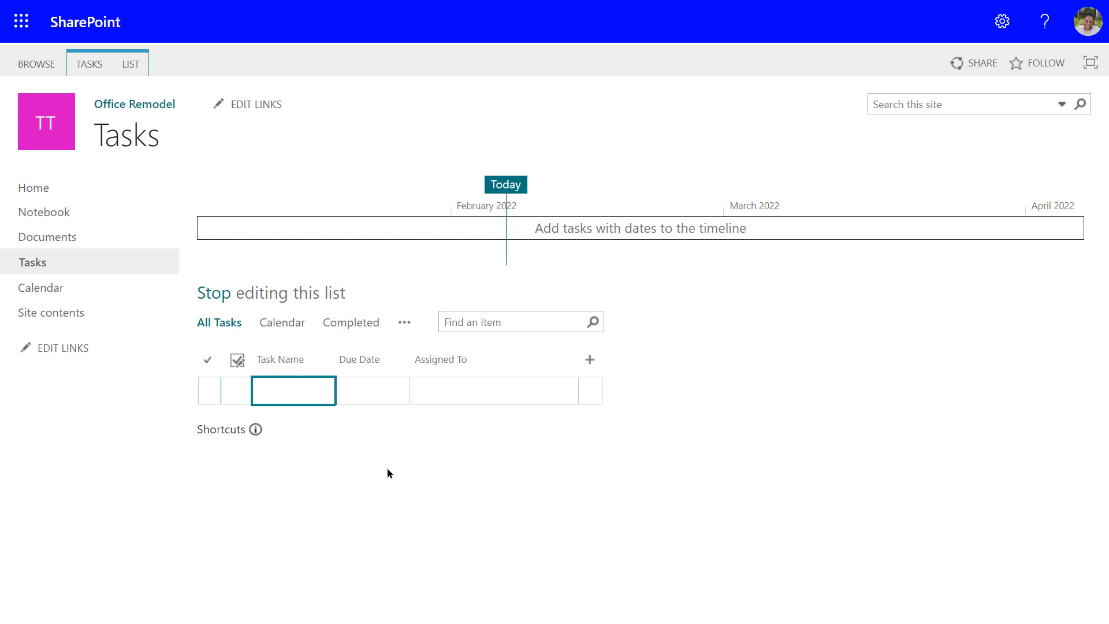
Add Task 1 with the due date 3/1/22 to the task list and dismiss the timeline notice.
text(Ta)
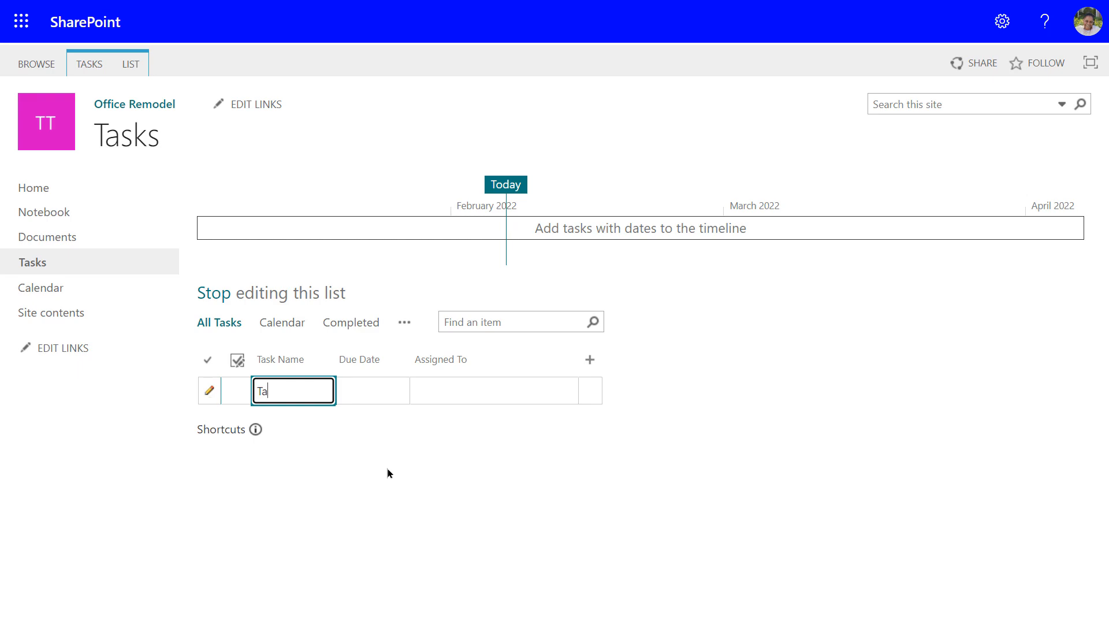
text(sk 1)
key(Tab)
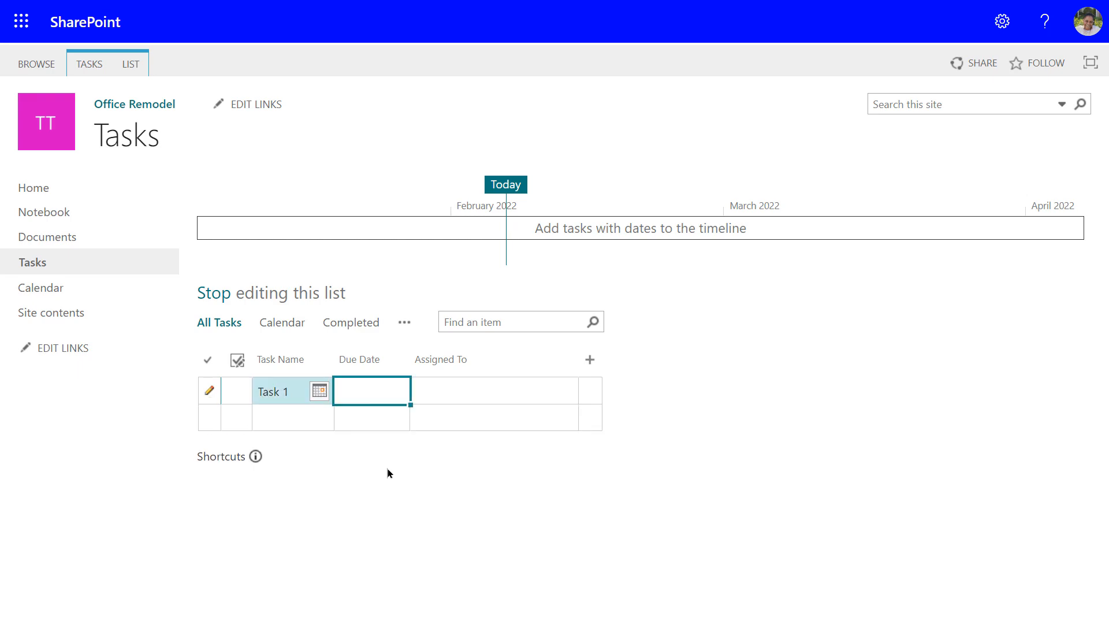
text(3/1)
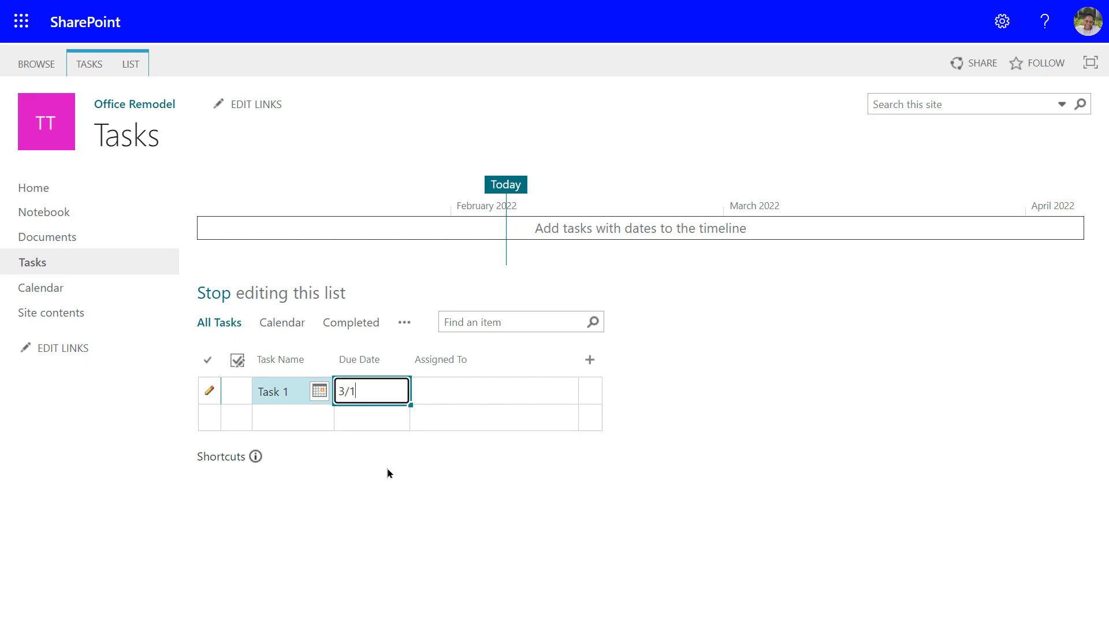
key(Tab)
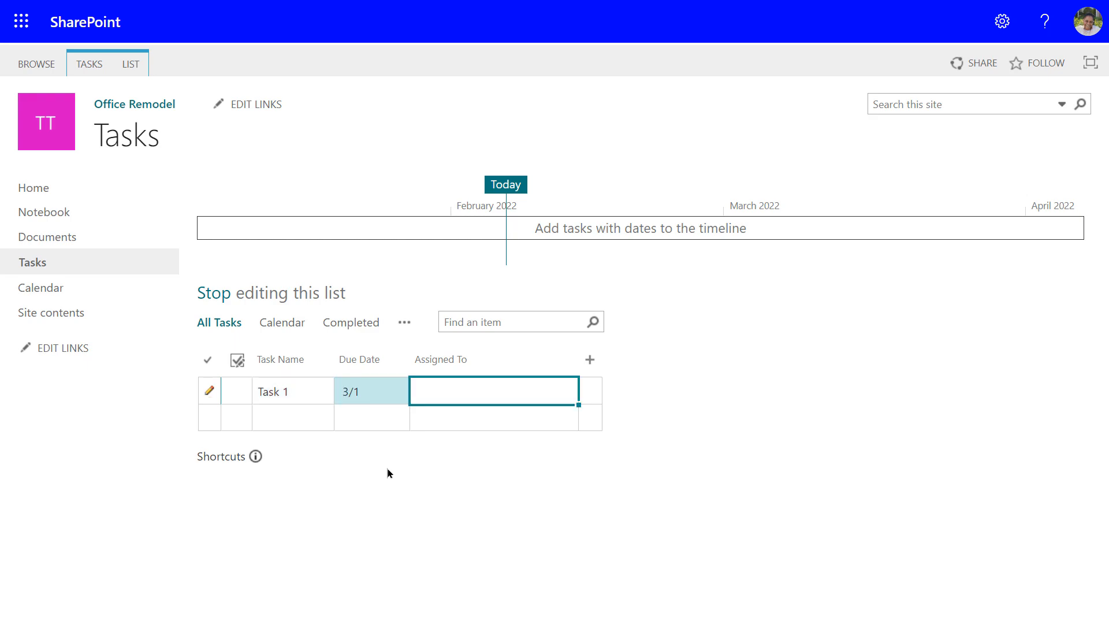
click(376, 392)
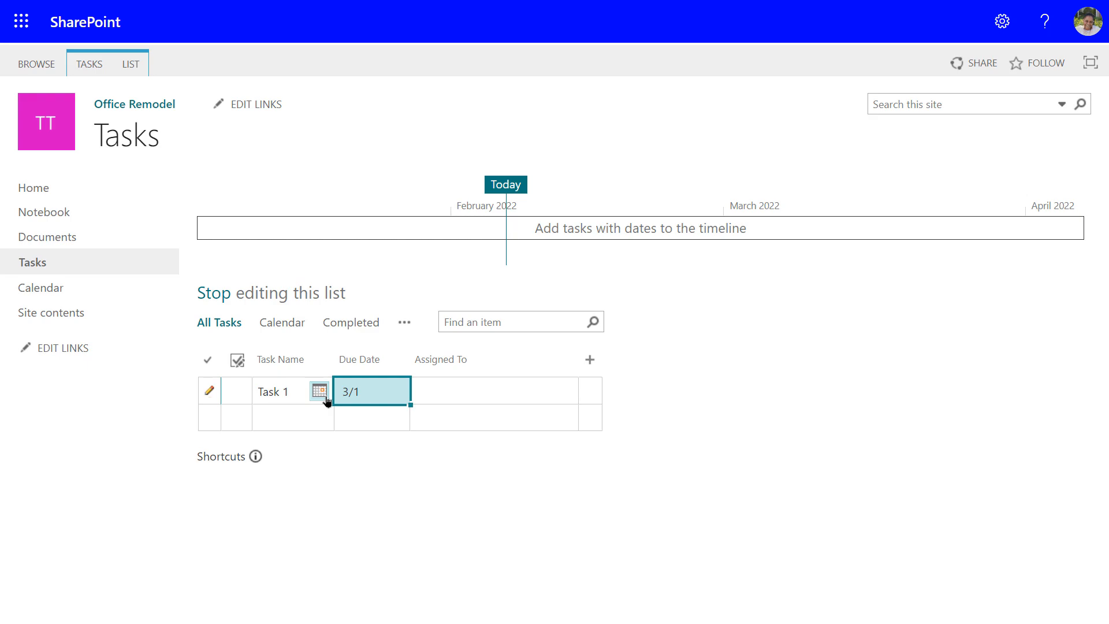
click(368, 391)
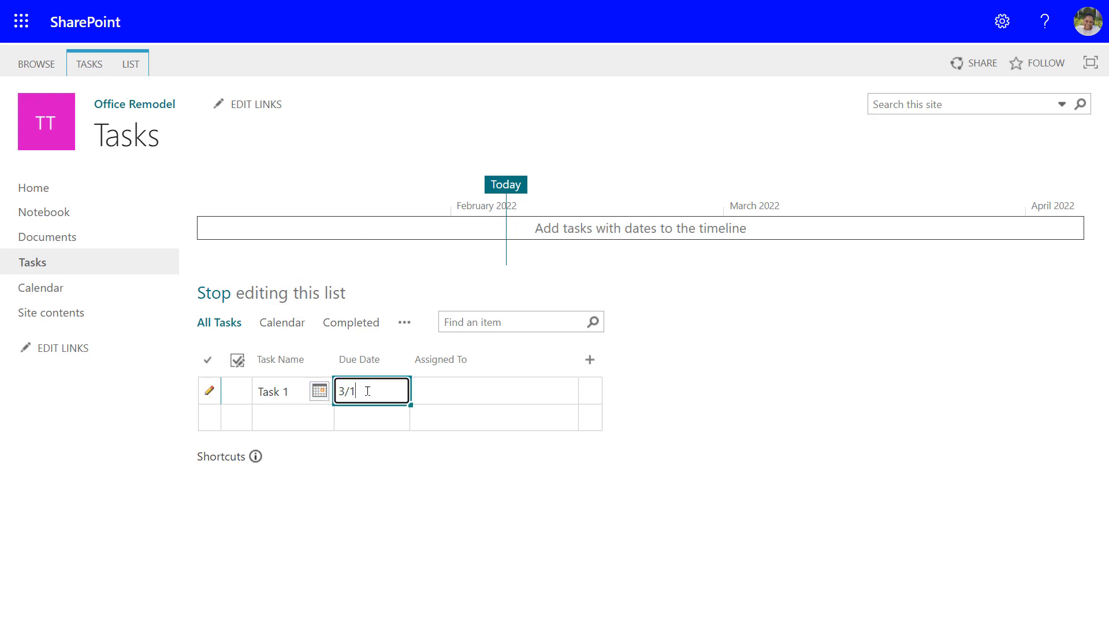
text(/22)
key(Tab)
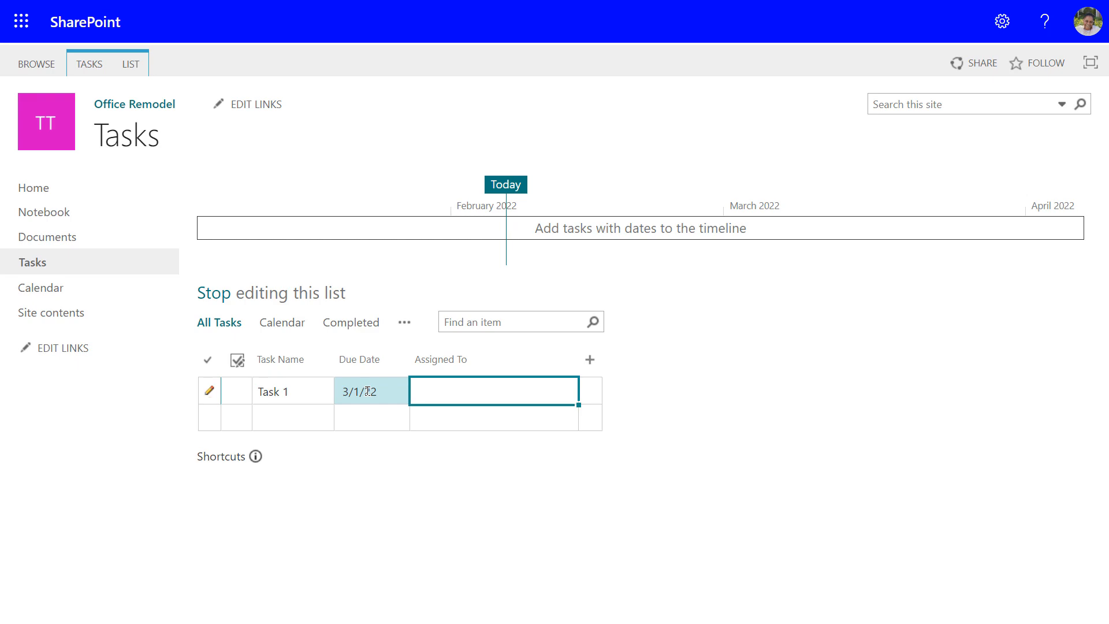
key(Tab)
key(Tab)
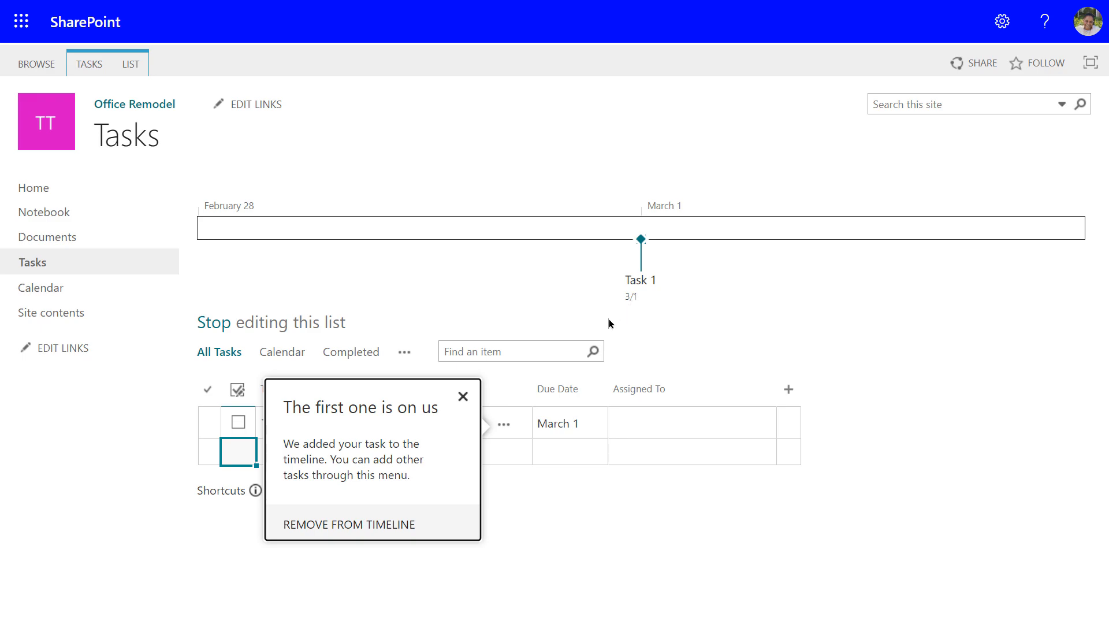
click(463, 398)
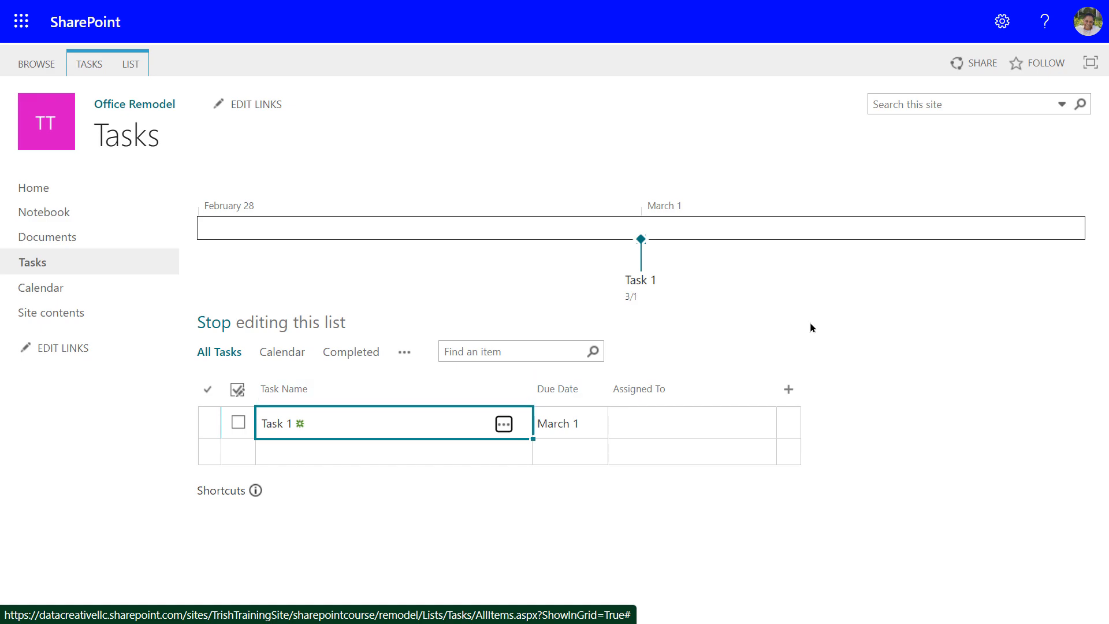
Add Task 2 with the due date 3/7/22 in the next row of the task list.
key(Tab)
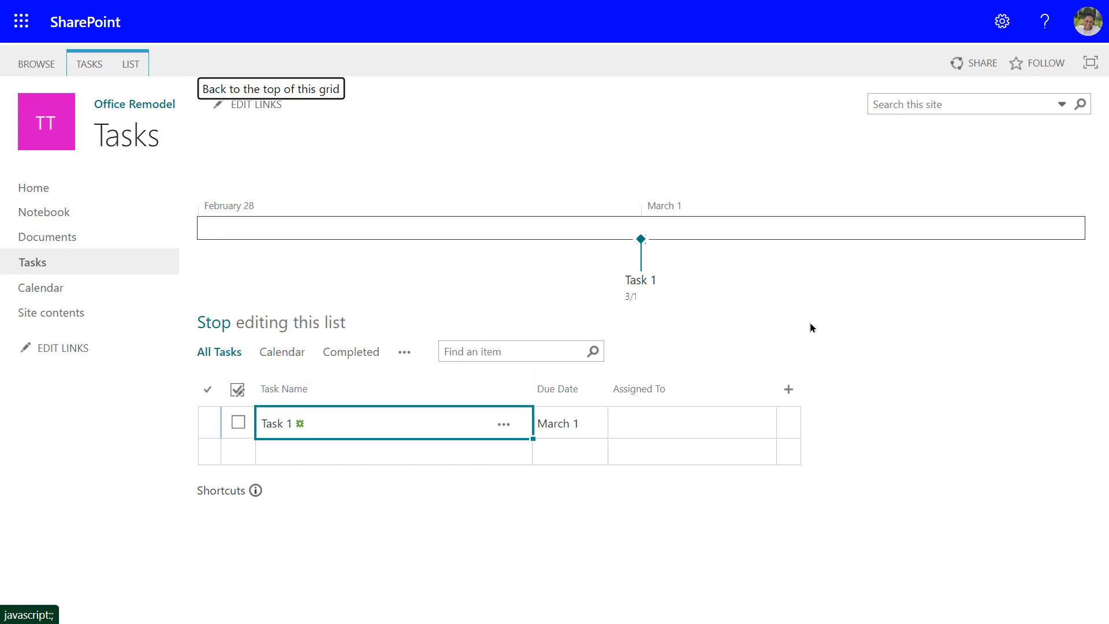
click(629, 428)
key(Tab)
key(Tab)
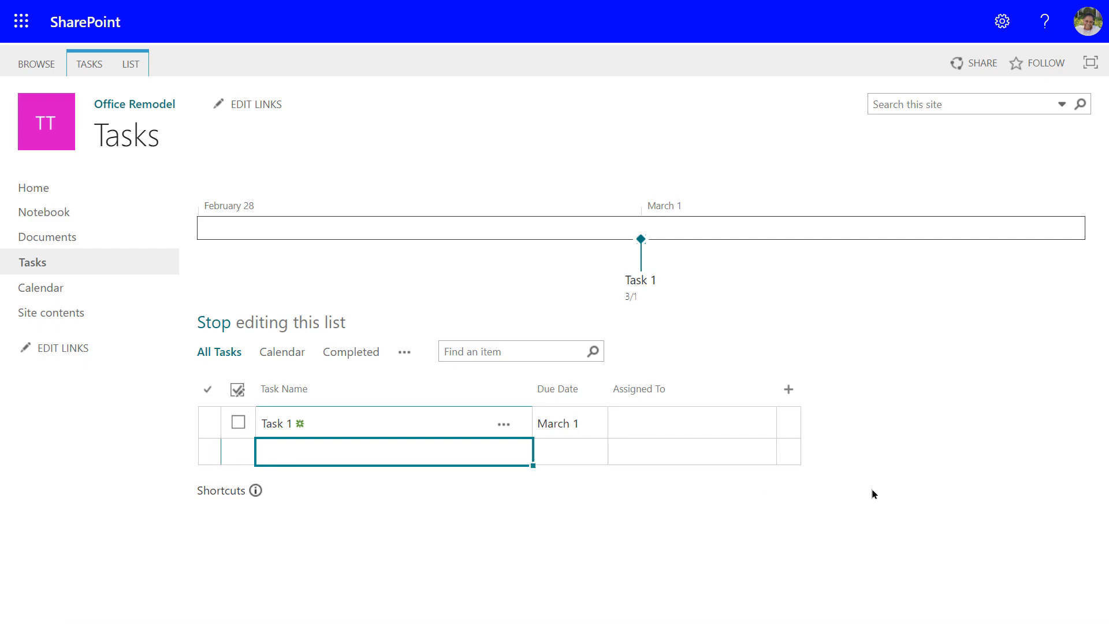
text(Task 2)
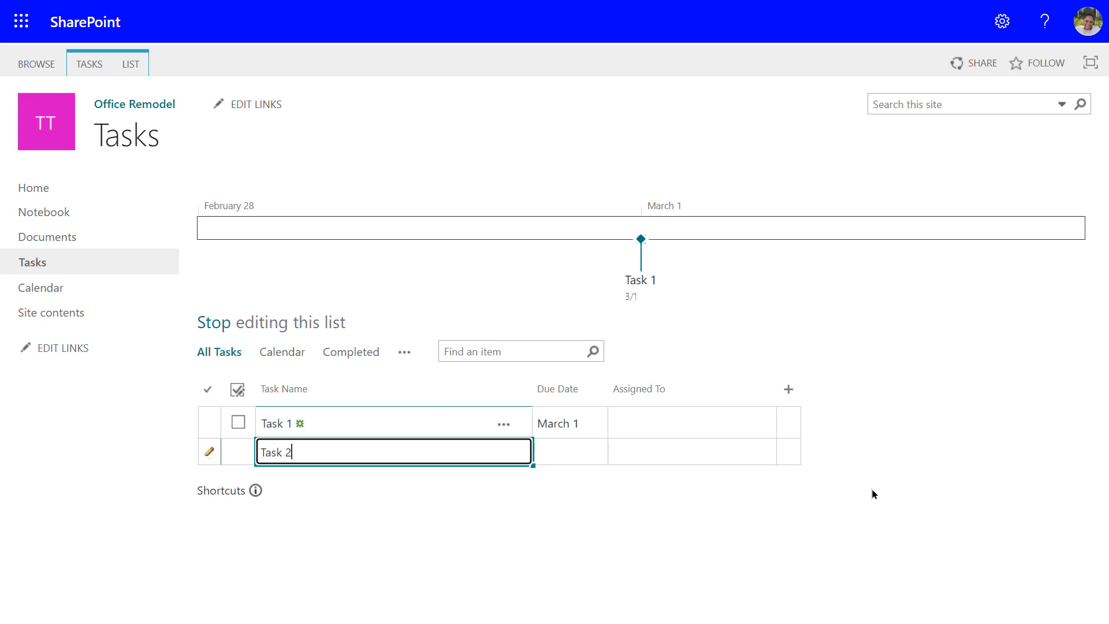
key(Tab)
text(3/)
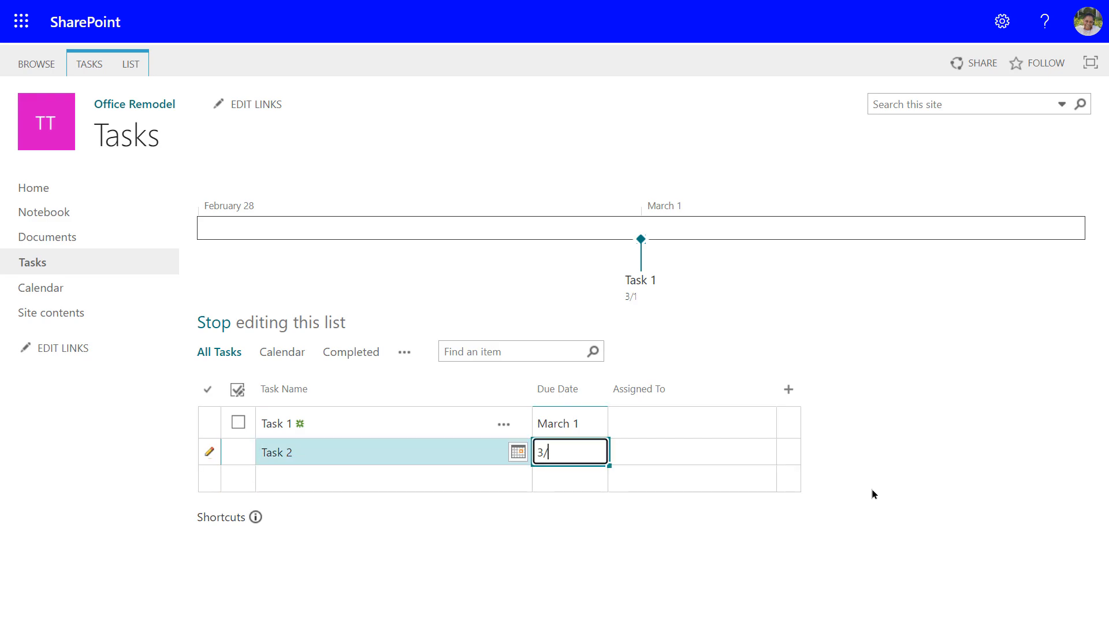
text(7/22)
key(Tab)
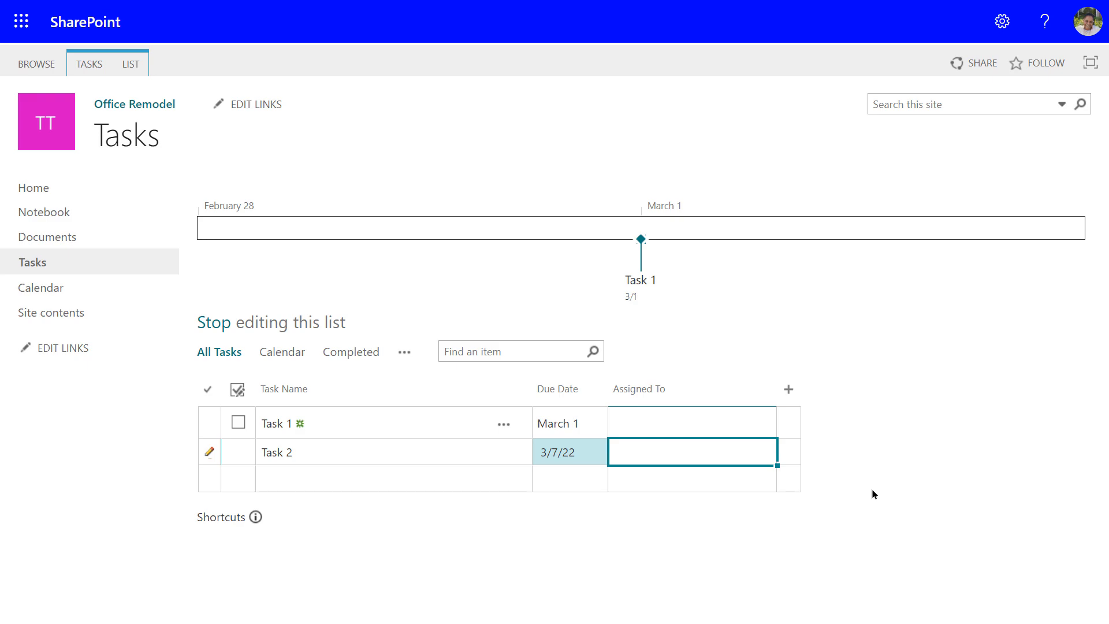
key(Tab)
key(Tab)
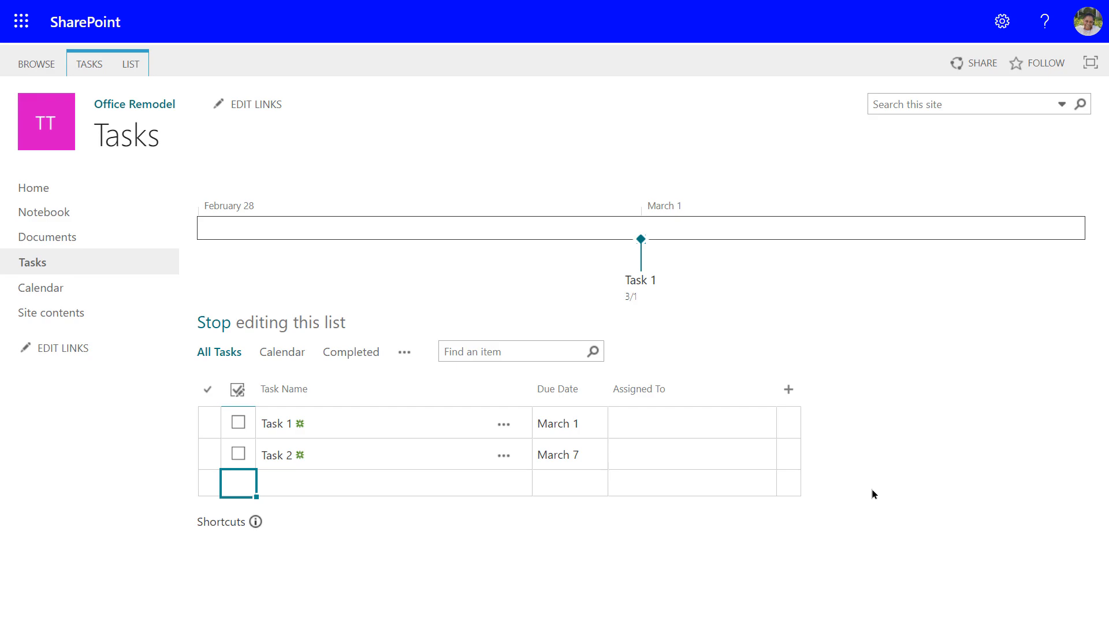
Add three more tasks: Task 3 due 3/8/22, Task 4 due March 10 and Task 5 due March 14.
key(Right)
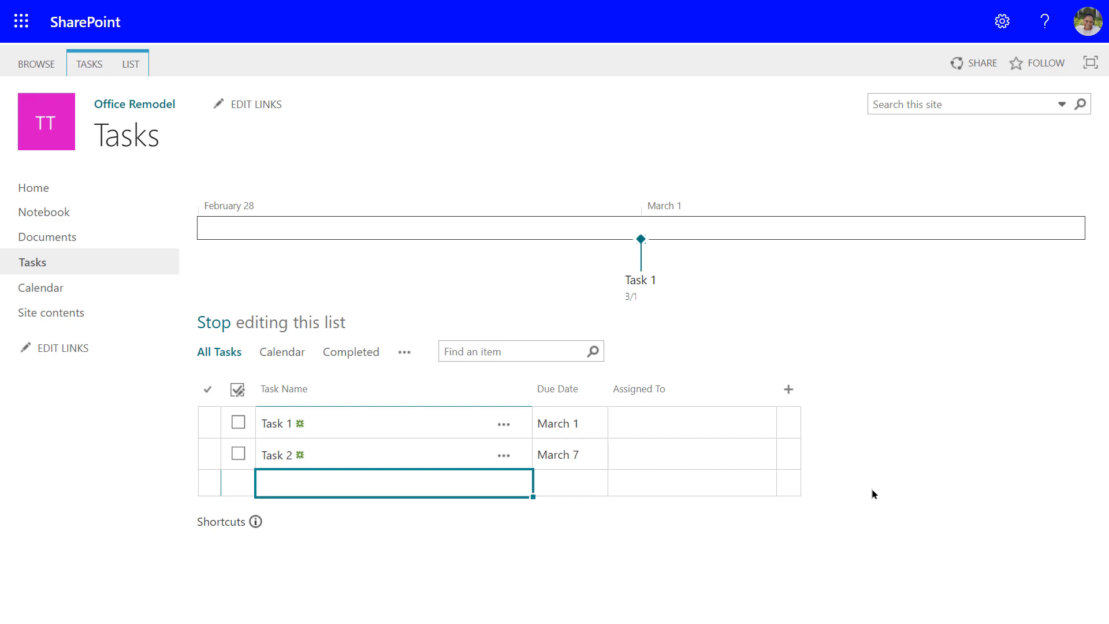
text(Task 3)
key(Tab)
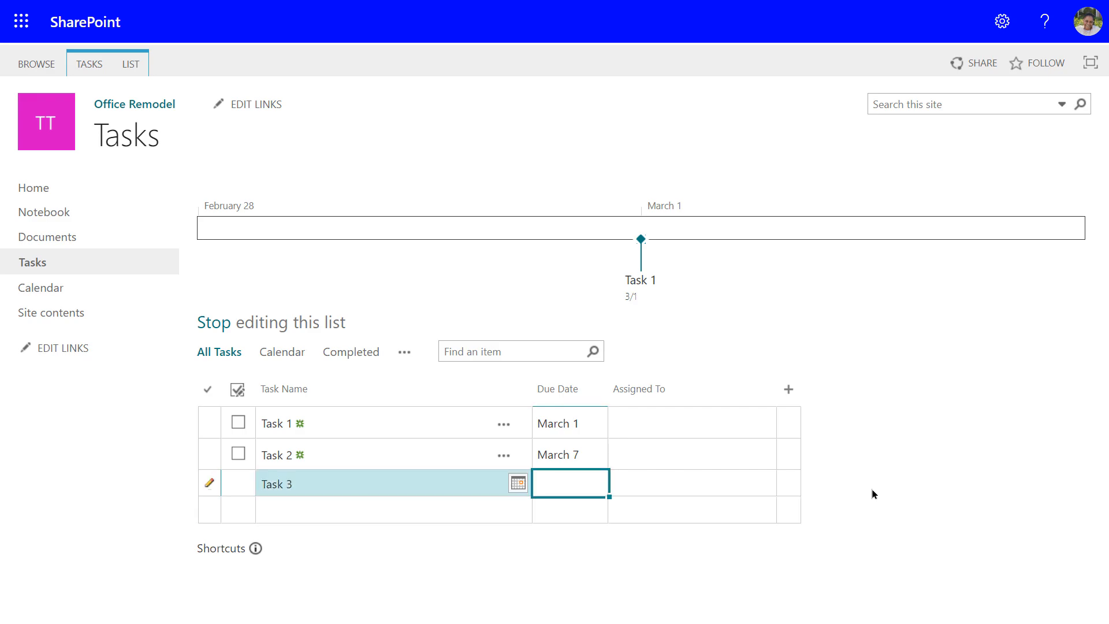
text(3/8/22)
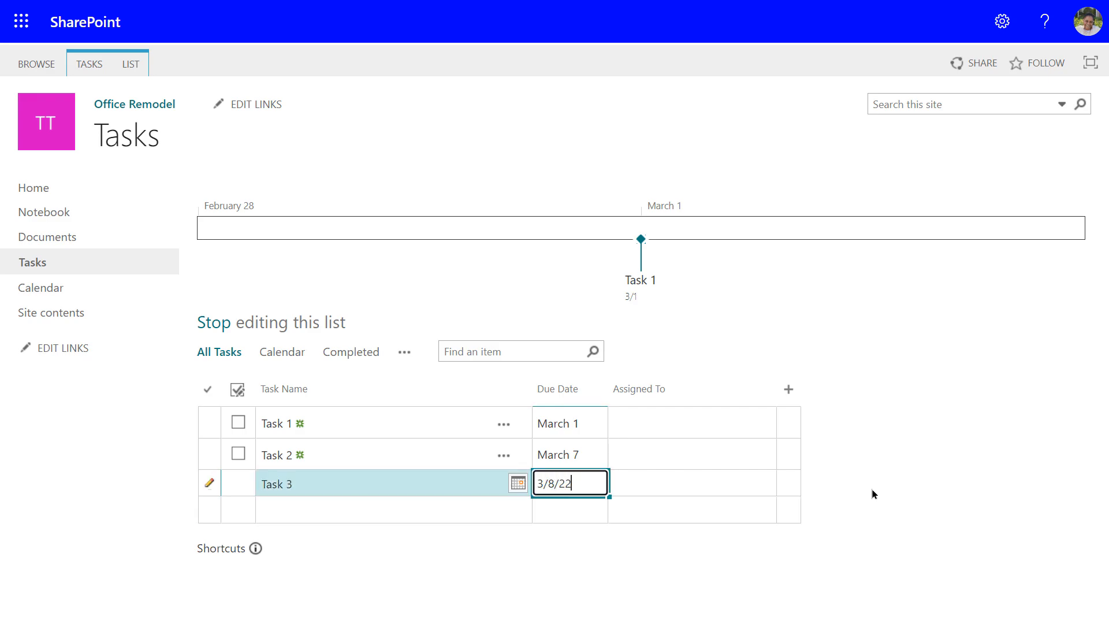
key(Tab)
key(Return)
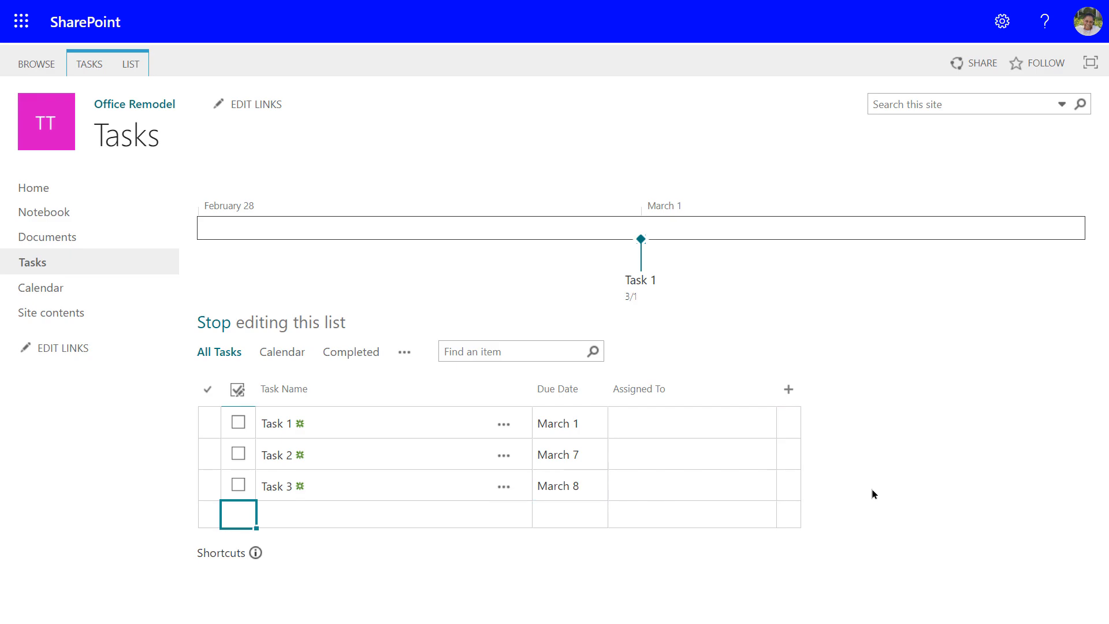
key(Tab)
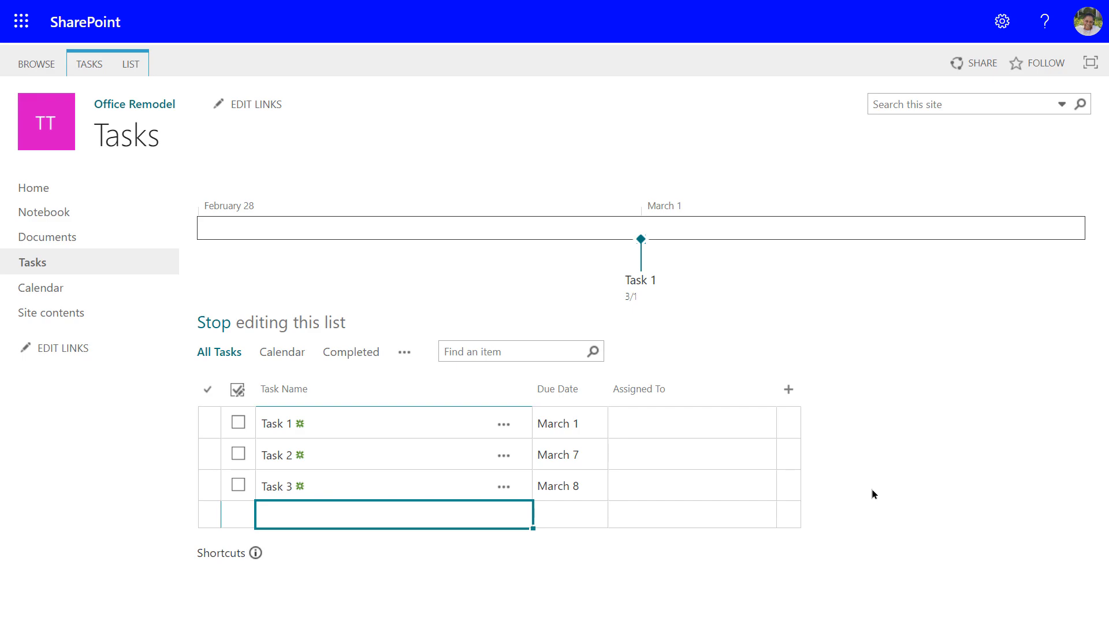
text(Task 4	March 10 Task 5	March 14)
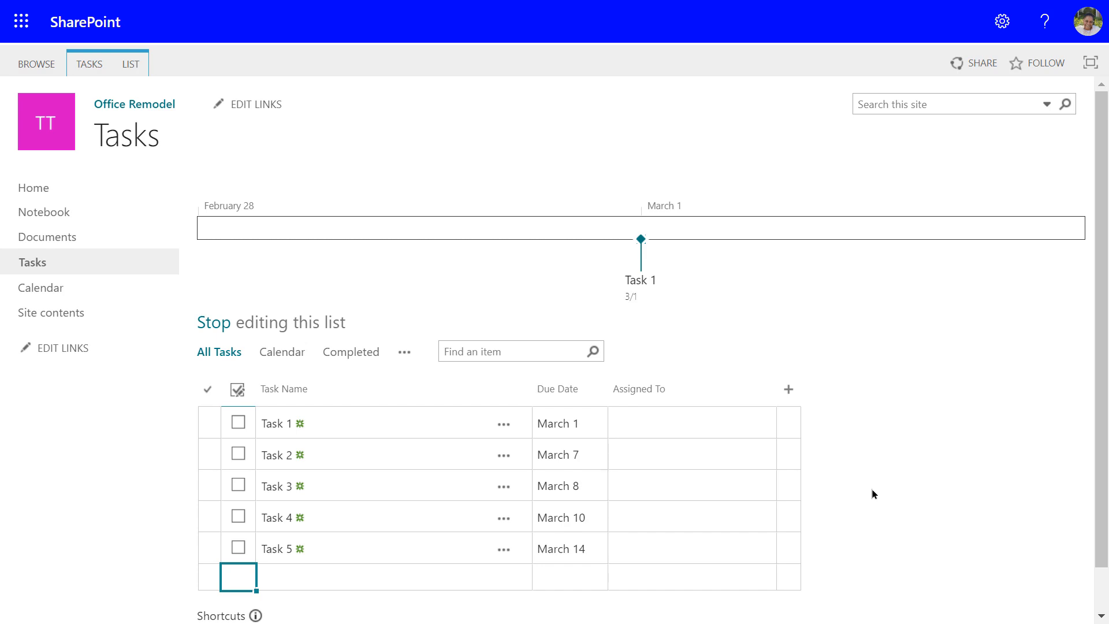
Add Tasks 2 through 5 to the timeline and stop editing the list.
click(503, 457)
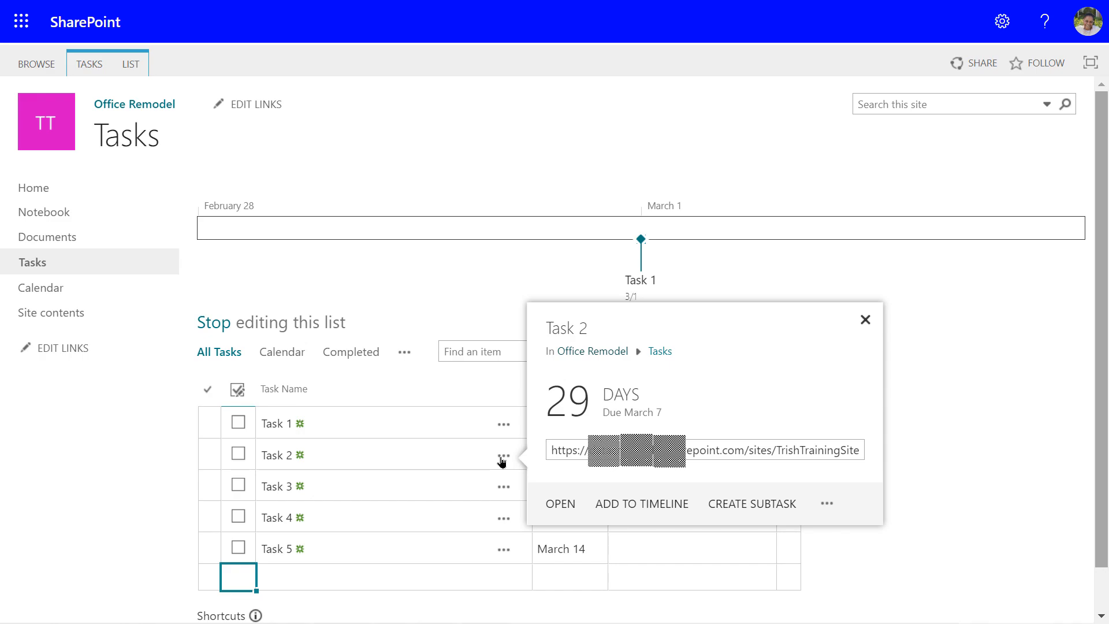
click(502, 461)
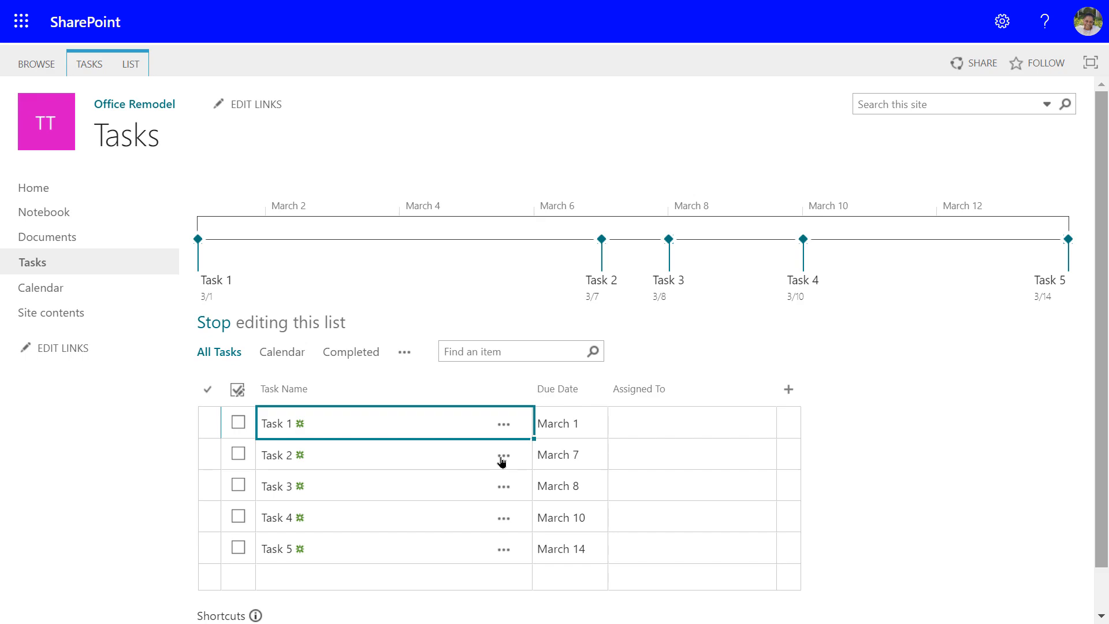
click(222, 325)
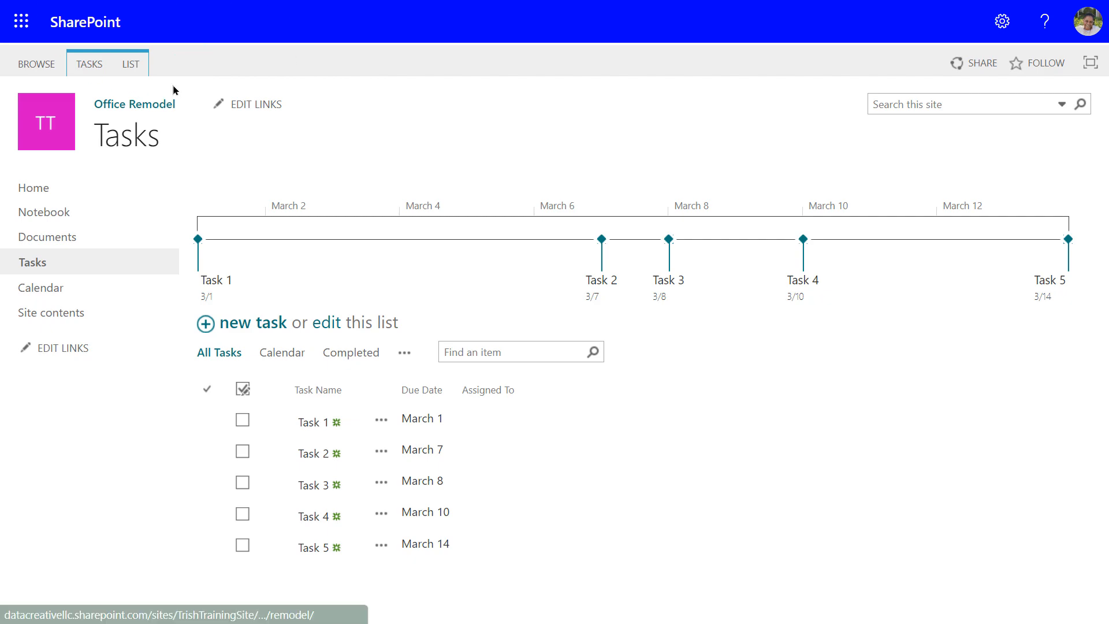
click(131, 64)
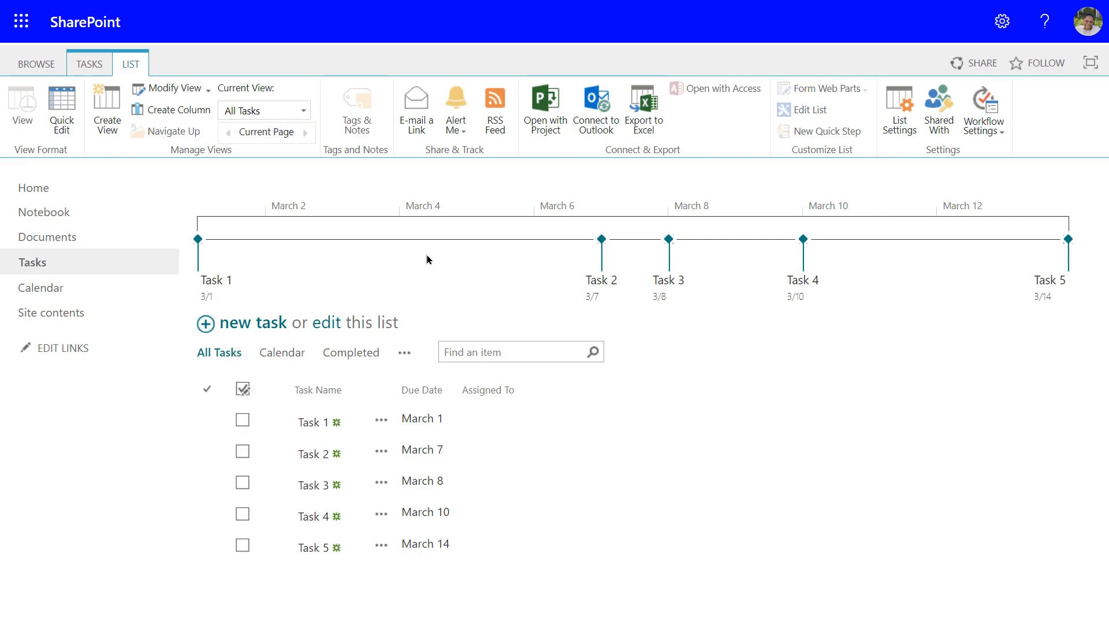
click(89, 64)
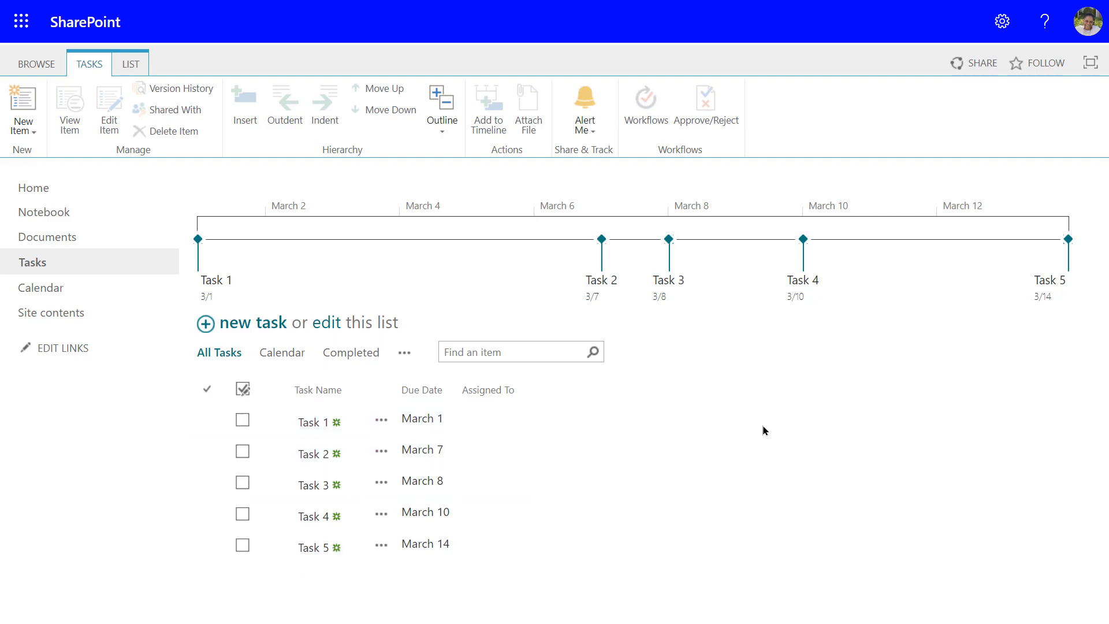
click(90, 66)
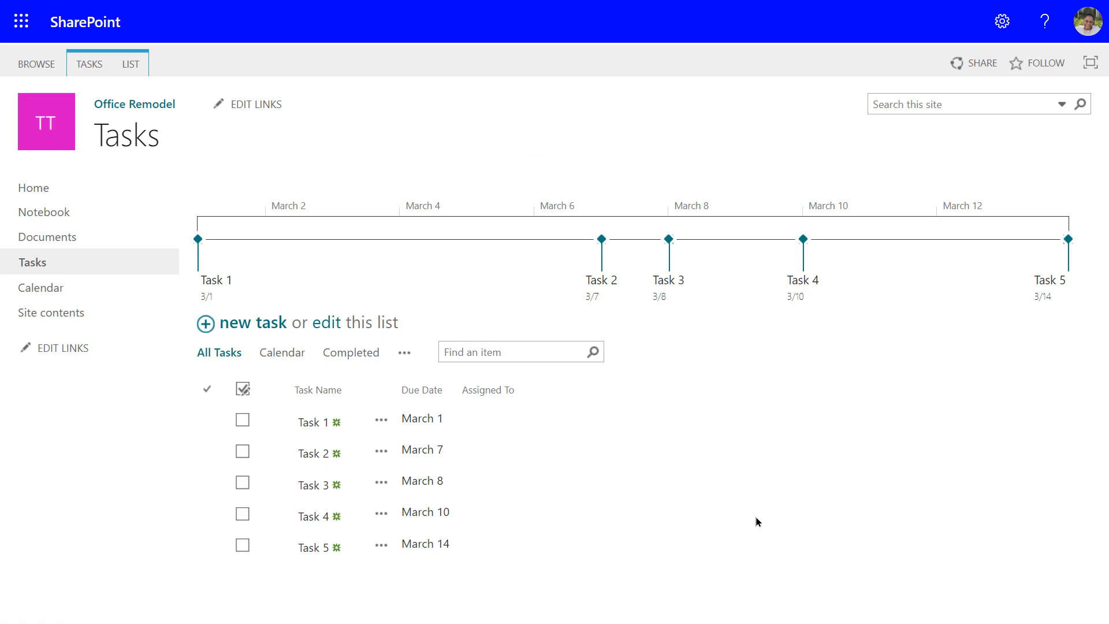
Show the start and finish dates on the project timeline, keeping the task dates displayed.
click(514, 234)
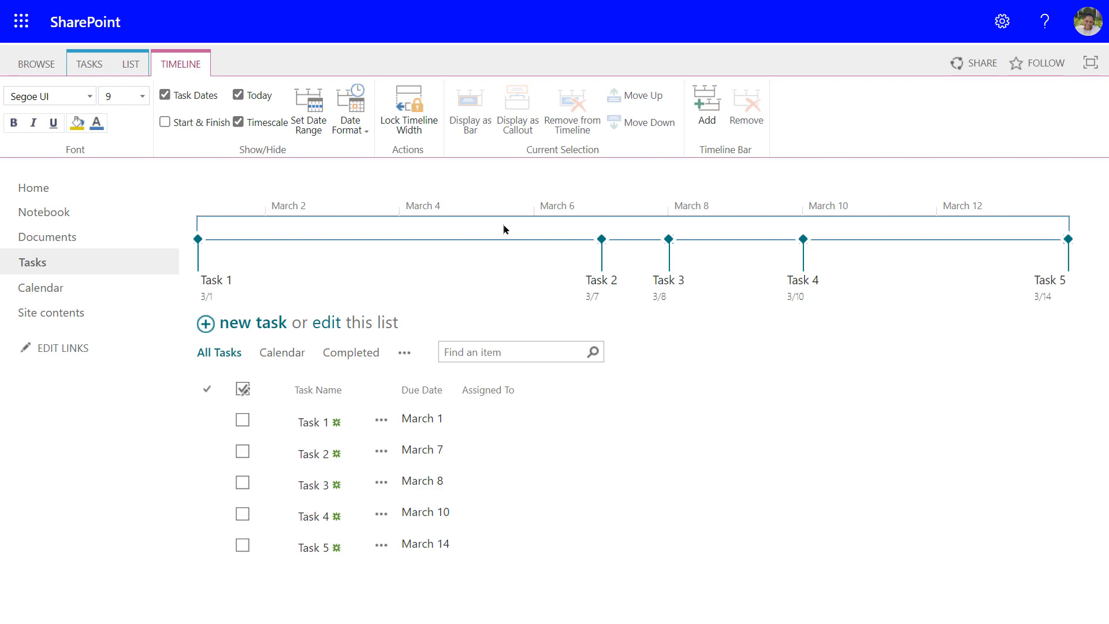
click(166, 96)
click(165, 96)
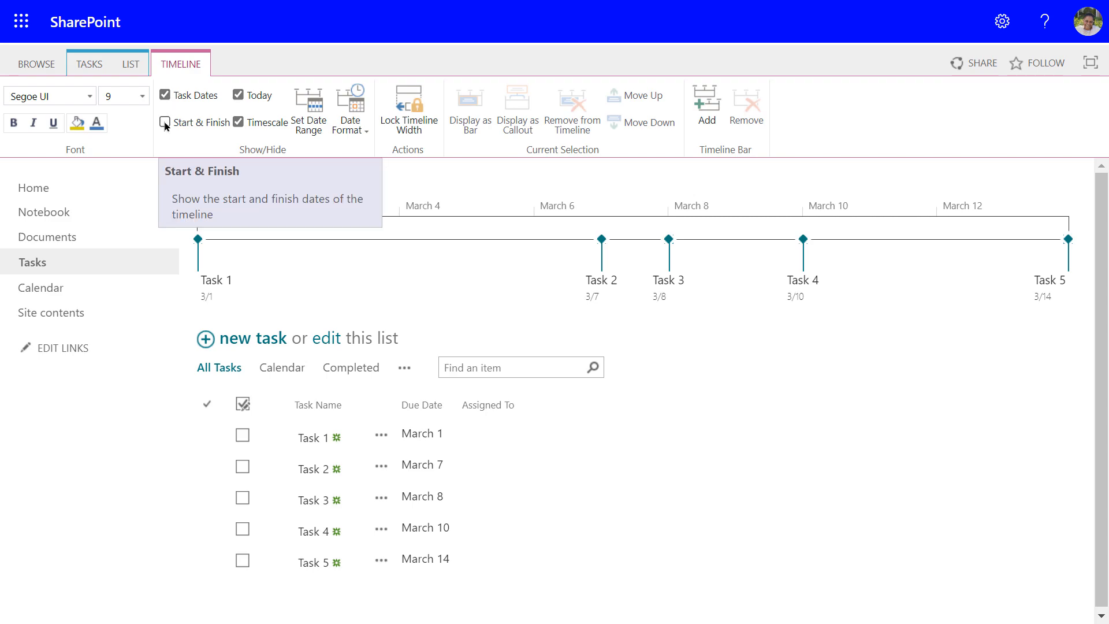
click(166, 123)
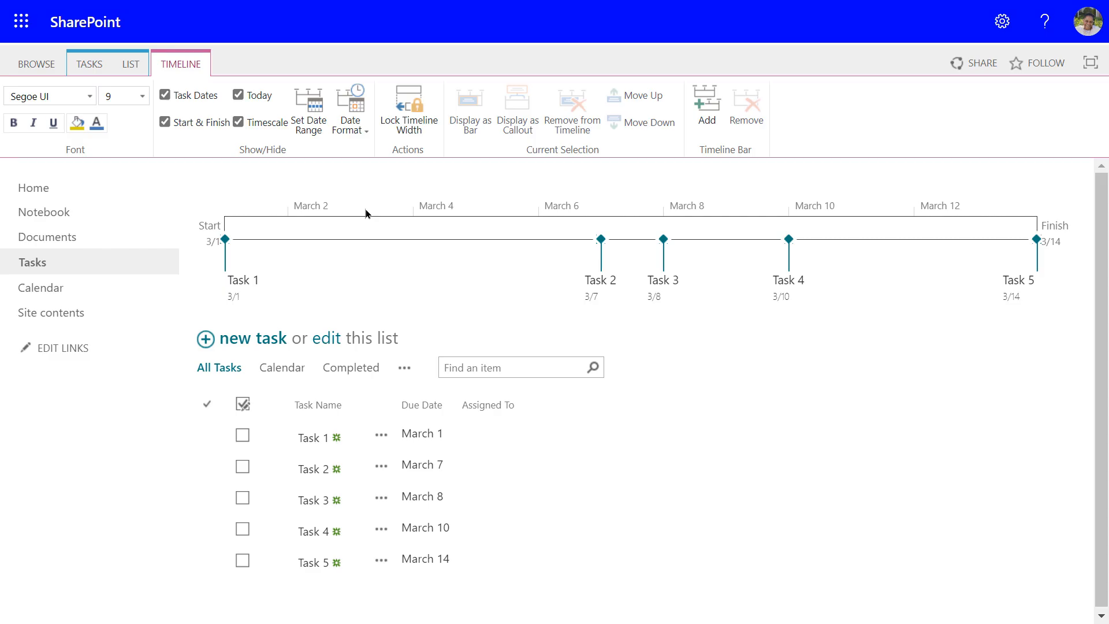
click(845, 376)
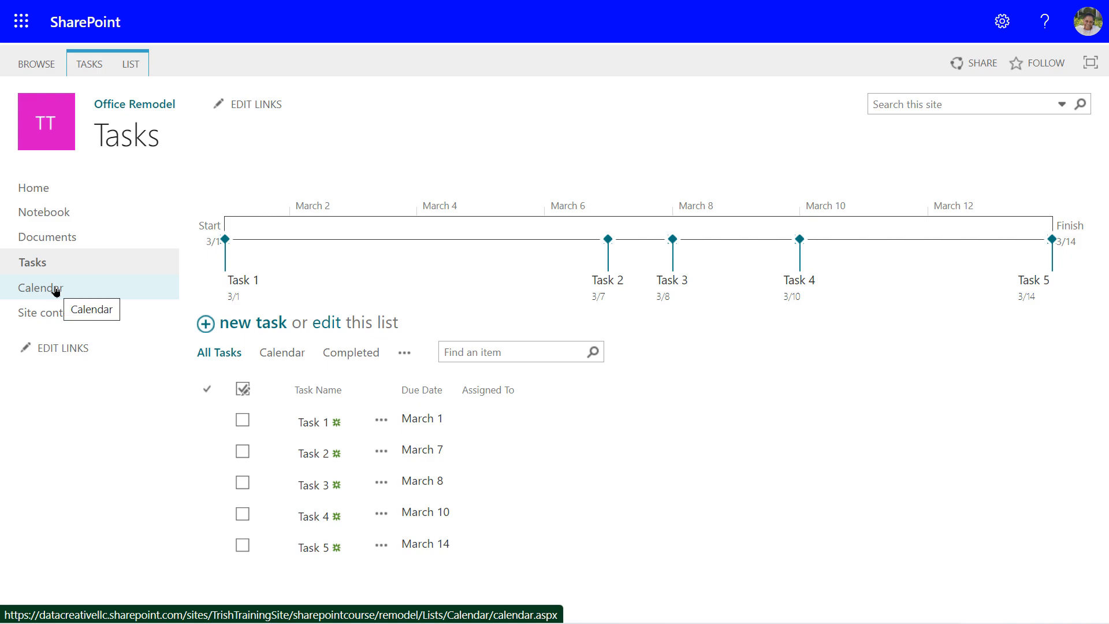
Examine the tasks in the list's calendar view for February and March 2022, and return to the task list.
click(282, 353)
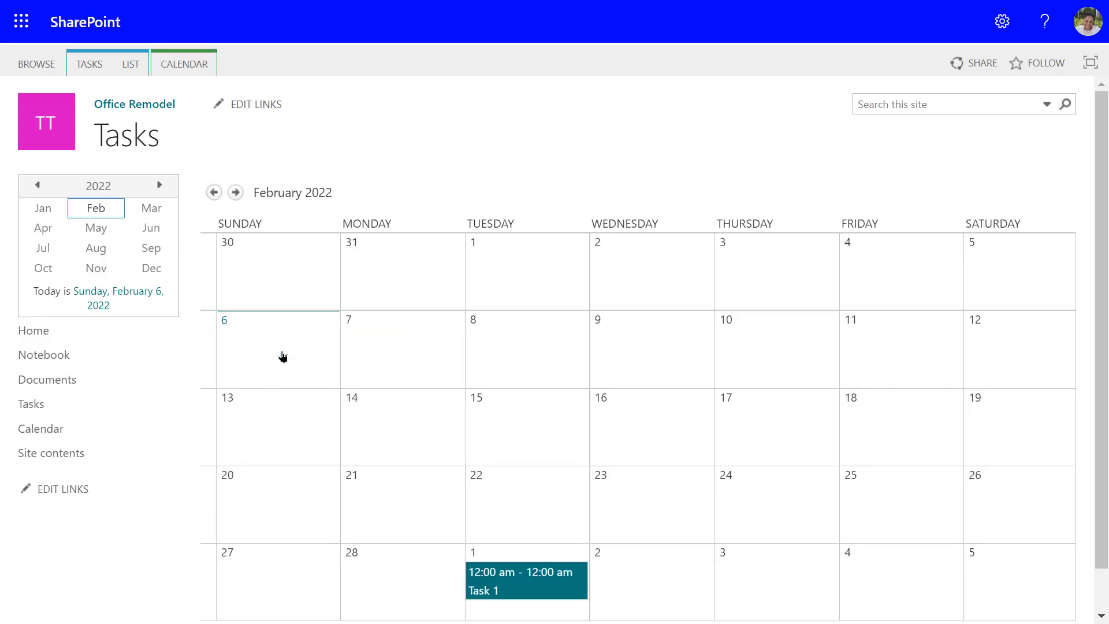
scroll(634, 364, down, 1)
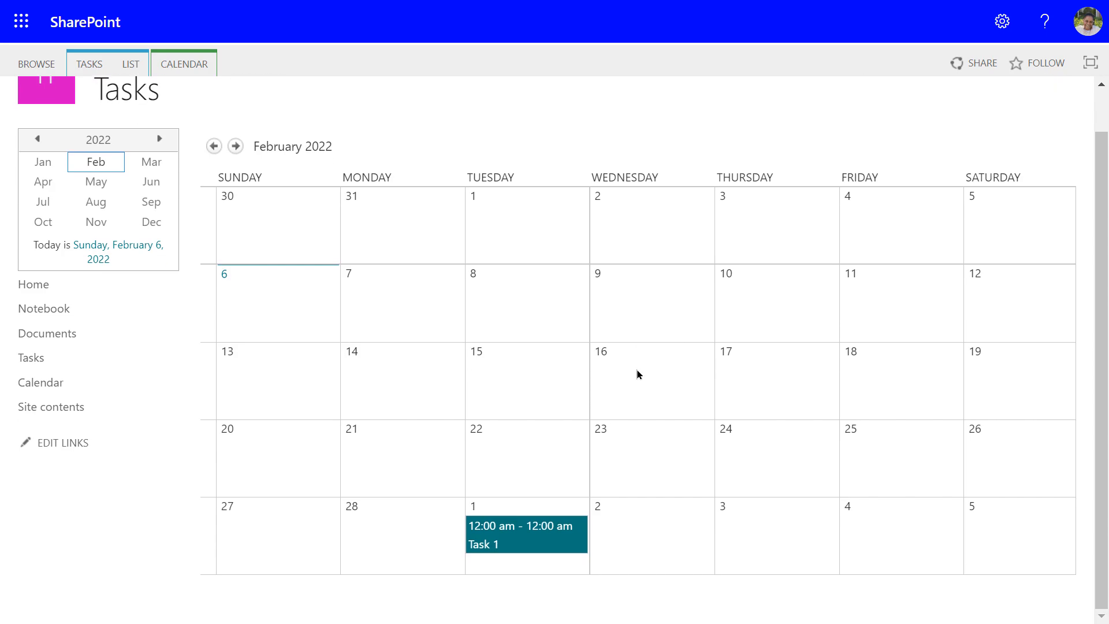
scroll(636, 375, up, 1)
scroll(636, 374, down, 1)
scroll(636, 374, up, 1)
scroll(543, 504, down, 1)
scroll(543, 506, up, 1)
click(237, 198)
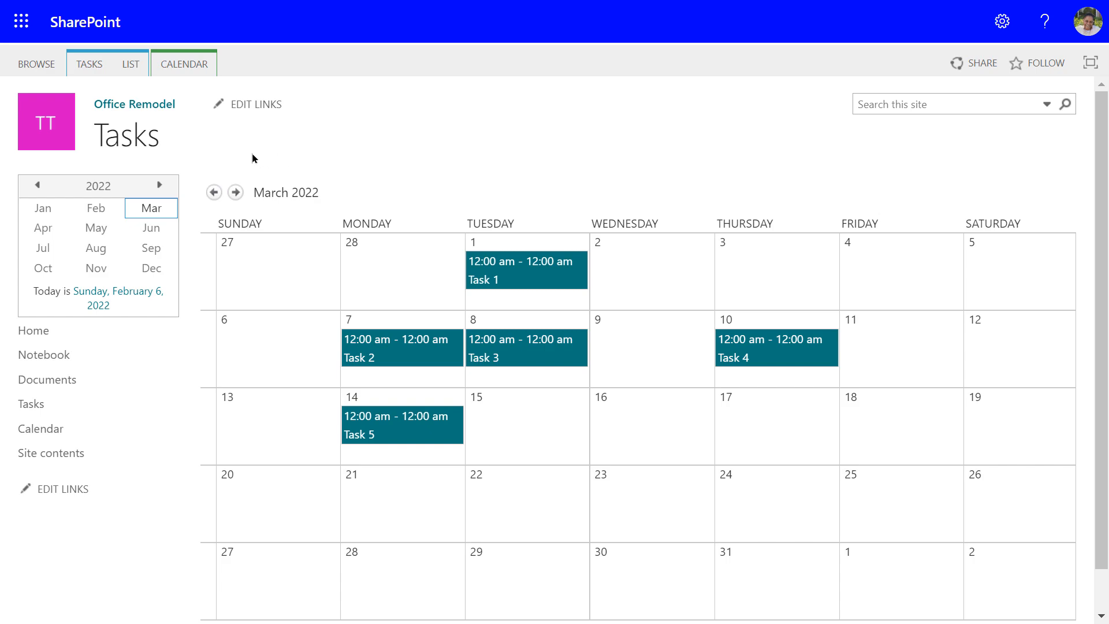
click(30, 409)
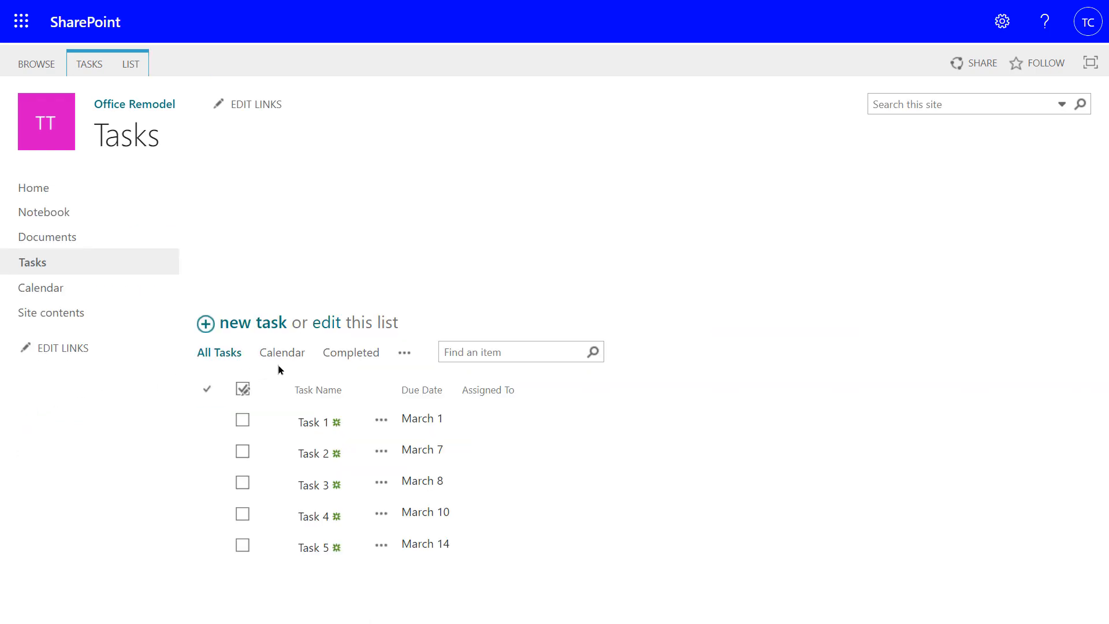
Check the completed tasks, switch the task list to the Gantt Chart view and widen its grid to show the Predecessors column.
click(350, 353)
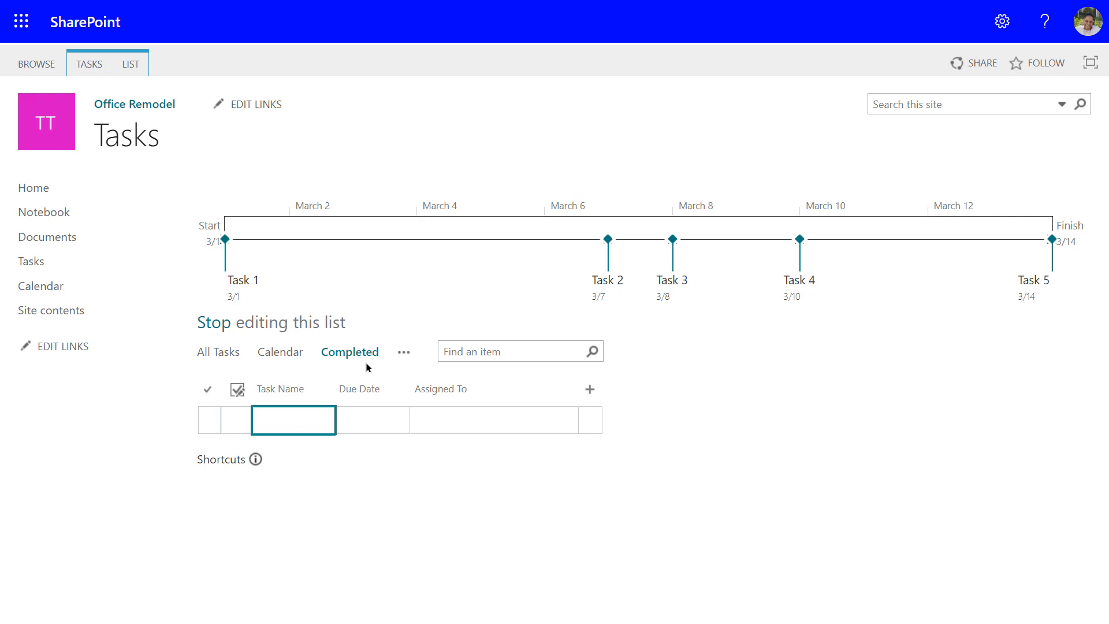
click(403, 354)
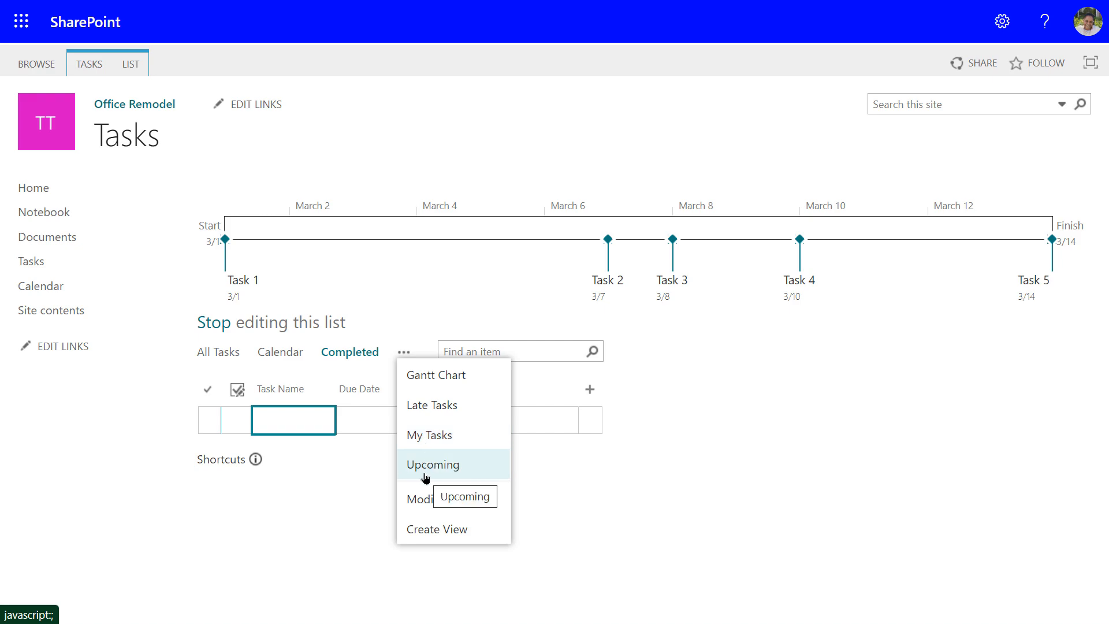
click(427, 378)
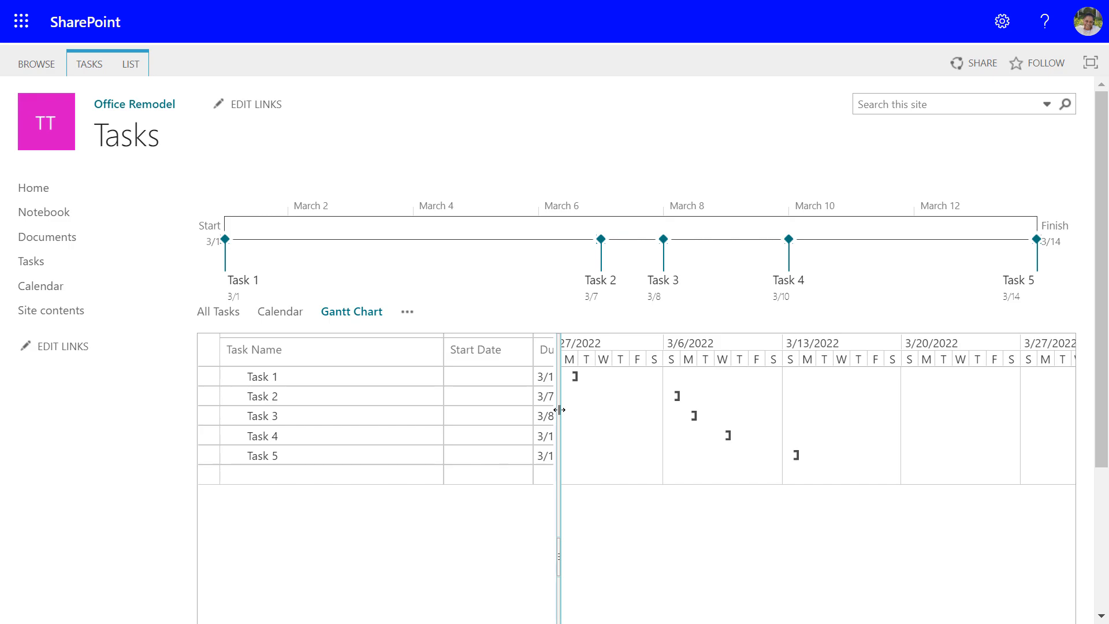
drag(559, 410, 807, 412)
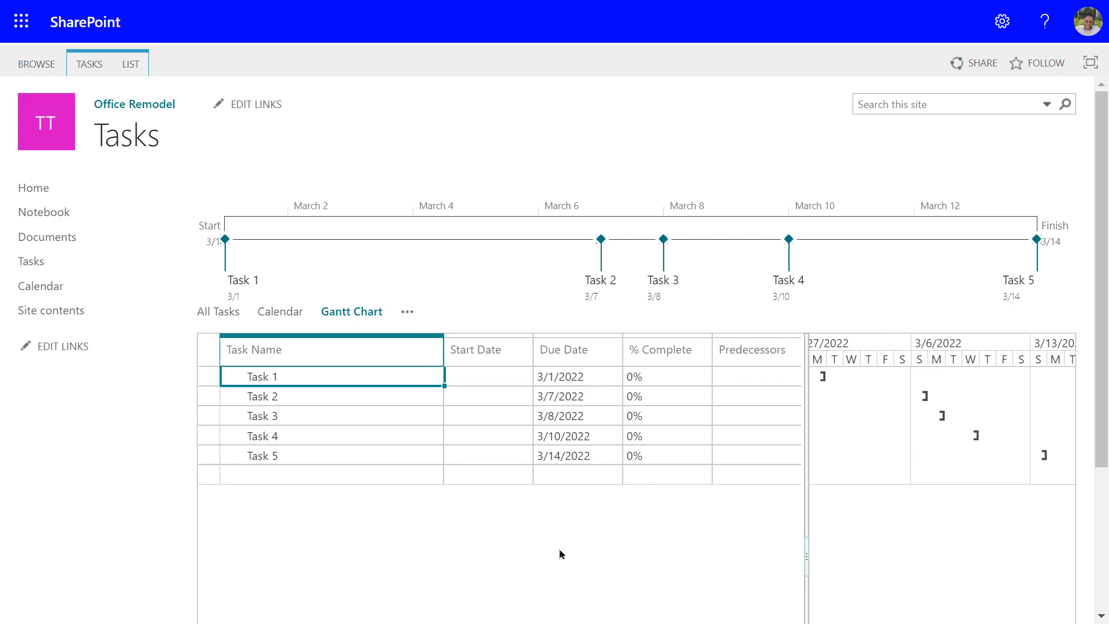
Set Task 1's start date to 2/24/22 in the Gantt grid and save the row.
click(457, 379)
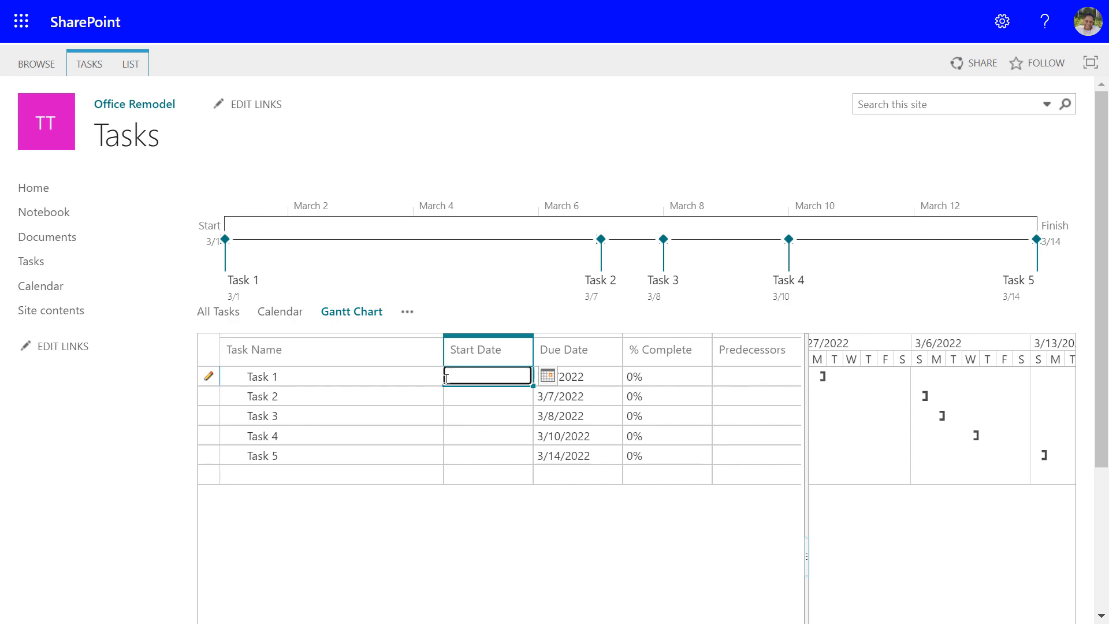
text(2/24/22)
key(Tab)
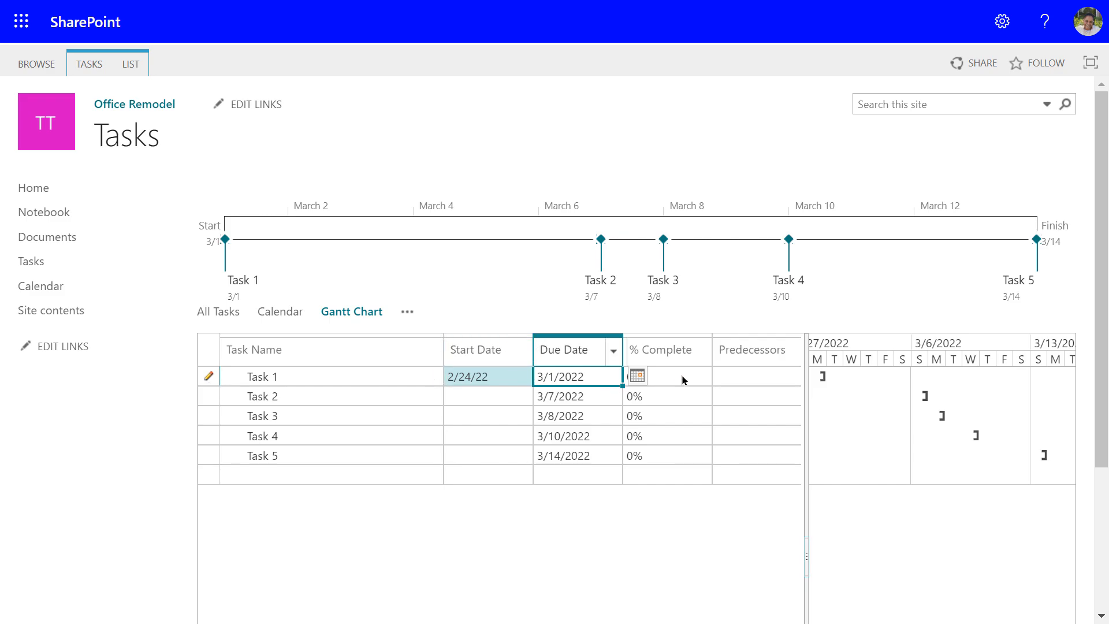
click(711, 382)
click(745, 380)
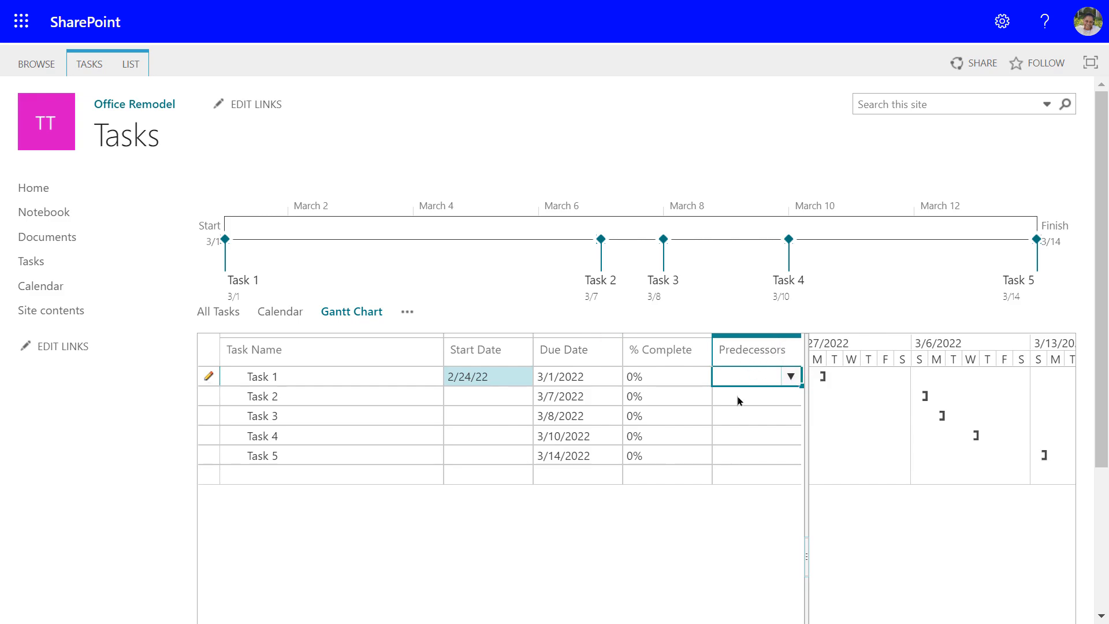
key(Return)
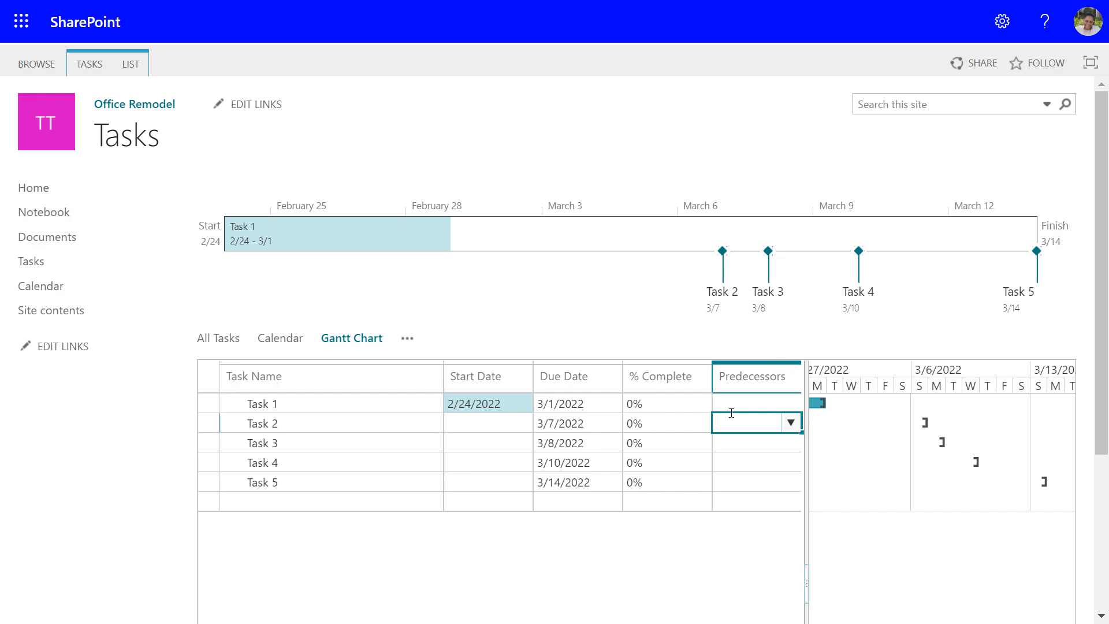
Set Task 1 as the predecessor of Task 2, and Task 2 as the predecessor of Task 3.
click(789, 428)
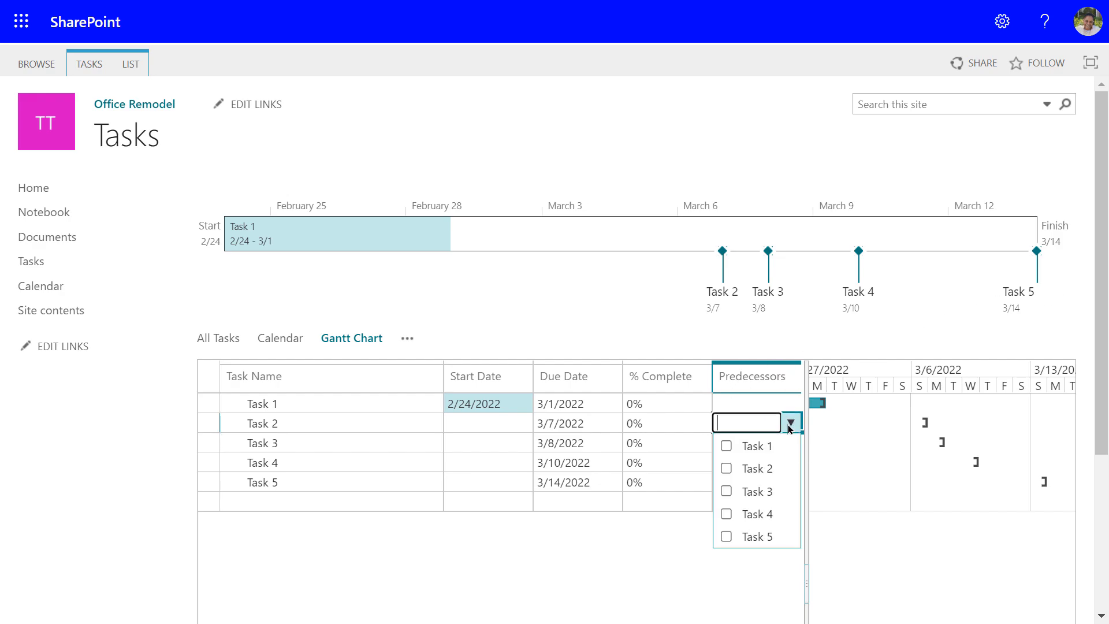
click(727, 447)
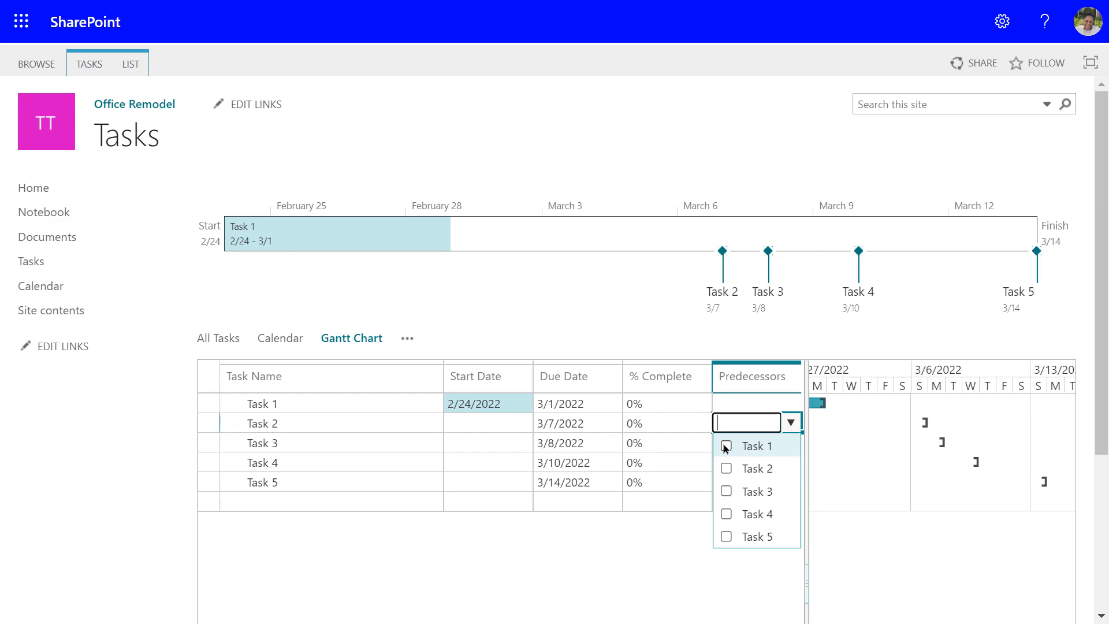
click(703, 590)
click(780, 443)
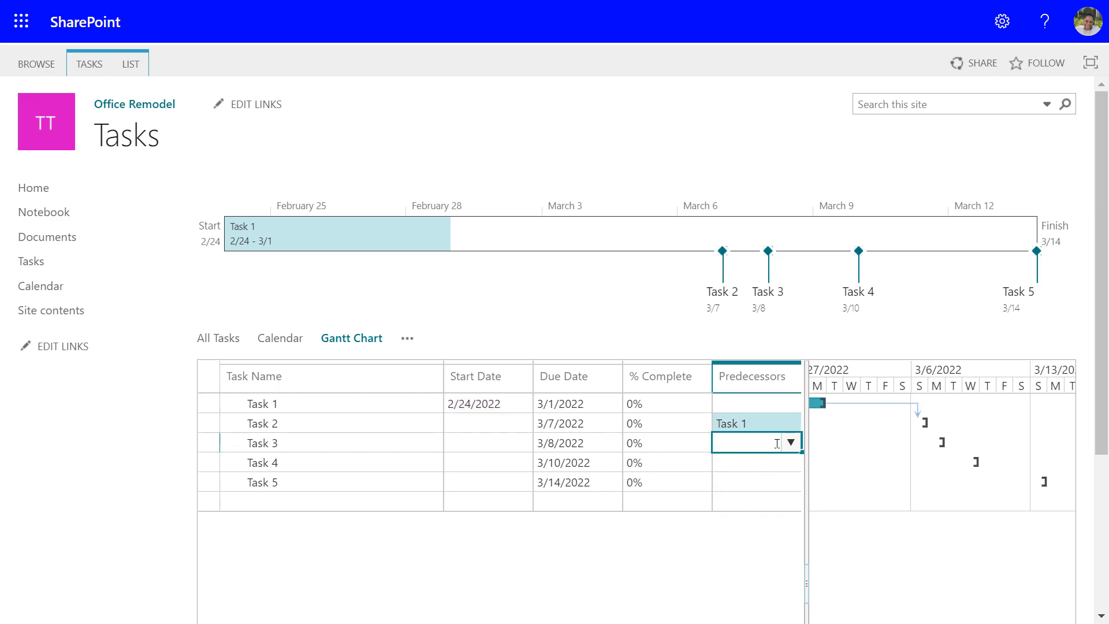
click(790, 443)
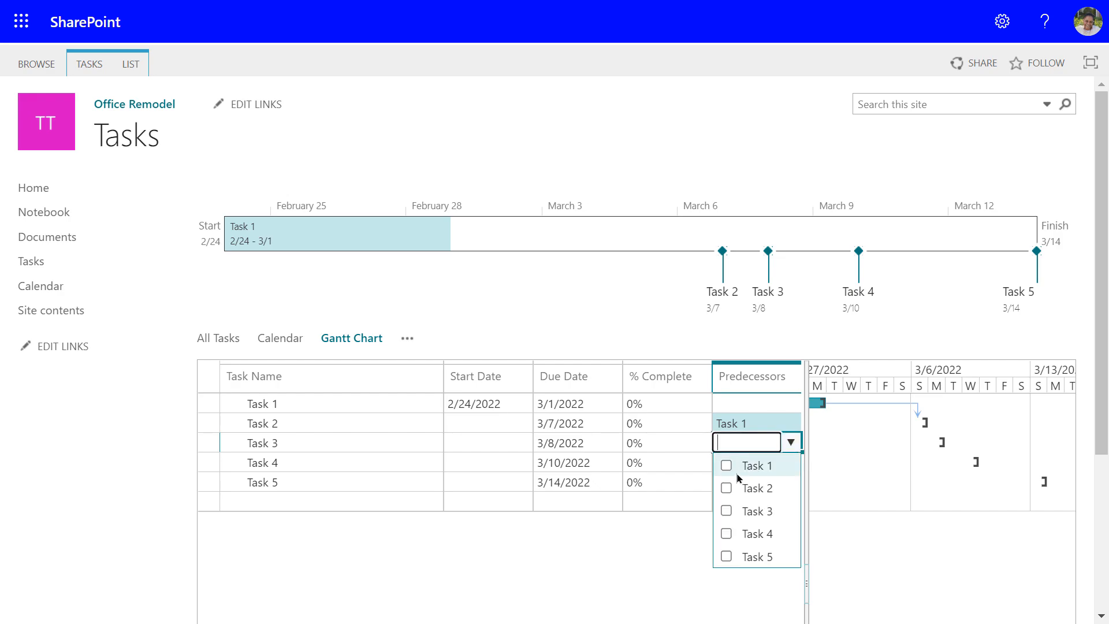
click(726, 488)
click(680, 549)
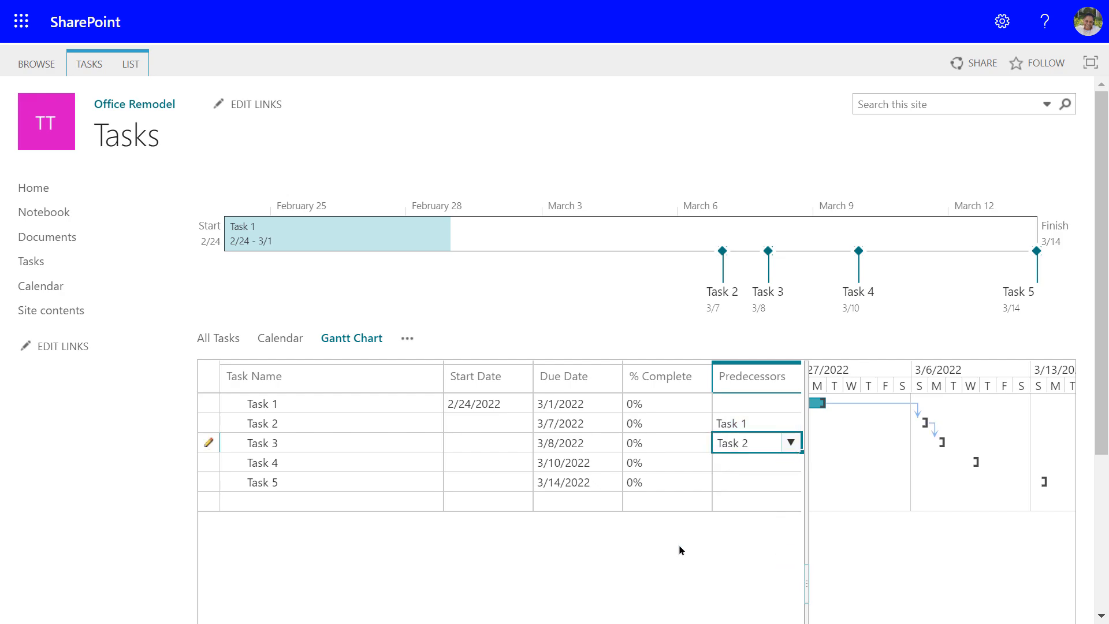
Set Task 3 as the predecessor of Task 4, and Task 4 as the predecessor of Task 5.
click(750, 464)
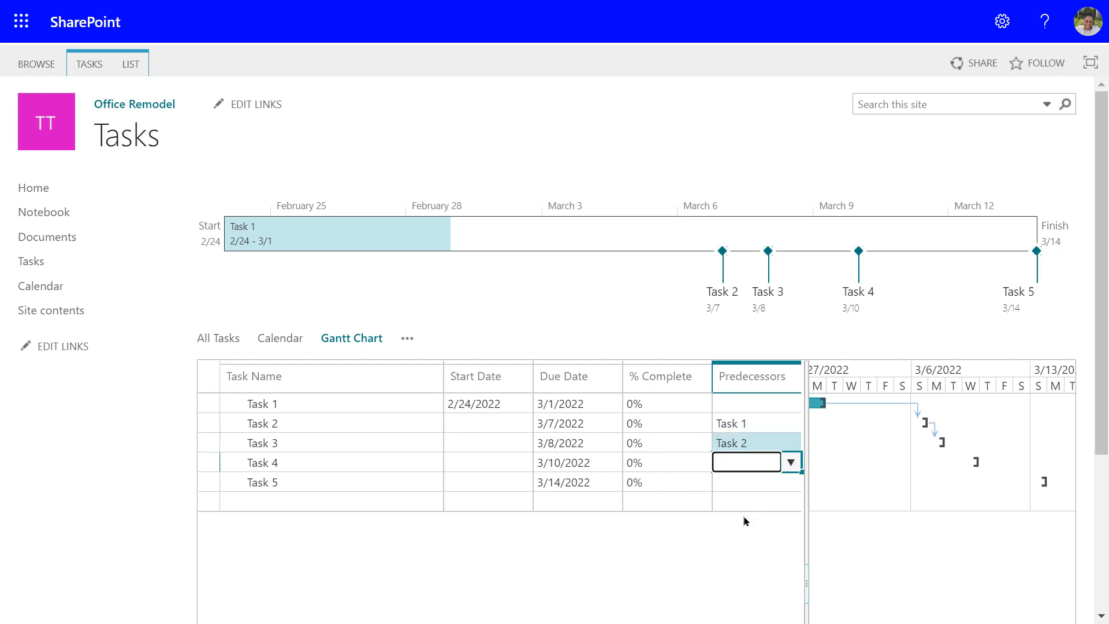
click(791, 463)
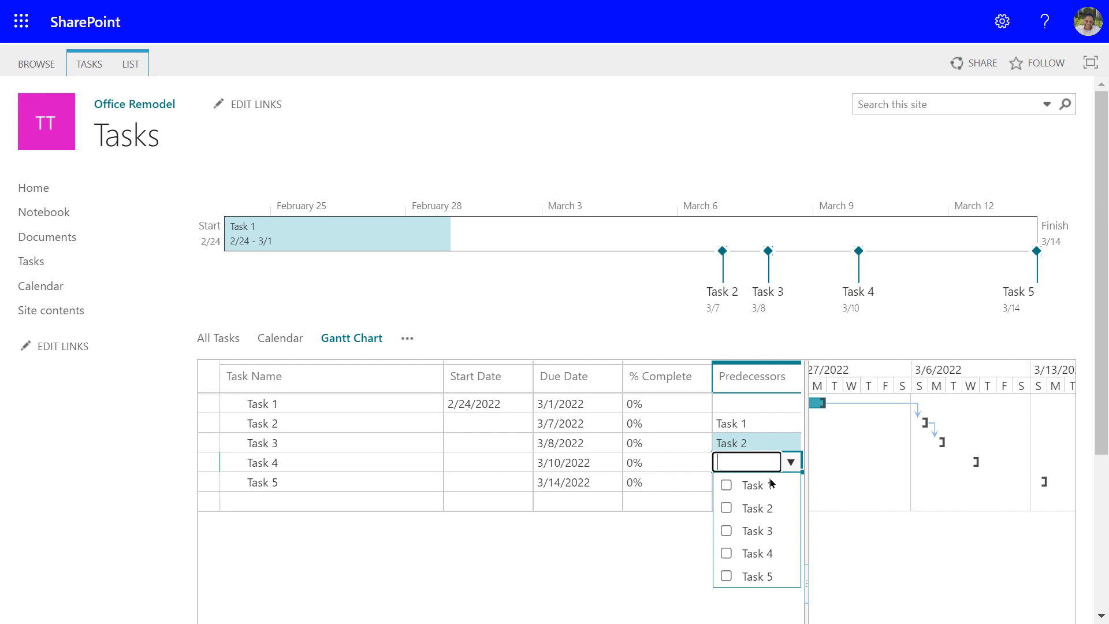
click(726, 530)
click(680, 534)
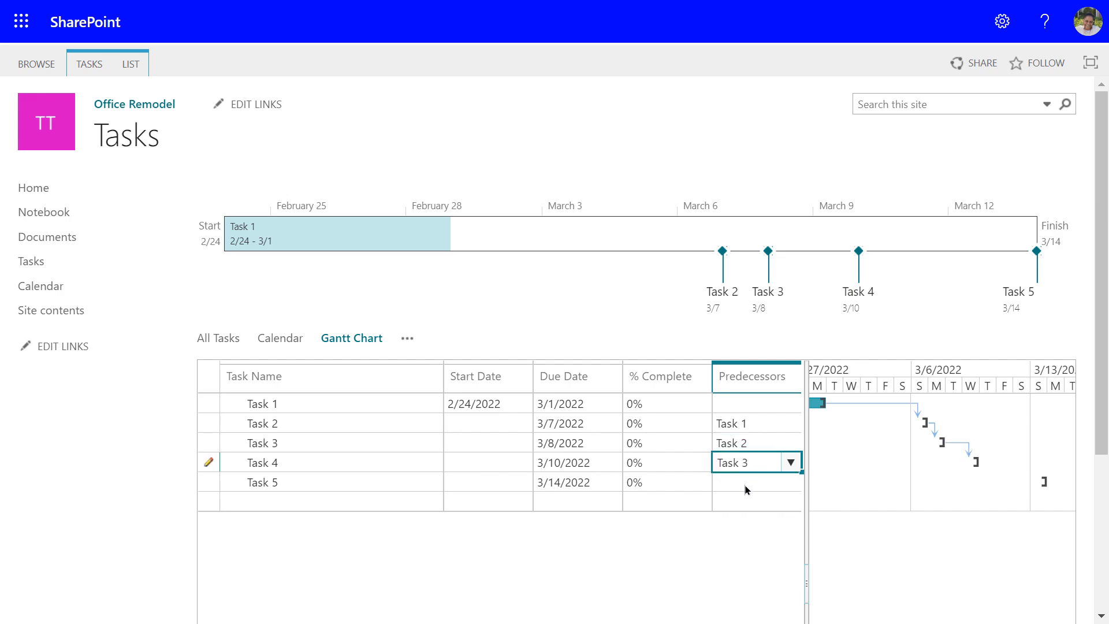
click(745, 481)
click(790, 484)
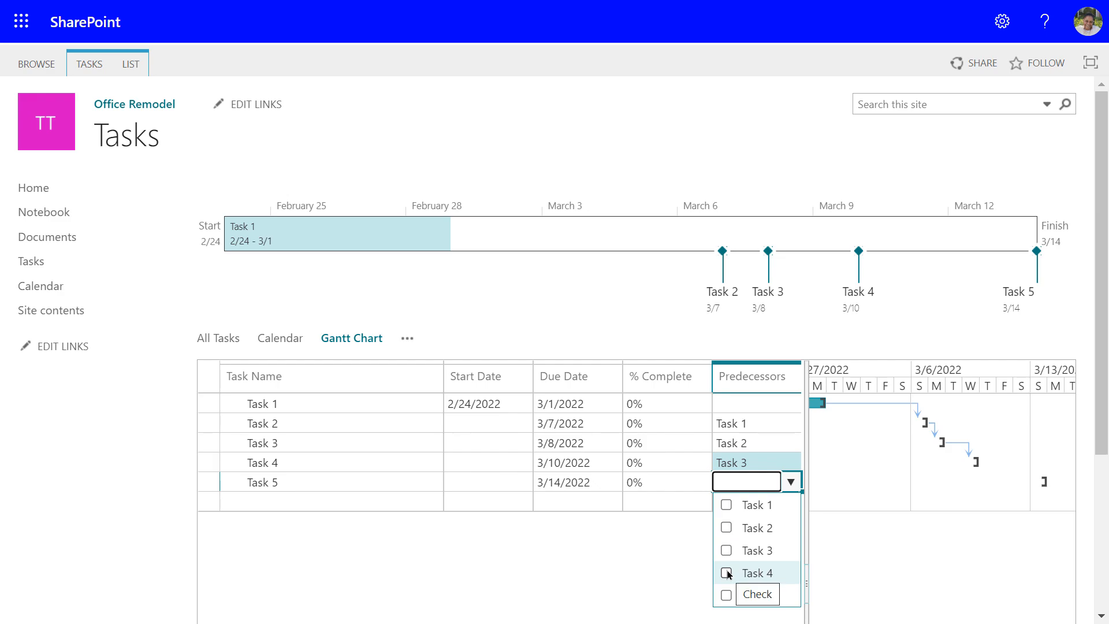
click(726, 572)
click(655, 568)
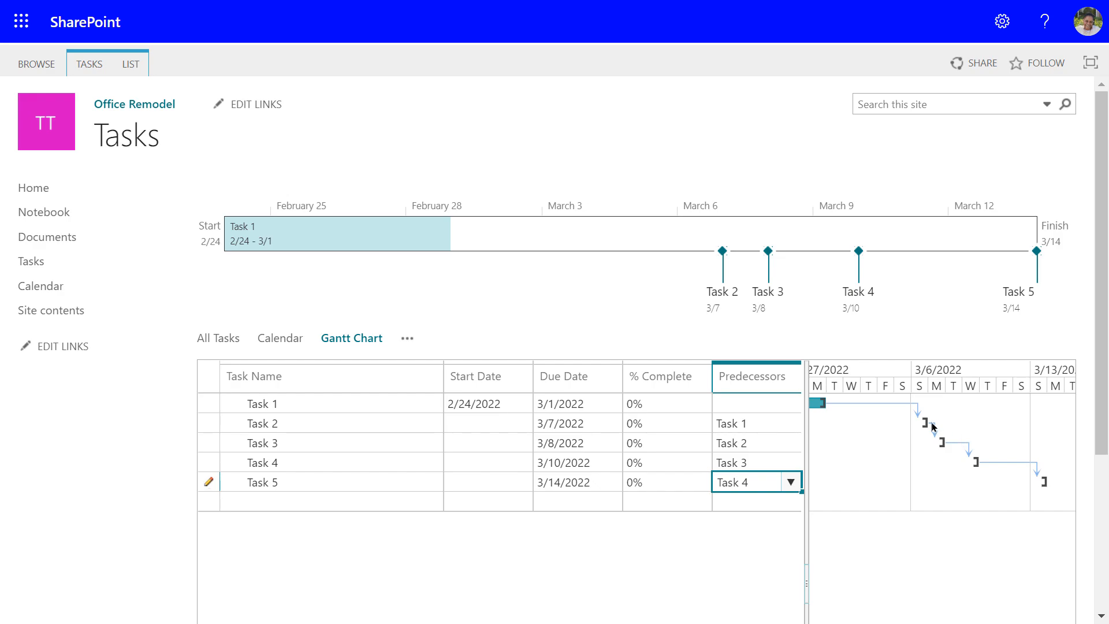
Set the start dates of Task 2 to 3/7/2022 and Task 3 to 3/8/2022.
click(471, 423)
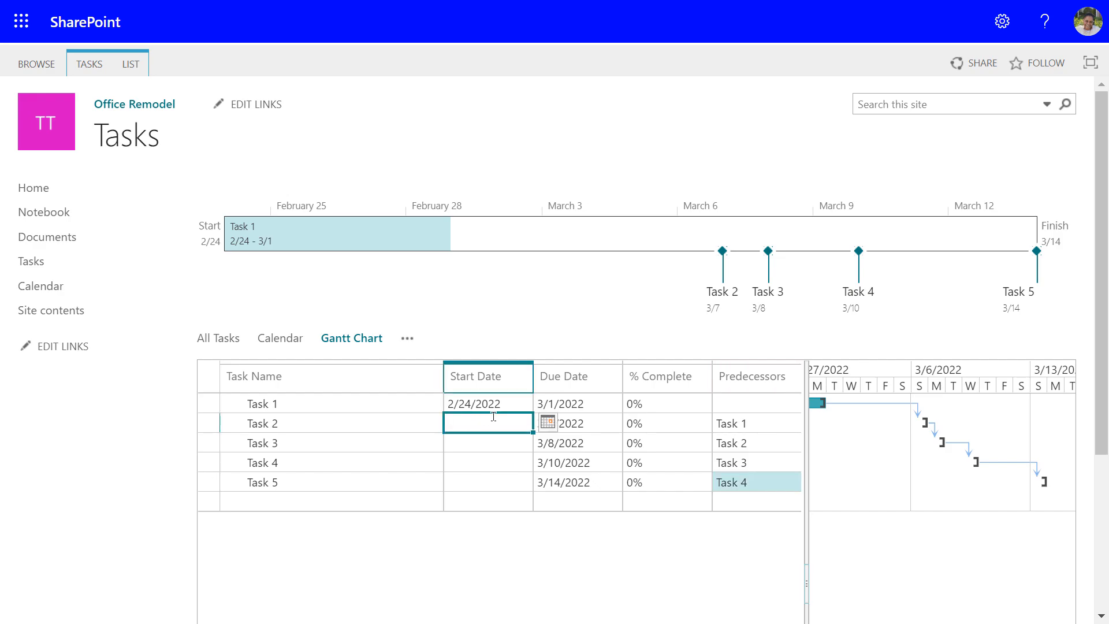
click(547, 422)
click(518, 446)
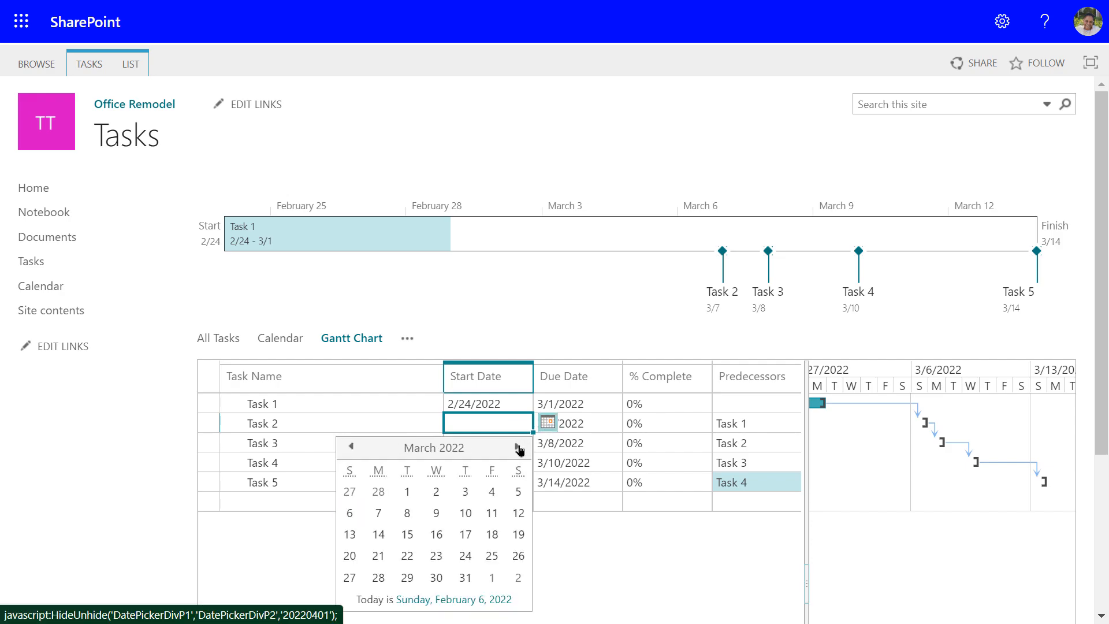
click(379, 514)
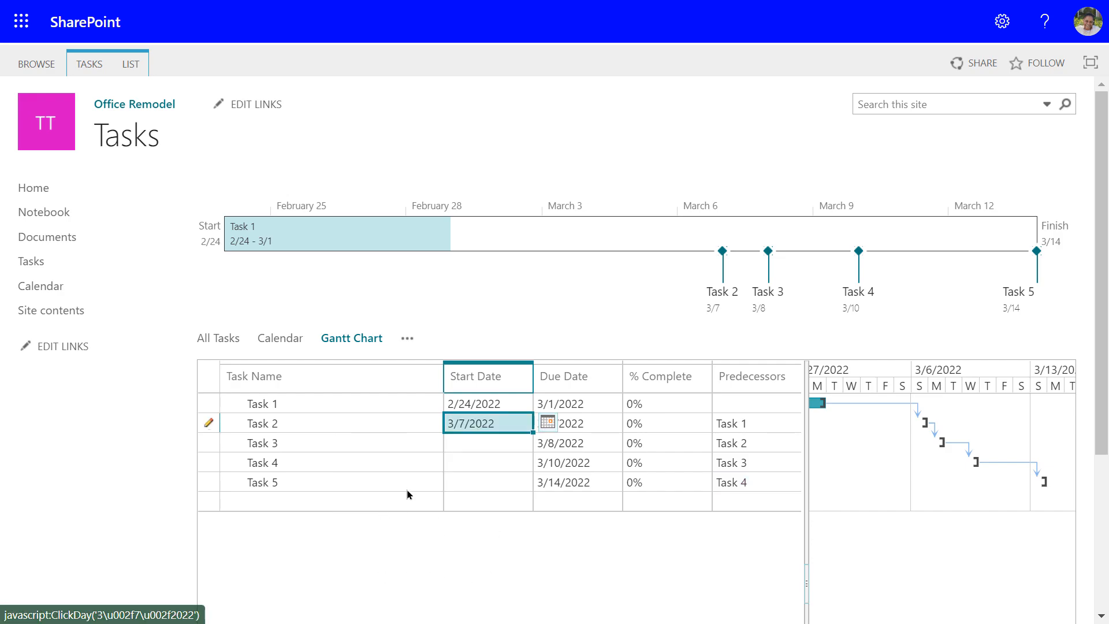
click(469, 443)
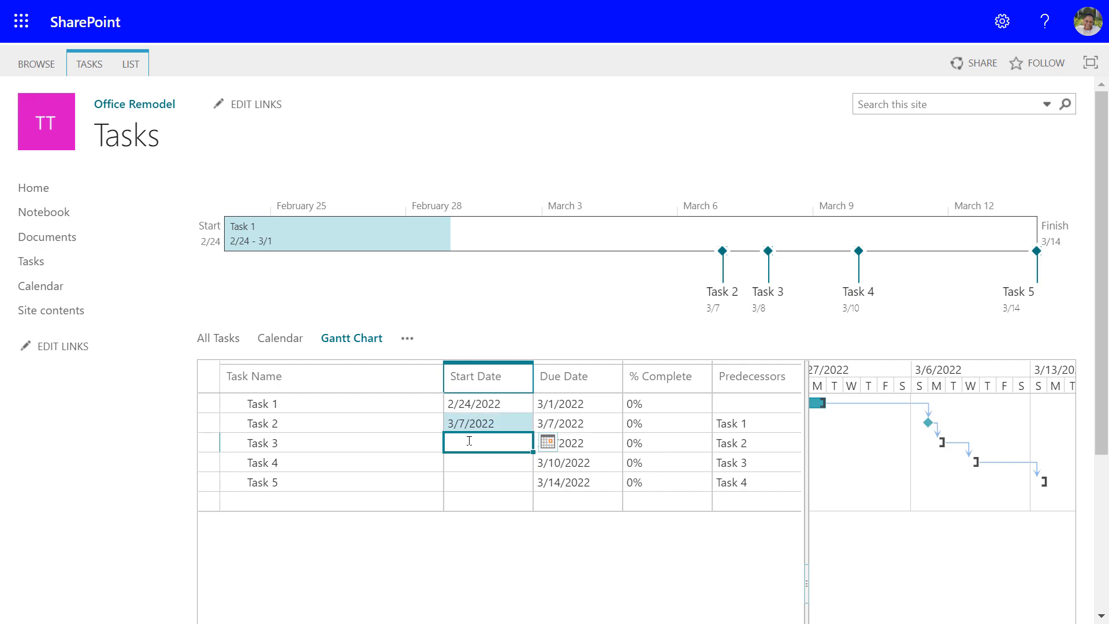
click(548, 442)
click(516, 467)
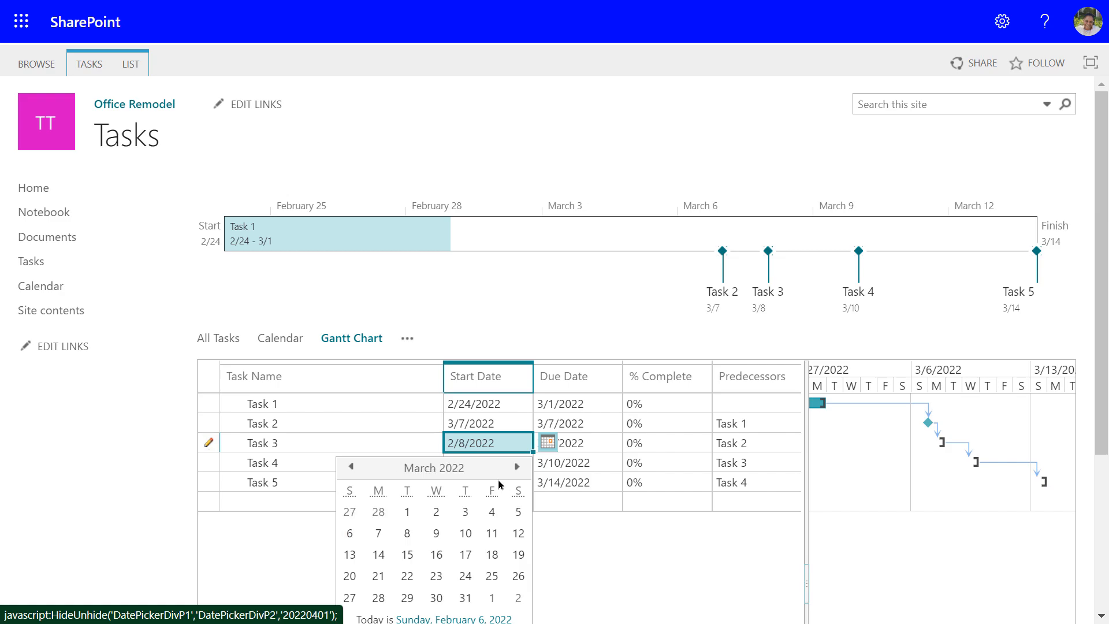
click(408, 533)
Set the start dates of Task 4 to 3/9/2022 and Task 5 to 3/10/22.
click(472, 465)
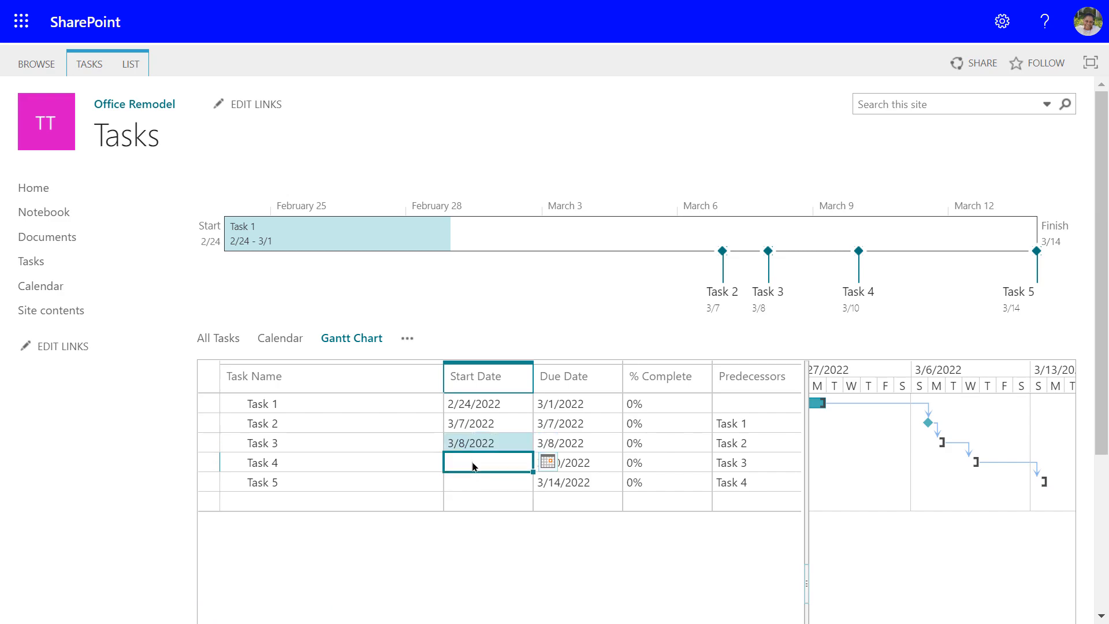
click(548, 462)
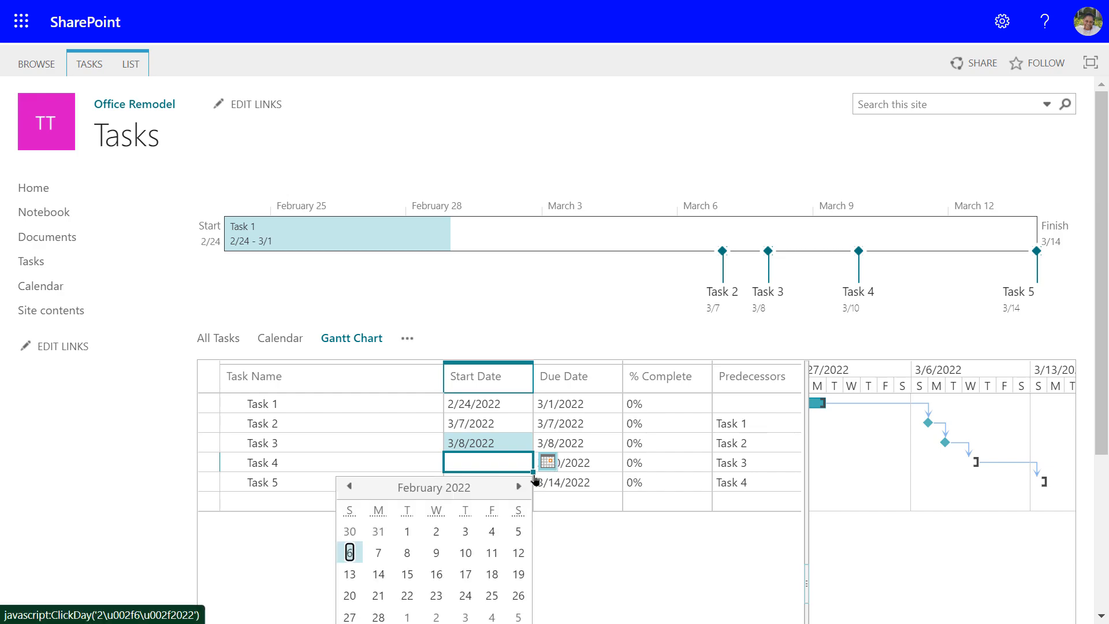
click(515, 486)
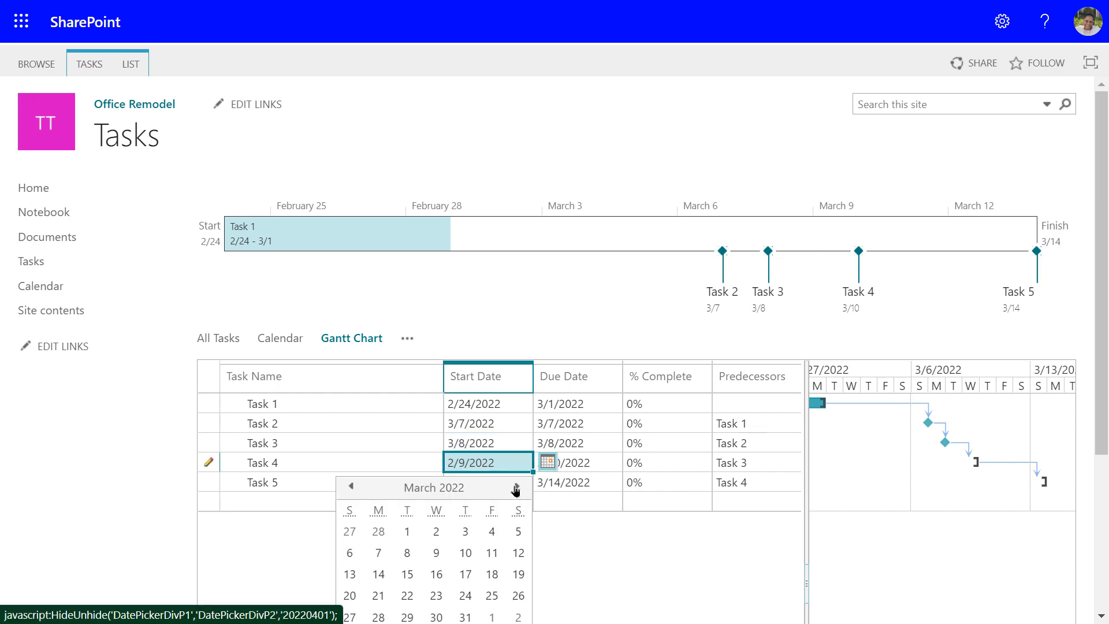
click(434, 555)
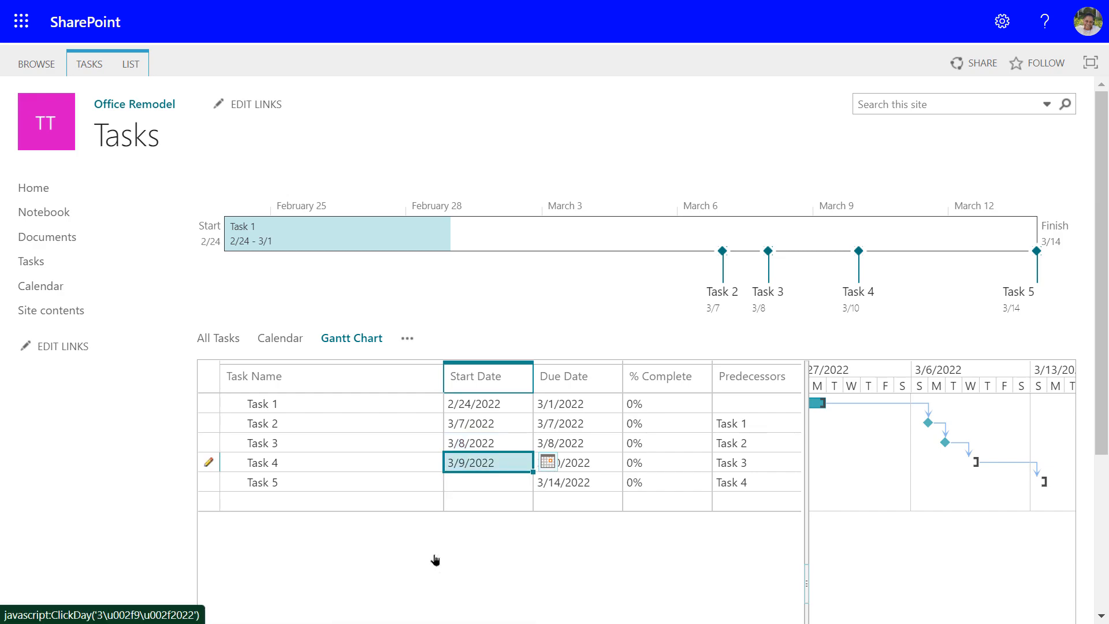
click(465, 482)
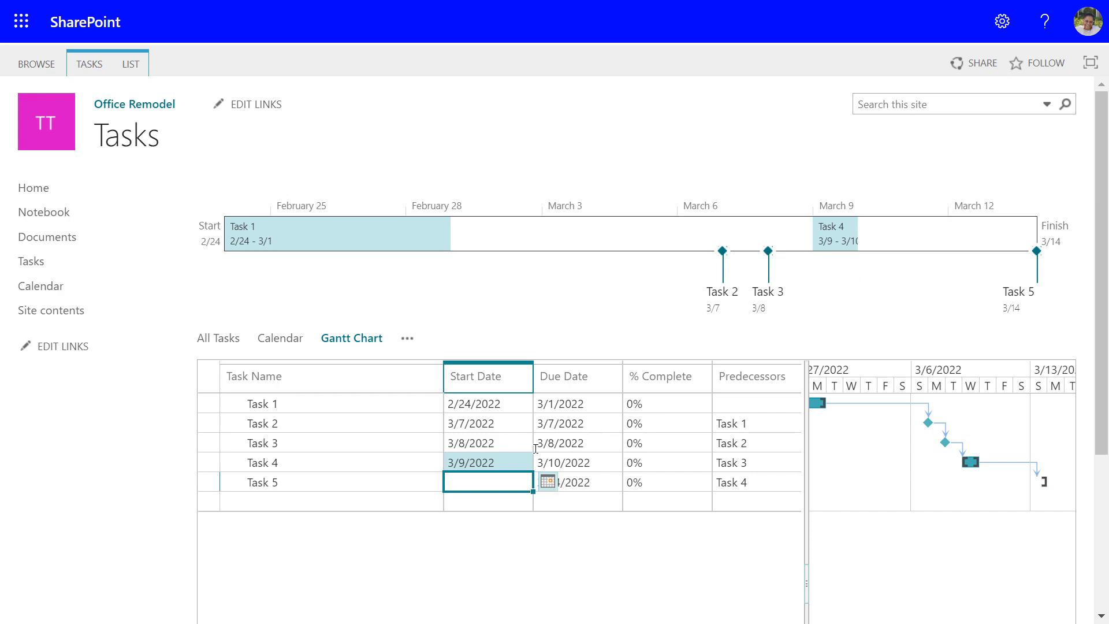
text(3/10)
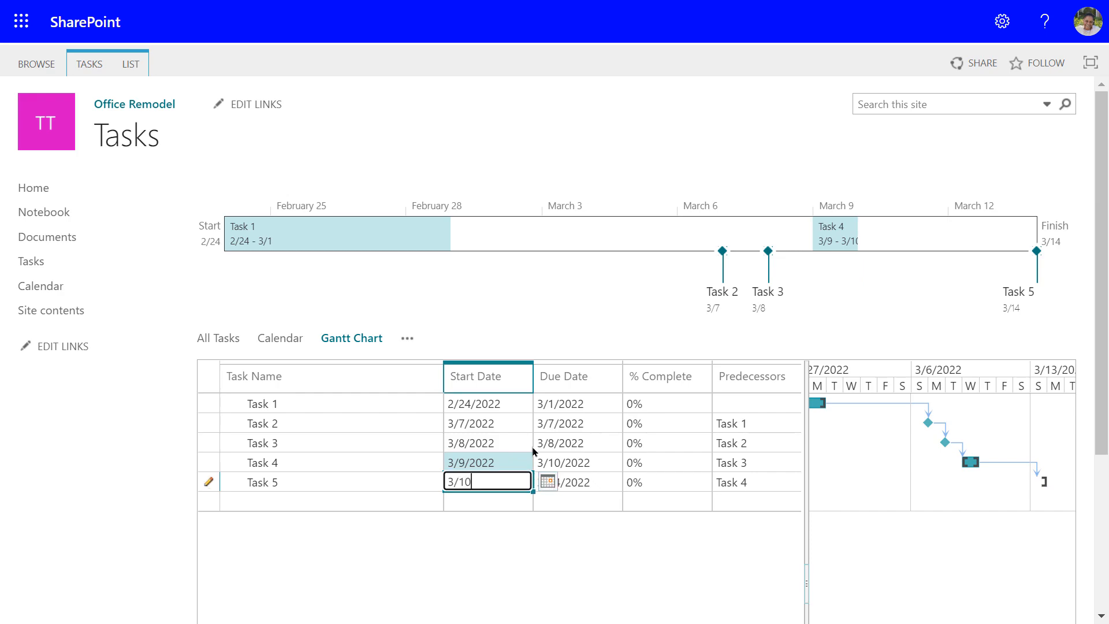
text(/22)
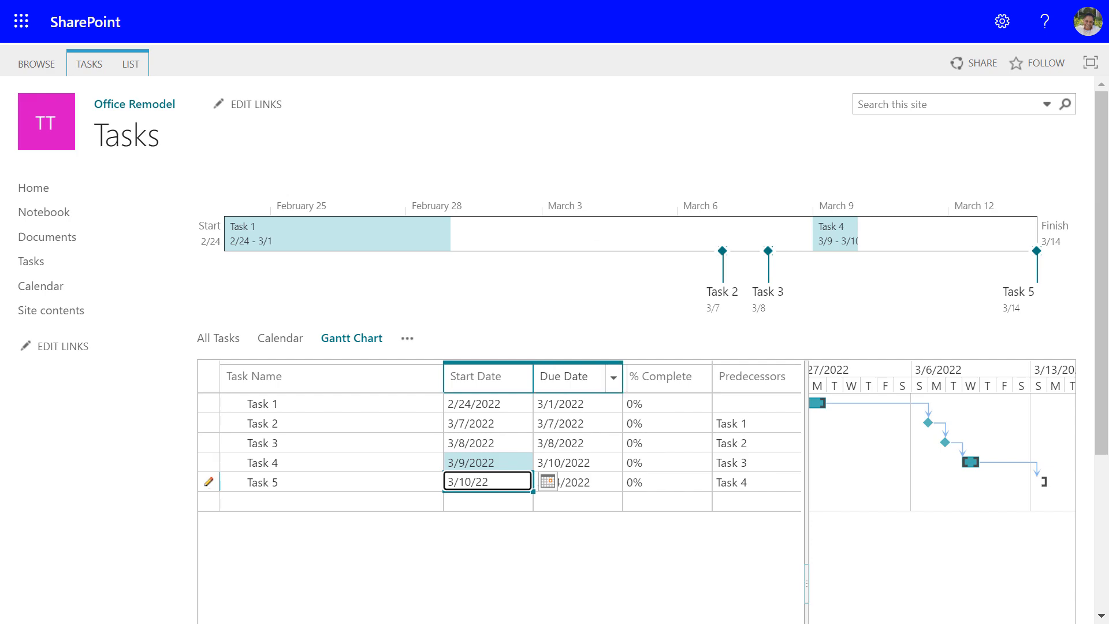
key(Return)
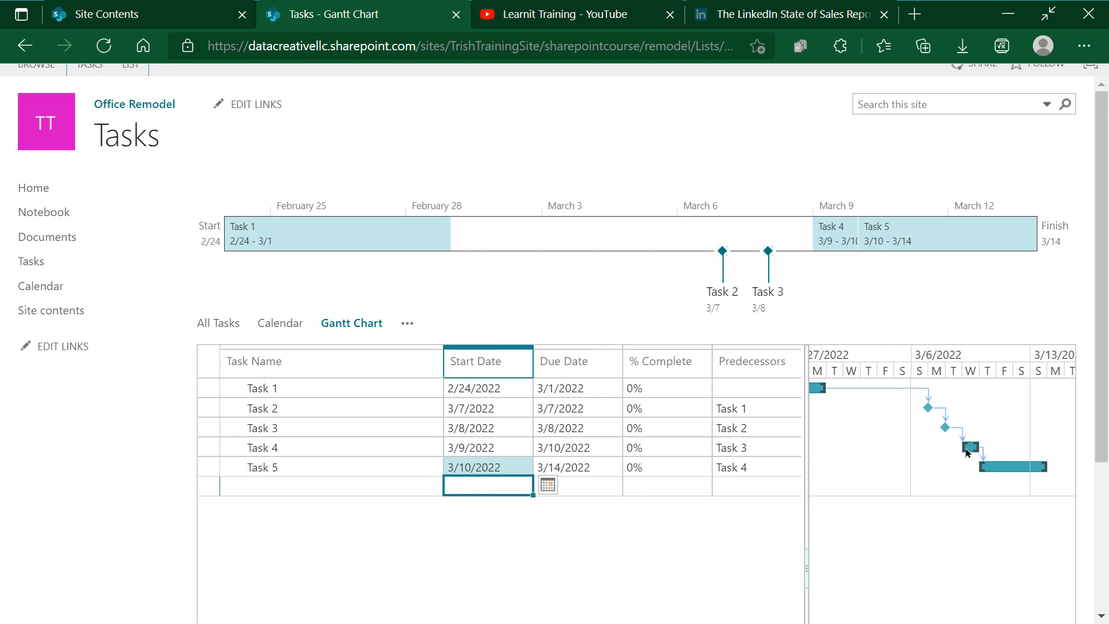
Resize the Gantt view's grid so the Task Name and Start Date columns show beside the chart bars.
key(F11)
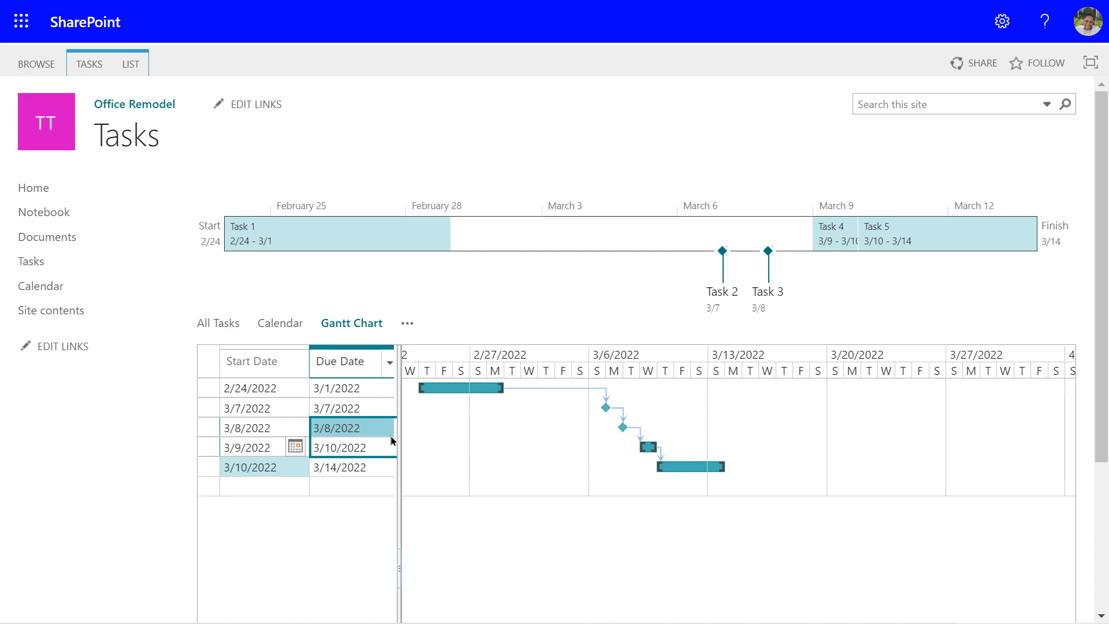
drag(1103, 376, 1106, 549)
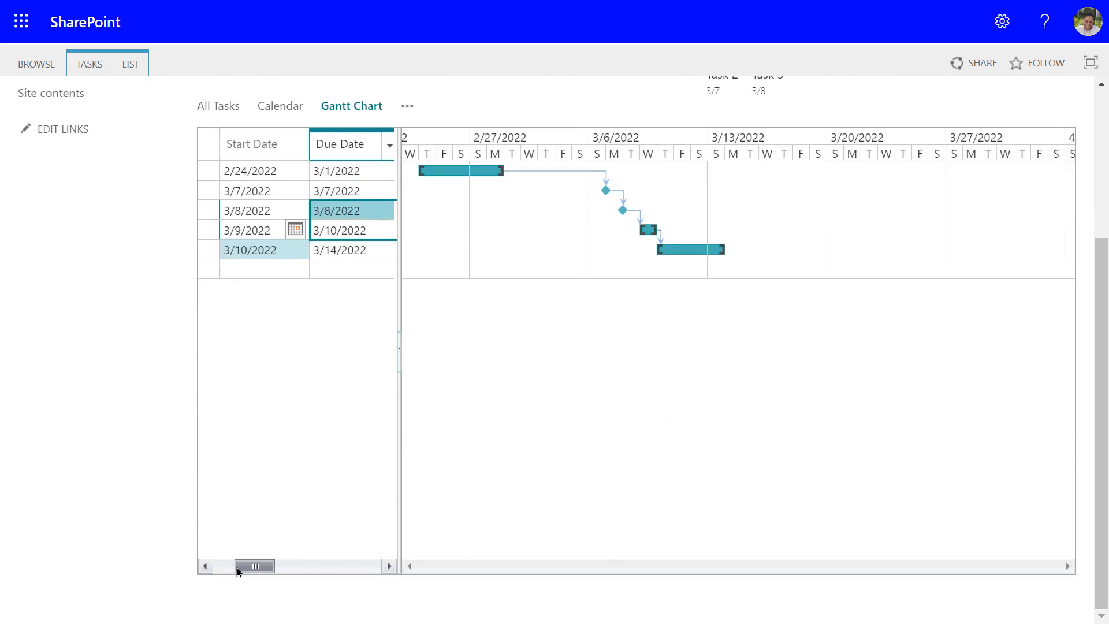
drag(237, 570, 216, 571)
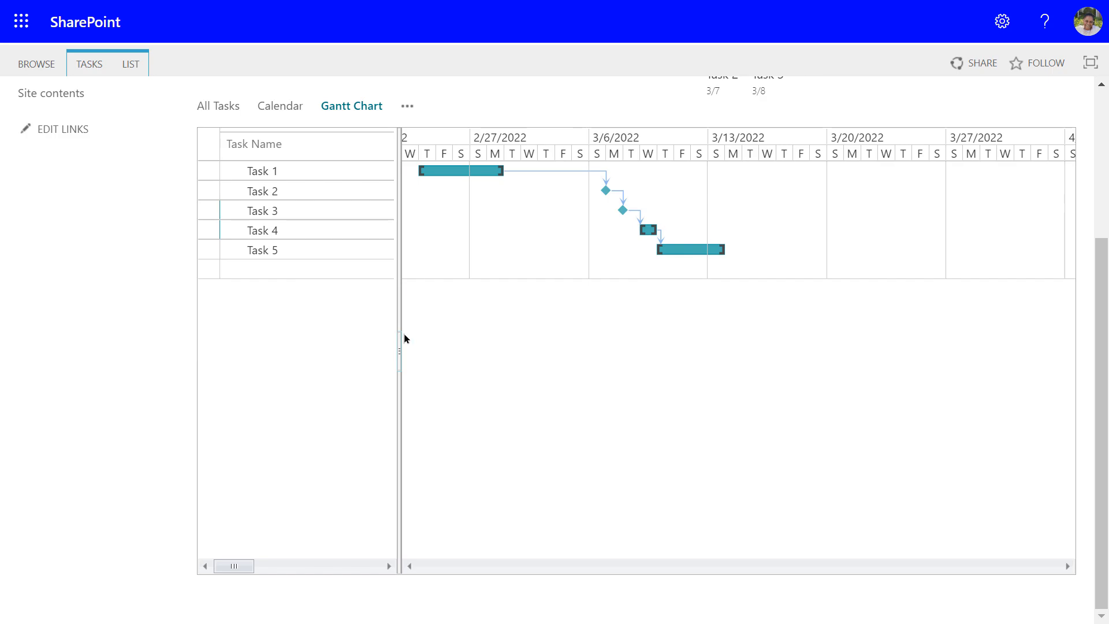
drag(398, 349, 508, 354)
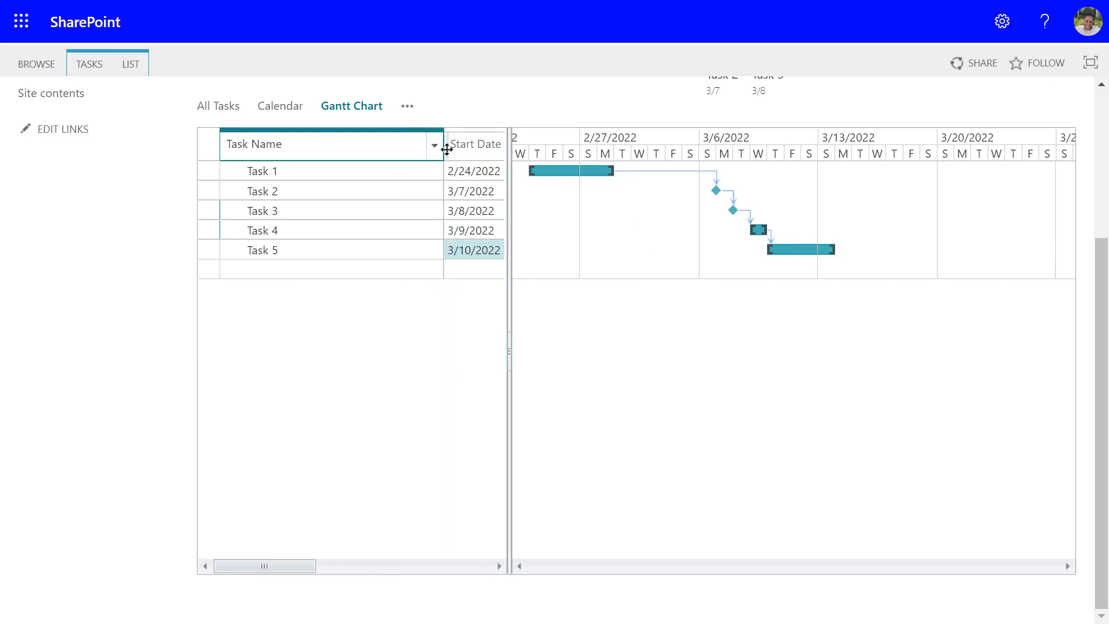
Fit the Task Name, Start Date and Due Date columns beside the Gantt chart bars, and switch to the All Tasks view.
drag(448, 149, 315, 160)
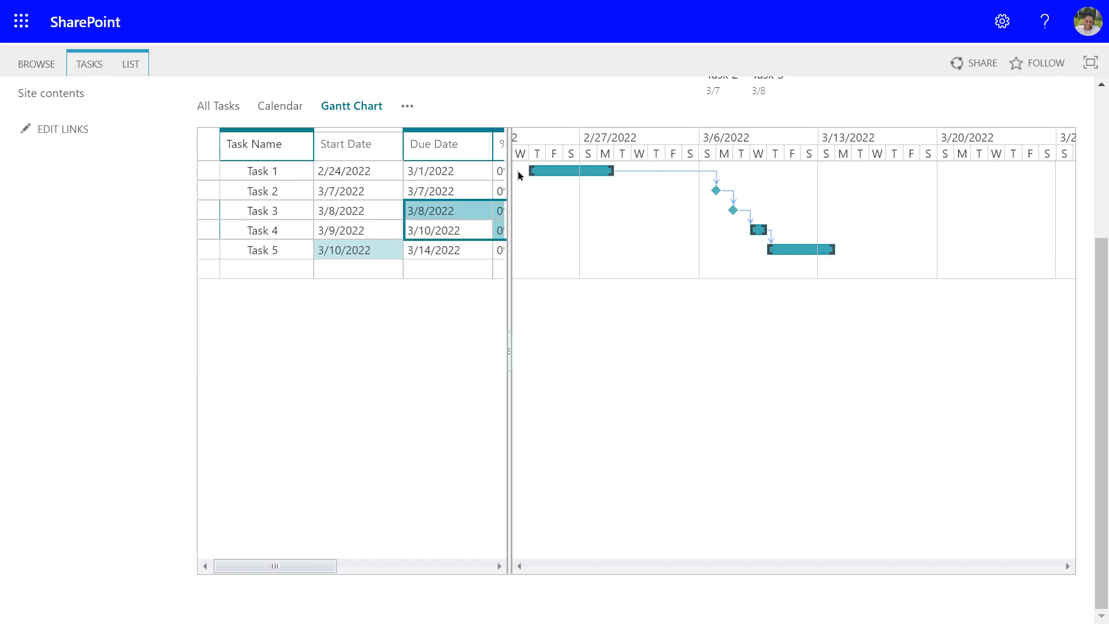
drag(511, 171, 496, 175)
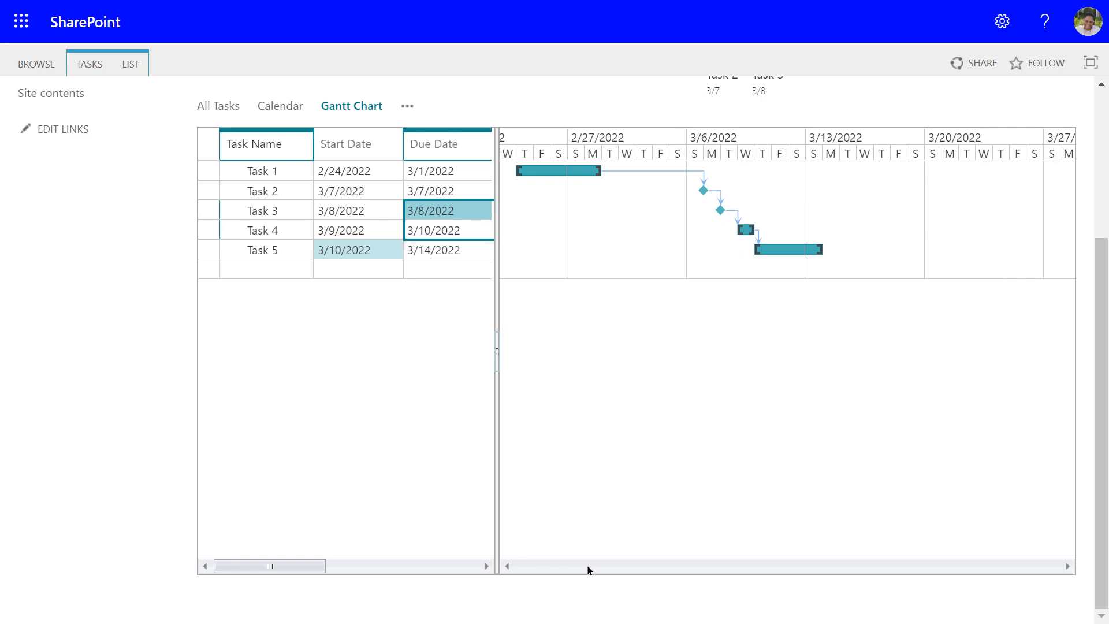
click(225, 110)
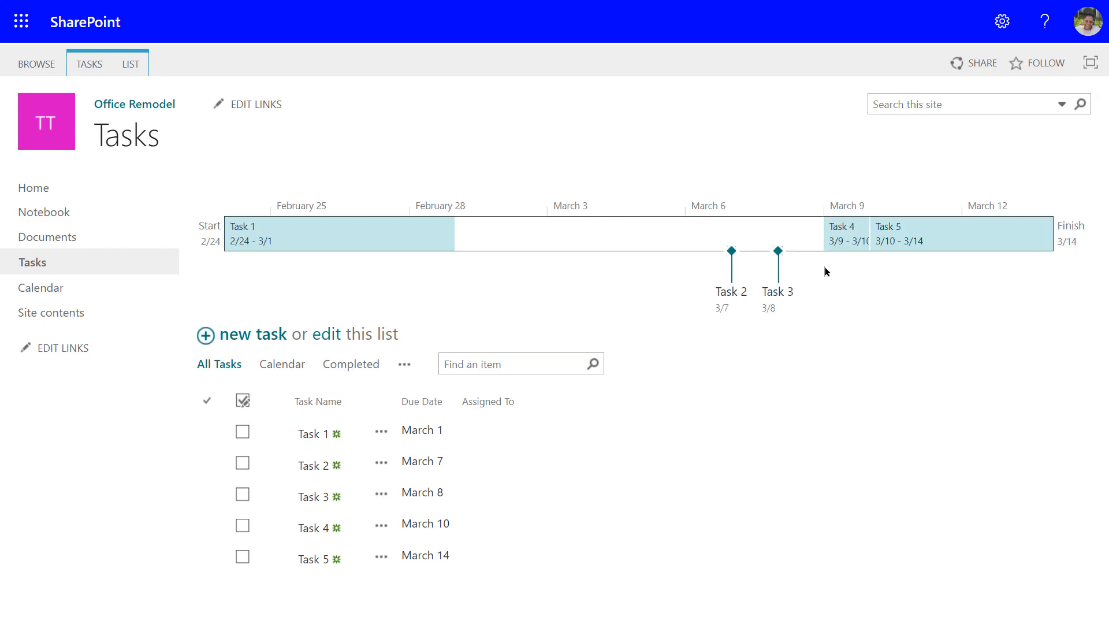
click(826, 272)
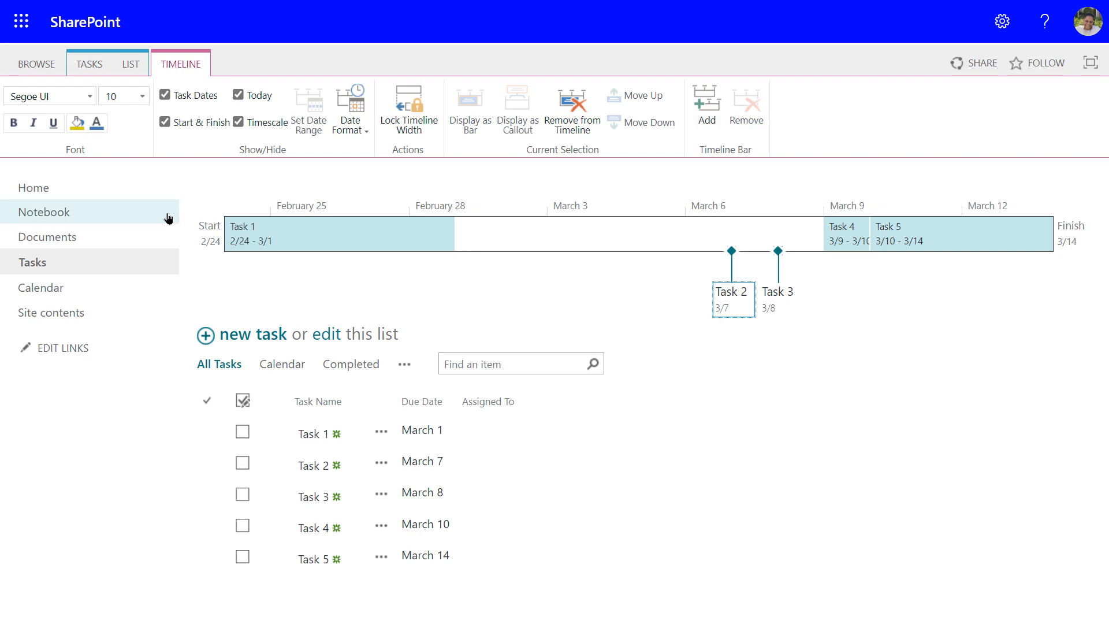
Start a new event on 2/24/2022 in the project calendar, titled "Remodel Meeting" and located in "Conference Room A".
click(33, 296)
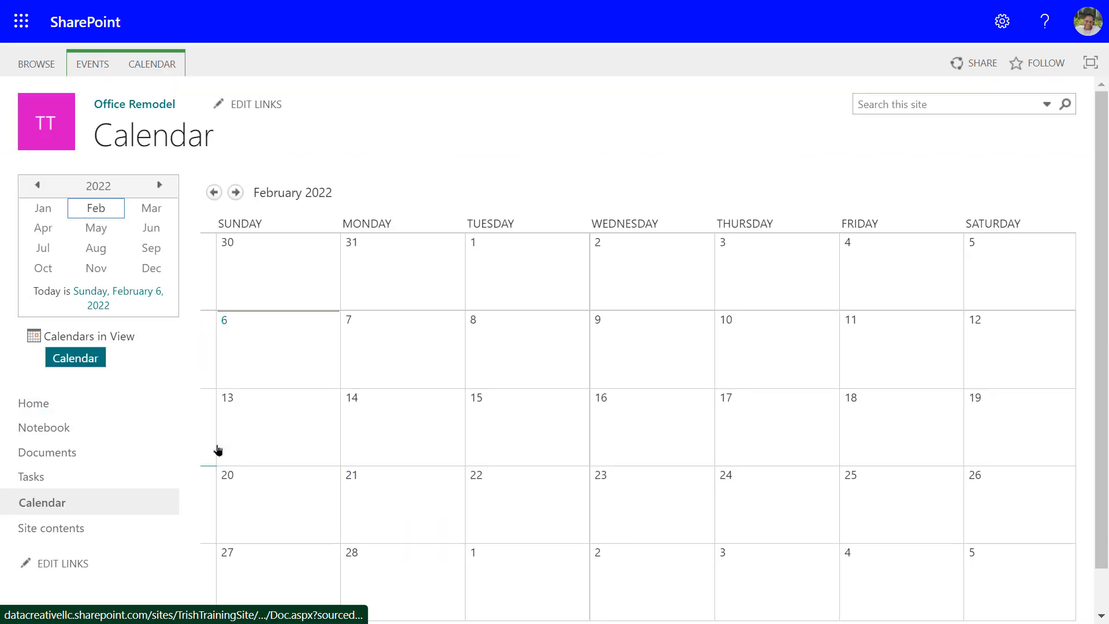
mouse_move(410, 519)
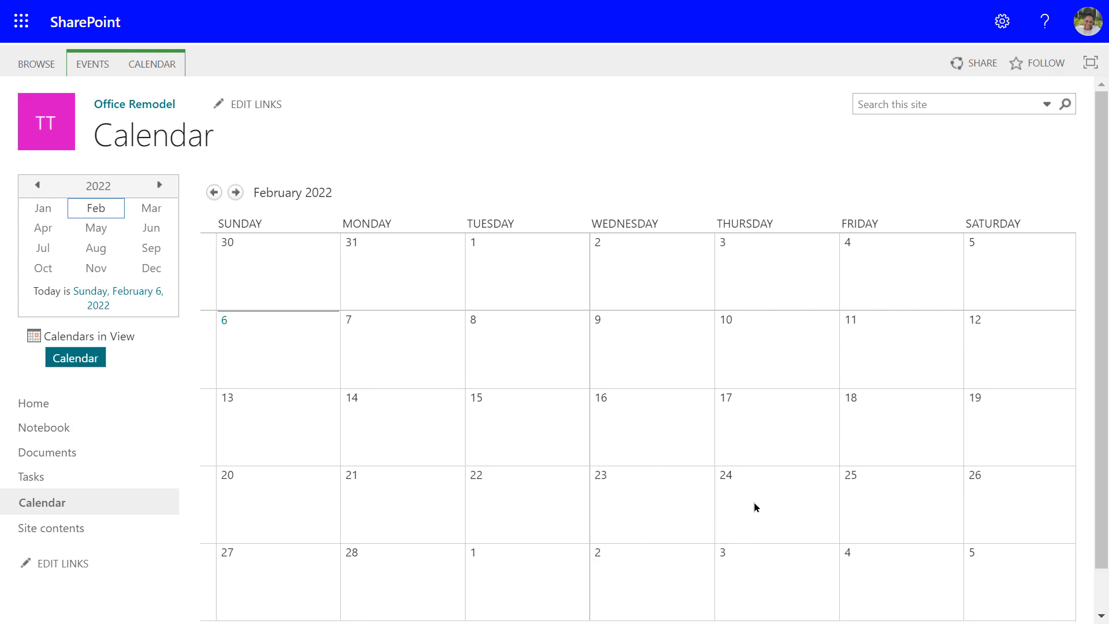
mouse_move(757, 507)
click(823, 533)
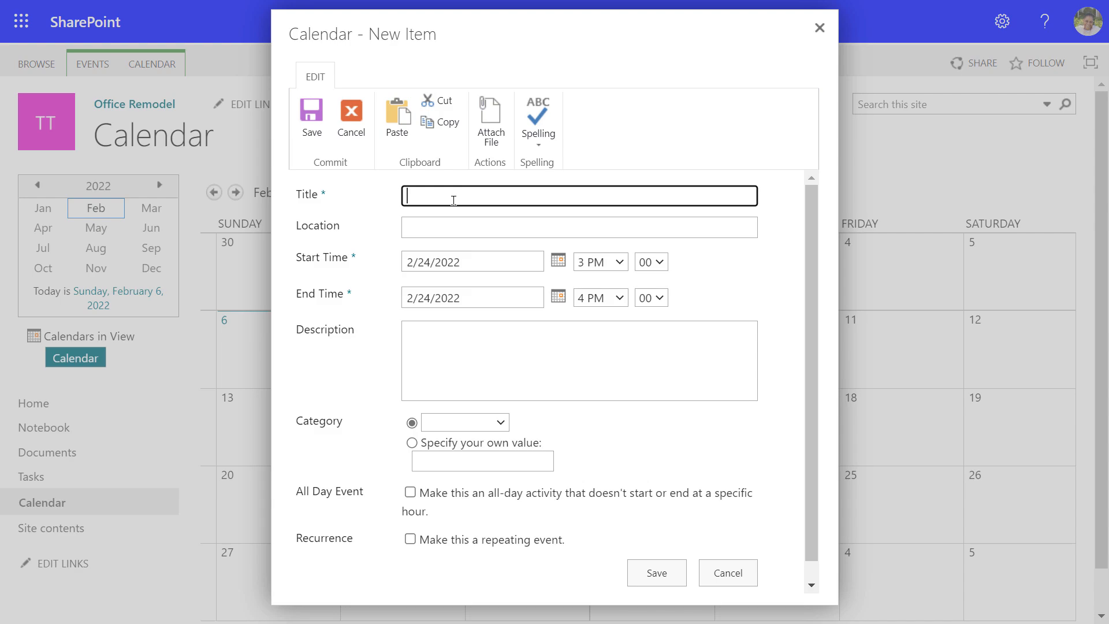
text(Remodel Meeting)
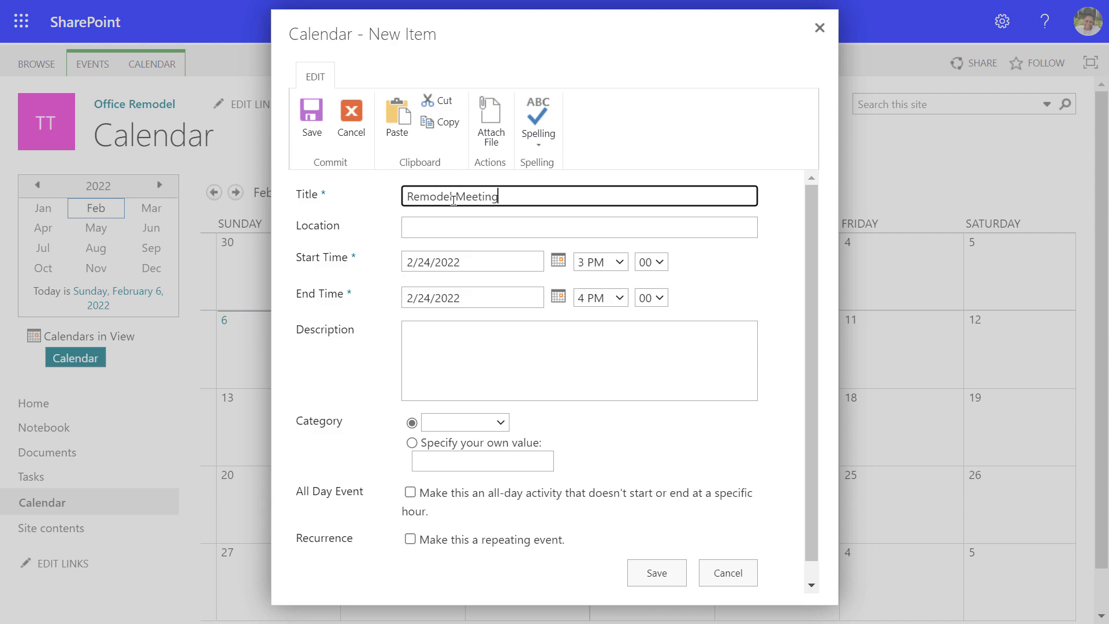
click(452, 223)
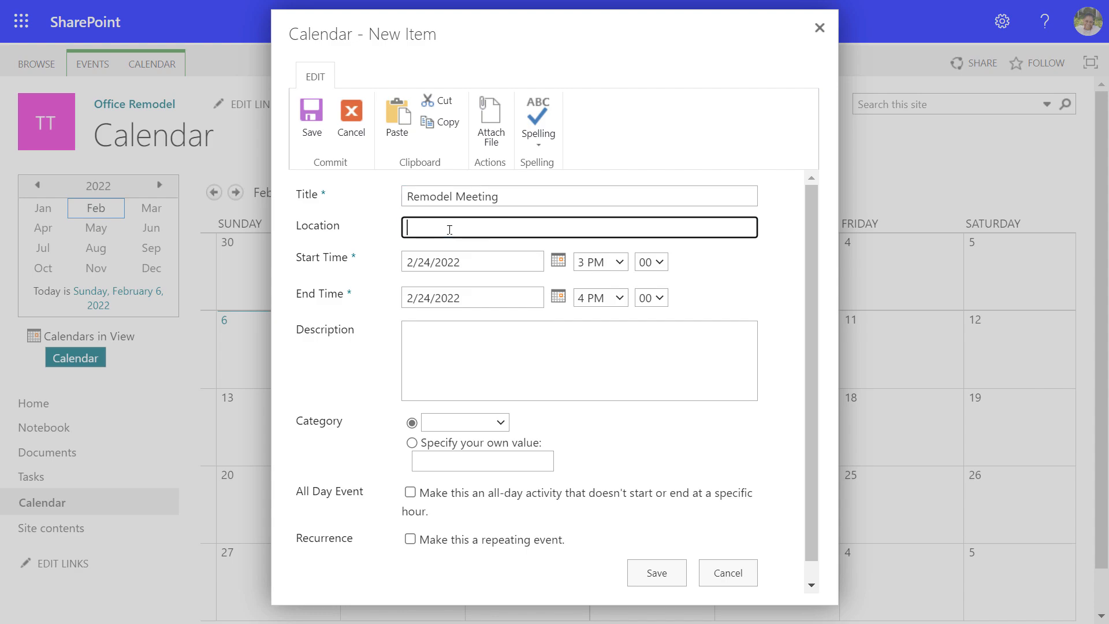
text(Conference Room A)
Set the Remodel Meeting's start time to 8 AM and view the available event categories.
click(622, 267)
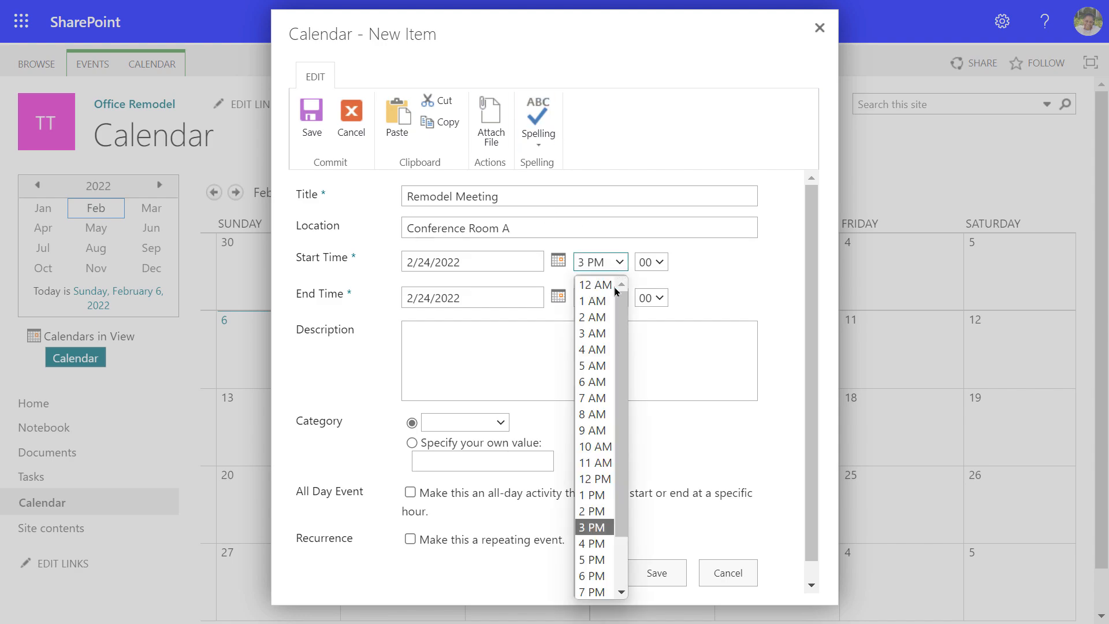
click(601, 420)
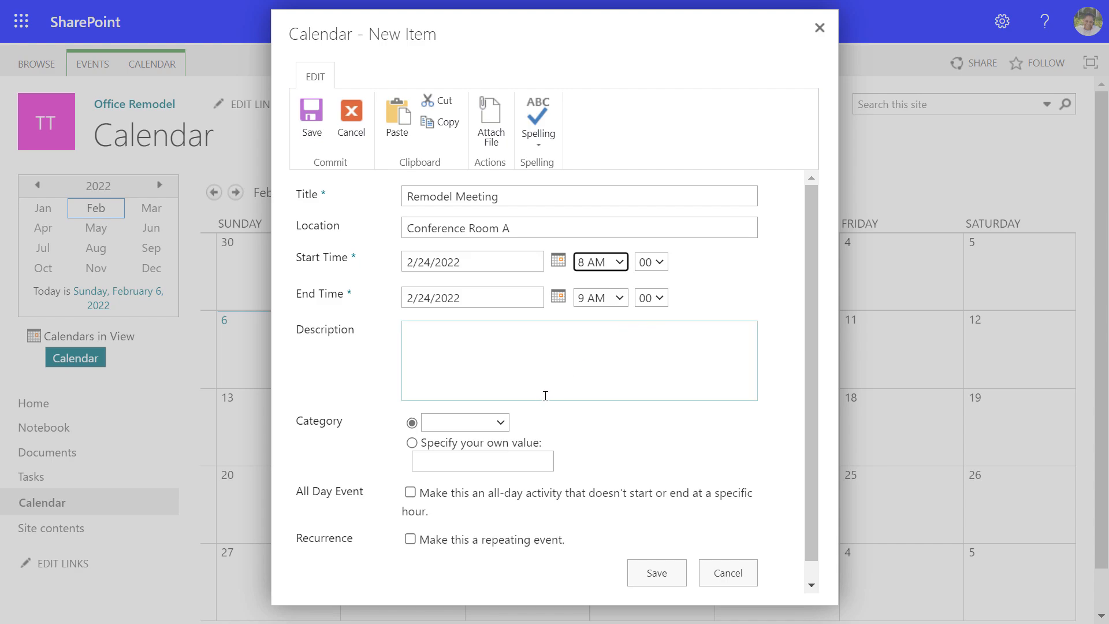
click(500, 424)
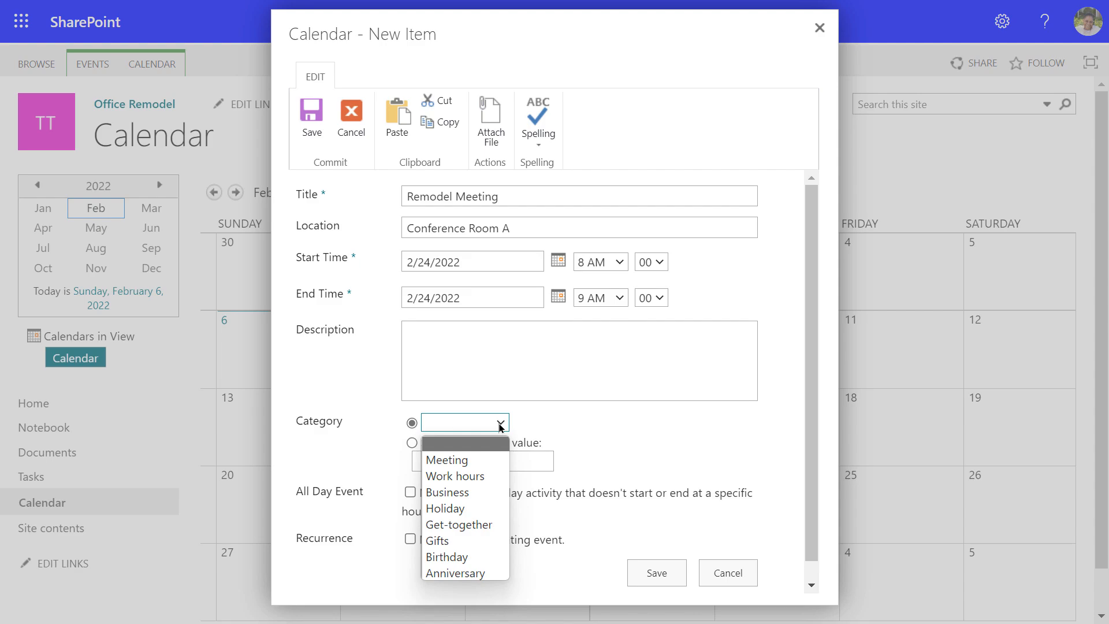
click(500, 424)
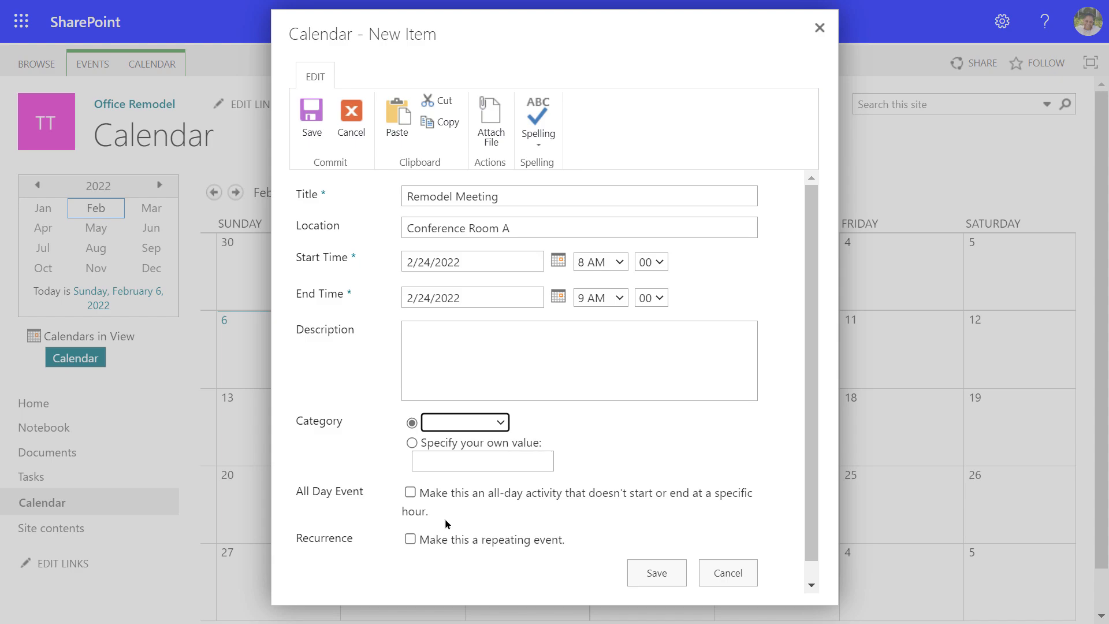
Make the Remodel Meeting a repeating event with a weekly recurrence.
click(410, 539)
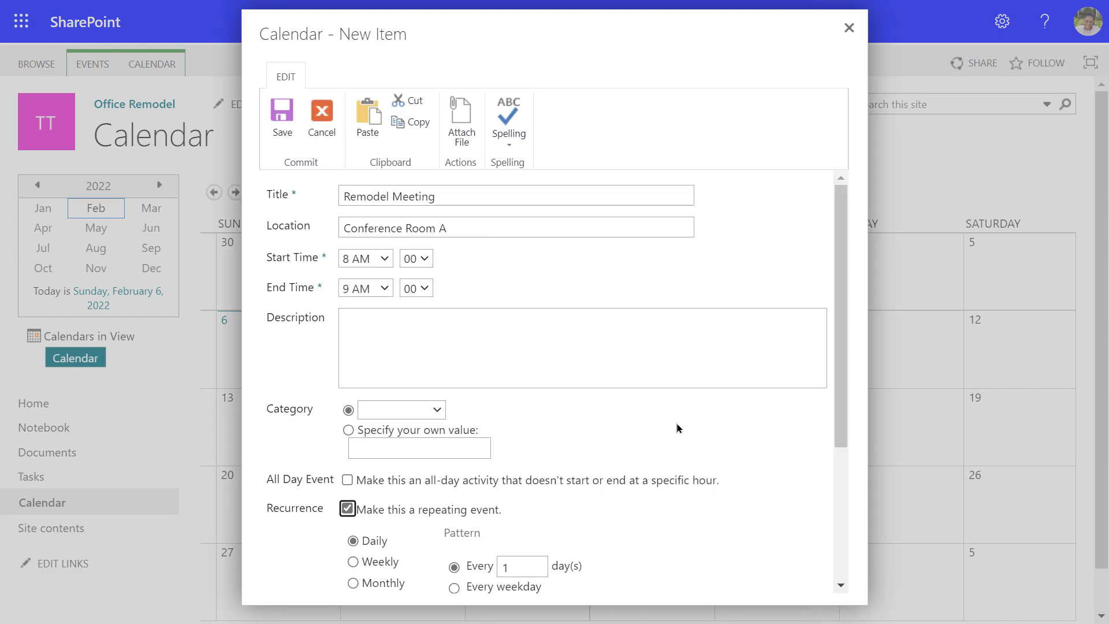
scroll(563, 418, down, 3)
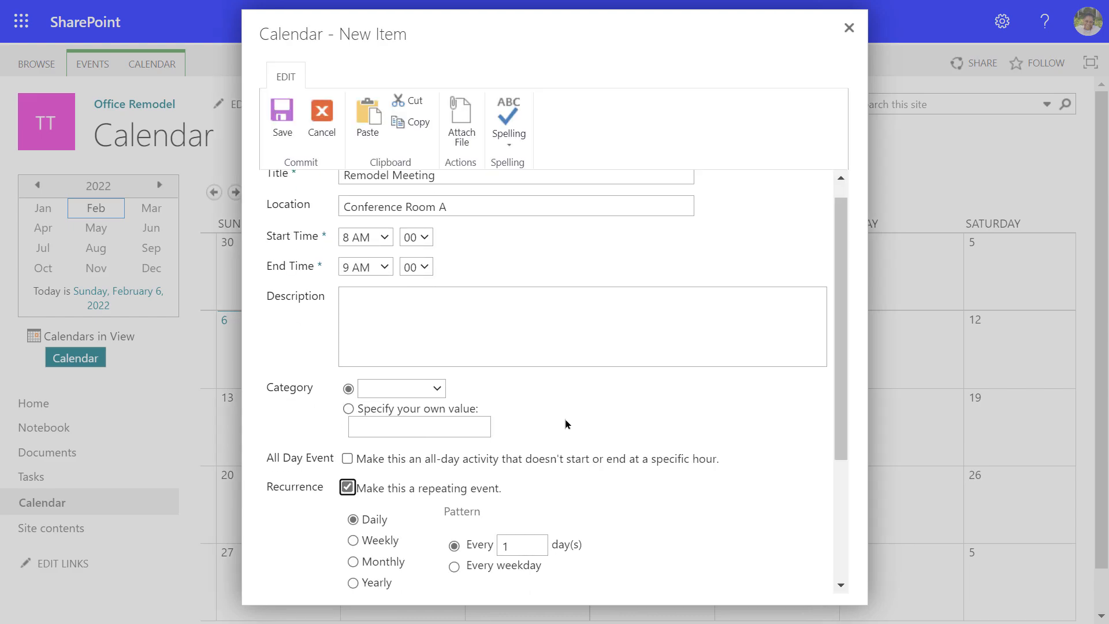
scroll(559, 425, down, 1)
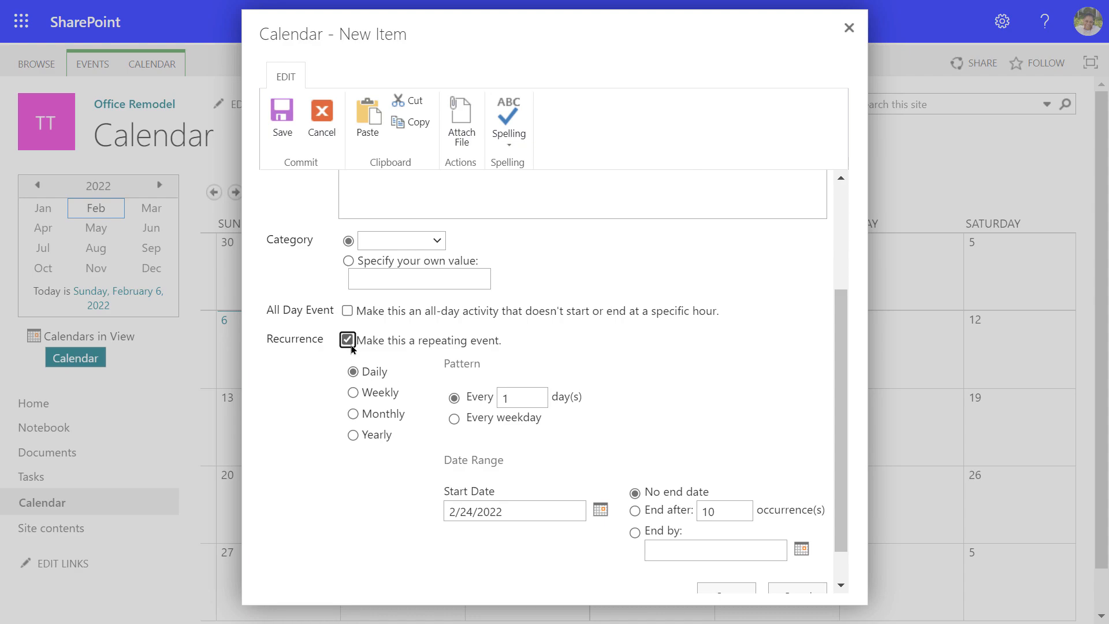
click(353, 393)
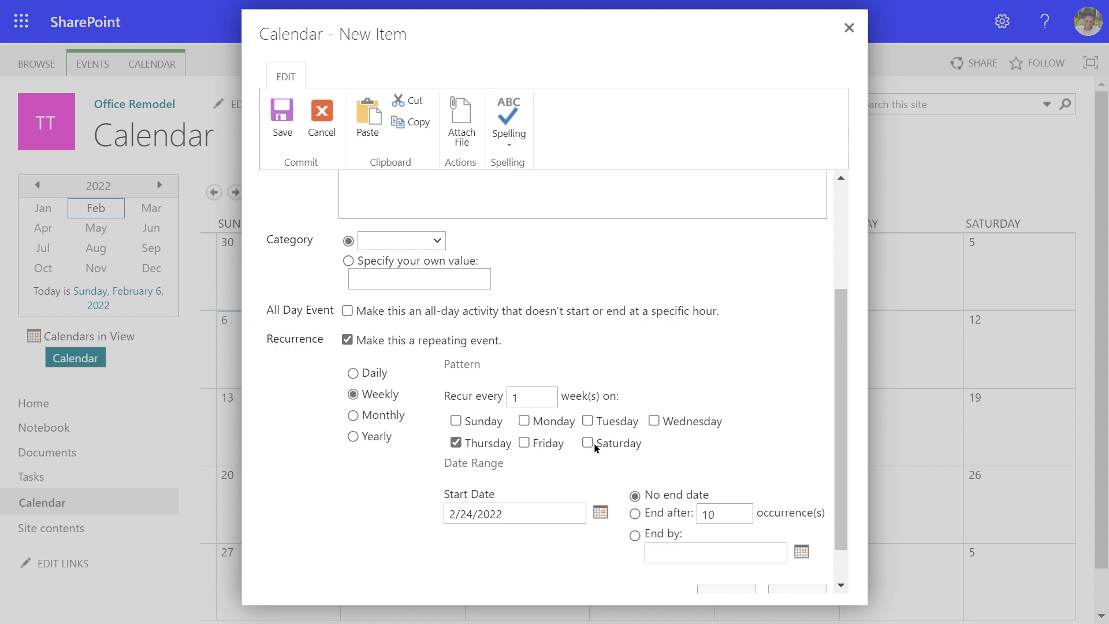
Set the meeting's recurrence to end after 3 occurrences.
click(635, 513)
drag(722, 516, 702, 511)
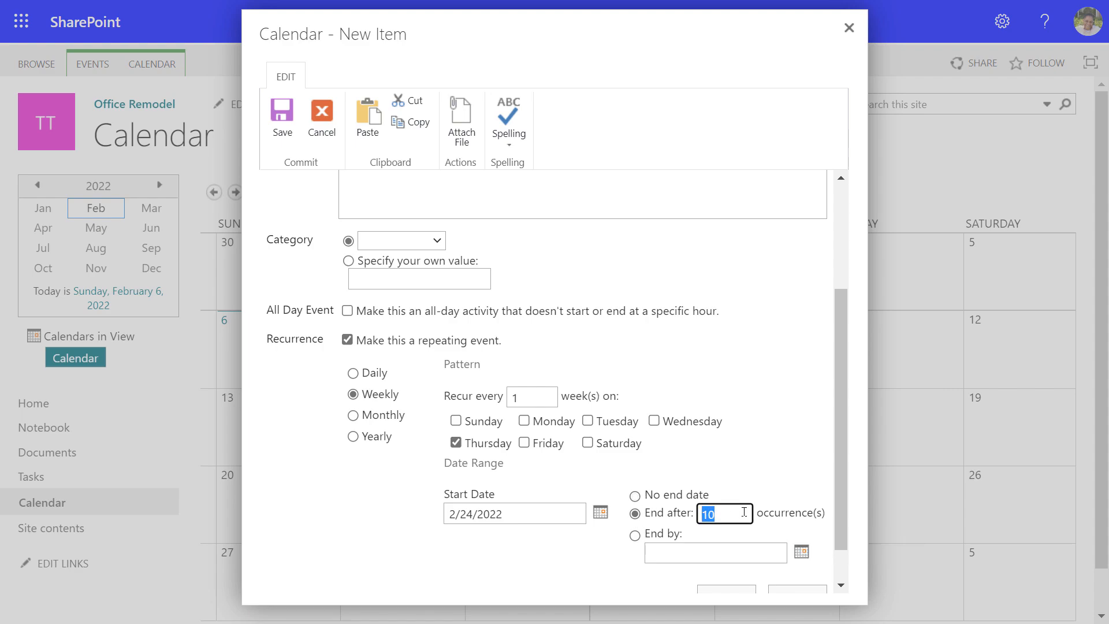
text(3)
Set the meeting's recurrence to end by 3/17/2022 and save the event.
click(635, 535)
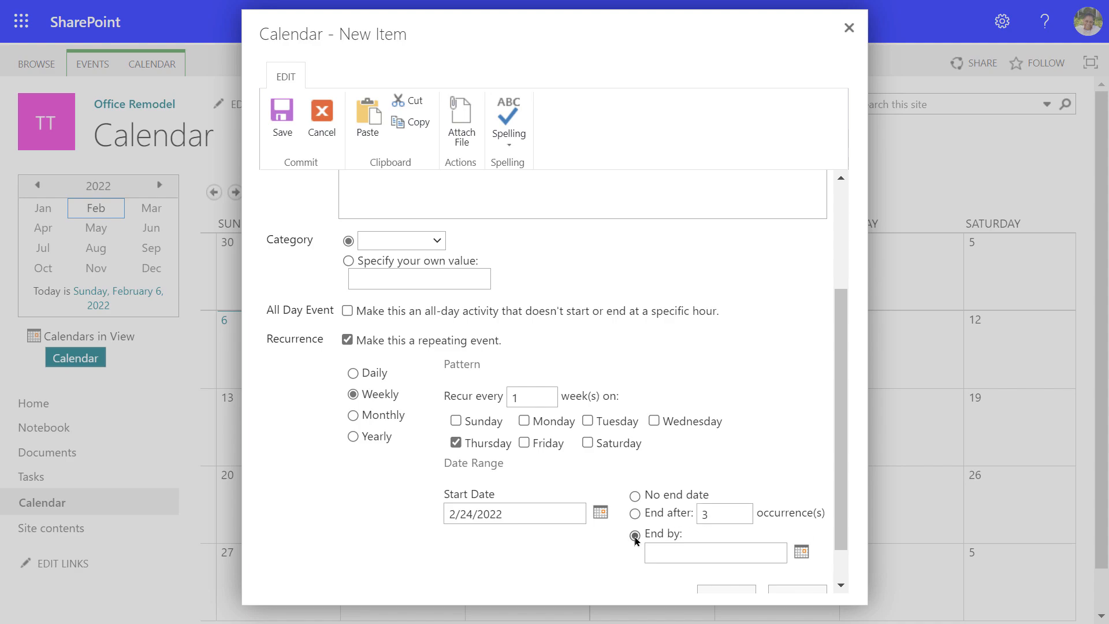
click(801, 551)
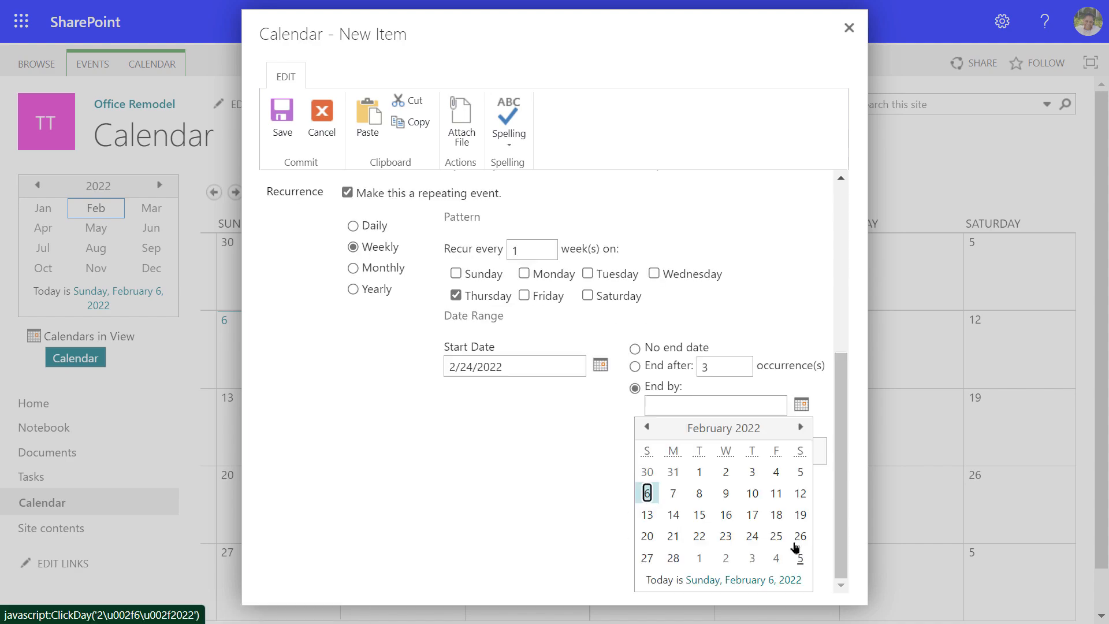
click(799, 428)
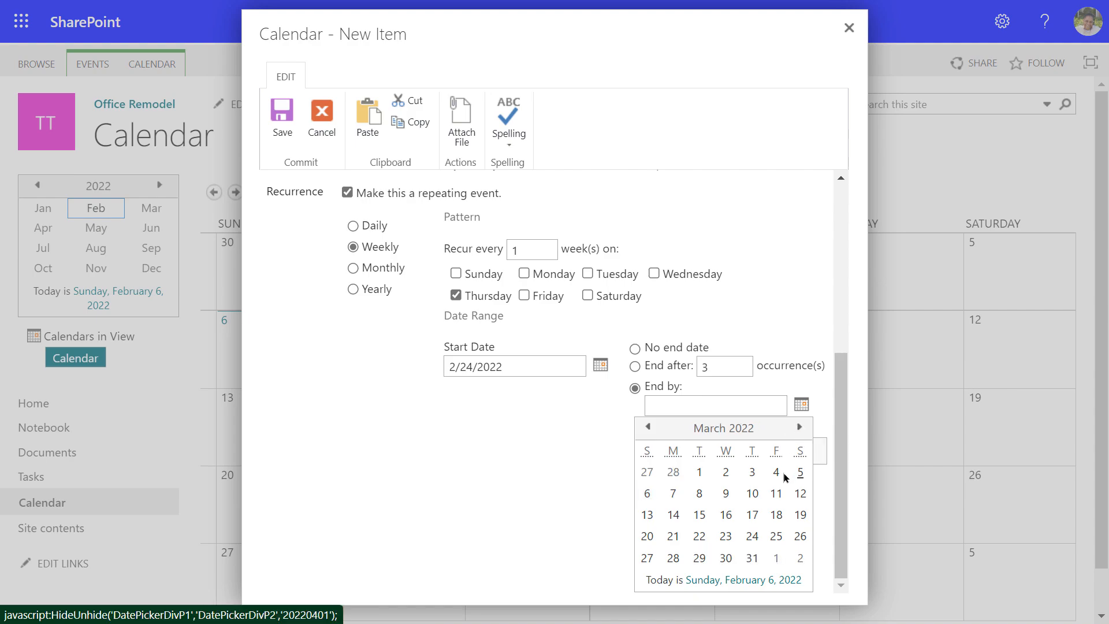
click(752, 515)
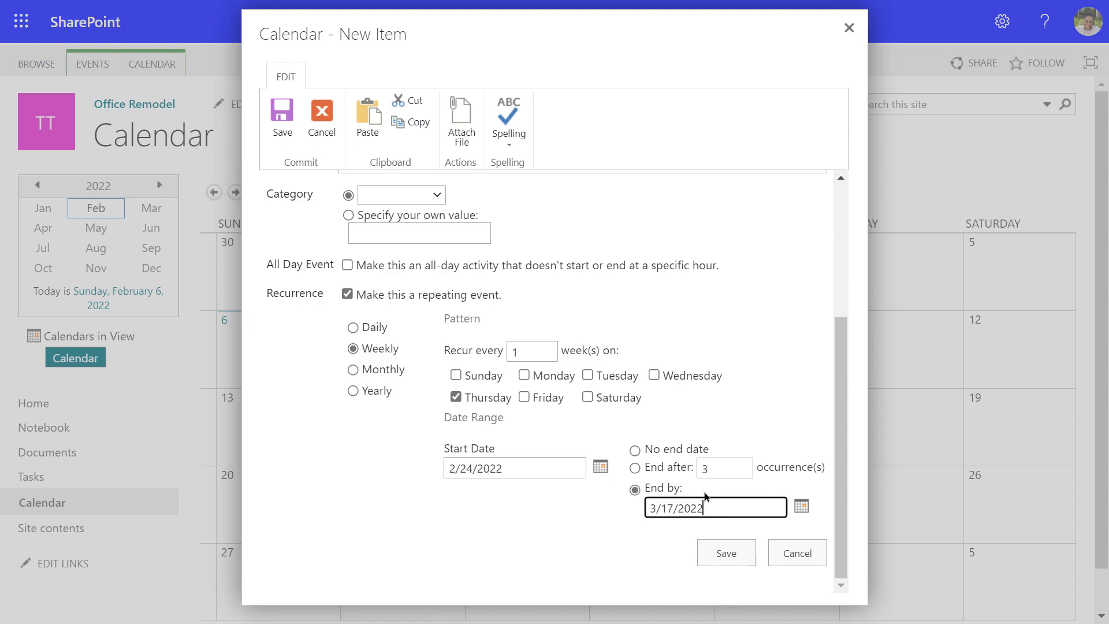
click(729, 555)
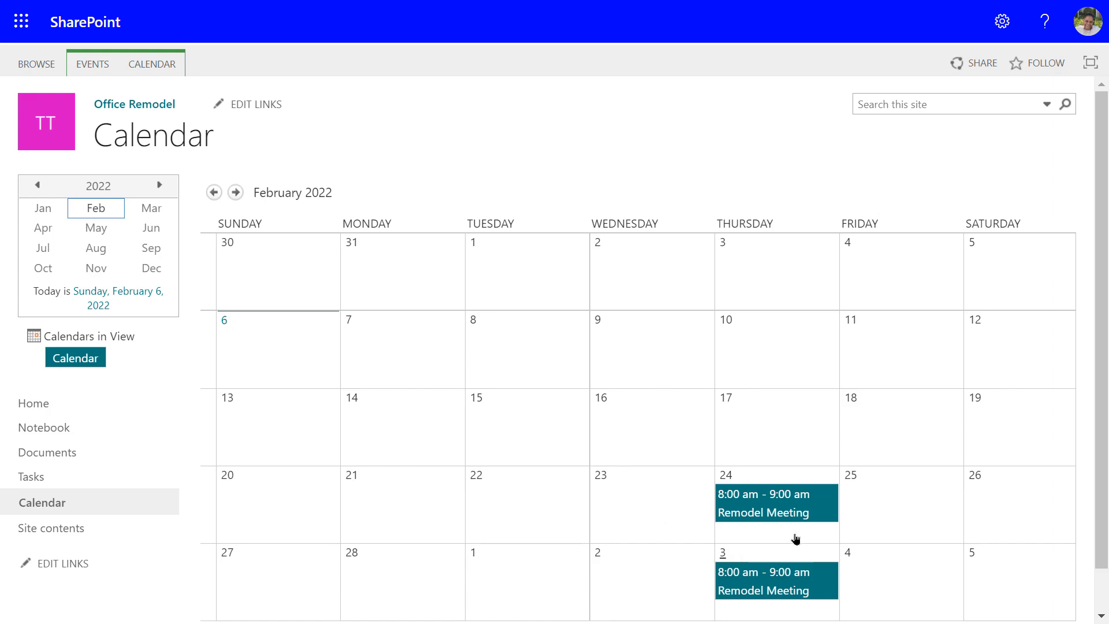
Check the Remodel Meeting's occurrences in the February and March 2022 calendar months.
scroll(922, 507, down, 2)
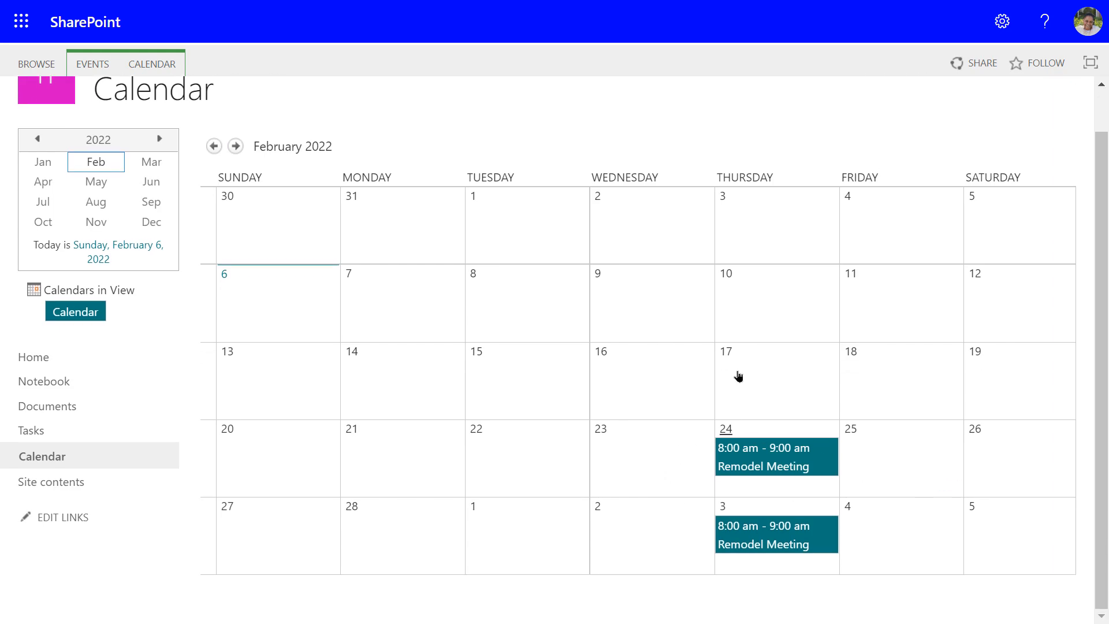
click(234, 146)
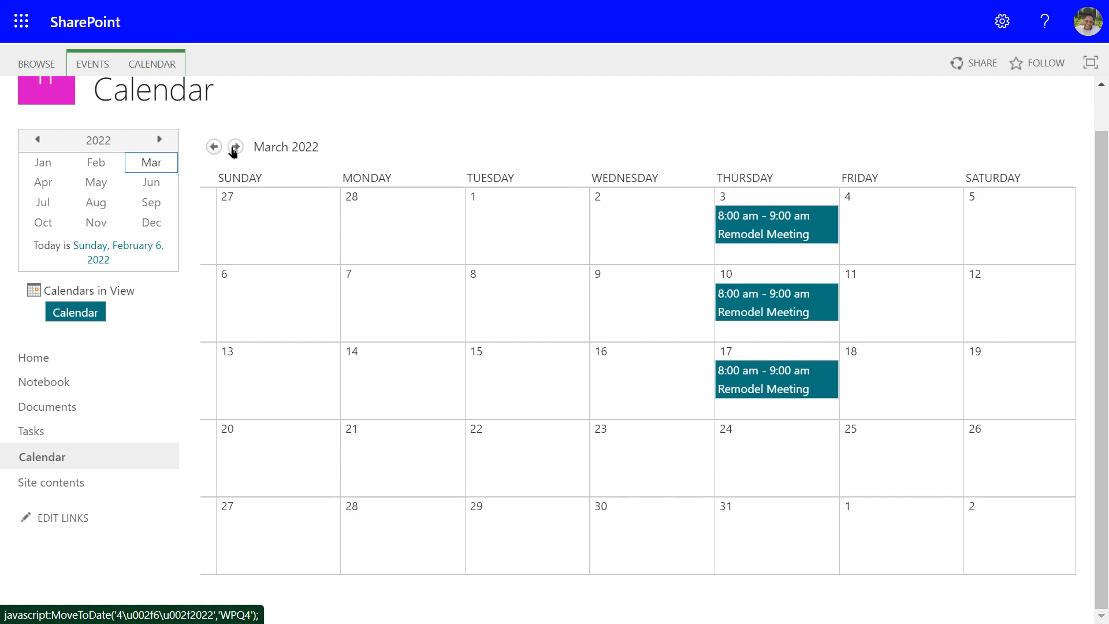
click(211, 148)
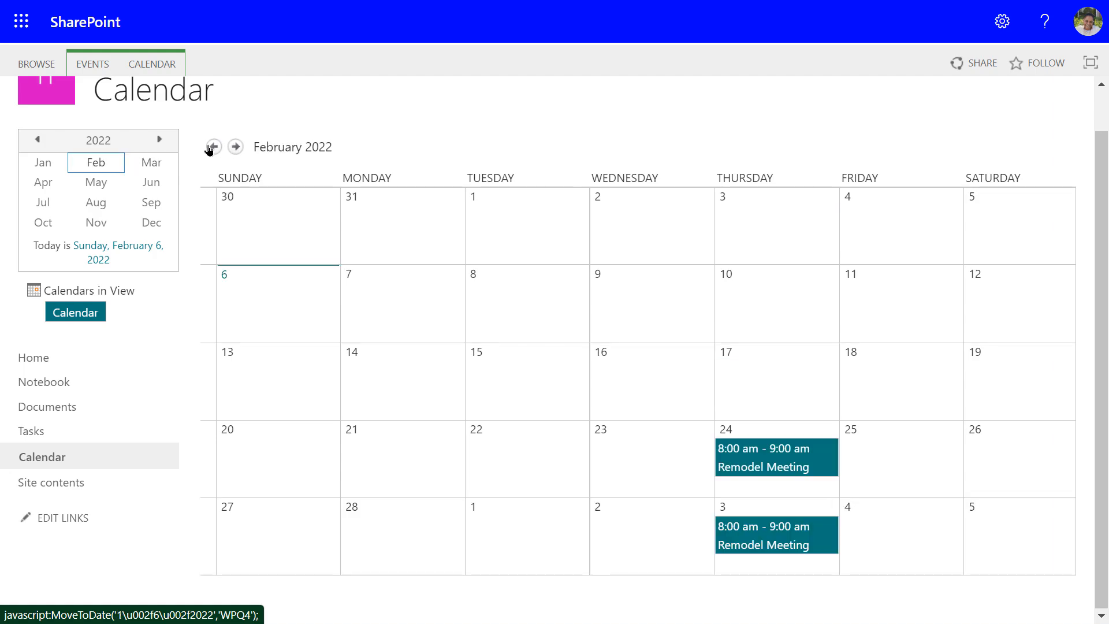
click(239, 149)
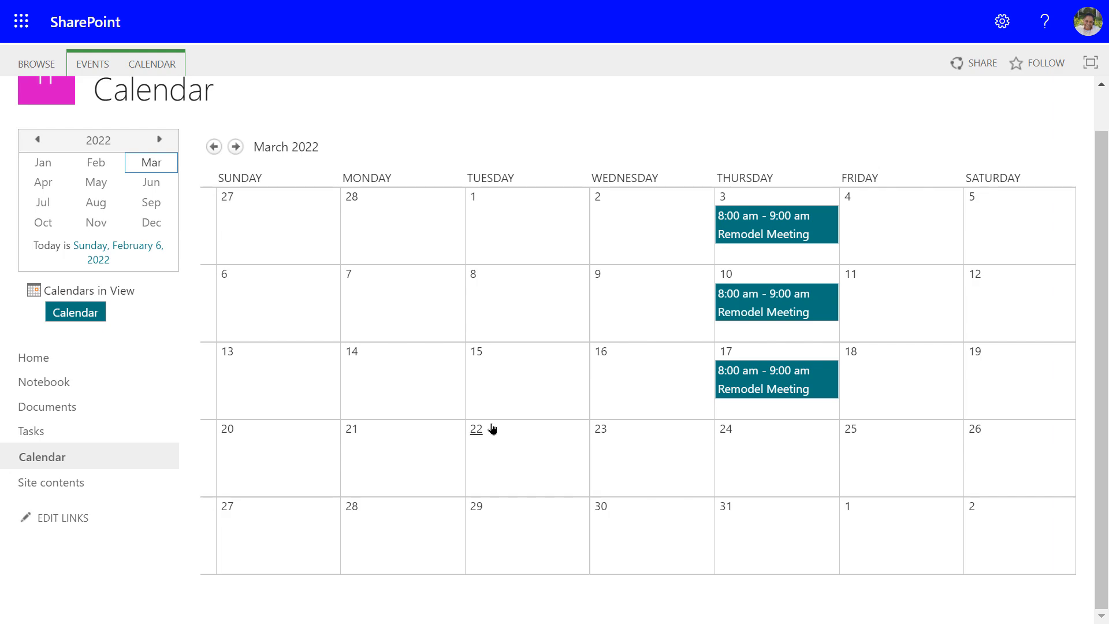
mouse_move(492, 428)
mouse_move(342, 310)
Post "We really need to figure out which internal members are working on this and assign them to tasks next week." to the Office Remodel newsfeed.
click(36, 365)
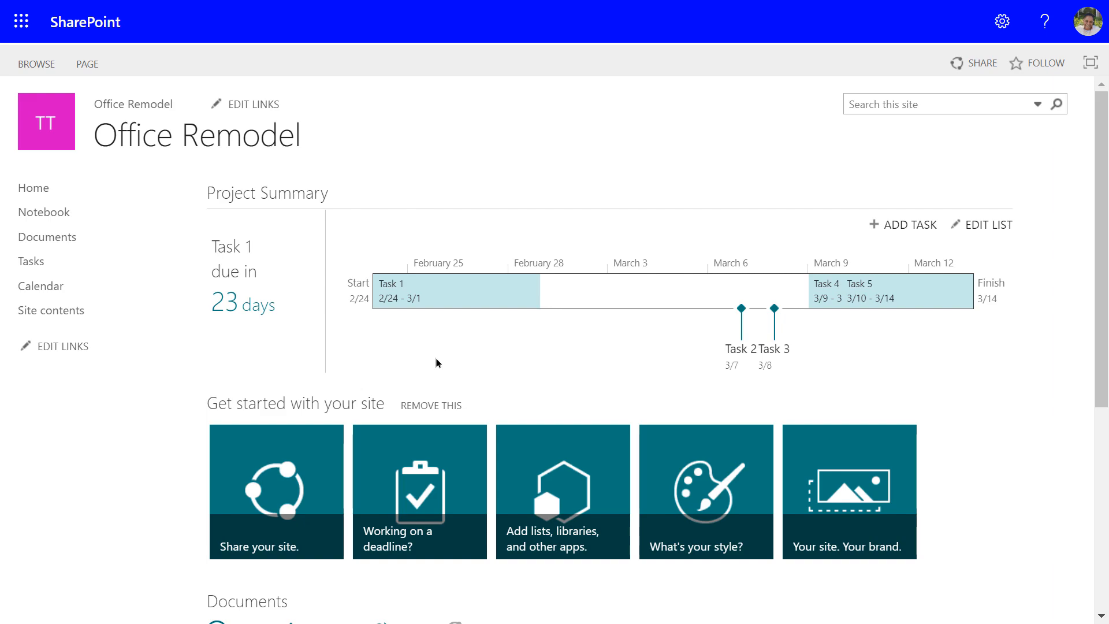
scroll(434, 362, down, 5)
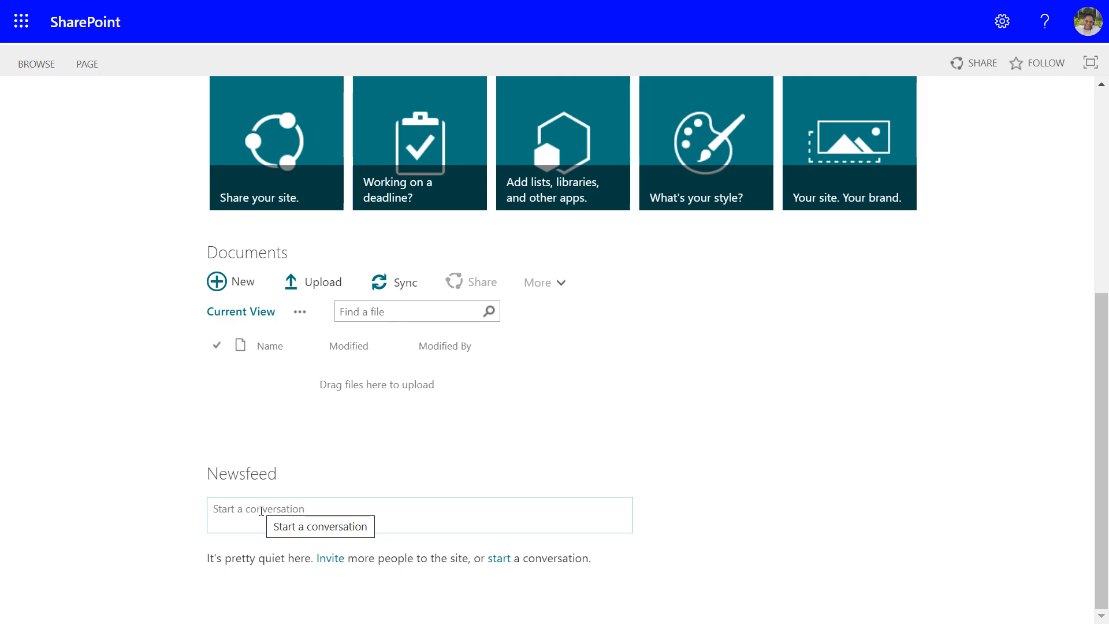
click(270, 513)
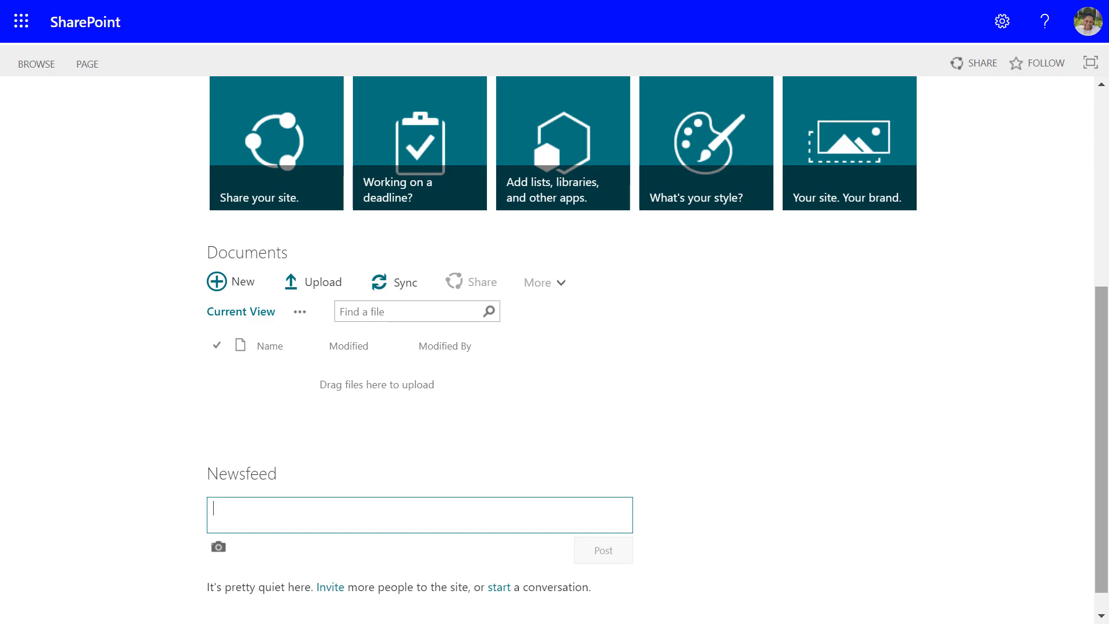
text(We)
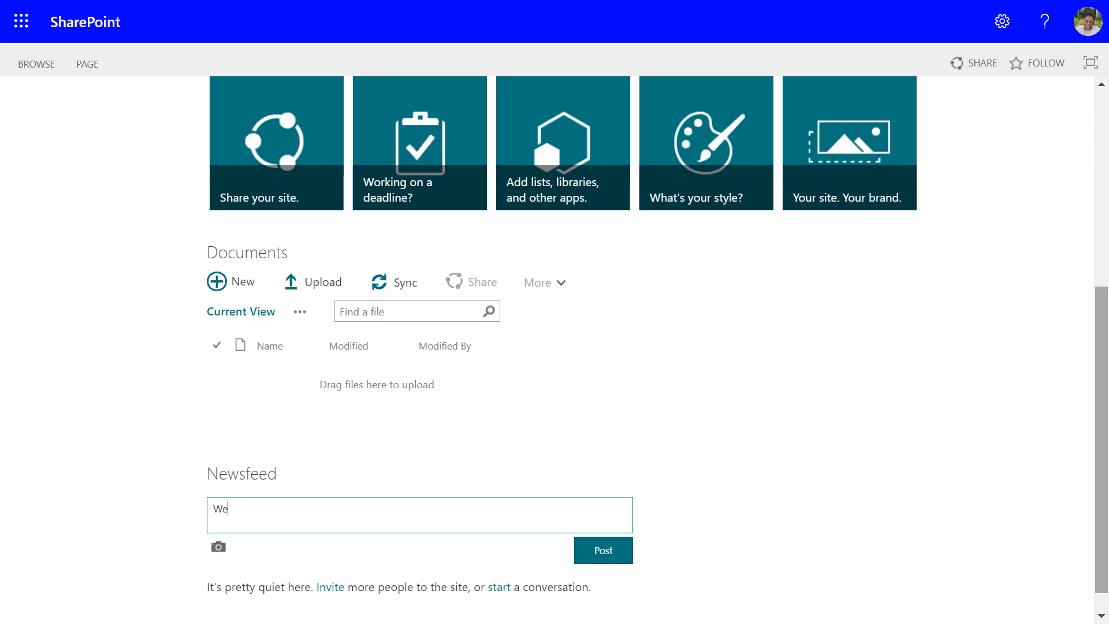
text( really need to figure out which )
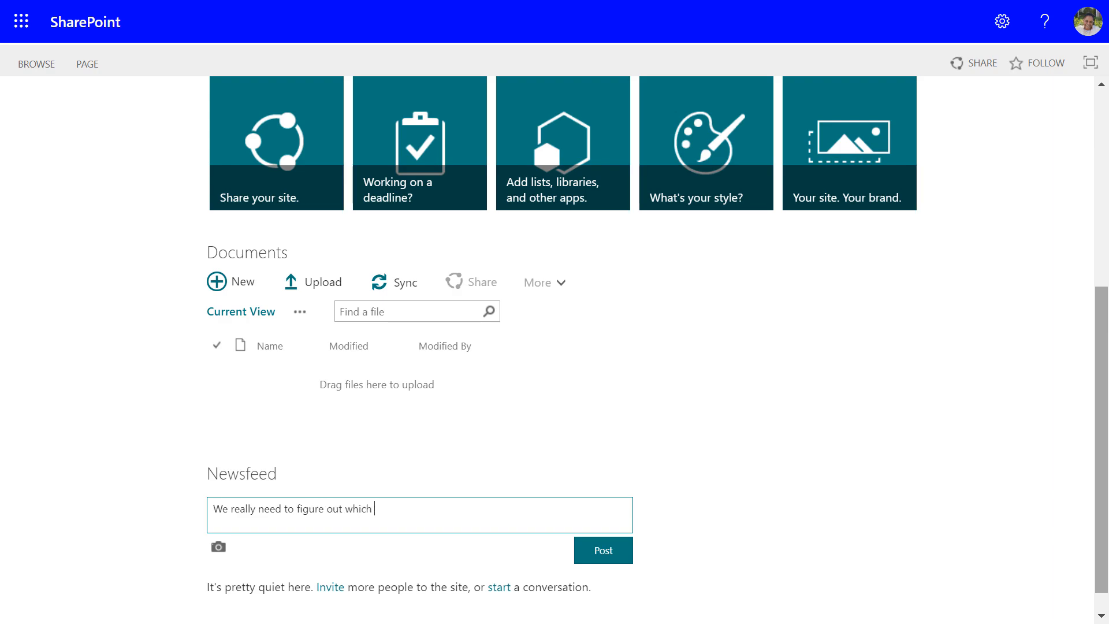
text(internal members are working)
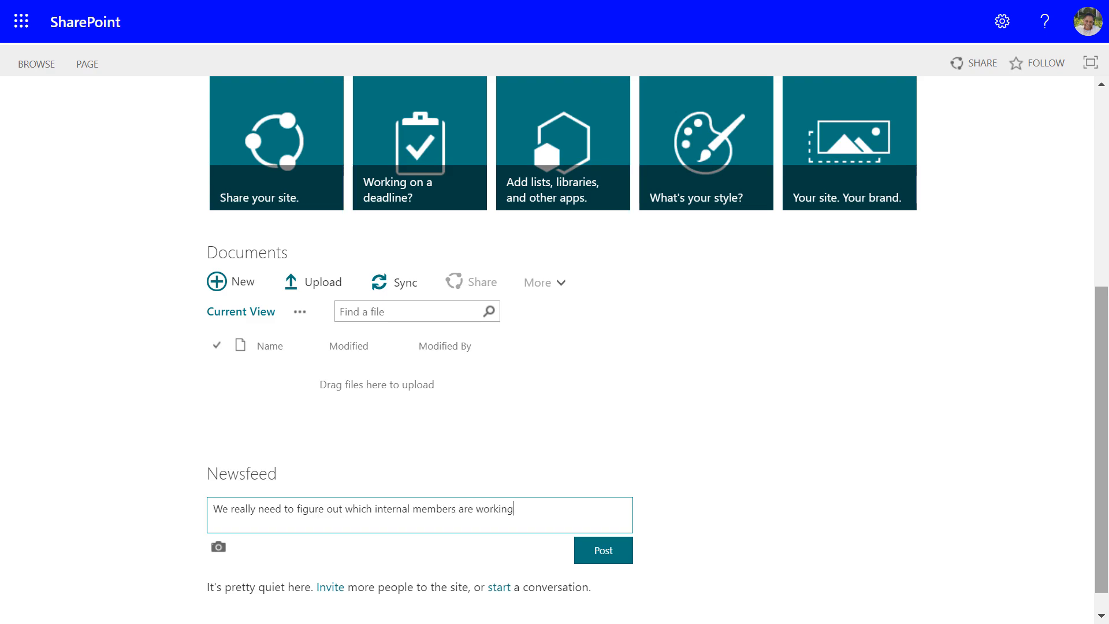
text( on this and assign them to t)
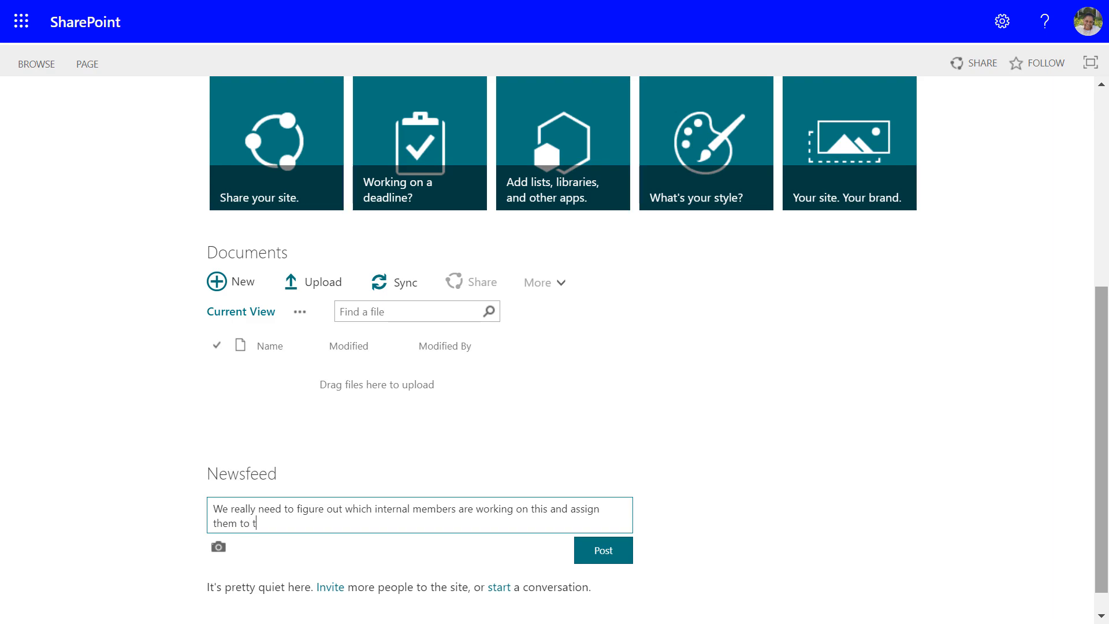
text(asks next week.)
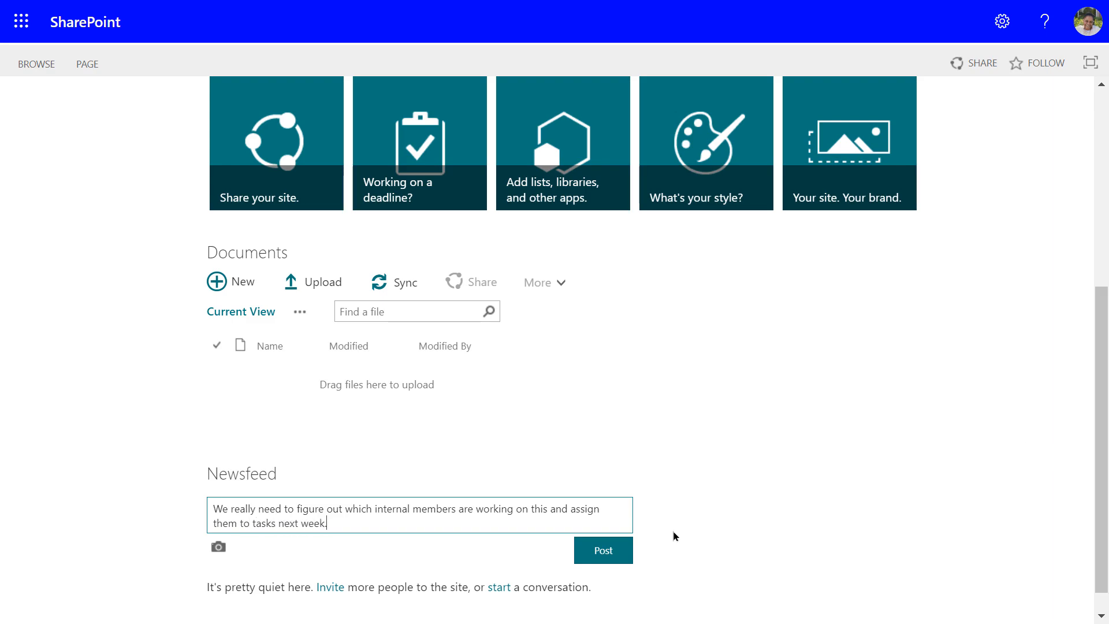
click(612, 551)
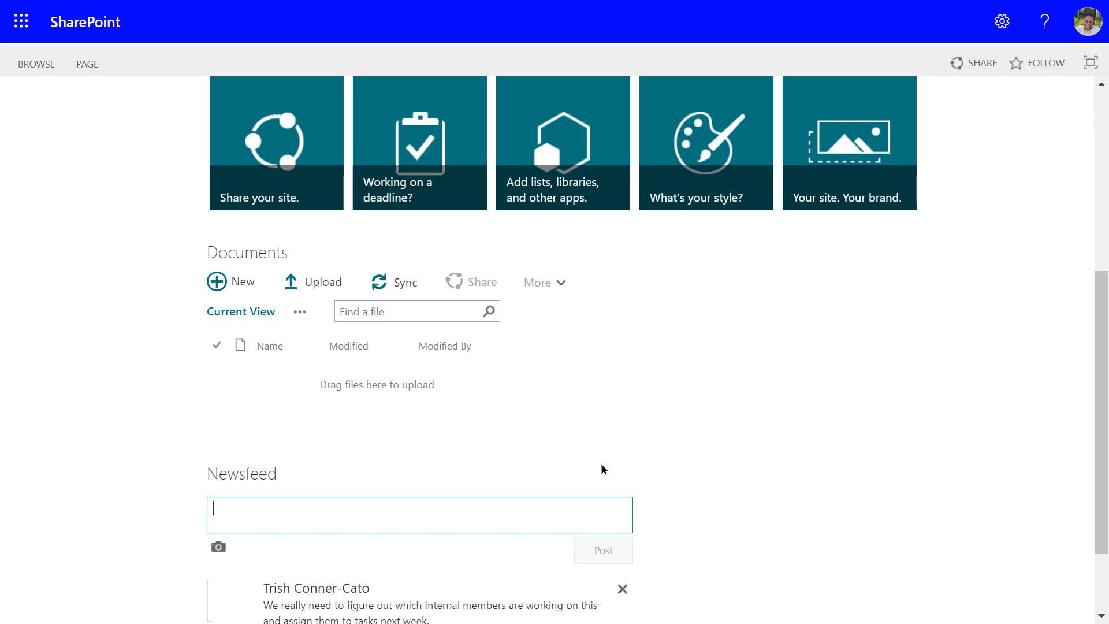
Examine the new newsfeed post with its further options, and return to the Office Remodel project summary.
scroll(579, 465, down, 3)
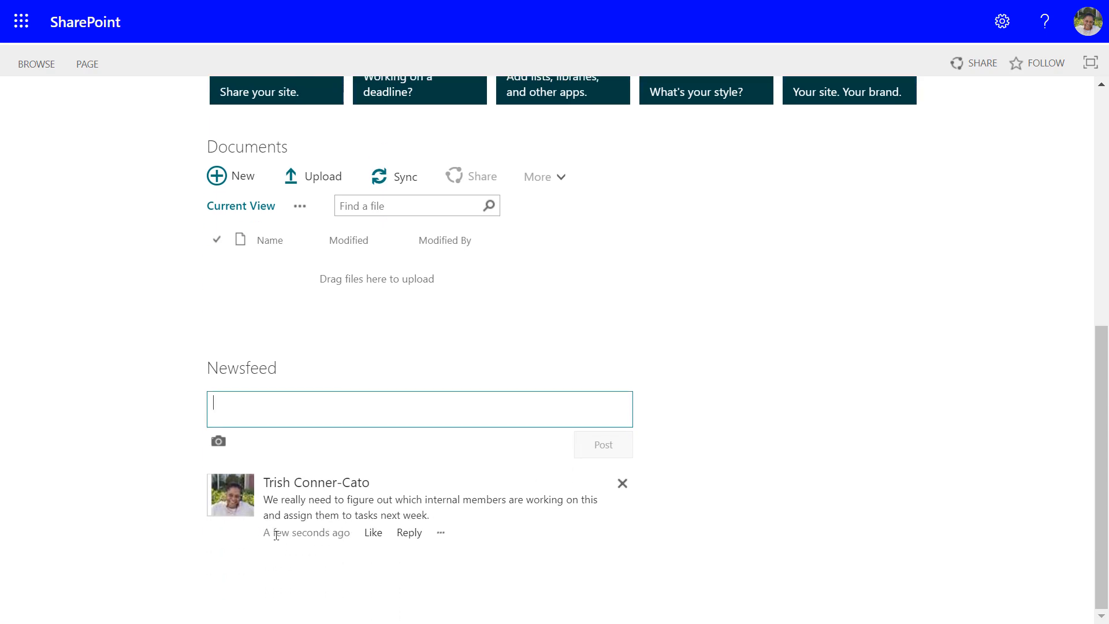
click(439, 533)
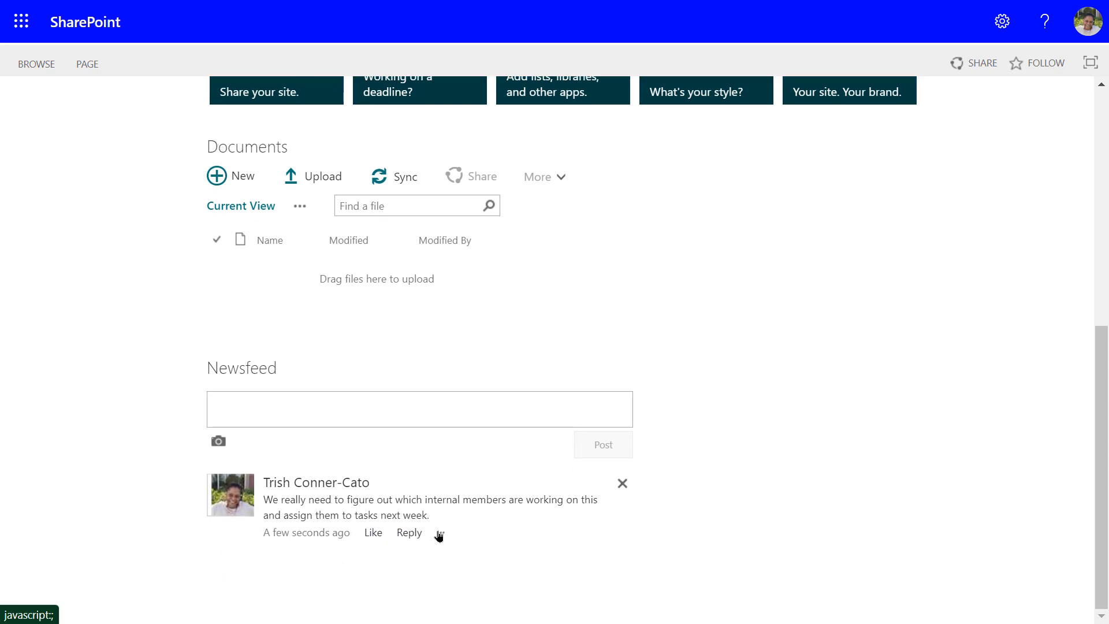
click(497, 487)
scroll(597, 439, up, 8)
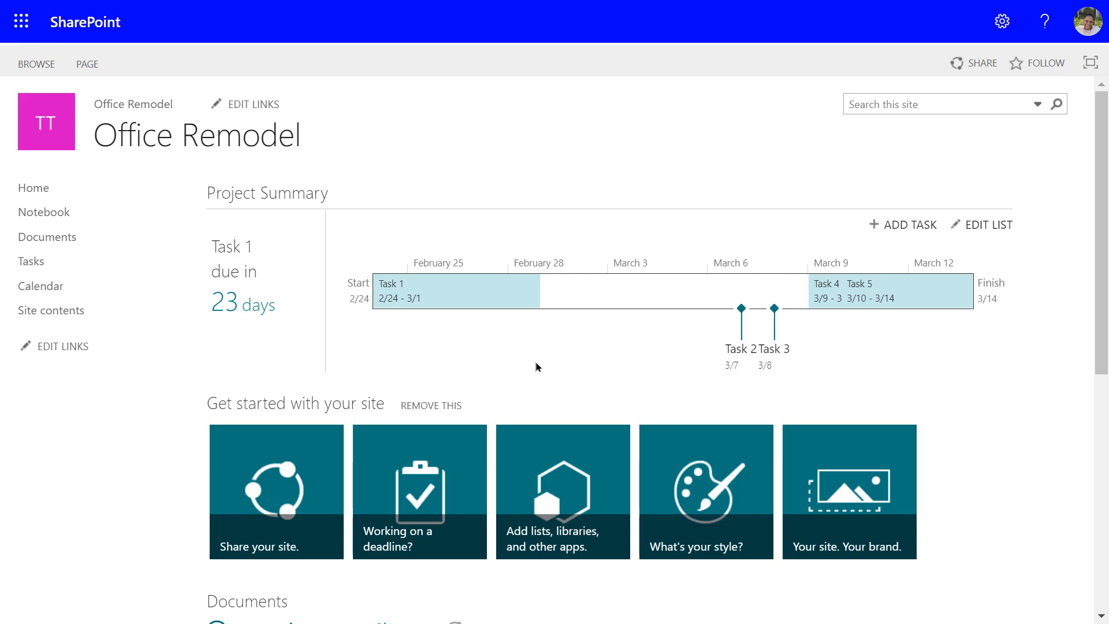
click(536, 366)
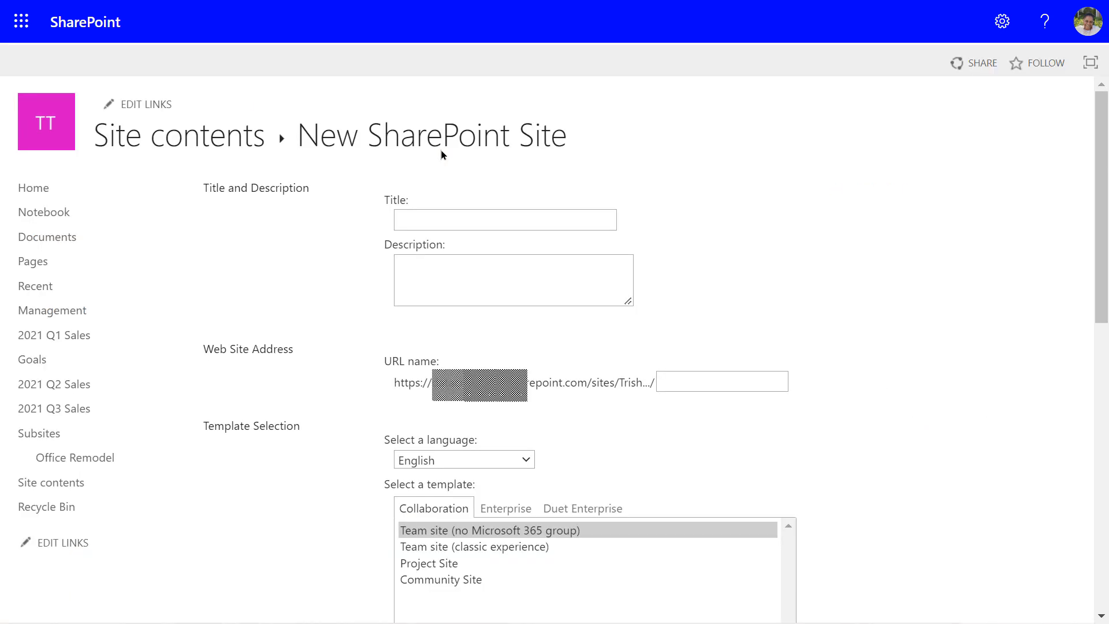
Title the new SharePoint subsite "Sales Travel" and enter the description "Travel information for members of our team".
click(401, 218)
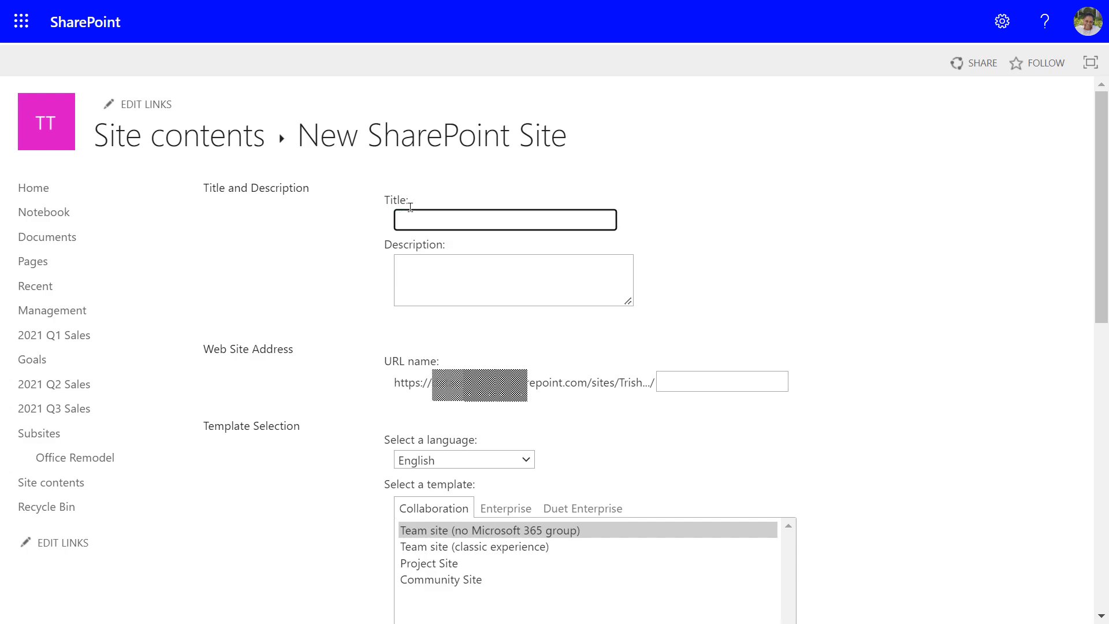
text(Sales Travel)
click(439, 274)
text(Tr)
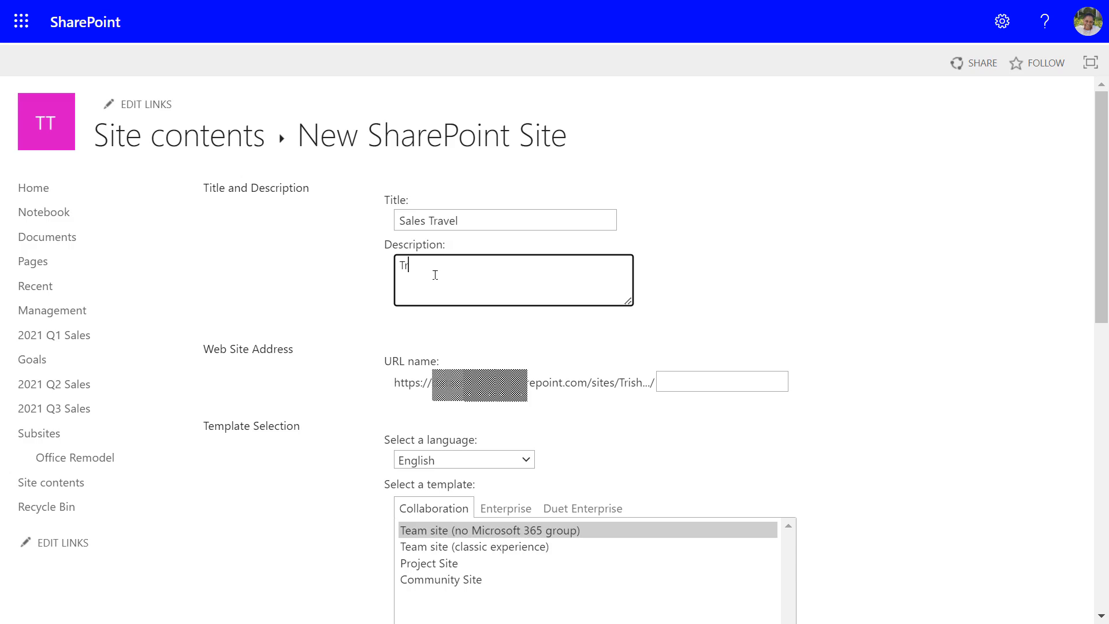
text(avel information for member)
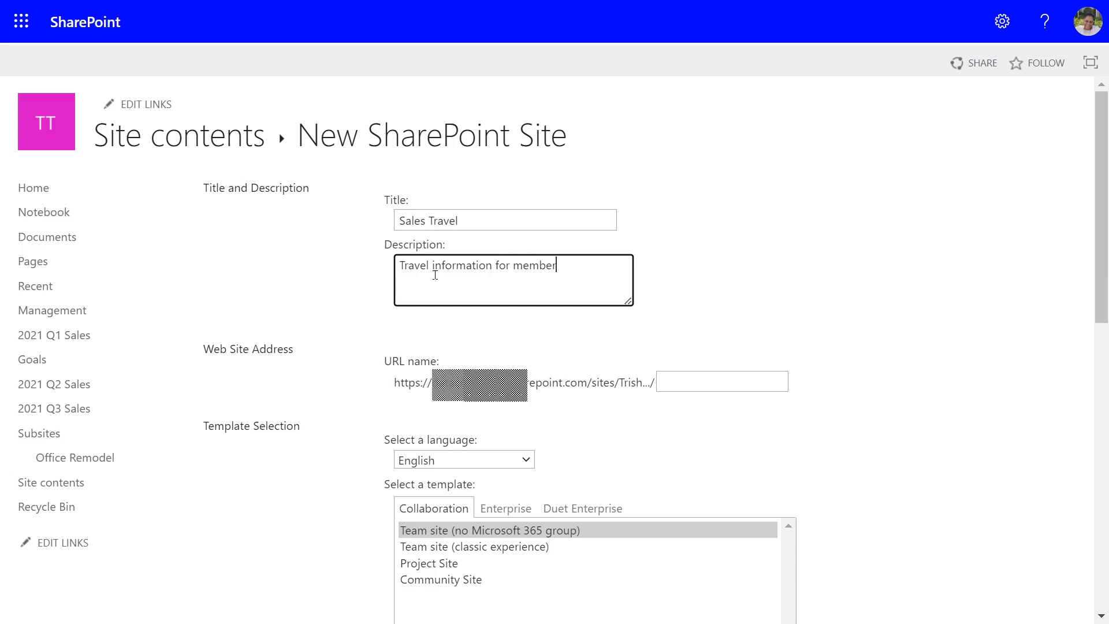
text(s of our team)
Set the new subsite's URL name to "travel" and choose the Community Site template.
click(674, 383)
click(672, 385)
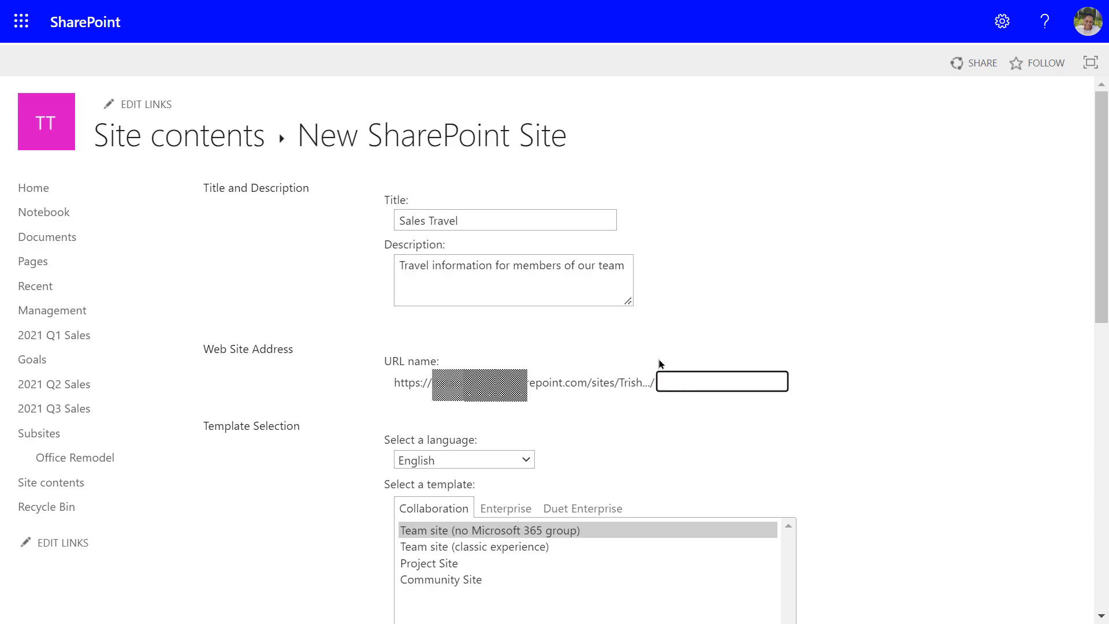
text(travel)
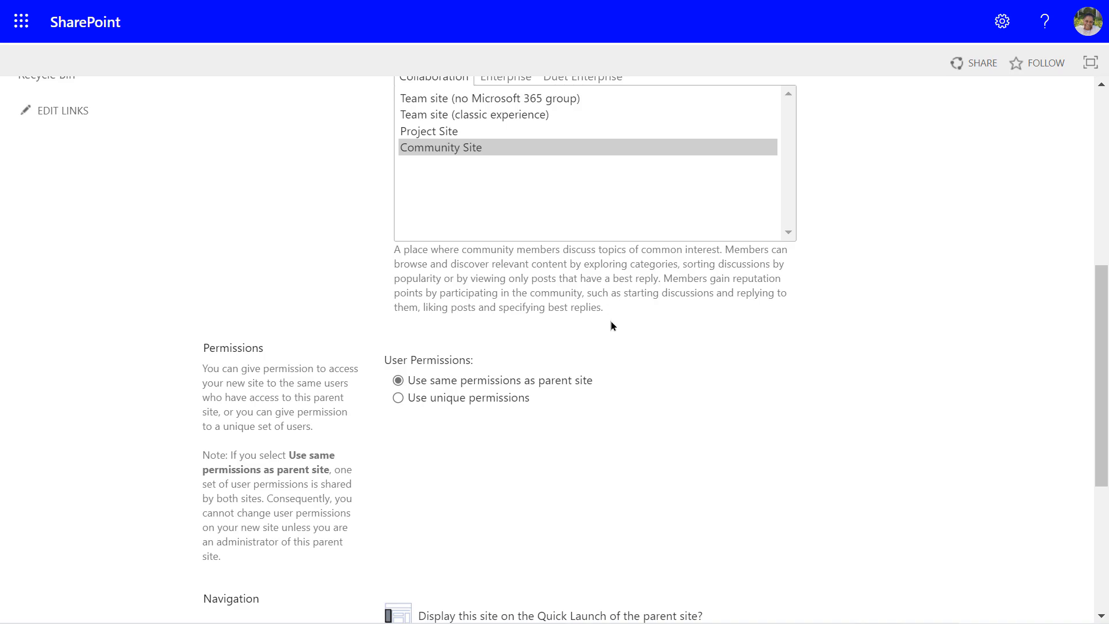
Display the subsite on the parent site's Quick Launch but not on its top link bar, and create the site.
scroll(621, 362, down, 3)
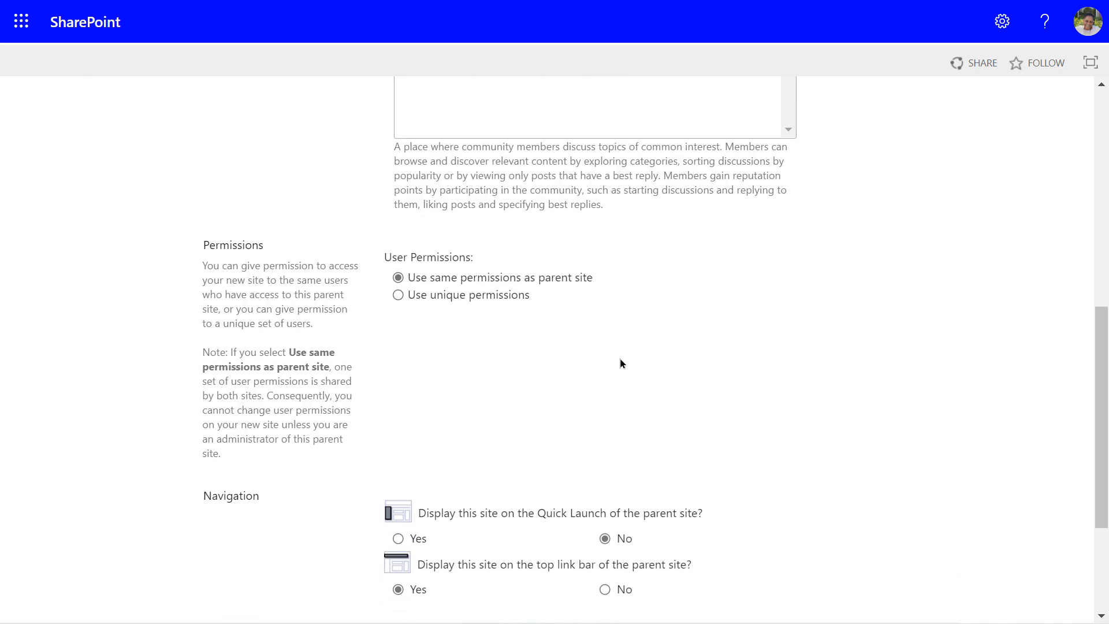
scroll(621, 362, down, 2)
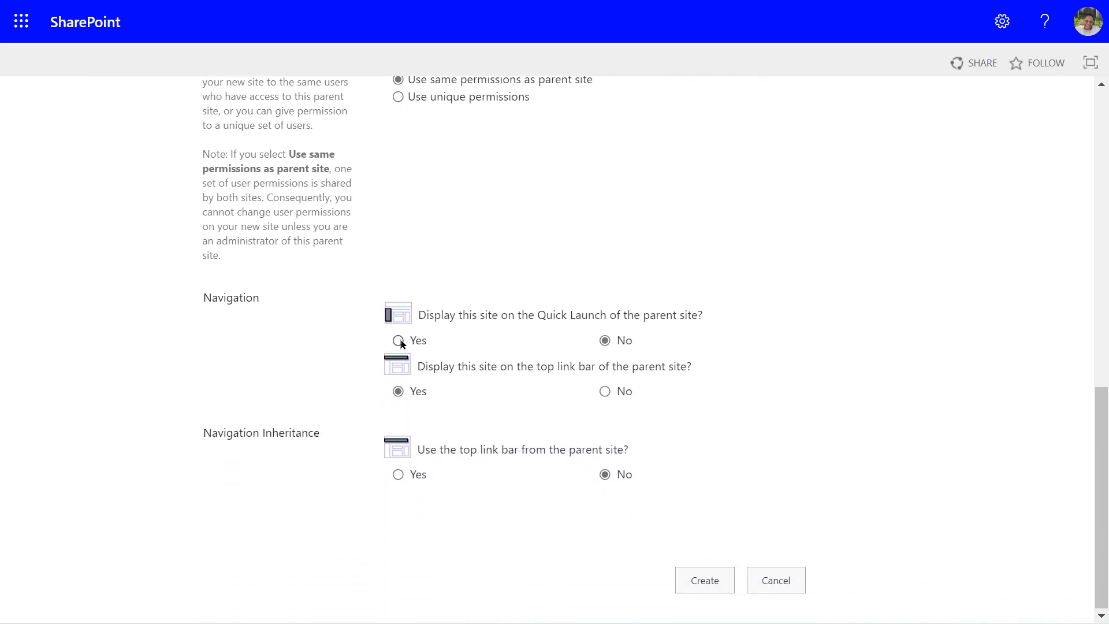
click(399, 341)
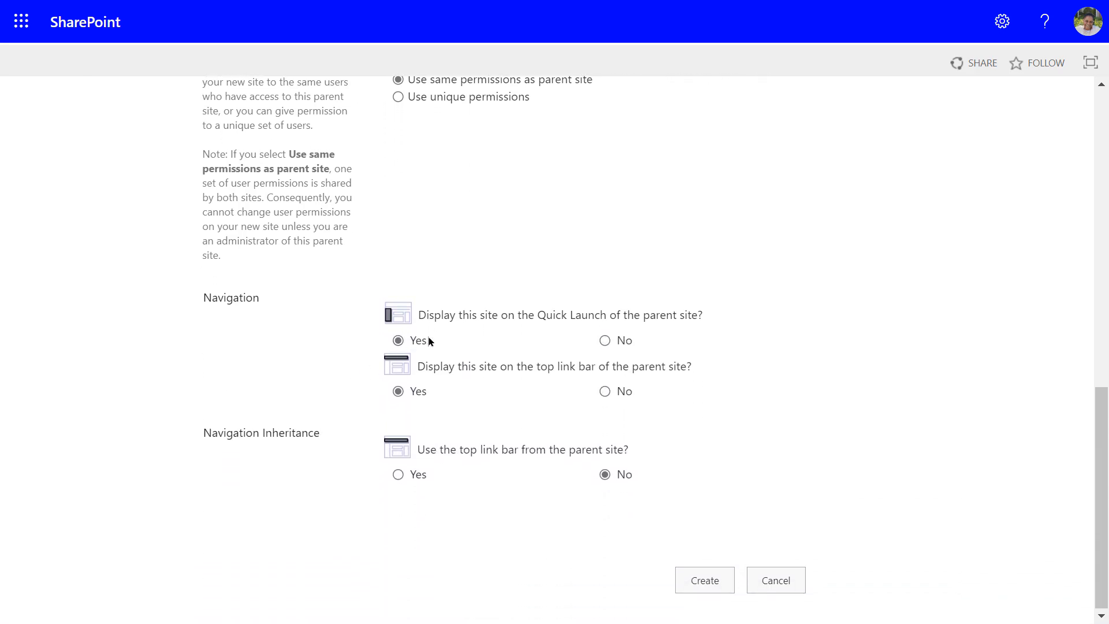
click(607, 392)
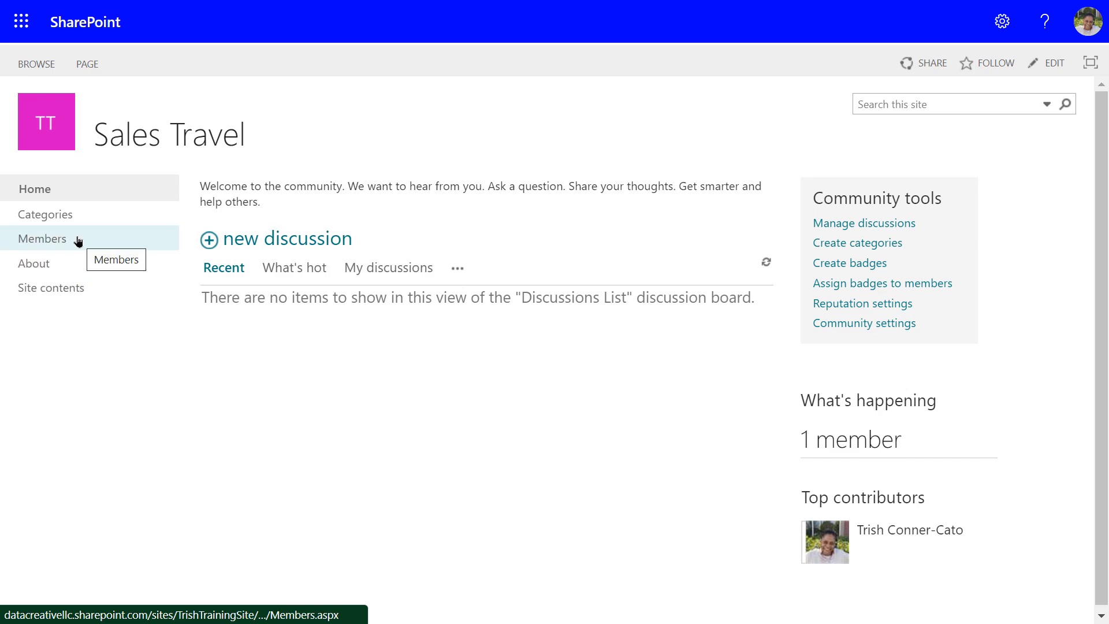
Review the Sales Travel community's Categories page and the Members page's New members, A-Z and additional sorting views.
click(67, 214)
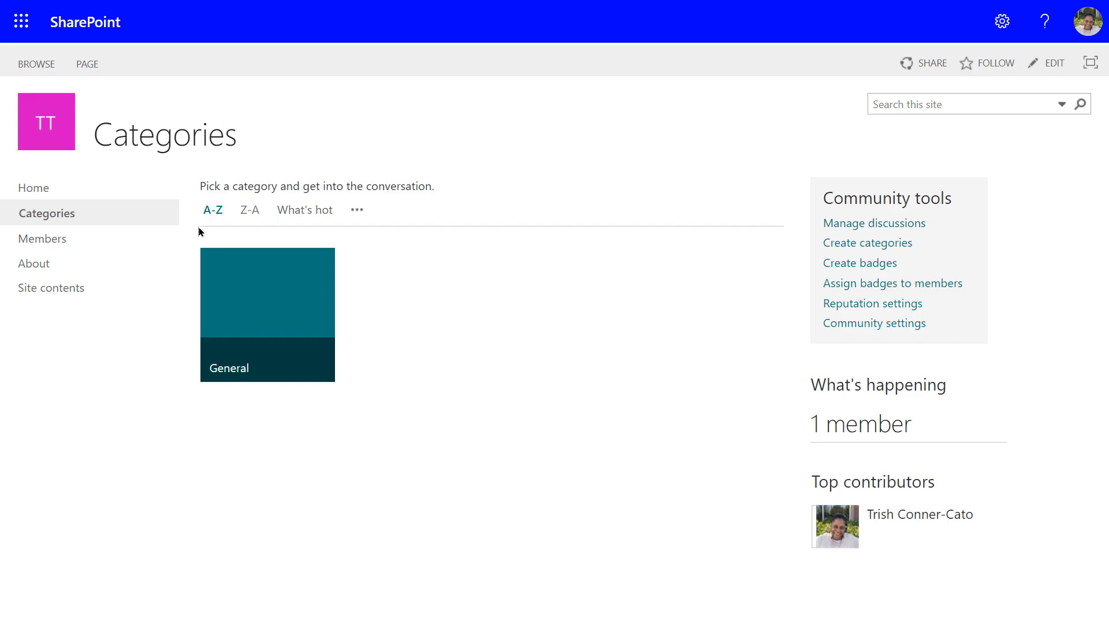
click(34, 240)
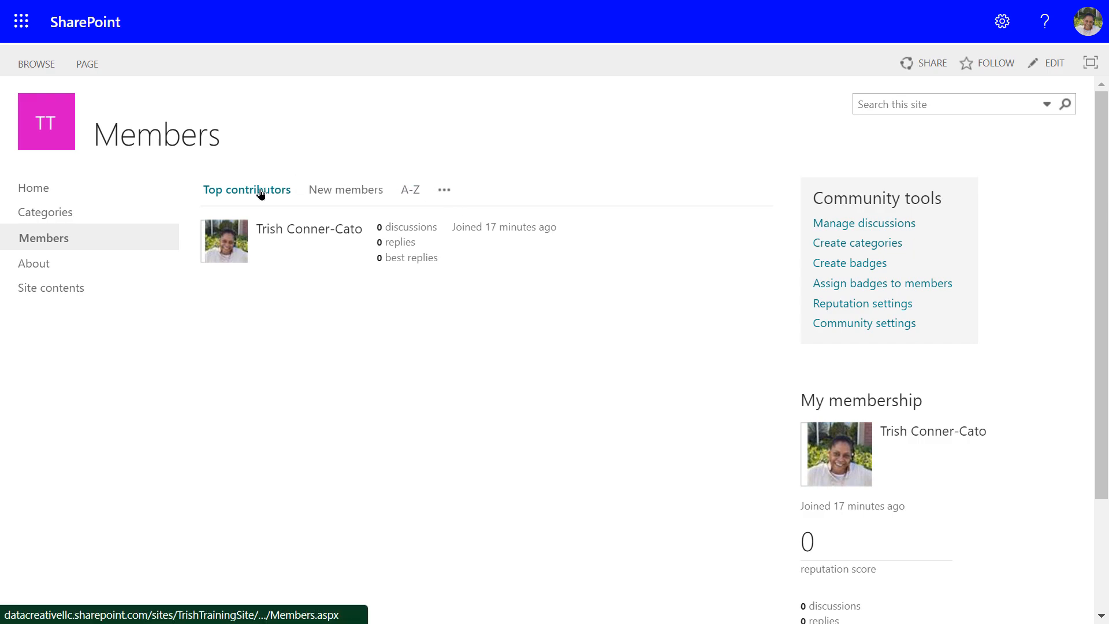
click(338, 194)
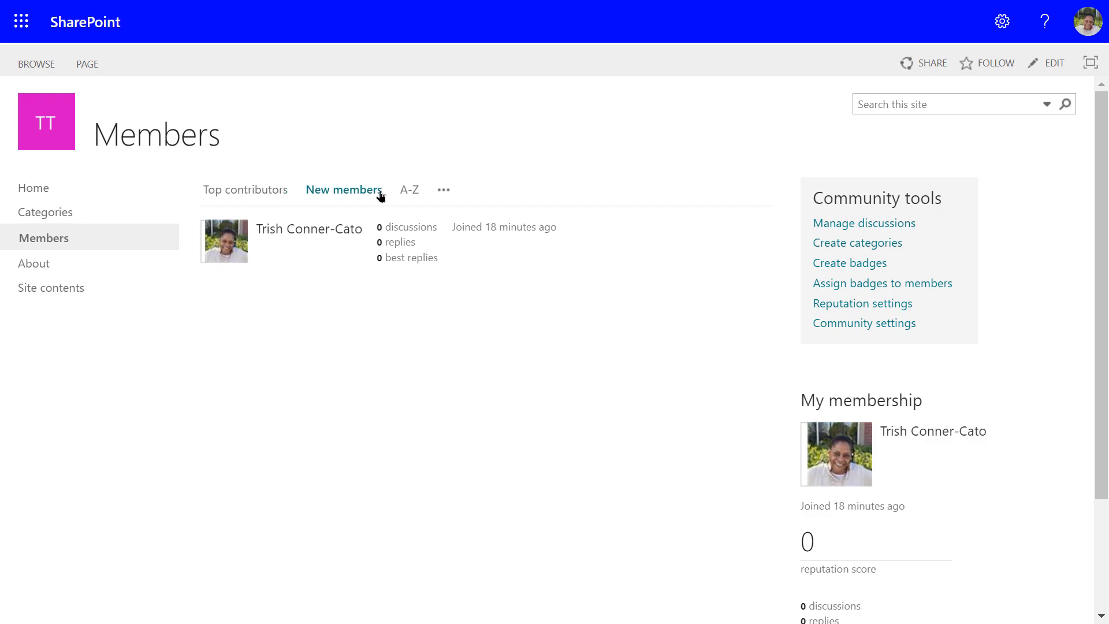
click(410, 191)
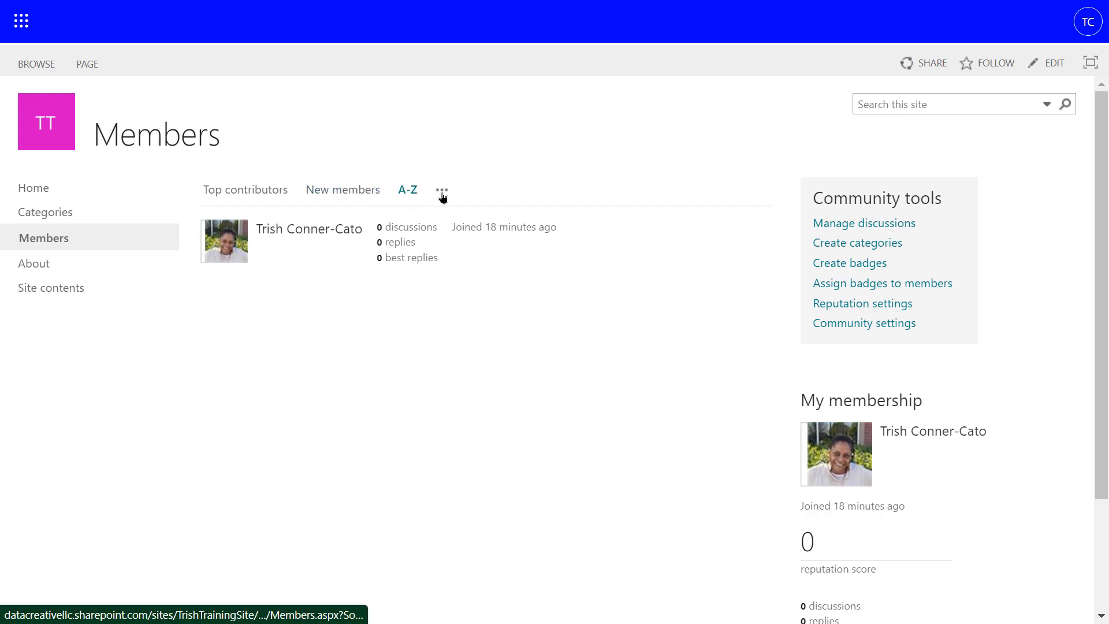
click(442, 194)
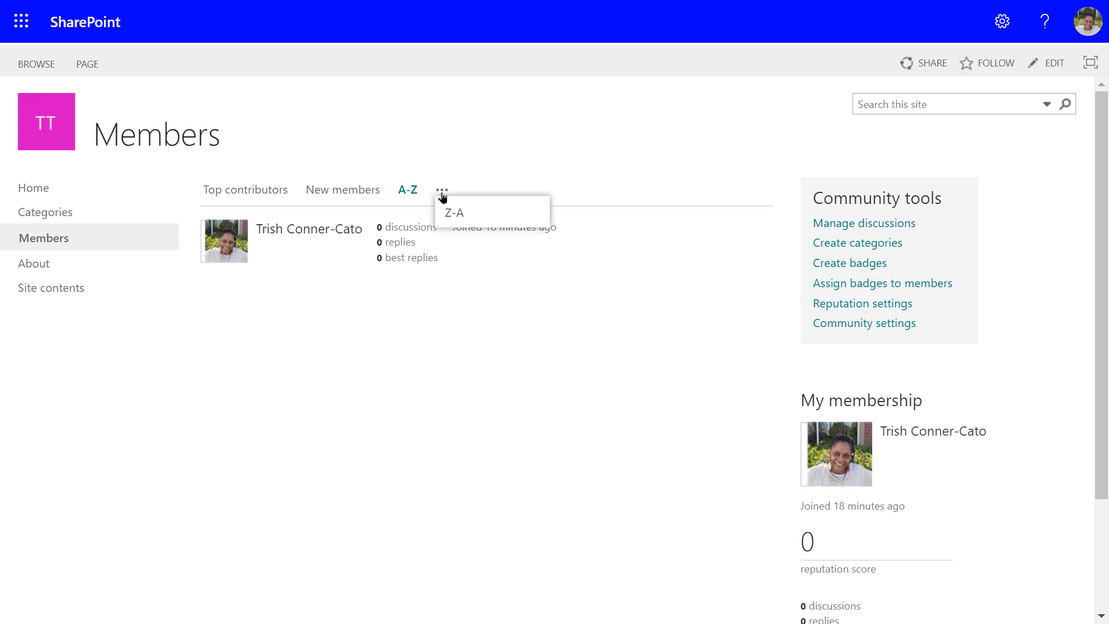
click(499, 174)
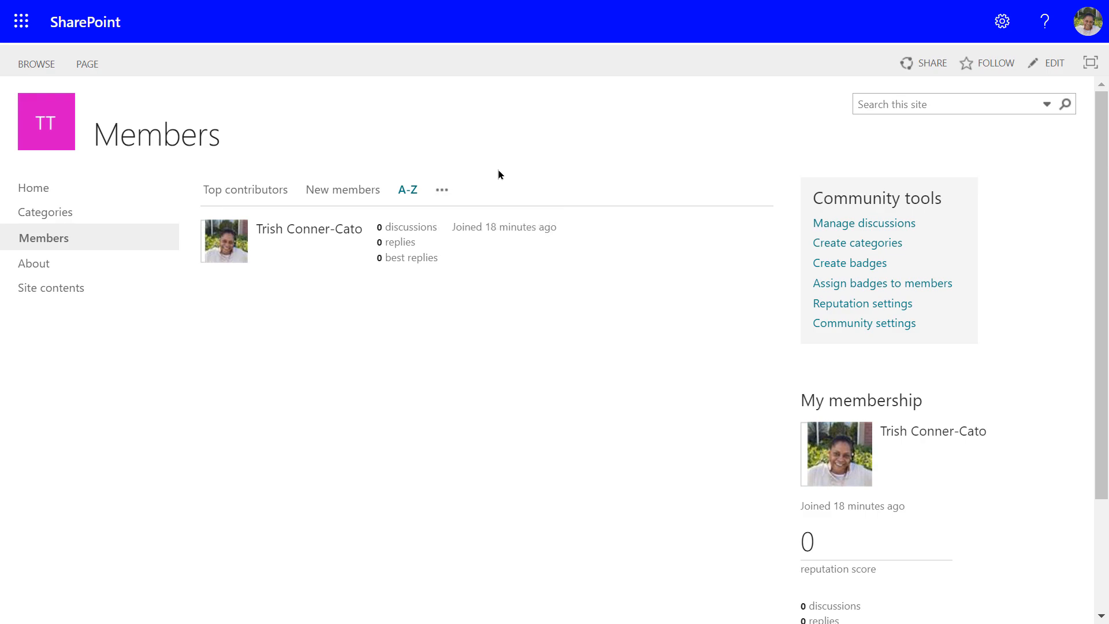
click(445, 195)
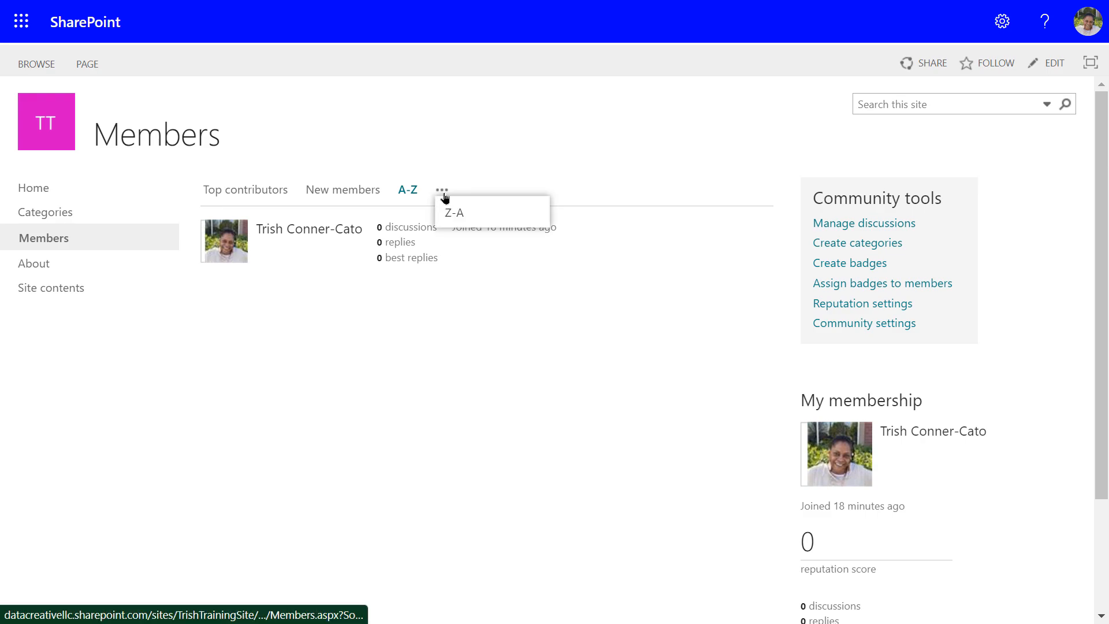
Replace the introductory paragraph on the community's About page with "We are using this for travel tips for our Sales Team.".
click(498, 169)
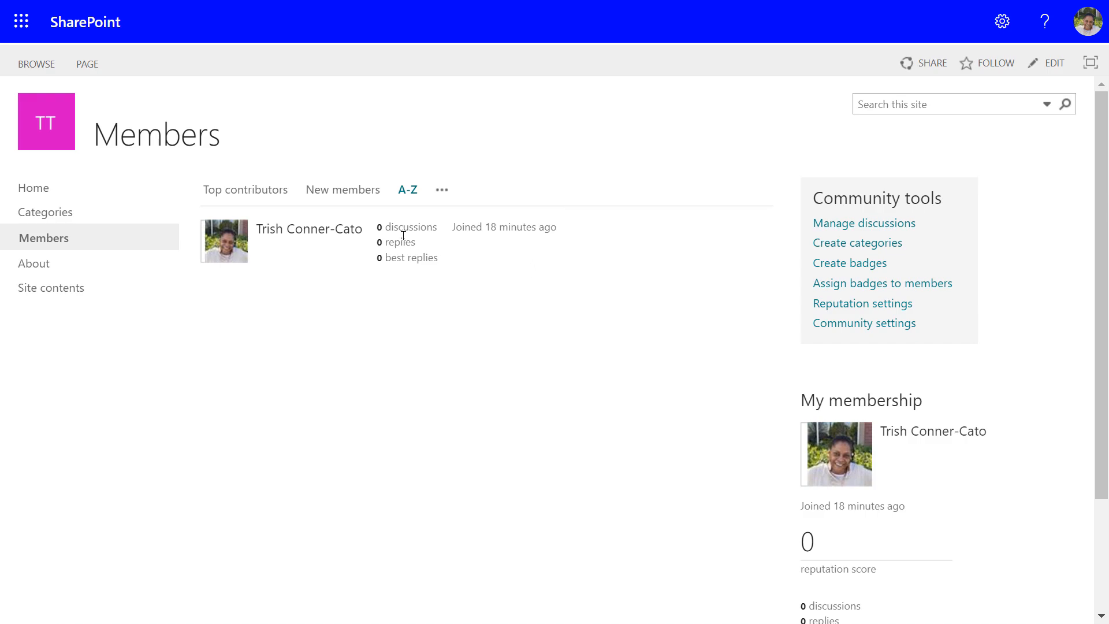
click(34, 263)
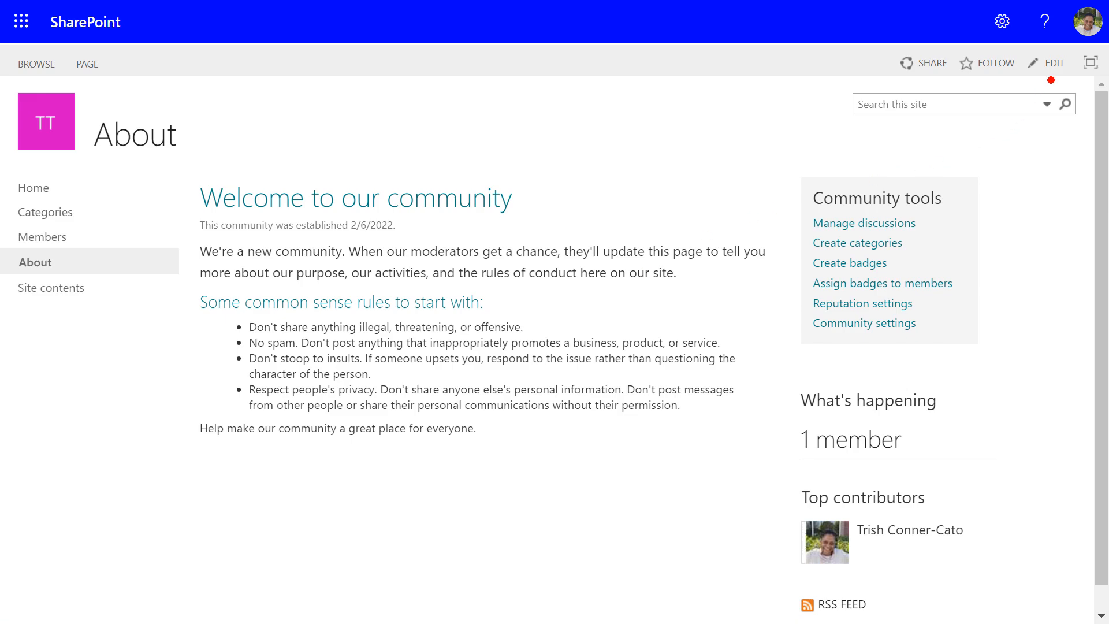
drag(1050, 80, 1060, 172)
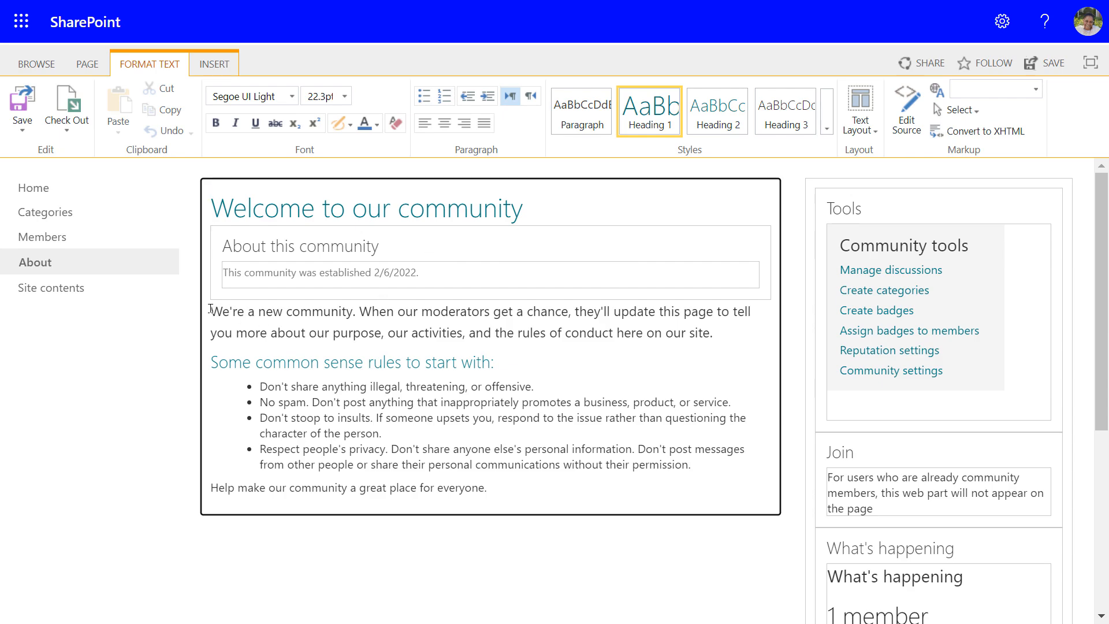
drag(210, 316, 765, 331)
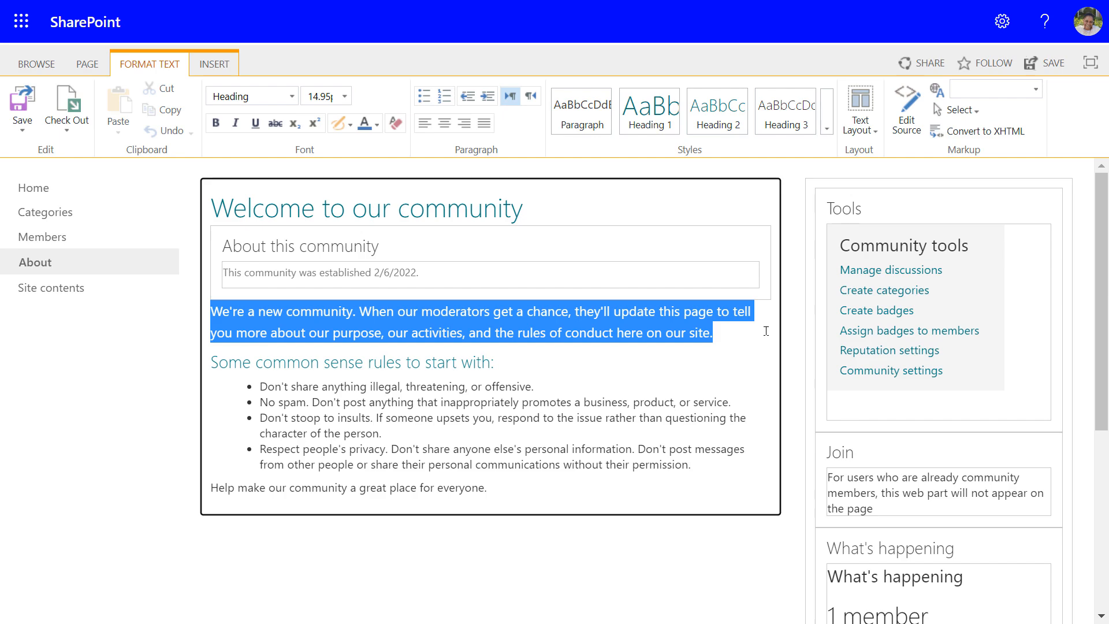
text(We)
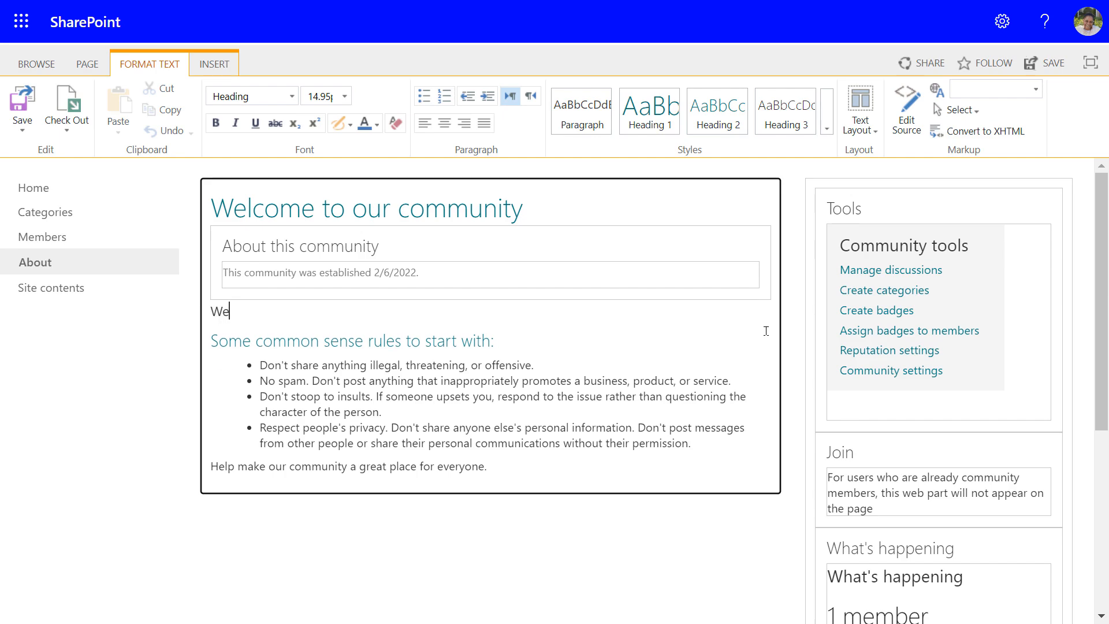
text( are using this for tra)
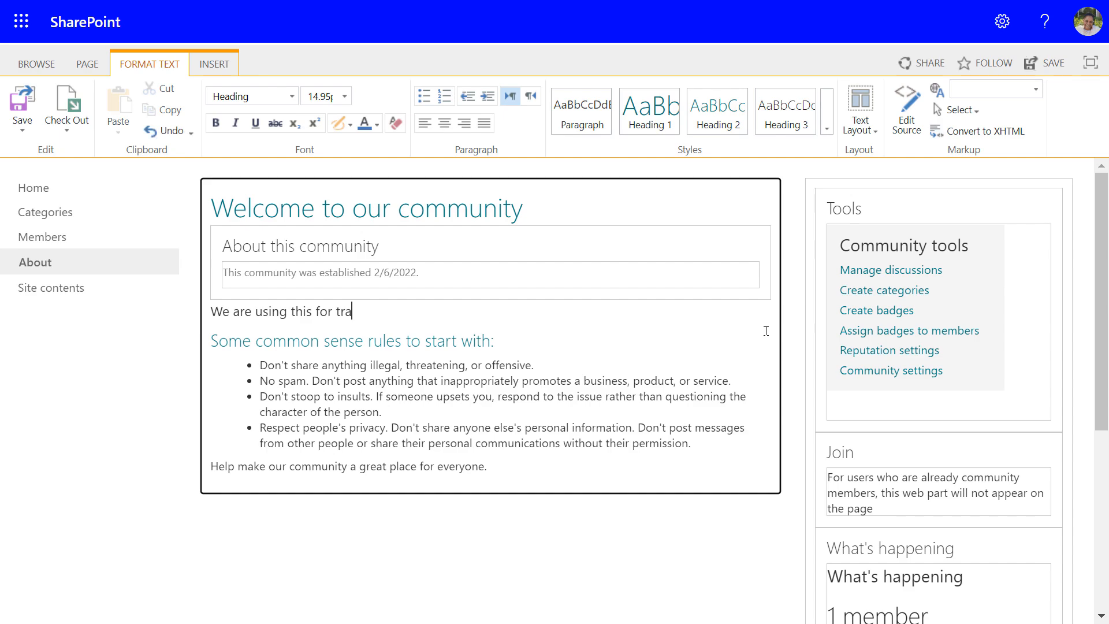
text(vel tips for our Sales Team.)
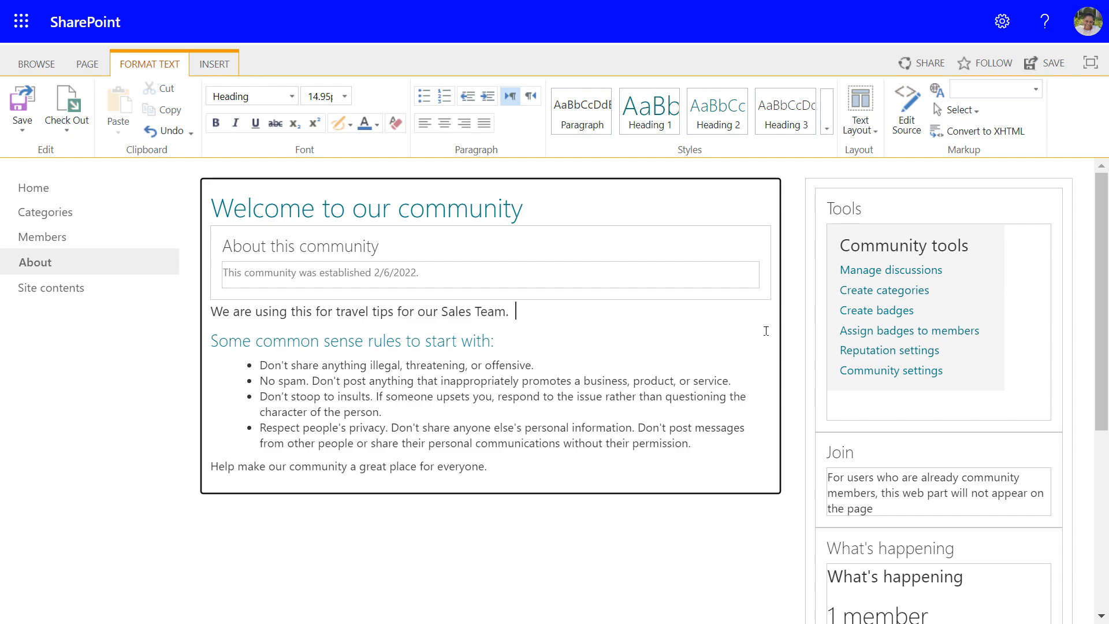
Continue the introductory paragraph with "We are interested in recommendations for hotels, dining, air travel, etc.".
text(  We are interested in )
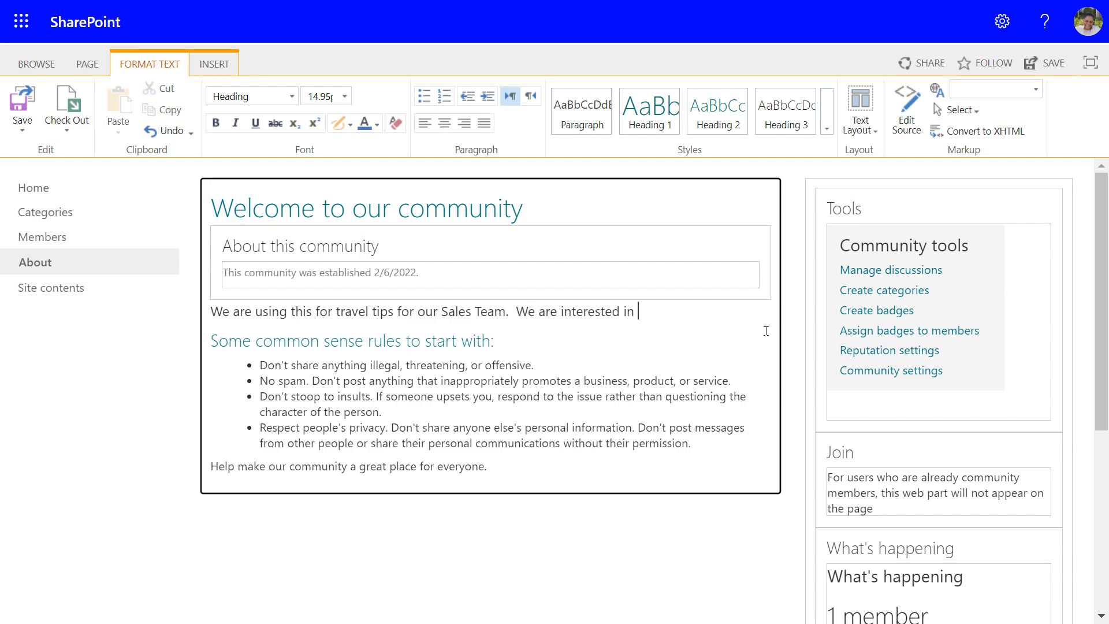
text(recommendations for)
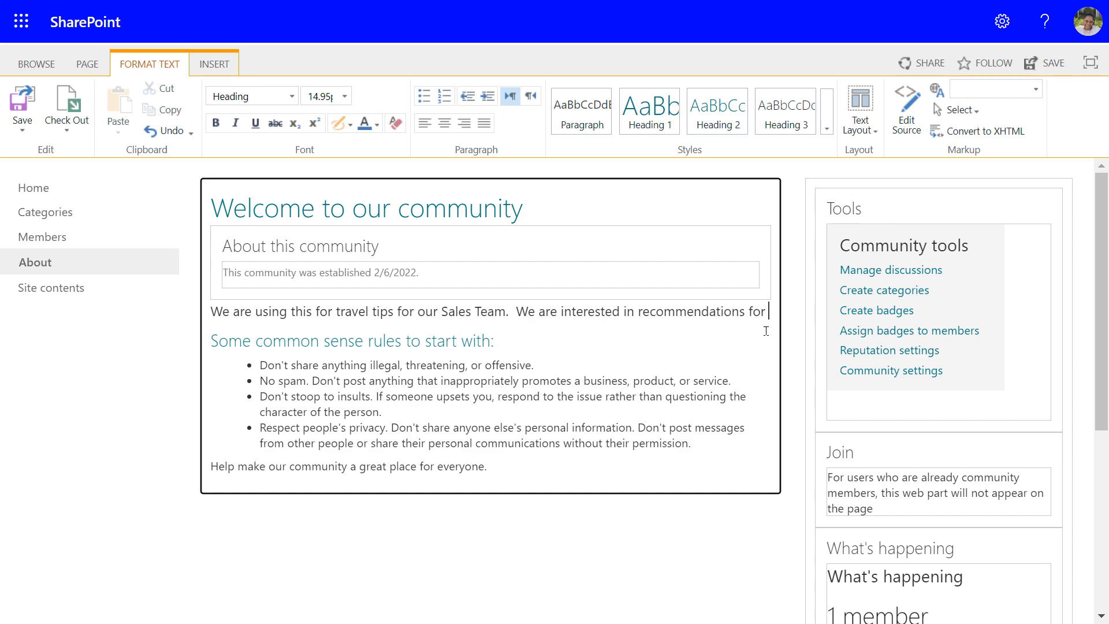
text( hotels, )
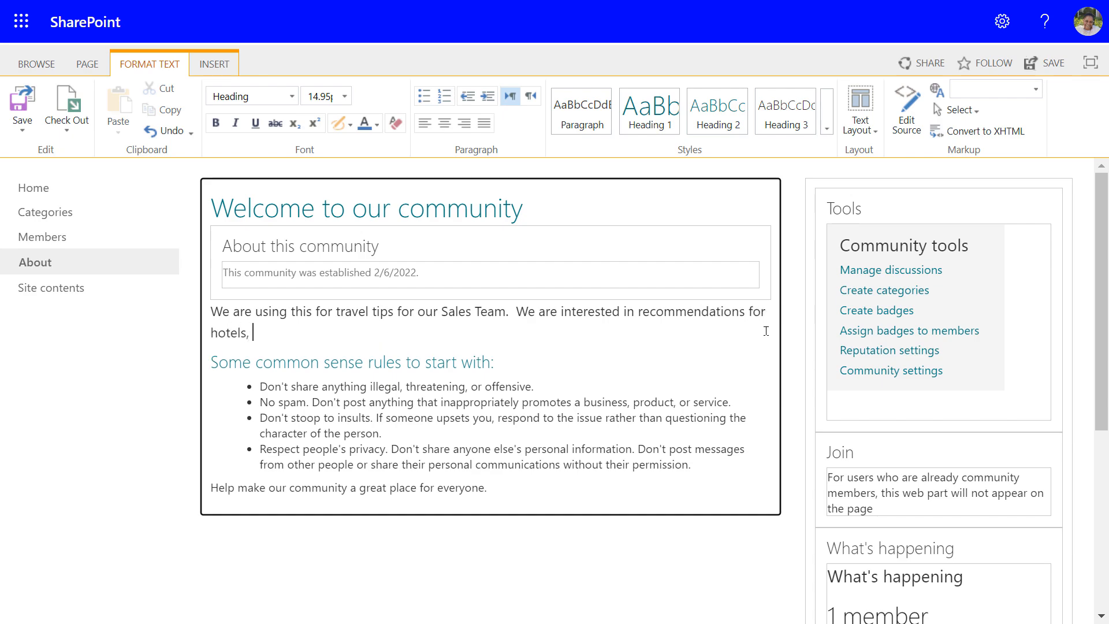
text(dining, air travel, etc.)
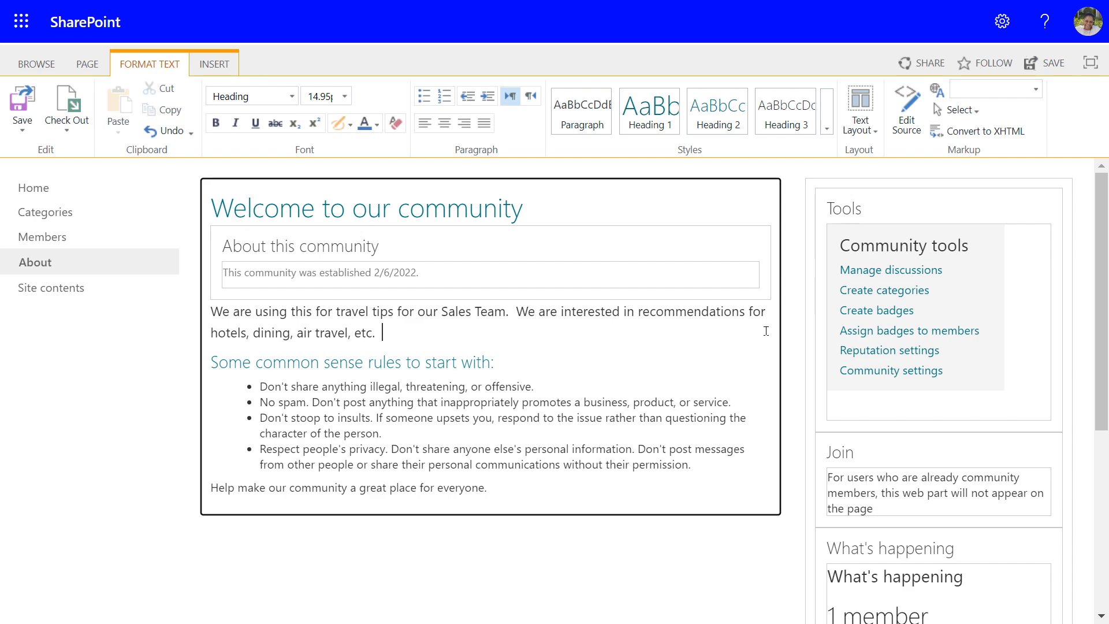
End the introductory paragraph with "Please participate if you have good information to share." and save the About page.
text(  Please participate )
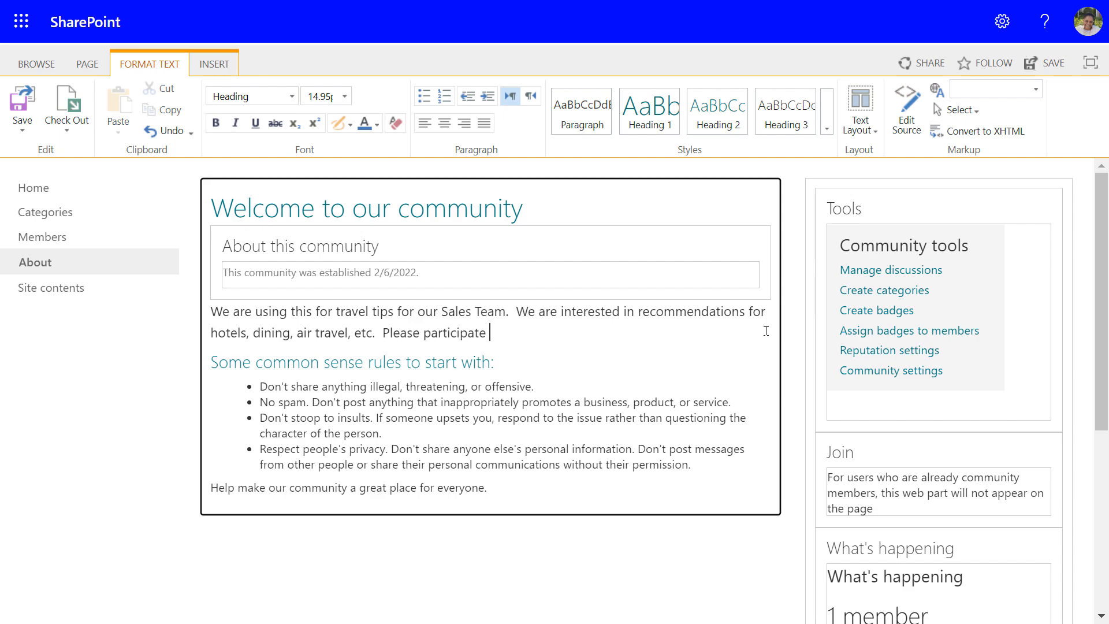
text(if you have good information to )
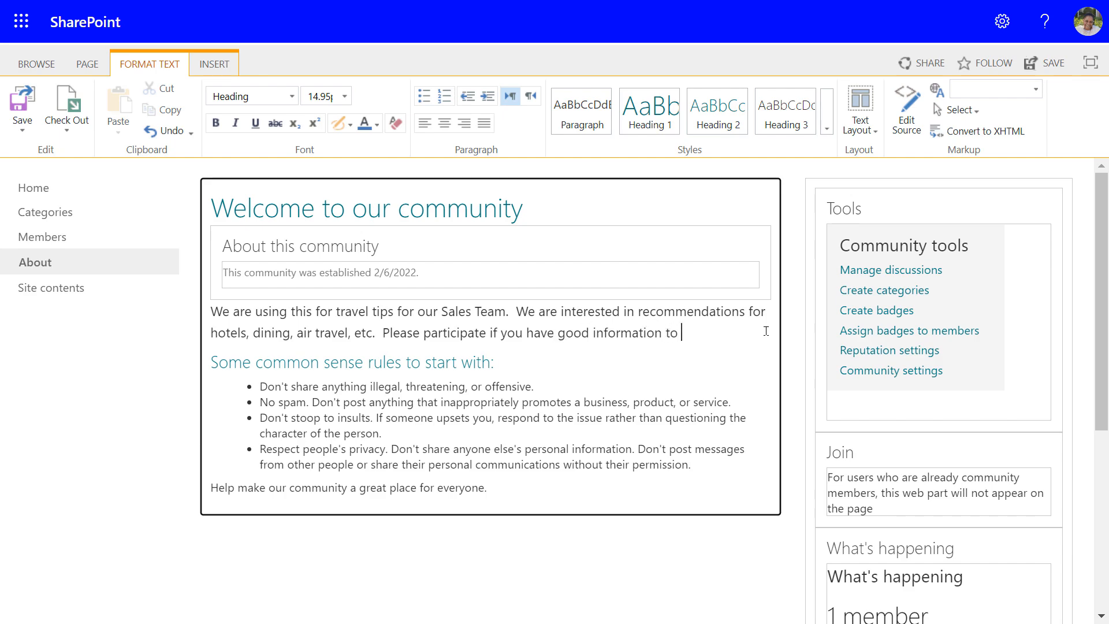
text(share.)
click(1044, 65)
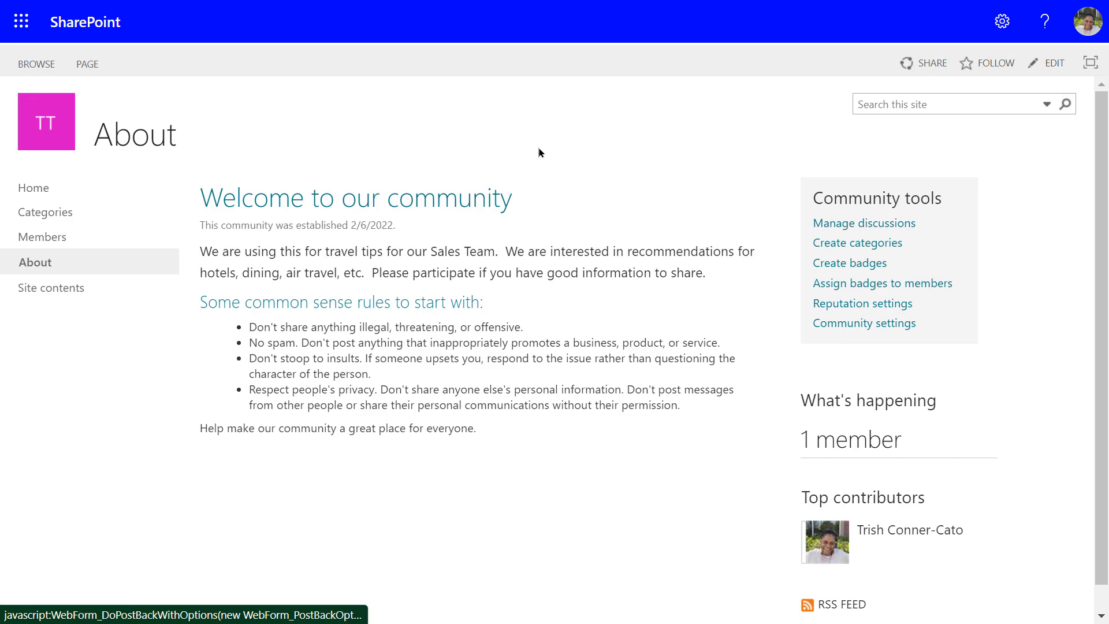
Open the community's Categories list for inline editing and add a category named Dining below General.
click(63, 218)
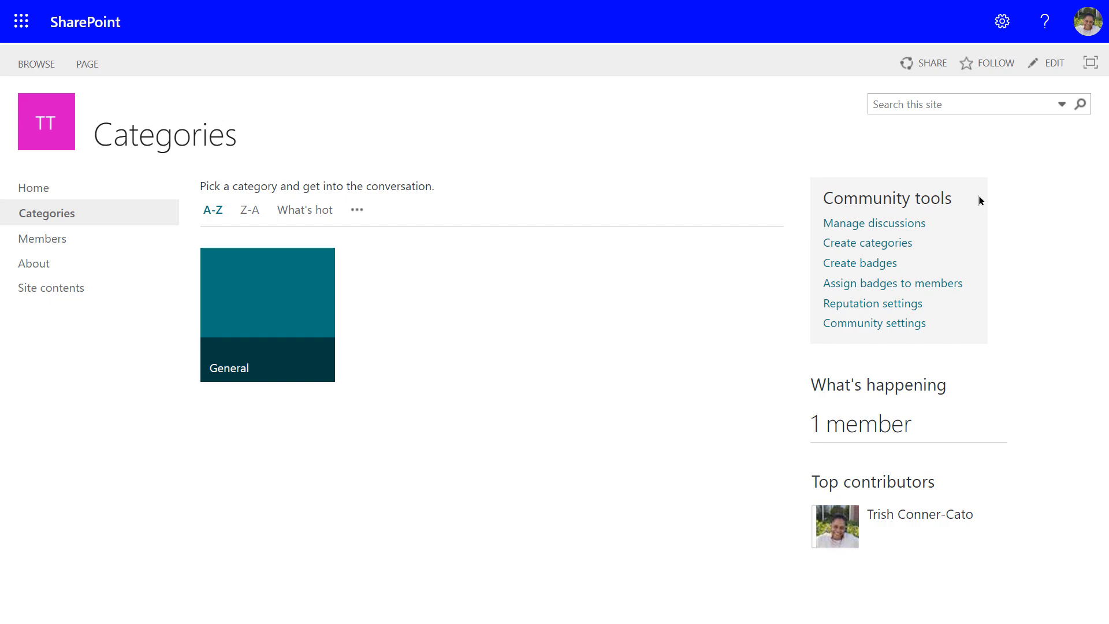
click(869, 247)
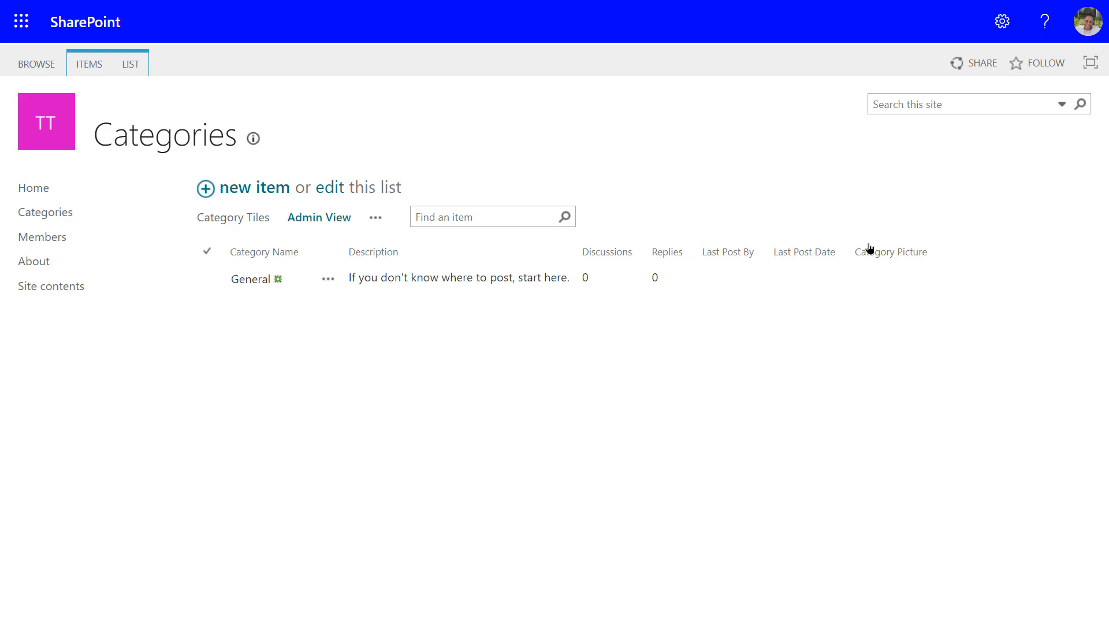
click(338, 190)
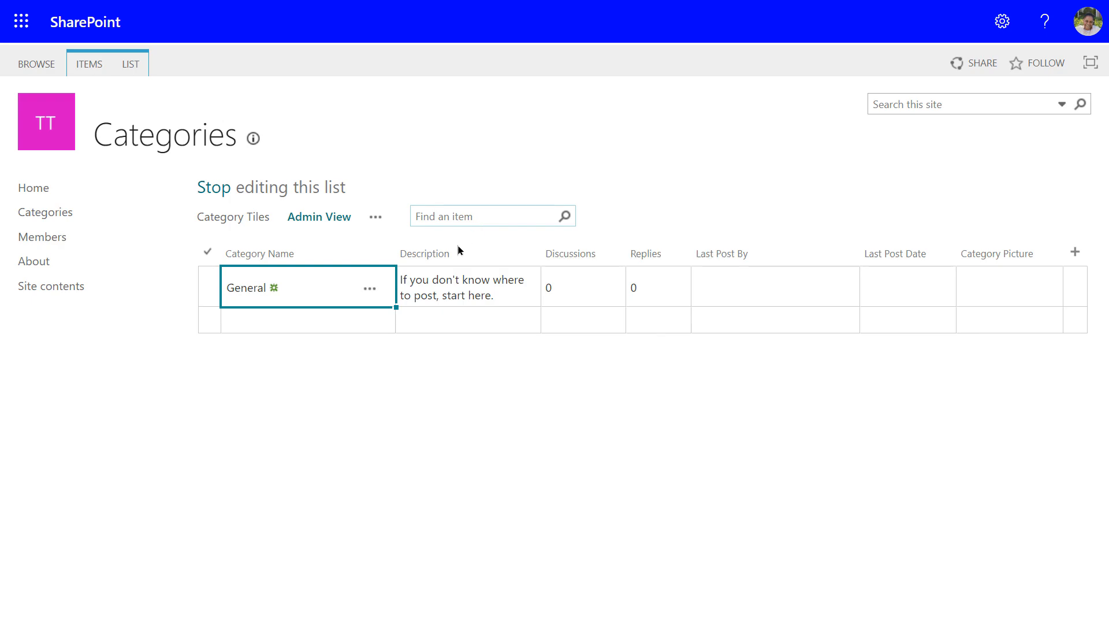
click(296, 328)
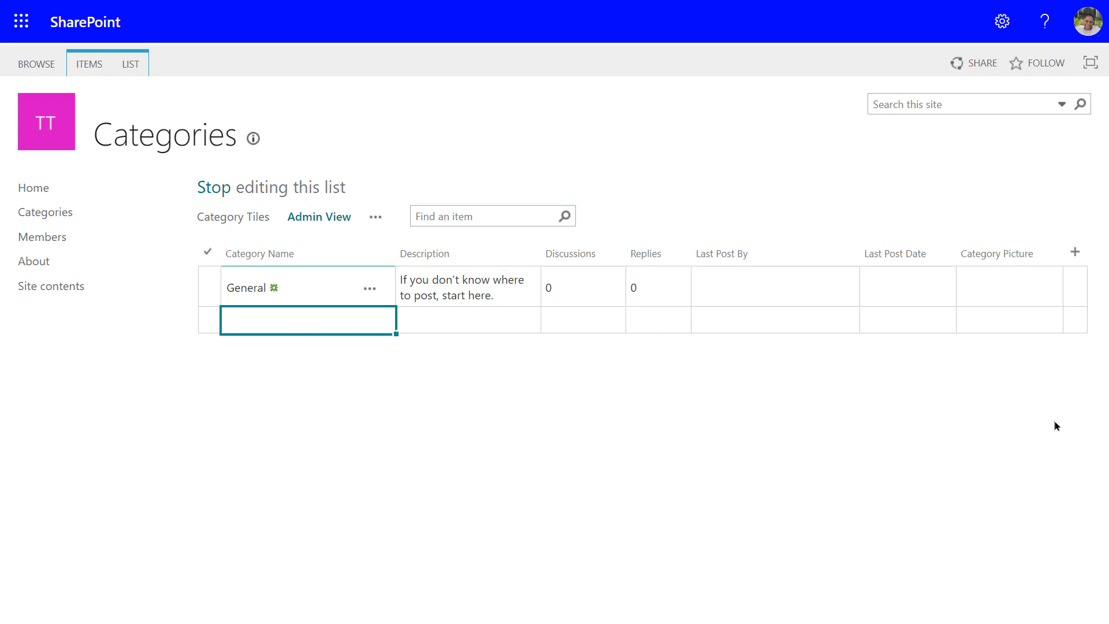
text(Dining)
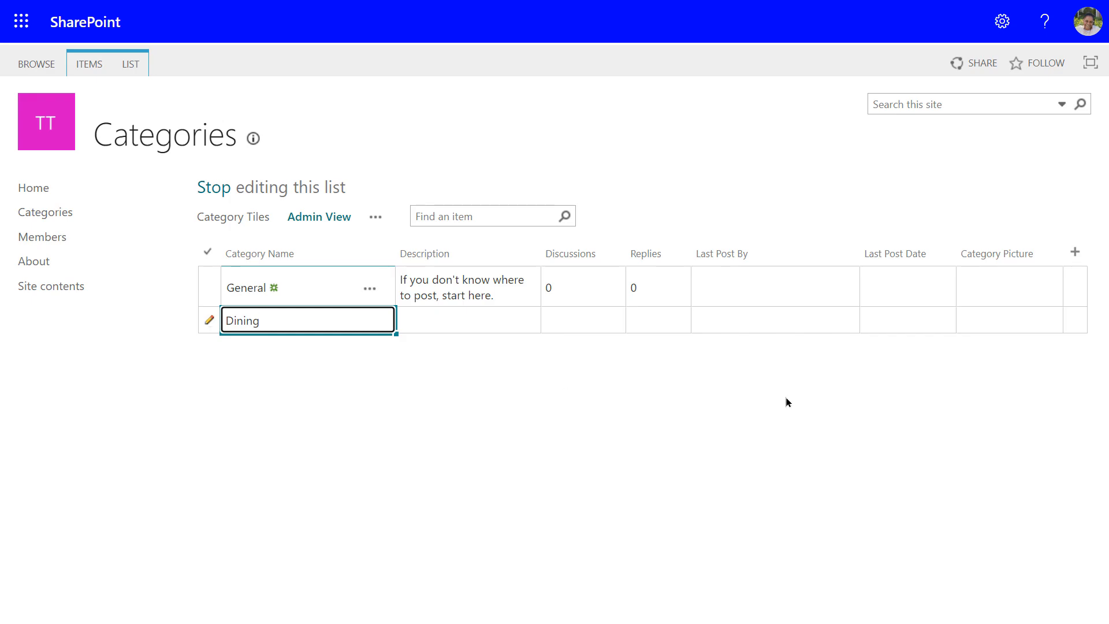
key(Return)
key(Return)
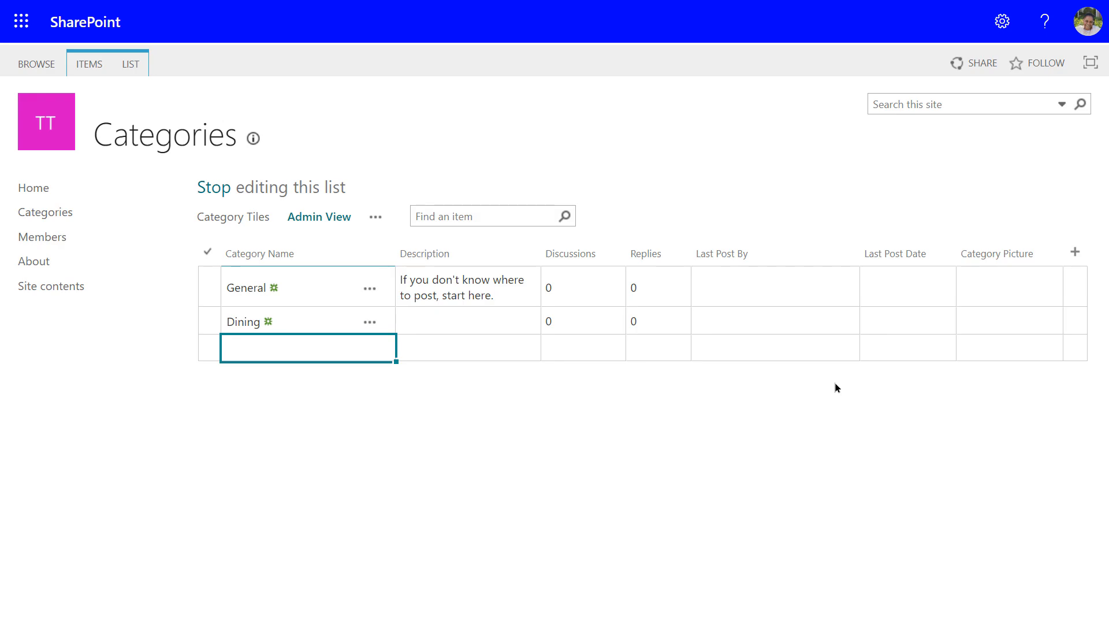
Add two more categories named Lodging and Air to the Categories list.
text(Lodging)
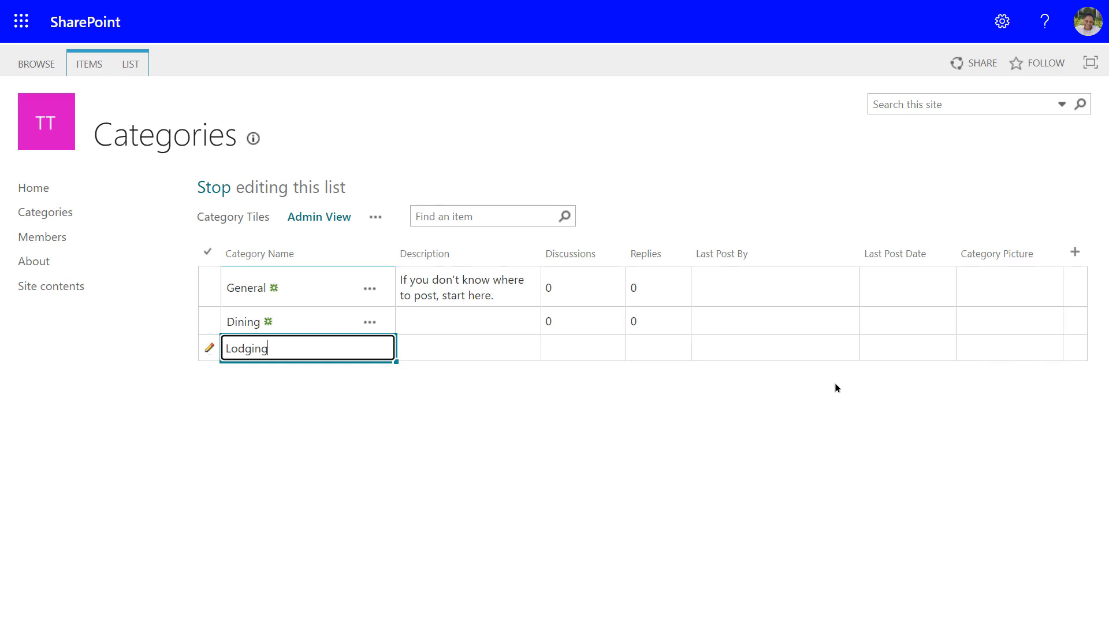
key(Return)
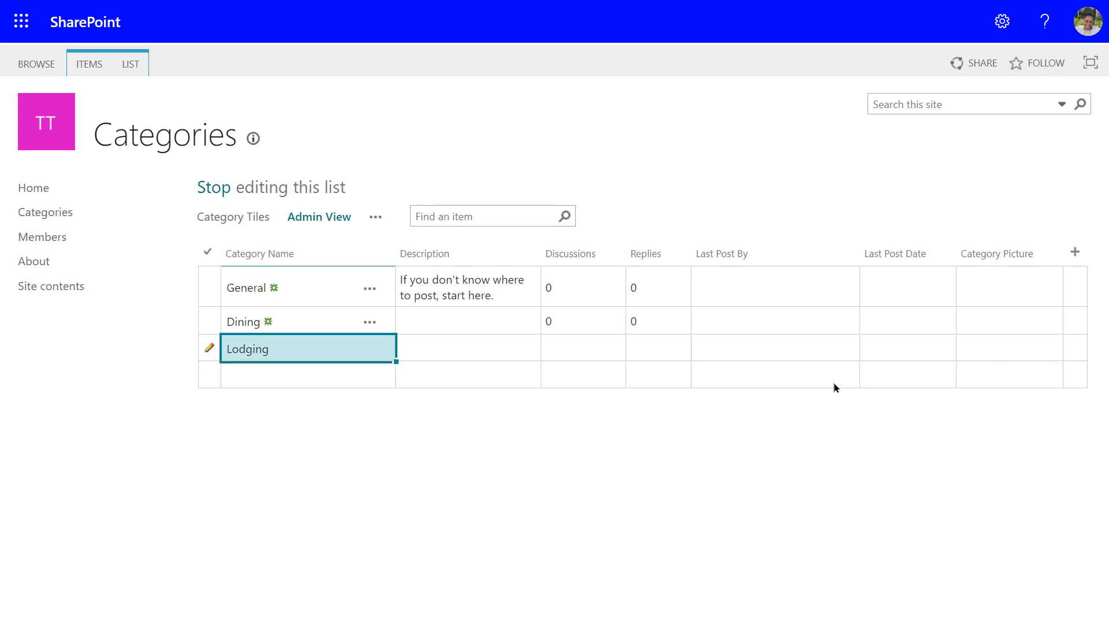
key(Down)
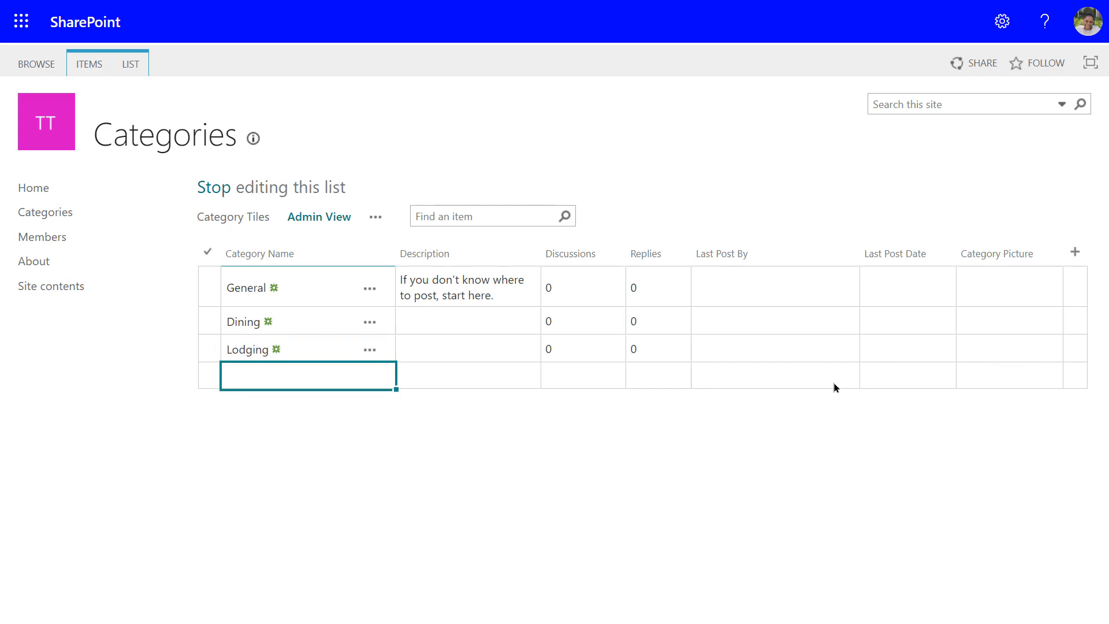
text(Air)
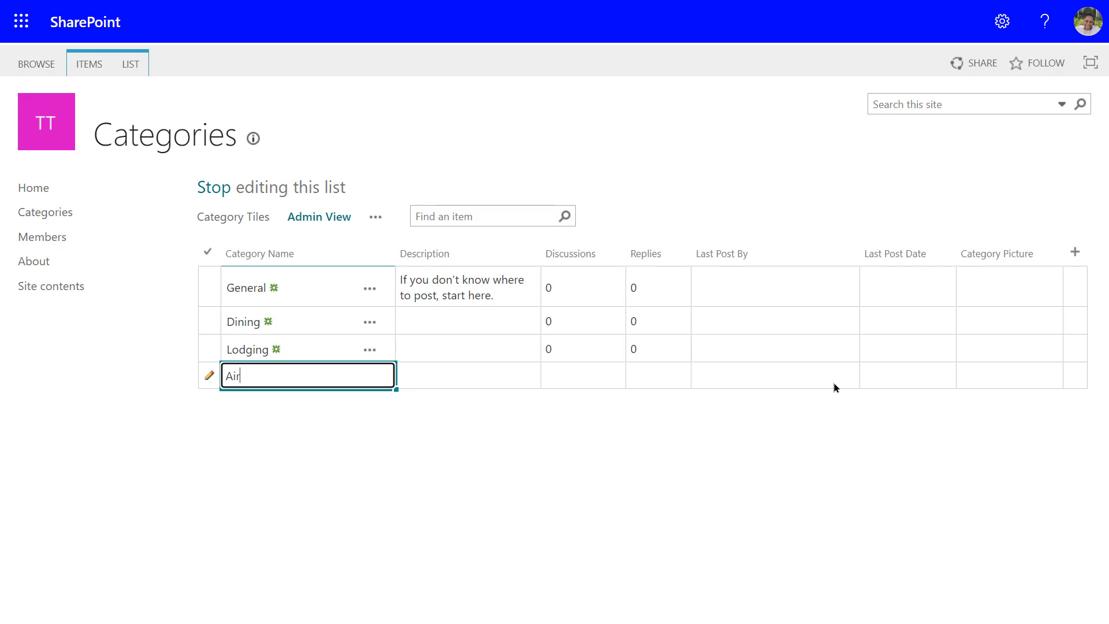
key(Return)
key(Down)
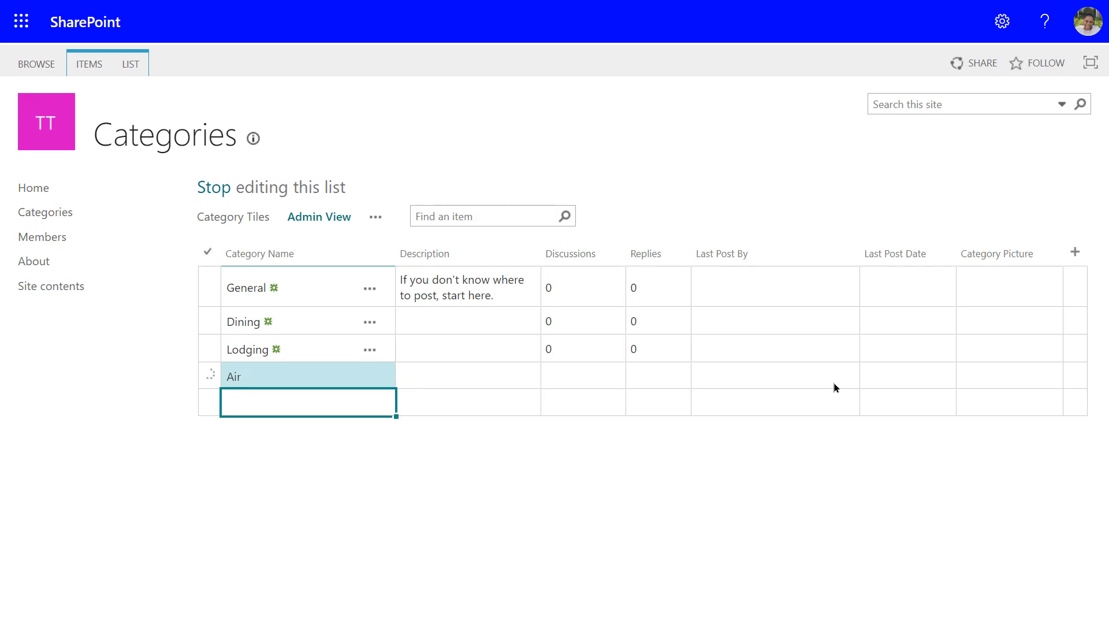
Add a category named Vehicle below Air and finish editing the Categories list.
text(Vehicle)
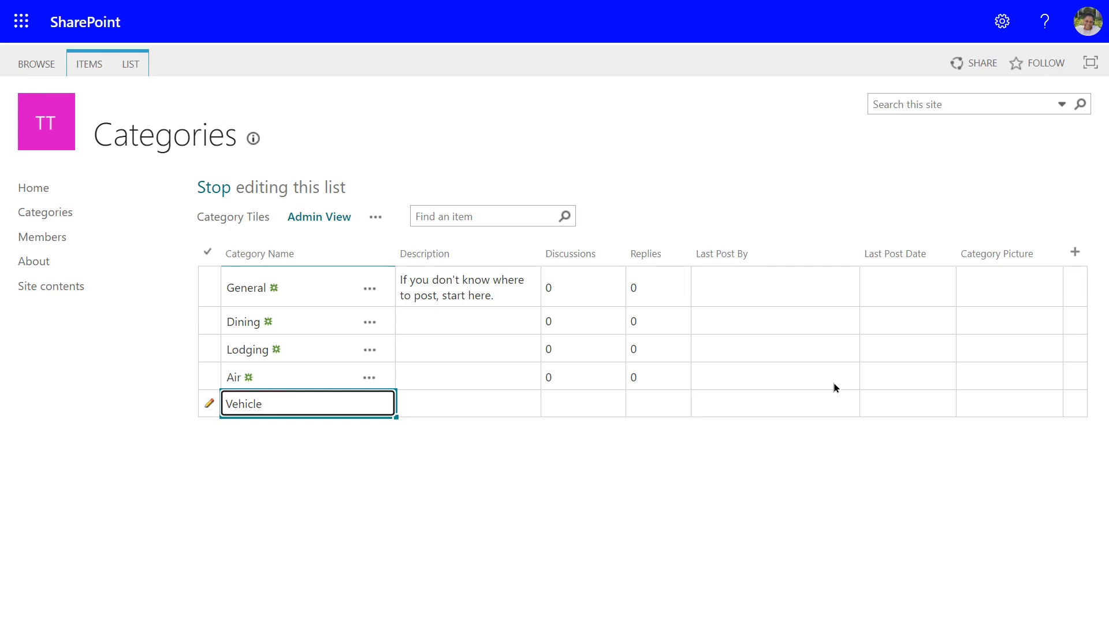
key(Return)
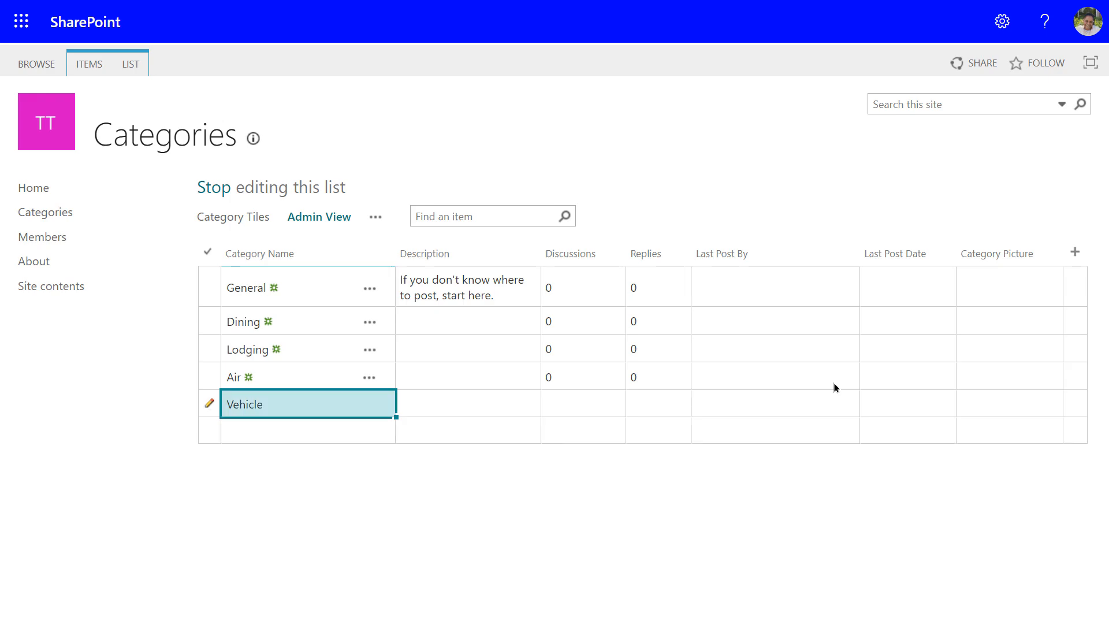
key(Down)
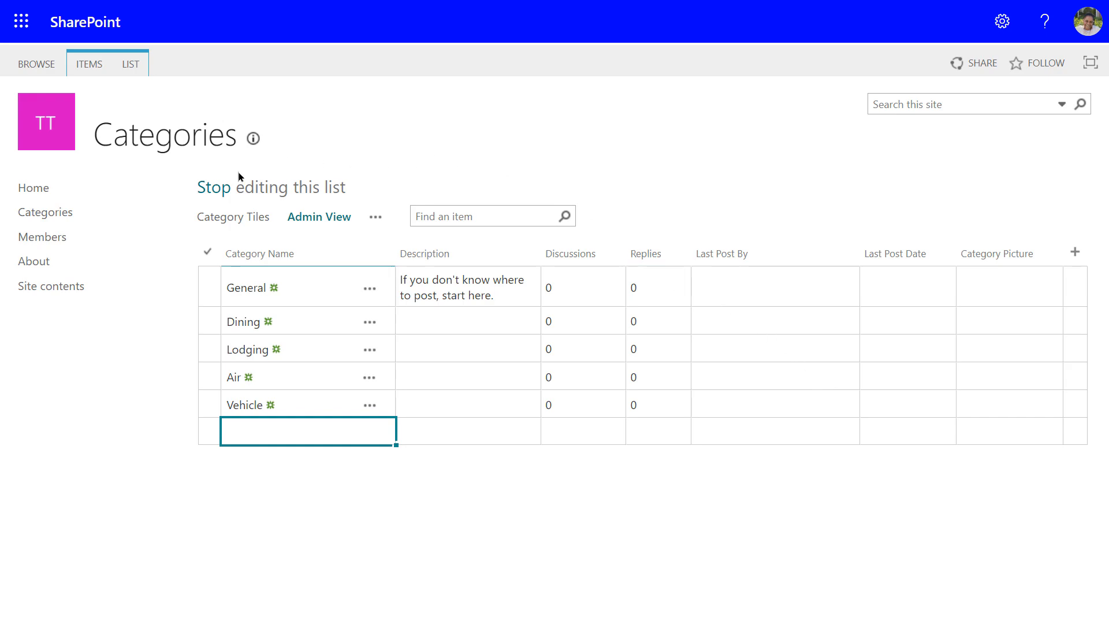
click(214, 196)
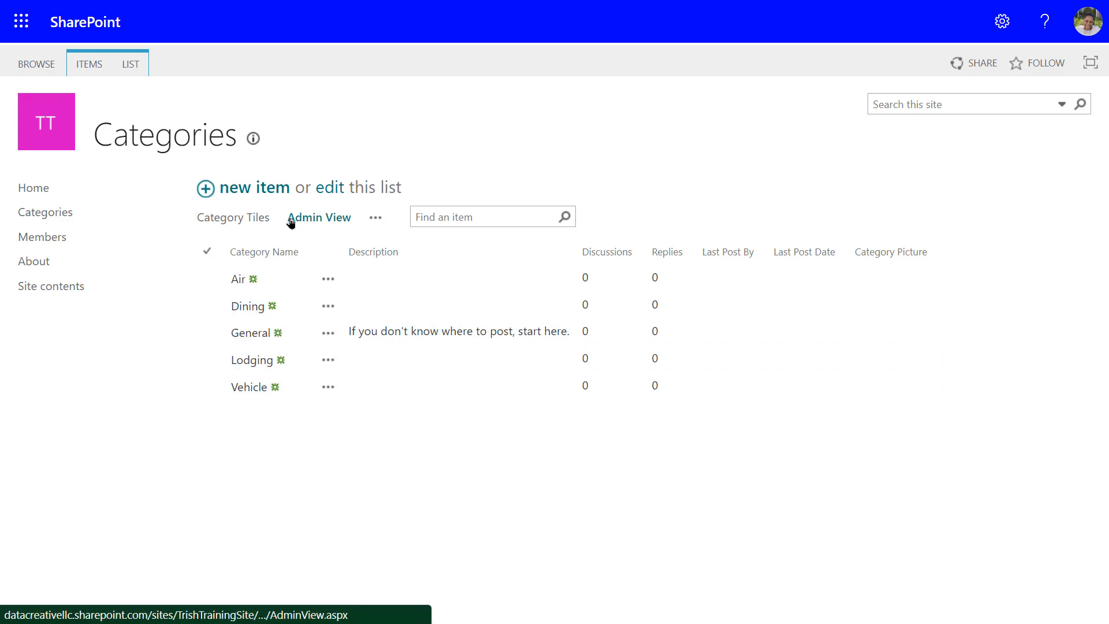
Look over the categories as tiles and the view options of the Admin View, and return to the community home page.
click(225, 221)
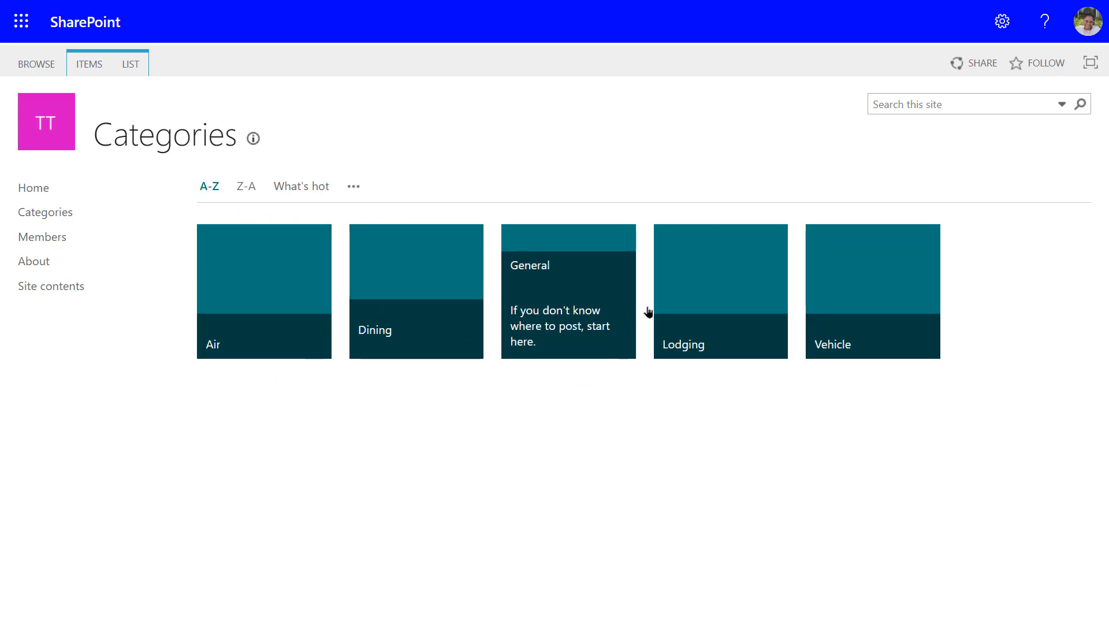
click(37, 193)
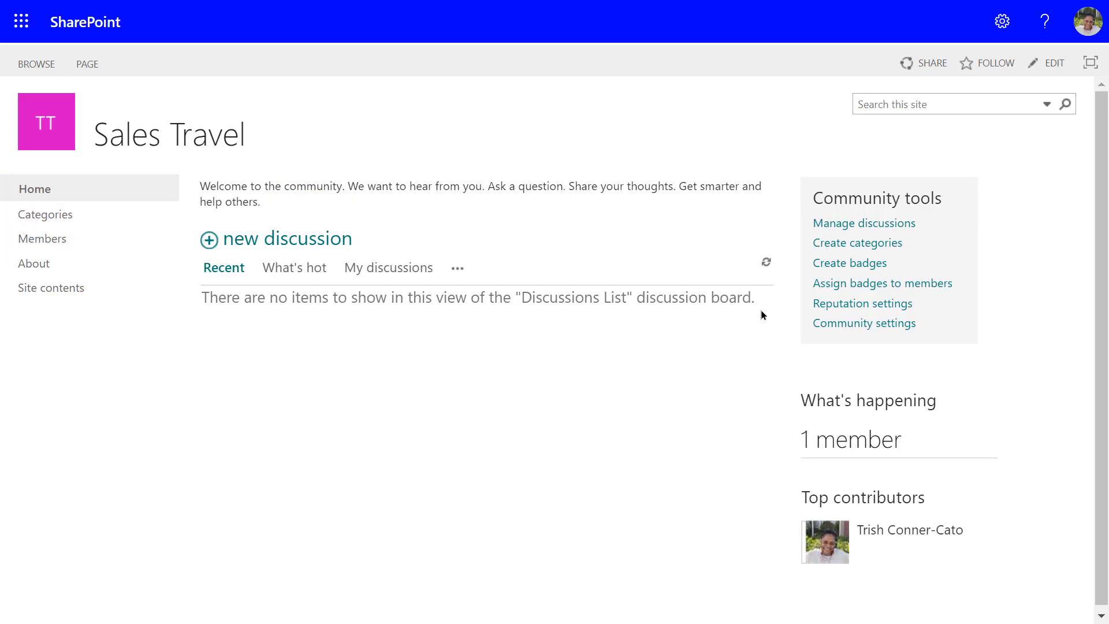
click(830, 244)
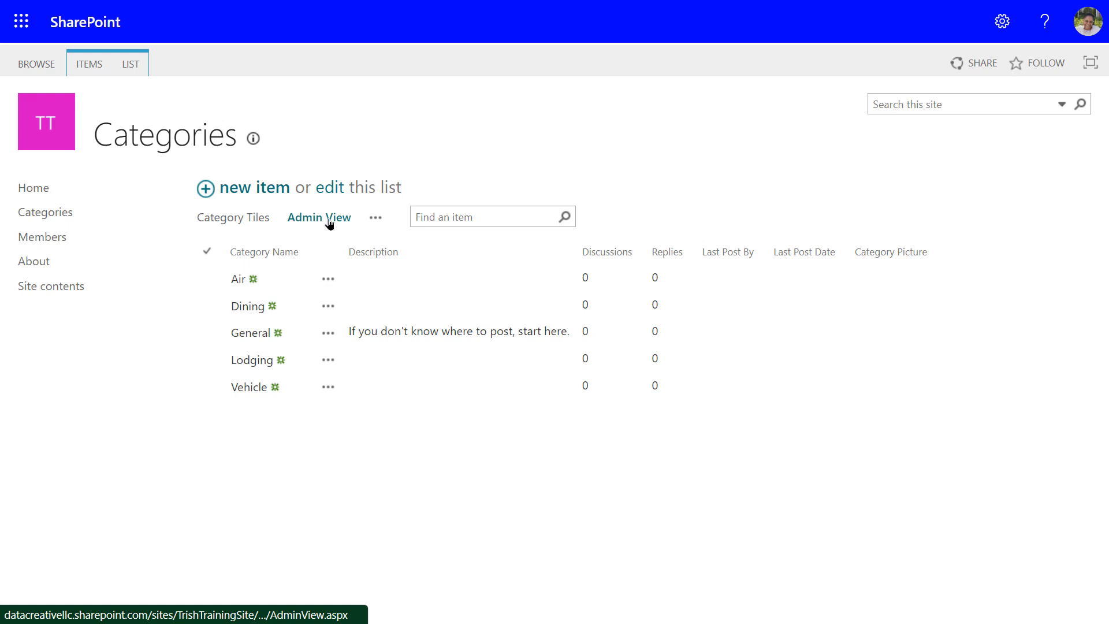
click(374, 221)
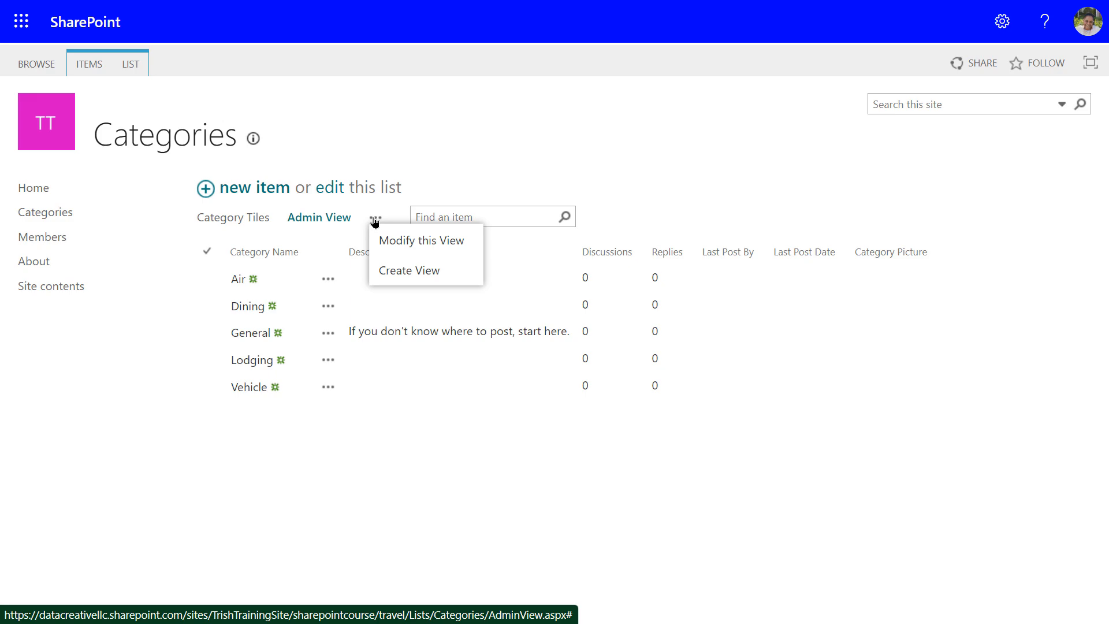
click(692, 167)
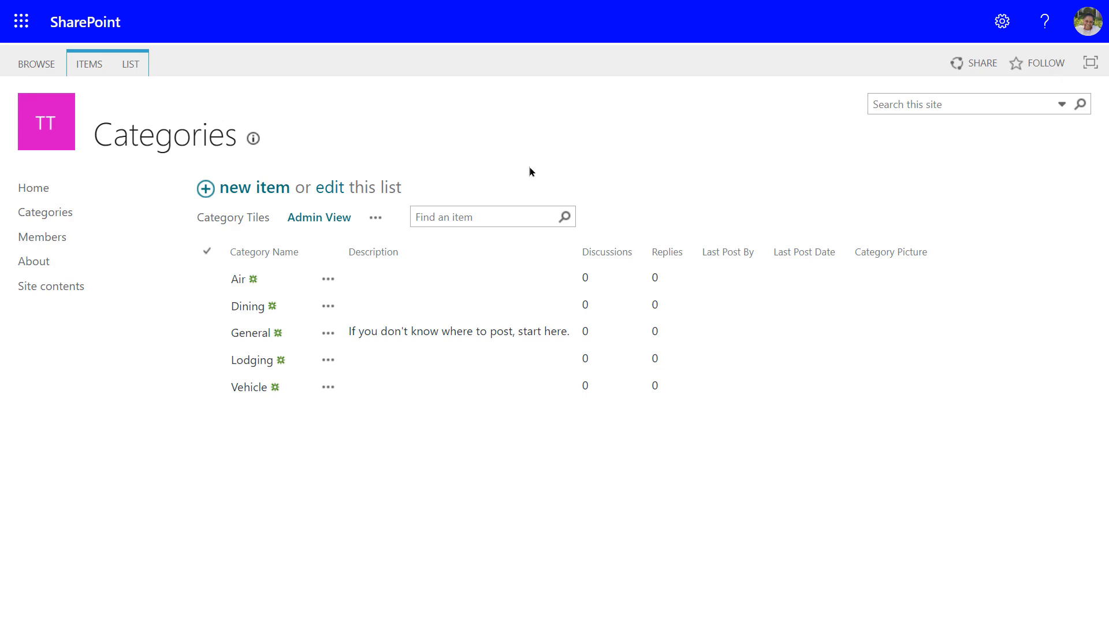
click(36, 196)
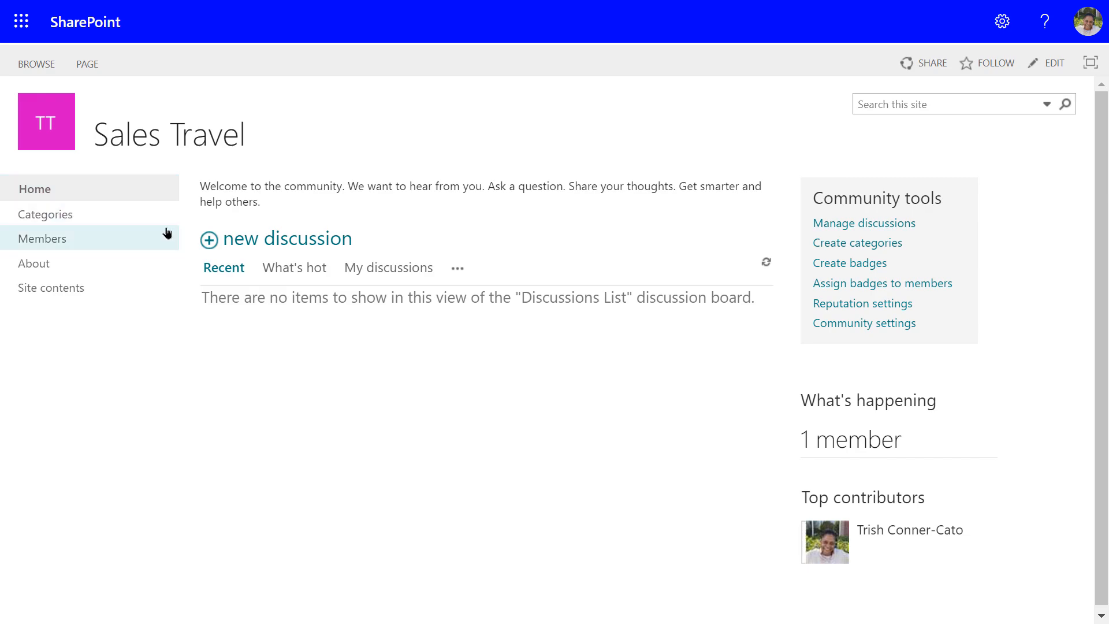
Create a new community badge named Member in the Badges list.
click(859, 263)
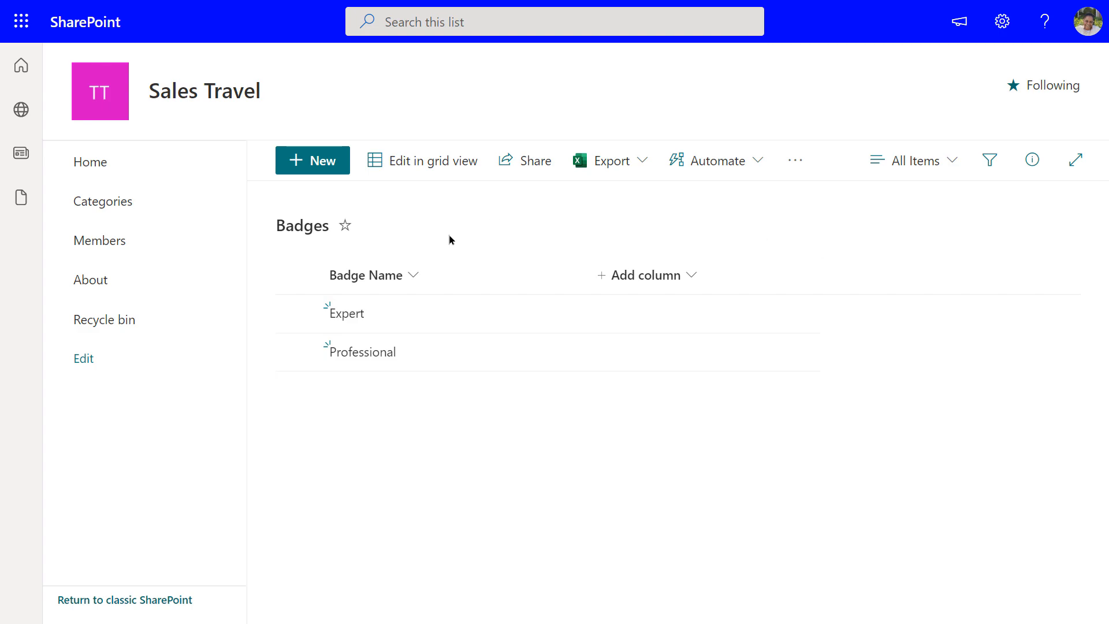
click(314, 165)
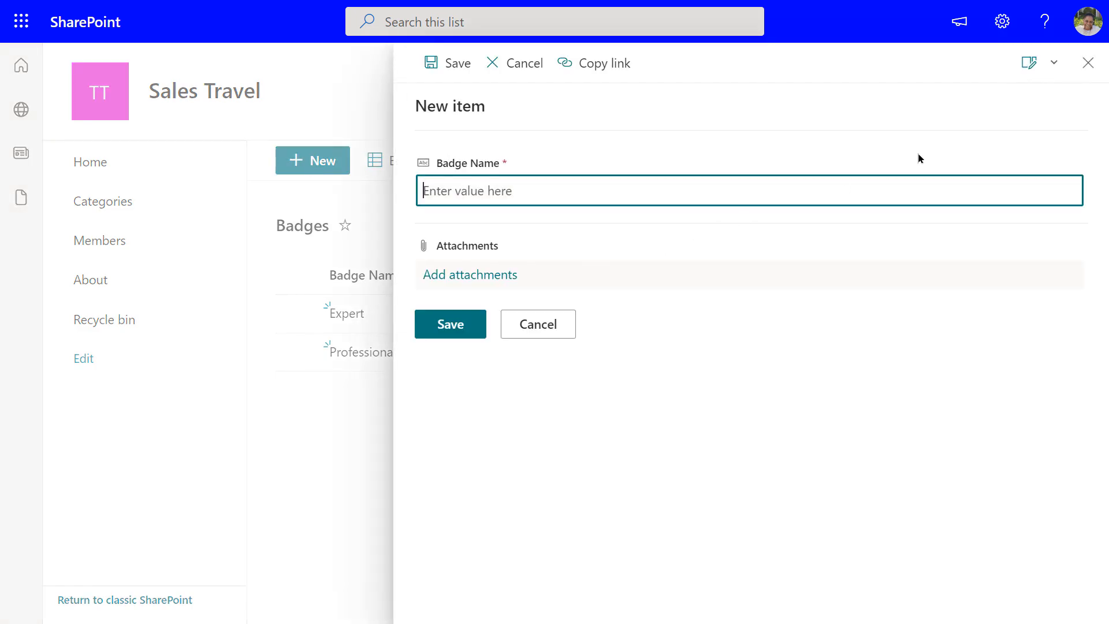
text(Member)
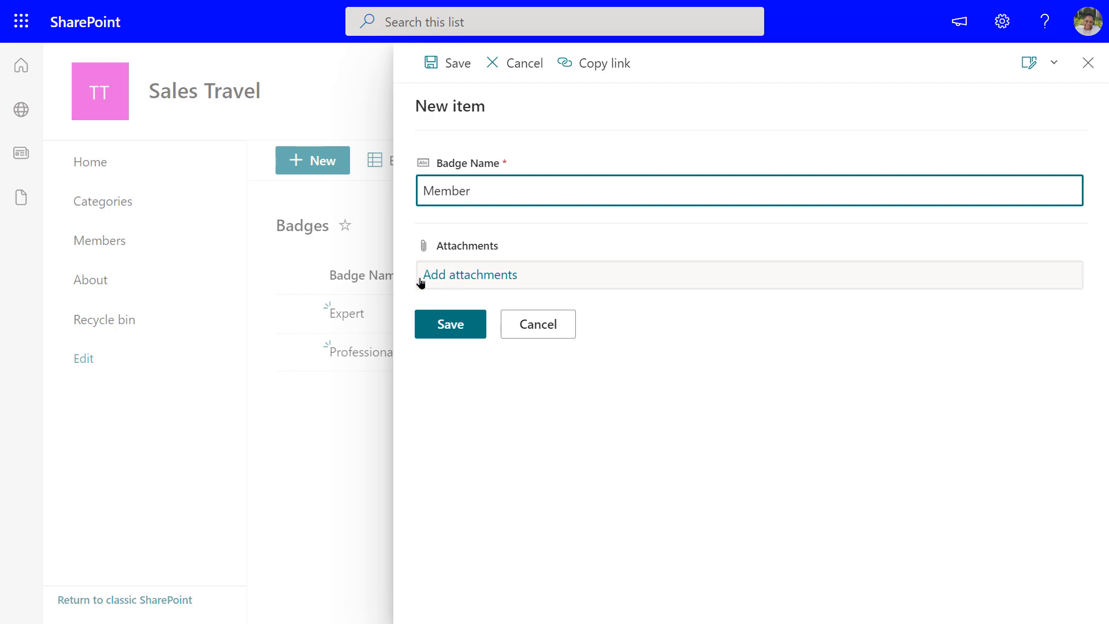
click(453, 328)
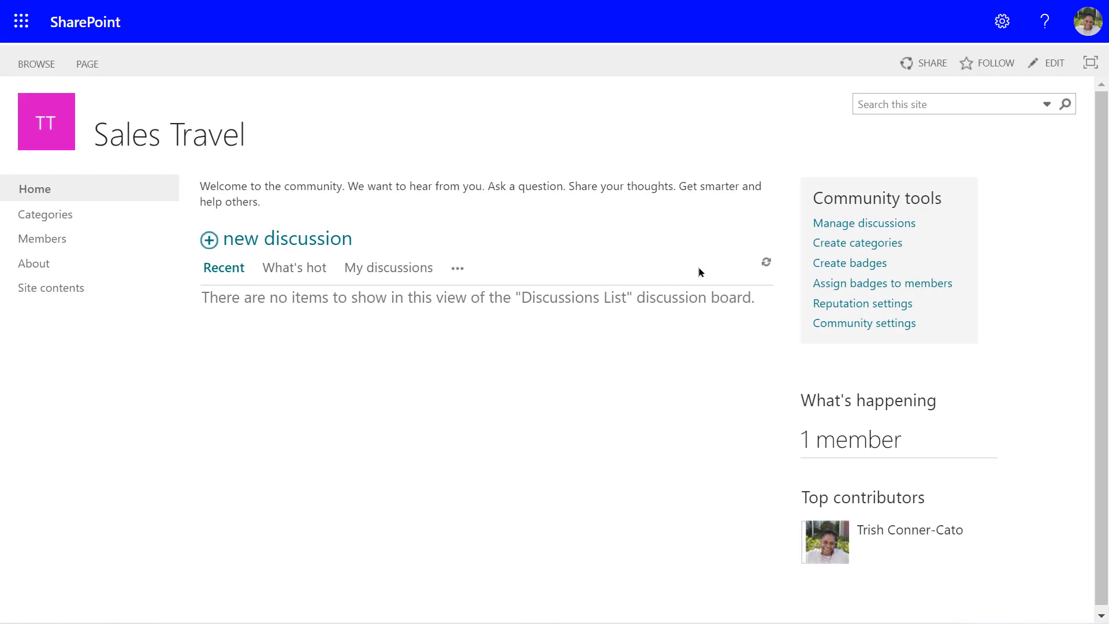
Give the Member badge to the only person listed in Community Members and save the assignment.
click(933, 287)
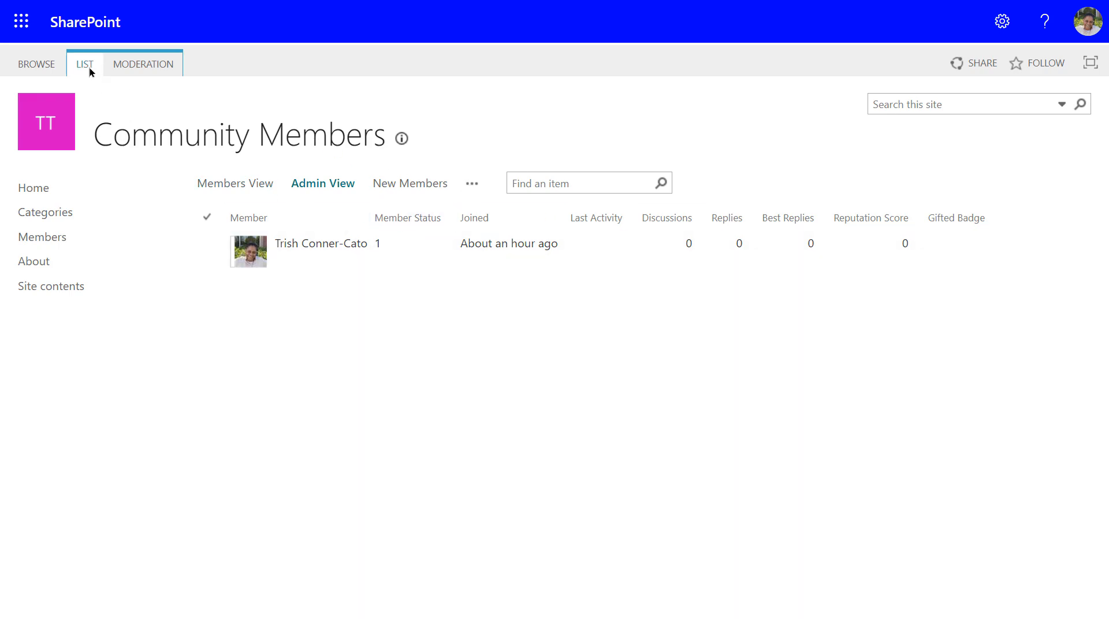
click(153, 70)
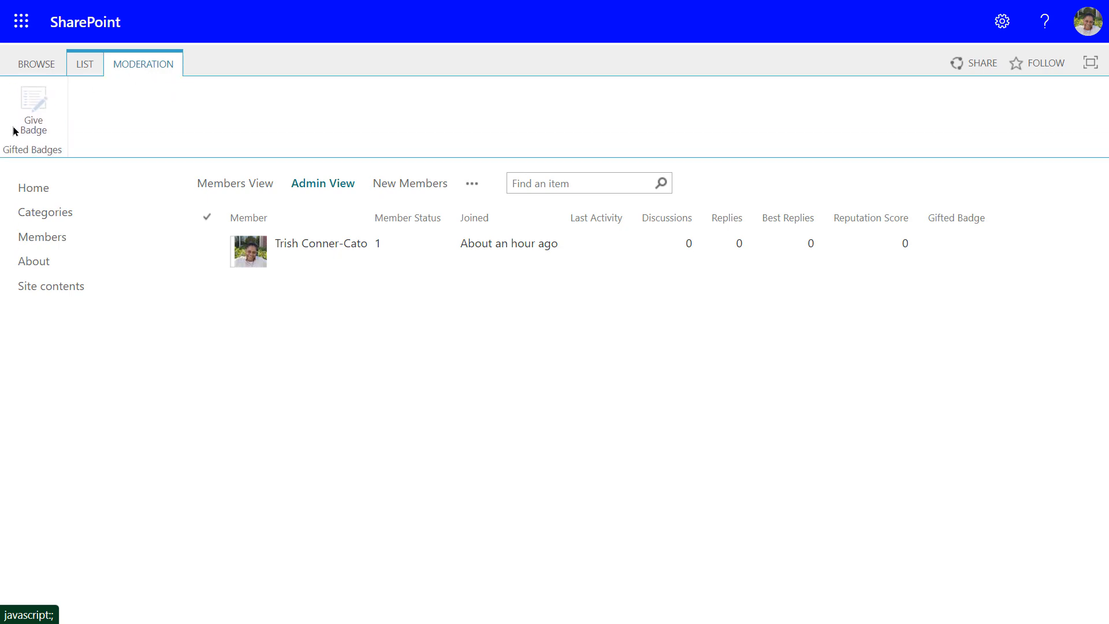
click(208, 252)
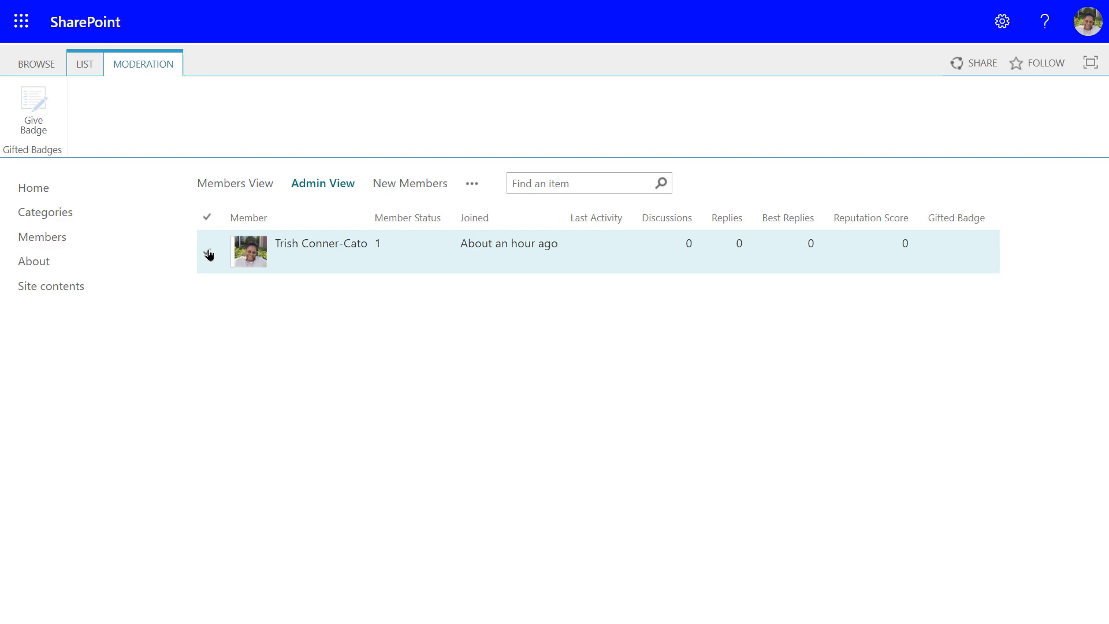
click(209, 254)
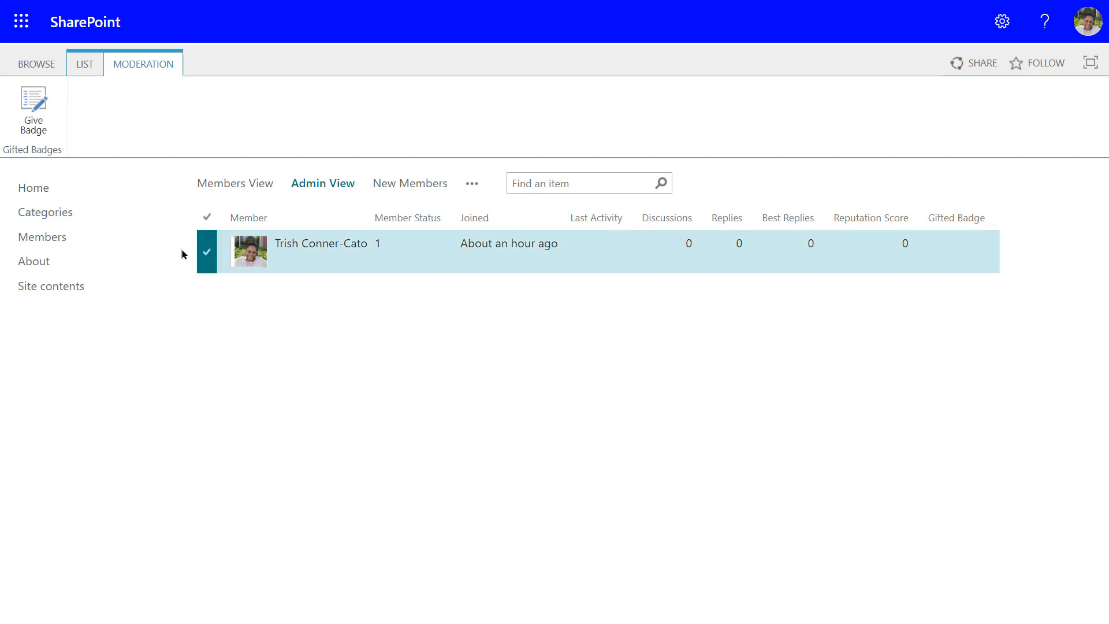
click(33, 113)
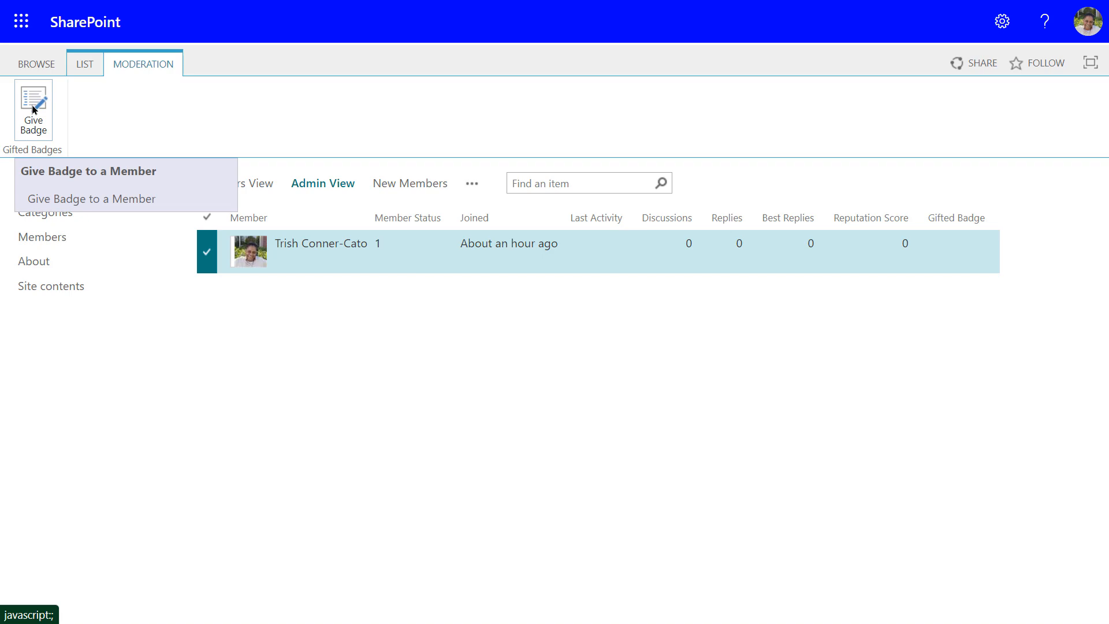
click(33, 110)
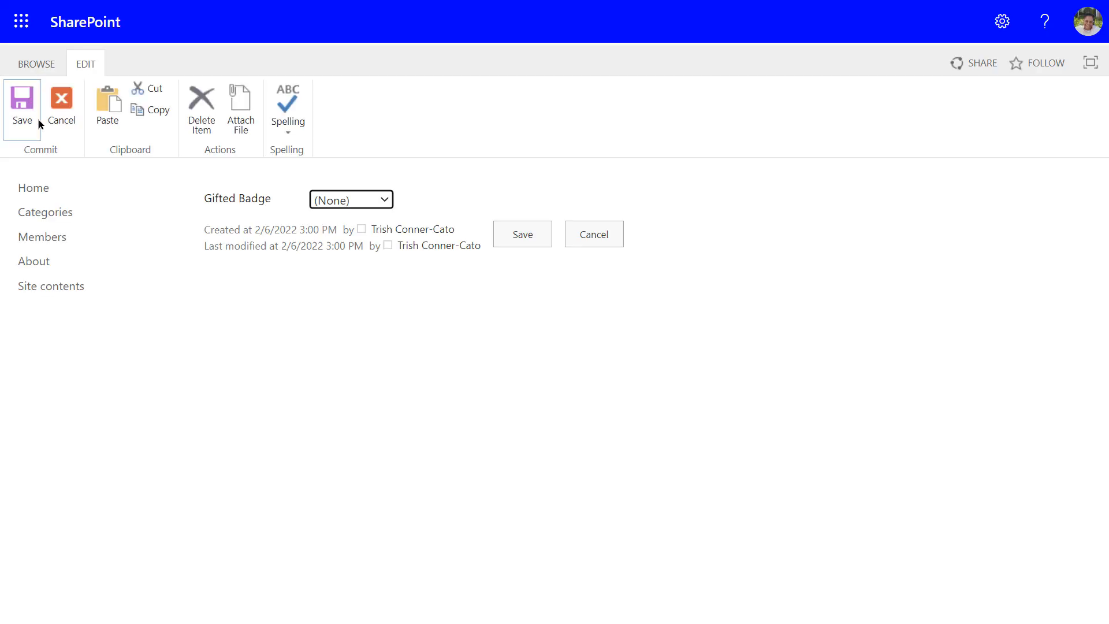
click(383, 201)
click(366, 253)
click(518, 236)
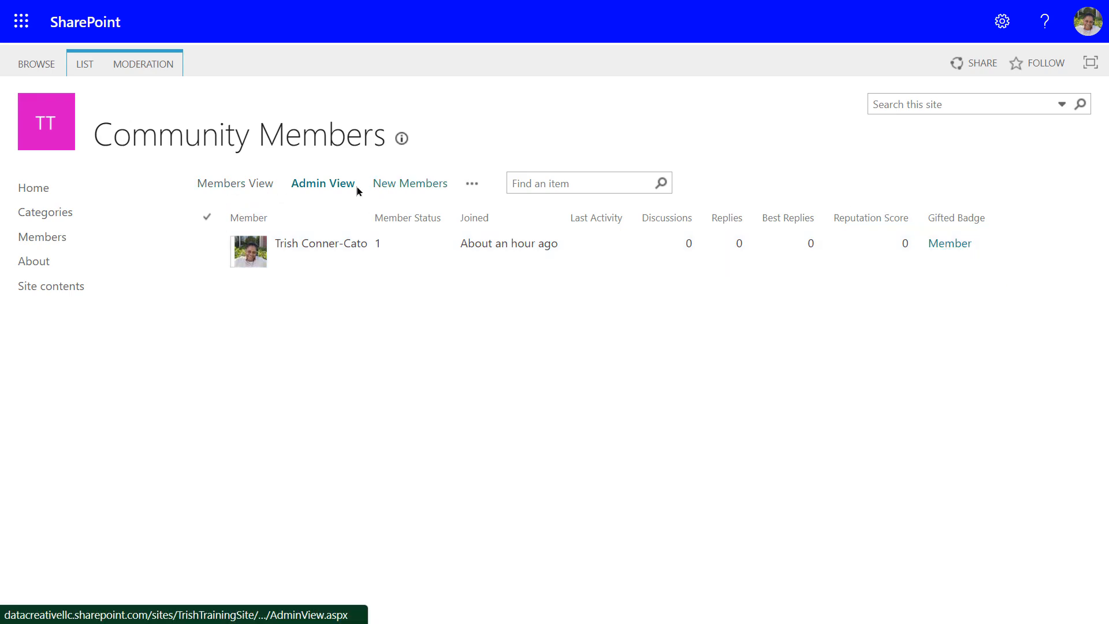
View the community members by top contributors and new members, and return to the community home page.
click(245, 184)
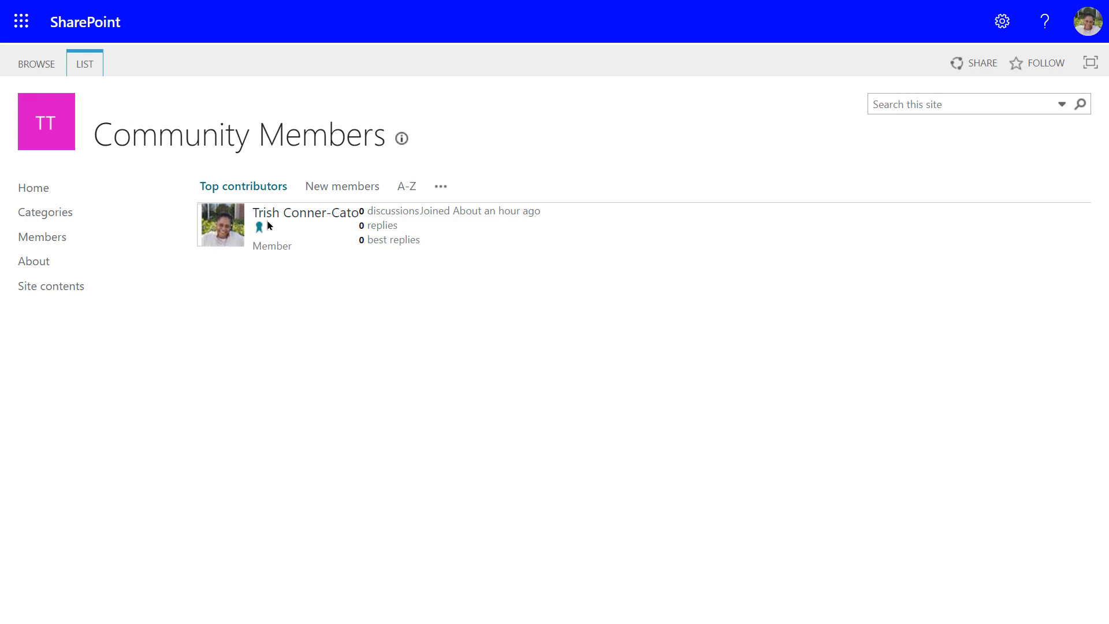
click(347, 191)
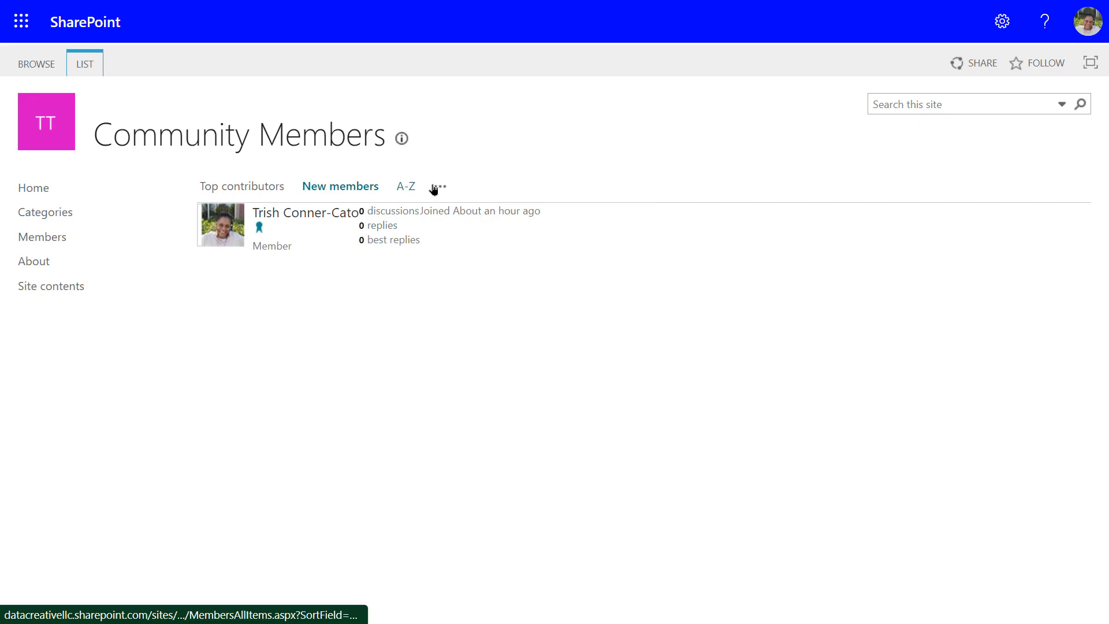
click(240, 189)
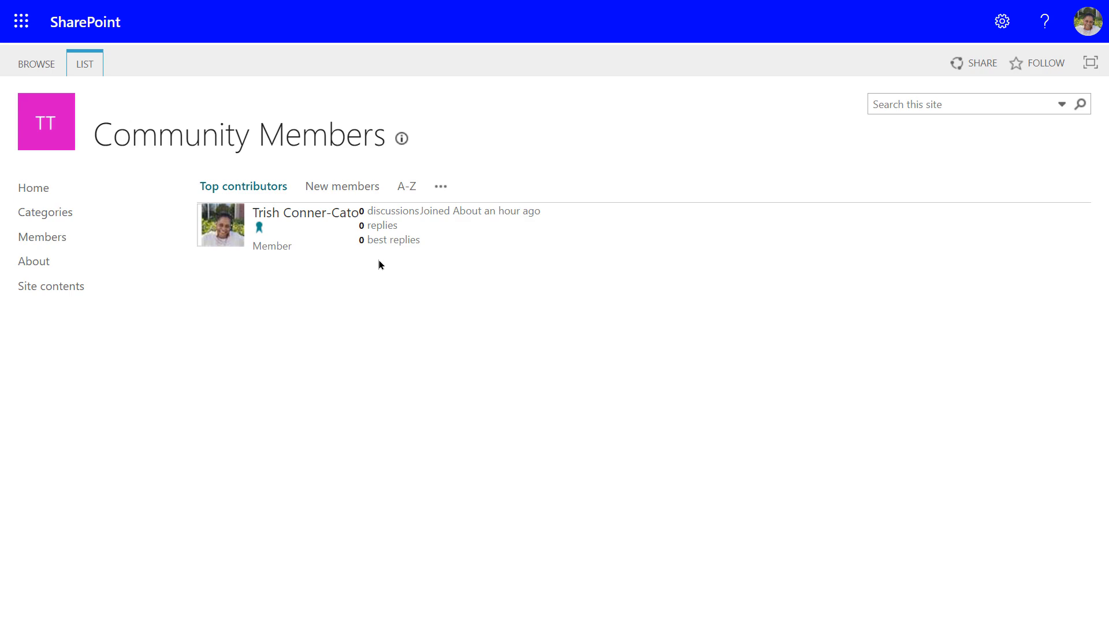
click(40, 192)
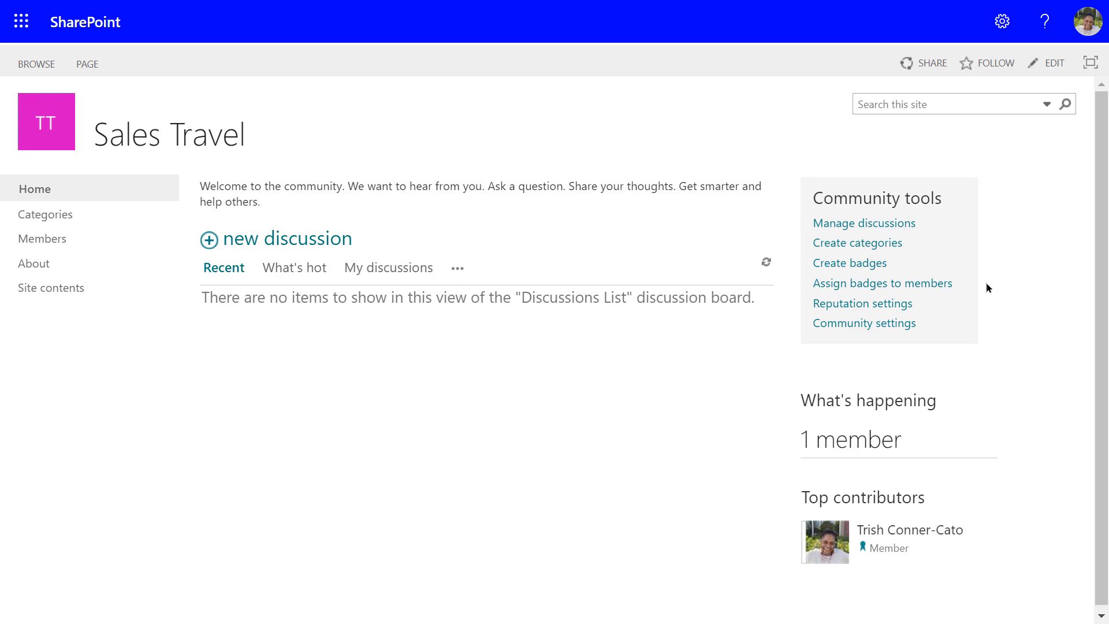
Review the rating, point system and achievement level options in the reputation settings, accept them, and open the community settings.
click(850, 305)
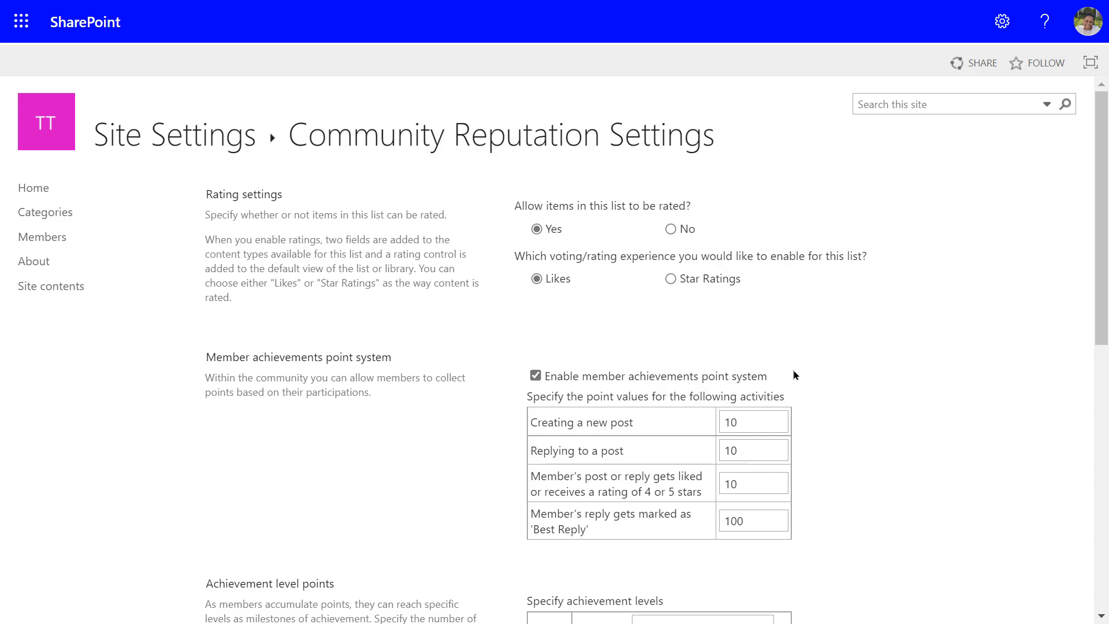
click(739, 421)
scroll(727, 413, down, 2)
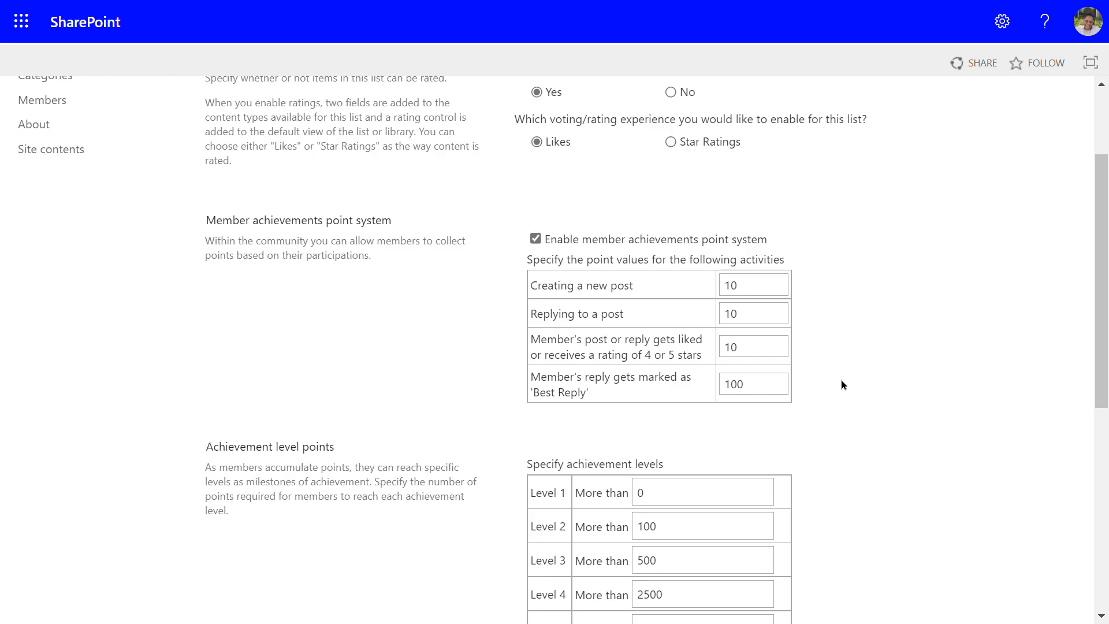
scroll(841, 380, down, 3)
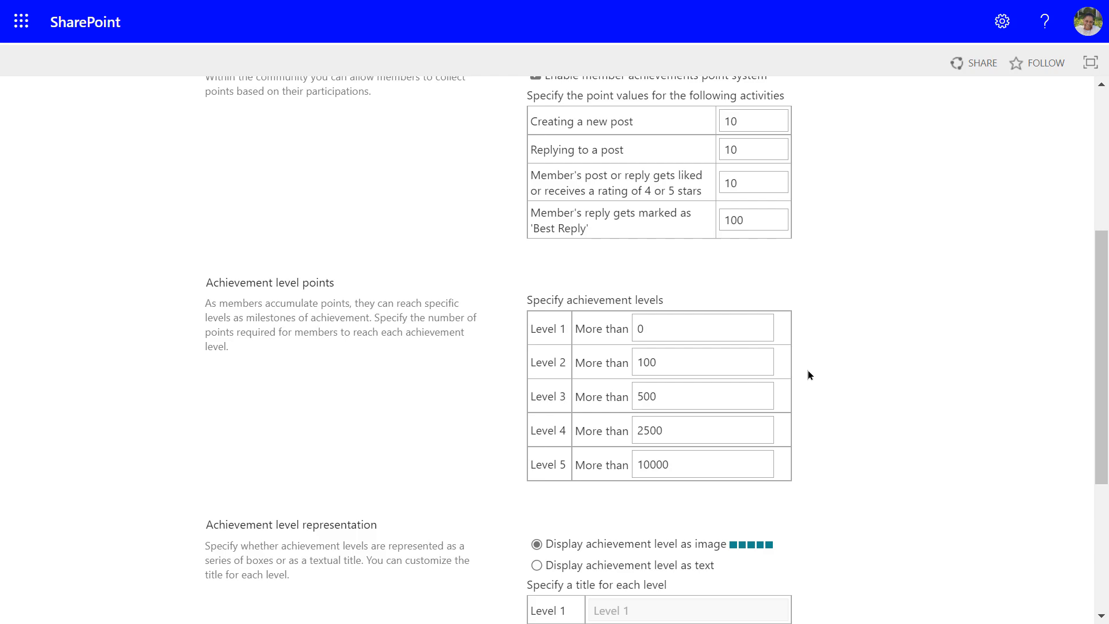
scroll(807, 374, up, 1)
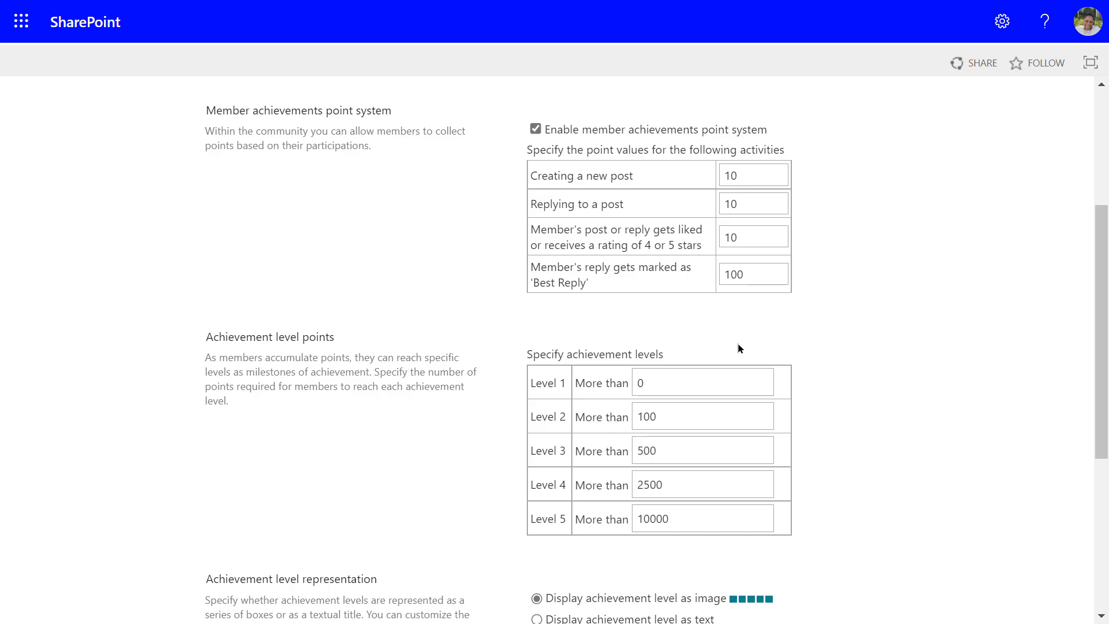
scroll(737, 346, down, 3)
scroll(737, 346, down, 2)
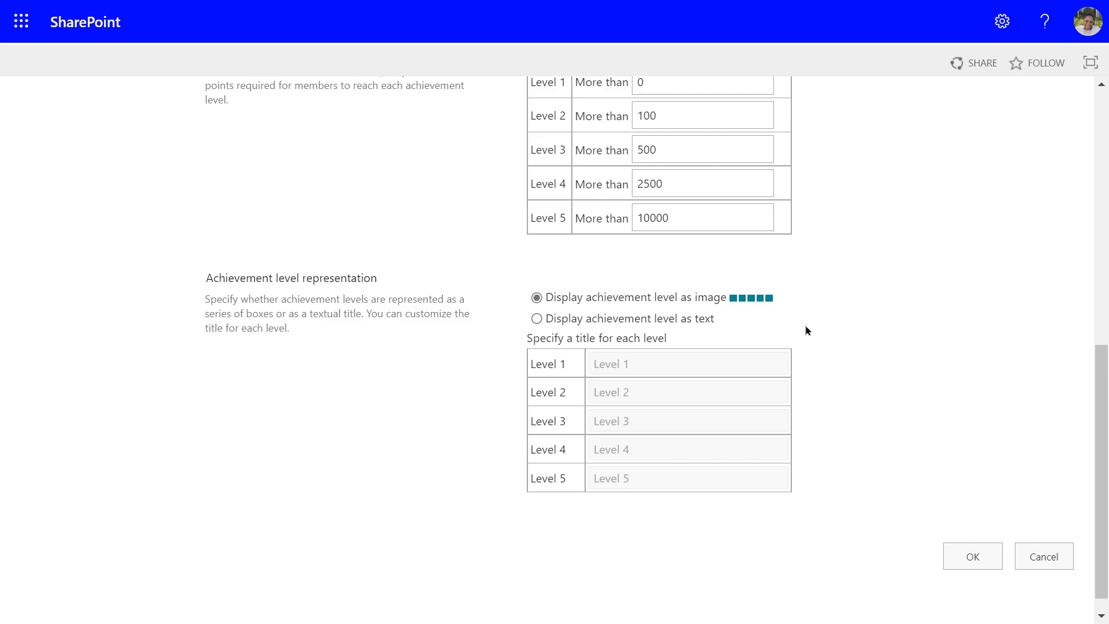
scroll(807, 330, down, 1)
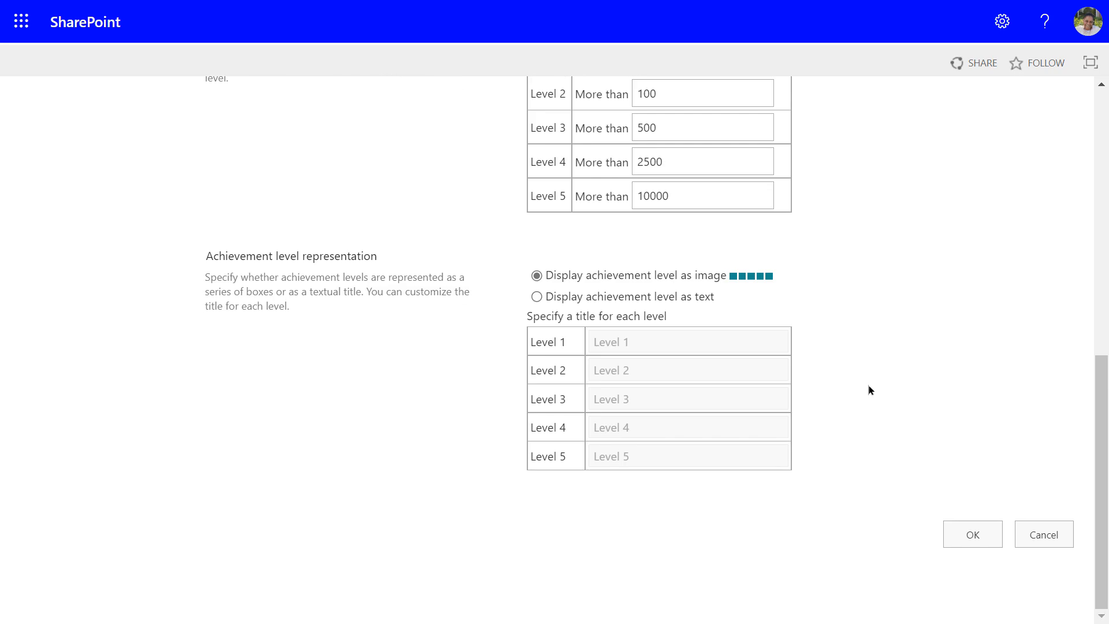
click(962, 539)
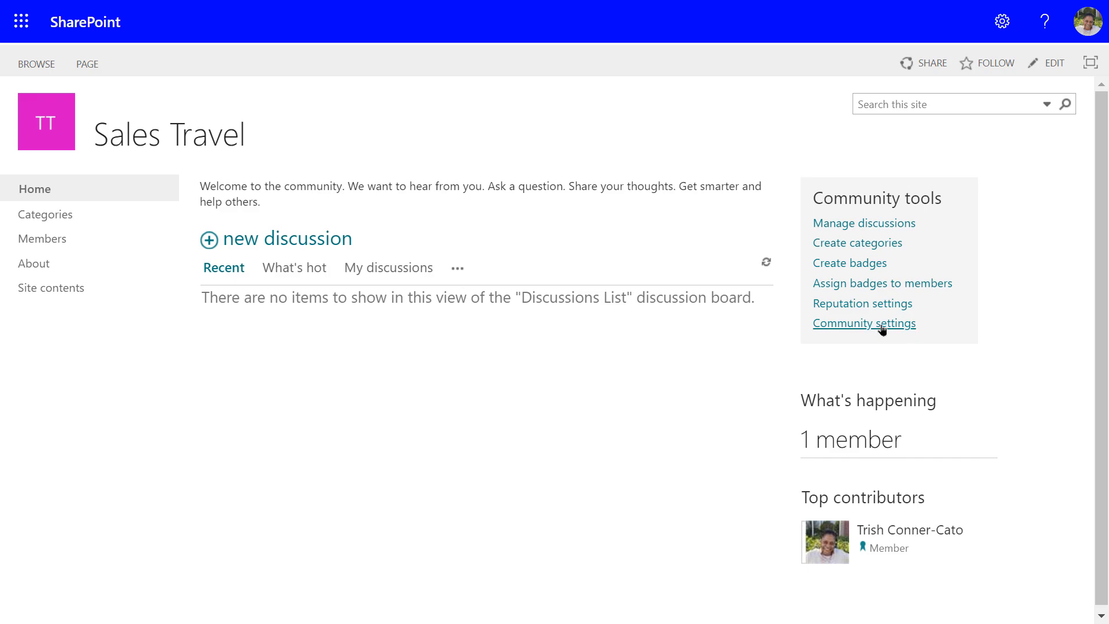
click(848, 327)
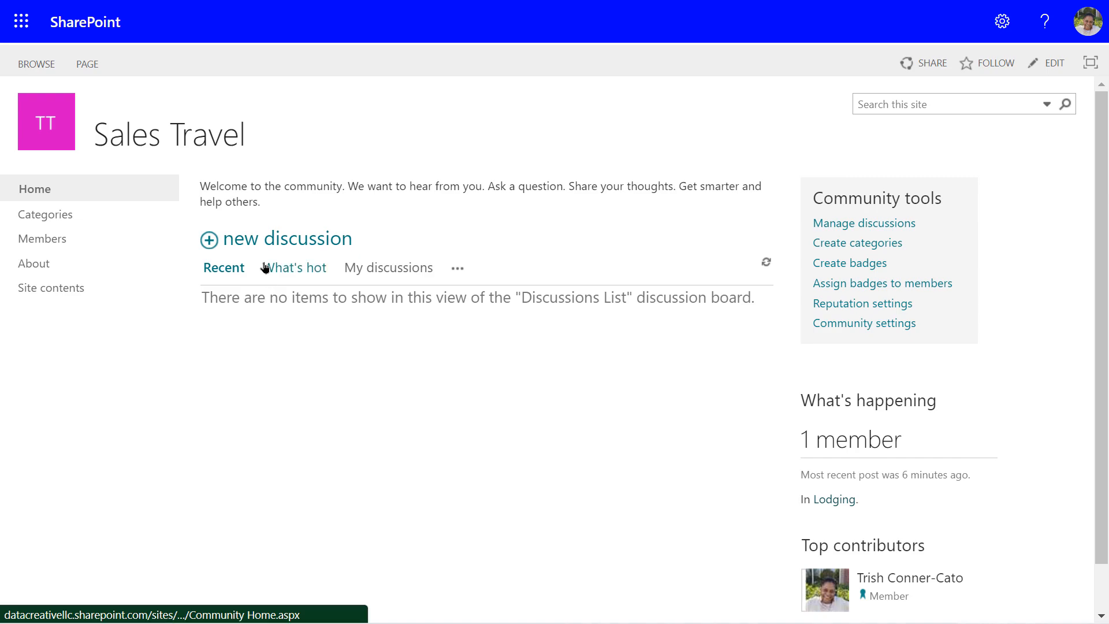
Start a new discussion in the Lodging category with the subject "Lodging in Santa Claus, Indiana".
click(66, 216)
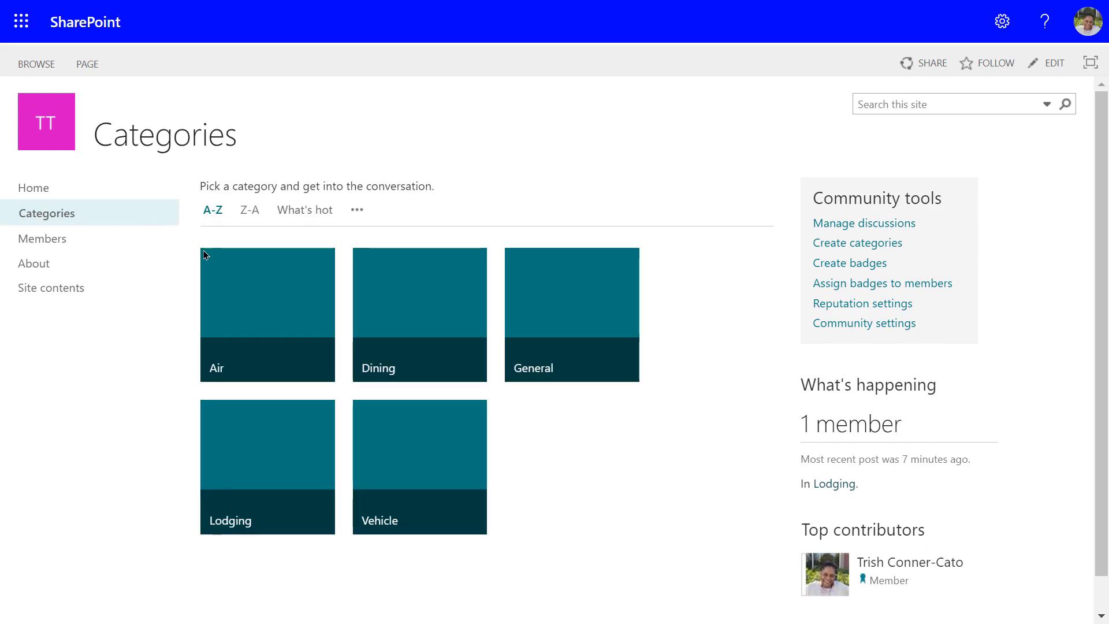
click(282, 449)
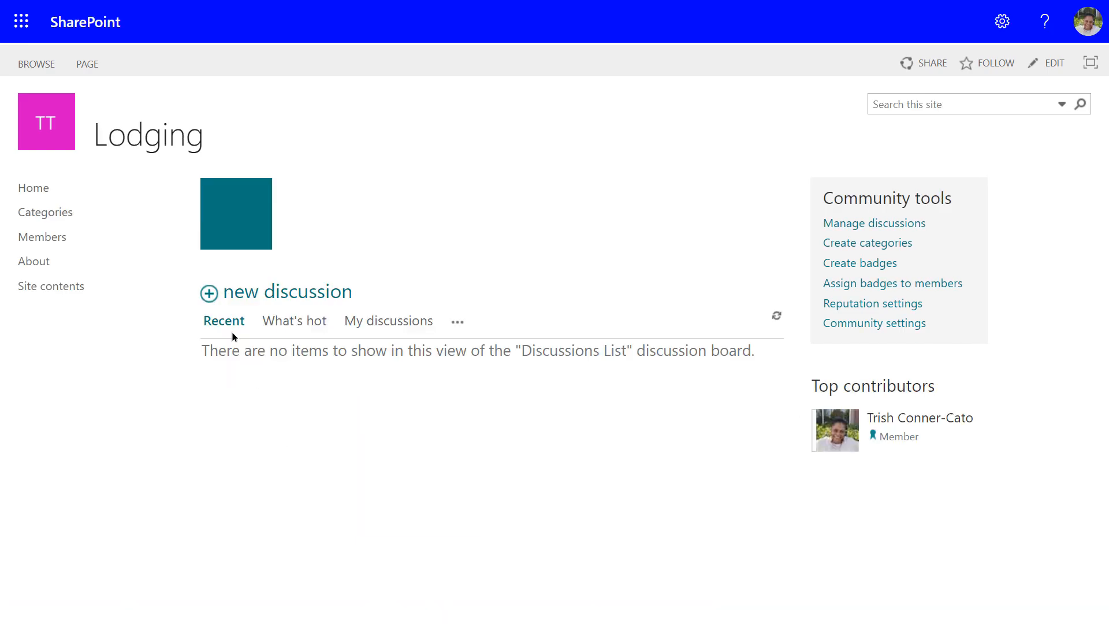
click(210, 294)
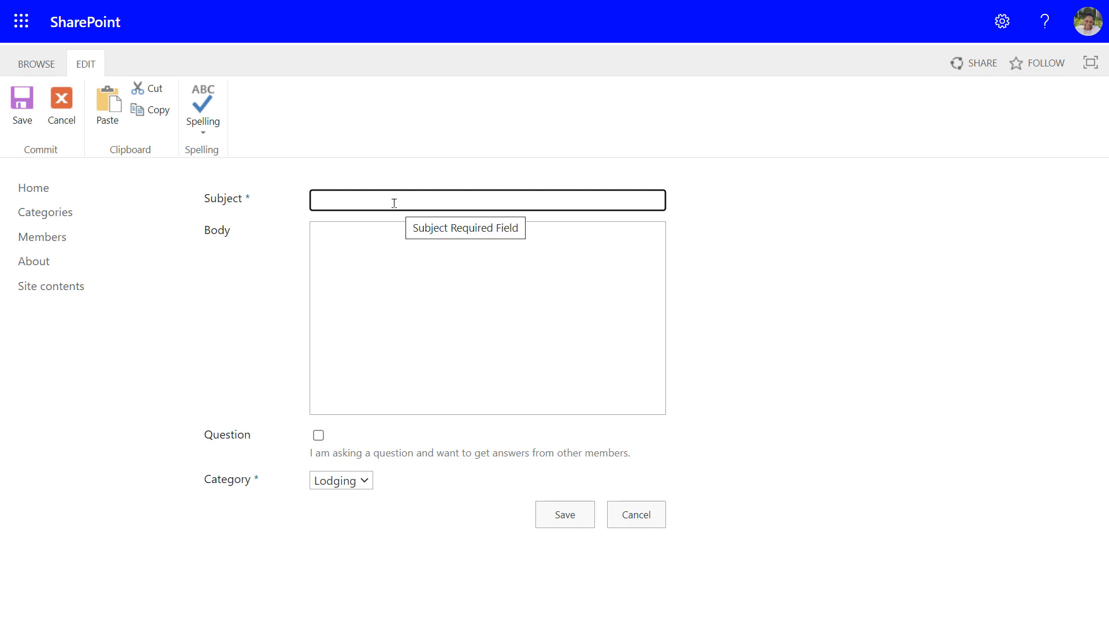
text(Lodgi)
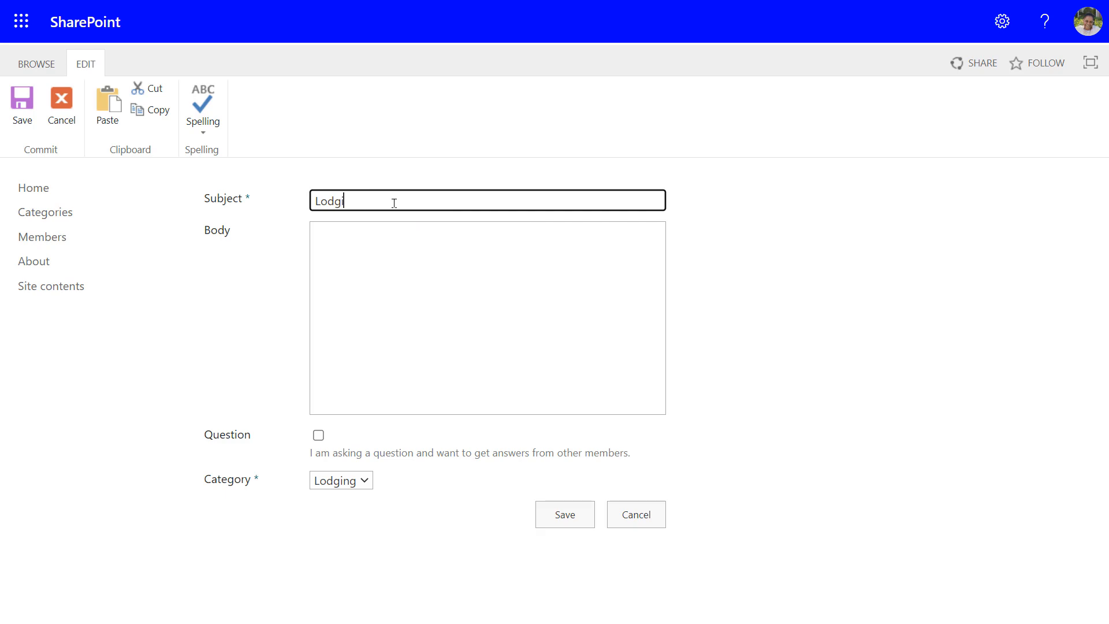
text(ng in Santa Claus, Indiana)
Write the discussion body: "I am going to be traveling to Santa Claus in a few weeks. Looking for decent lodging recommendations.".
click(388, 246)
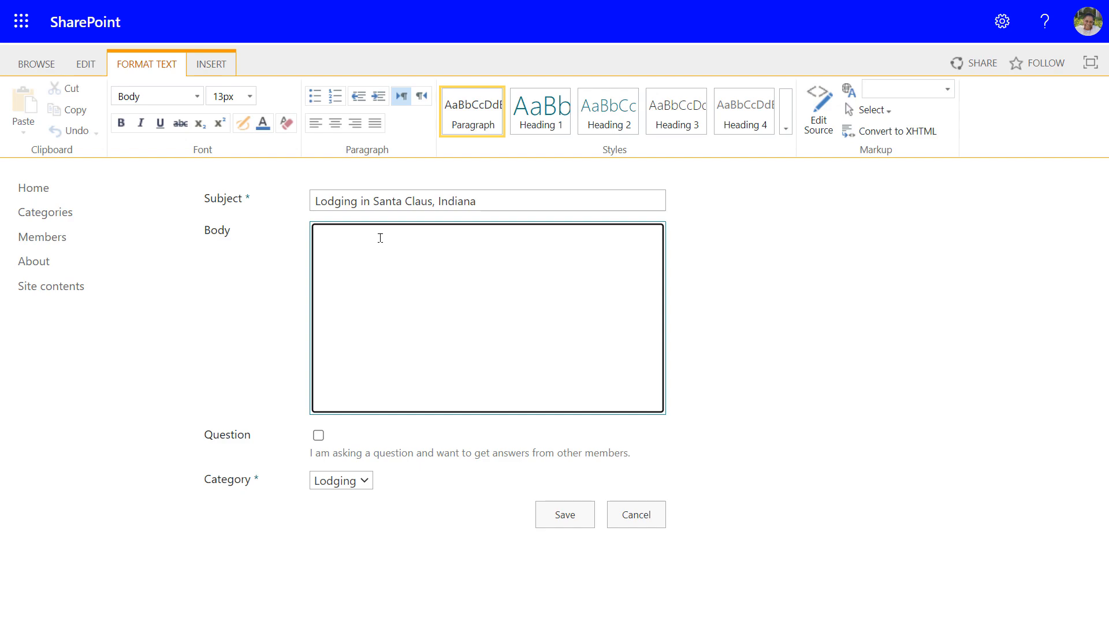
text(I am going to be traveling t)
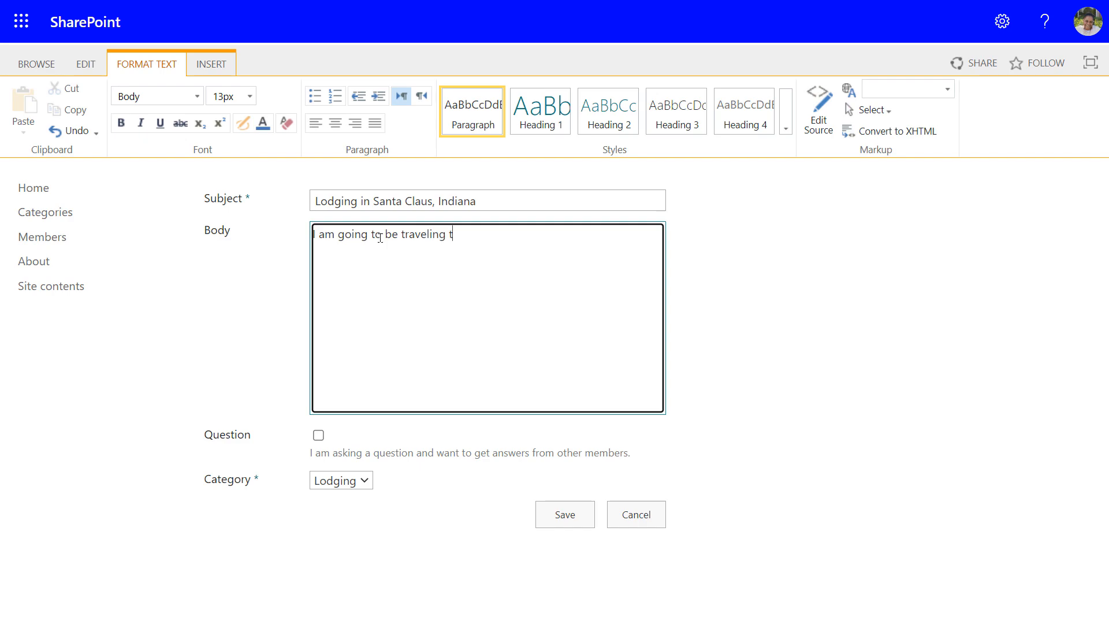
text(o Santa Claus in a few weeks)
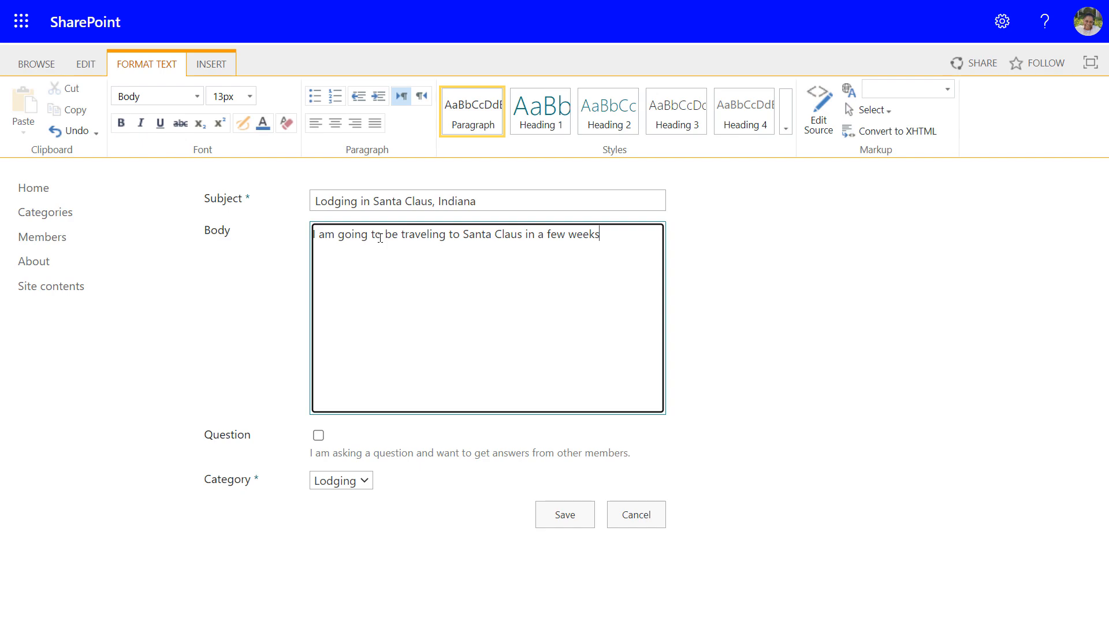
text(.  Looking for decent lidg)
key(BackSpace)
key(BackSpace)
key(BackSpace)
text(odging recommendation)
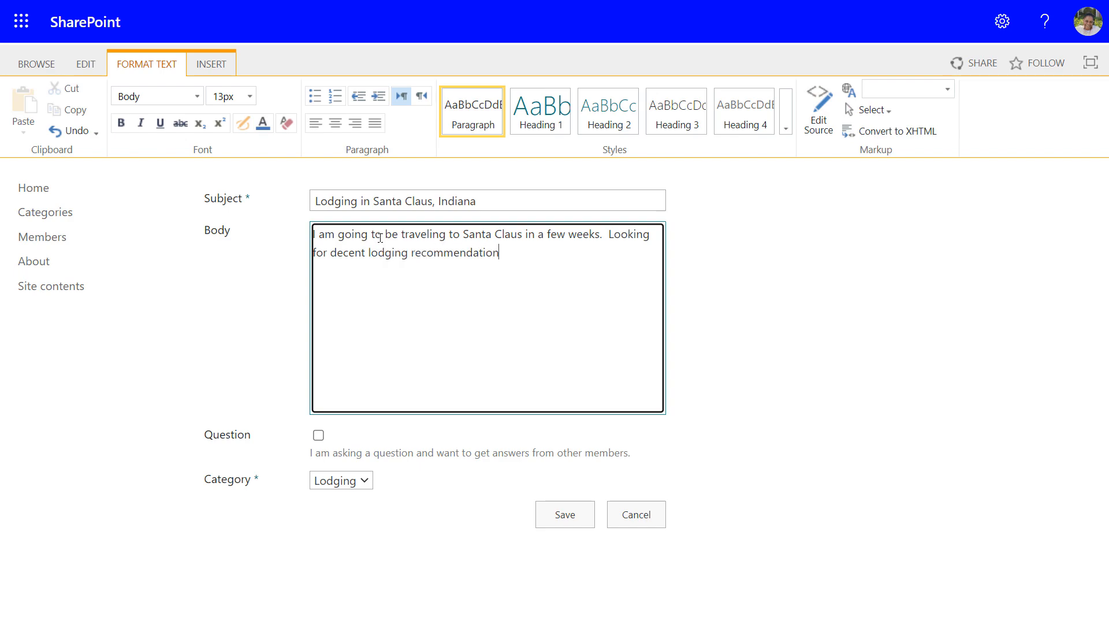
text(s.)
Mark the discussion as a question for other members and save it.
click(318, 437)
click(318, 435)
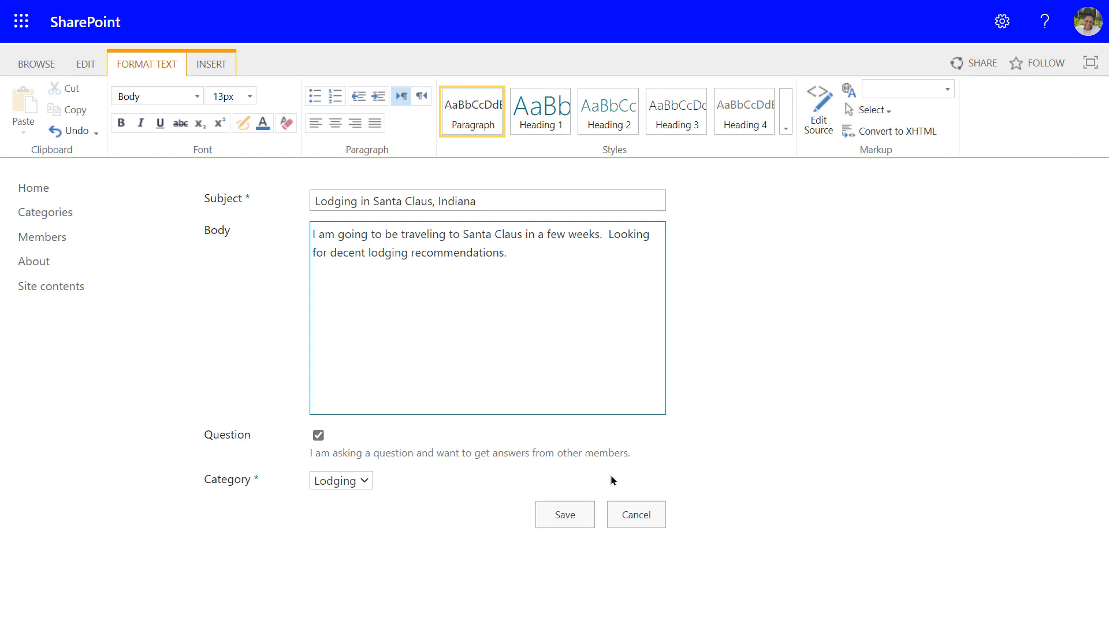
click(574, 521)
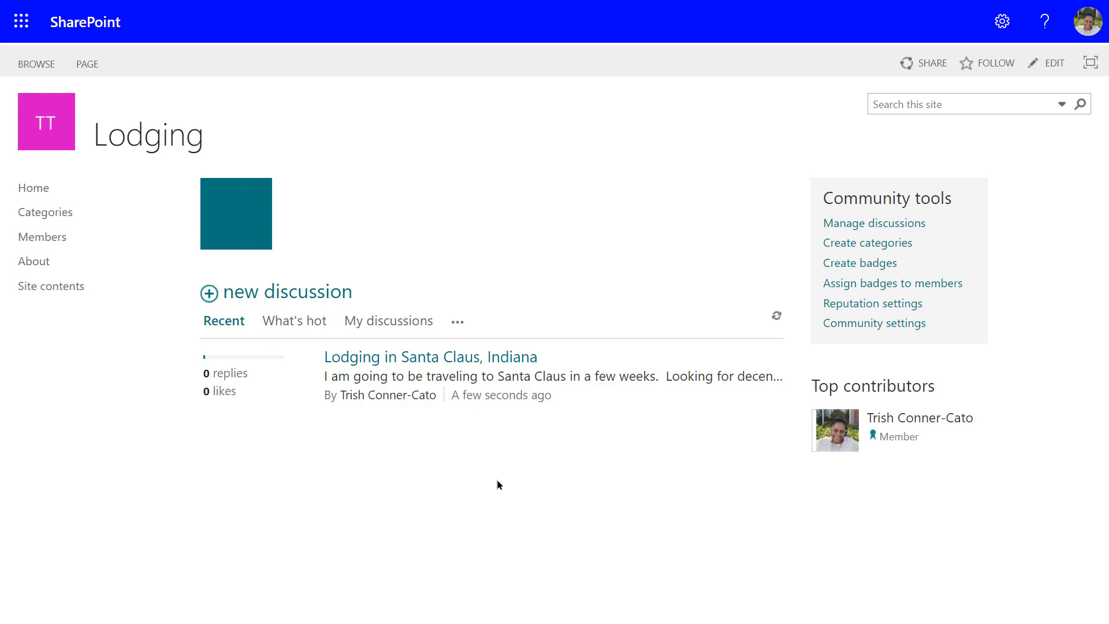
Open the "Lodging in Santa Claus, Indiana" discussion and post the reply "I believe there is a Hilton property in that area.".
click(385, 359)
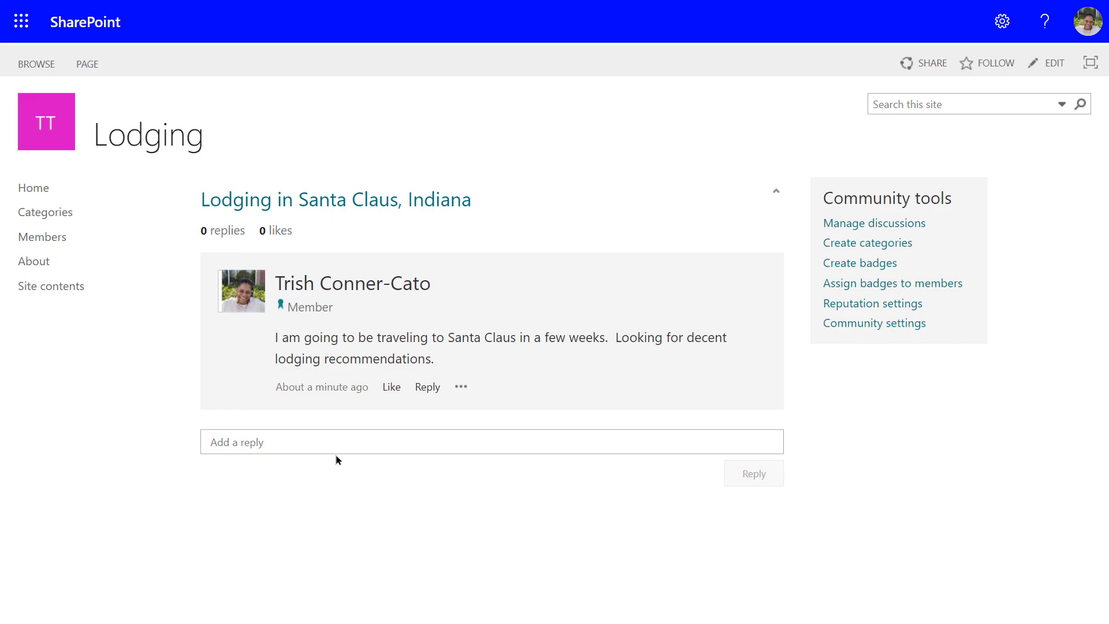
click(245, 443)
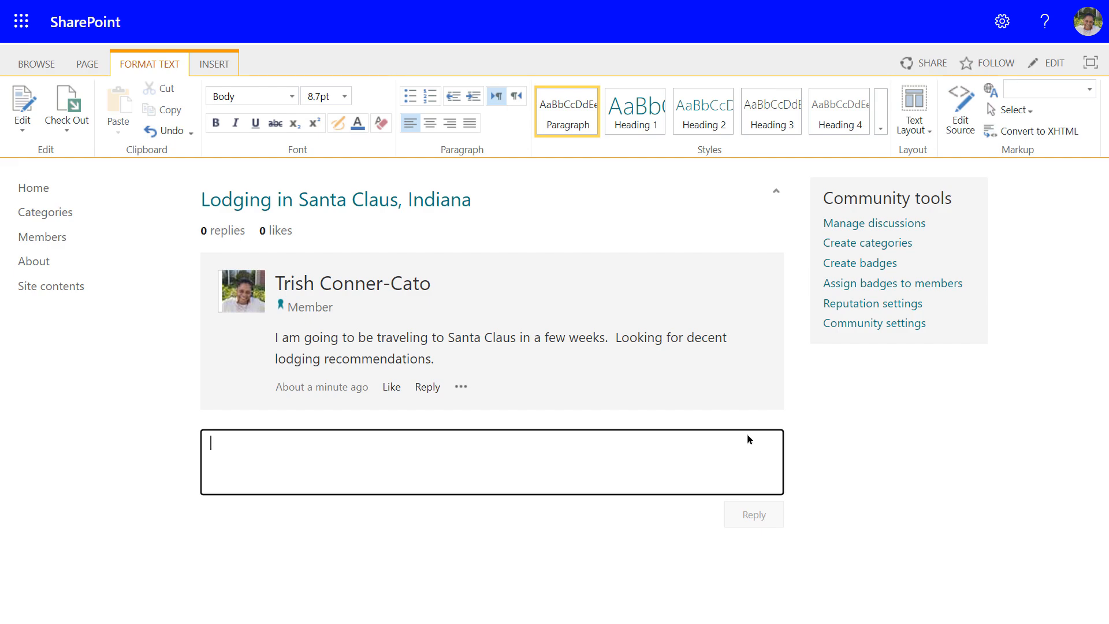
text(I believe there is a Hilton prop)
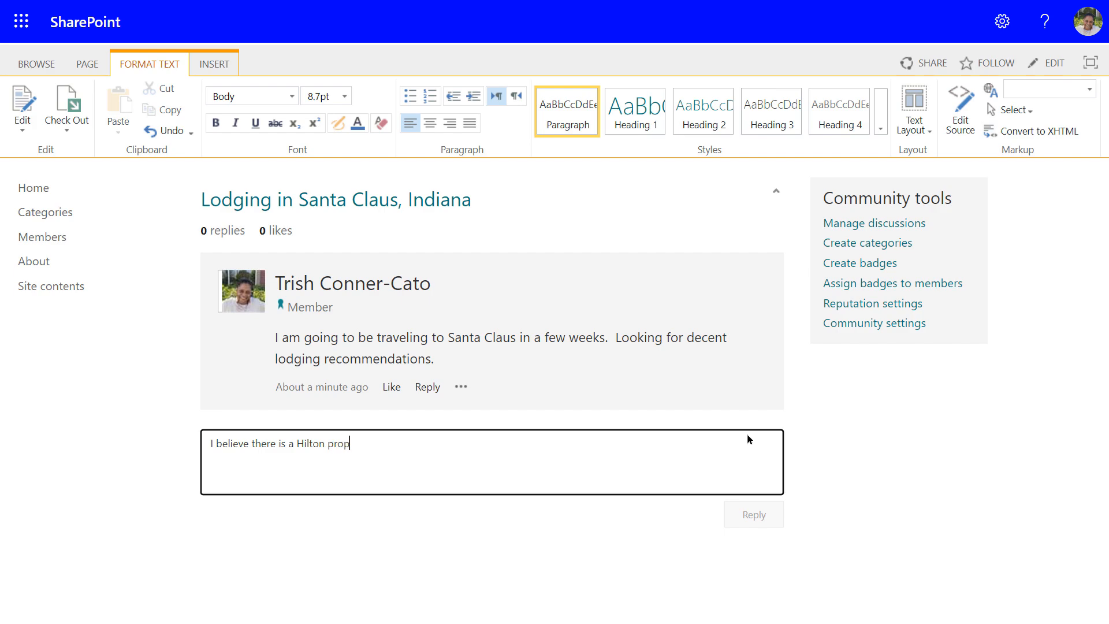
text(erty i)
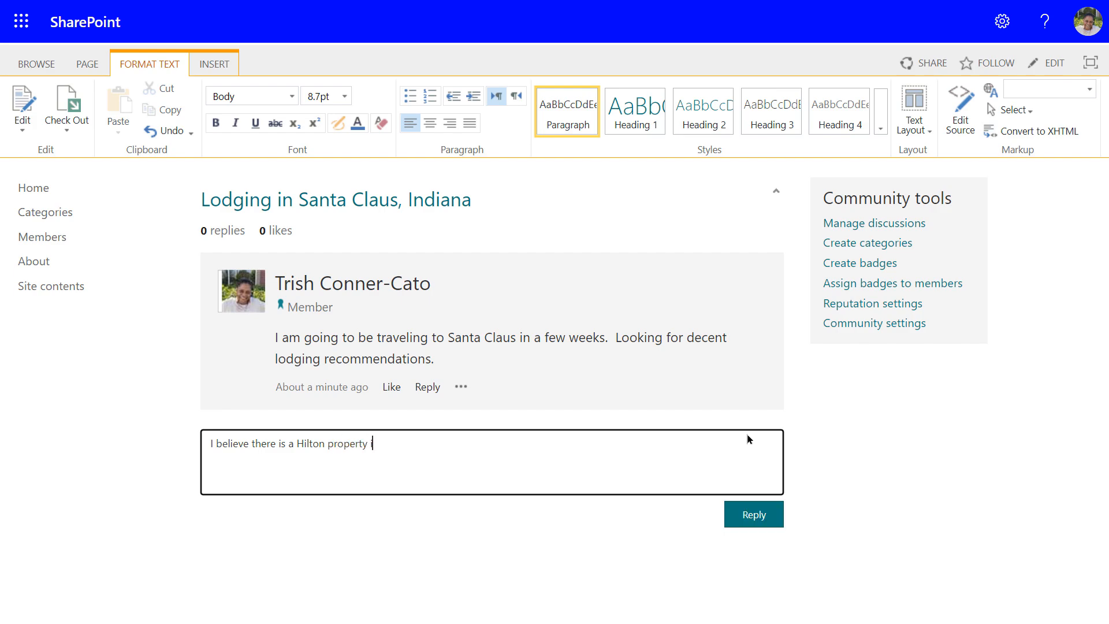
text(n that area.)
click(757, 512)
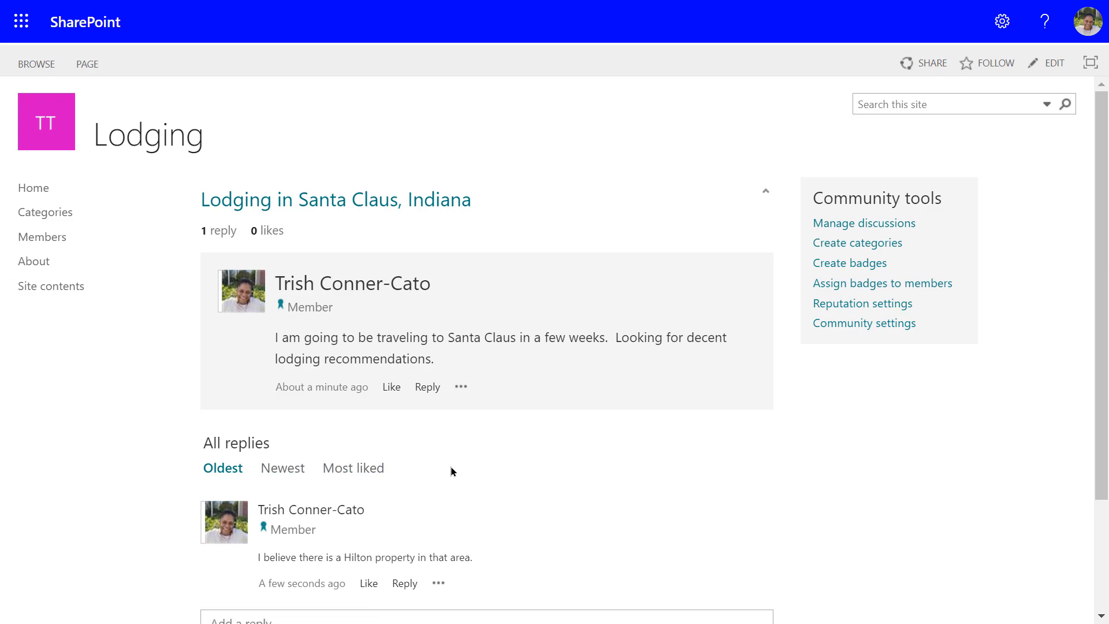
Mark the Hilton property reply as the discussion's best reply.
scroll(451, 471, down, 3)
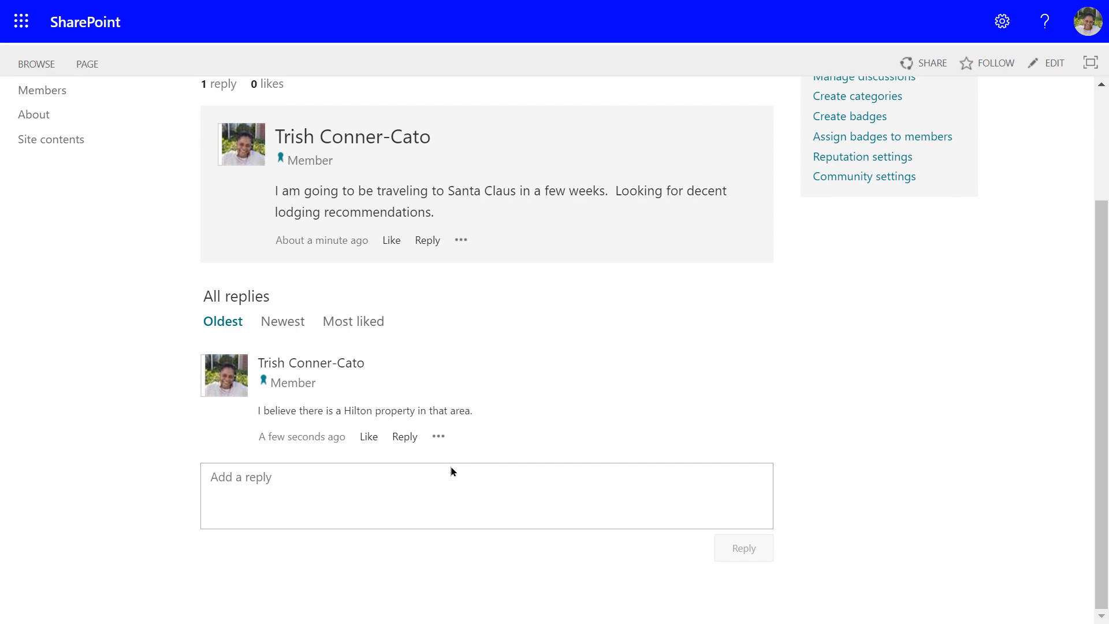
click(451, 471)
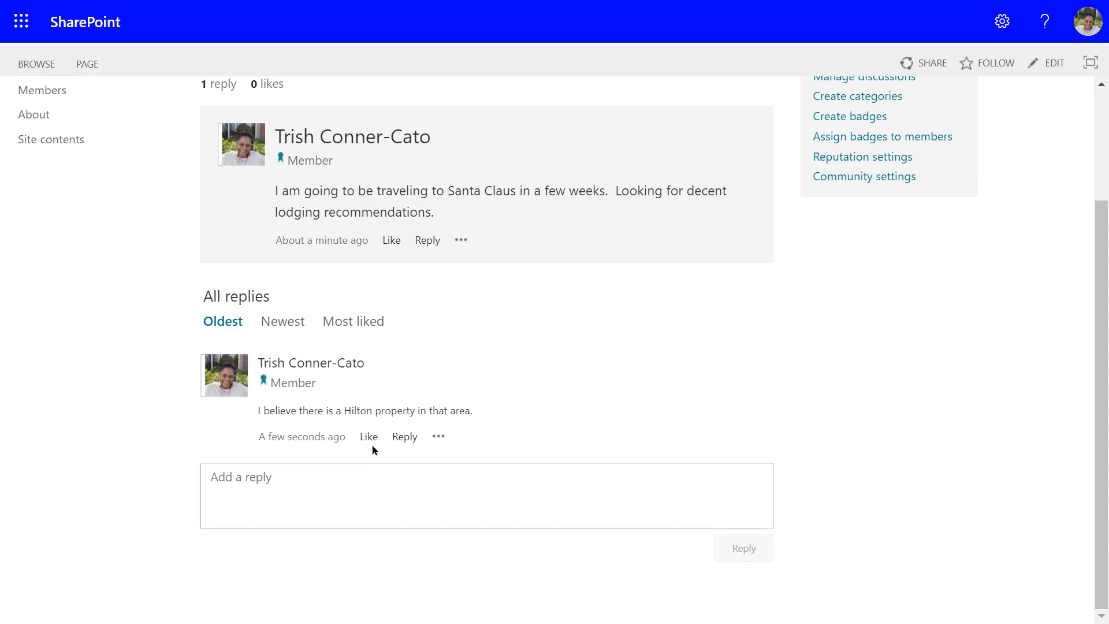
click(437, 439)
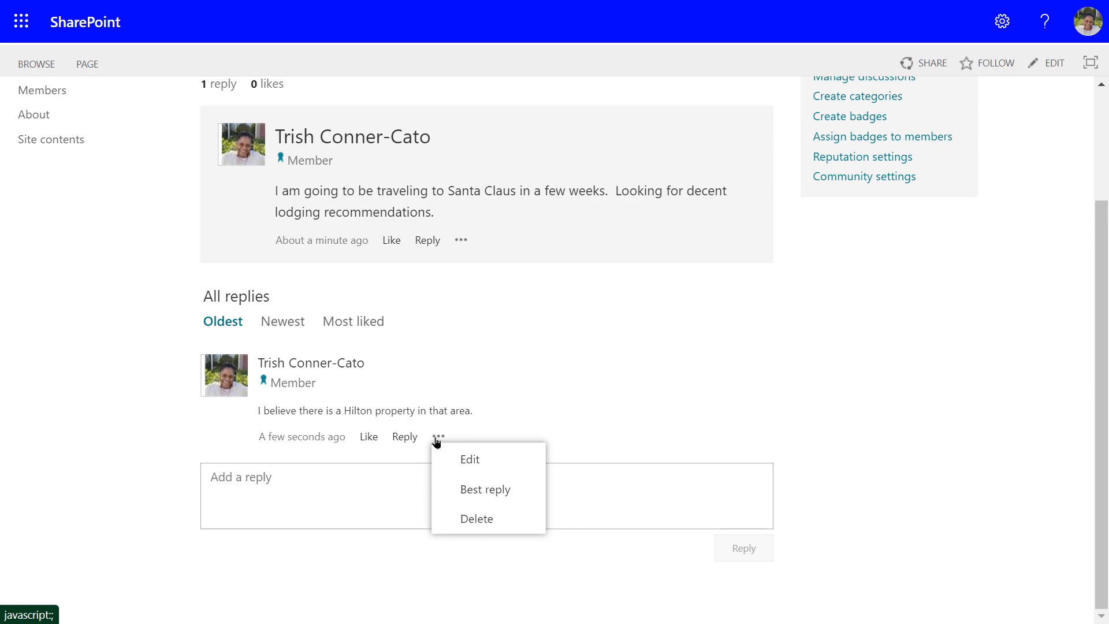
click(481, 491)
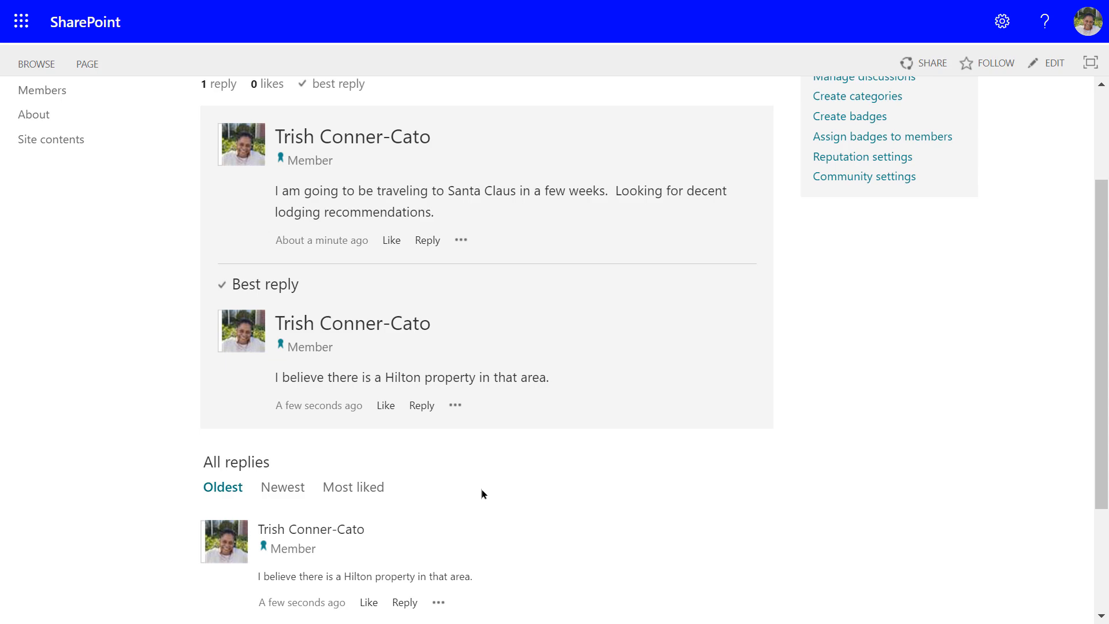
Review how the best reply and all replies are laid out in the discussion, and return to the community home page.
scroll(466, 492, down, 3)
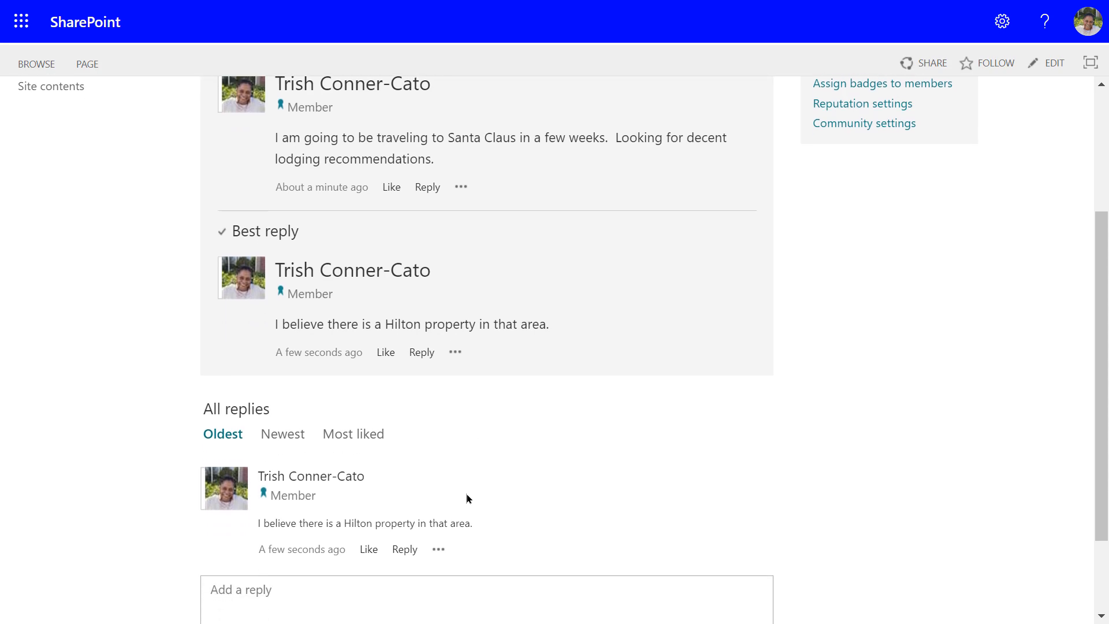
scroll(466, 492, up, 6)
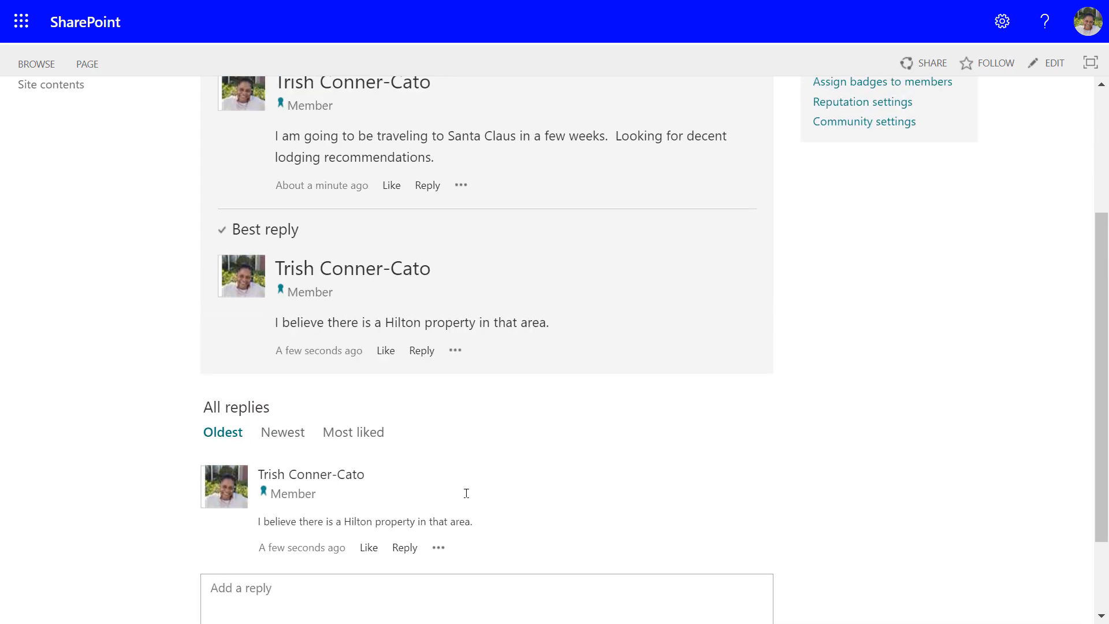
scroll(466, 492, down, 3)
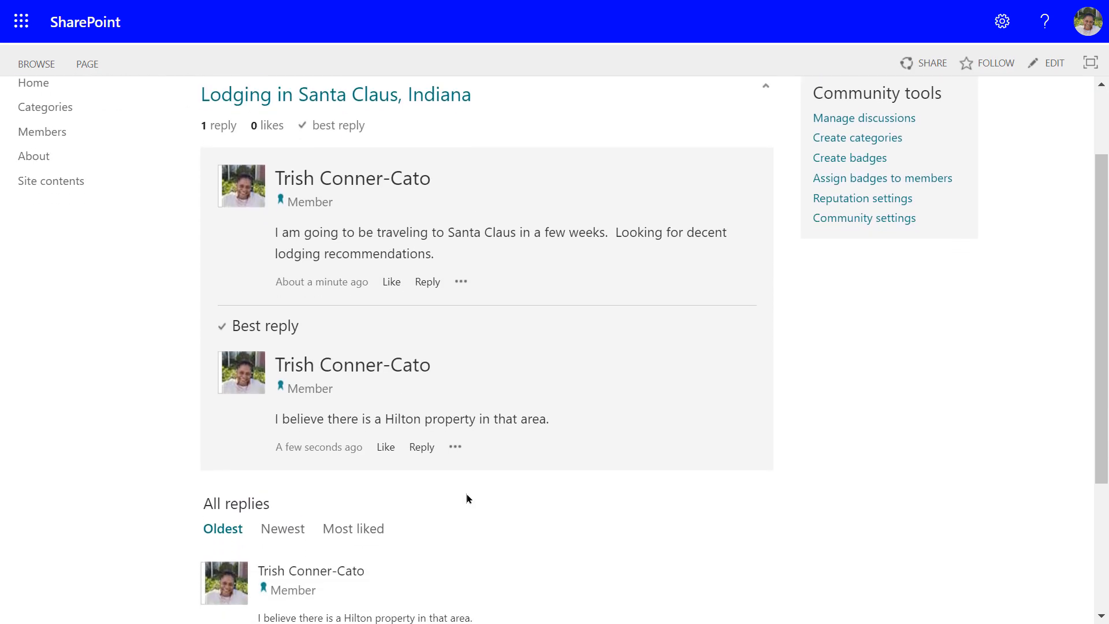
scroll(465, 492, up, 3)
scroll(467, 495, down, 1)
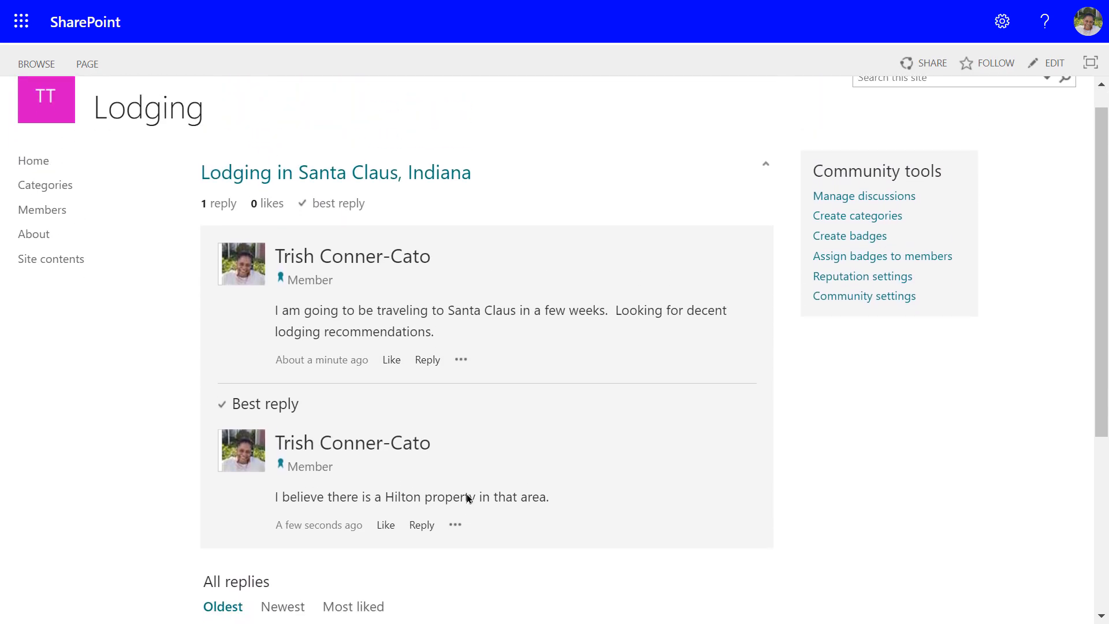
scroll(447, 484, up, 1)
scroll(436, 480, down, 4)
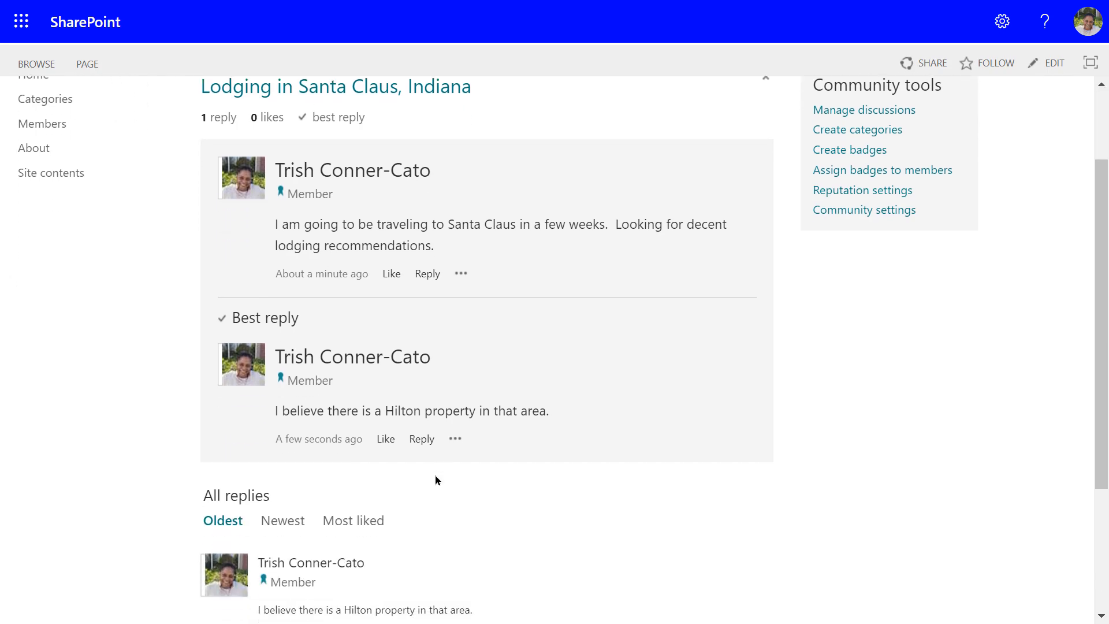
scroll(435, 478, down, 2)
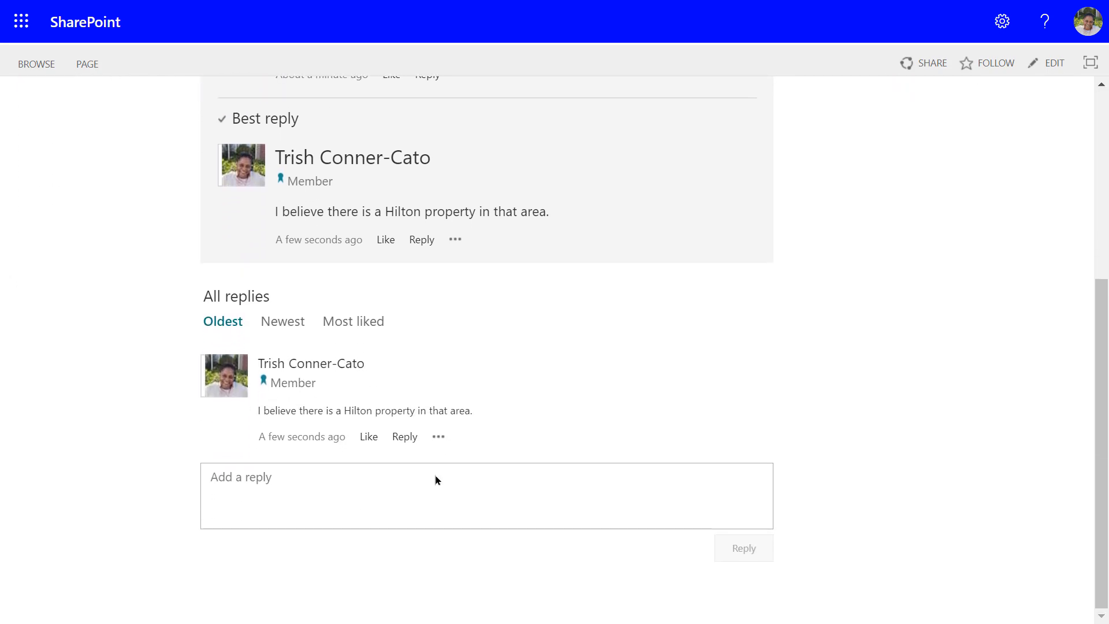
scroll(435, 478, up, 2)
scroll(435, 475, up, 4)
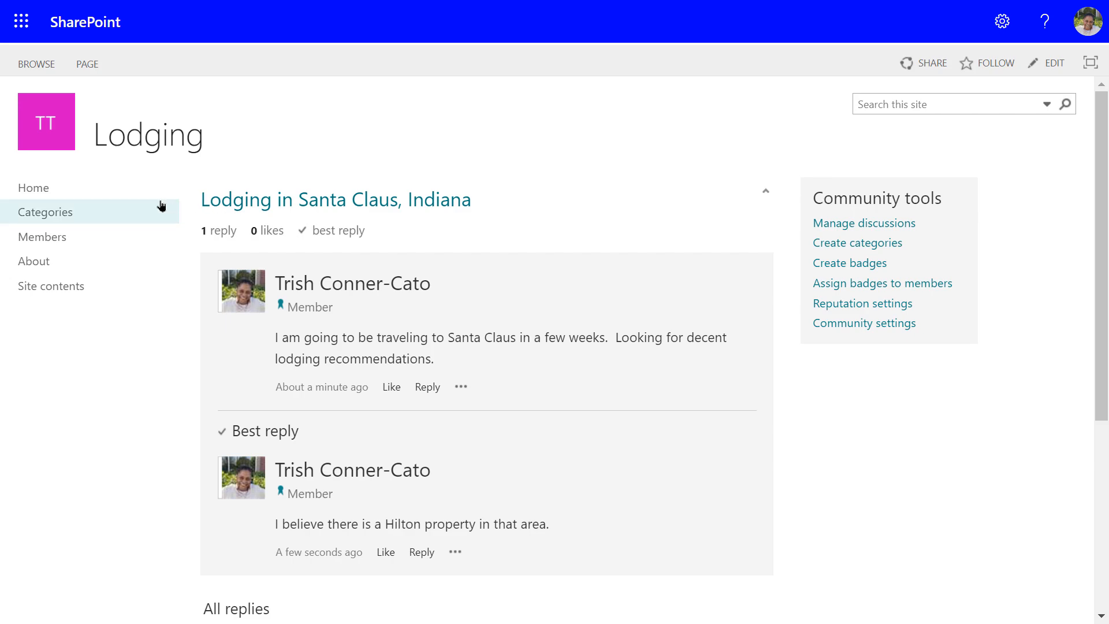
click(42, 197)
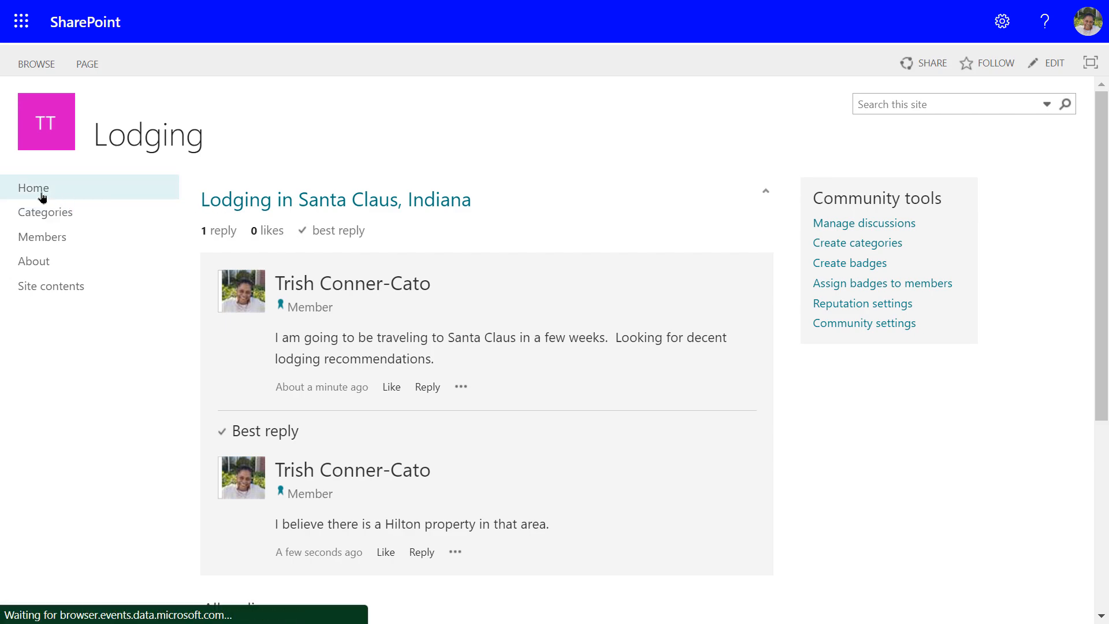
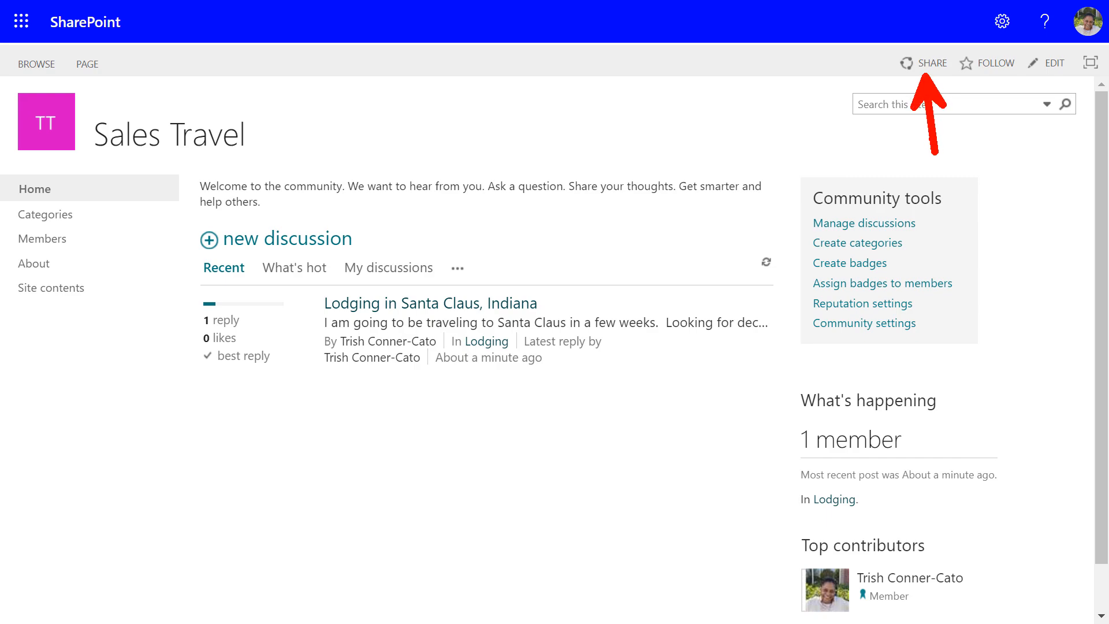
Start sharing the Sales Travel site and add a colleague as the person to invite.
click(924, 63)
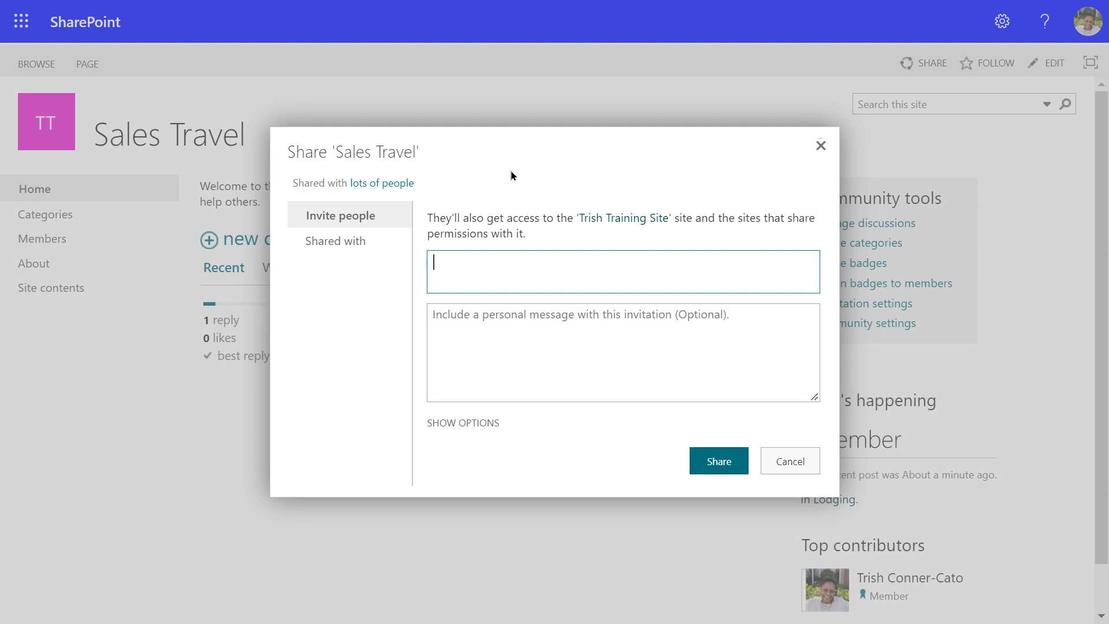
click(452, 260)
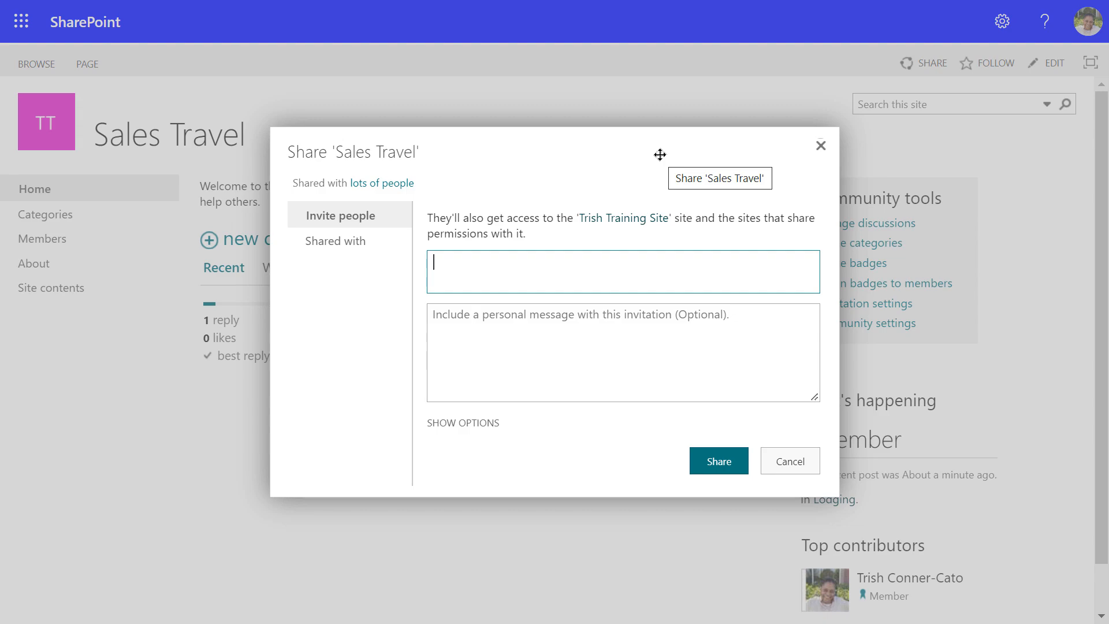
text(Caro)
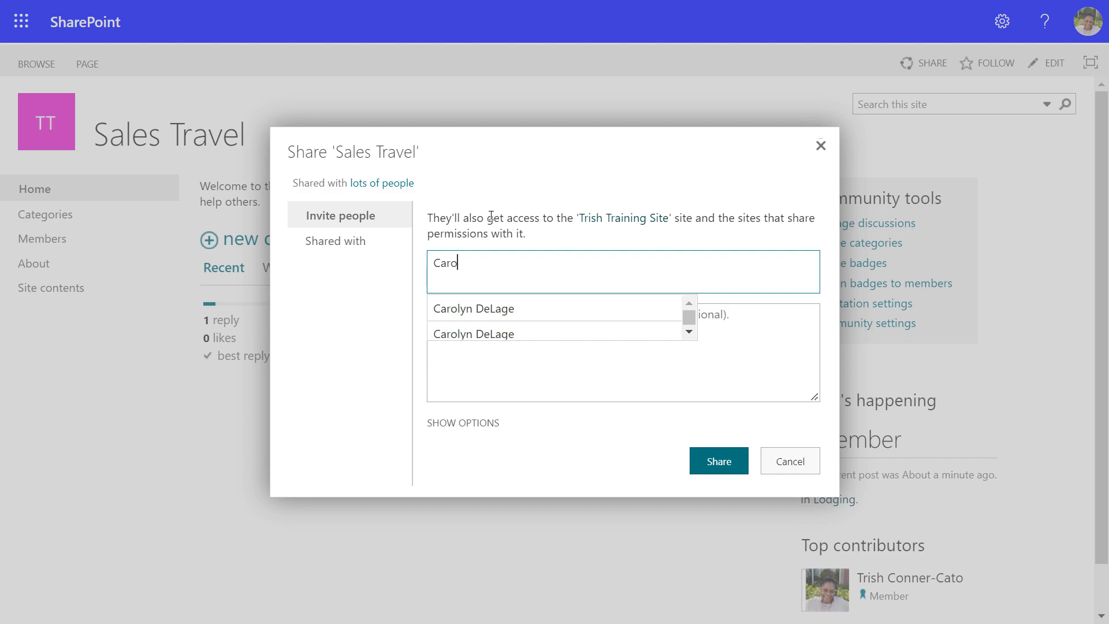
click(502, 308)
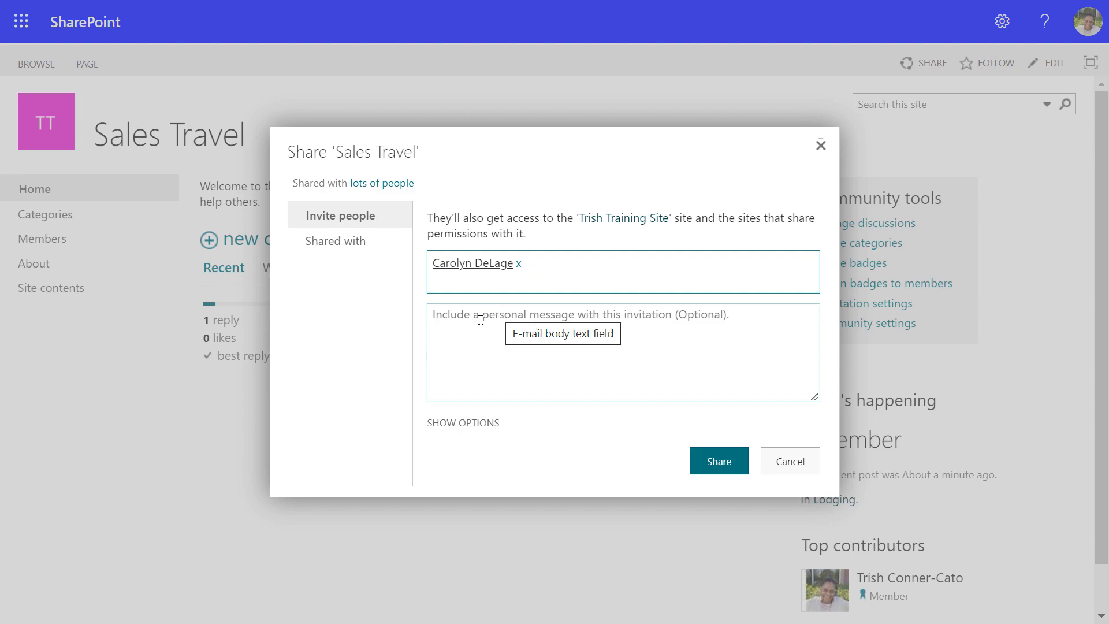
Write the invitation message "Hey, check out our new community site for all Sales Travel information!!!".
click(708, 315)
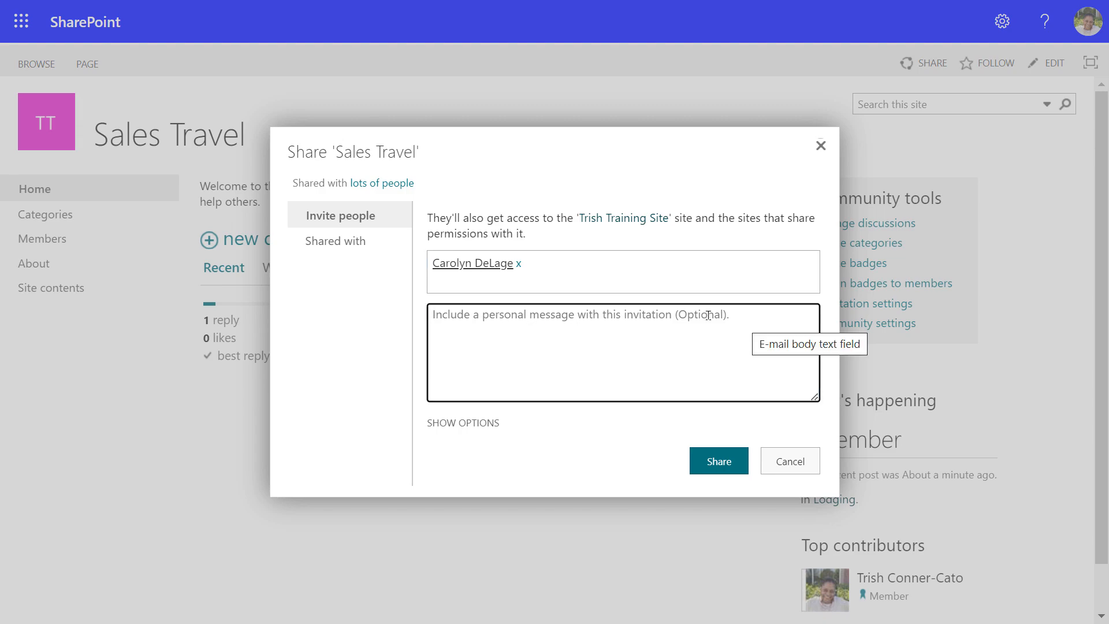
text(H)
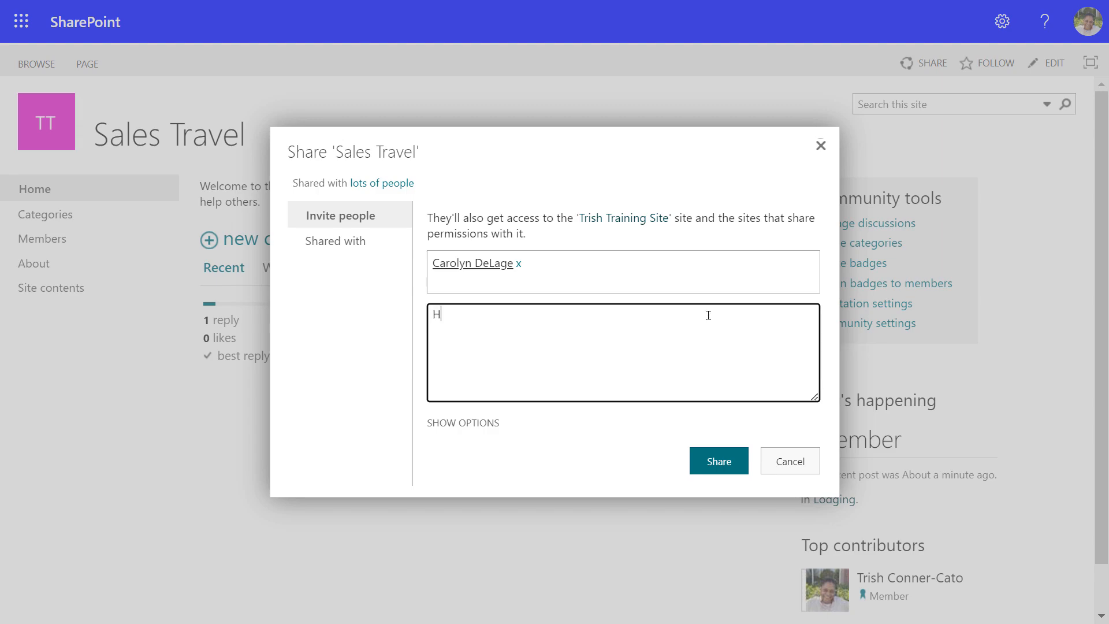
text(ey, check out our new community site for all)
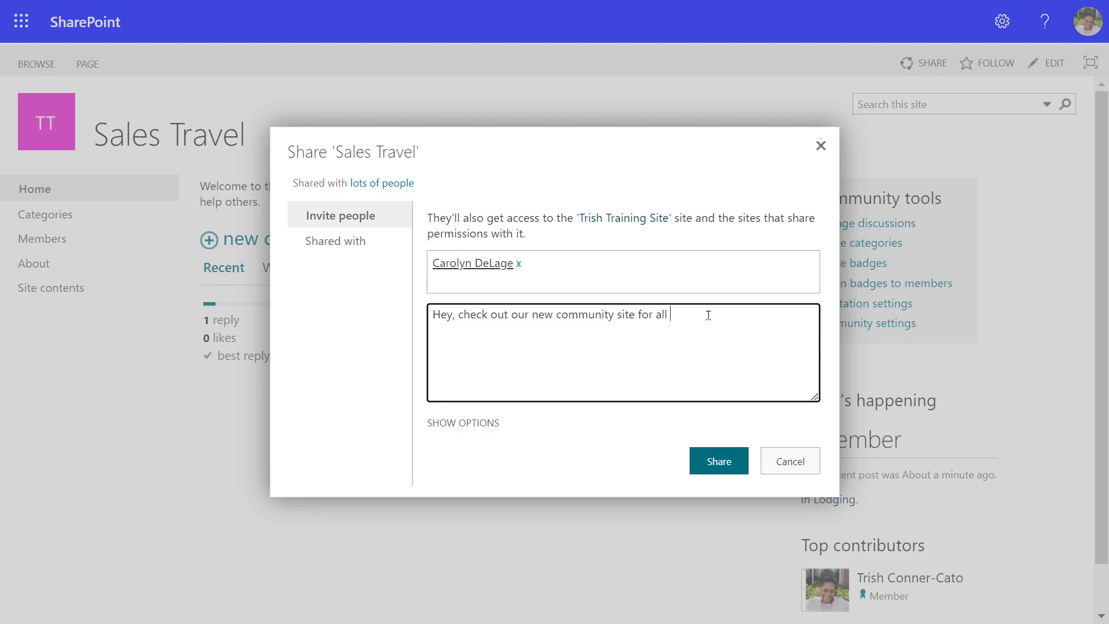
text( Sales Travel information!!!)
Show the sharing options, choose the site Members [Edit] permission level, and close the invitation without sharing.
click(456, 426)
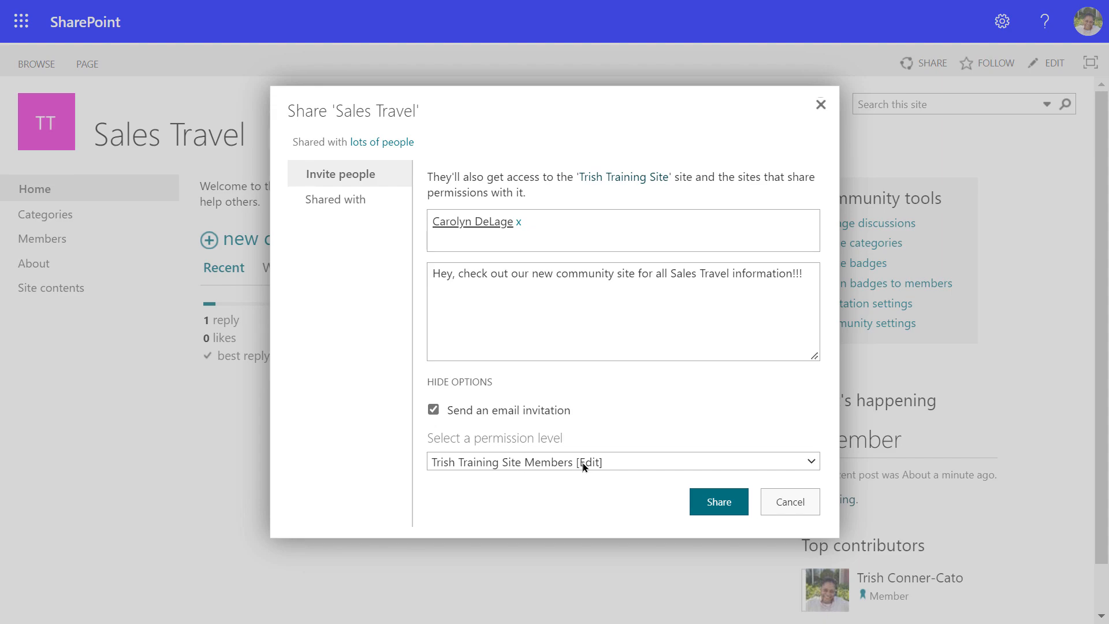
click(810, 463)
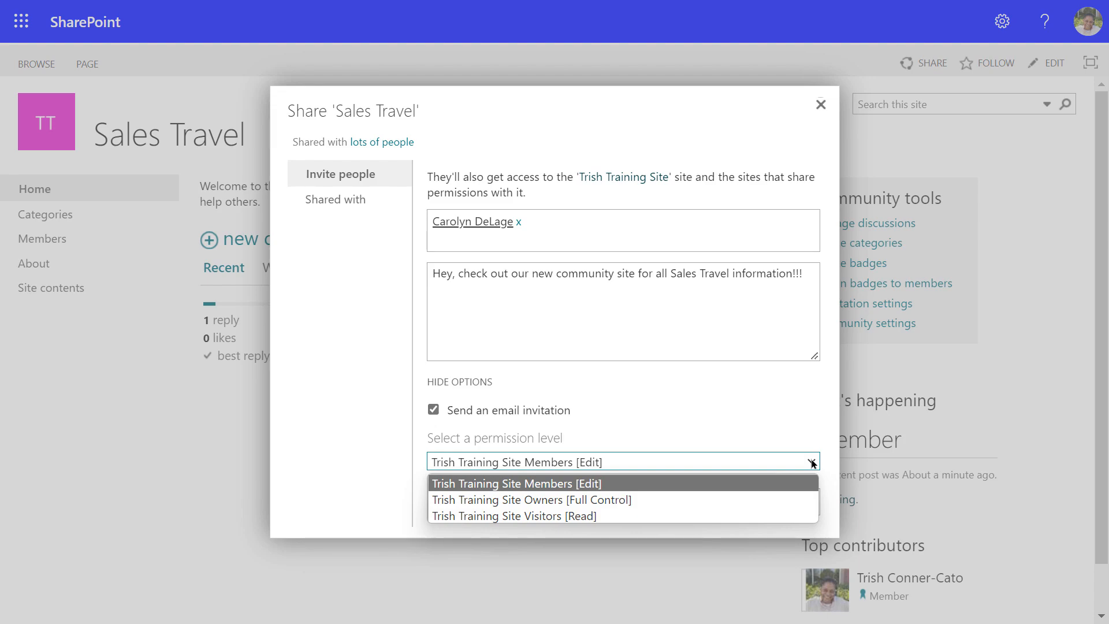
click(709, 485)
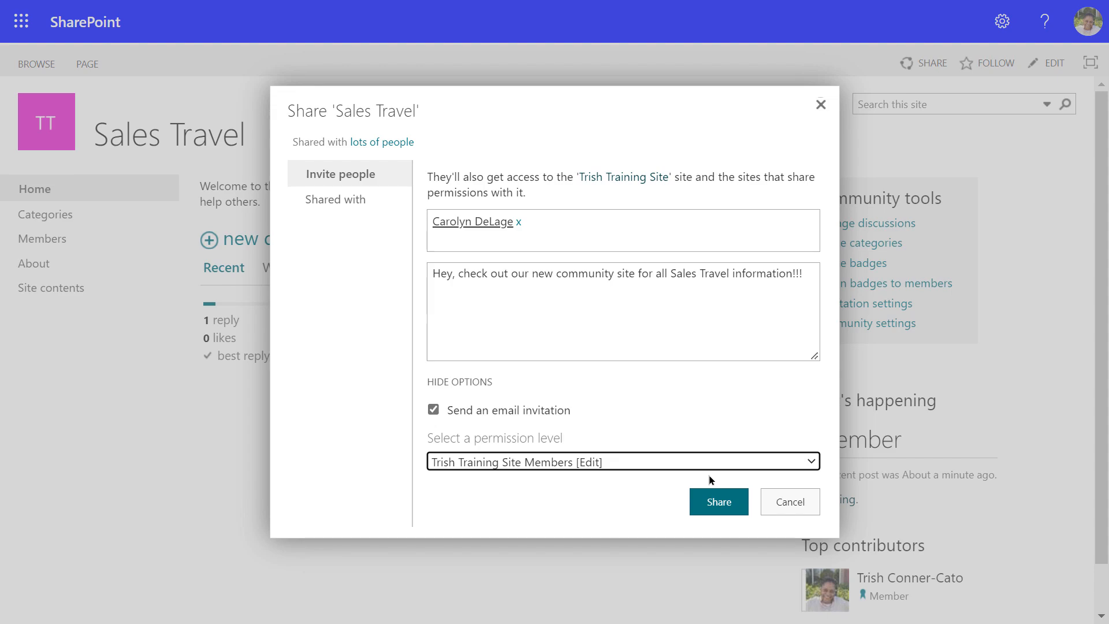
key(Escape)
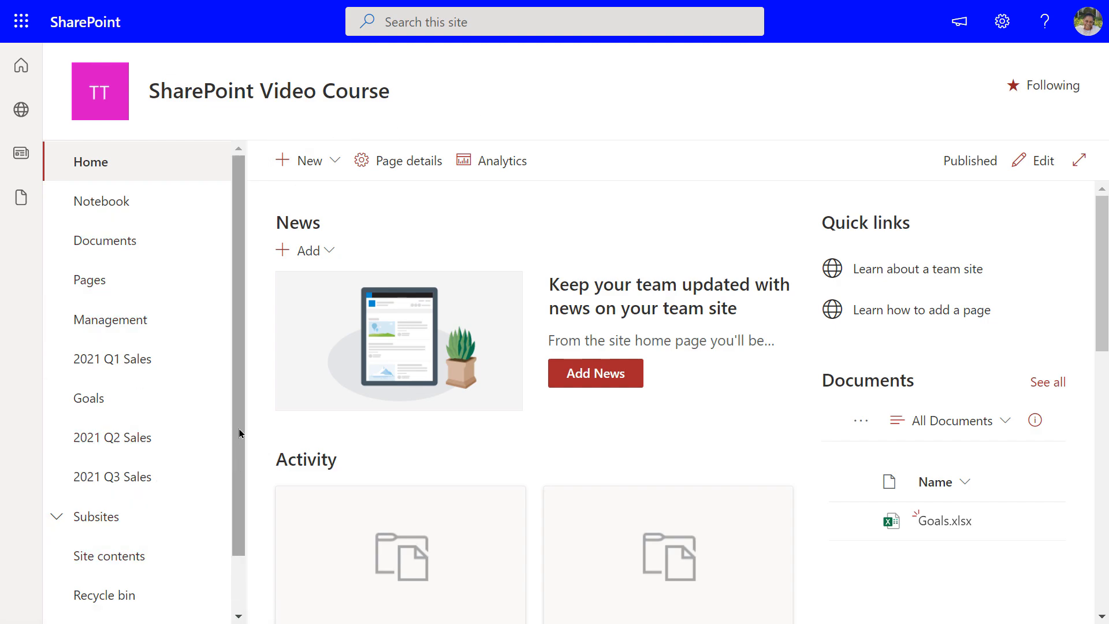
Edit the team site's navigation and move Subsites, with its Office Remodel and Sales Travel sub links, directly below Home.
drag(234, 414, 236, 508)
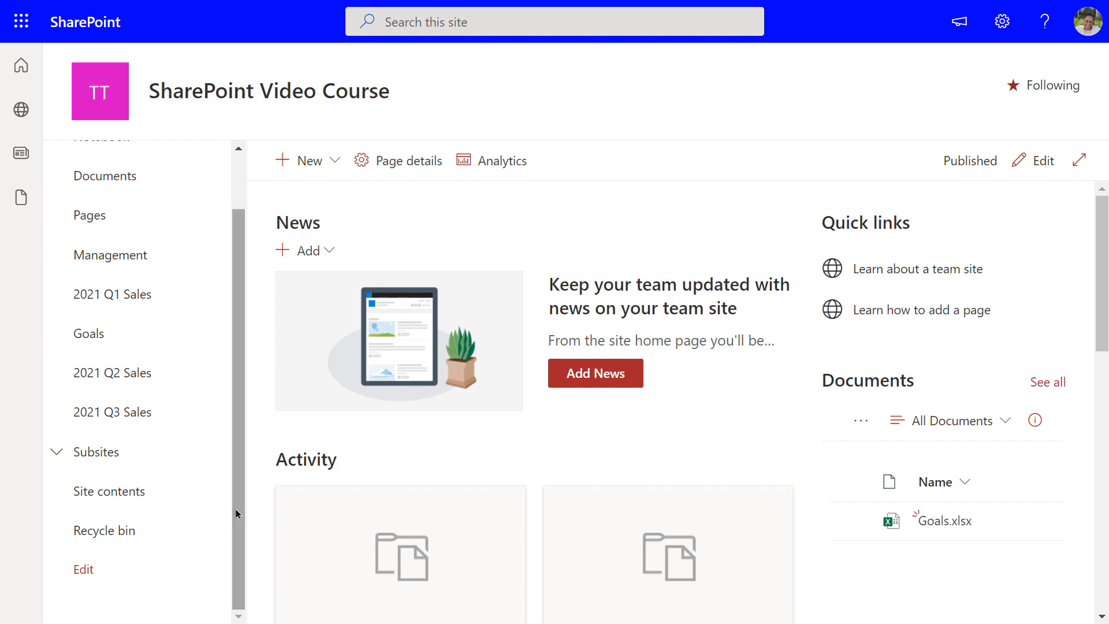
click(79, 573)
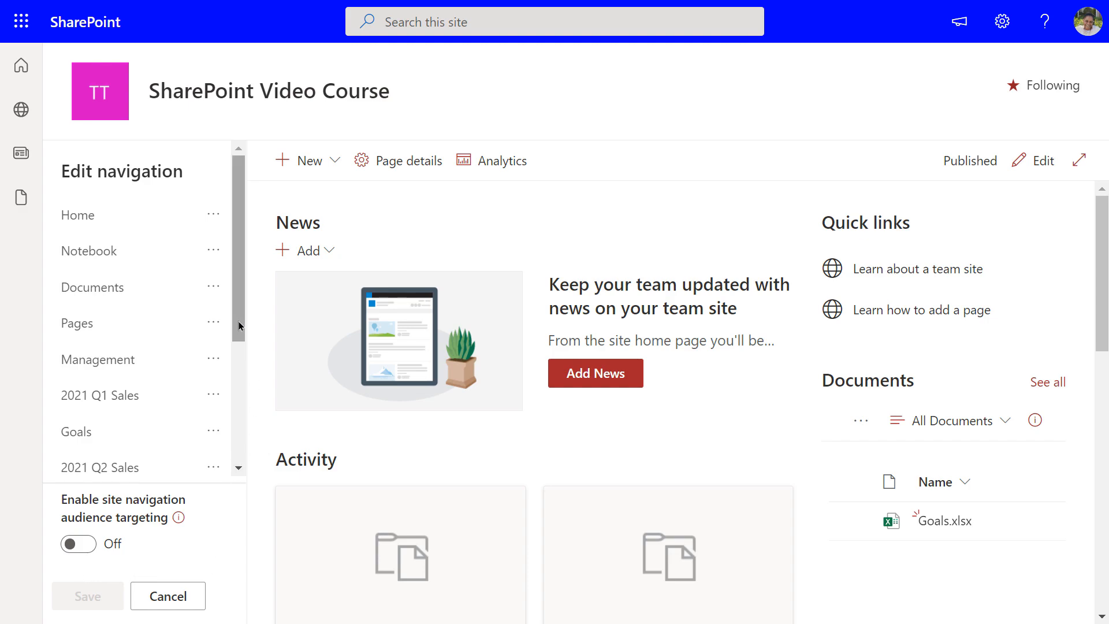
mouse_move(170, 519)
mouse_move(233, 273)
mouse_down()
mouse_move(245, 415)
mouse_move(235, 251)
mouse_move(242, 425)
mouse_move(225, 292)
mouse_up()
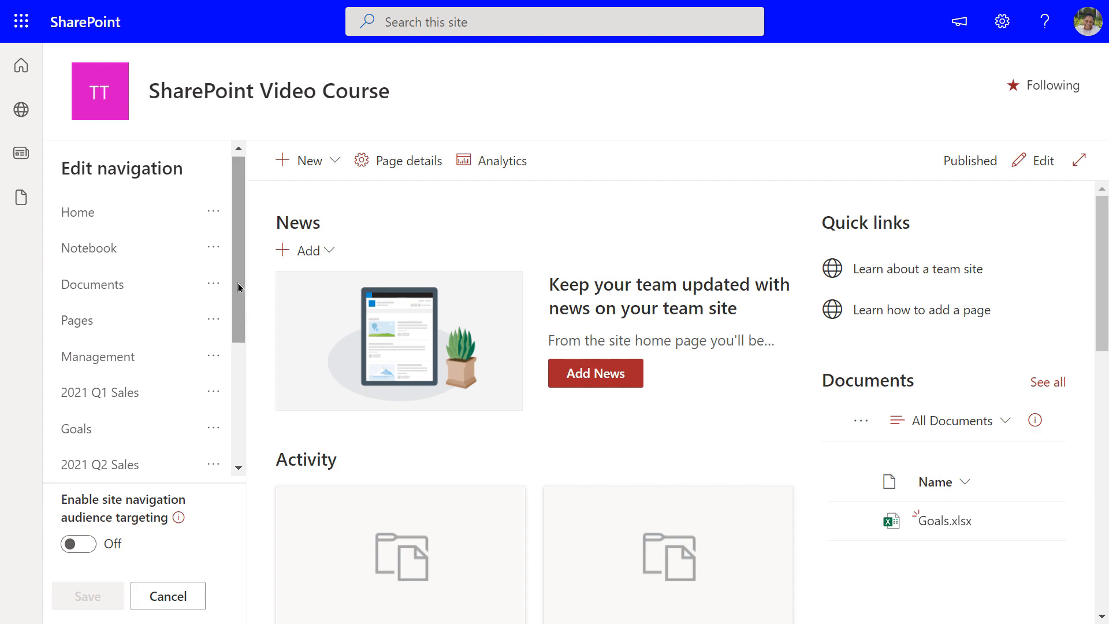
drag(238, 287, 256, 411)
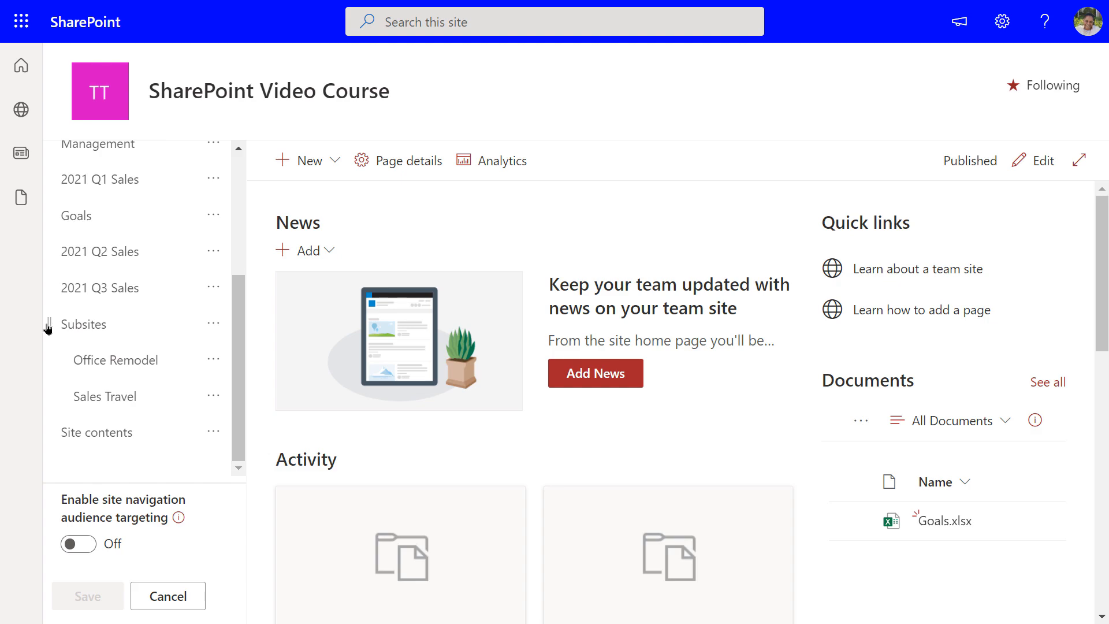
drag(48, 328, 58, 164)
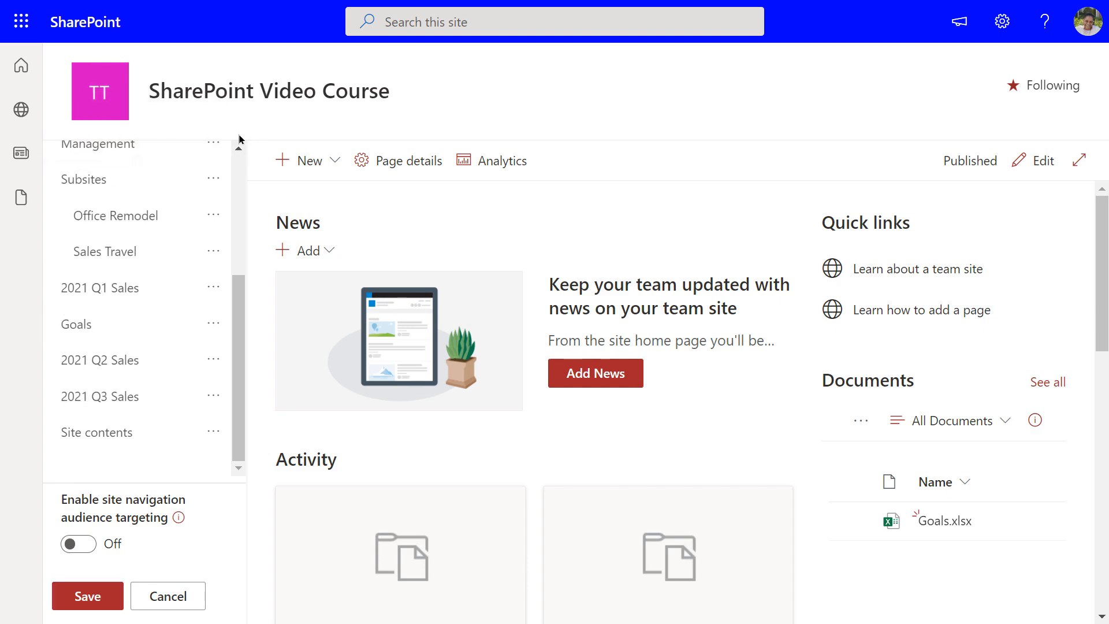
scroll(237, 147, up, 5)
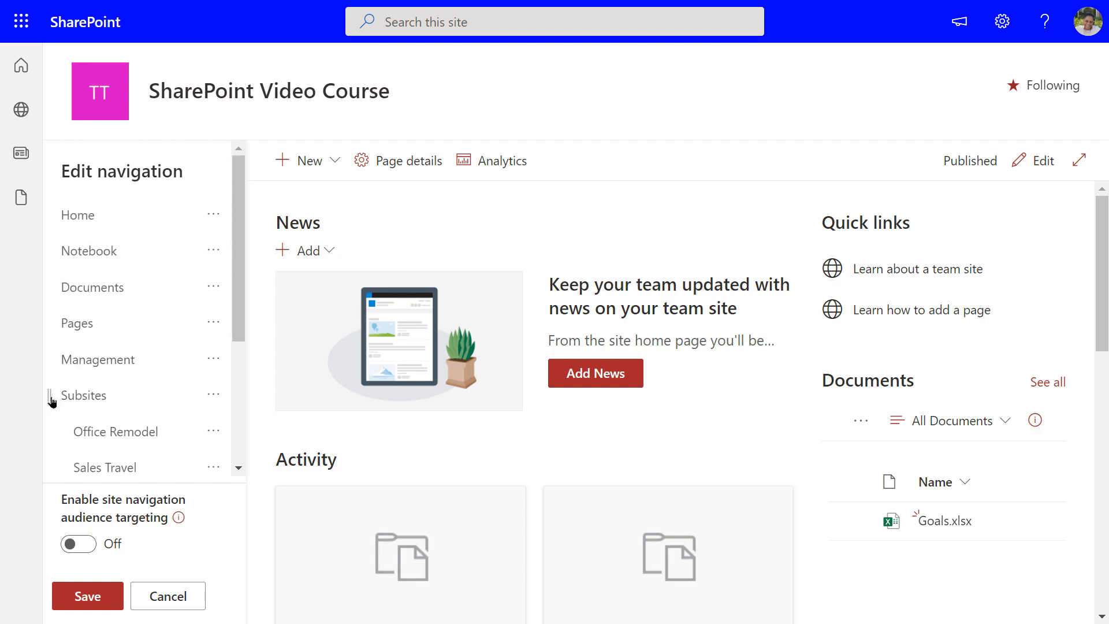
drag(50, 396, 67, 240)
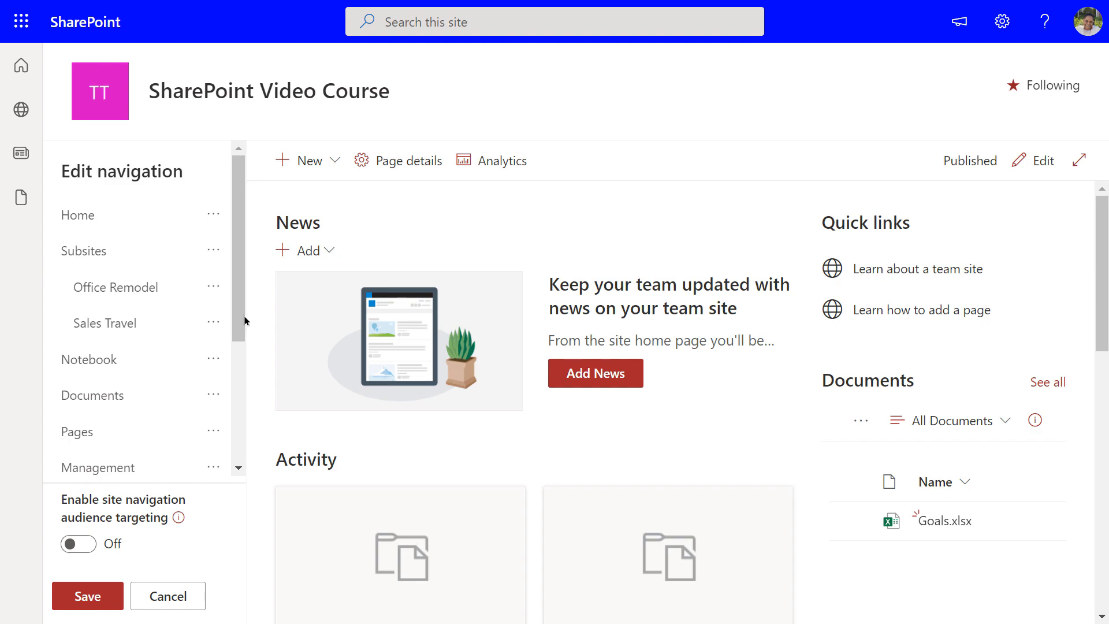
Move the Documents link directly below the Subsites group, and place the Management link right after it.
drag(241, 313, 241, 349)
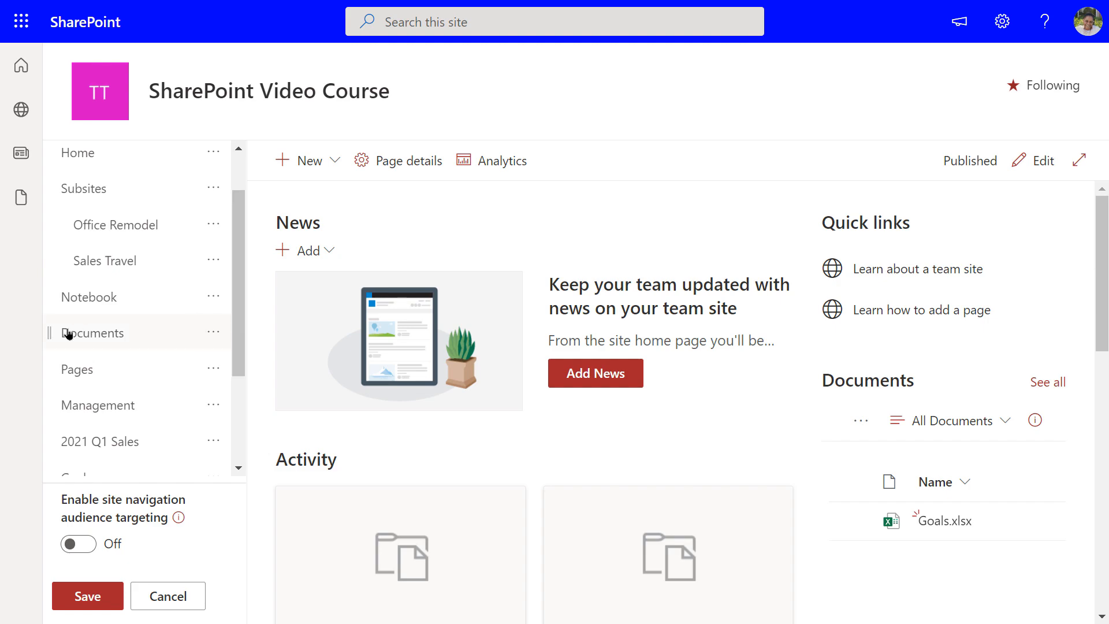
drag(51, 341, 50, 289)
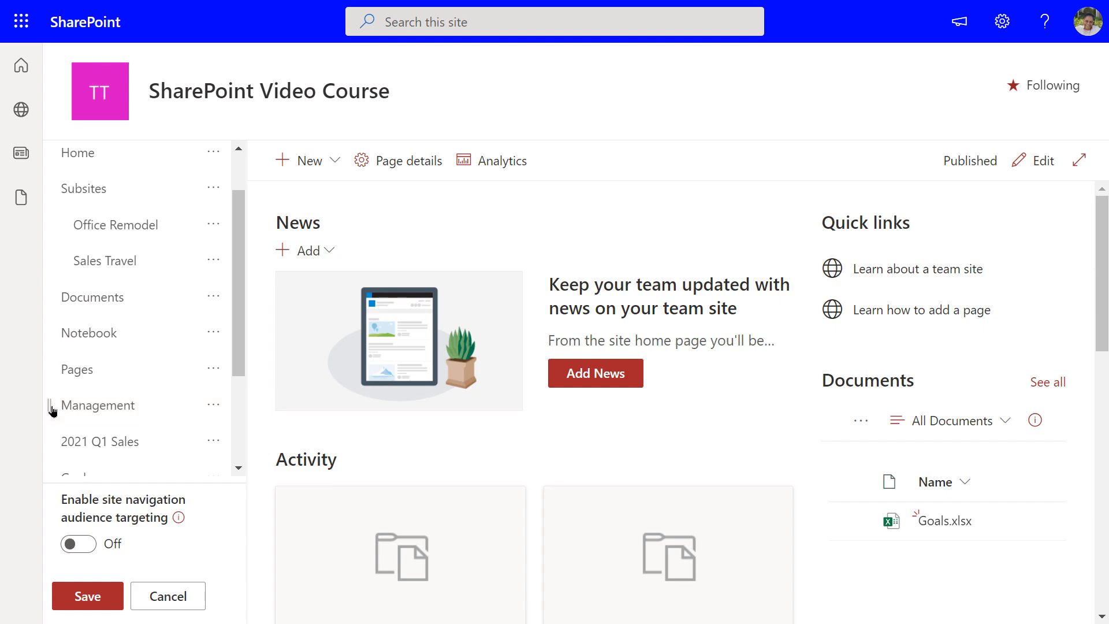
drag(52, 410, 59, 324)
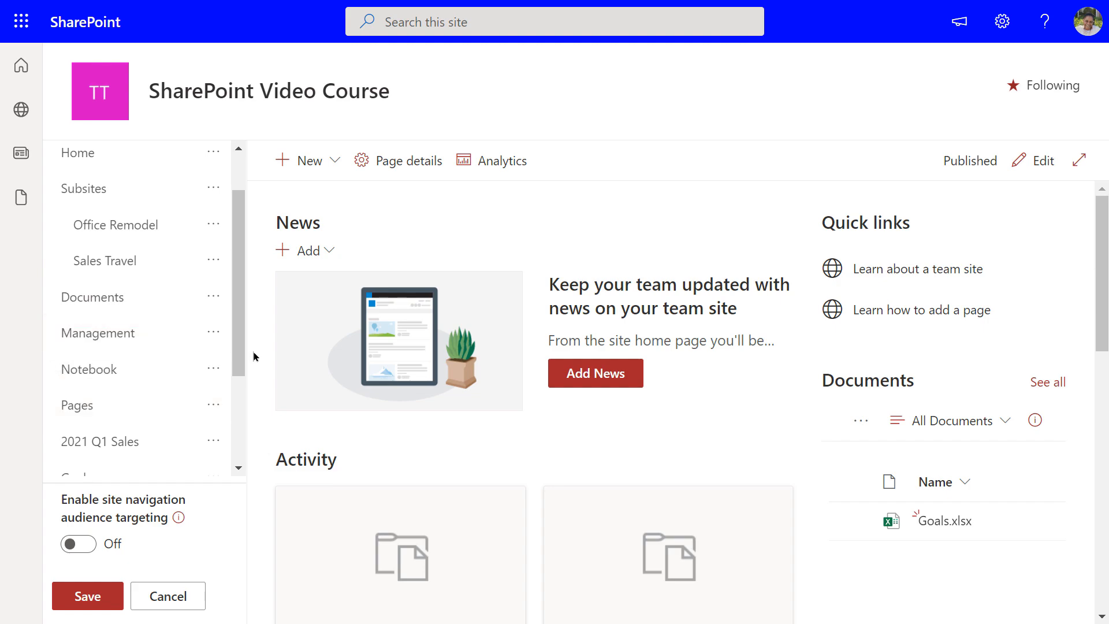
Place the 2021 Q1, Q2 and Q3 Sales links in order below Management as top-level navigation links.
scroll(254, 357, down, 1)
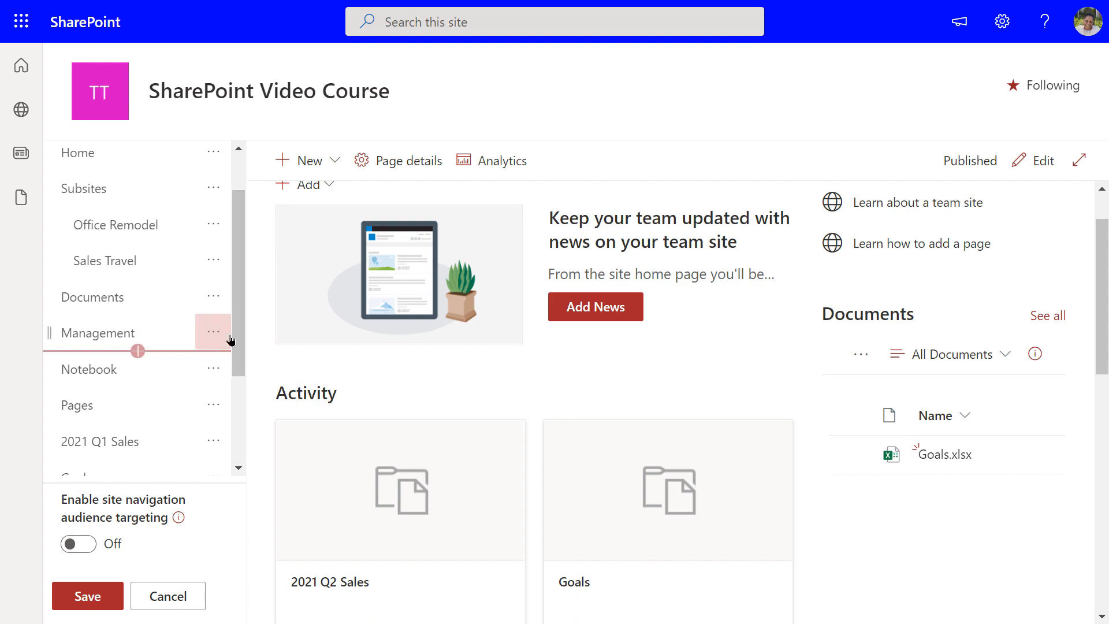
drag(241, 350, 253, 425)
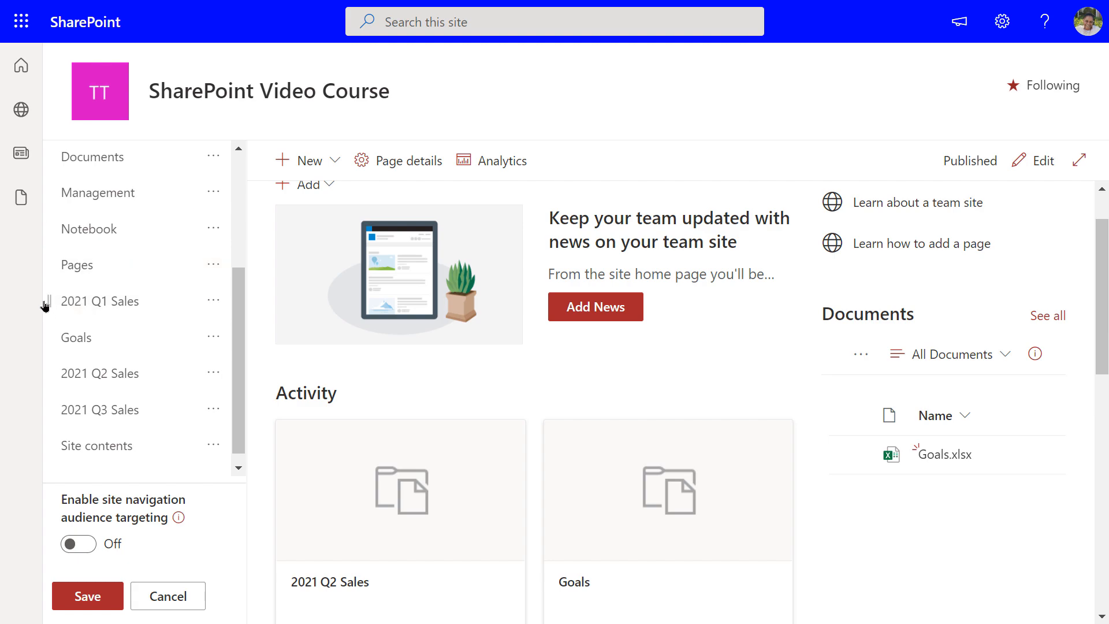
drag(46, 305, 48, 209)
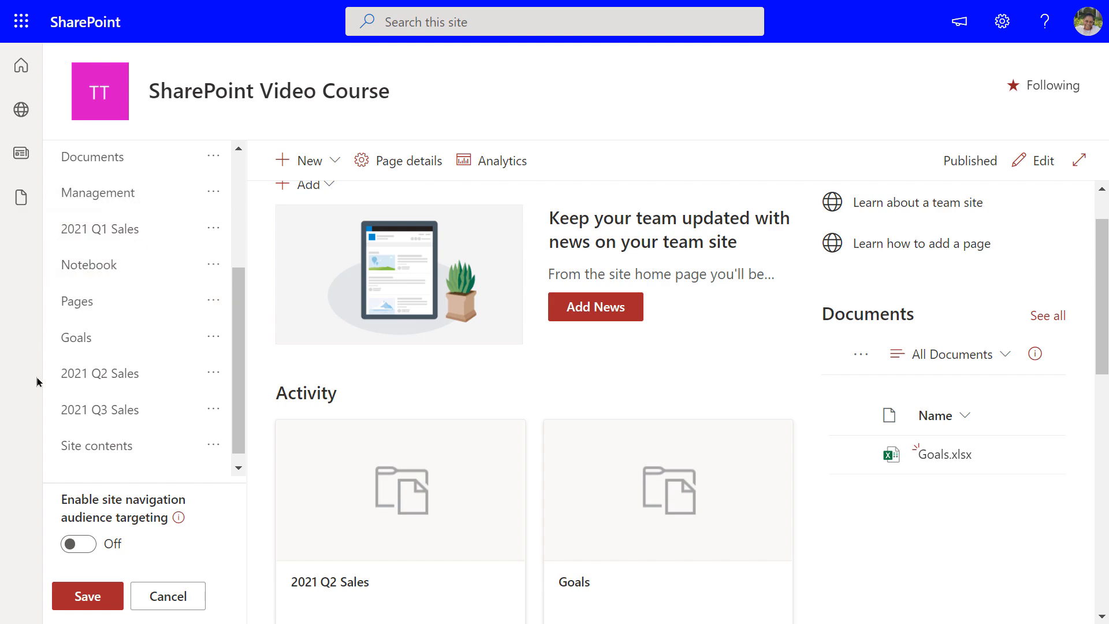
drag(50, 380, 54, 255)
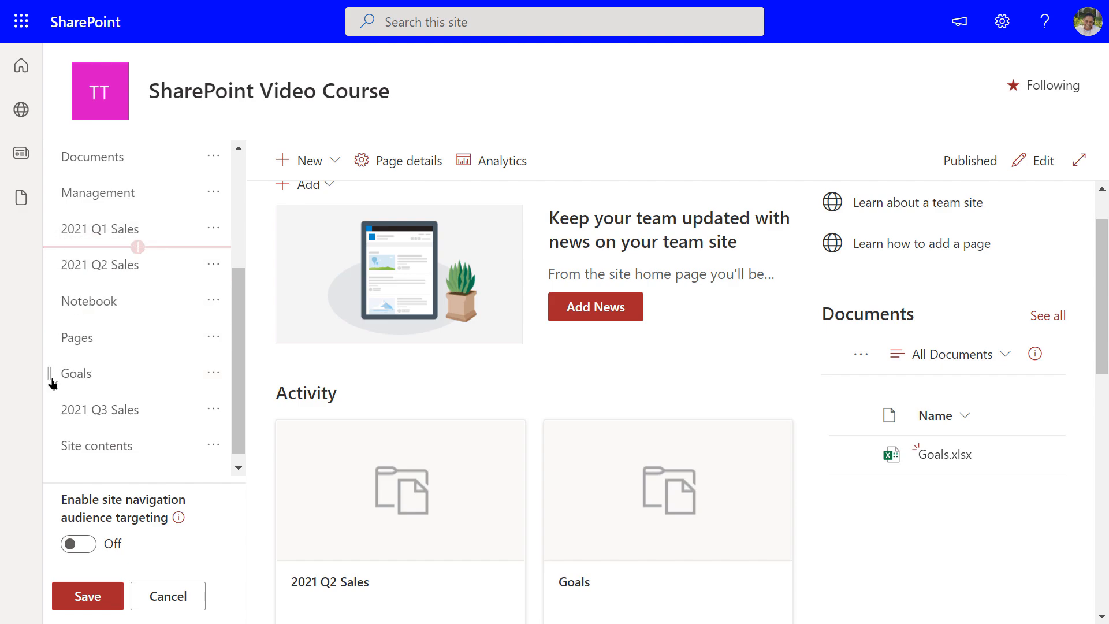
drag(47, 414, 47, 290)
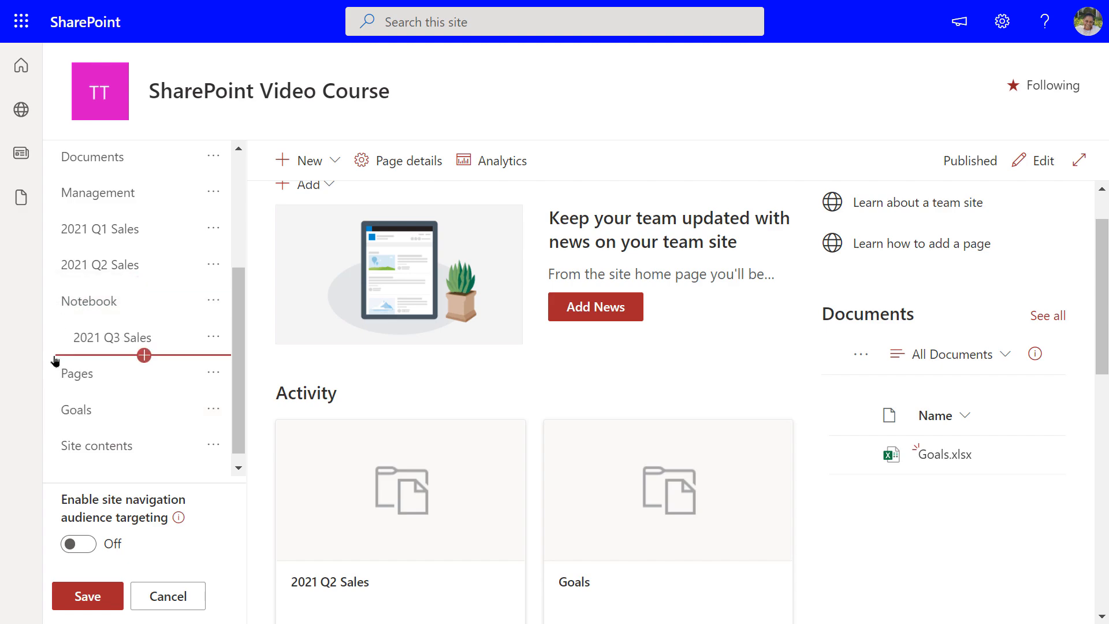
drag(62, 337, 211, 316)
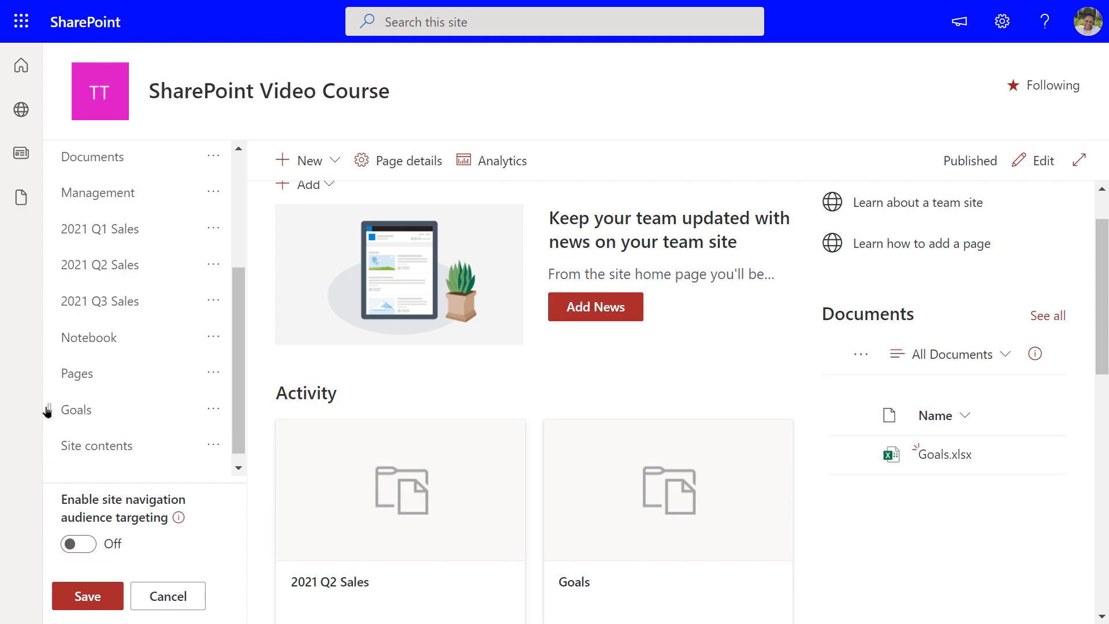
Move the Goals link directly below 2021 Q3 Sales and save the reordered navigation.
drag(45, 410, 47, 317)
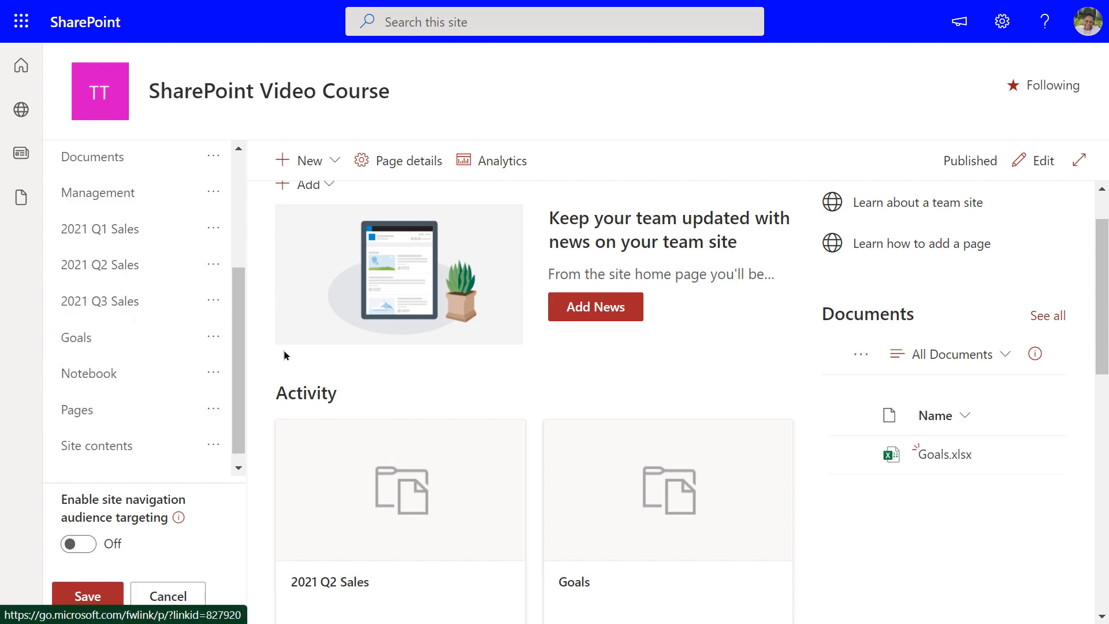
scroll(238, 346, down, 1)
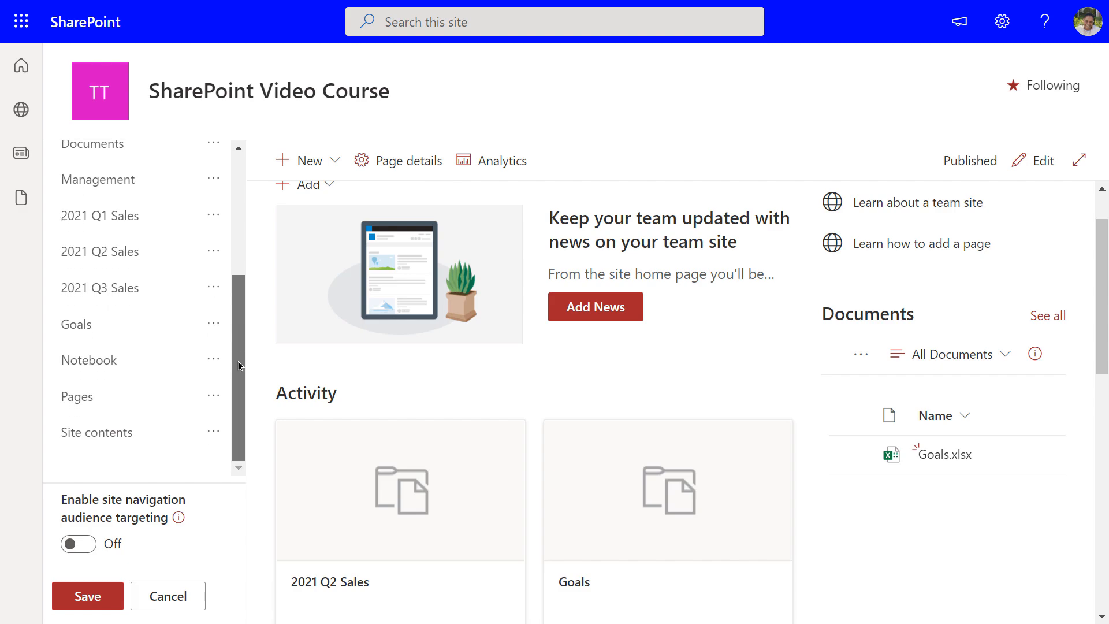
drag(245, 292, 249, 162)
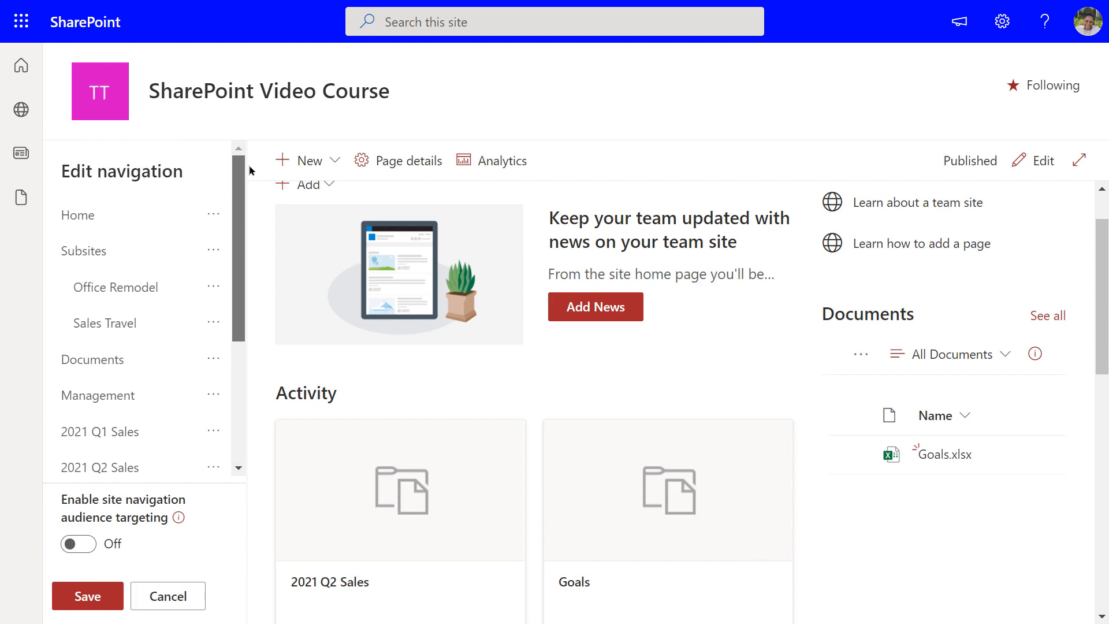
scroll(247, 193, down, 4)
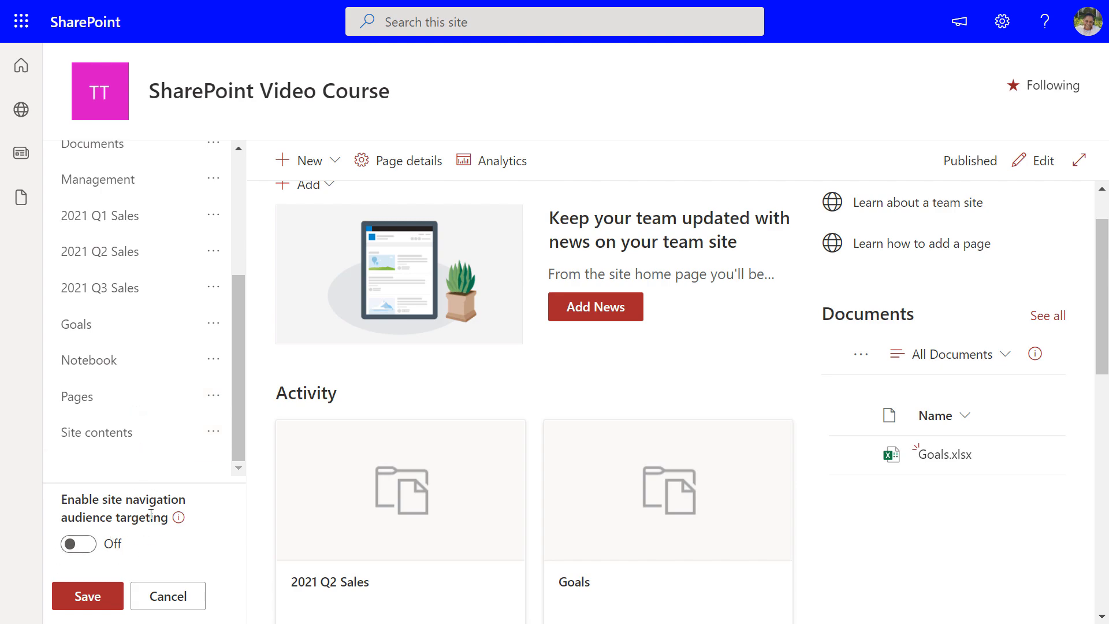
click(80, 600)
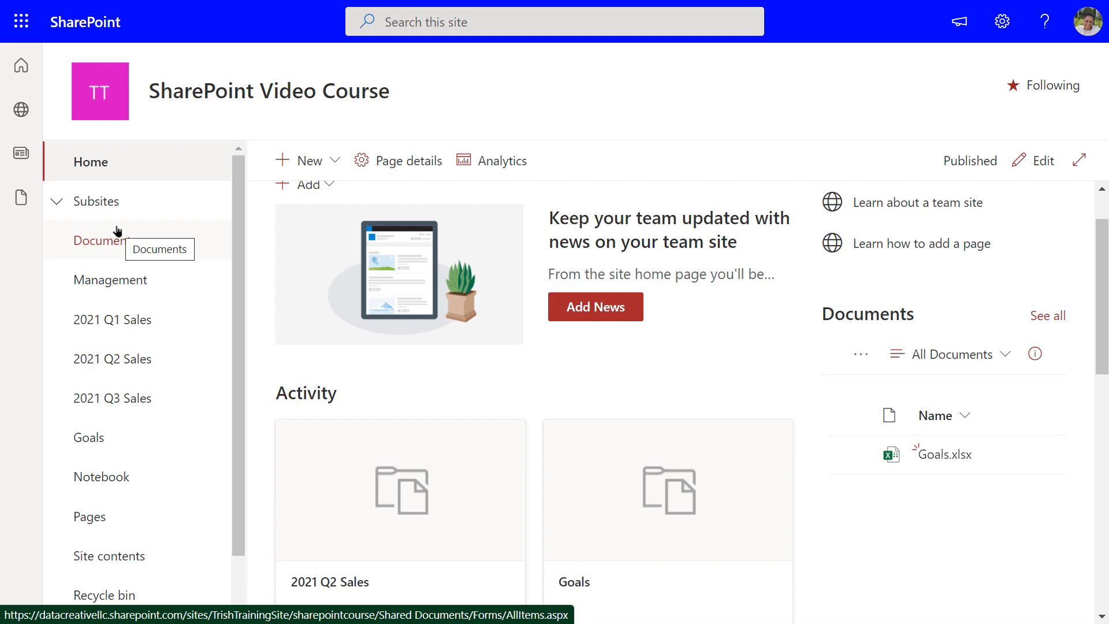
Edit the site navigation again, remove the Notebook link, and save the change.
scroll(191, 408, down, 1)
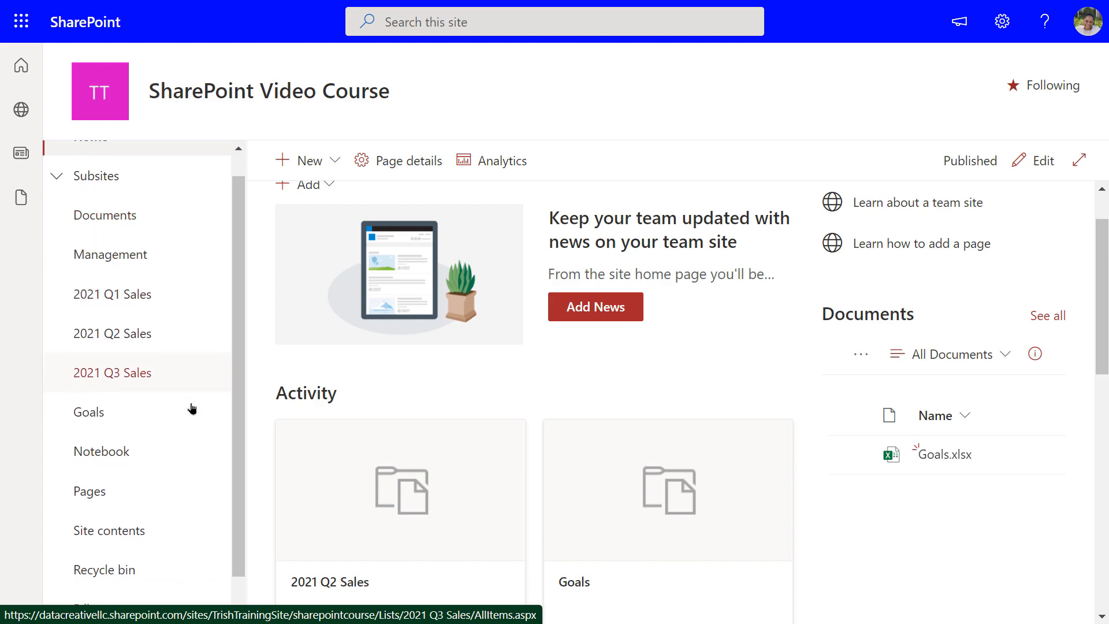
scroll(191, 408, down, 1)
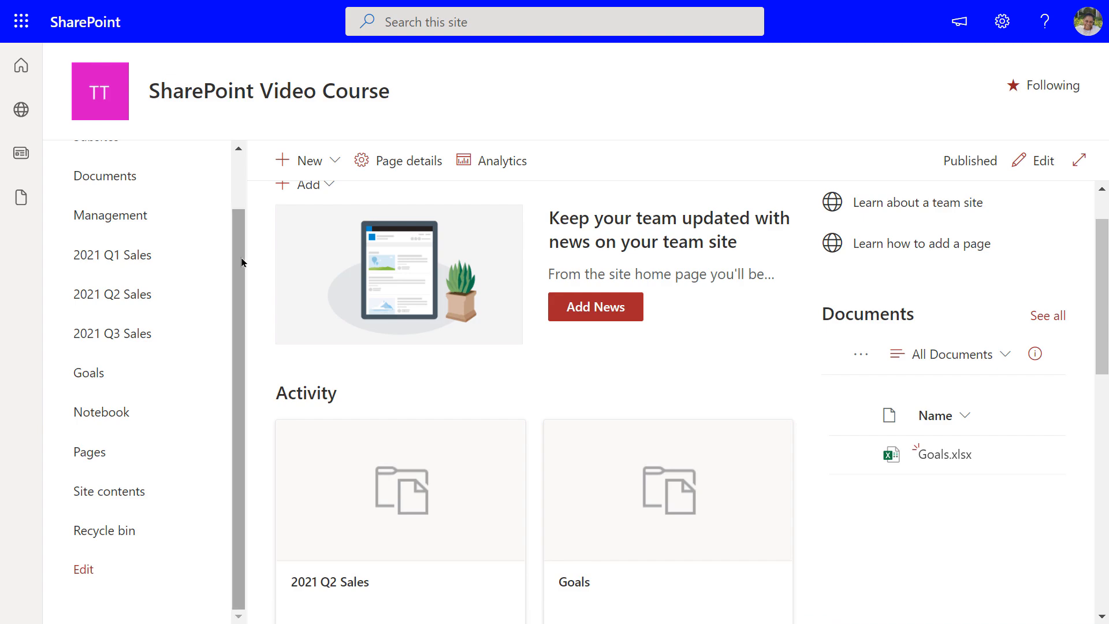
click(81, 570)
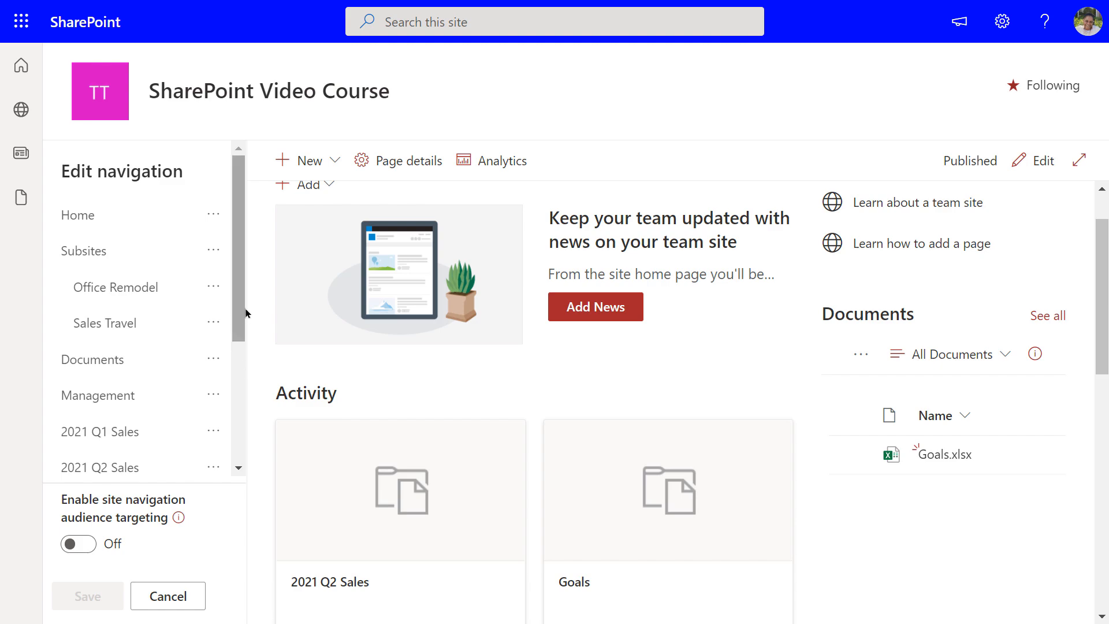
mouse_move(237, 339)
drag(237, 340, 249, 465)
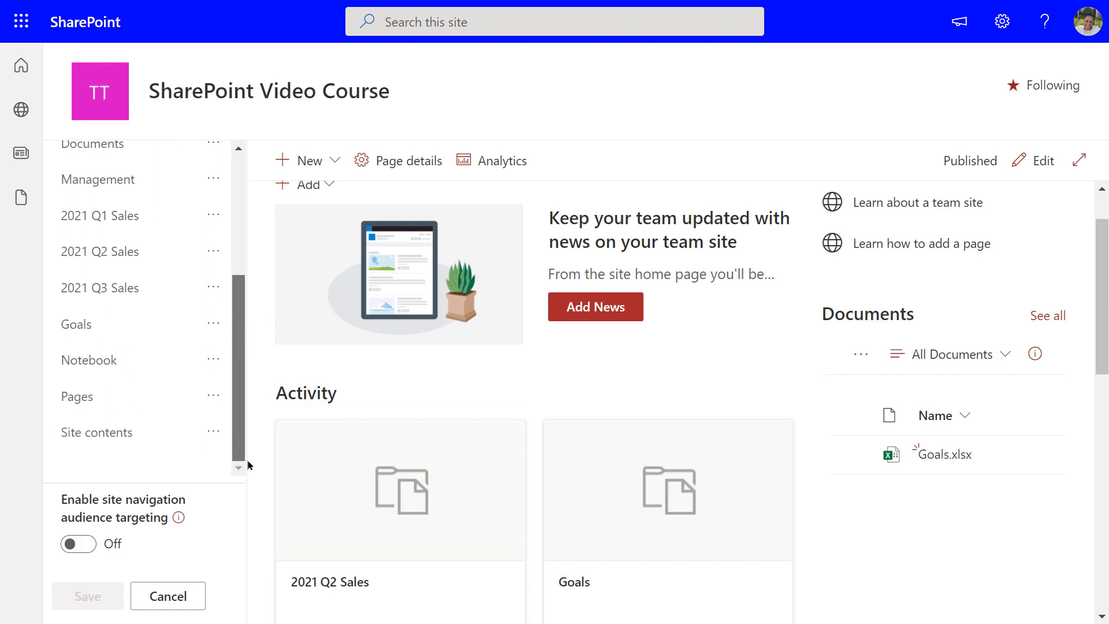
click(214, 361)
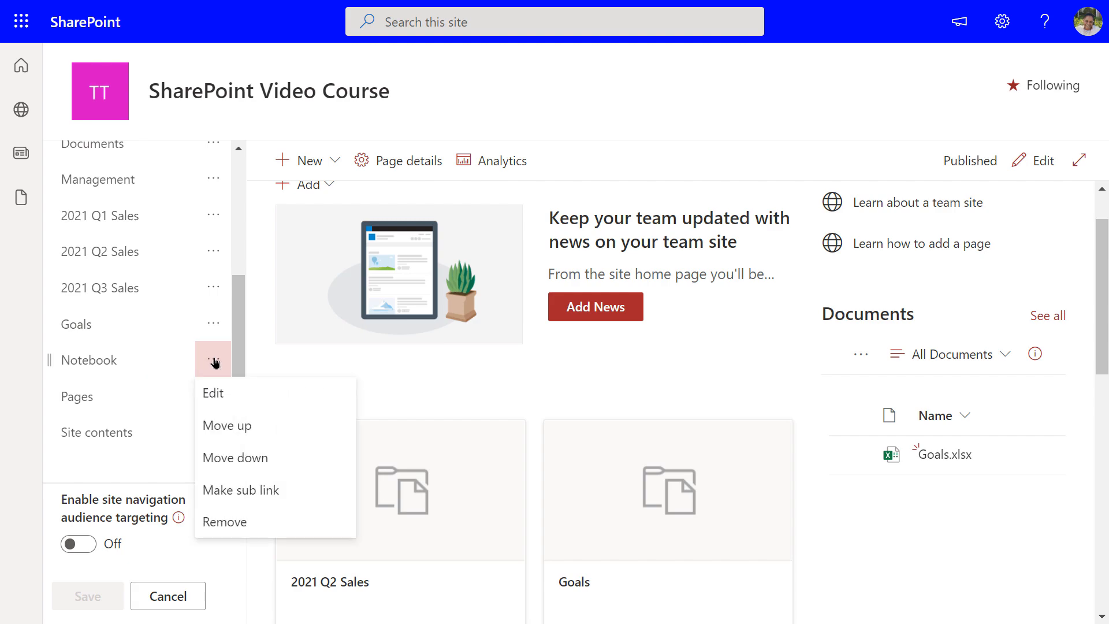
click(231, 523)
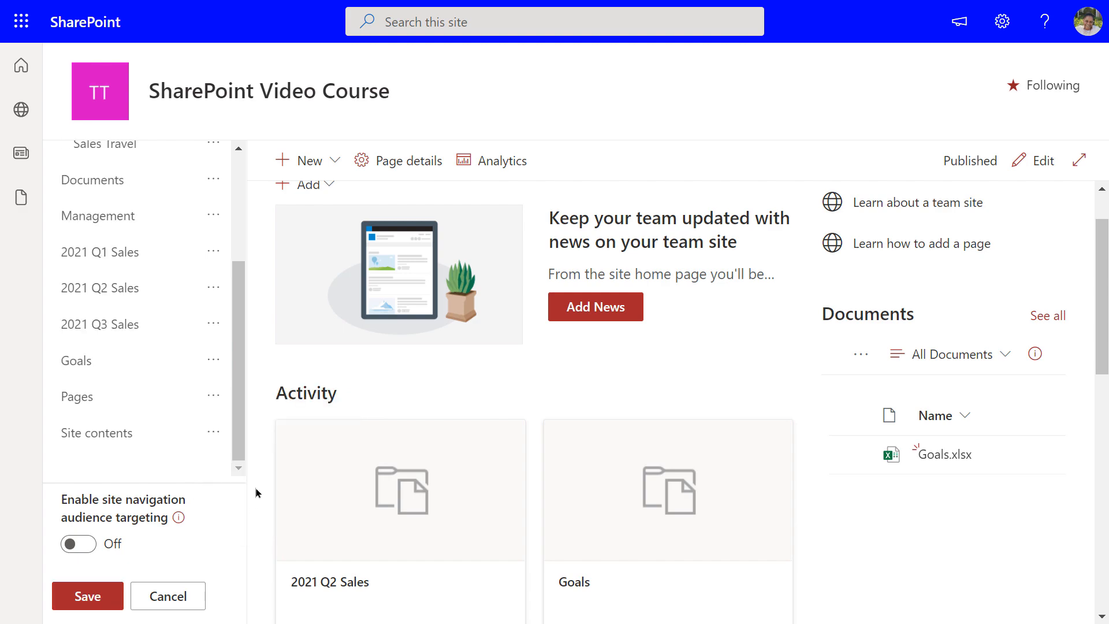
click(104, 596)
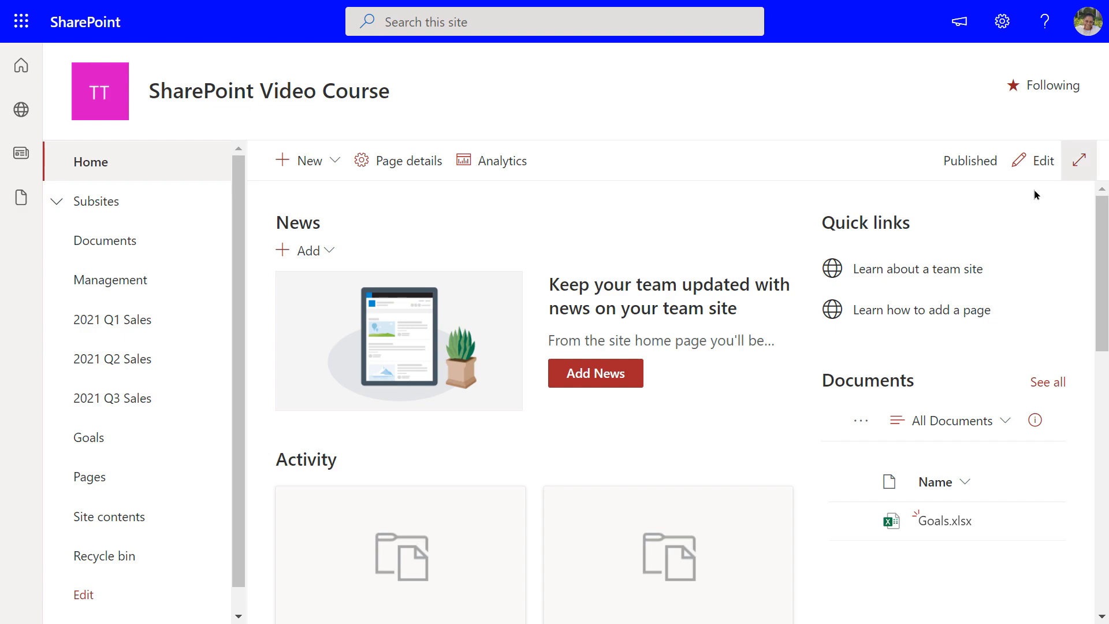
Set the Management library's versioning settings to require document check-out before editing, and return to the library.
click(123, 283)
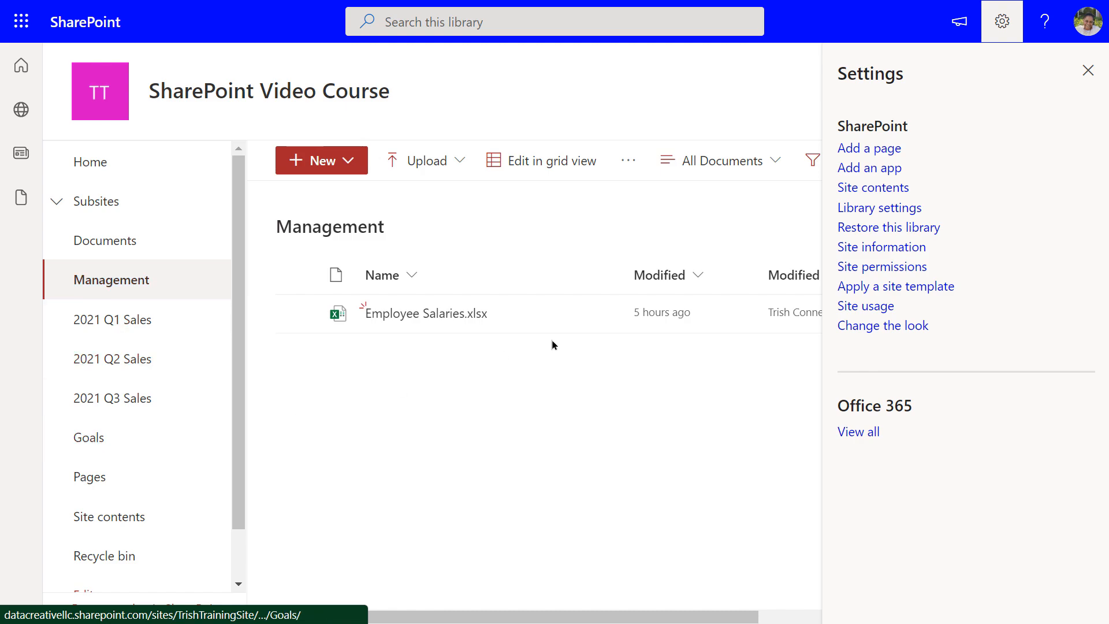
click(899, 209)
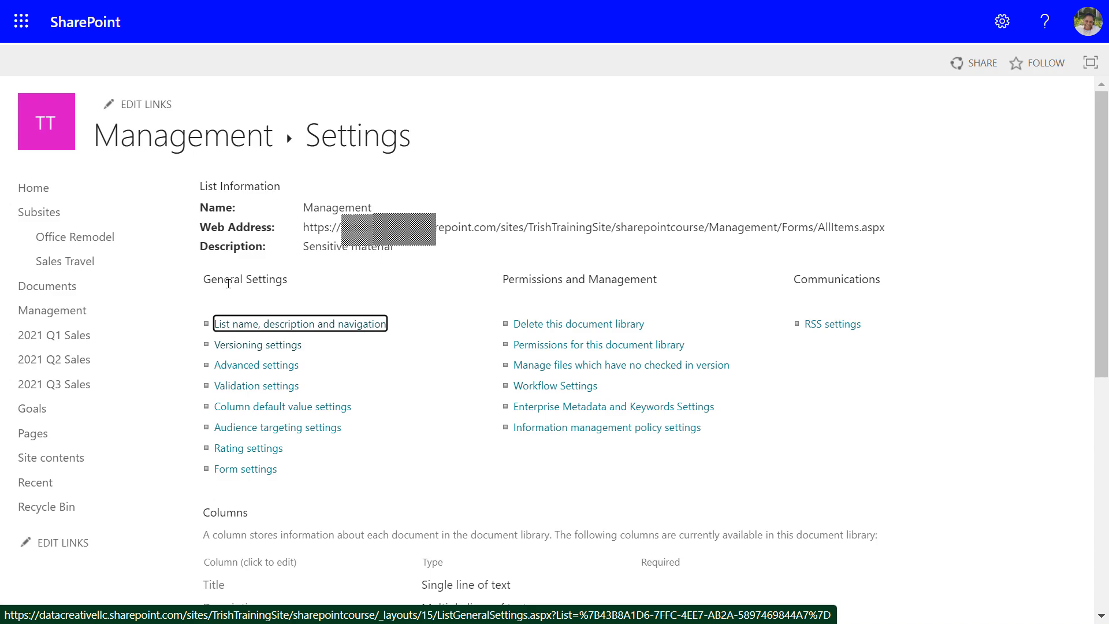
click(248, 345)
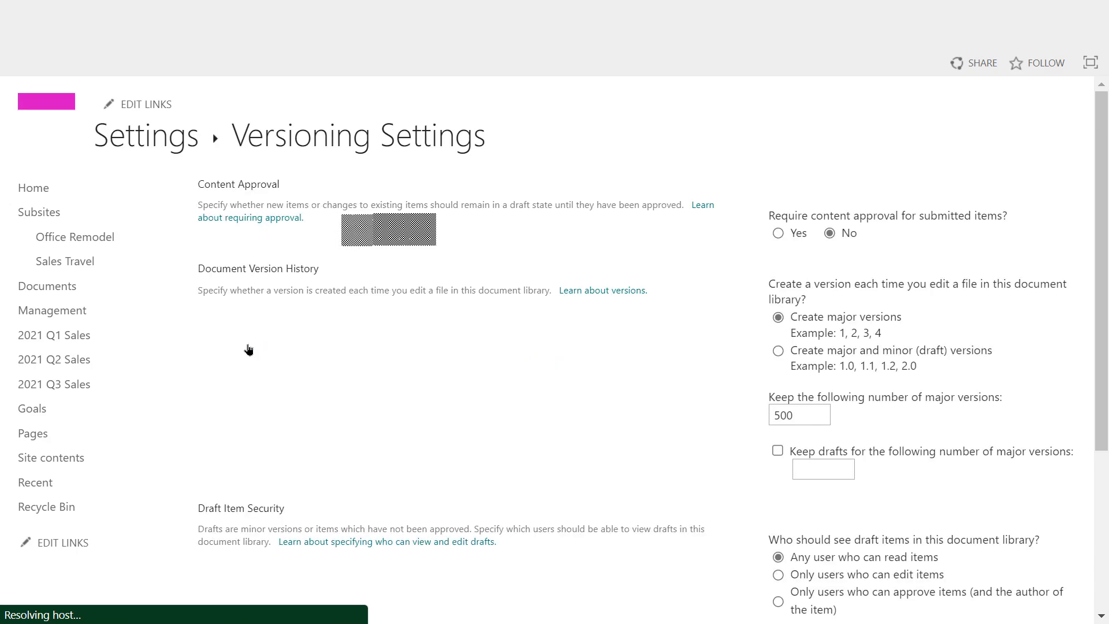
scroll(499, 434, down, 4)
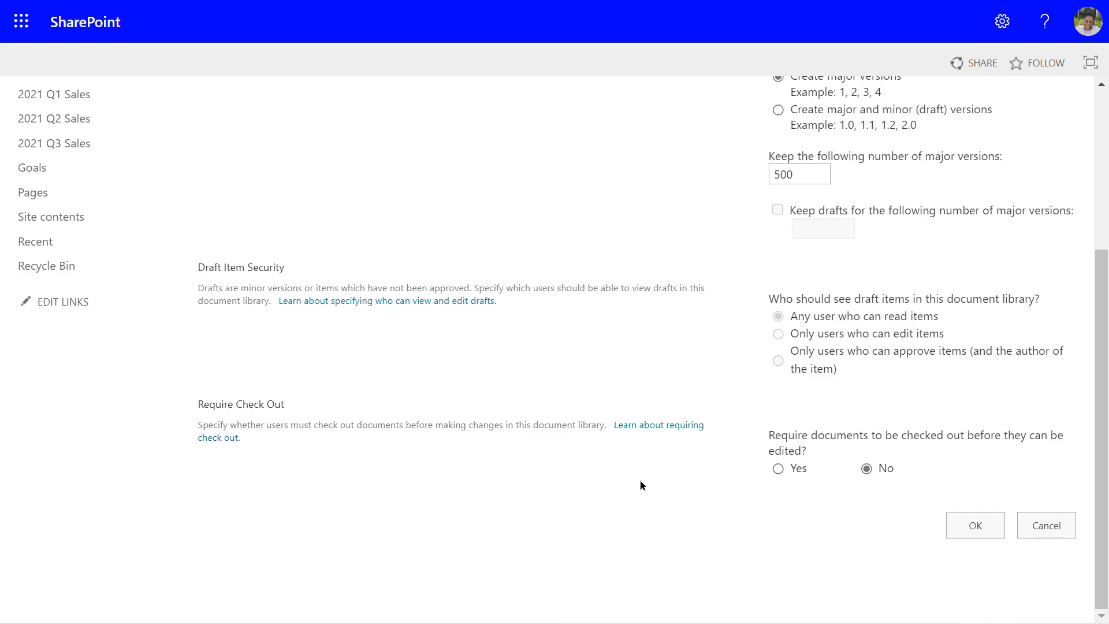
click(779, 469)
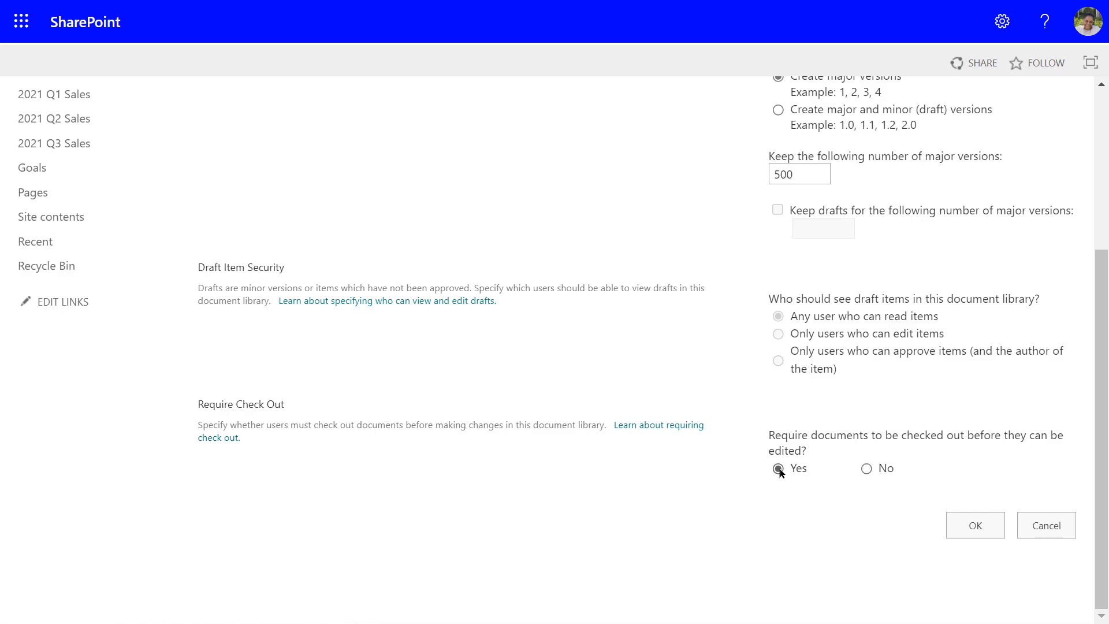
key(Return)
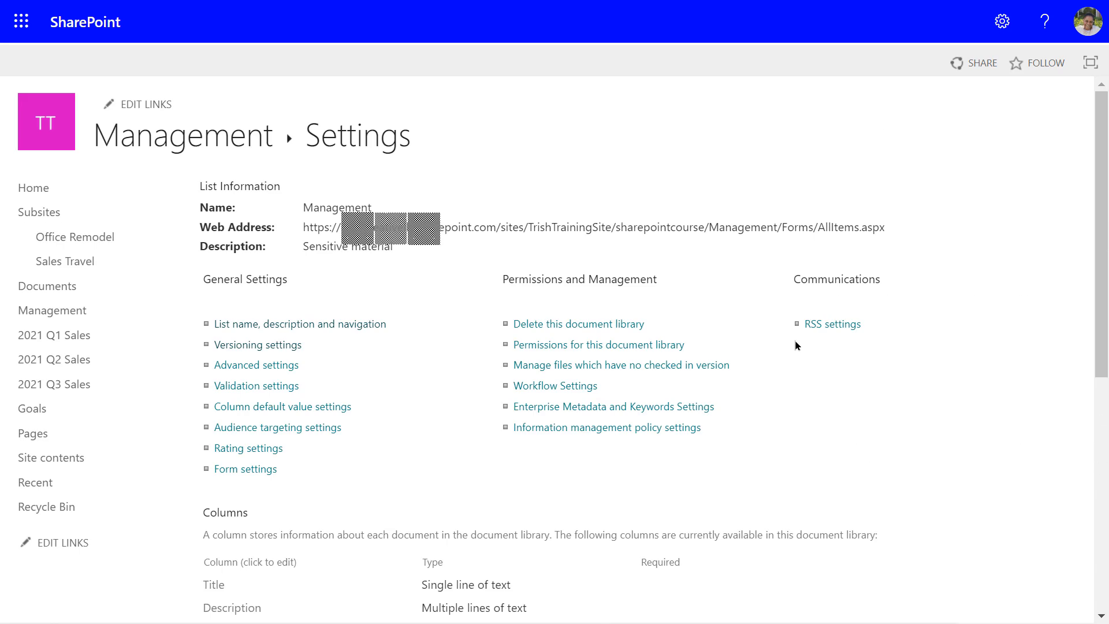
click(173, 141)
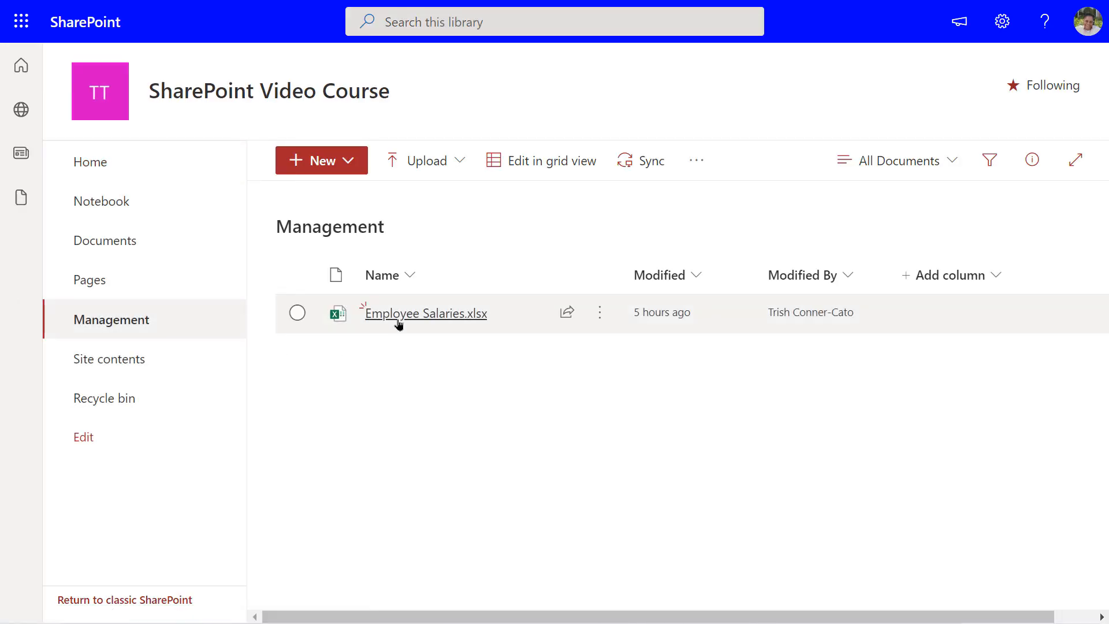
Check out Employee Salaries.xlsx in the Management library and clear the file selection.
mouse_move(425, 317)
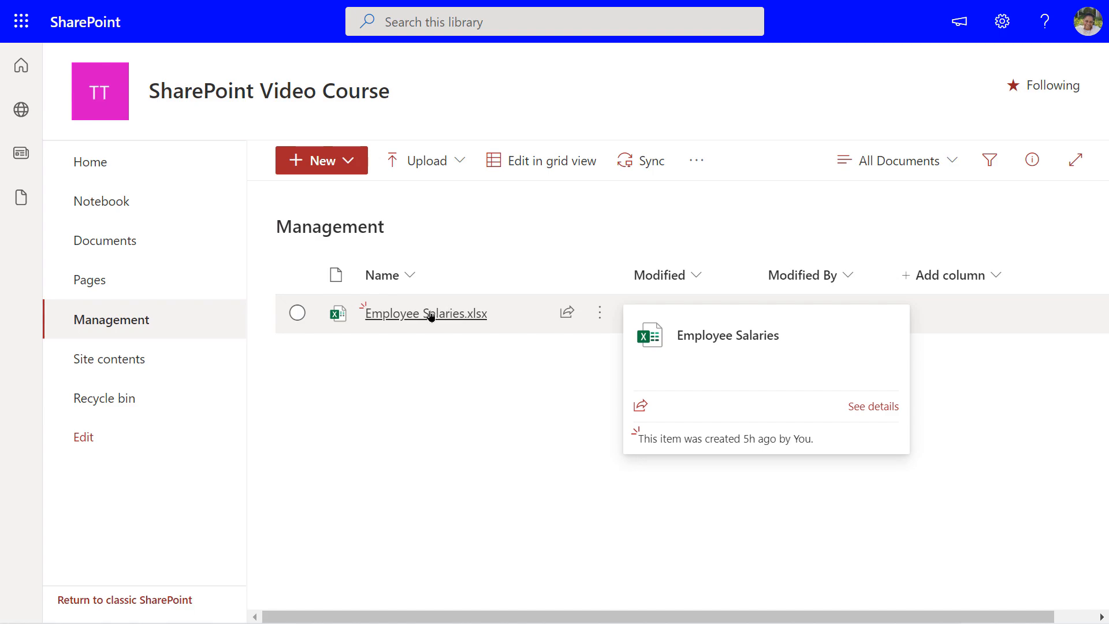
click(600, 313)
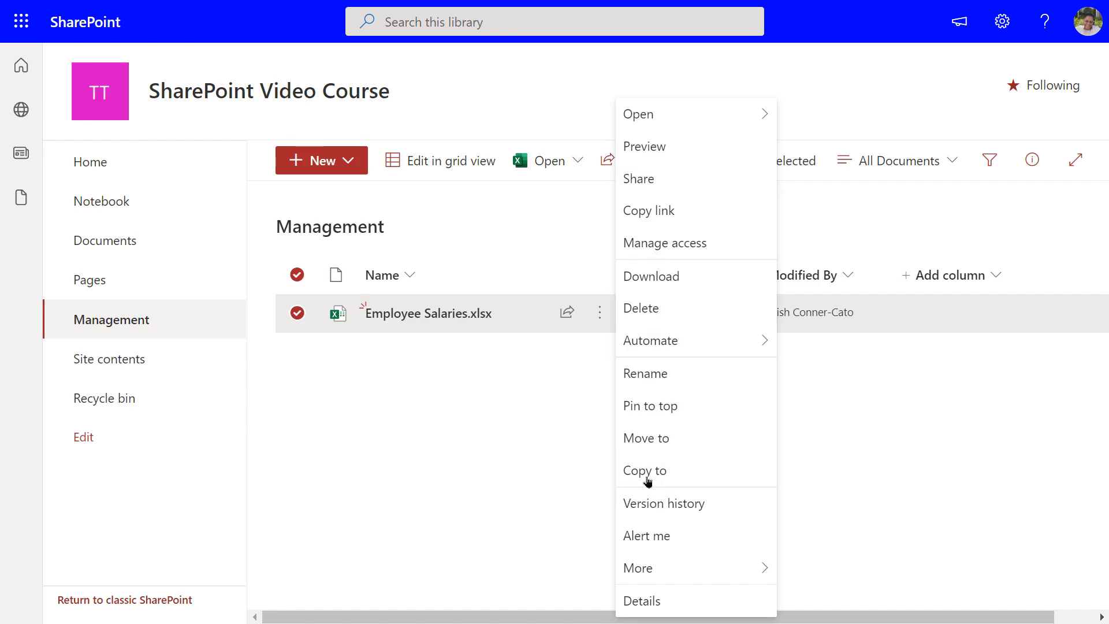
mouse_move(645, 570)
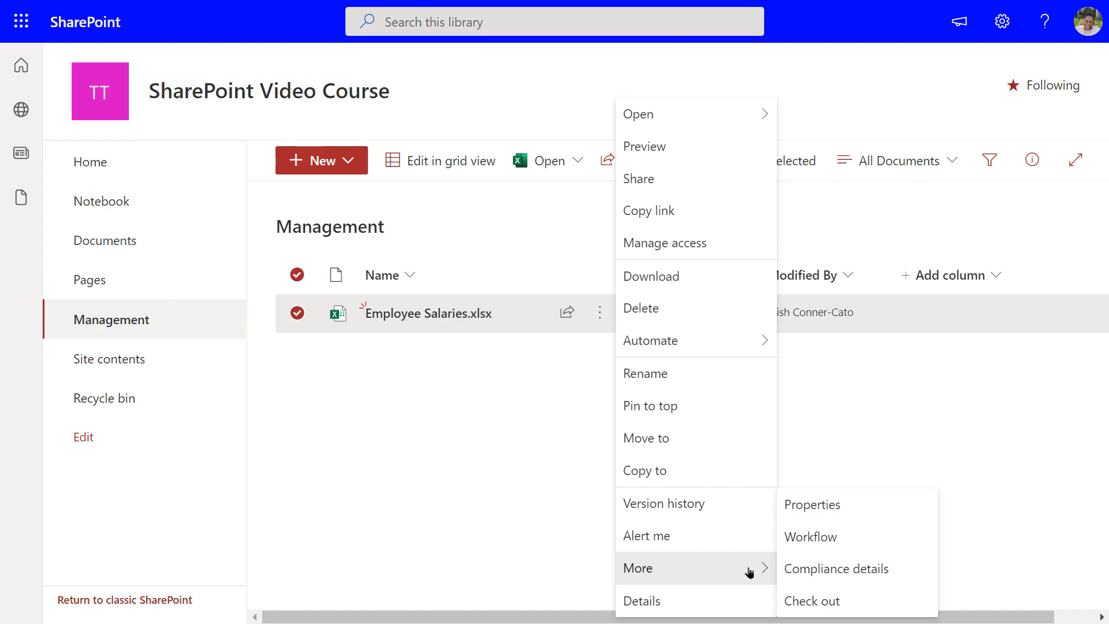
click(801, 603)
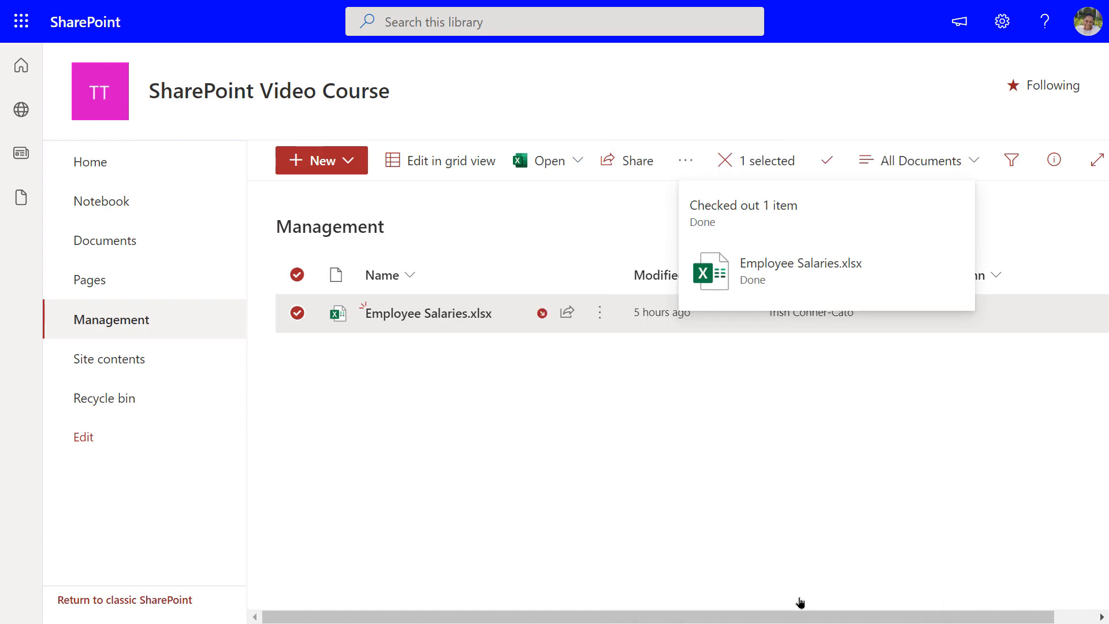
click(775, 449)
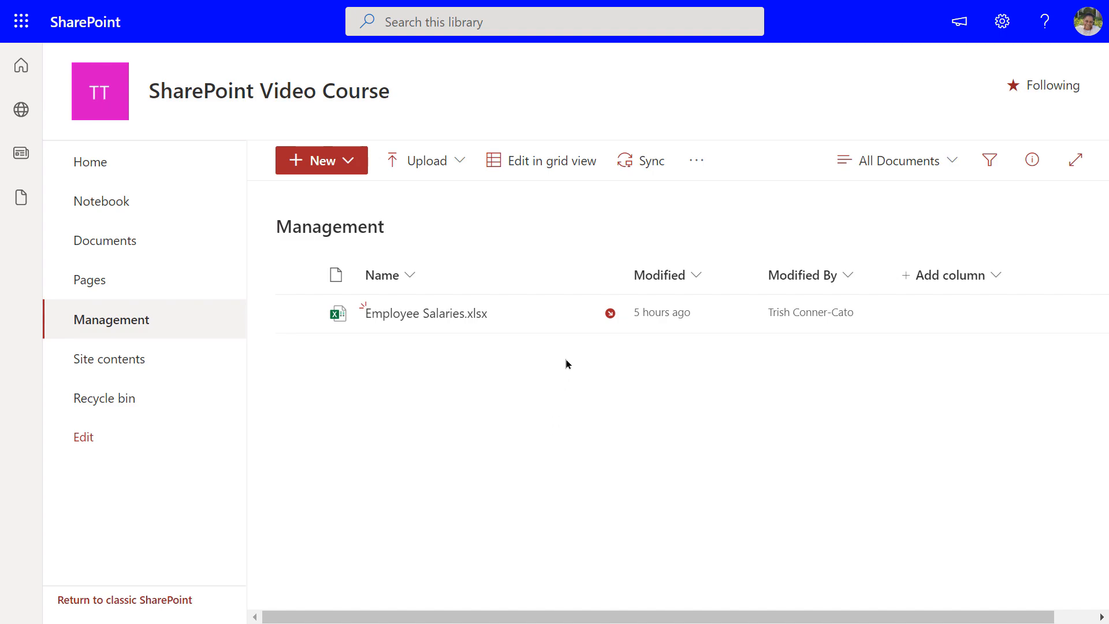
Open the checked-out Employee Salaries.xlsx in Excel and enter "Need real names filled in" in cell D1.
mouse_move(541, 316)
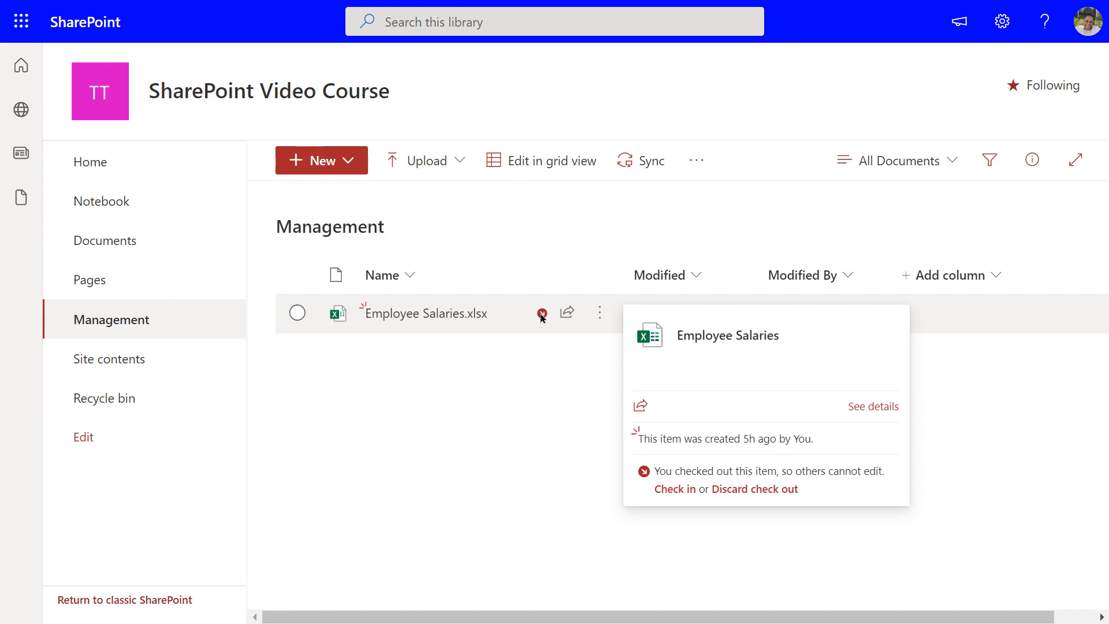
click(411, 315)
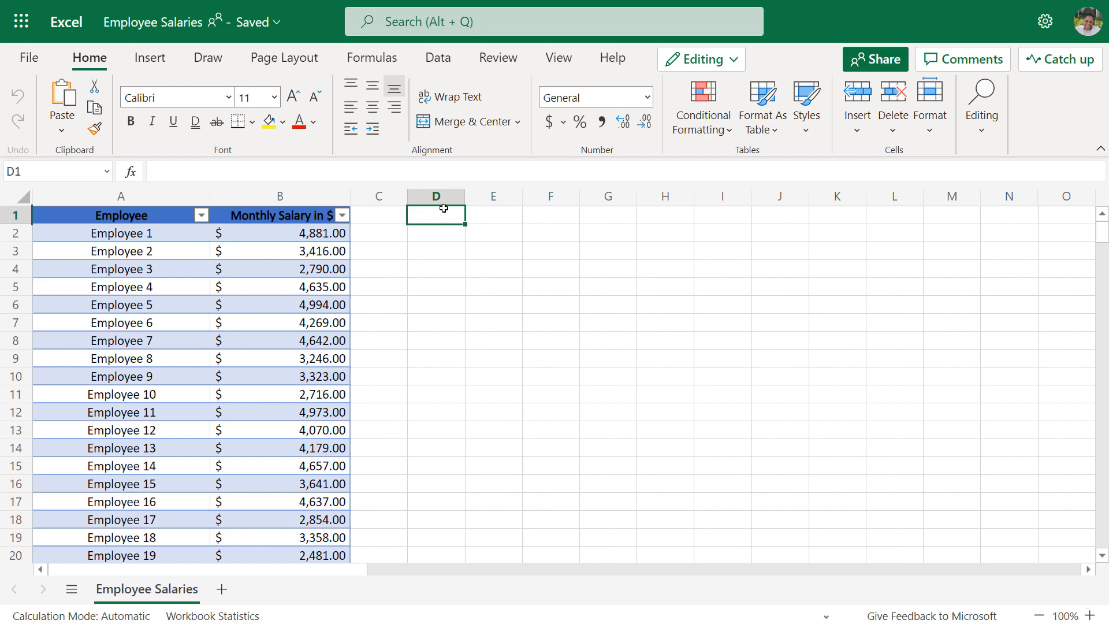
text(Need re)
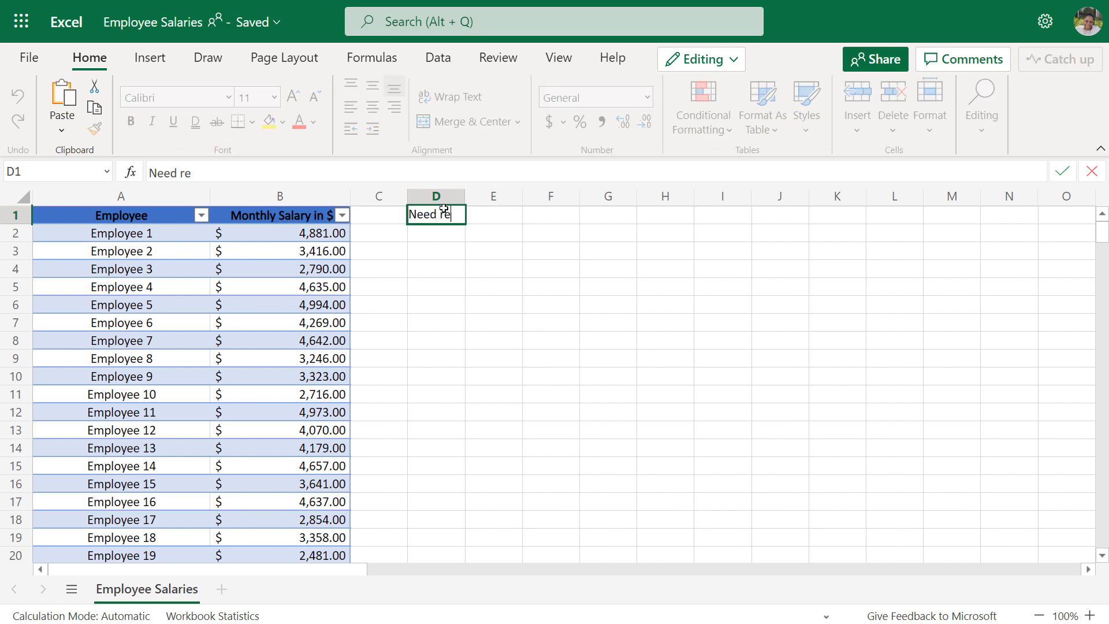
text(al names fil)
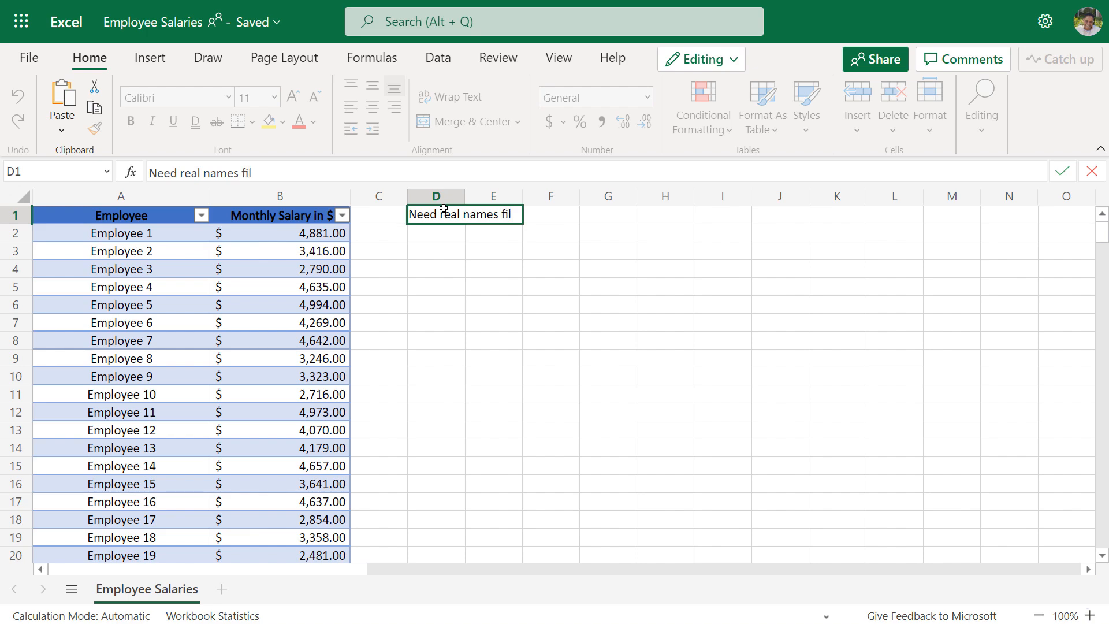
text(led in)
key(Return)
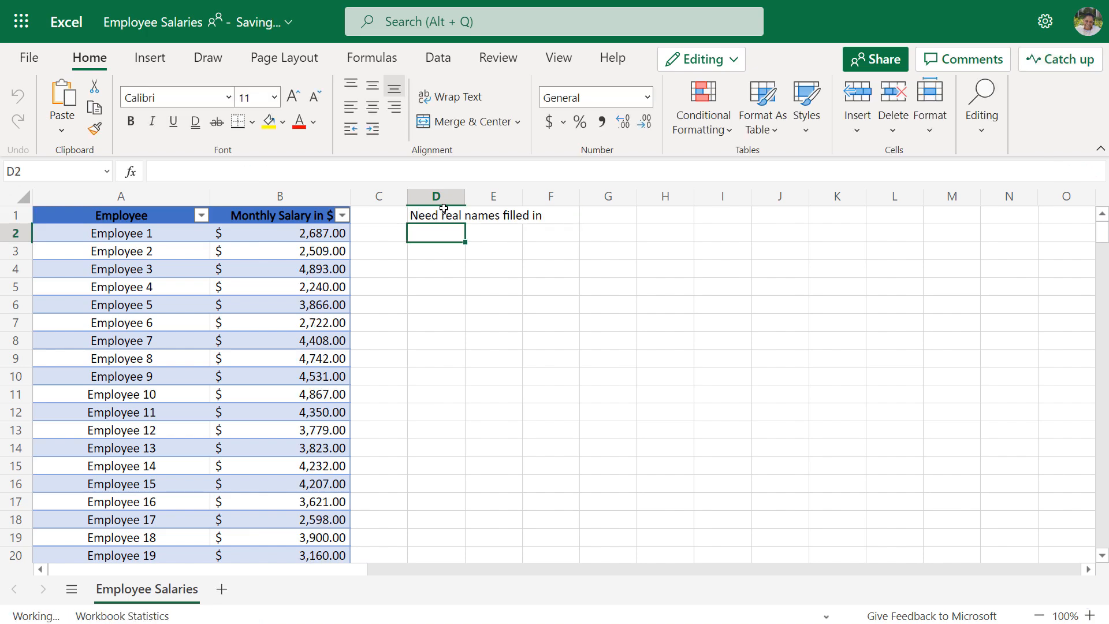
Highlight cell D1 in yellow, widen column D to fit the note, and close the workbook to return to the SharePoint library.
click(438, 211)
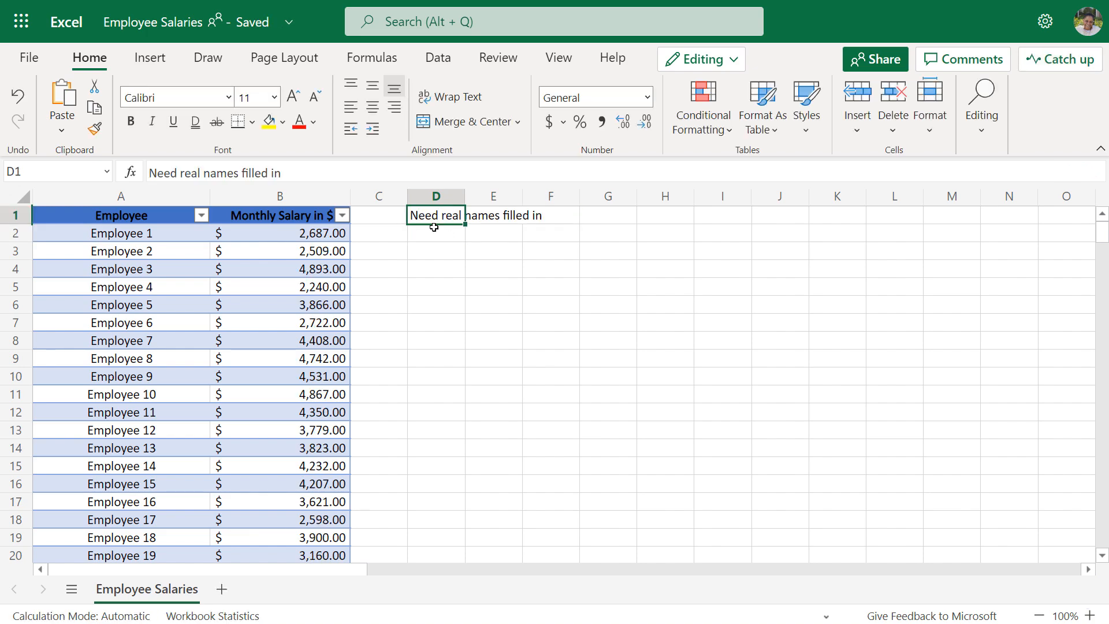
click(269, 123)
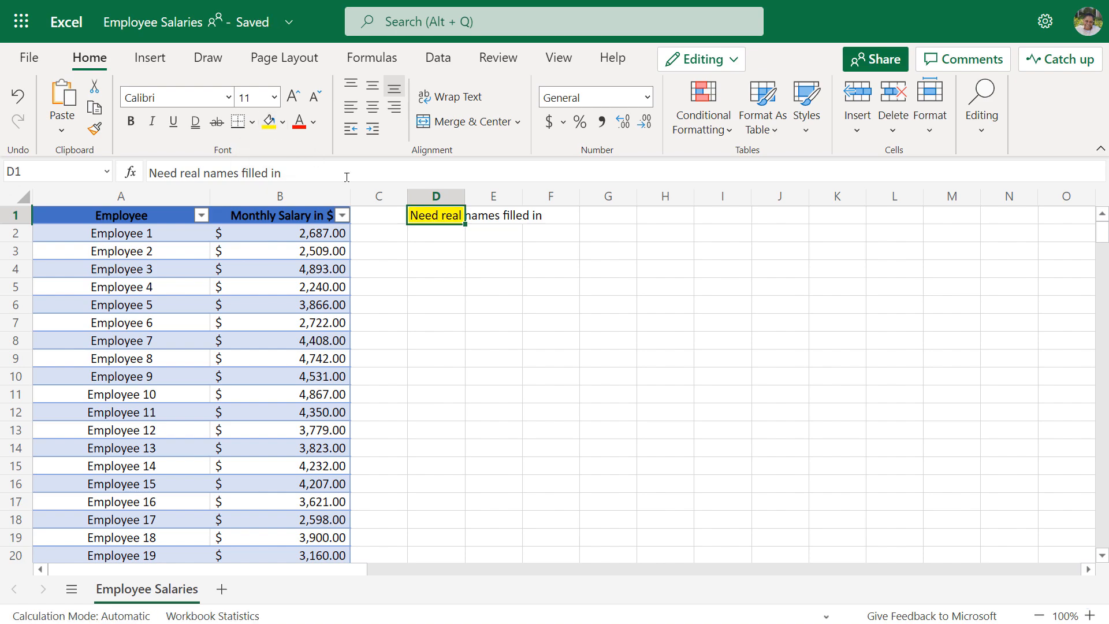
drag(465, 195, 543, 198)
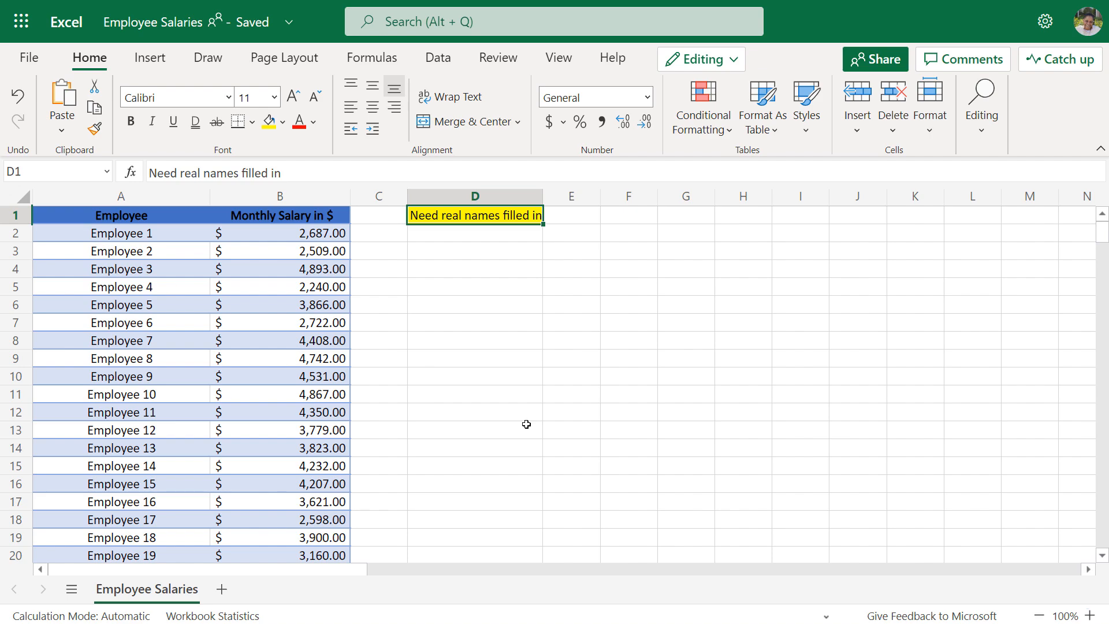
key(ctrl+w)
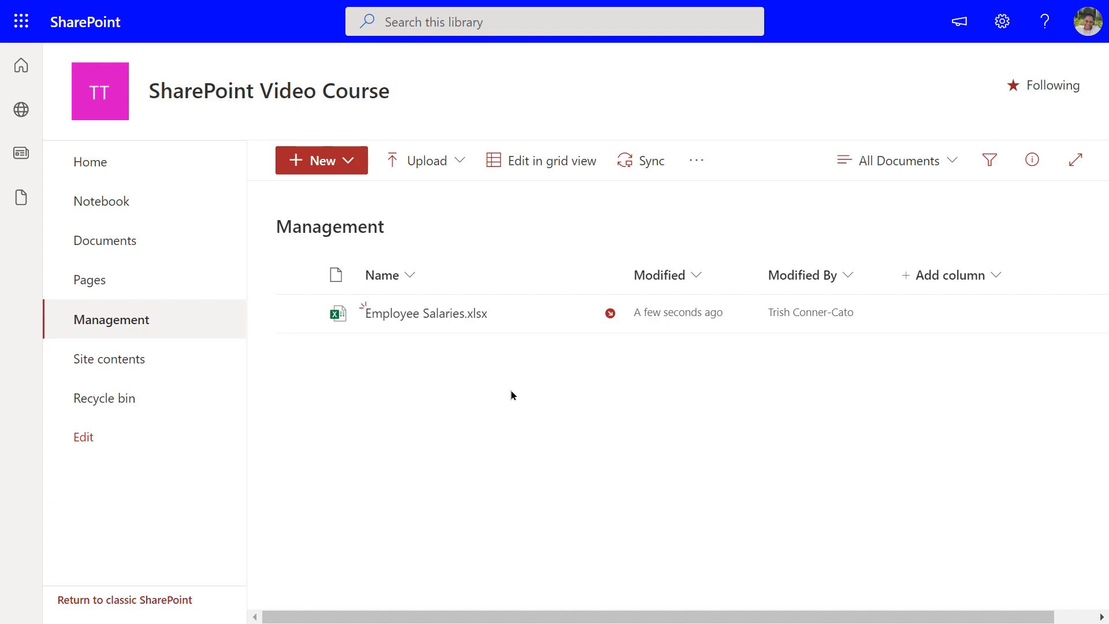
Check in Employee Salaries.xlsx with the comment "Added prompt for real names to be added." and clear the file selection.
mouse_move(590, 319)
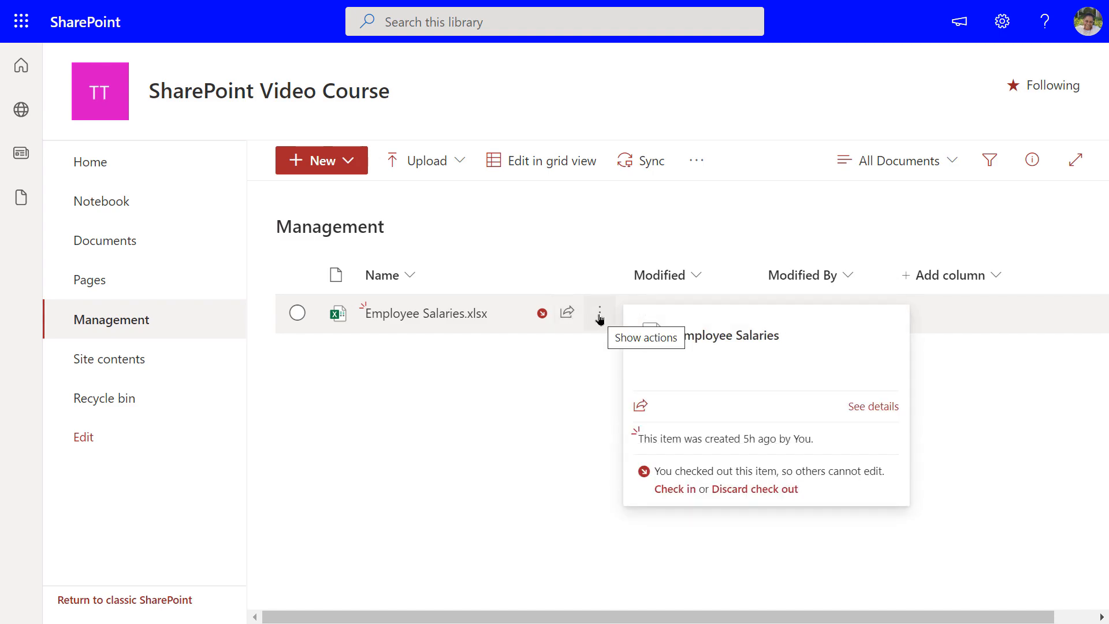
click(600, 317)
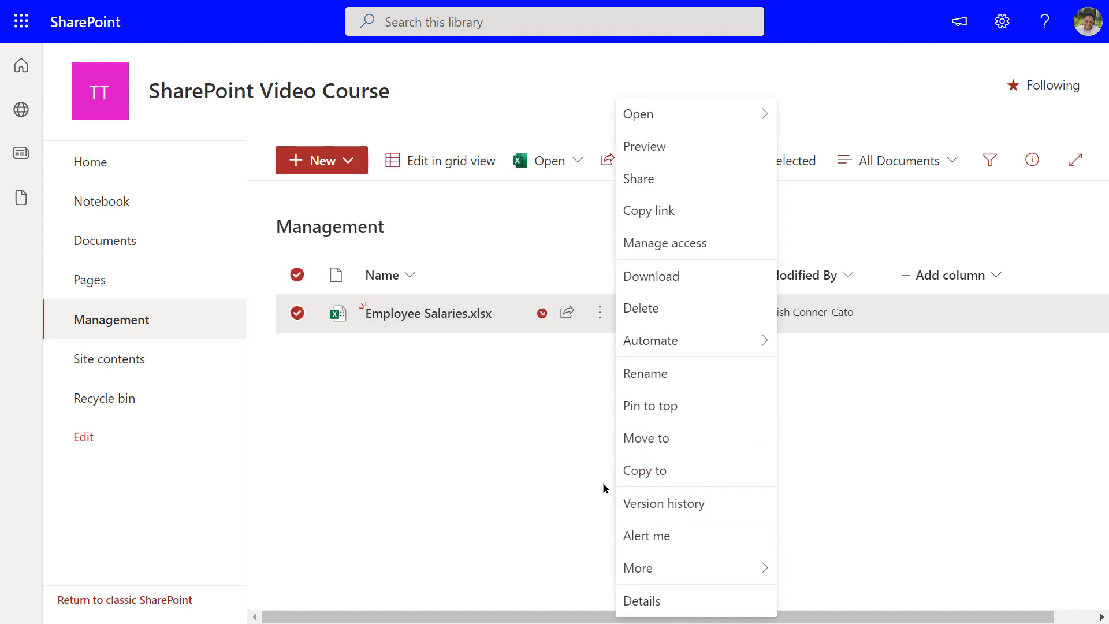
mouse_move(658, 569)
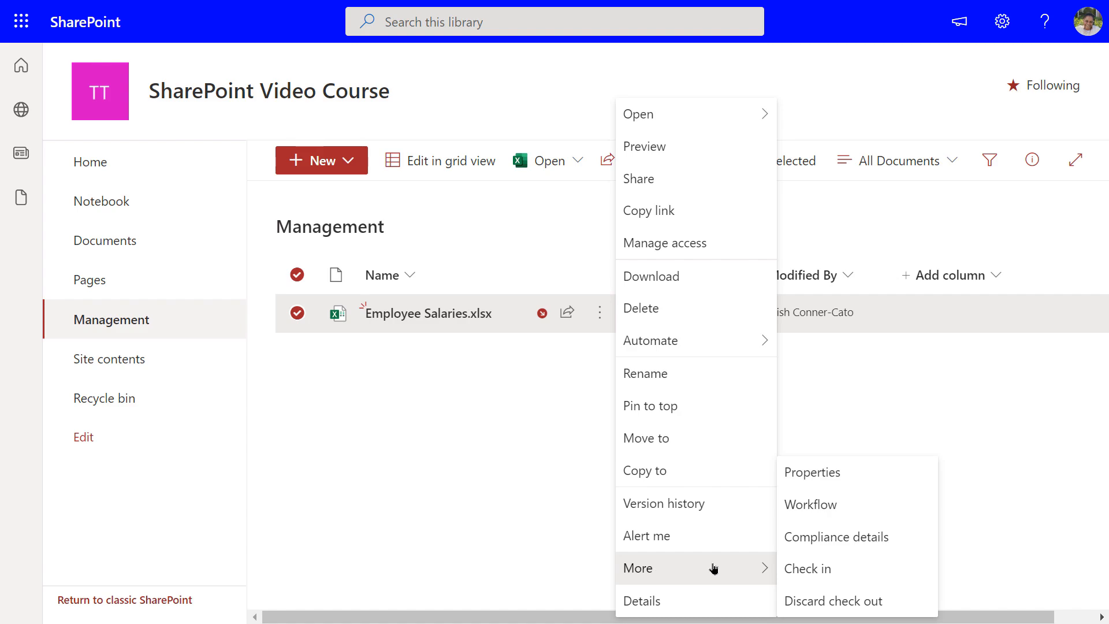
click(819, 567)
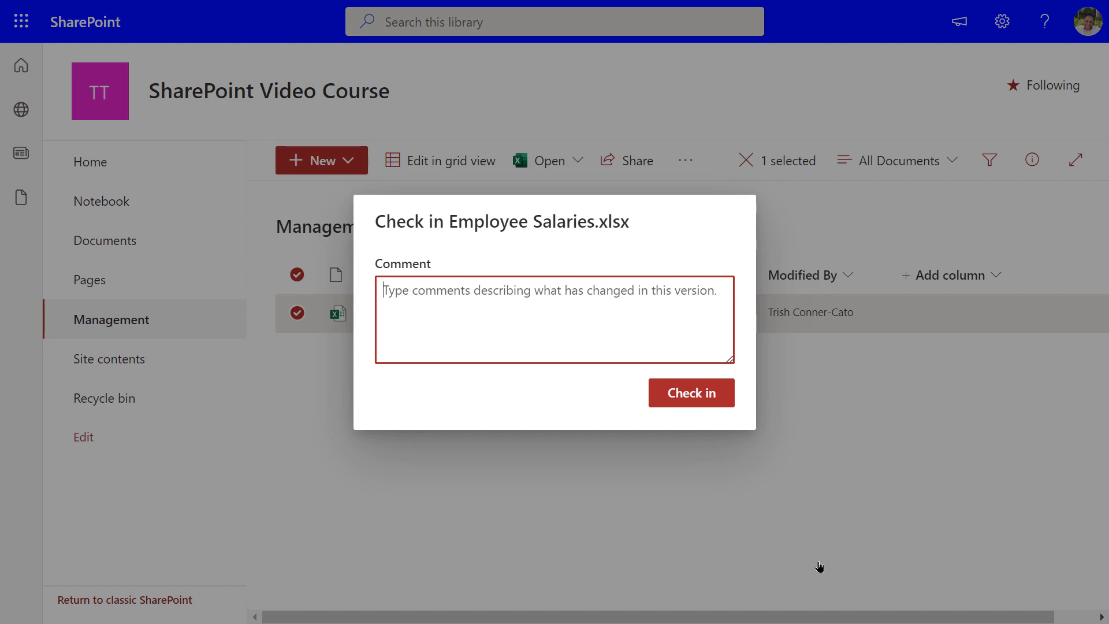
text(Added )
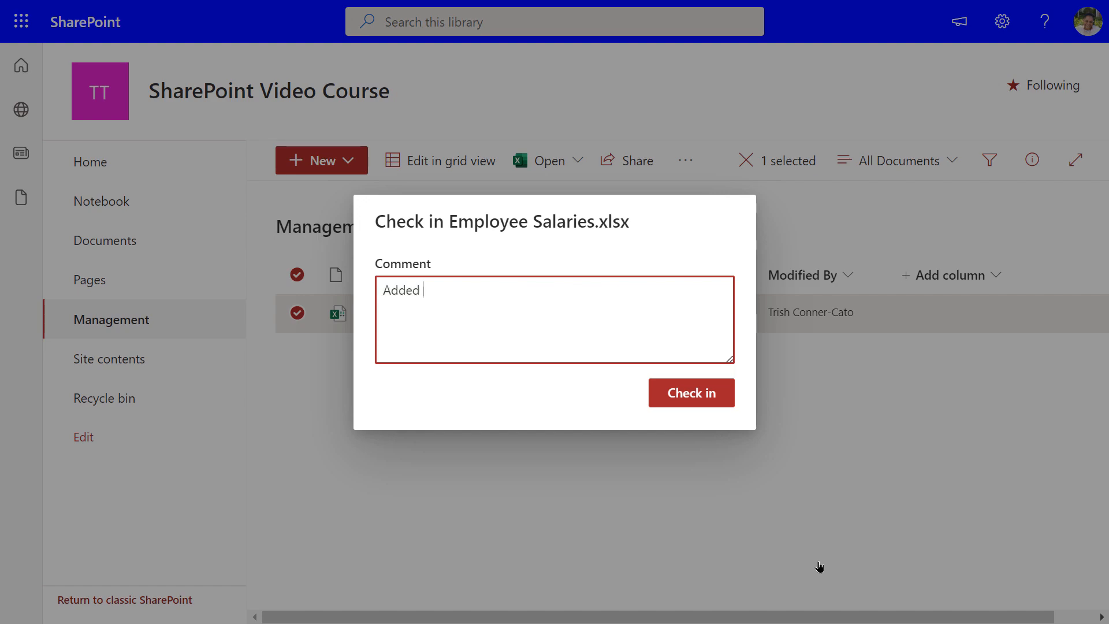
text(propmpt for real names to be )
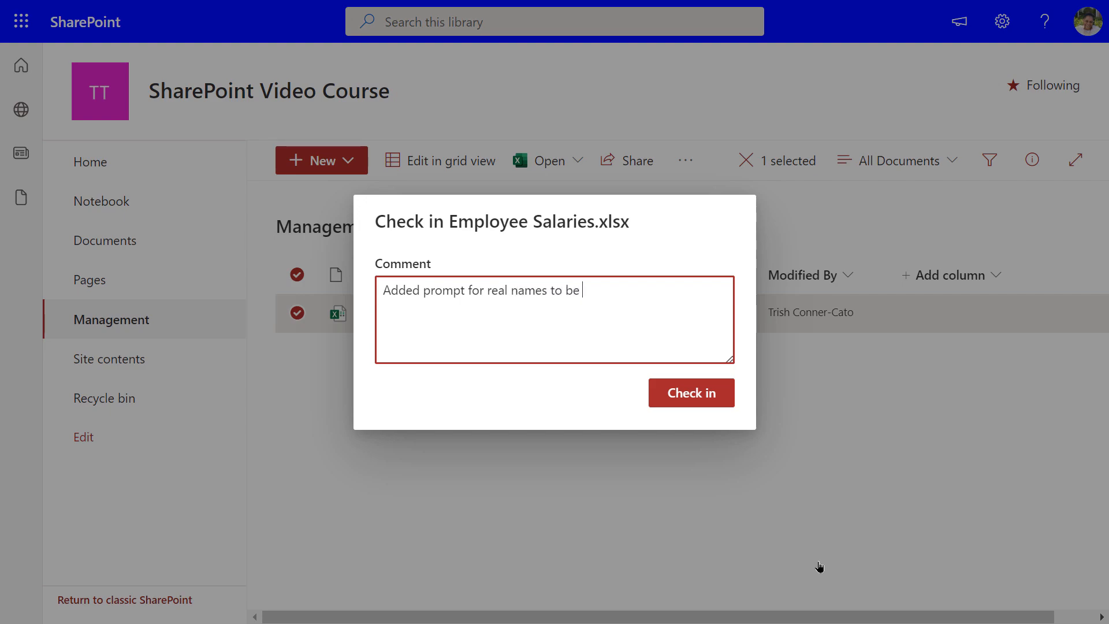
text(added.)
click(690, 397)
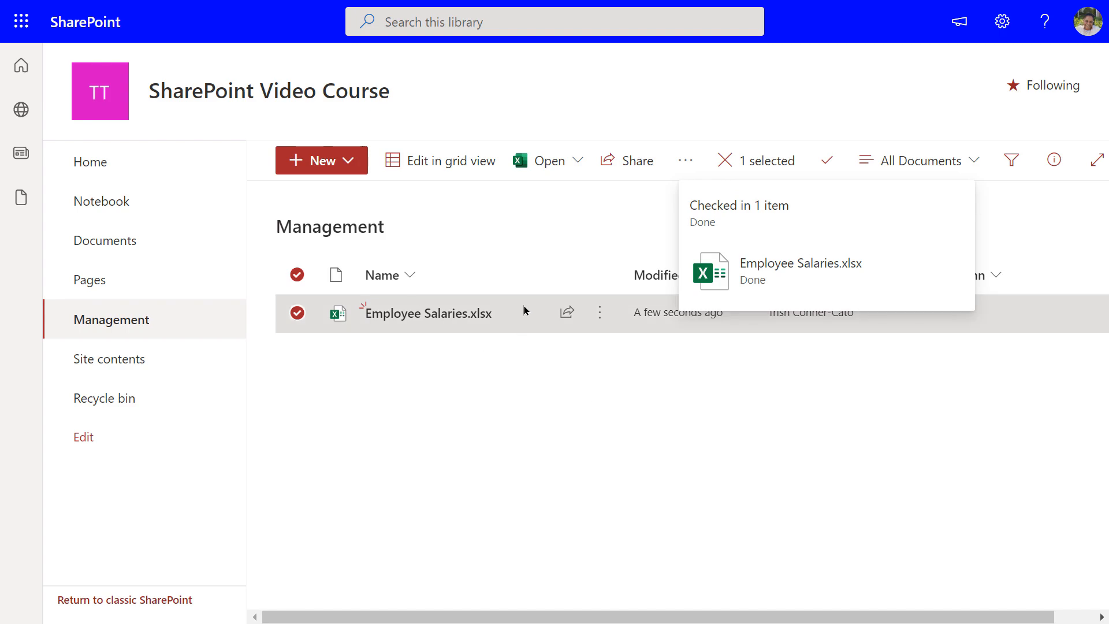
click(590, 480)
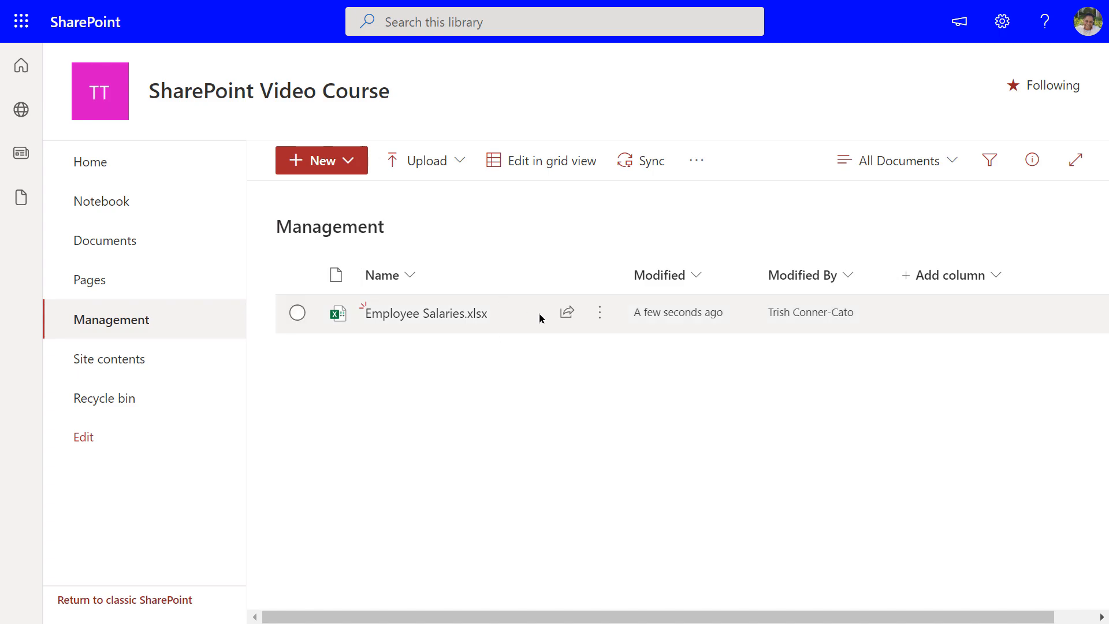
Review the version history of Employee Salaries.xlsx and the actions available for version 1.0, and close the history.
click(600, 314)
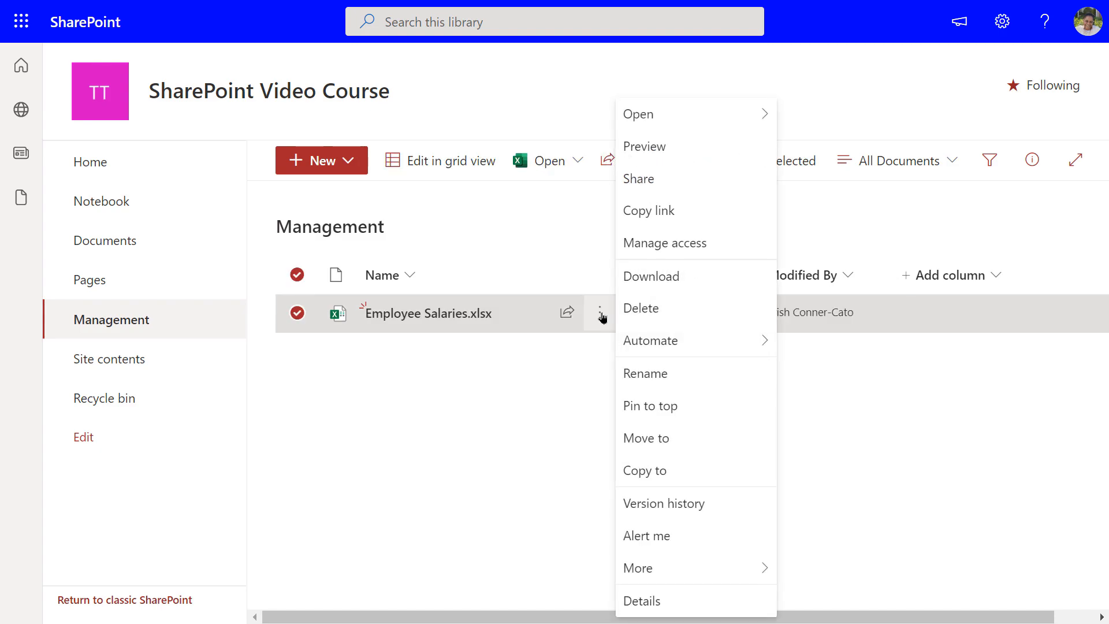
click(656, 505)
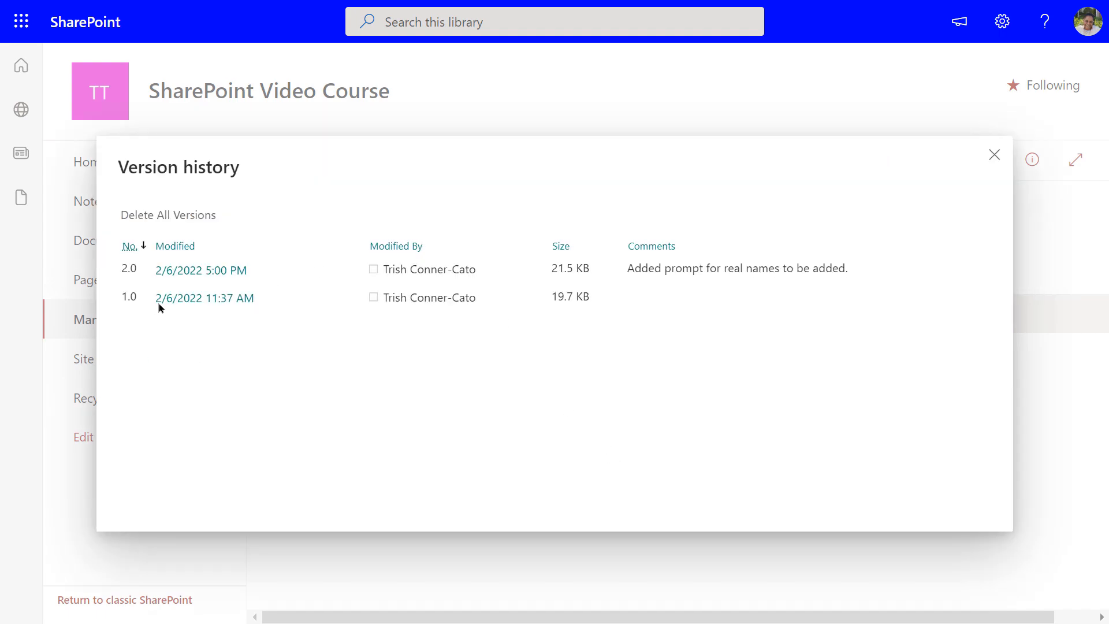
mouse_move(245, 312)
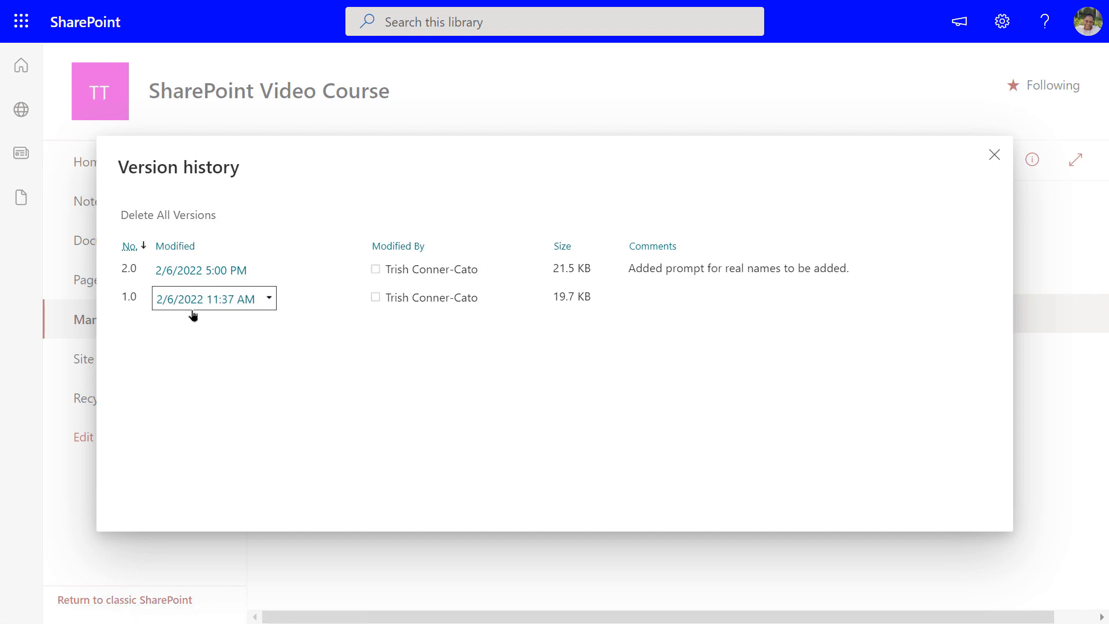
click(269, 299)
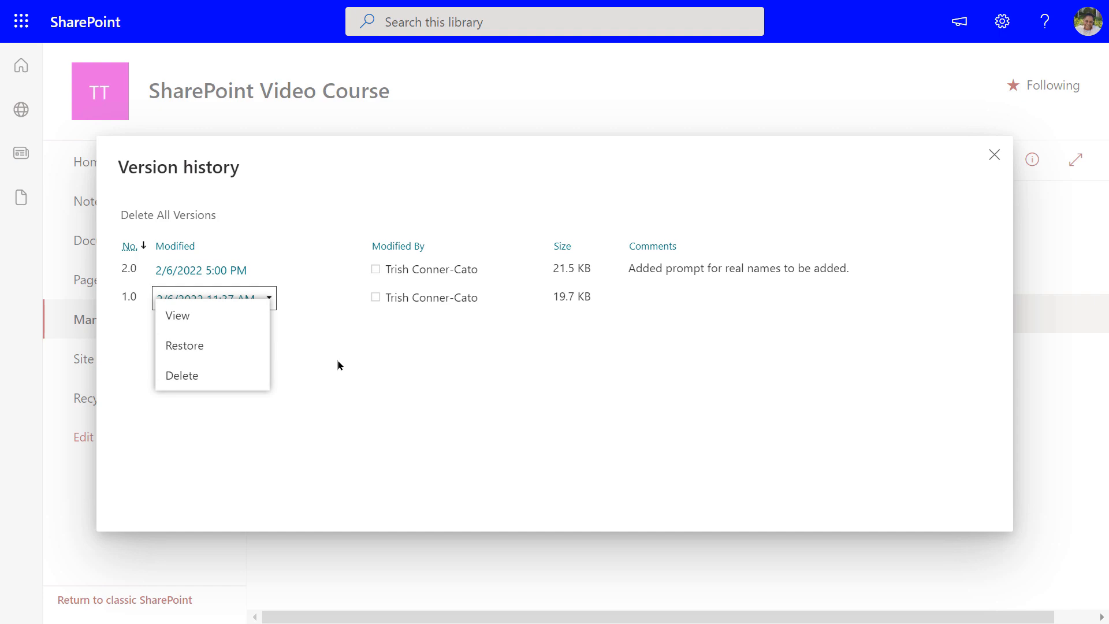
click(999, 158)
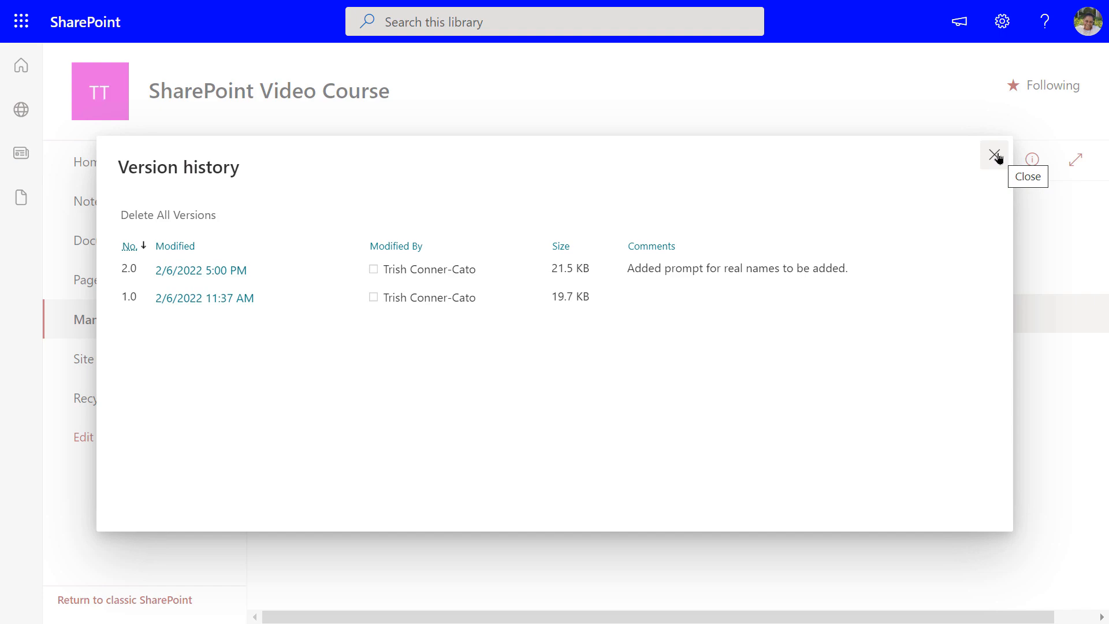
click(994, 154)
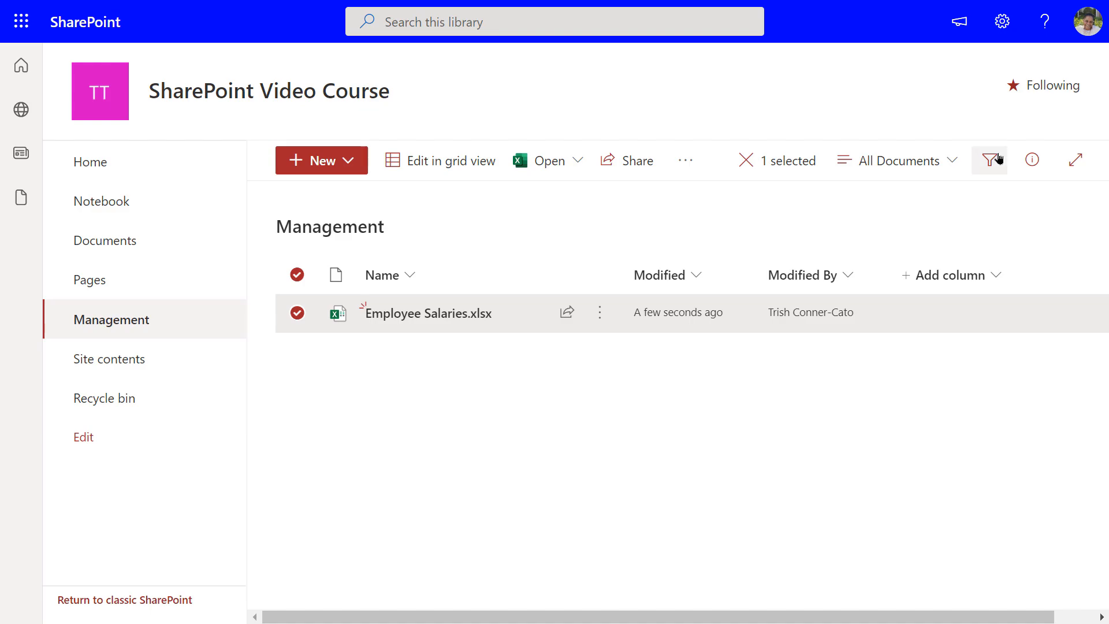
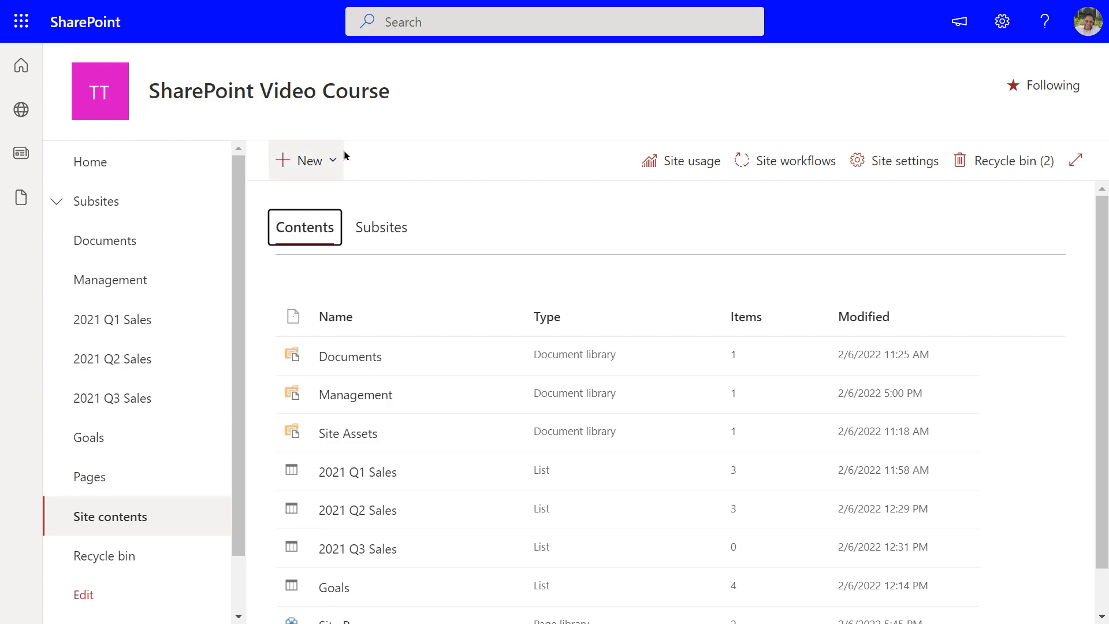
Add a Wiki Page Library app named "Expense Report Procedure" to the site from the classic built-in apps.
click(324, 164)
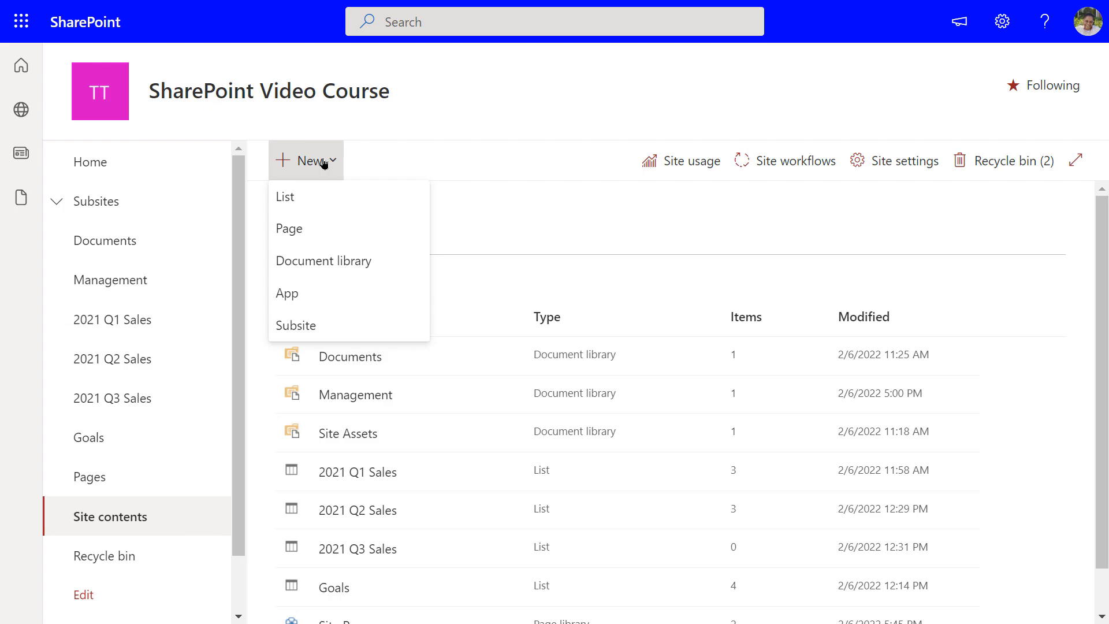
click(299, 291)
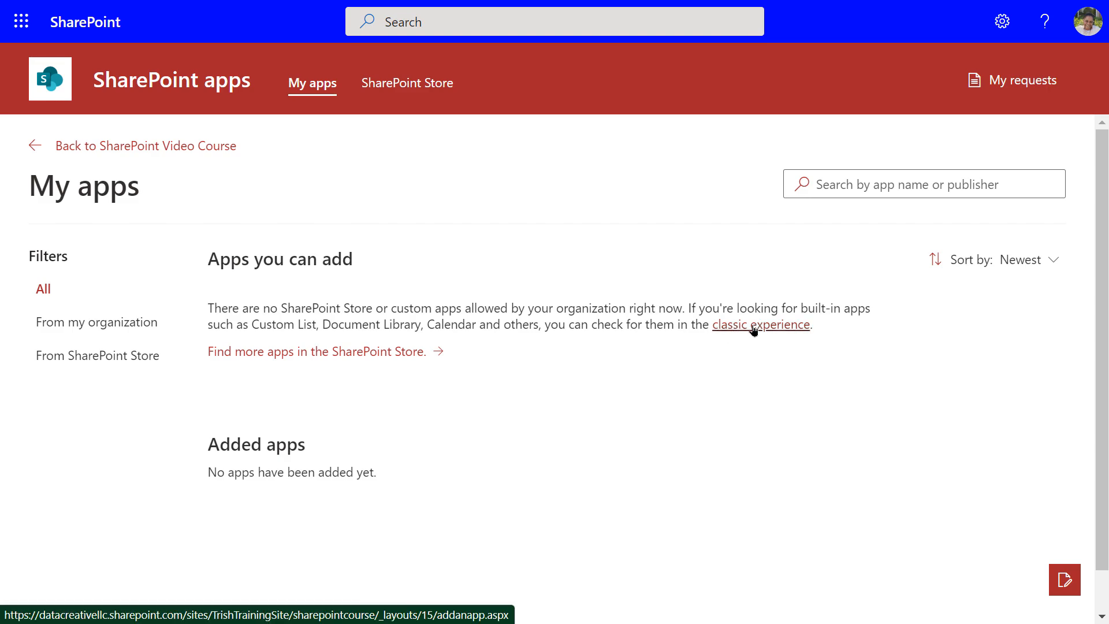
click(753, 326)
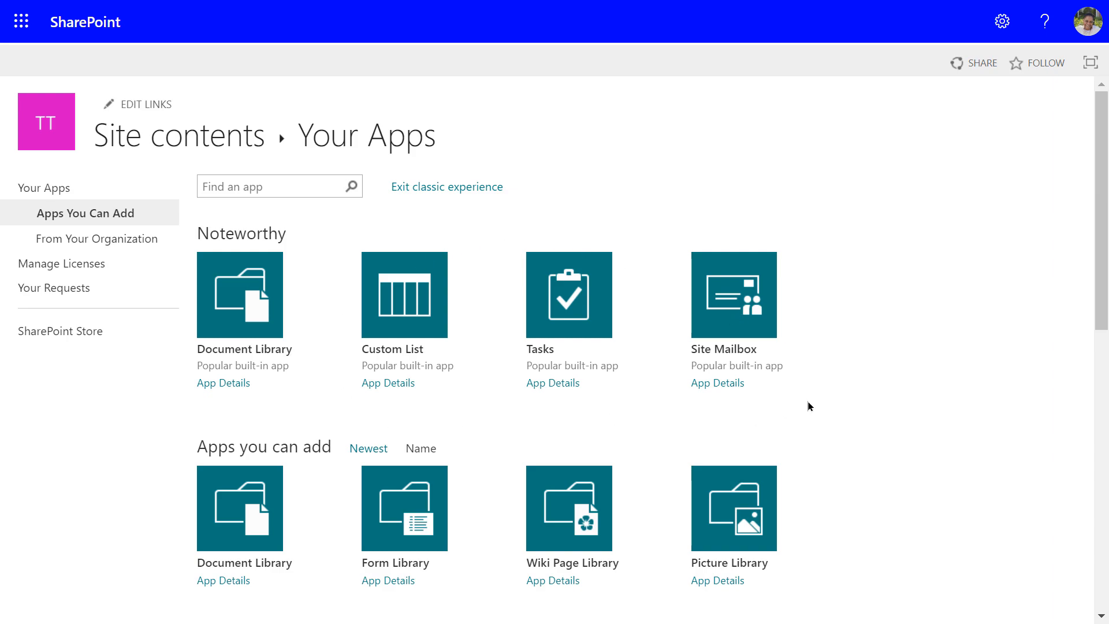
scroll(807, 402, down, 3)
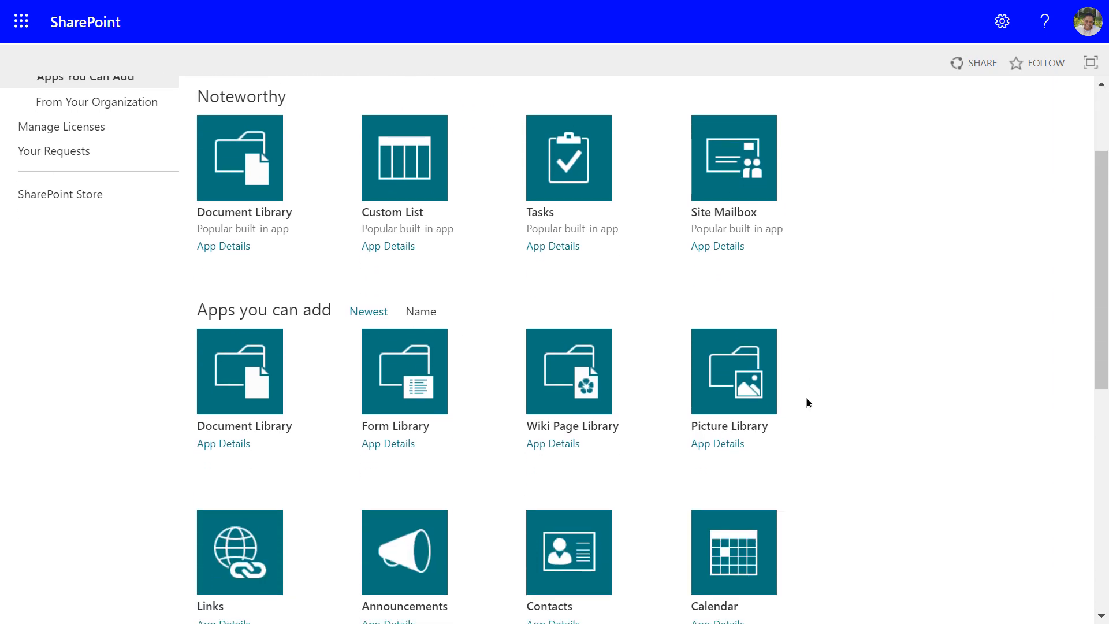
scroll(807, 402, down, 5)
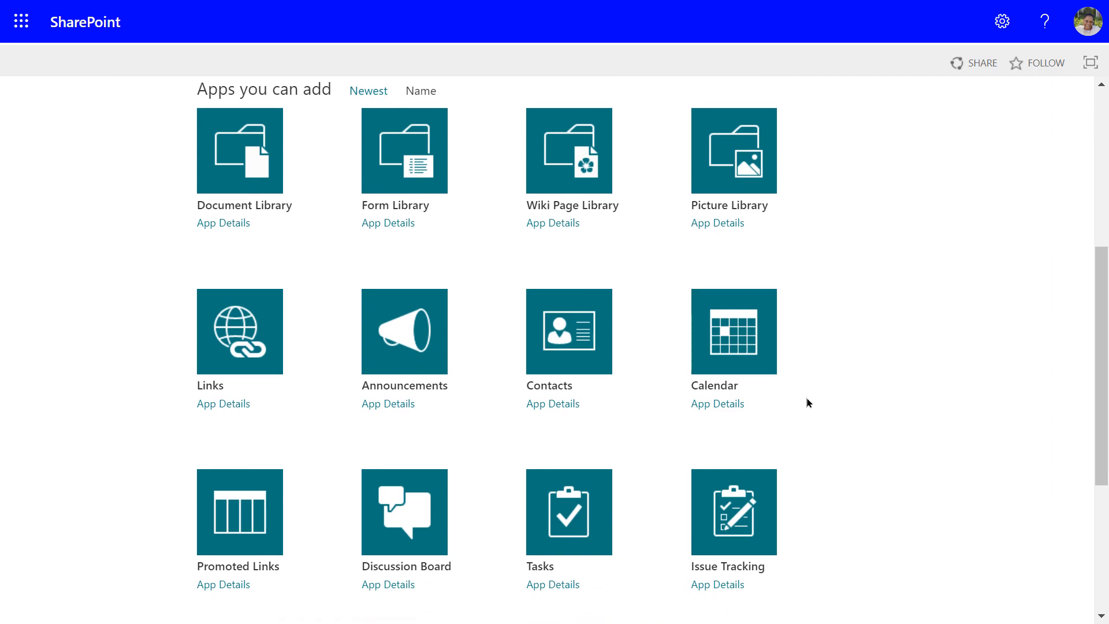
scroll(805, 398, up, 4)
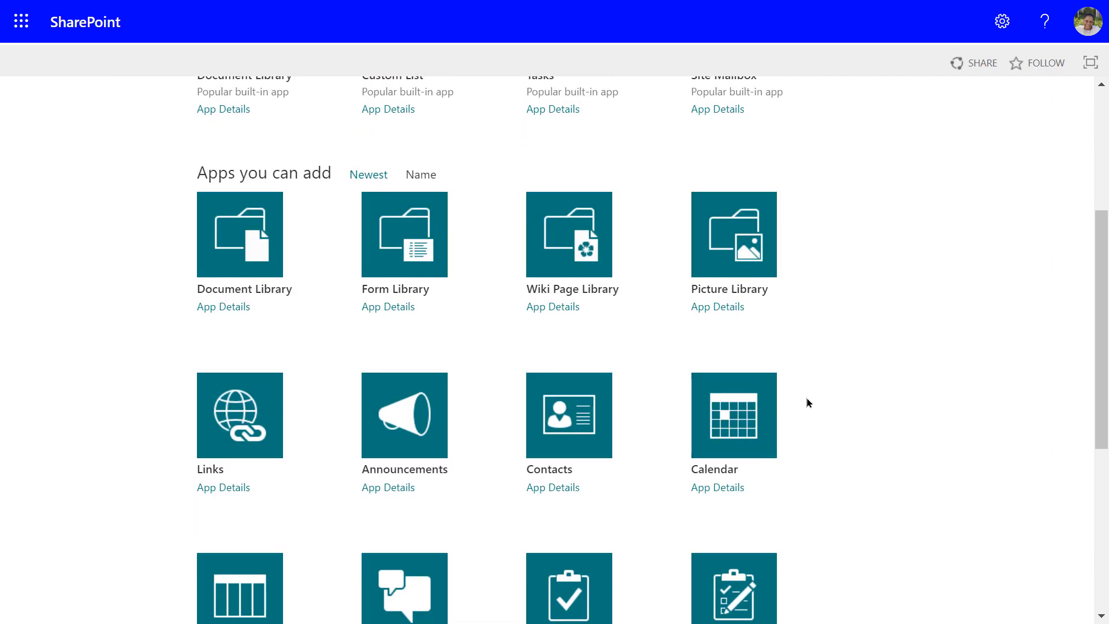
click(558, 294)
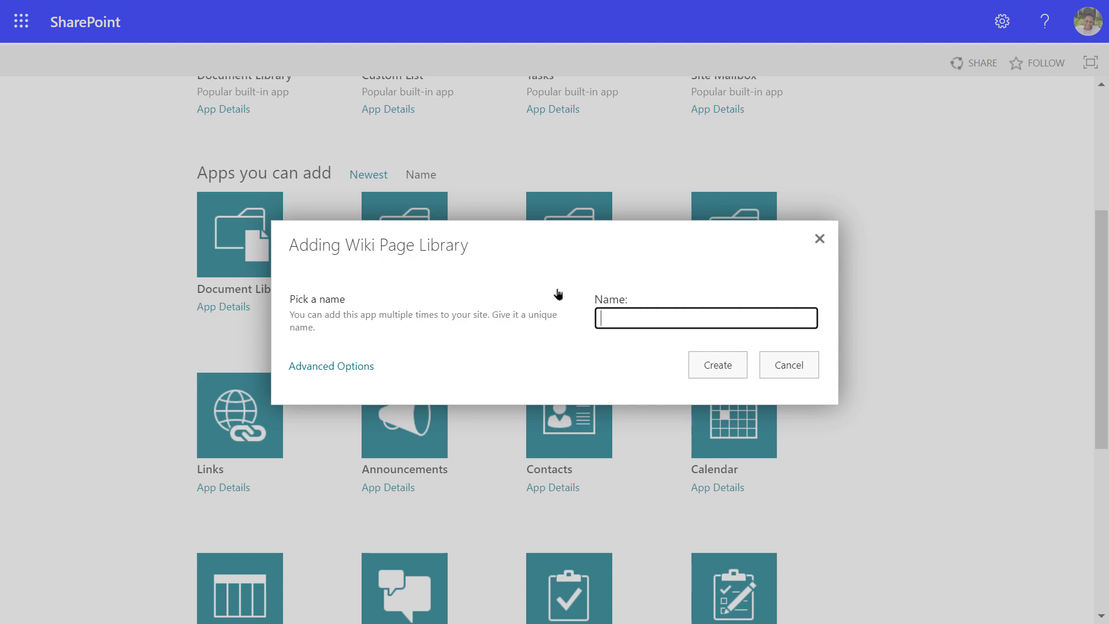
text(Expense Report Procedure)
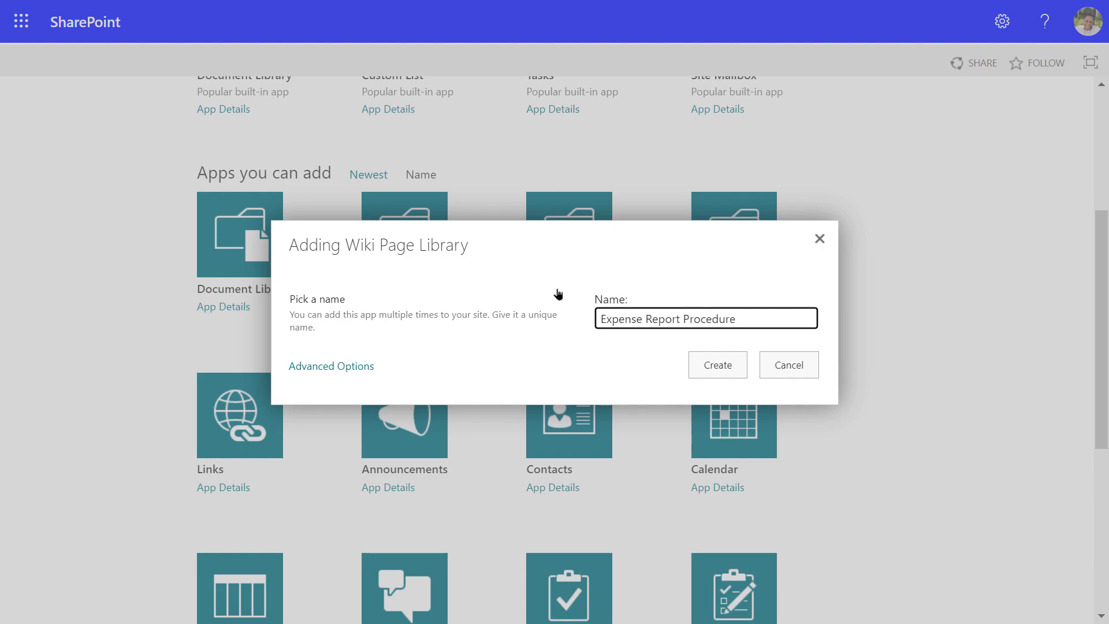
click(713, 370)
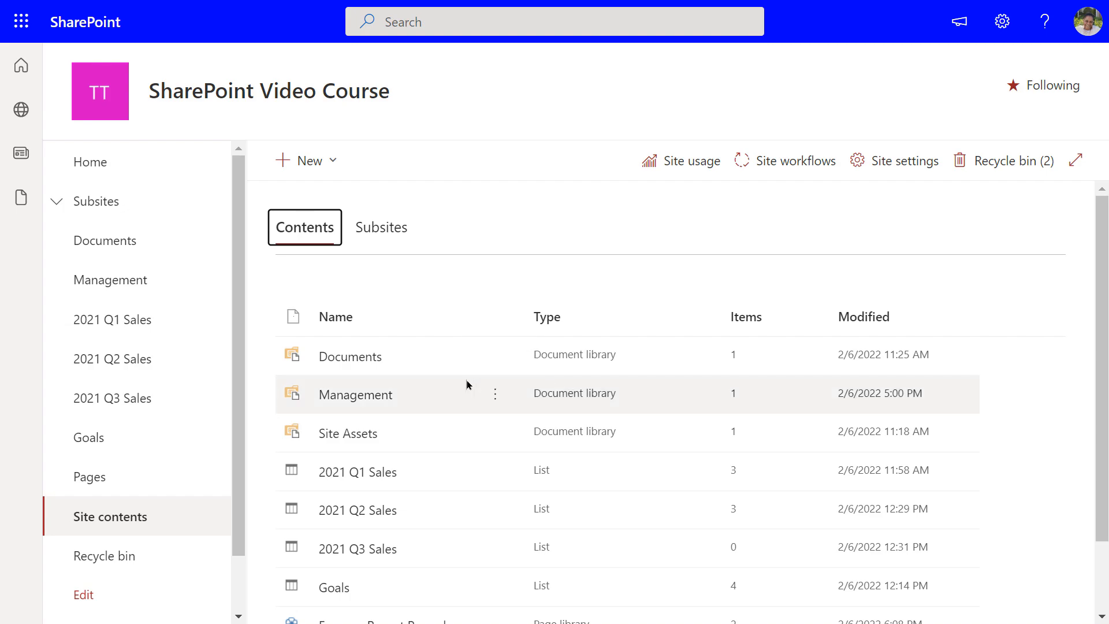
Open the Expense Report Procedure library, view its How To Use This Library page, and return to the wiki's Home page.
scroll(467, 384, down, 2)
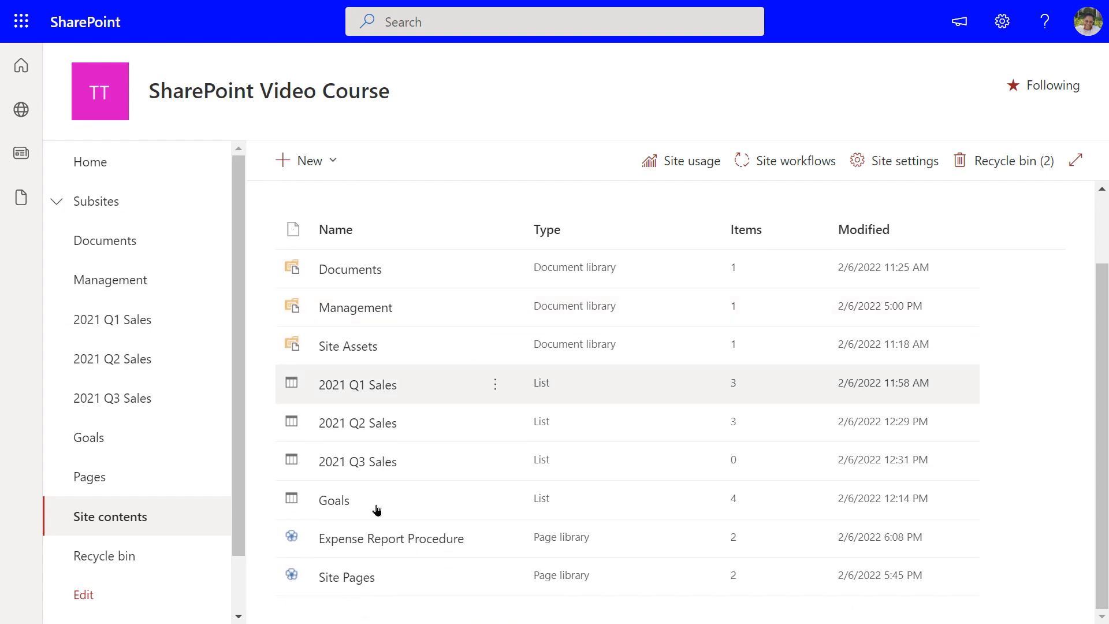
click(370, 540)
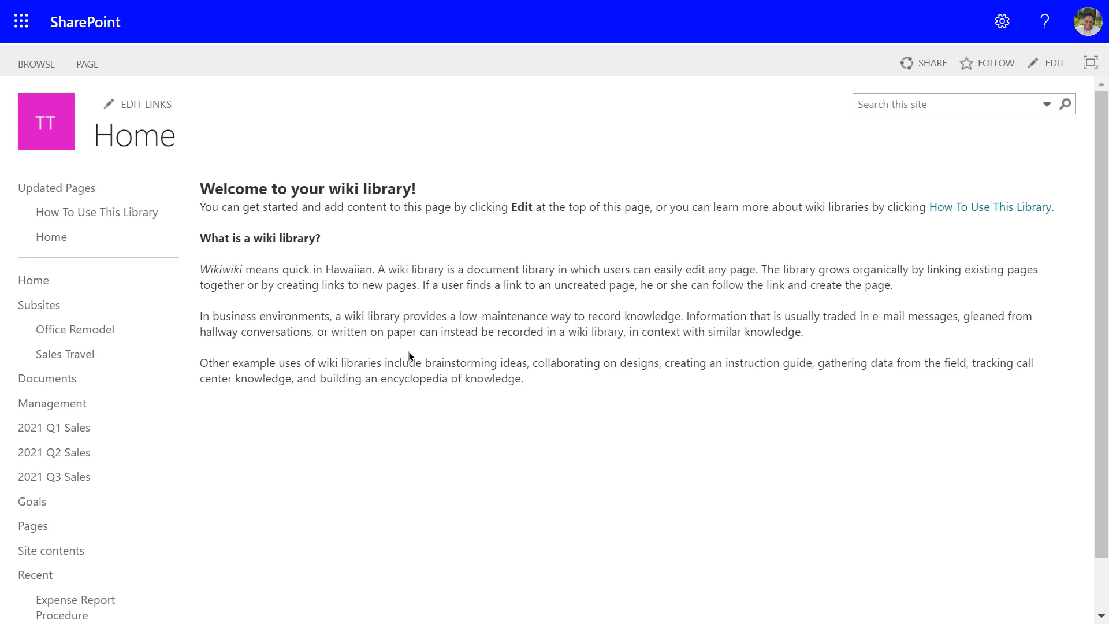
click(96, 215)
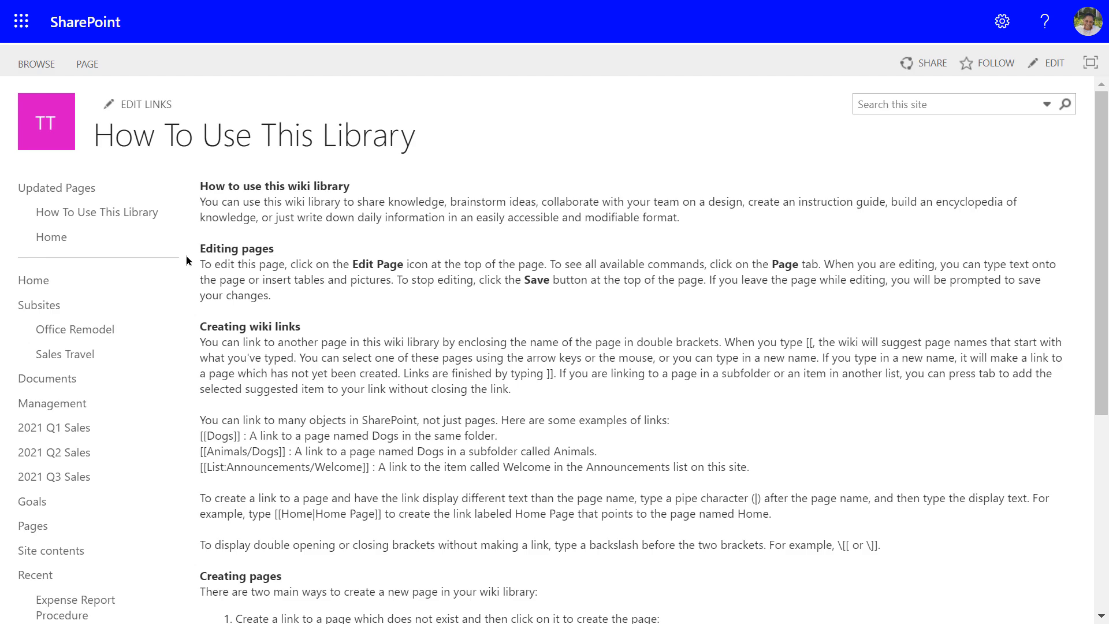
click(57, 237)
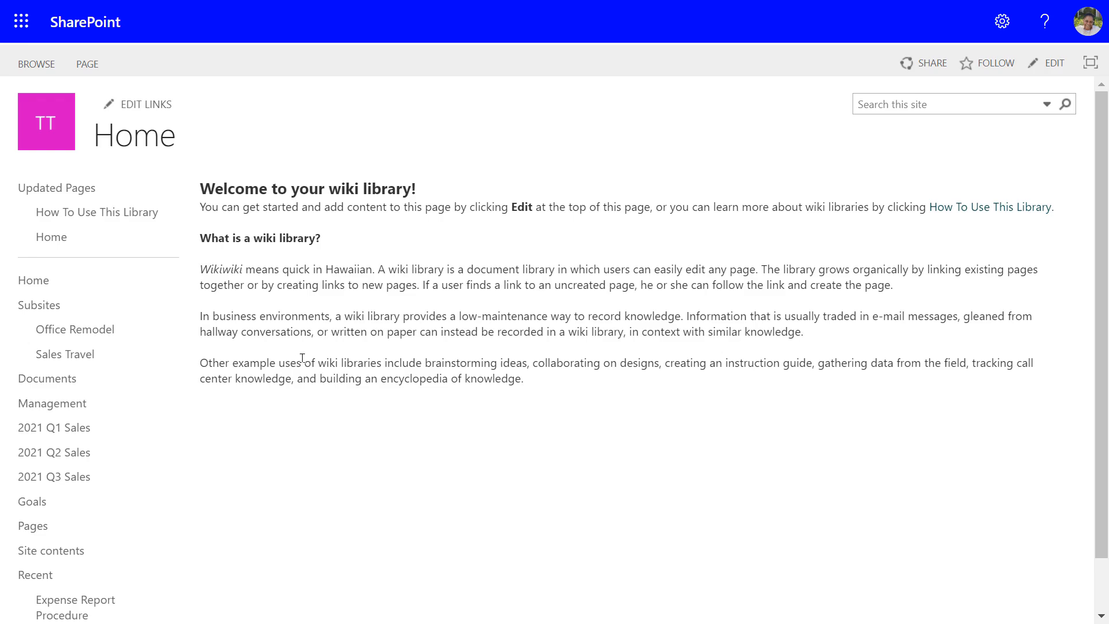
Edit the wiki Home page, replacing the welcome heading with "Overview" and deleting all the default text below it.
click(1046, 69)
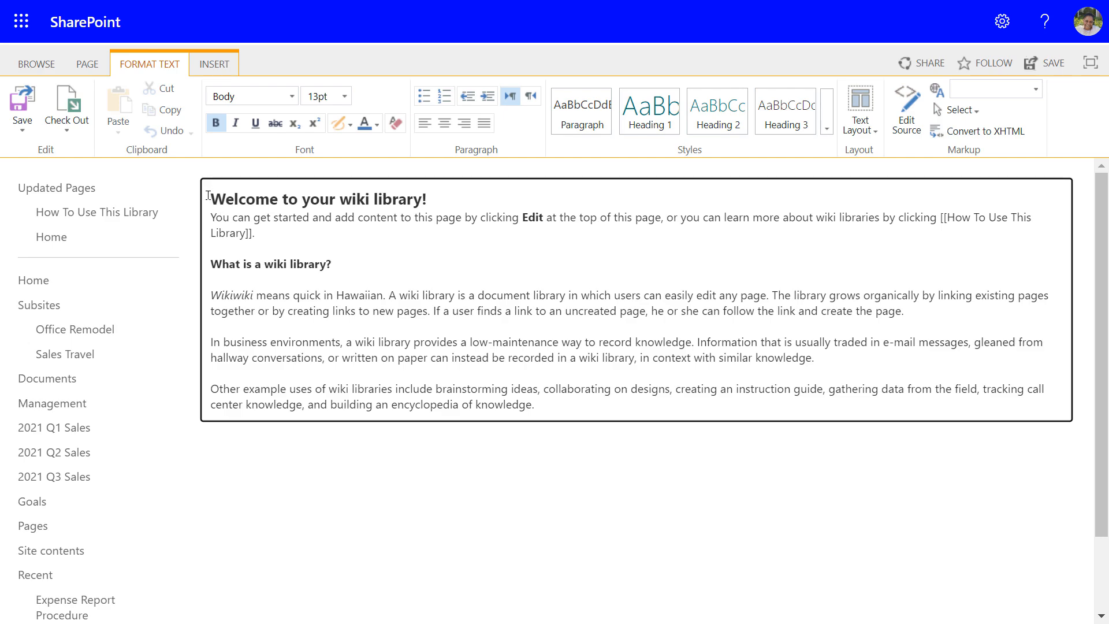
drag(211, 198, 459, 198)
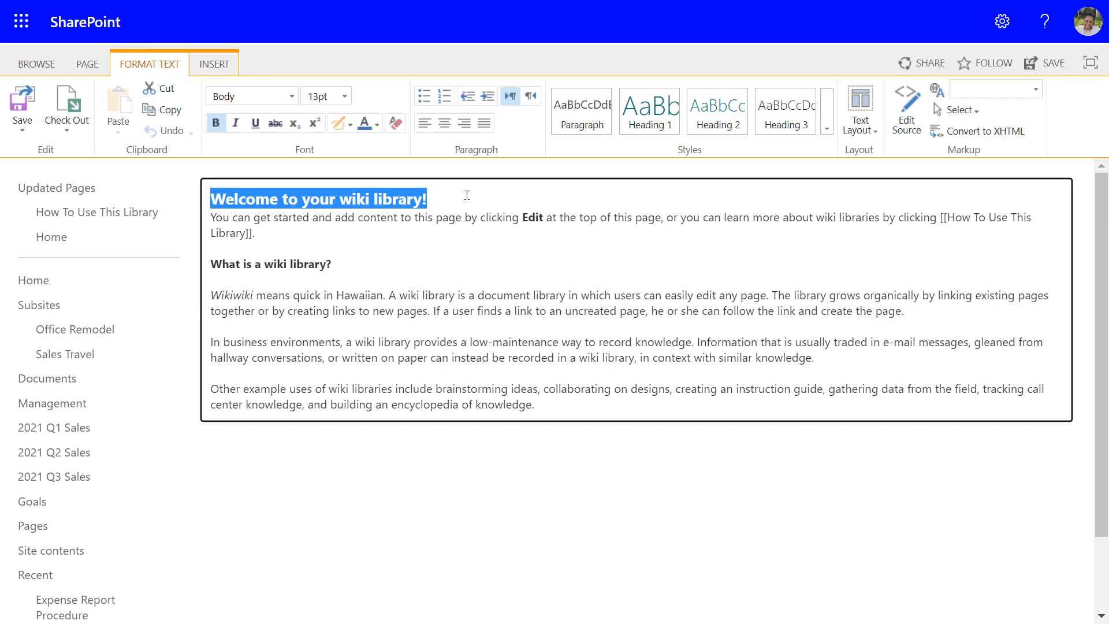
text(Overview)
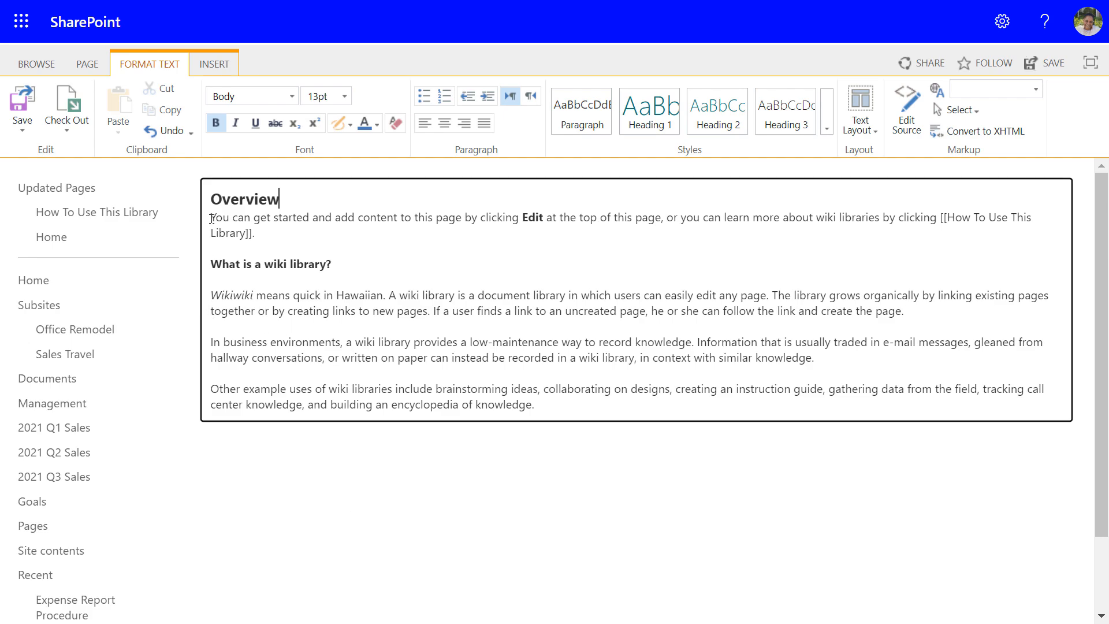
drag(212, 218, 704, 402)
key(Delete)
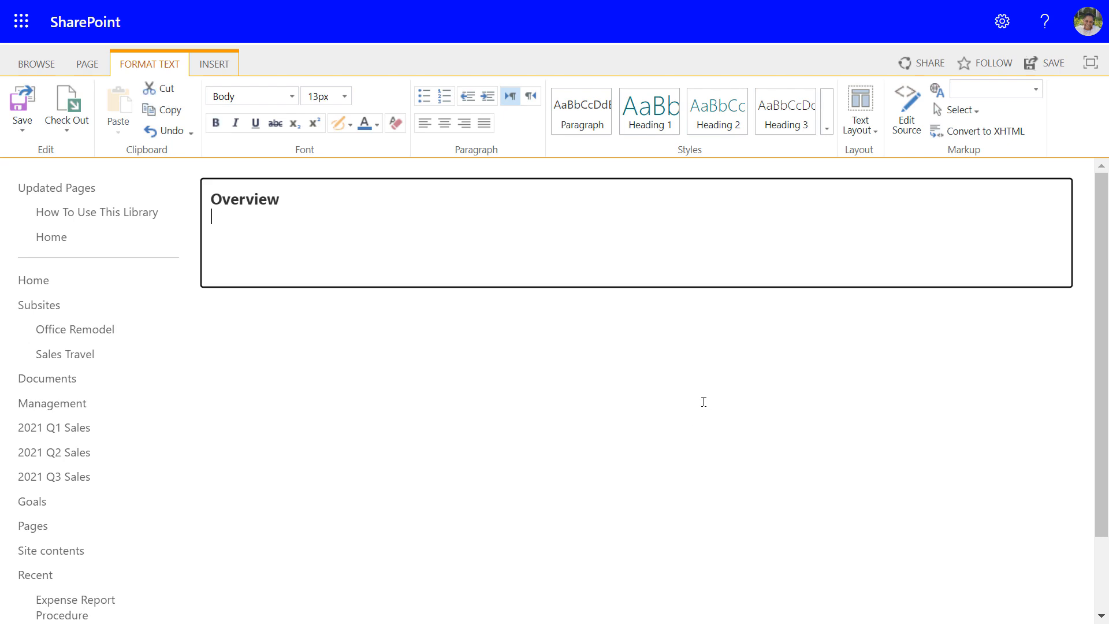
Start a paragraph below the Overview heading with "Expense reports should be submitted within five business days of event completion.".
key(Return)
text(Expense reports should )
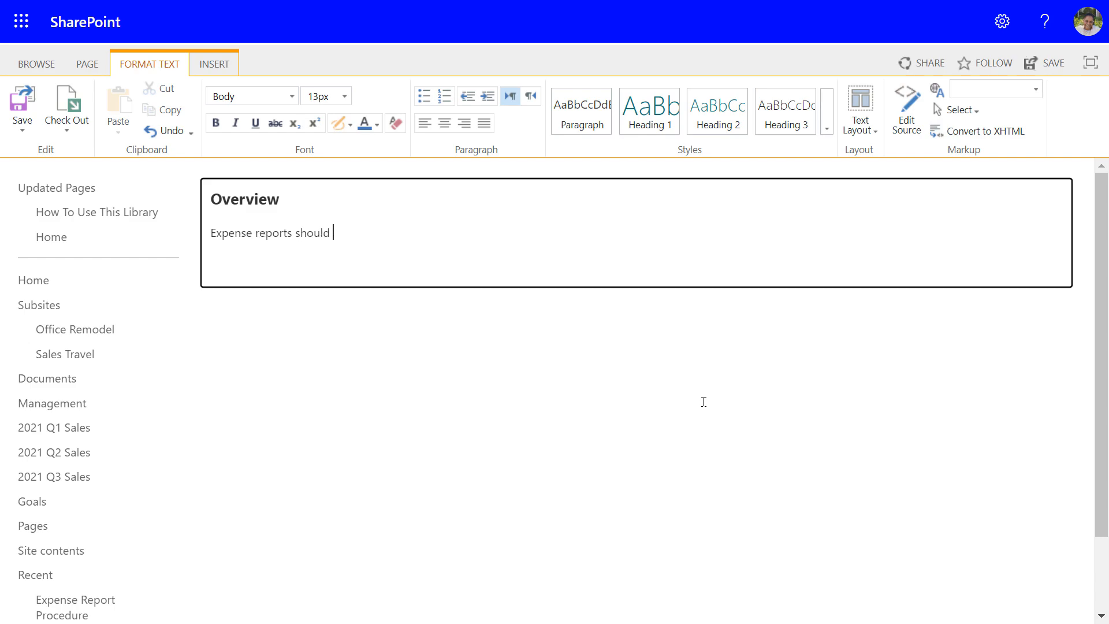
text(be submitted within f)
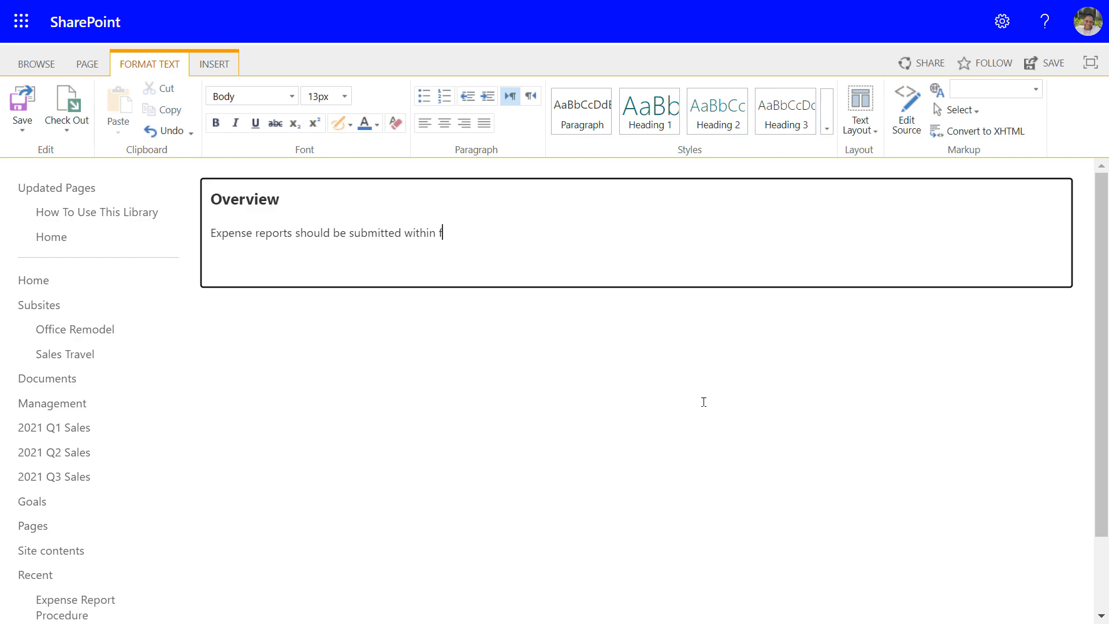
text(ive business days of event complete)
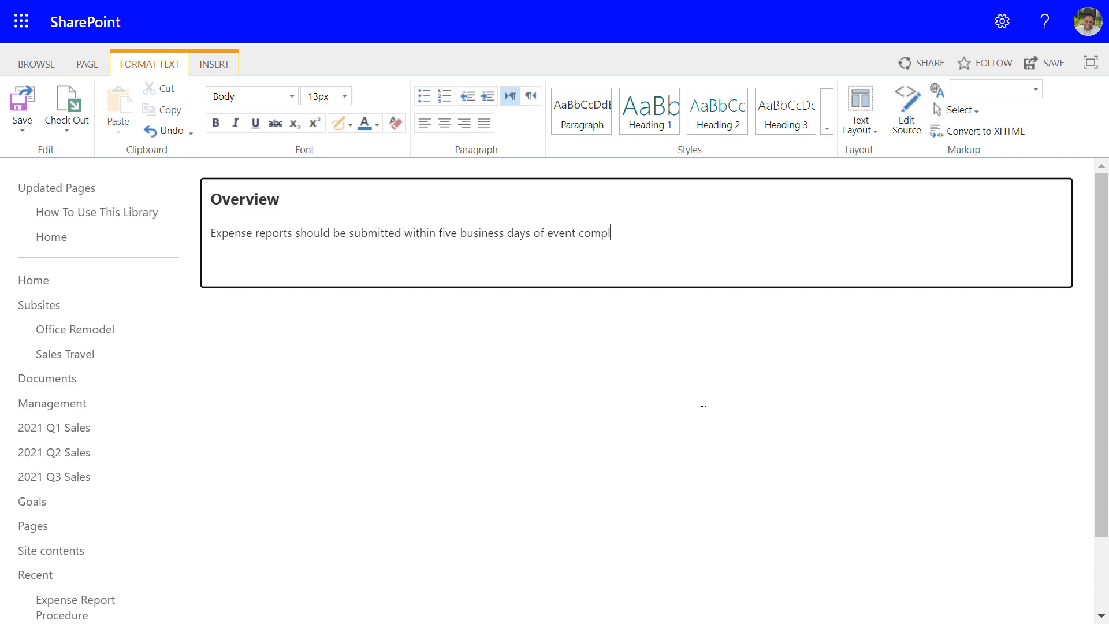
key(BackSpace)
text(ti)
key(BackSpace)
key(BackSpace)
text(ti)
key(BackSpace)
key(BackSpace)
text(ion.)
Add the sentence "They should be uploaded to the appropriate SharePoint library, not as a template, but as an Excel file.".
text(They should be u)
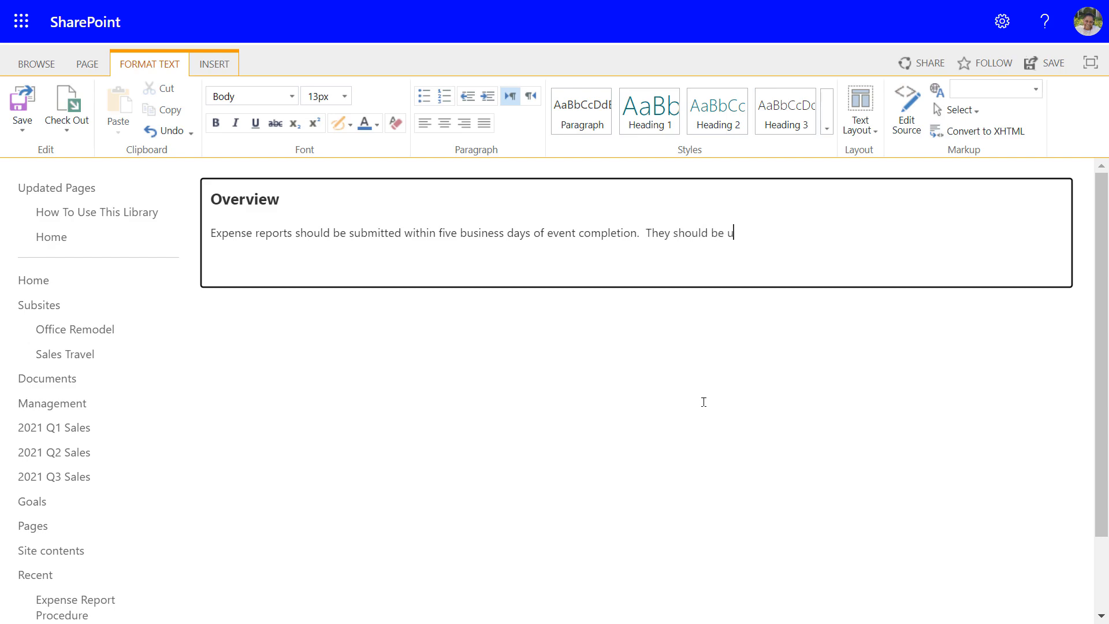
text(ploaded to the appropr)
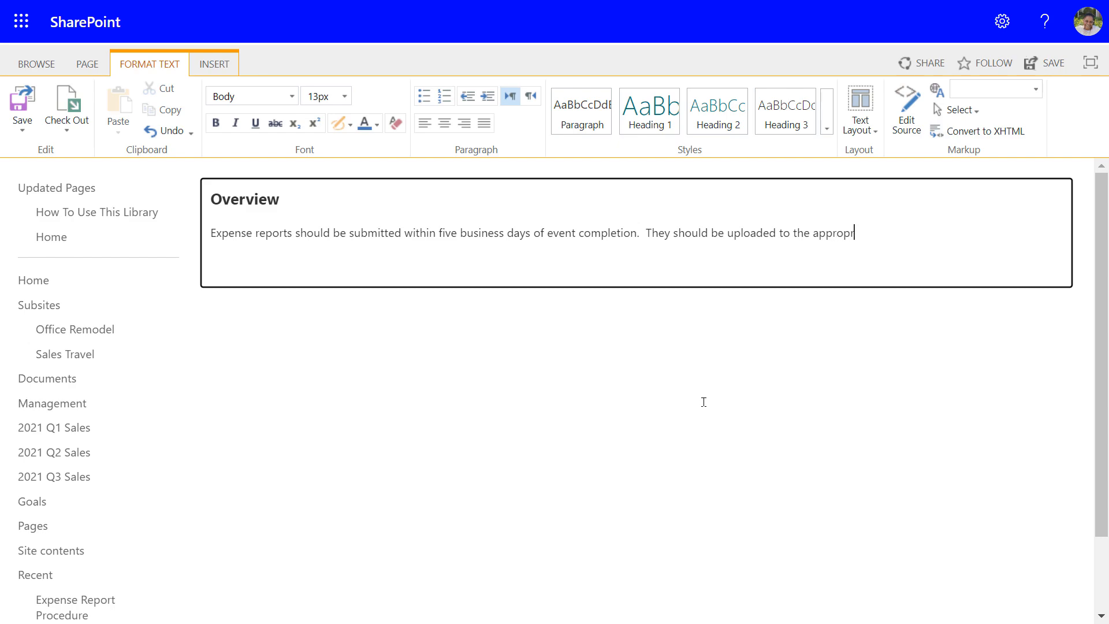
text(iate SharePoint library)
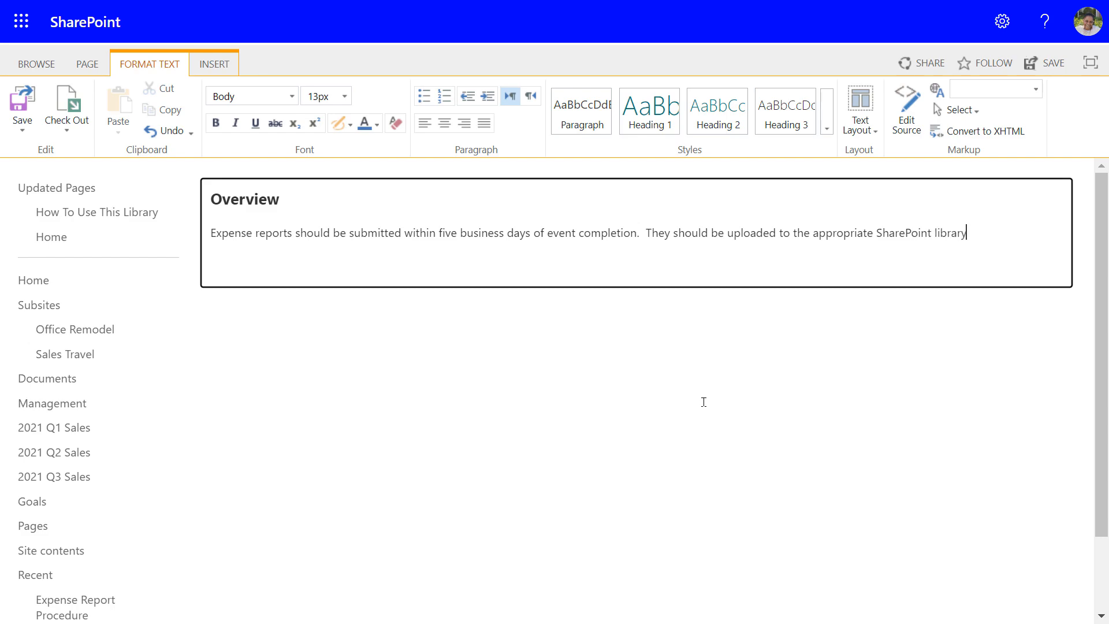
text(, not as a template, but )
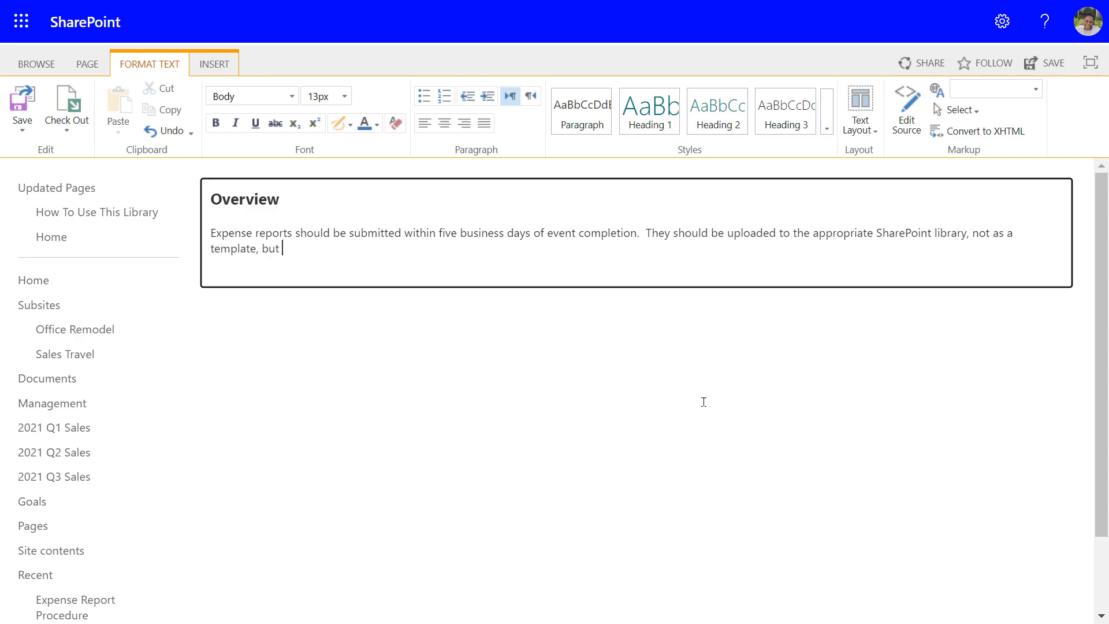
text(as an Excel file.)
Begin the paragraph's third sentence with "An approval notification will be sent to the appropriate manager,".
text(An approval not)
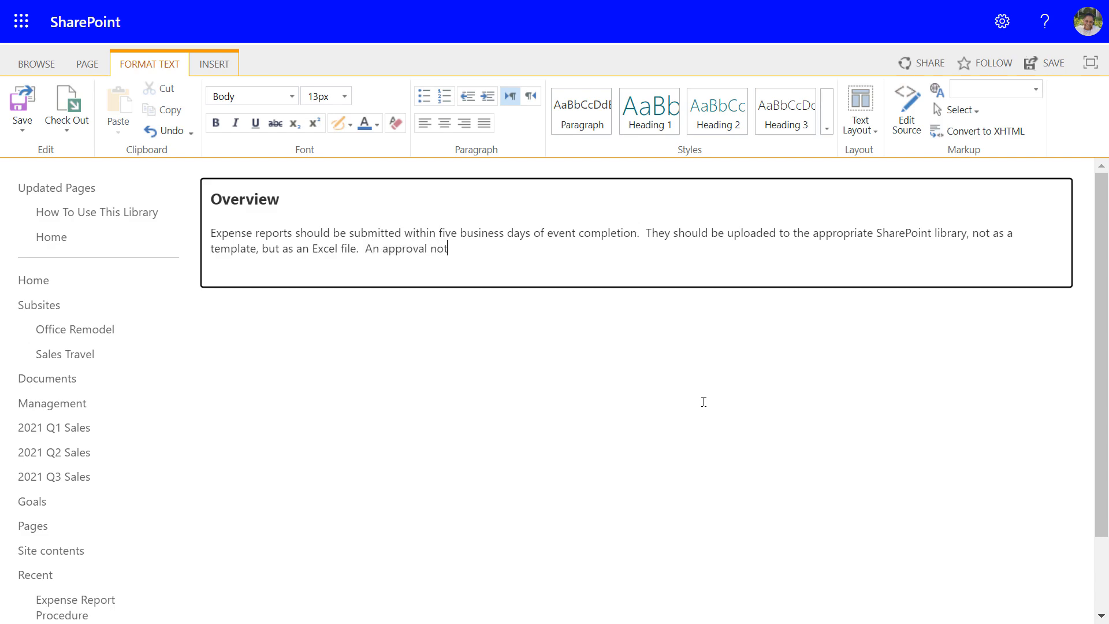
text(ification will be sent to )
text(the appro)
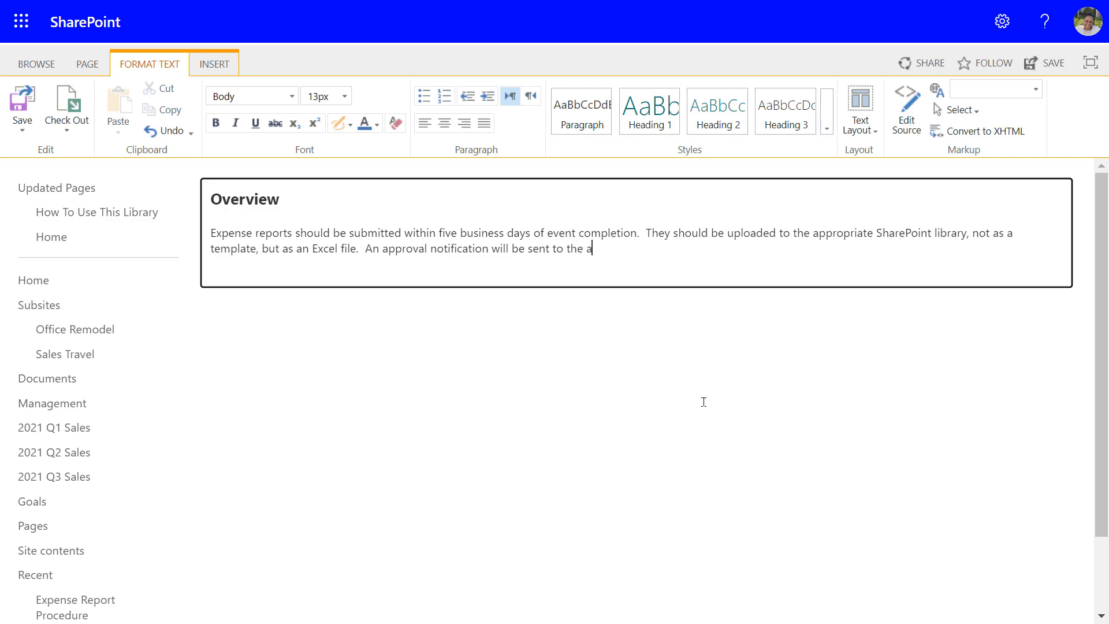
text(priate manager, and pending e)
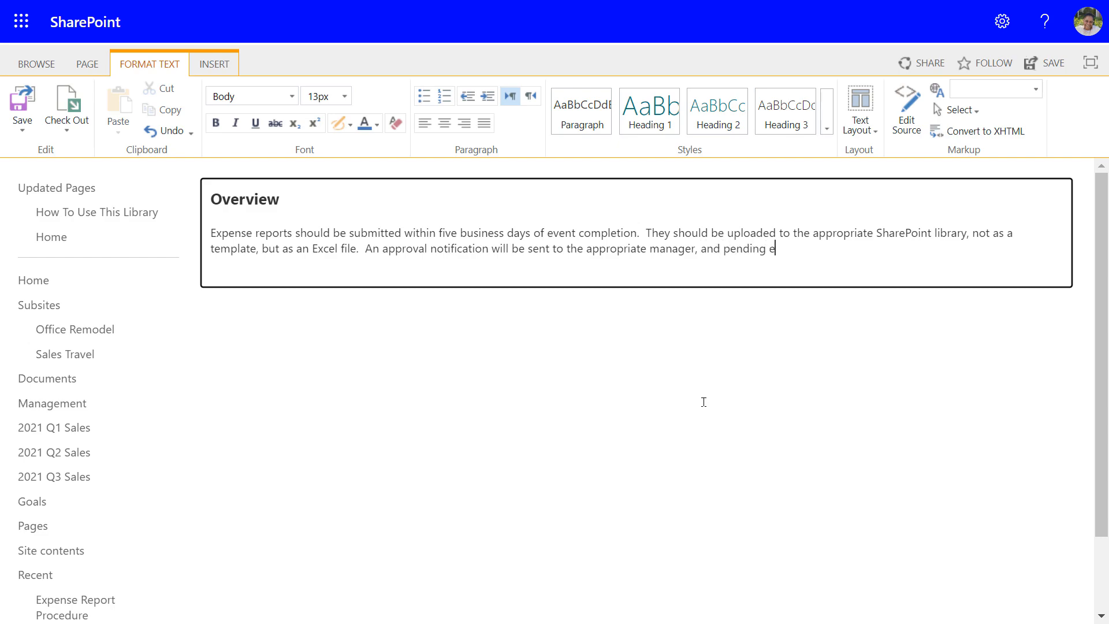
Complete the third sentence with "and pending errors, your report will be approved and reimbursement will happen in the next pay cycle after approval.".
text(rrors, your report will be approv)
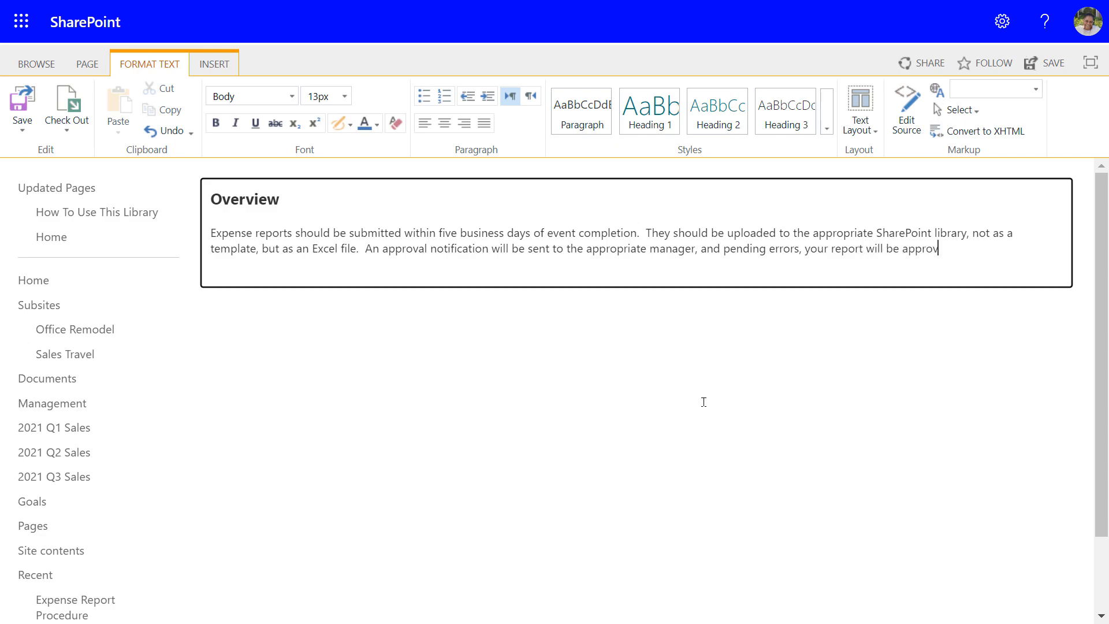
text(ed and reimbursement will h)
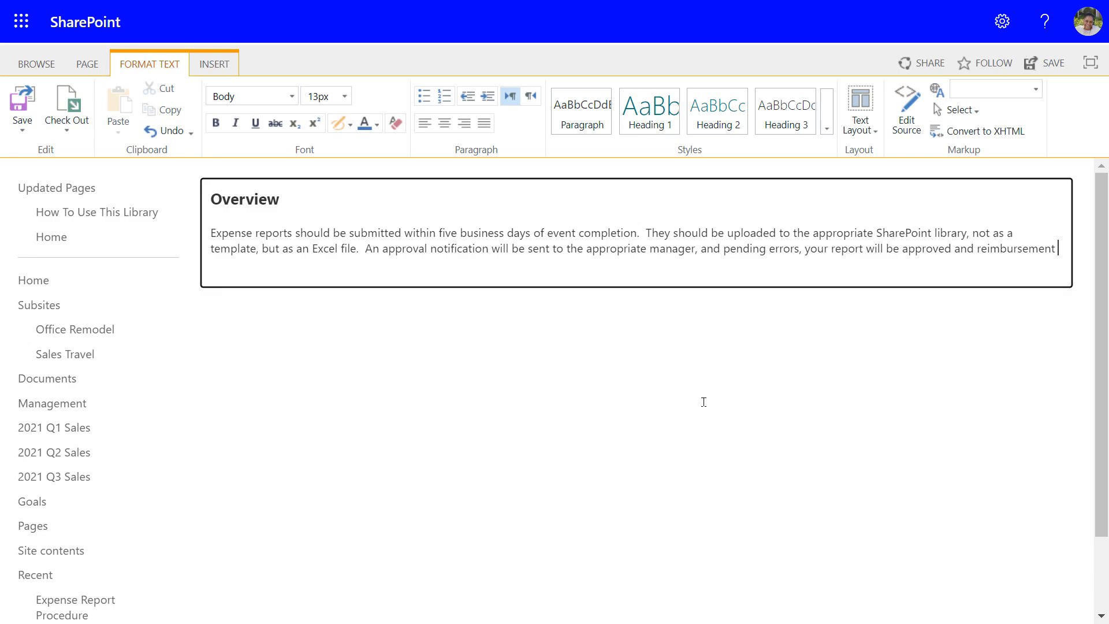
text(appen in the next pay cy)
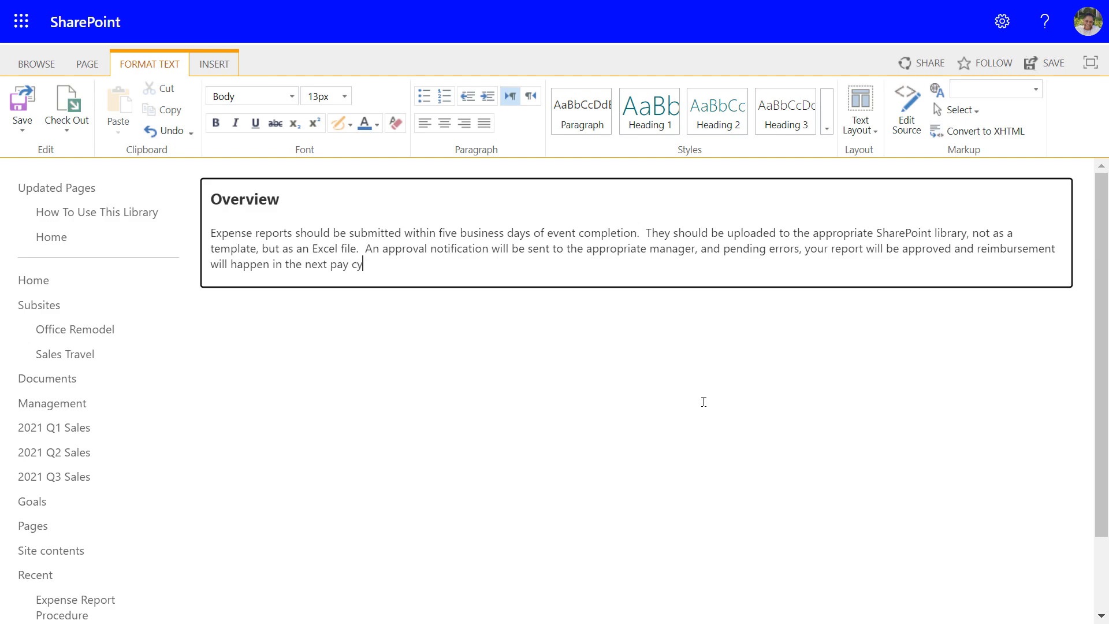
text(cle after approval.)
Add the wiki link [[Expense Report Template]] on its own line below the Overview paragraph and save the Home page.
key(Return)
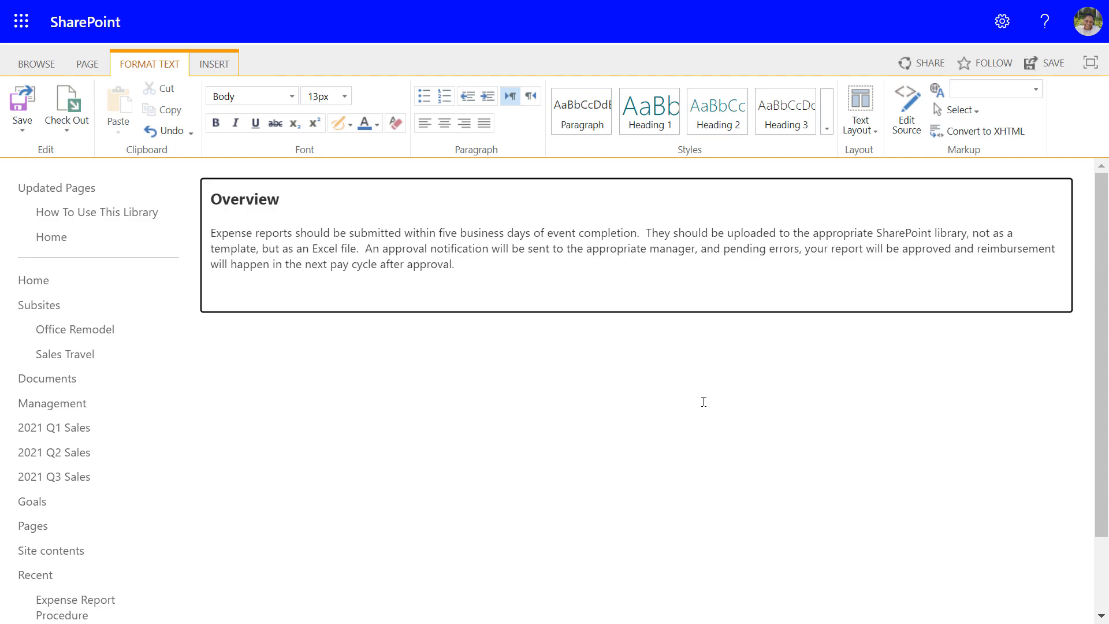
text([[)
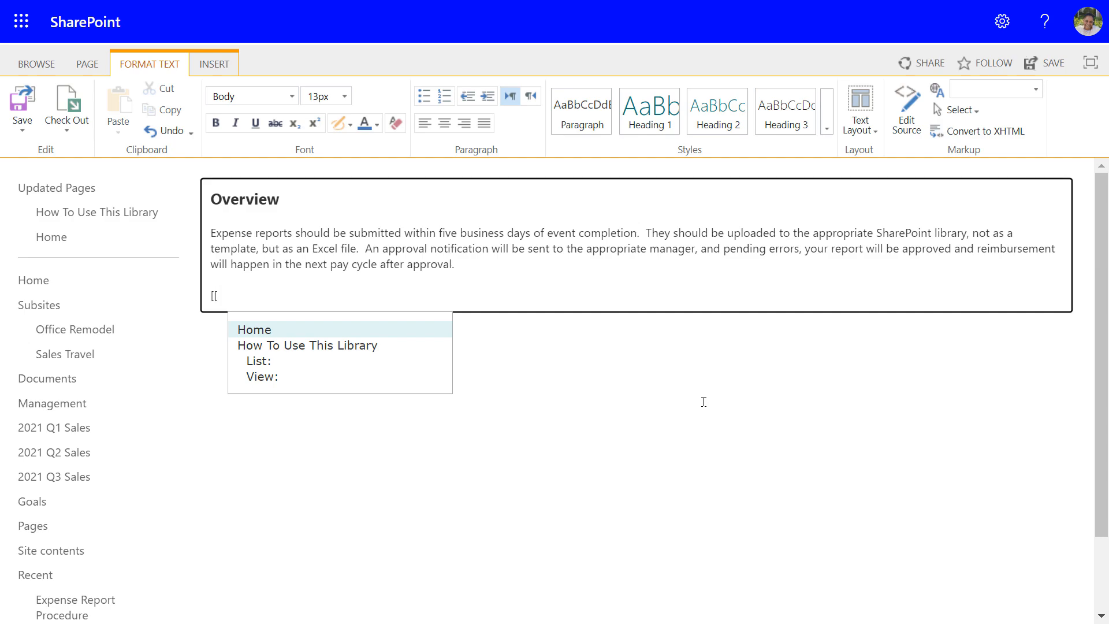
text(Expen)
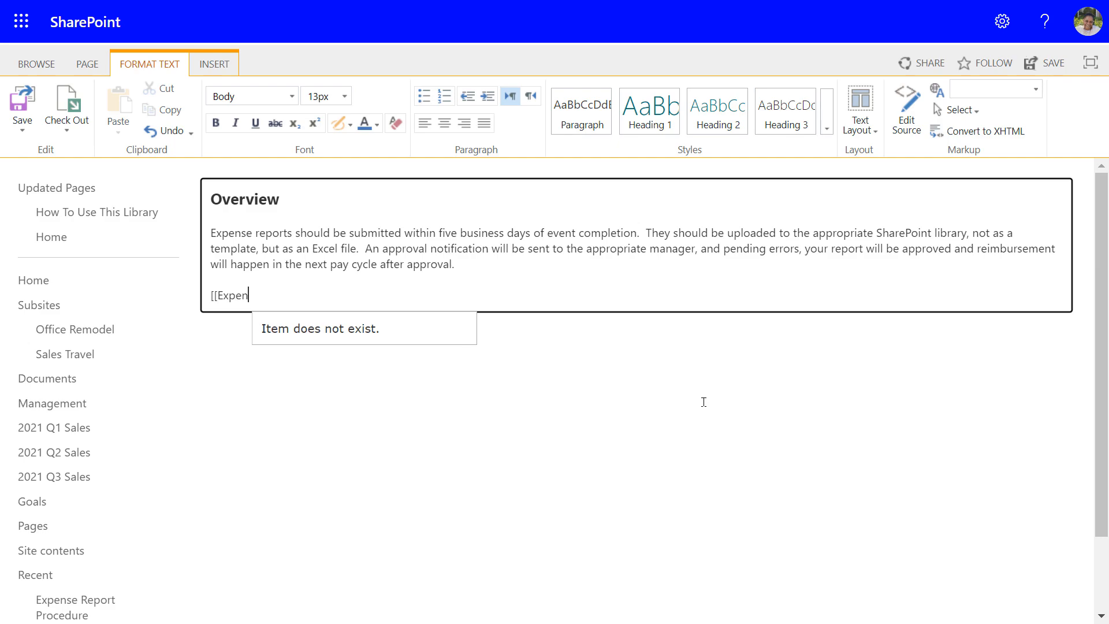
text(se Report )
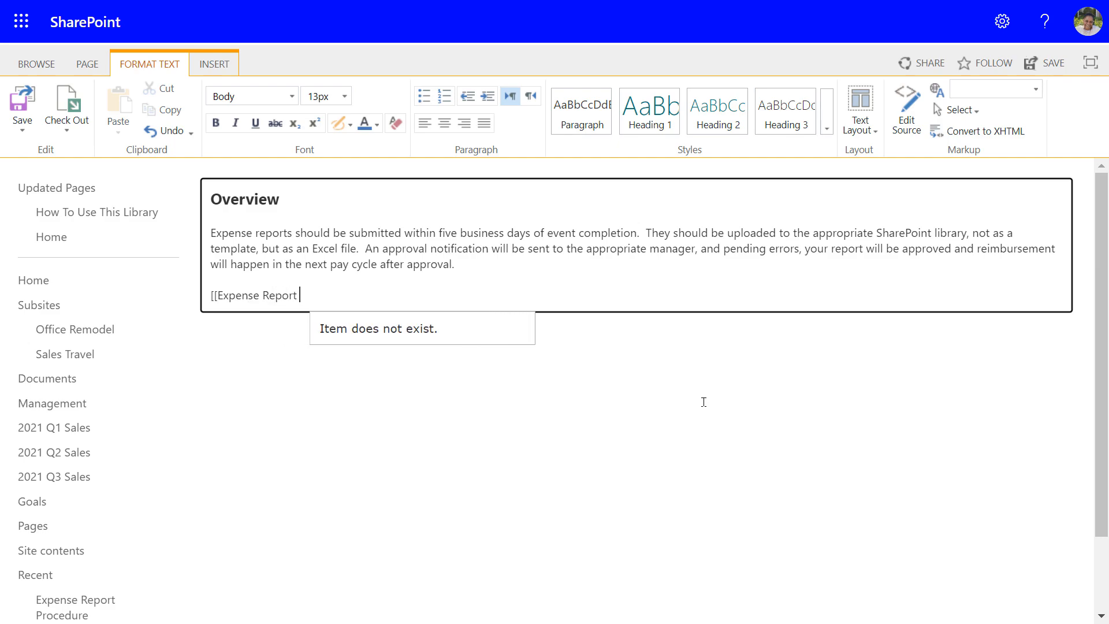
text(Template)
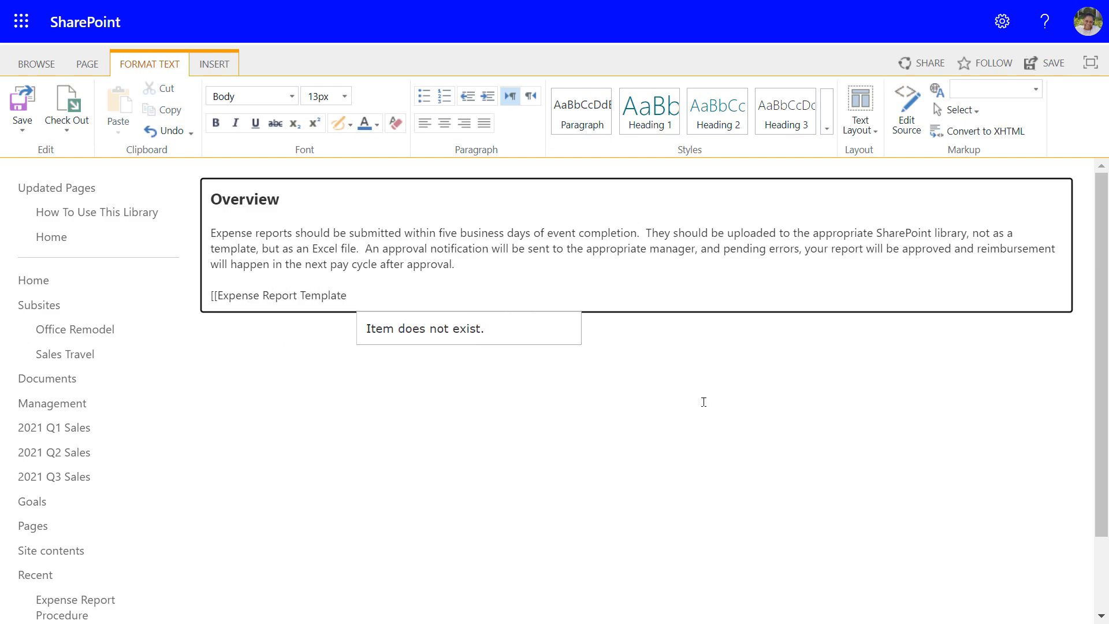
text(]])
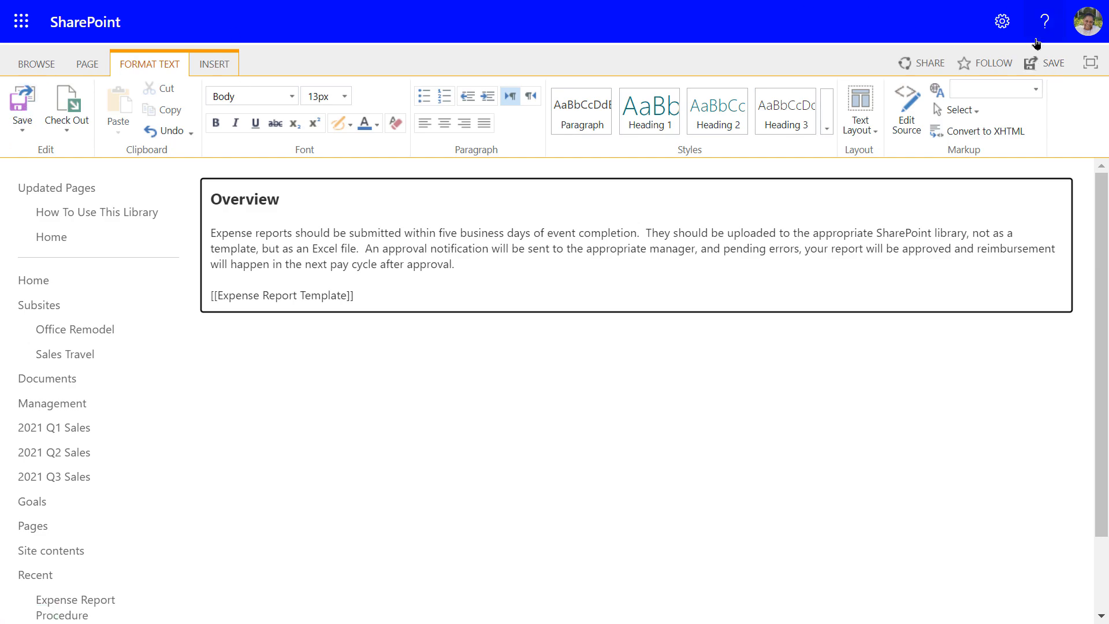
click(1048, 66)
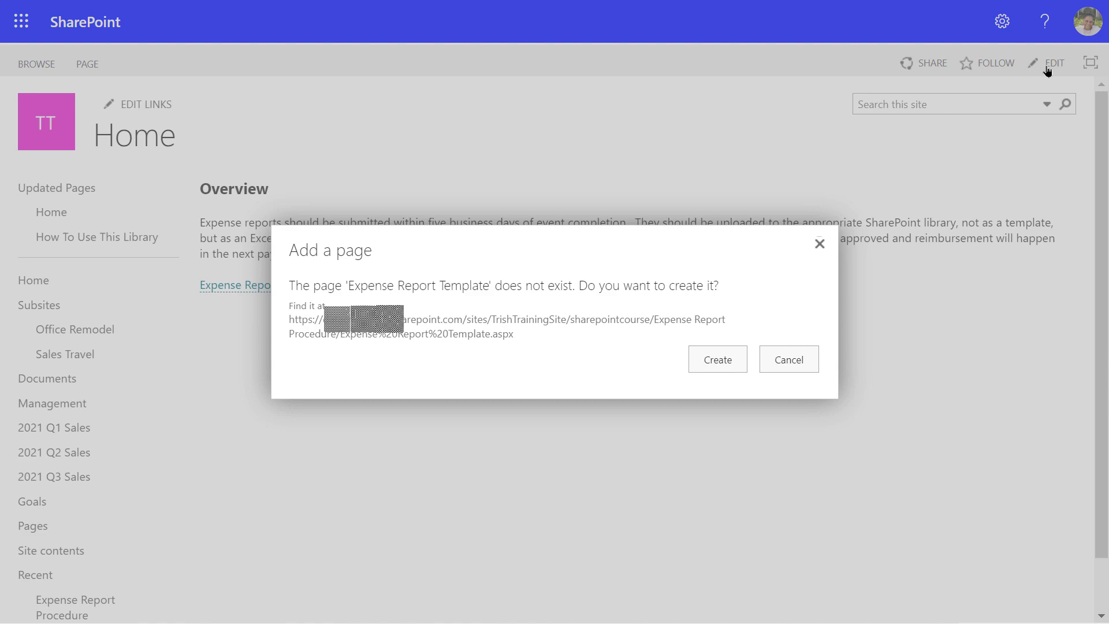
Create the missing Expense Report Template page and enter the line "This is the only template you can use for expense reports:".
click(726, 361)
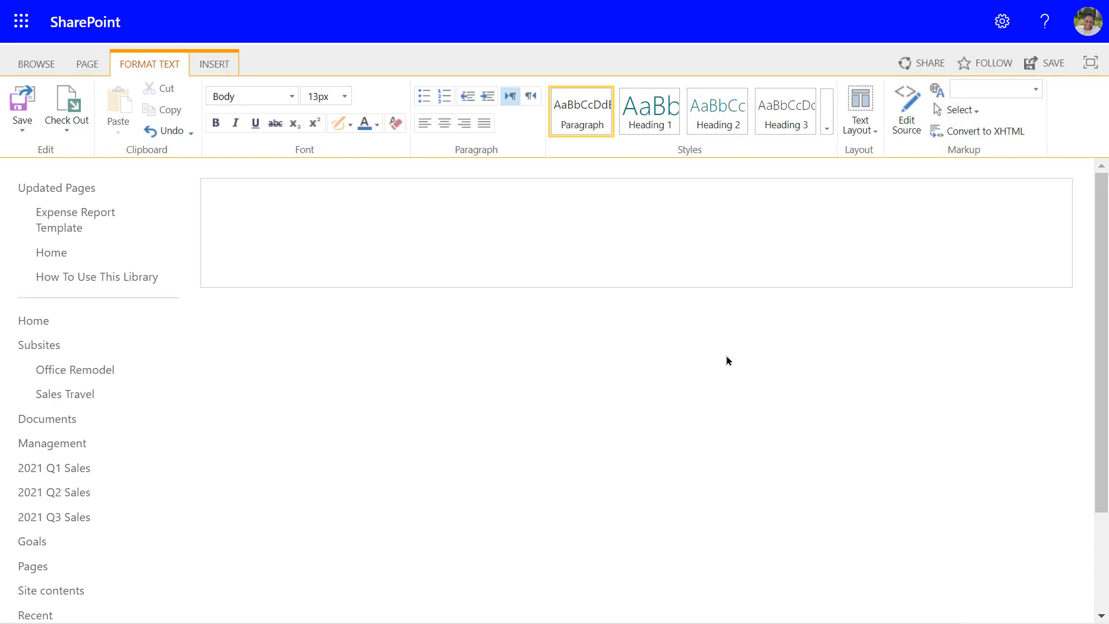
click(224, 196)
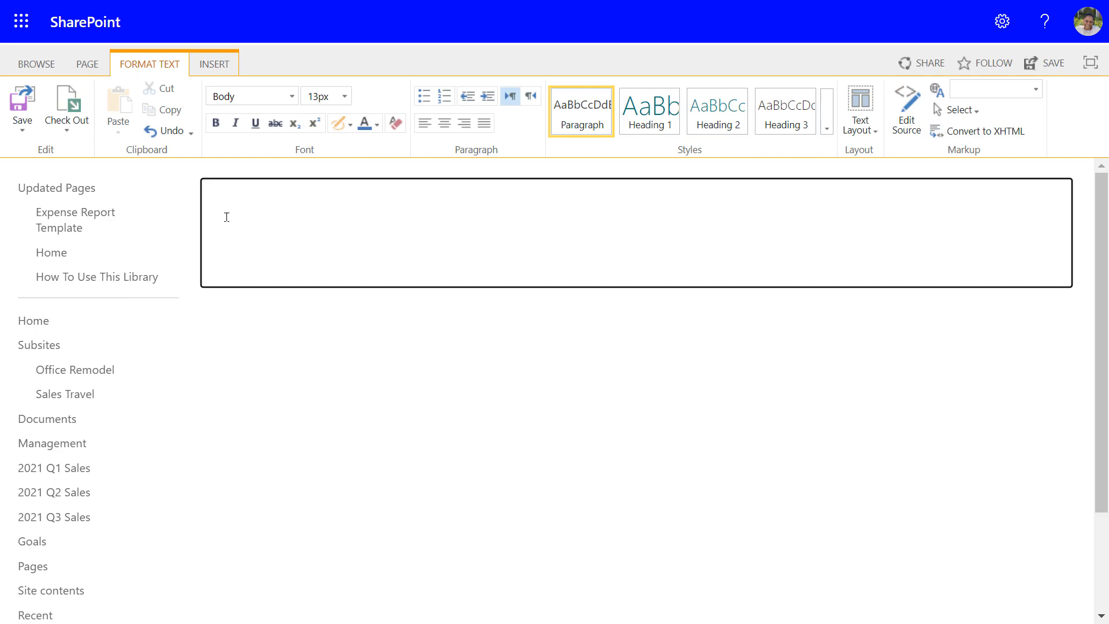
text(This is the only template)
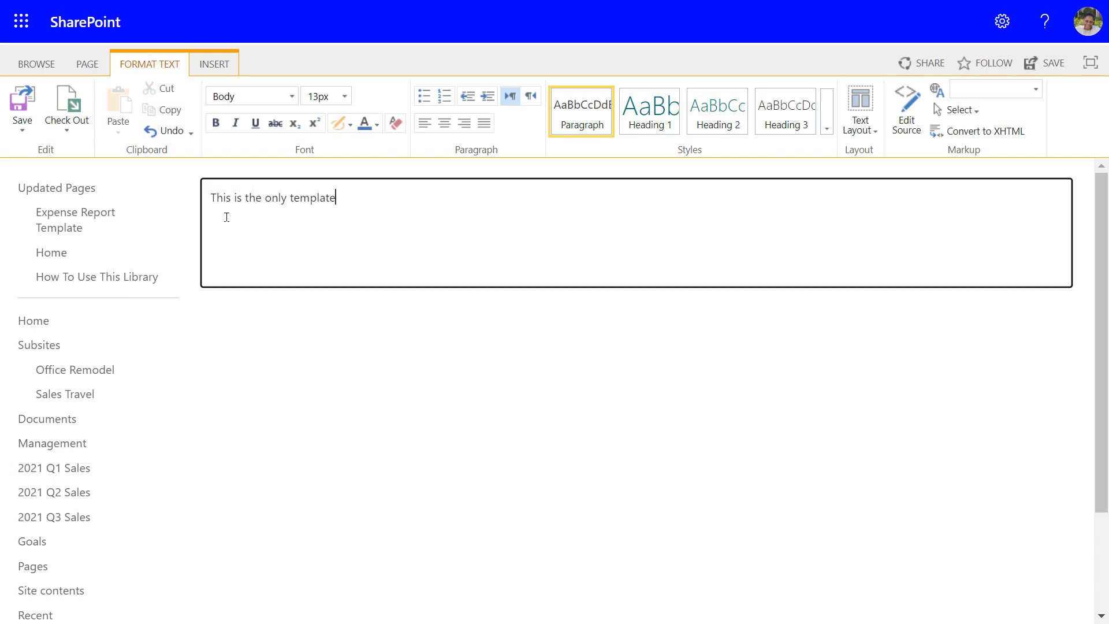
text( you can use for expense reports:)
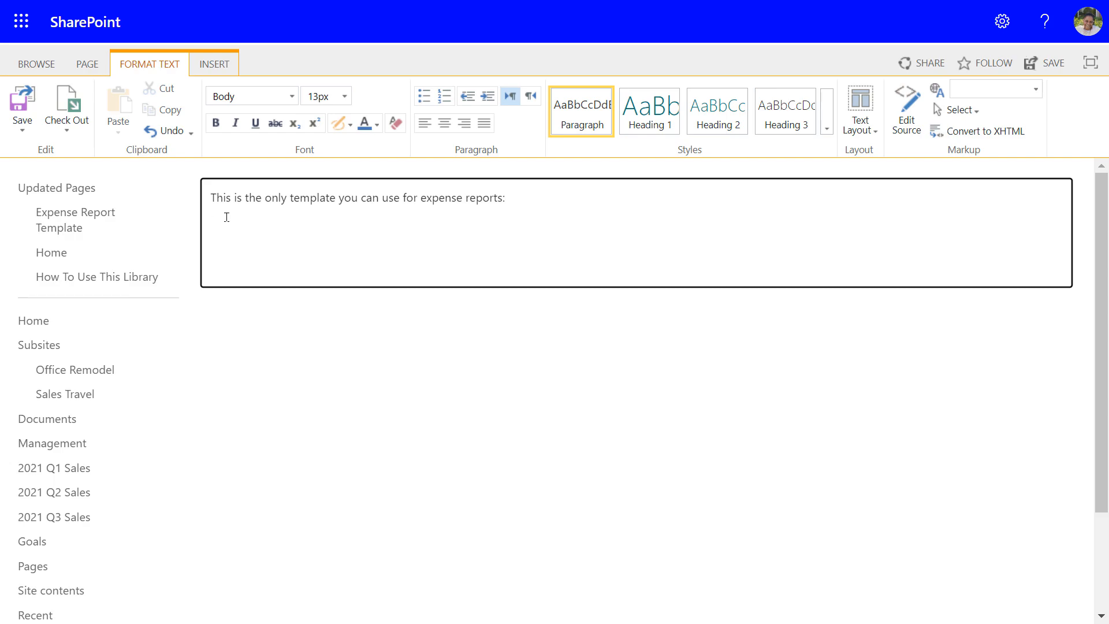
Upload Expense Report Template.xltx to the Site Assets library and insert its file link below the first line.
click(226, 218)
click(219, 66)
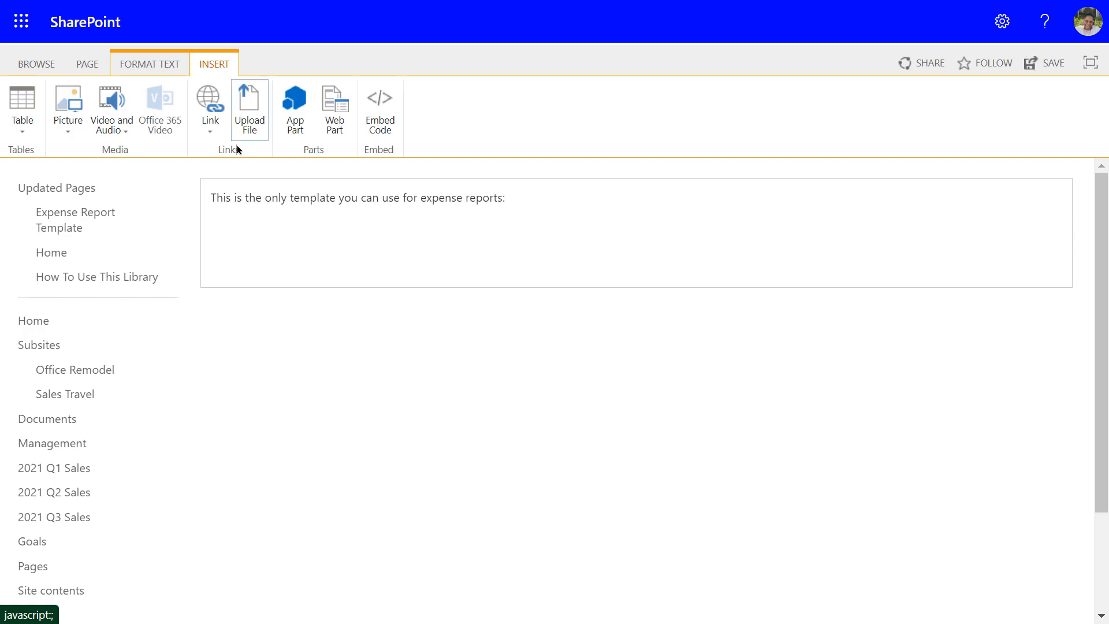
click(258, 111)
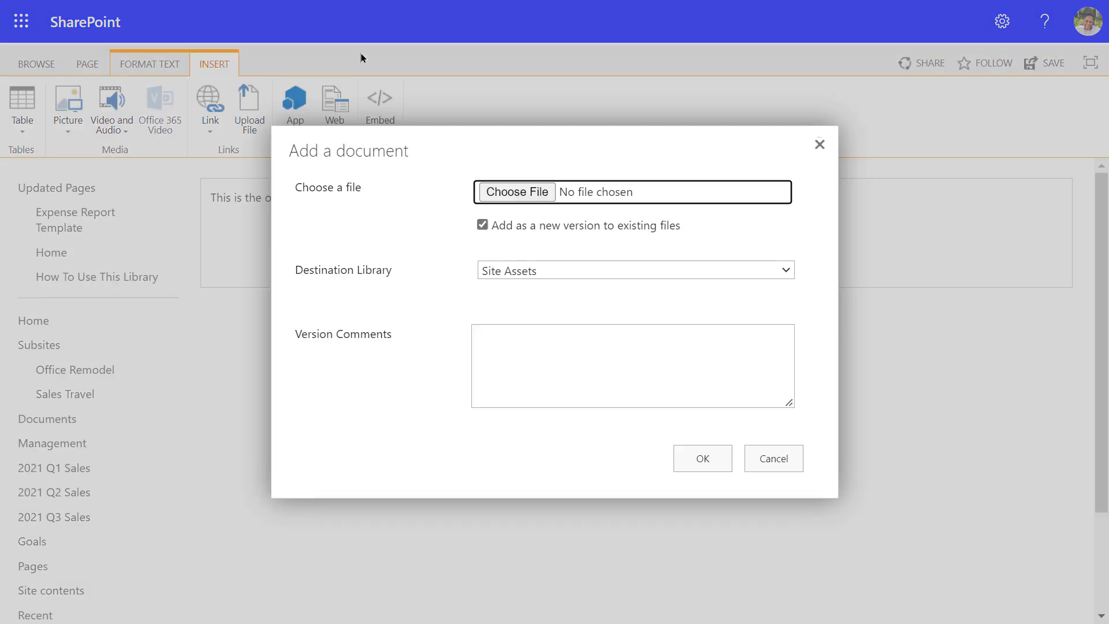
click(522, 193)
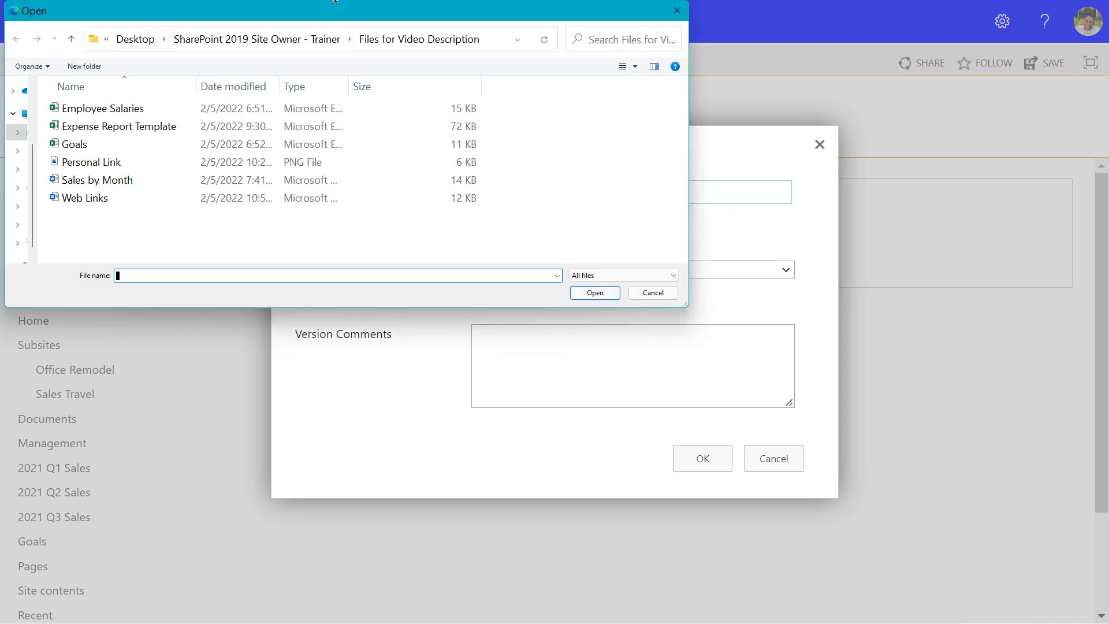
double_click(123, 126)
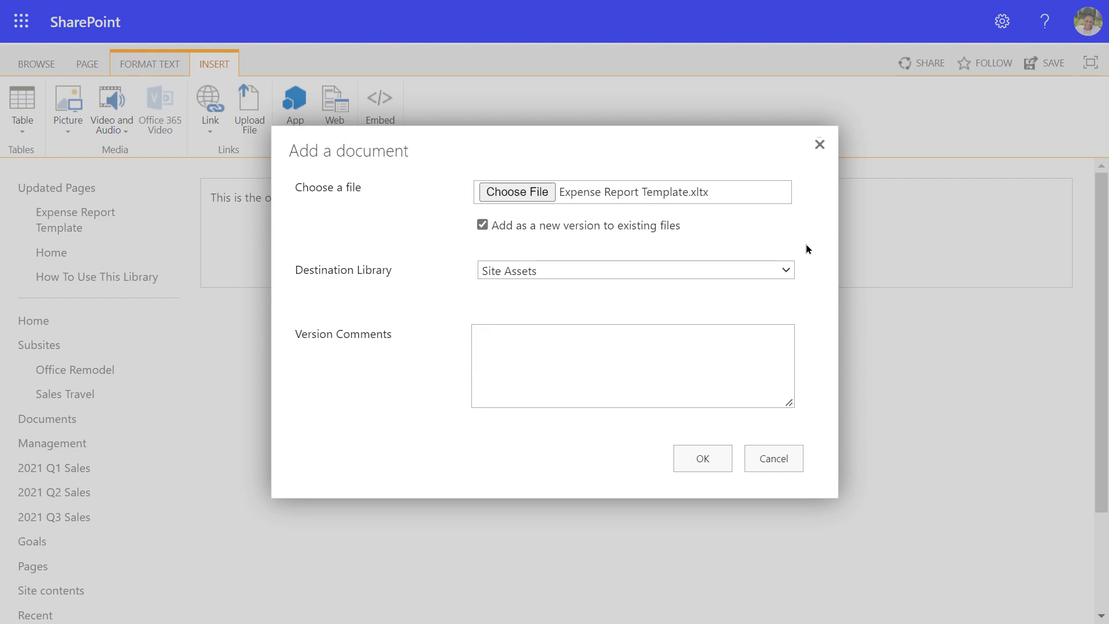
click(766, 345)
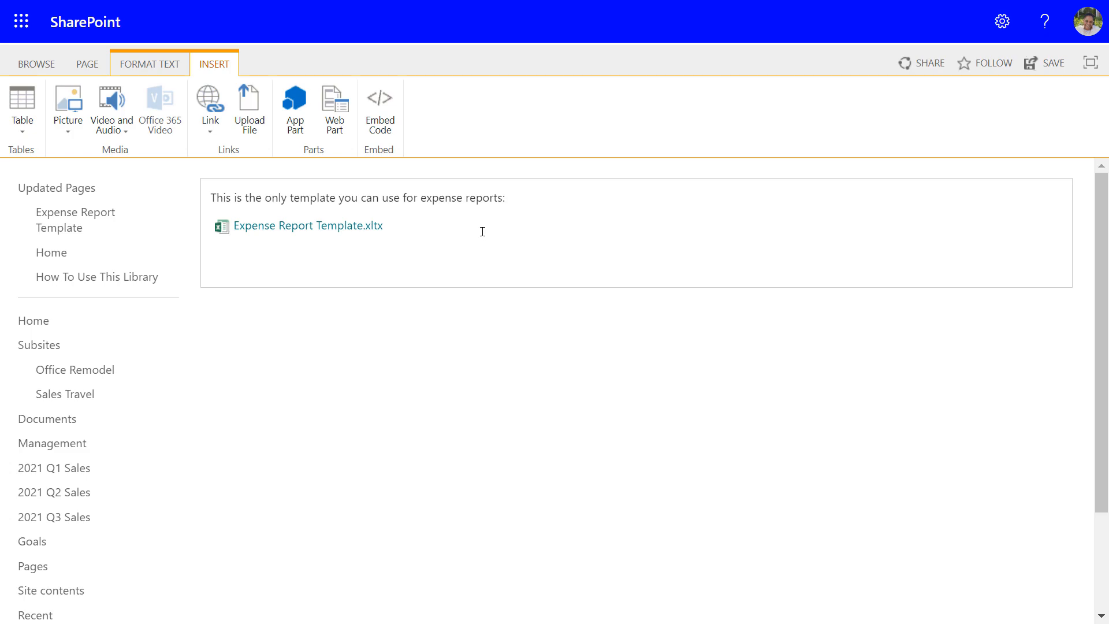
Below the file link, add "Please save this template to: your user name/Documents/Custom Office Templates on your computer.".
click(477, 227)
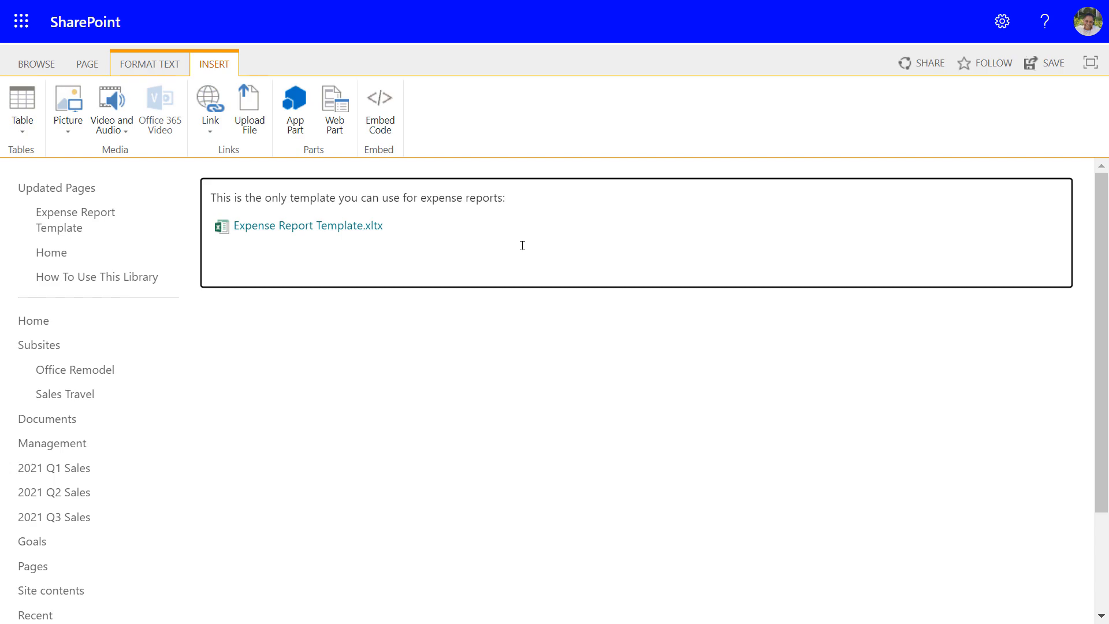
text(Please save this template)
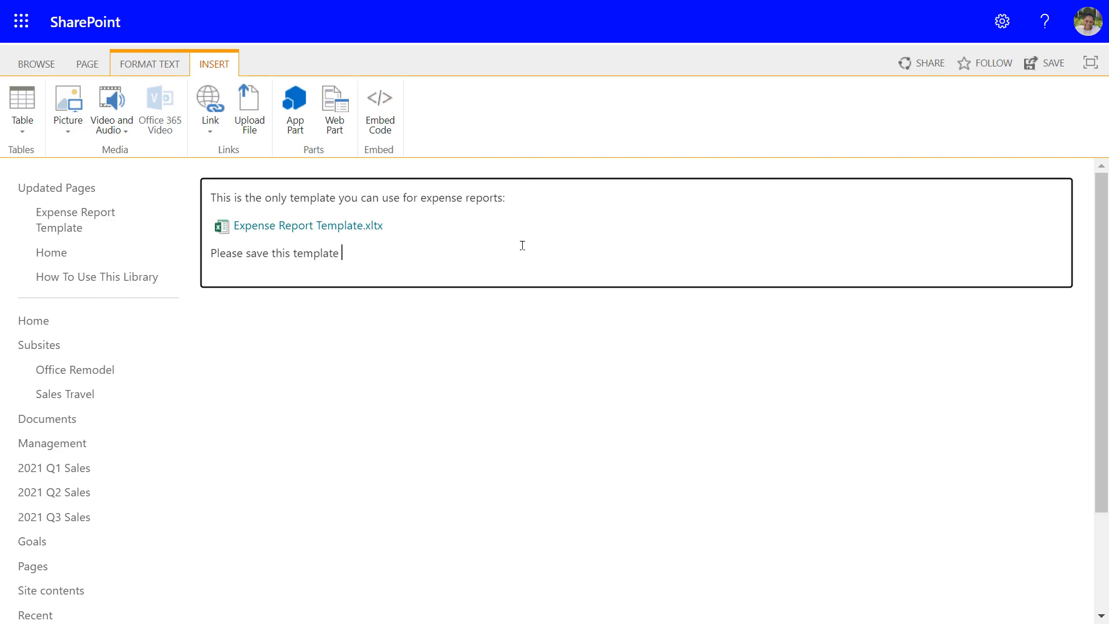
text( to :  your user name/Docum)
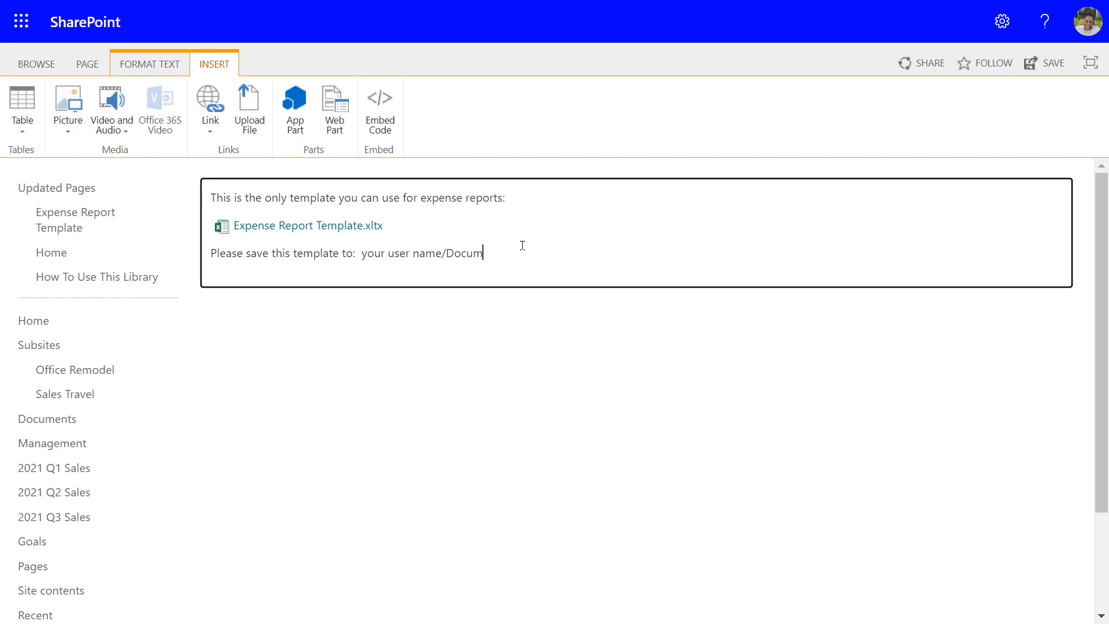
text(ents/Custom Office Te)
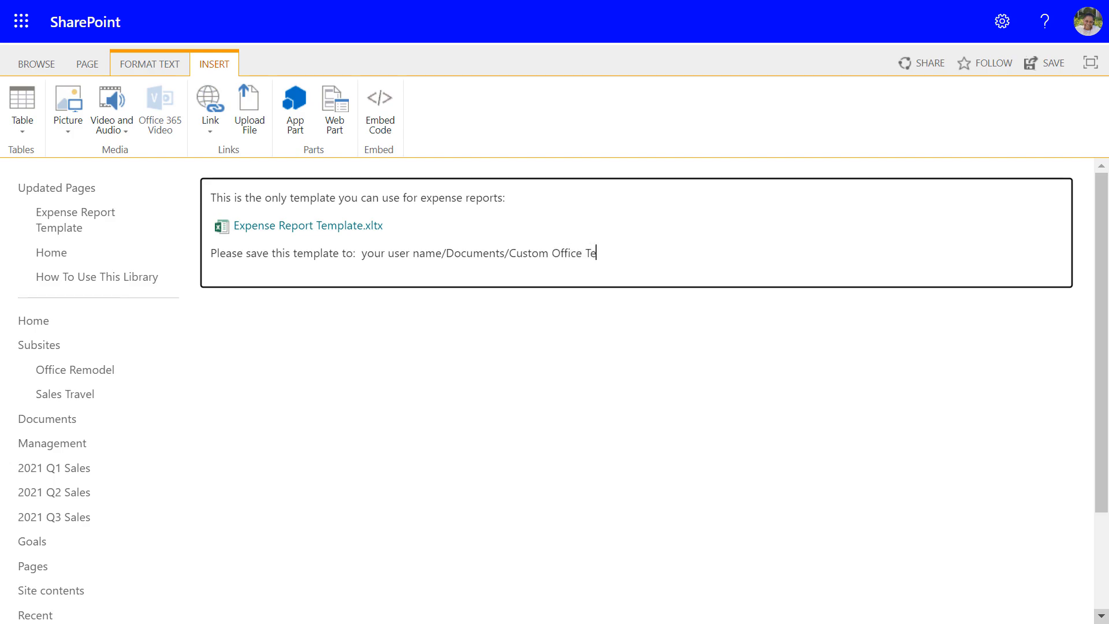
text(mplates on your computer.)
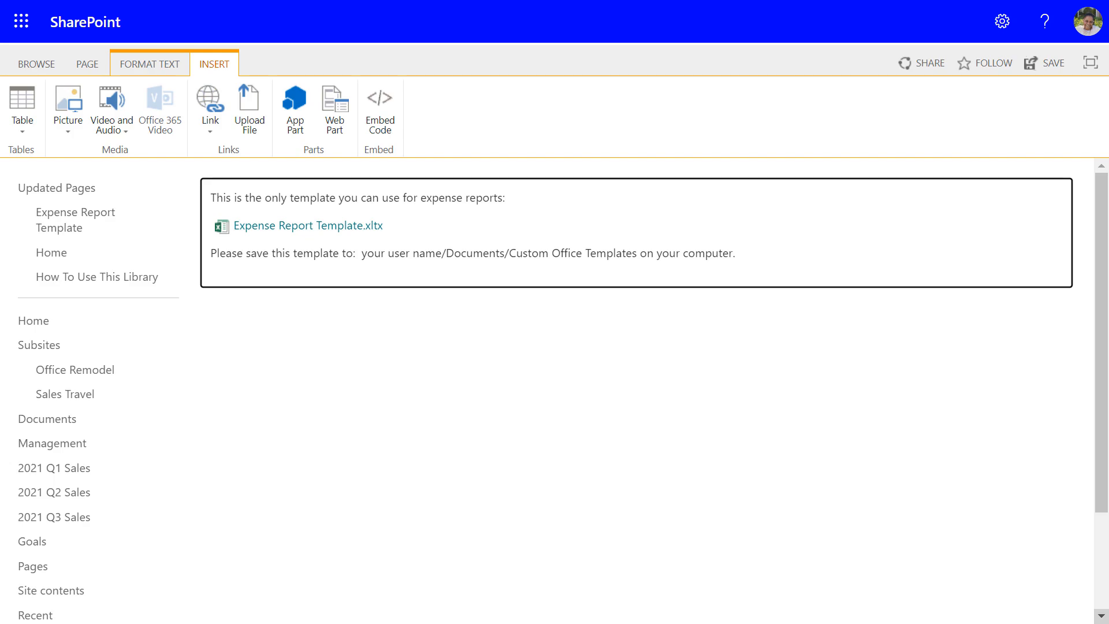
Add a new paragraph: "To access template from within Excel, choose File/New and you will see a personal link as shown below:".
key(Return)
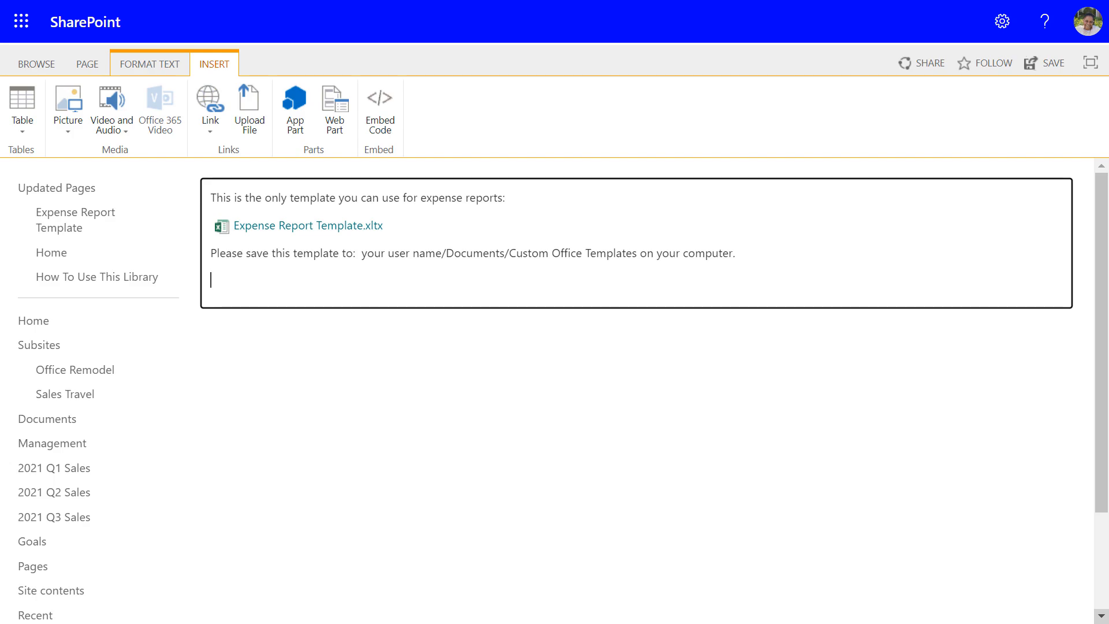
text(To access template from within a)
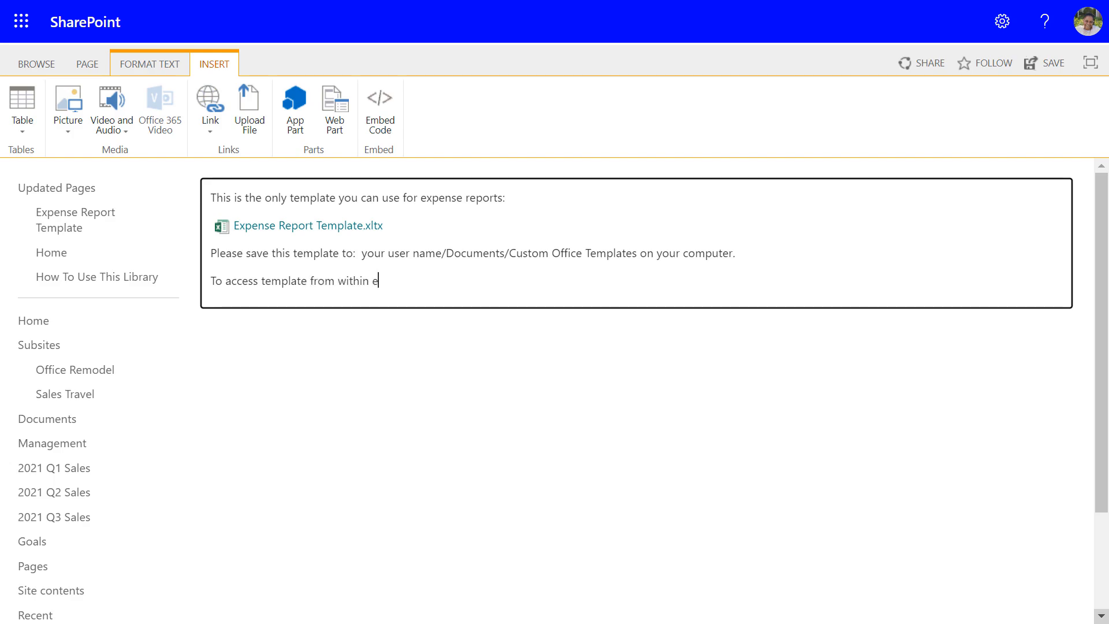
key(BackSpace)
text(Excel, choose File/New)
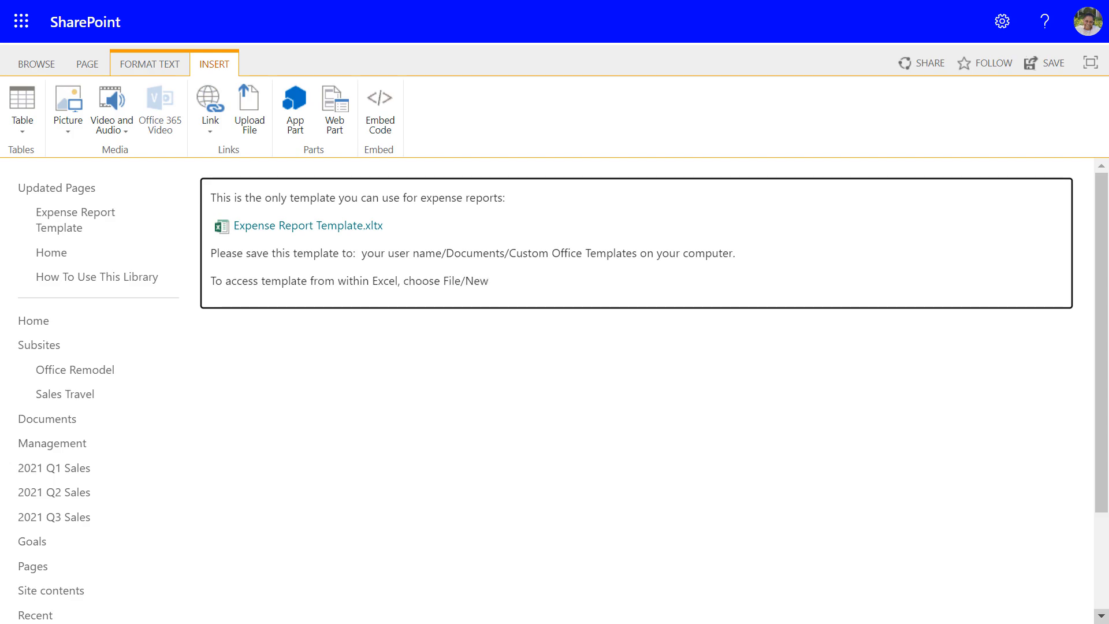
text( and you will see a person)
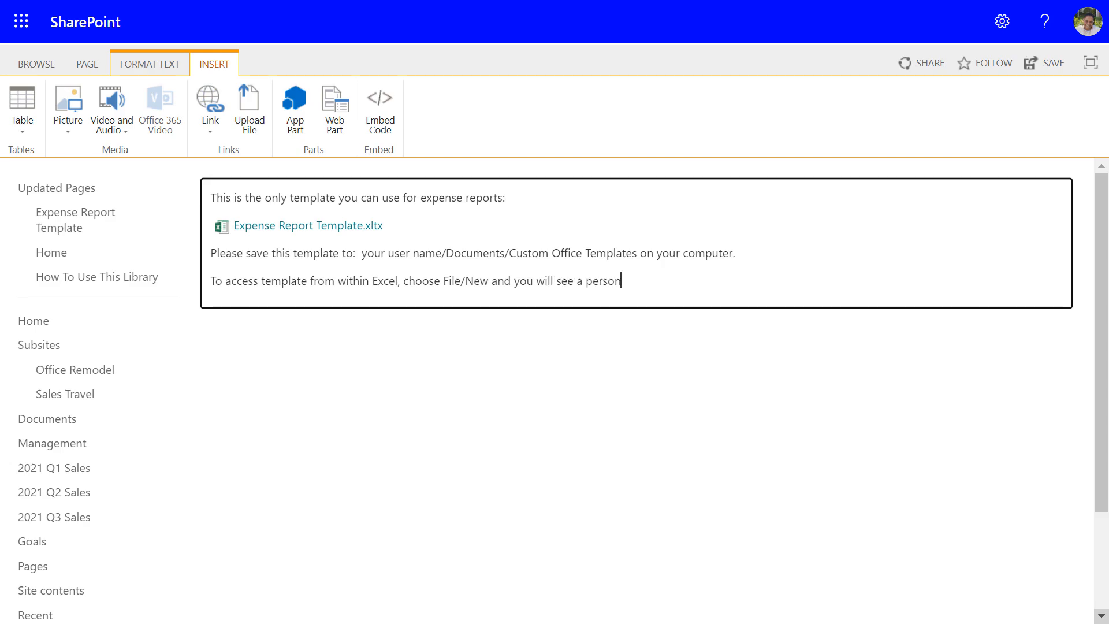
text(al link as shown below)
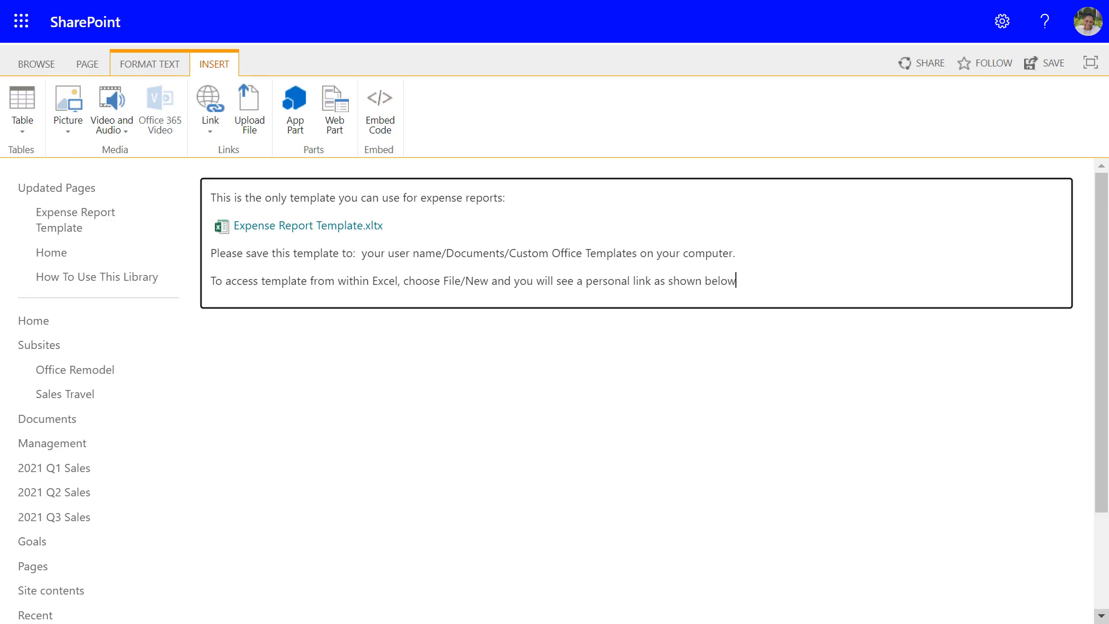
text(:)
Insert the picture Personal Link.png from the computer in a new paragraph below the Excel instructions, storing it in Site Assets.
key(Return)
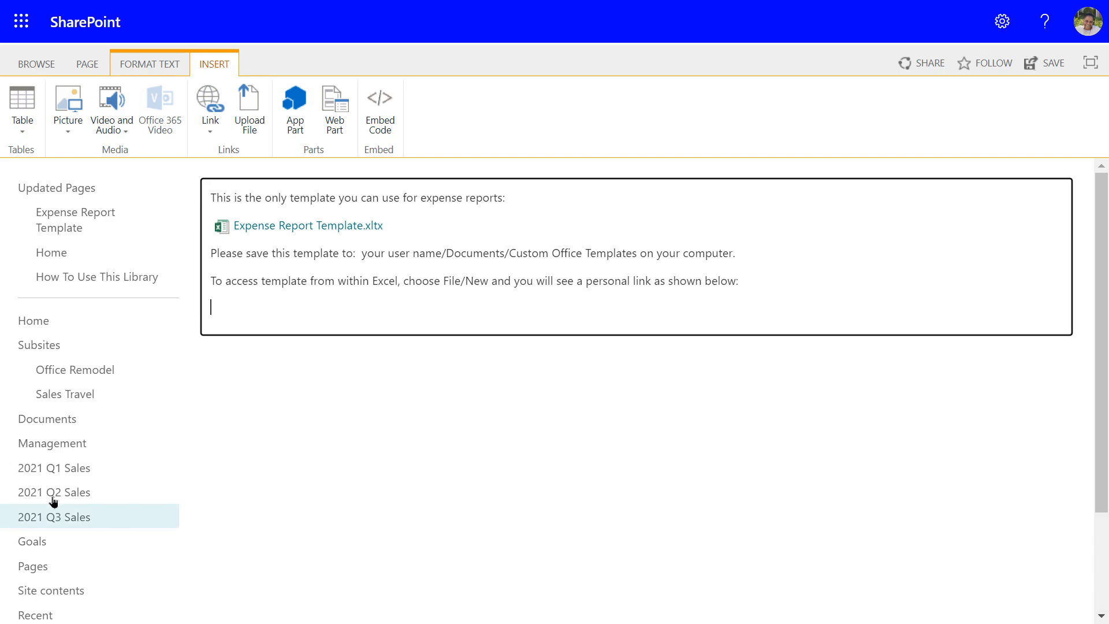
click(72, 134)
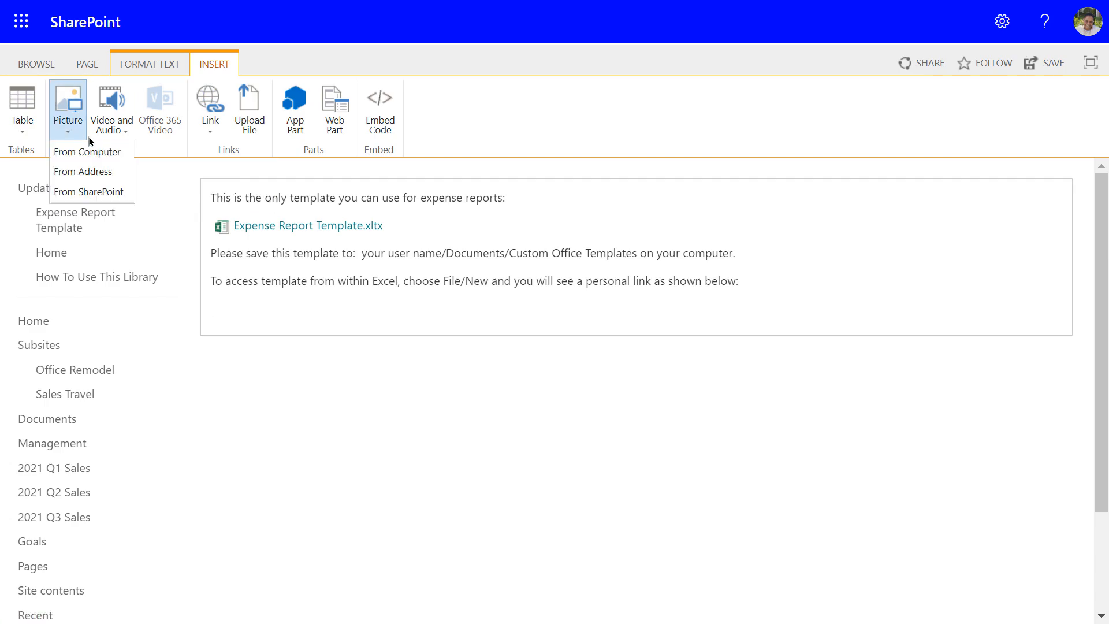
click(101, 152)
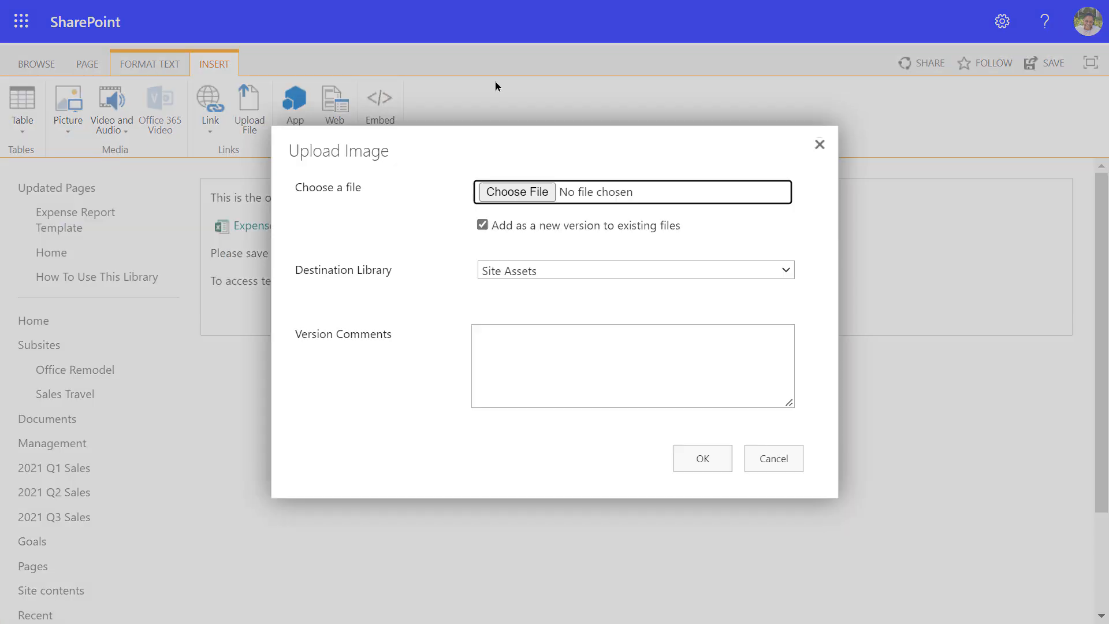
click(517, 194)
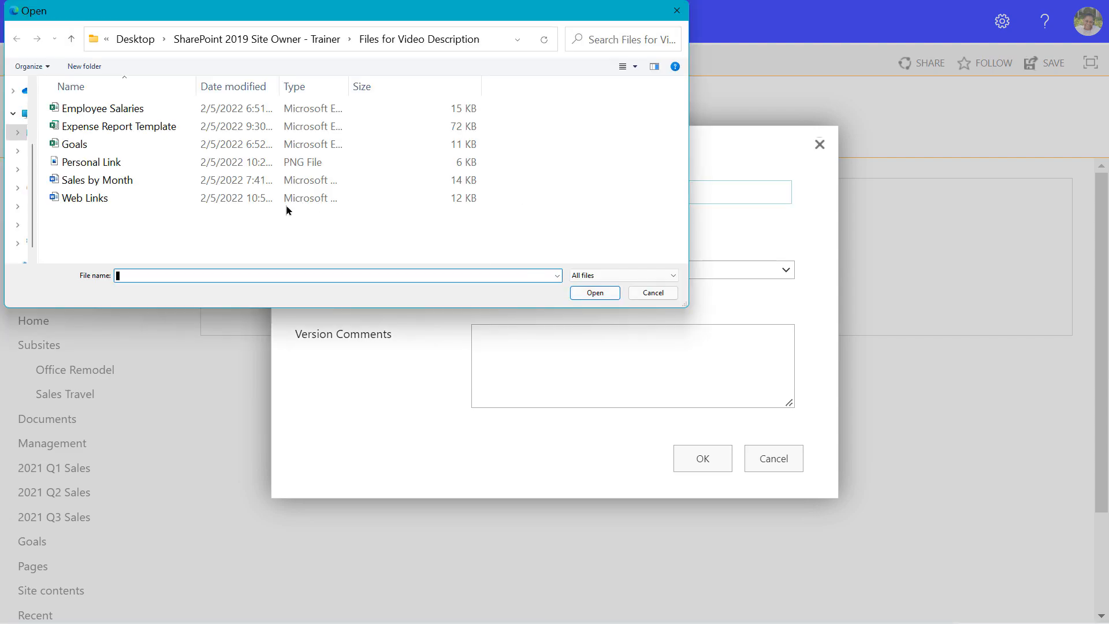
double_click(109, 162)
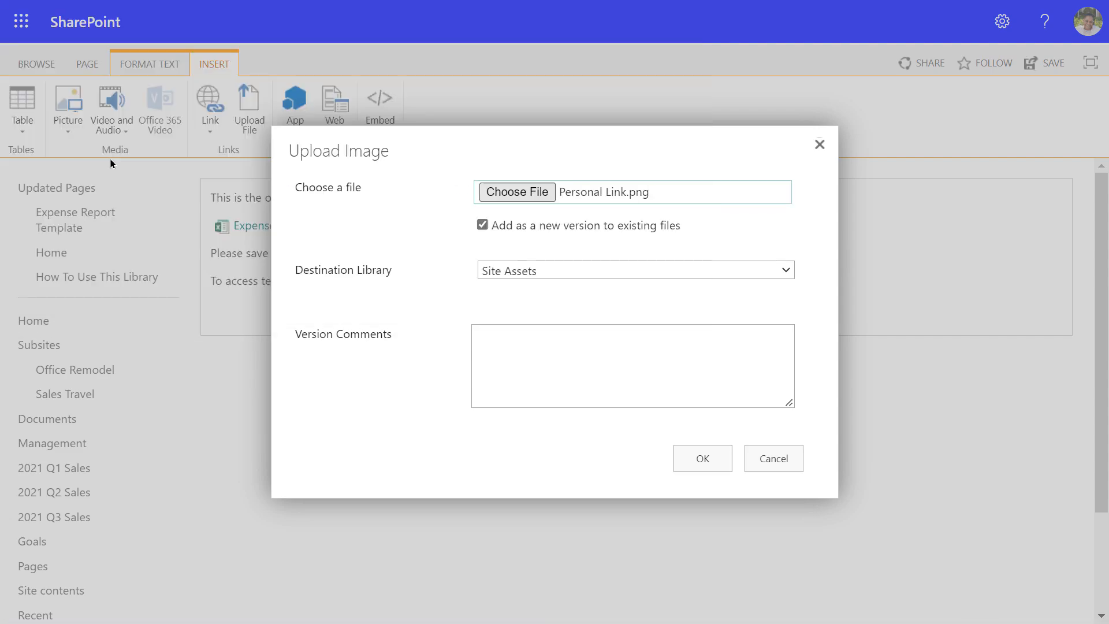
click(720, 460)
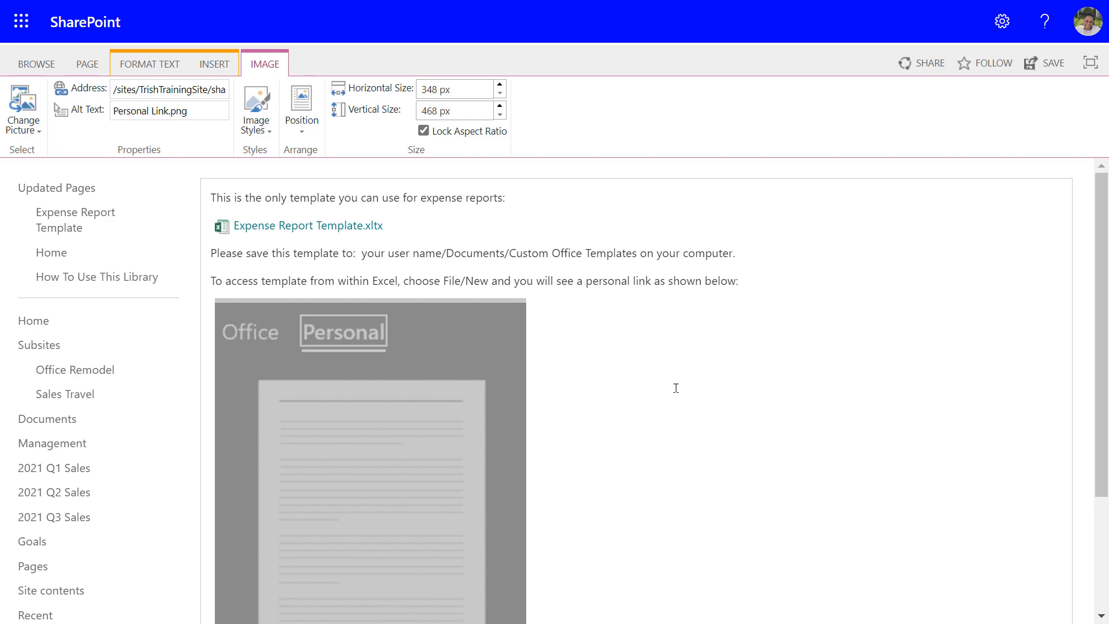
scroll(674, 353, down, 2)
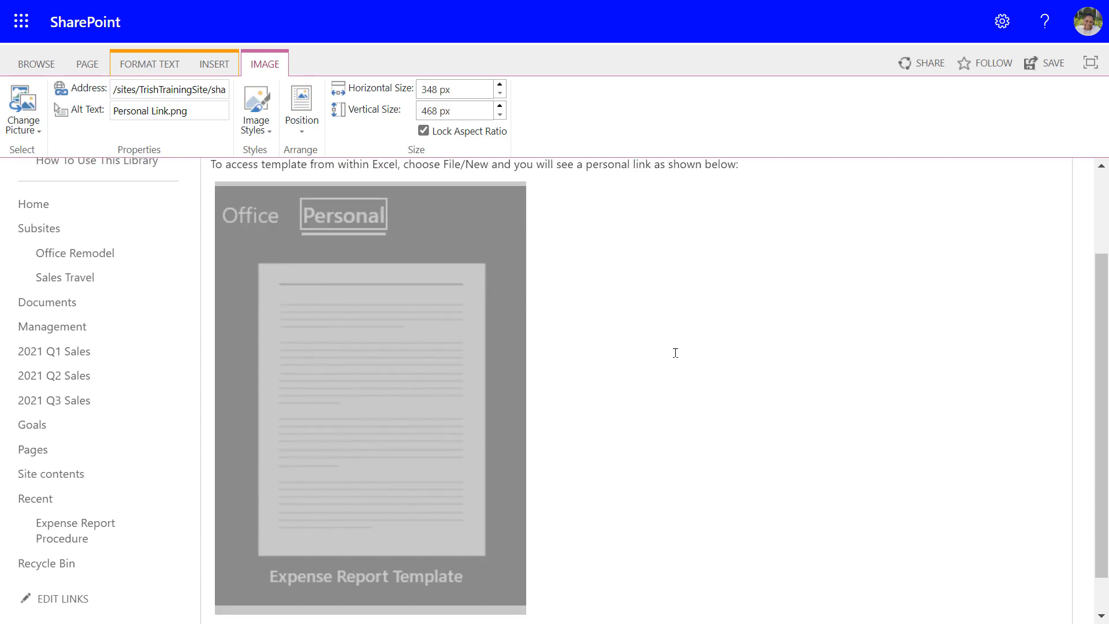
scroll(675, 352, down, 1)
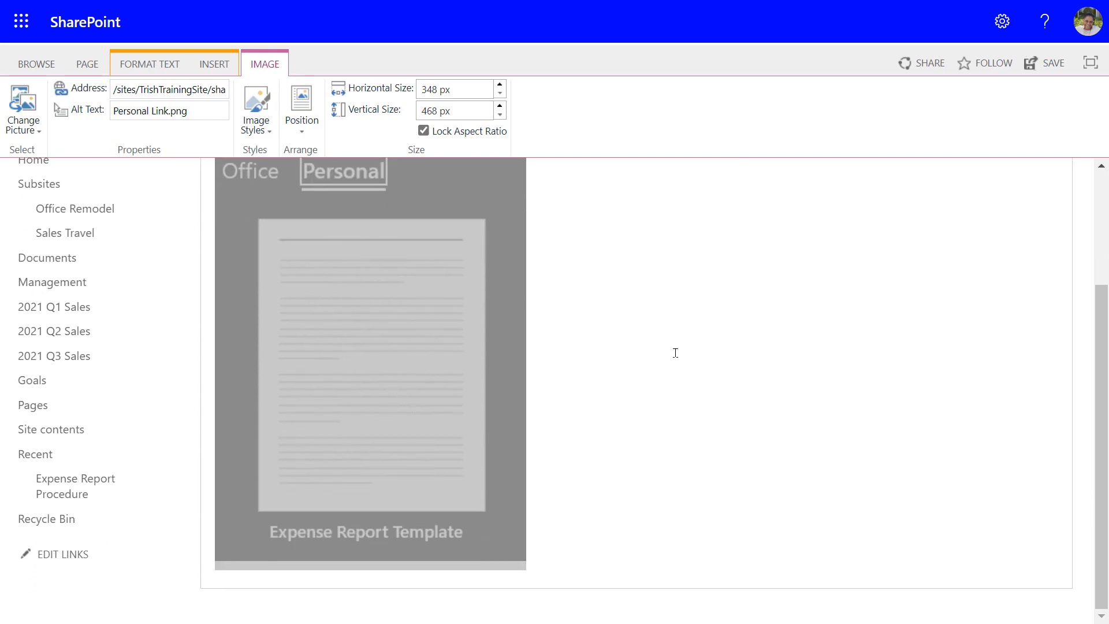
scroll(675, 353, up, 3)
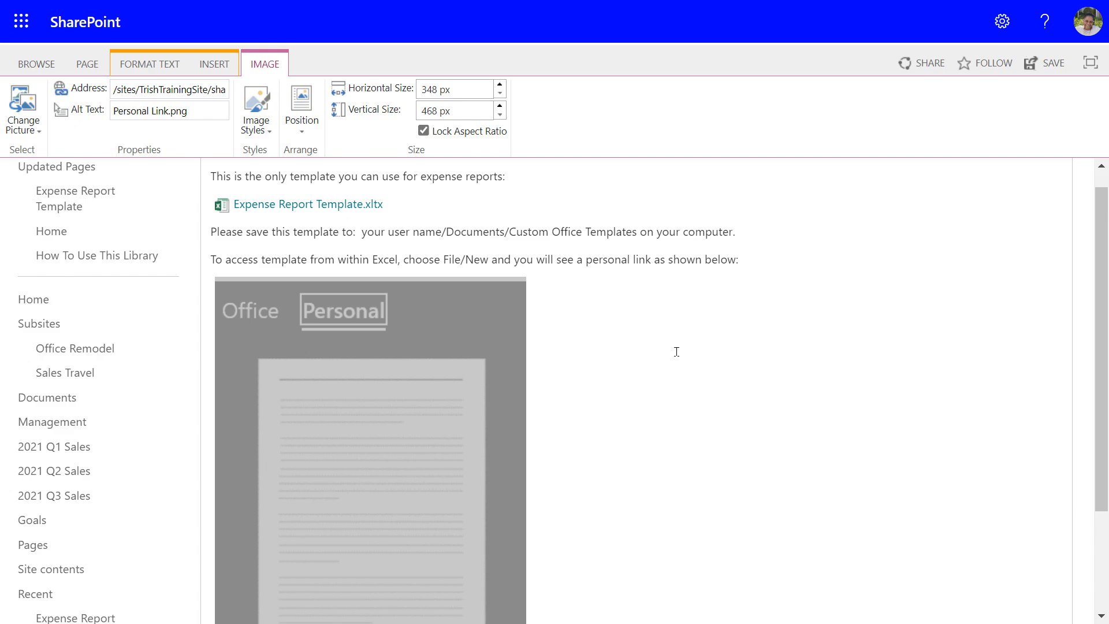
Below the picture, add a line reading "Saving Convention Example:" followed by the employee's first name and "- Expense Report - 02-12-2022".
scroll(638, 349, down, 3)
click(605, 553)
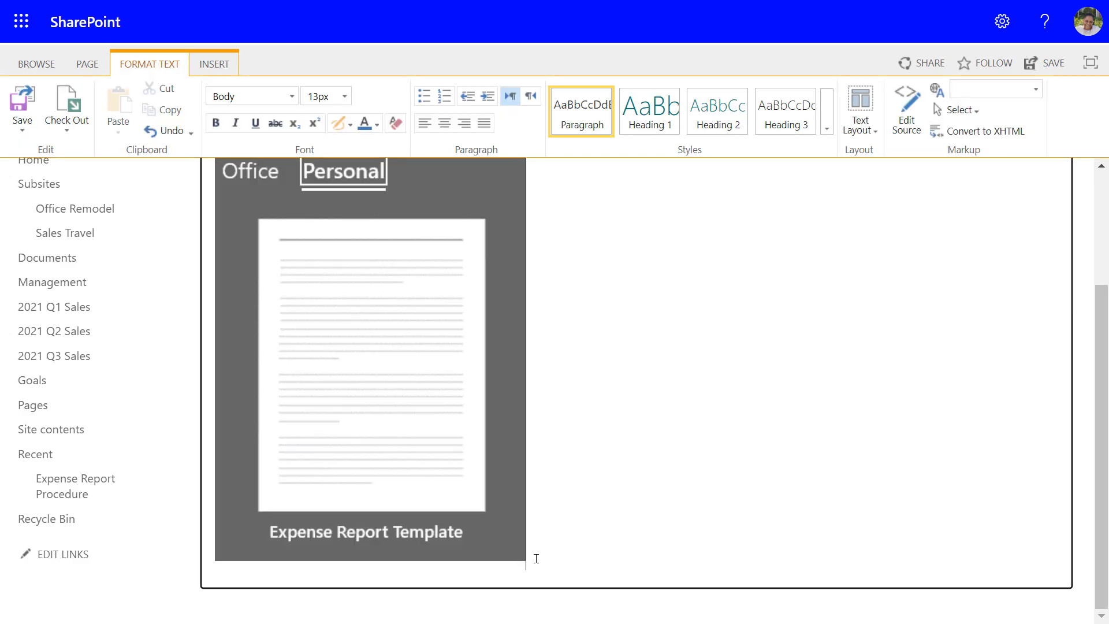
key(Return)
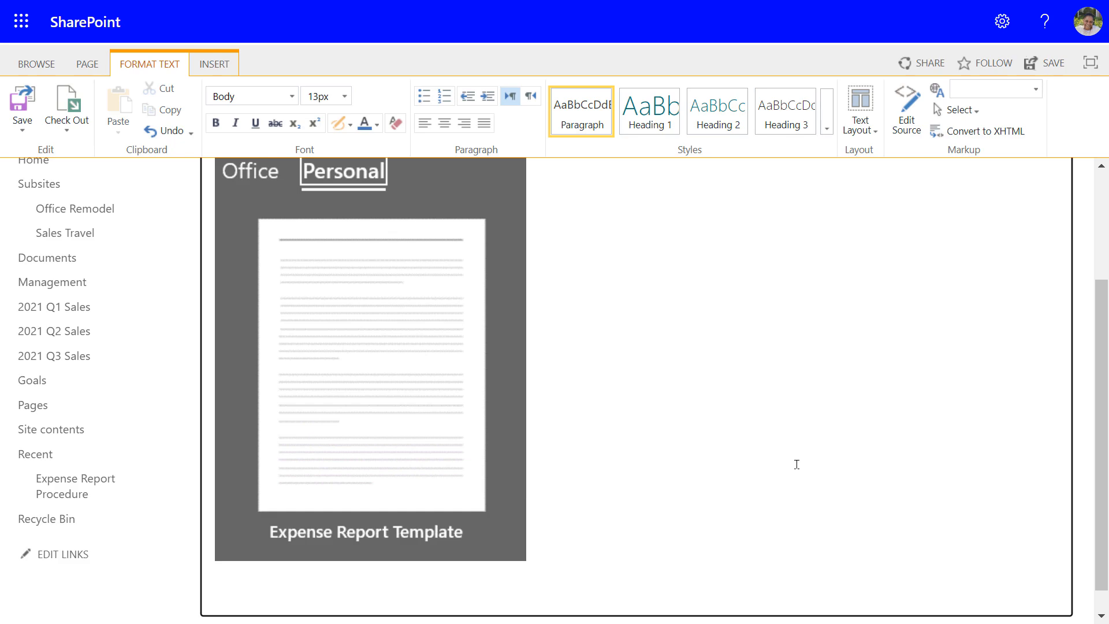
text(Saving Convention Example: )
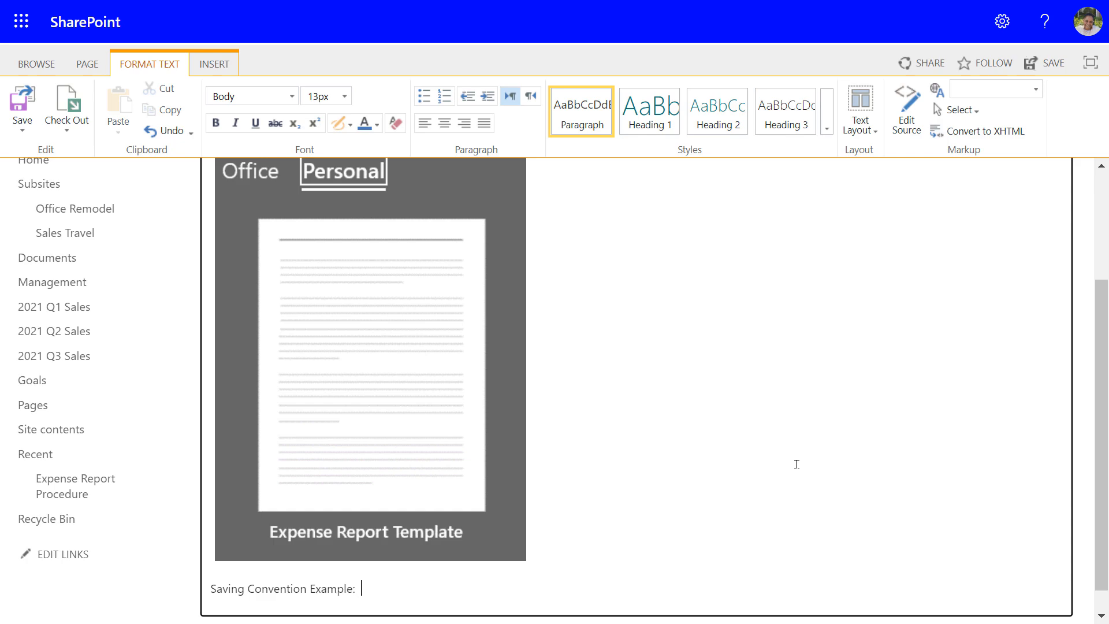
text(Trish)
text( - )
text(Expense Re)
text(port Templa)
text(te)
key(BackSpace)
key(BackSpace)
key(BackSpace)
key(BackSpace)
key(BackSpace)
key(BackSpace)
key(BackSpace)
key(BackSpace)
text(- 02)
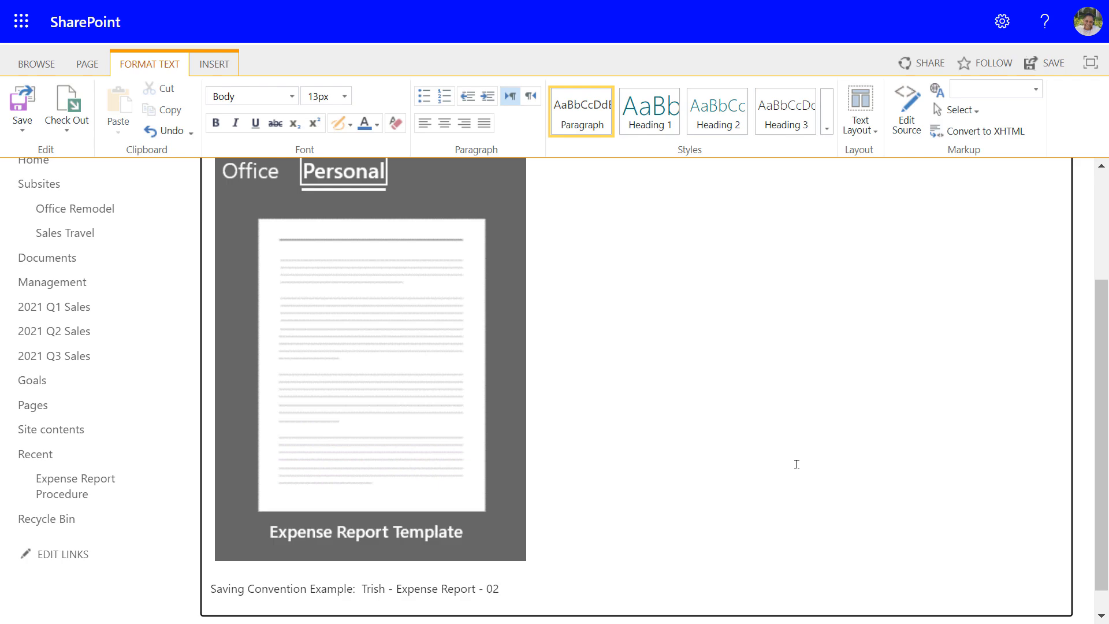
text(-12-2022)
Add the wiki link [[Home]] in a new paragraph below the saving convention example and save the page.
key(Return)
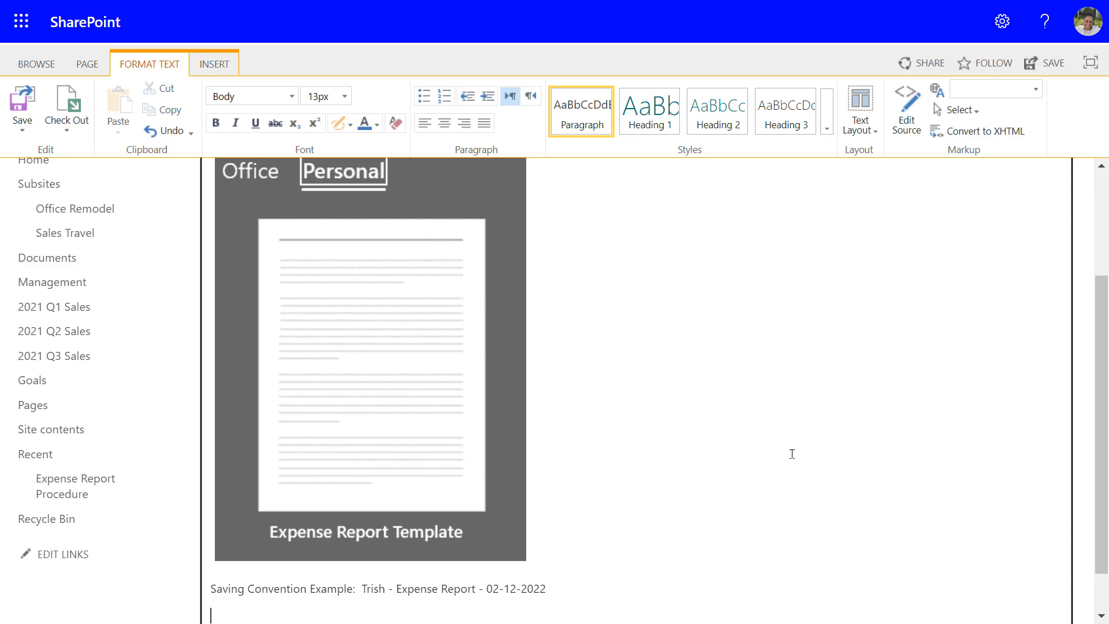
scroll(606, 421, down, 2)
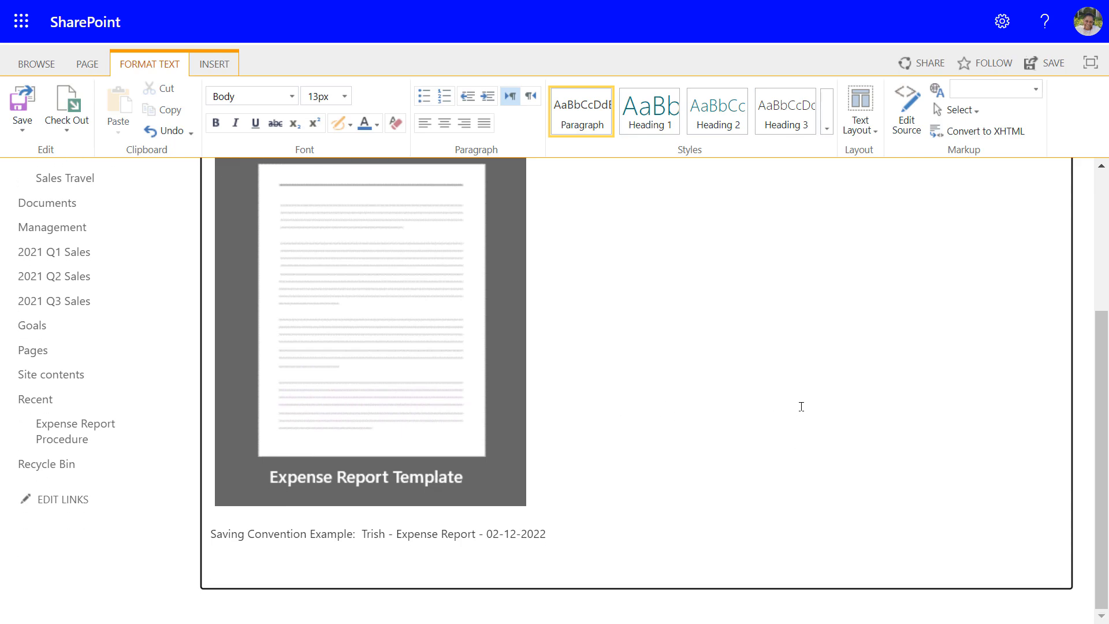
text([[)
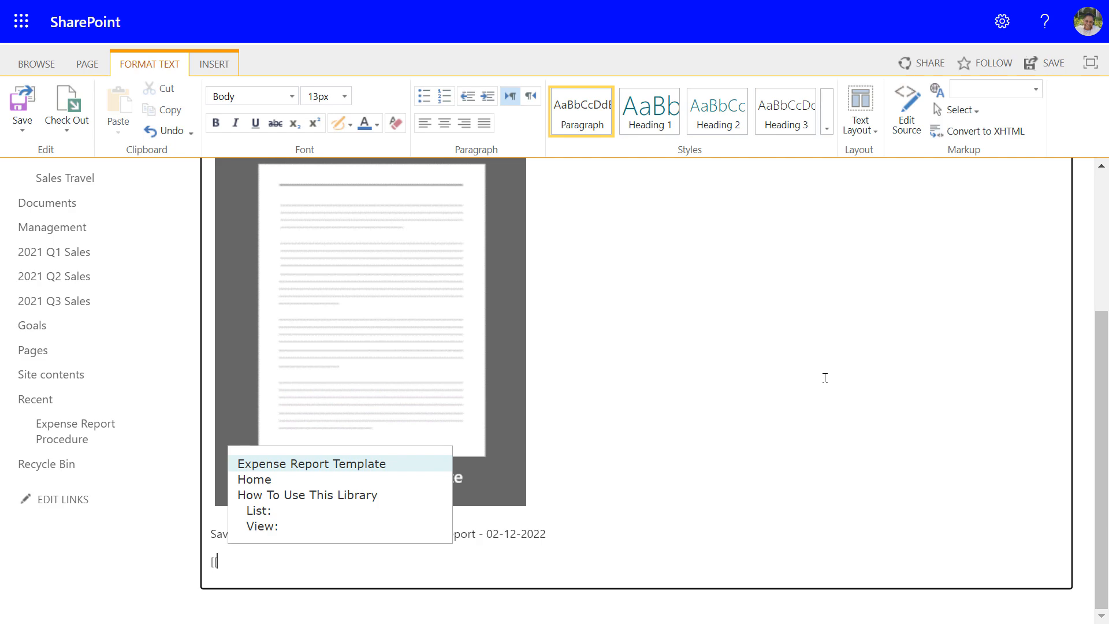
click(261, 481)
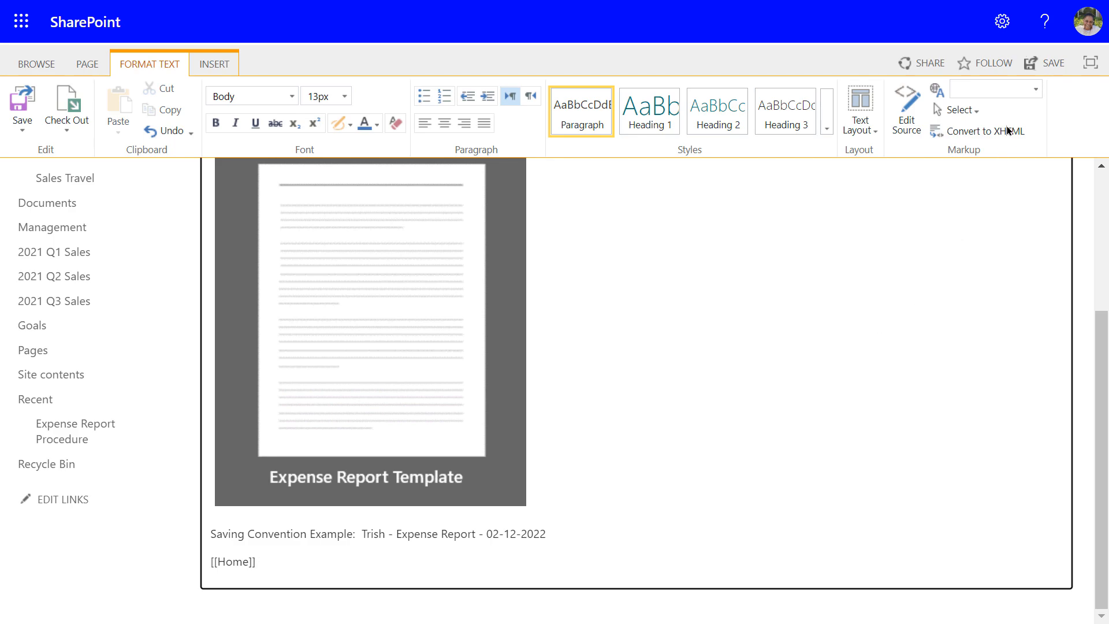
click(1031, 65)
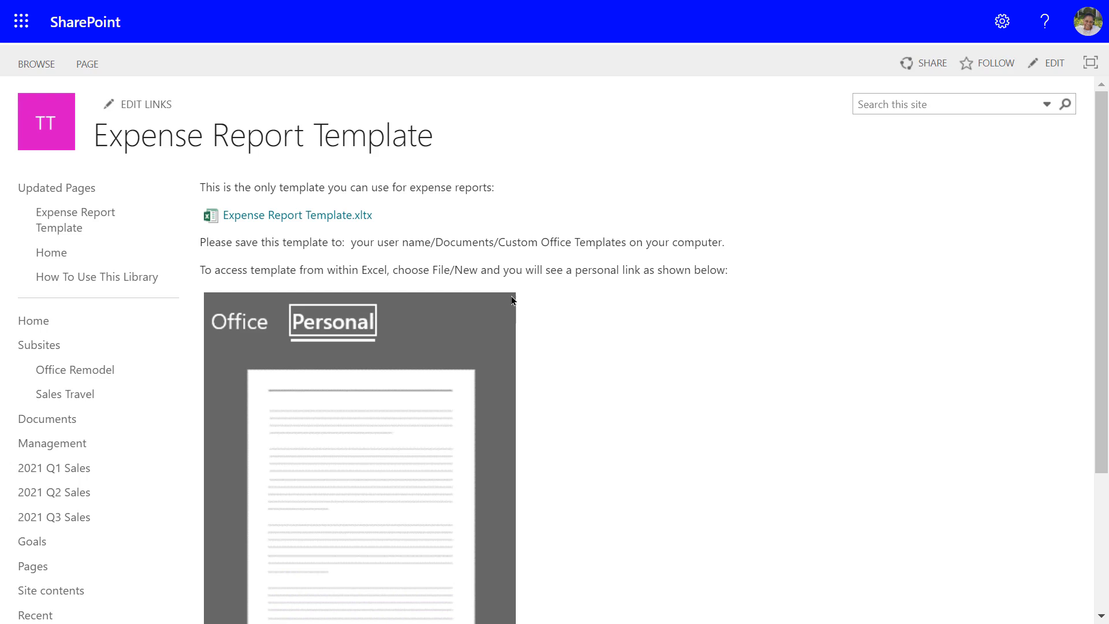
Test the new Home link at the end of the saved page, and return to the site's main home page.
scroll(586, 318, down, 3)
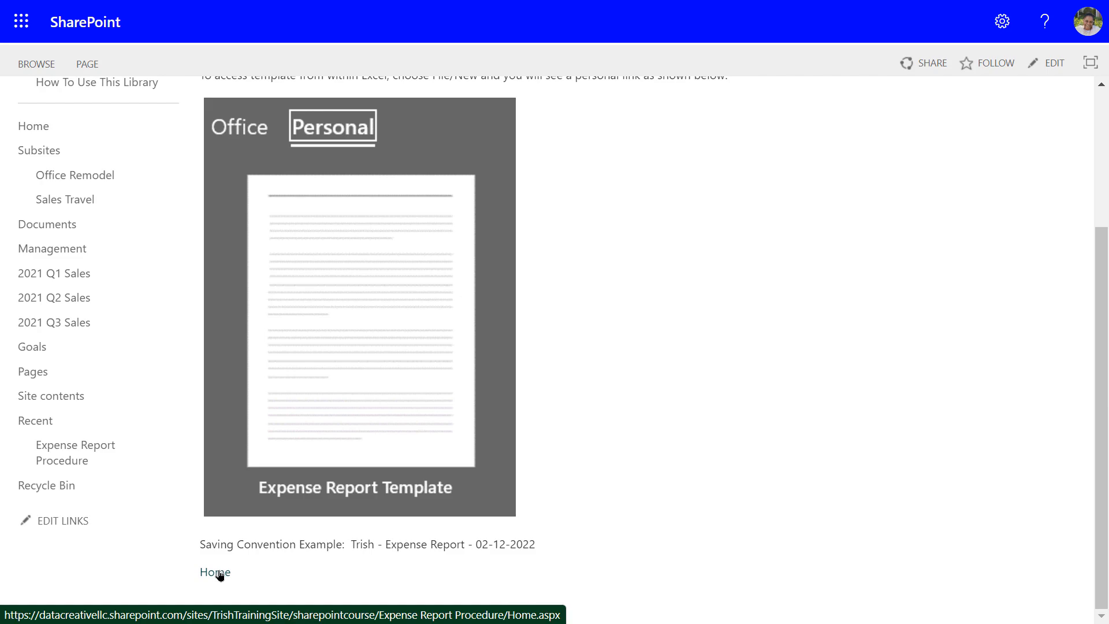
click(219, 573)
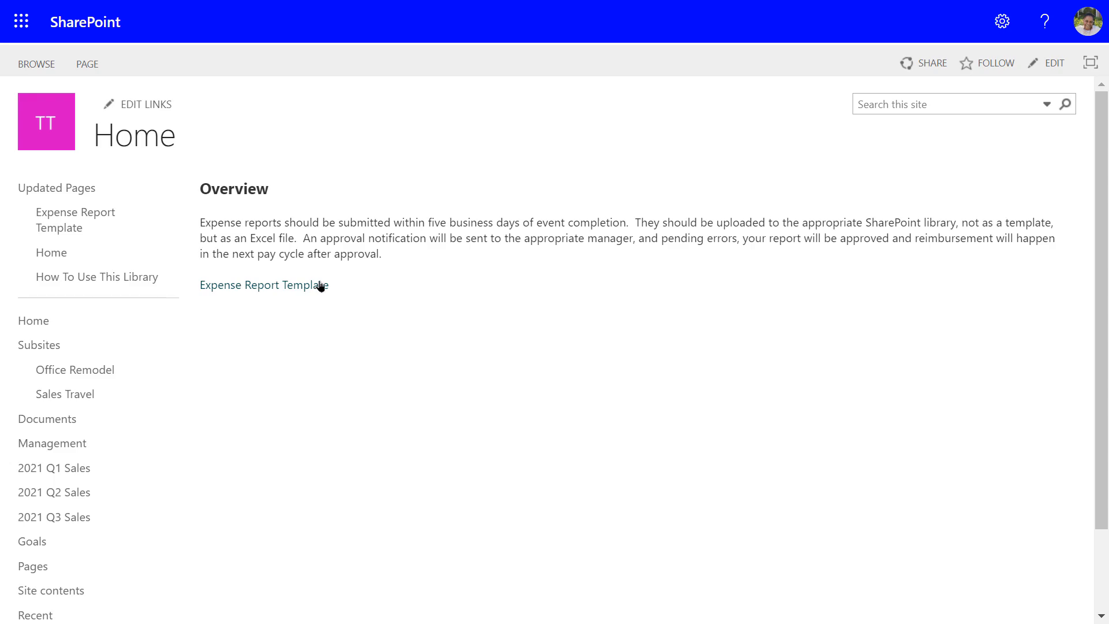
click(25, 325)
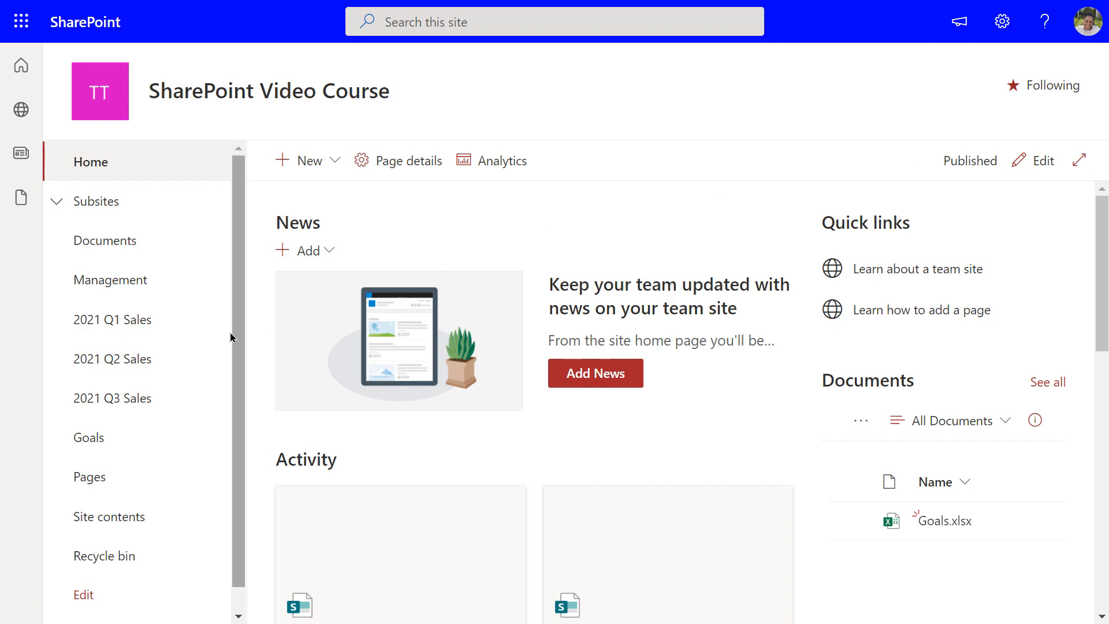
In the Expense Report Procedure library's navigation settings, set it to display on the Quick Launch and save.
click(104, 523)
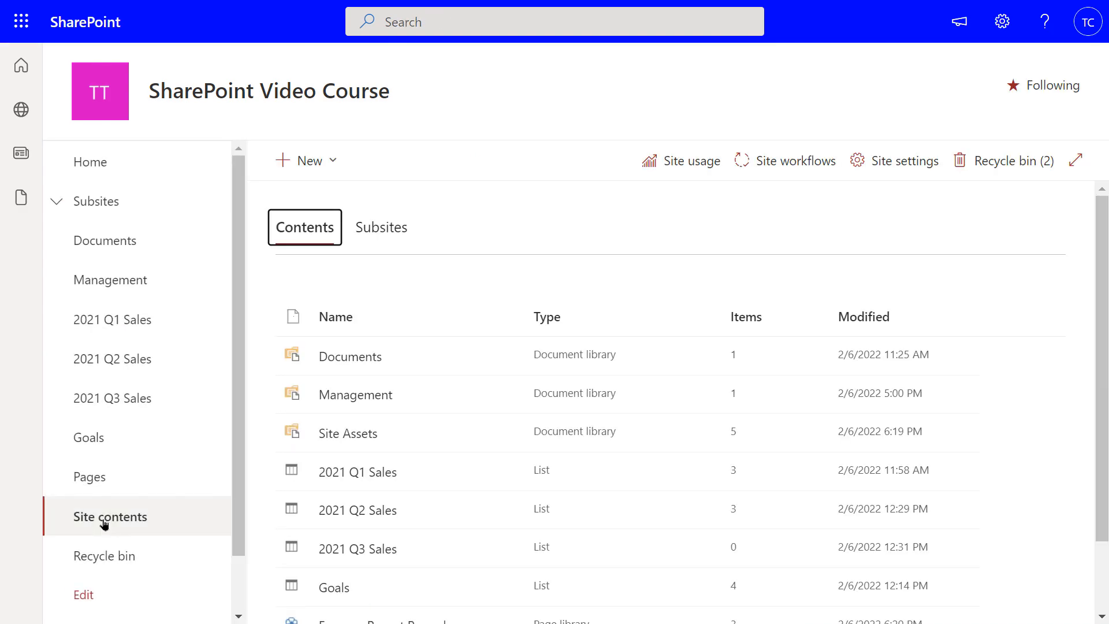
scroll(492, 411, down, 2)
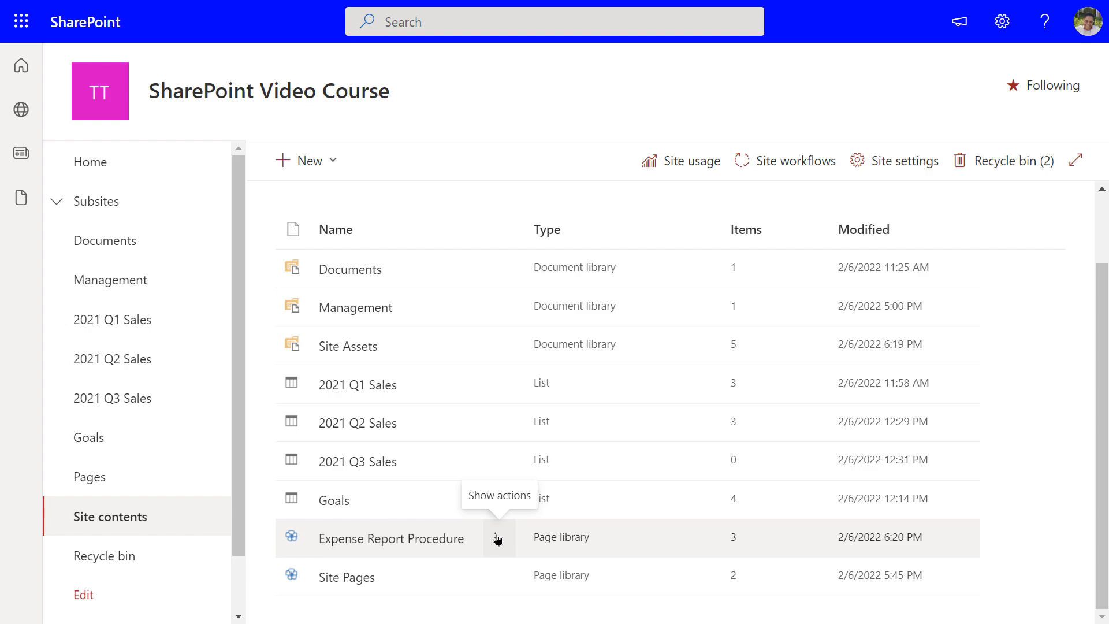
click(497, 538)
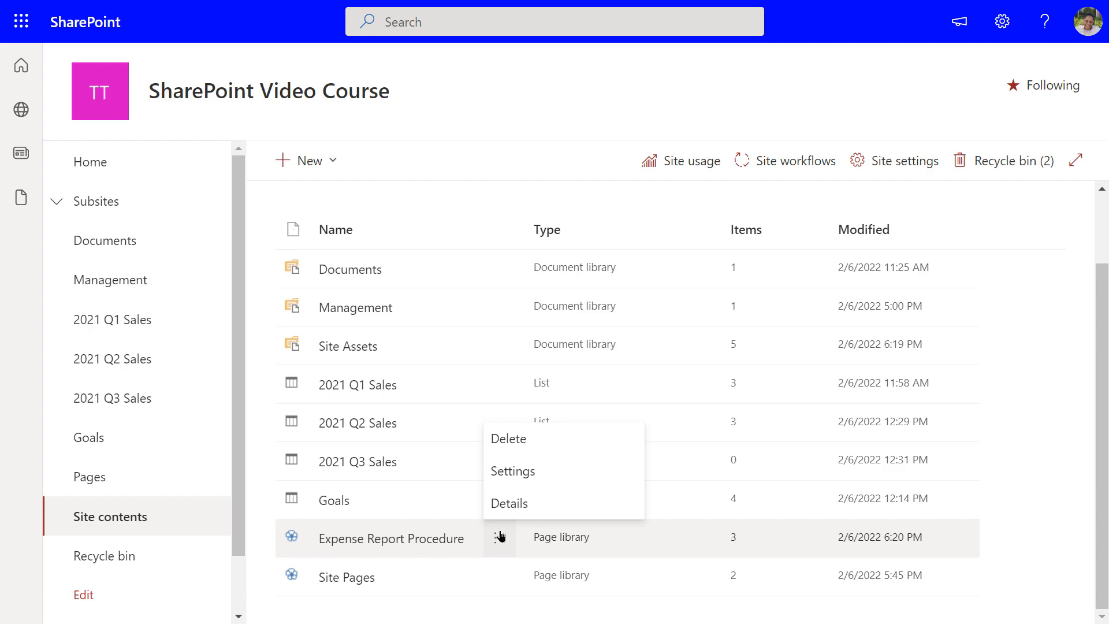
click(512, 471)
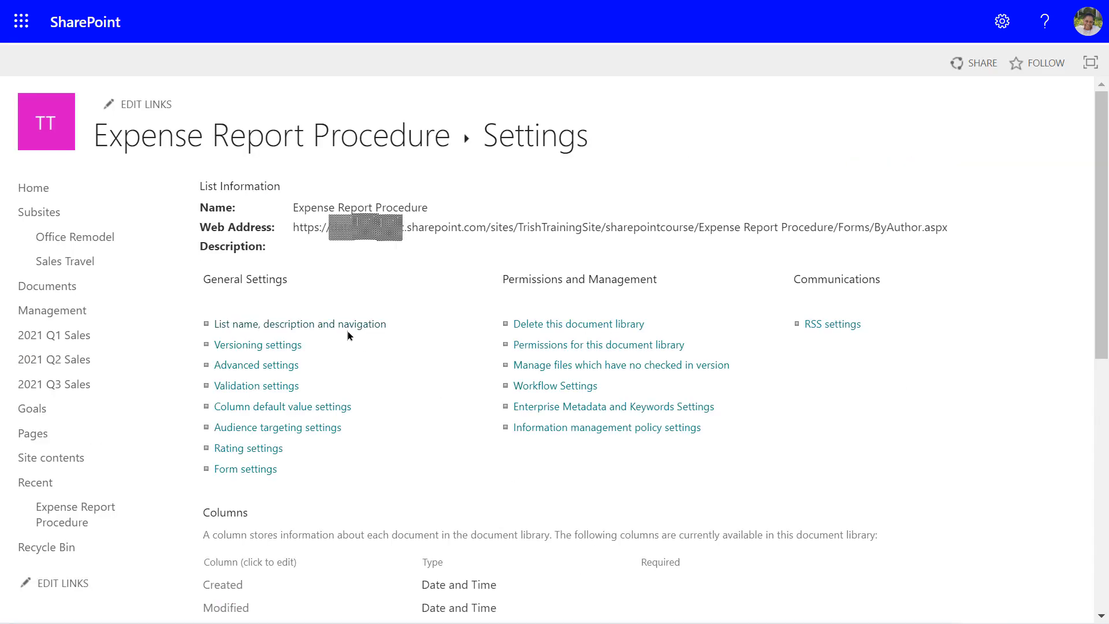
click(277, 328)
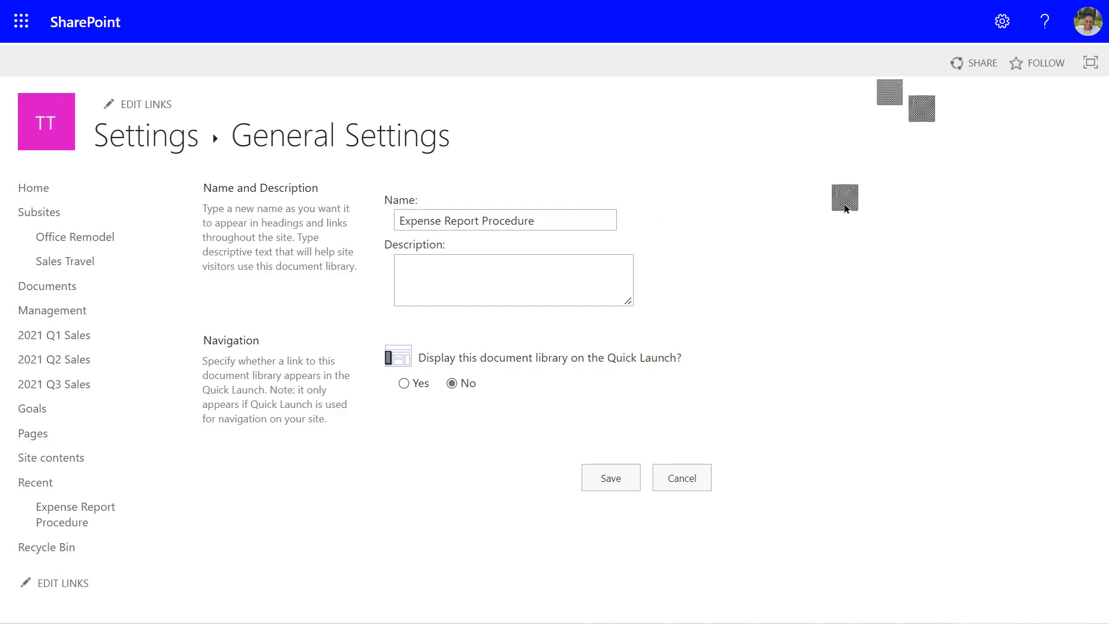
click(403, 382)
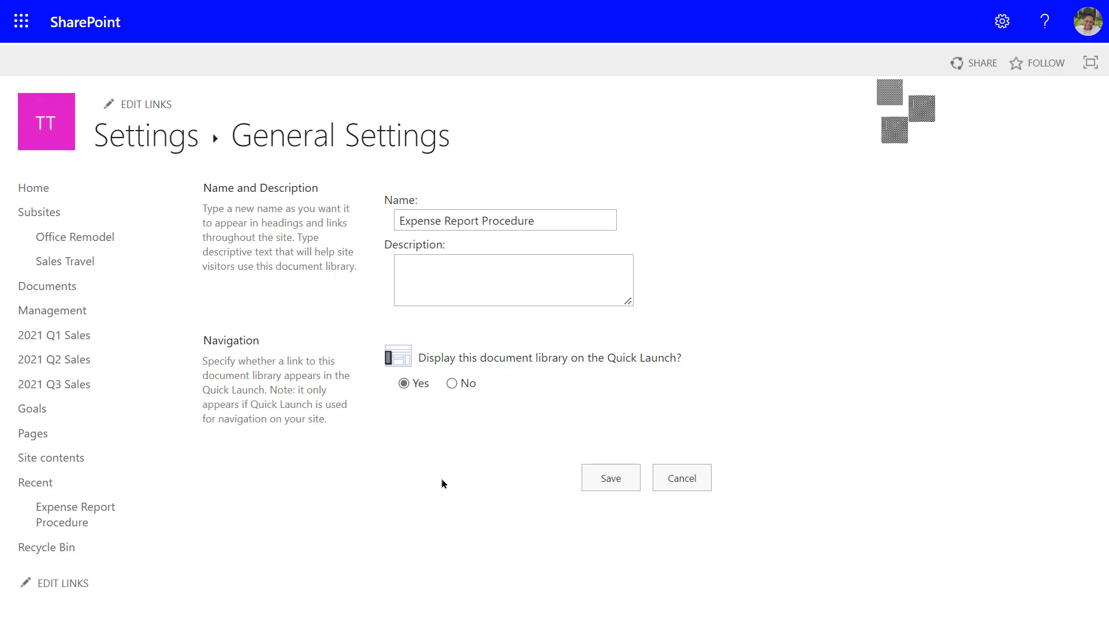
click(608, 484)
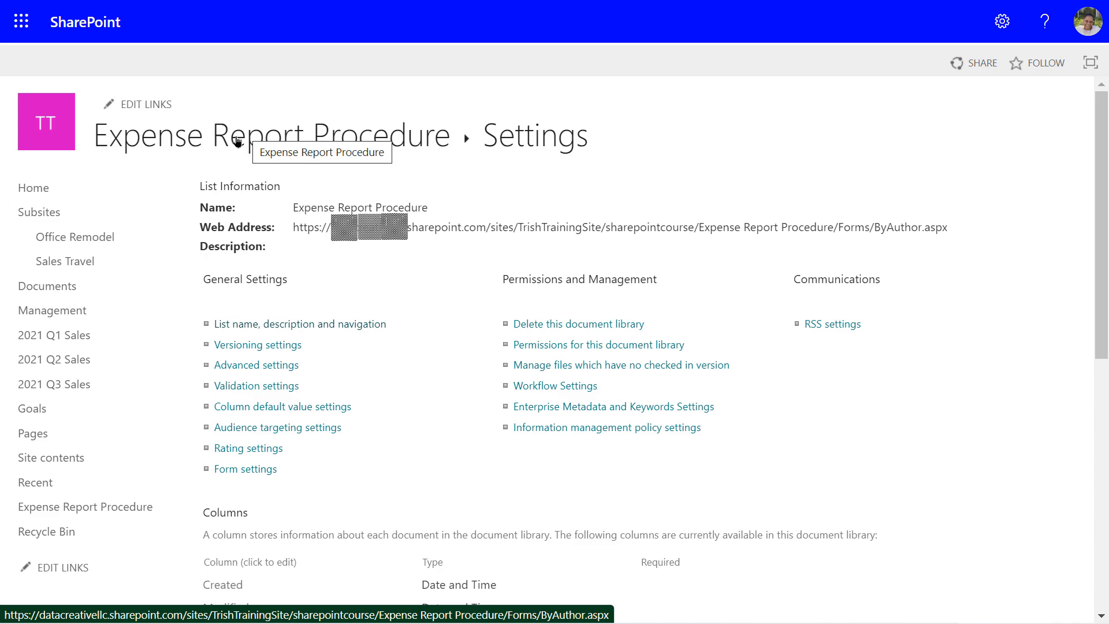
View the Expense Report Procedure library, test its Quick Launch link, and return to the site's main home page.
click(237, 142)
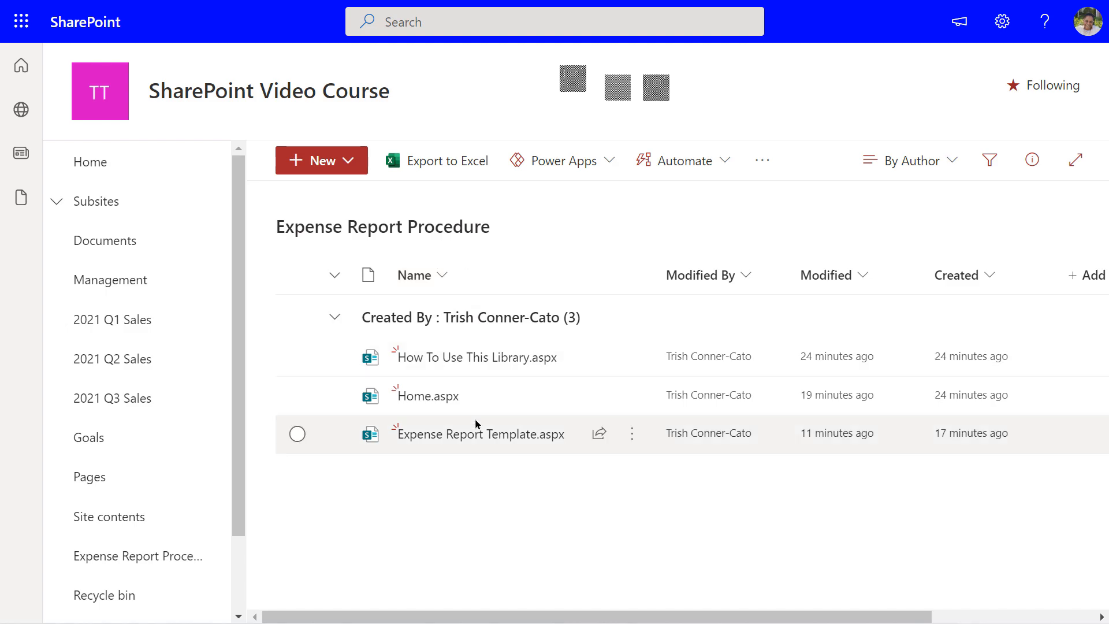
click(160, 555)
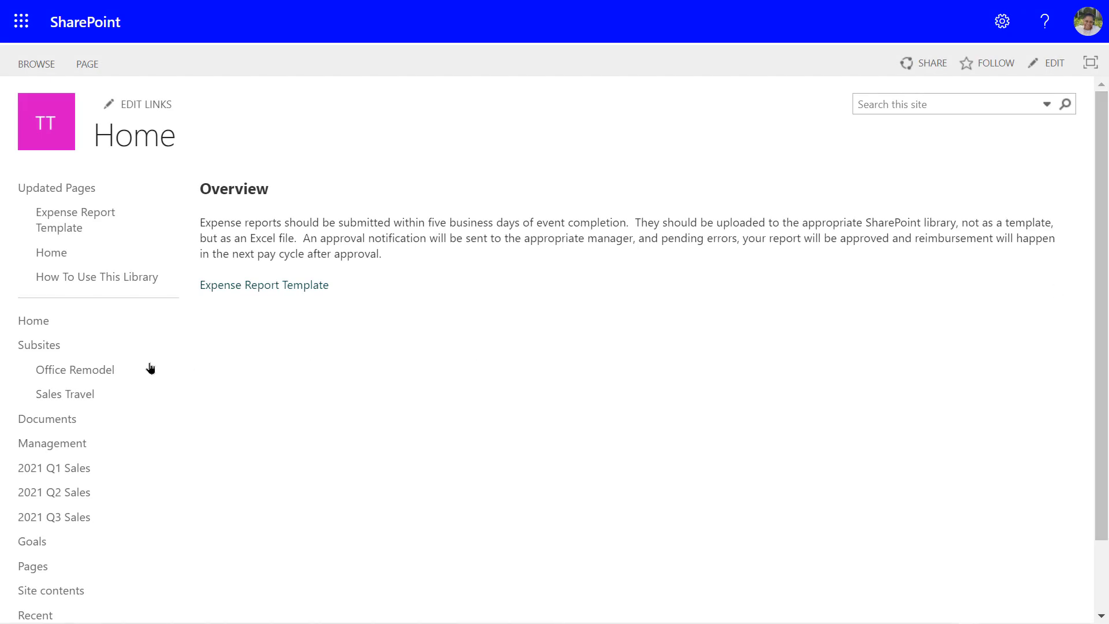
click(61, 325)
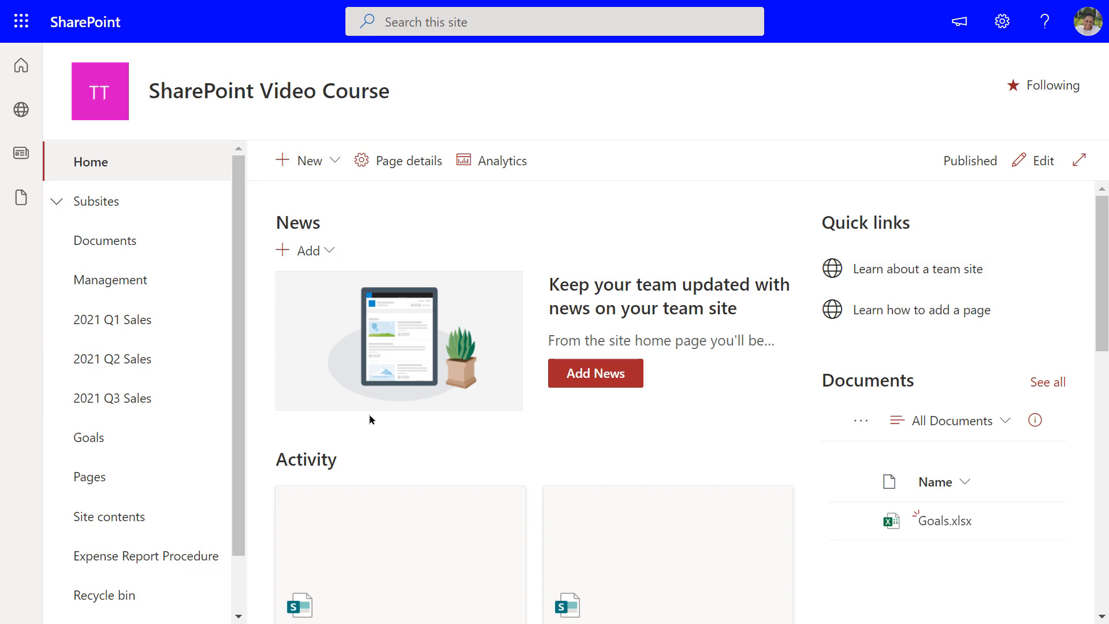
Put the site's home page in edit mode and delete the Quick links web part from column two.
scroll(369, 415, down, 3)
scroll(370, 418, down, 5)
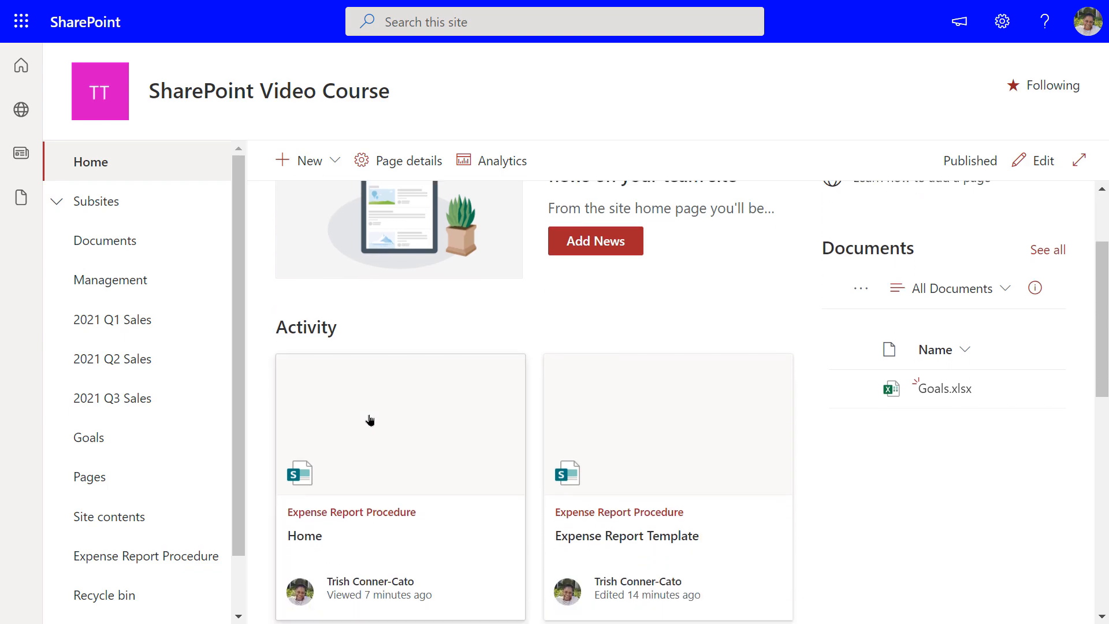
scroll(370, 418, down, 7)
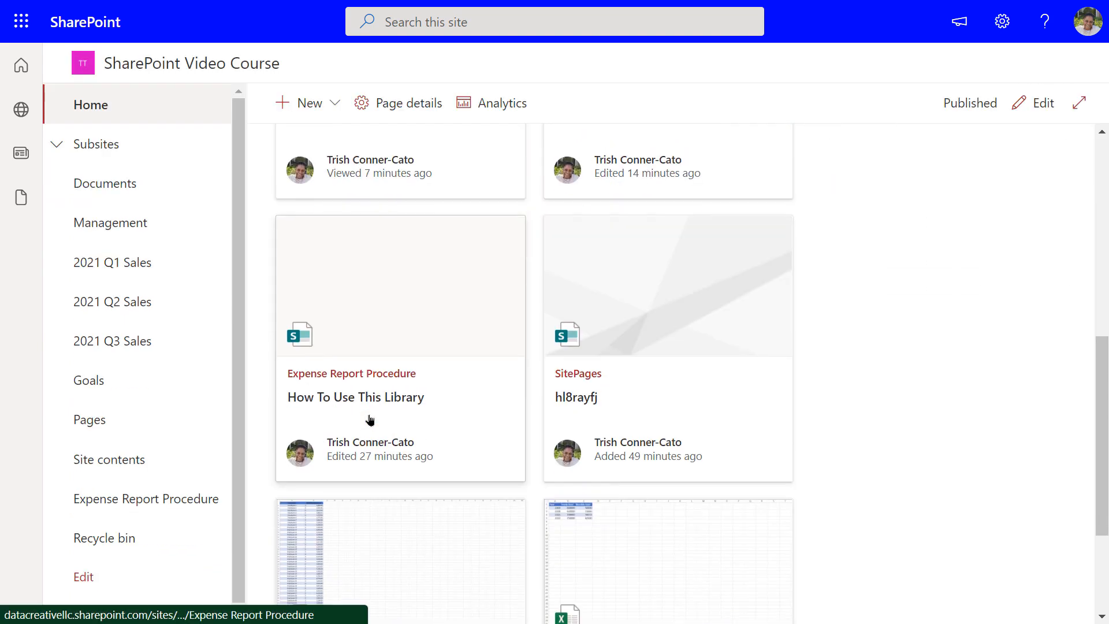
scroll(370, 418, up, 10)
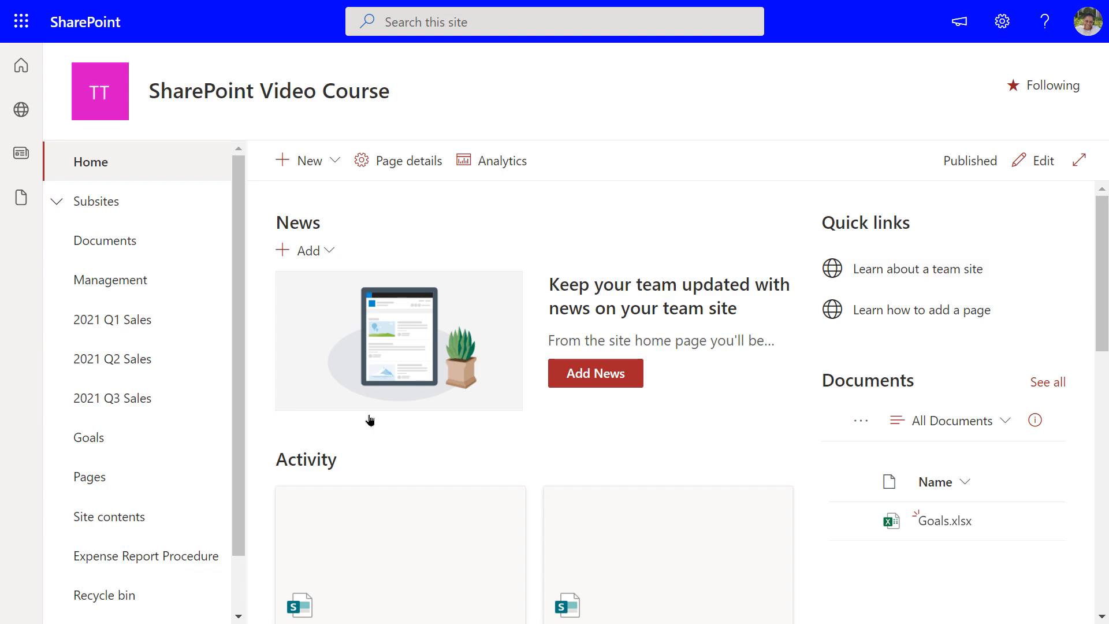
click(1042, 165)
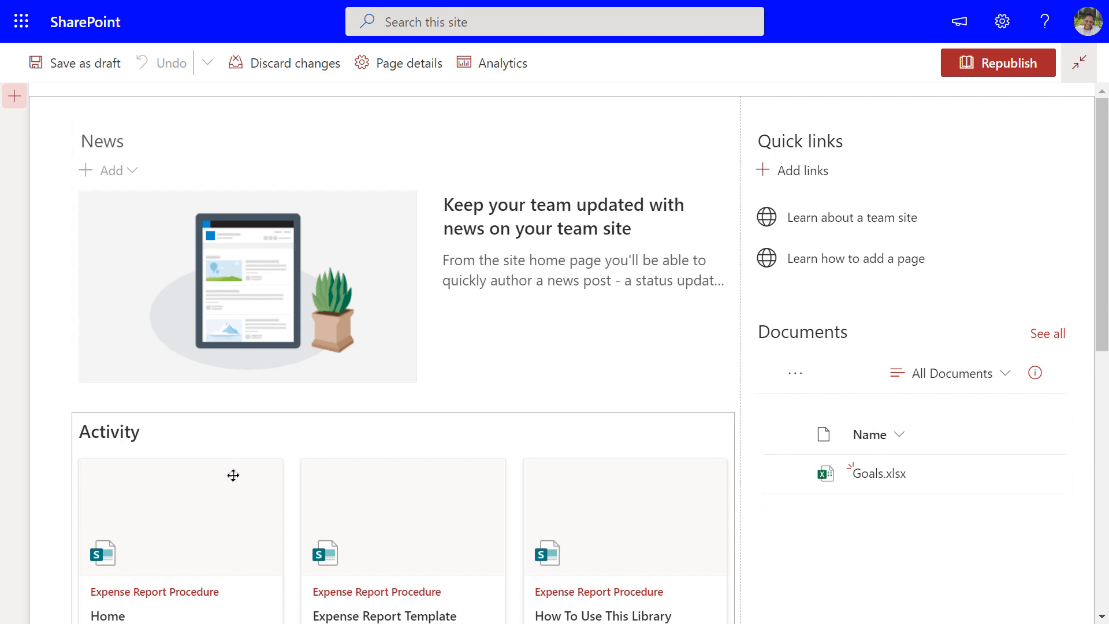
scroll(237, 471, down, 8)
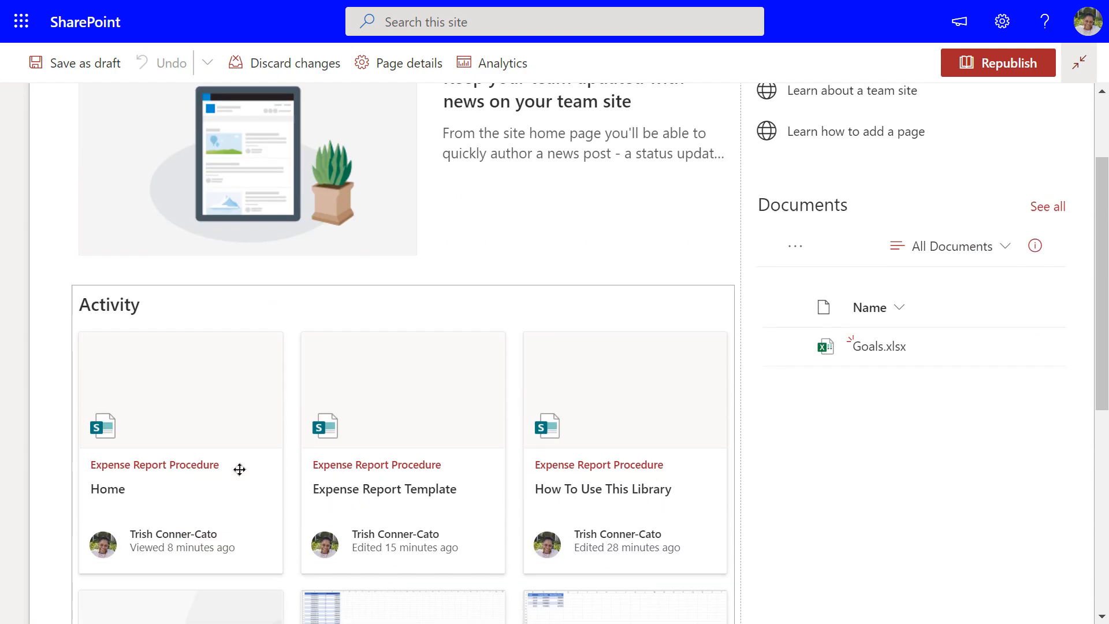
scroll(240, 469, down, 1)
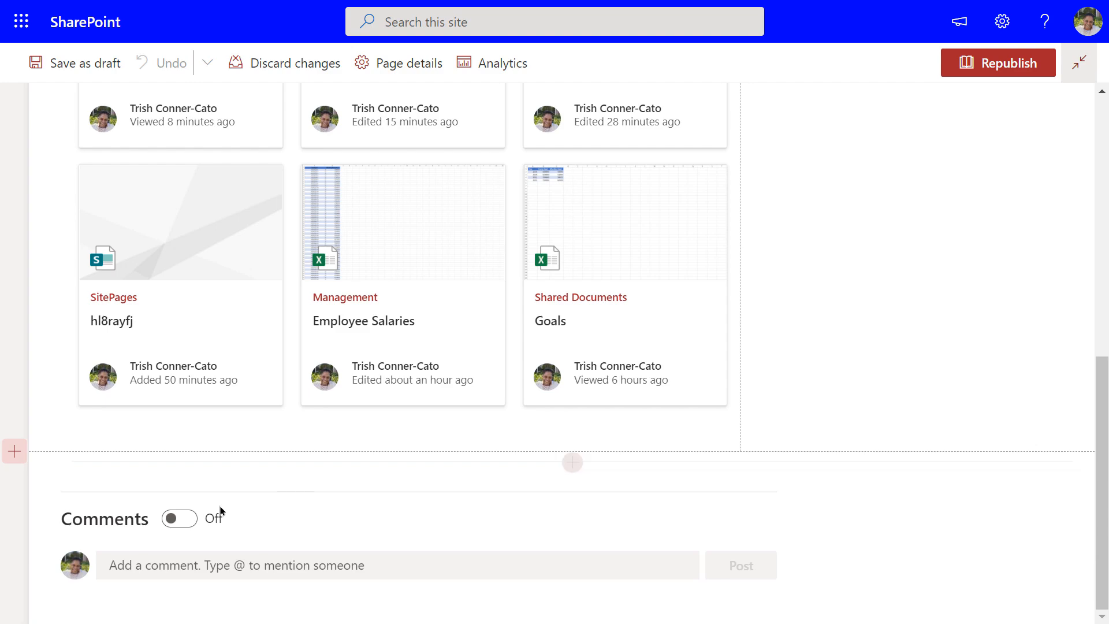
scroll(425, 448, up, 5)
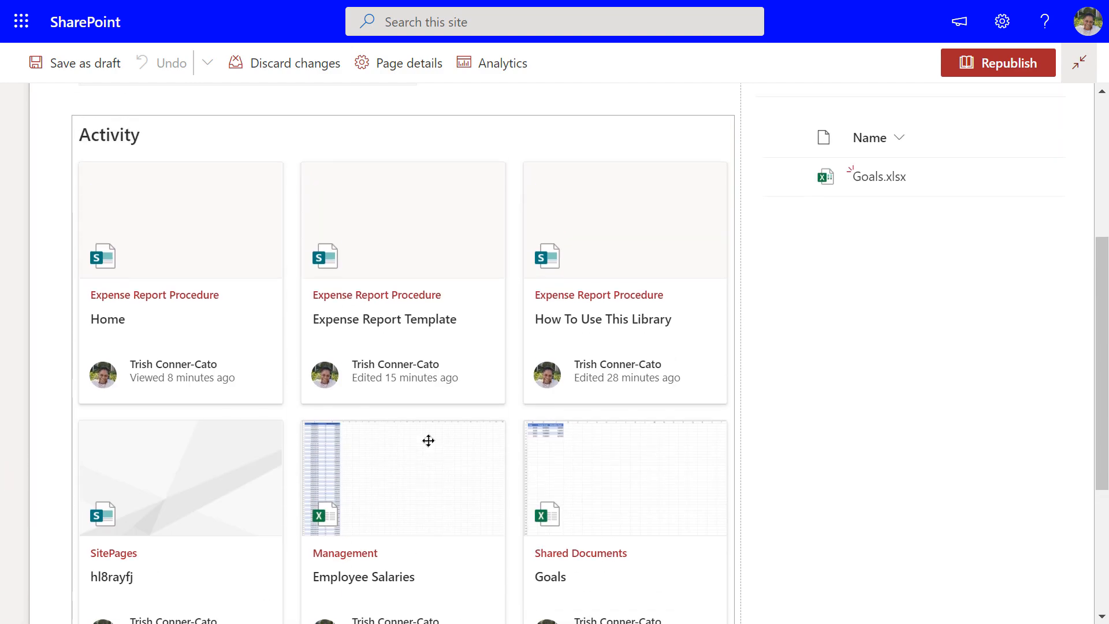
scroll(428, 441, up, 6)
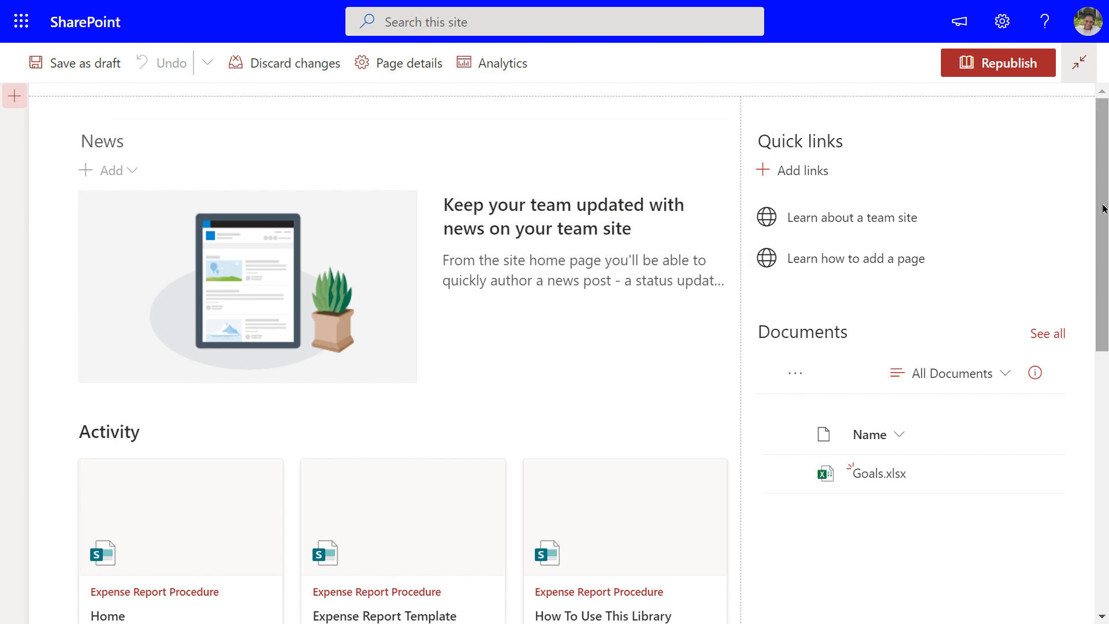
scroll(1102, 167, down, 2)
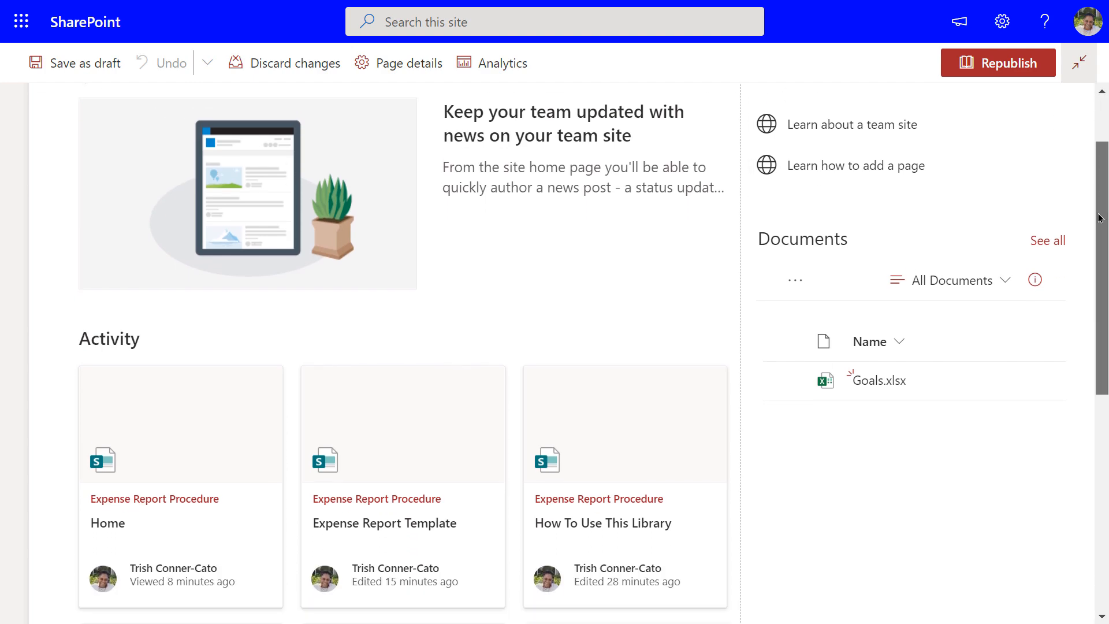
scroll(1094, 160, up, 1)
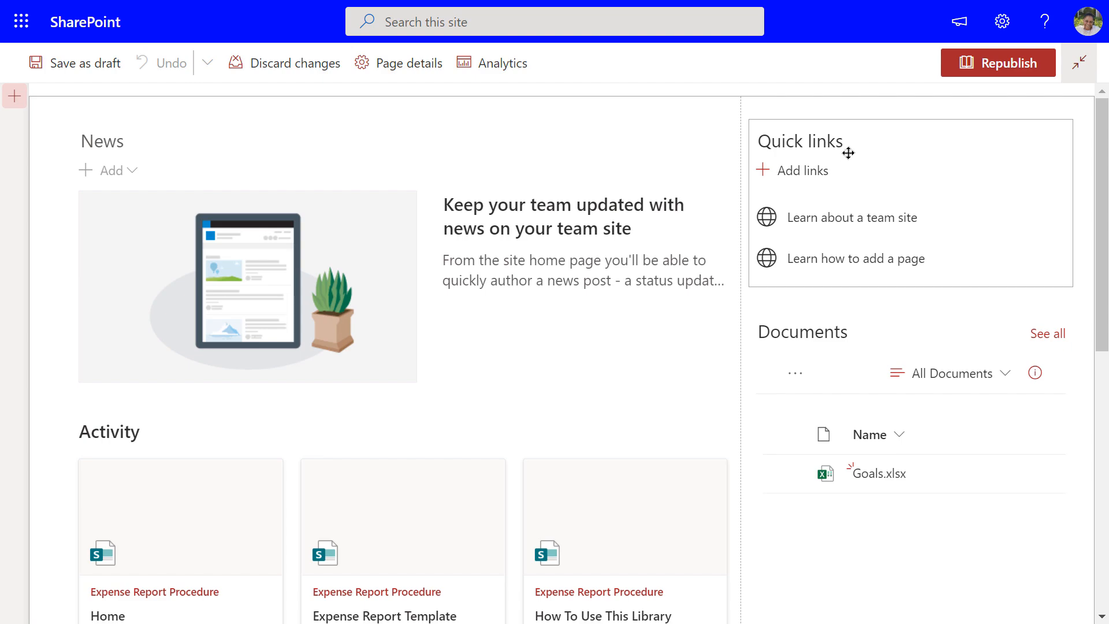
click(835, 125)
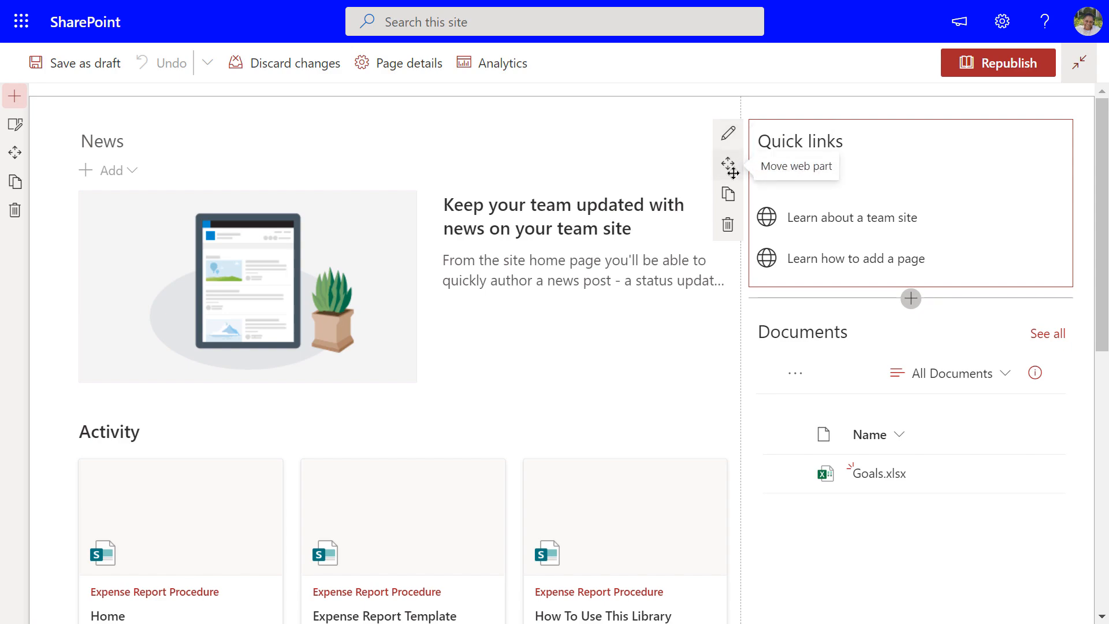
click(729, 226)
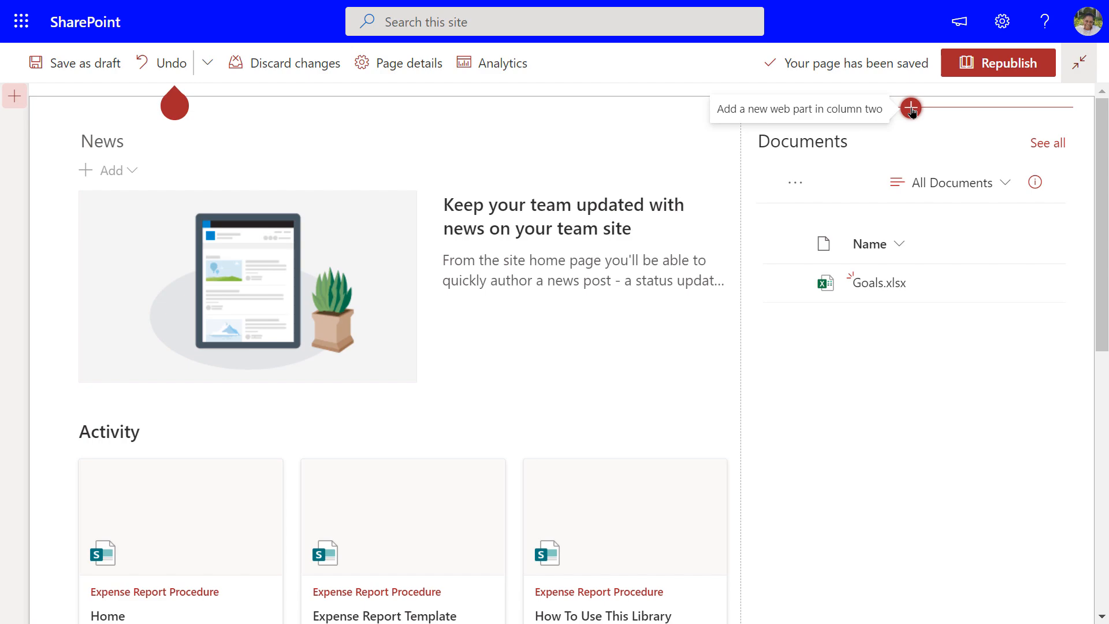
Browse the web parts available for column two, try adding a Group calendar web part above Documents, and delete it.
click(911, 108)
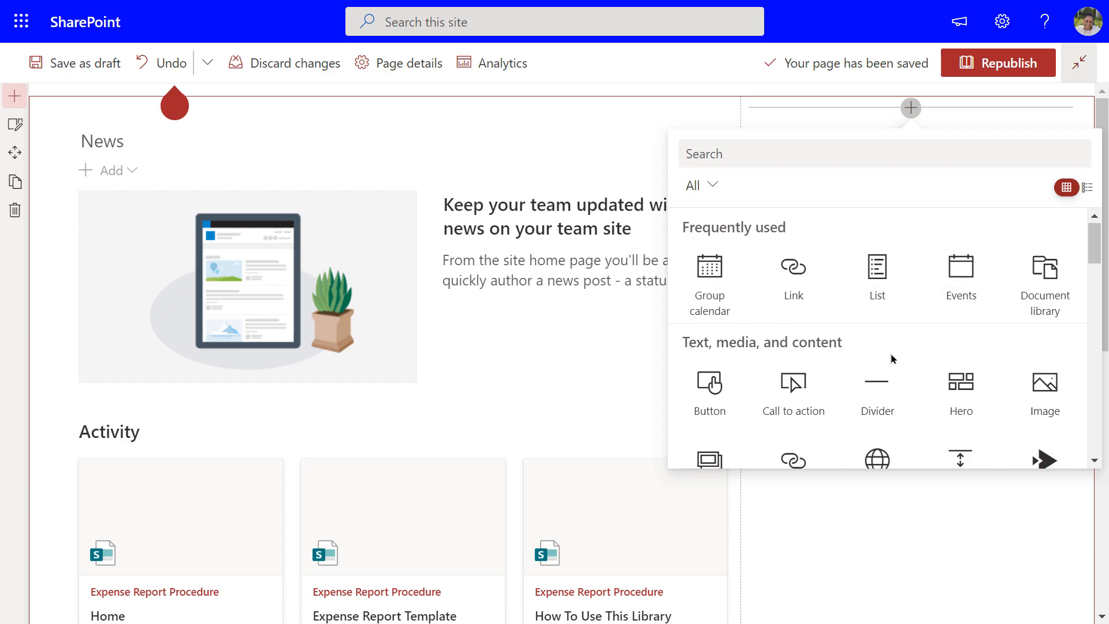
scroll(893, 358, down, 1)
scroll(892, 358, down, 1)
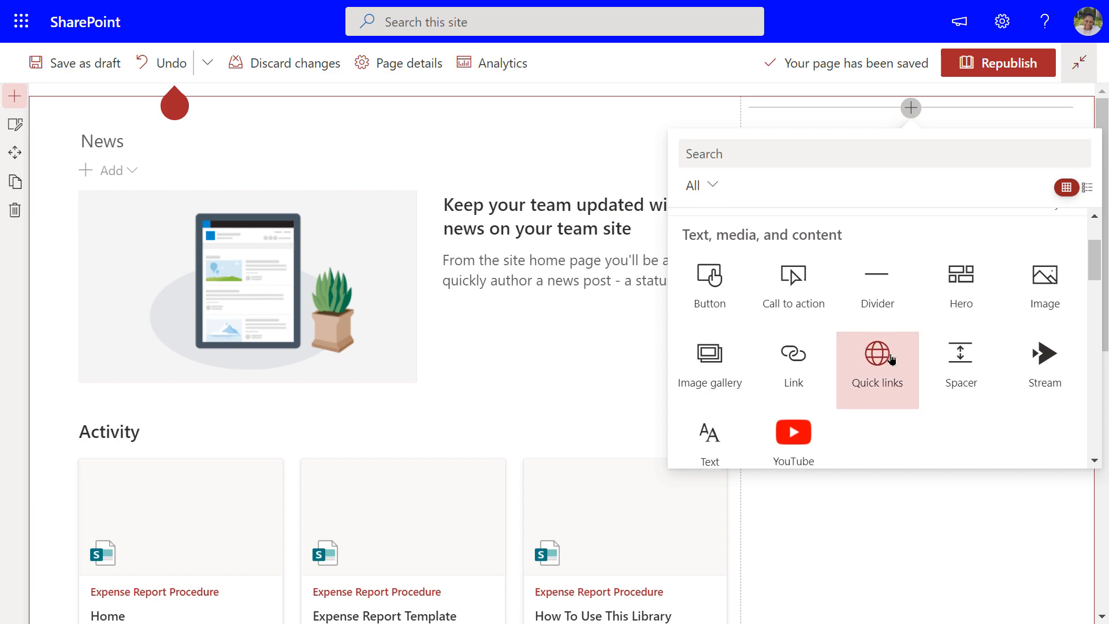
scroll(893, 358, down, 1)
scroll(892, 360, down, 3)
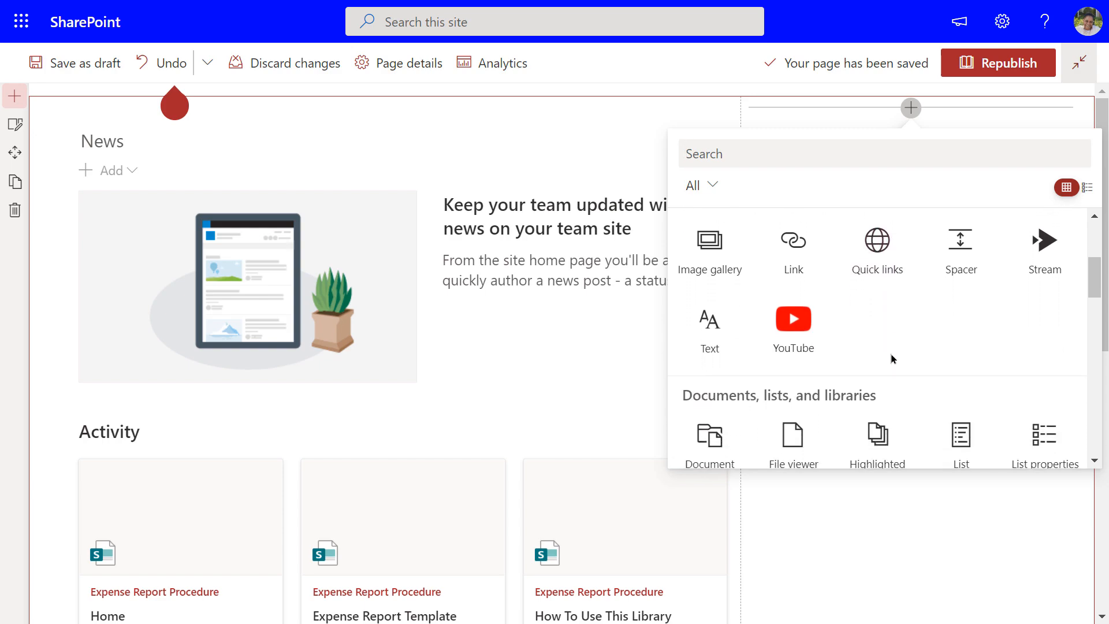
scroll(893, 359, down, 1)
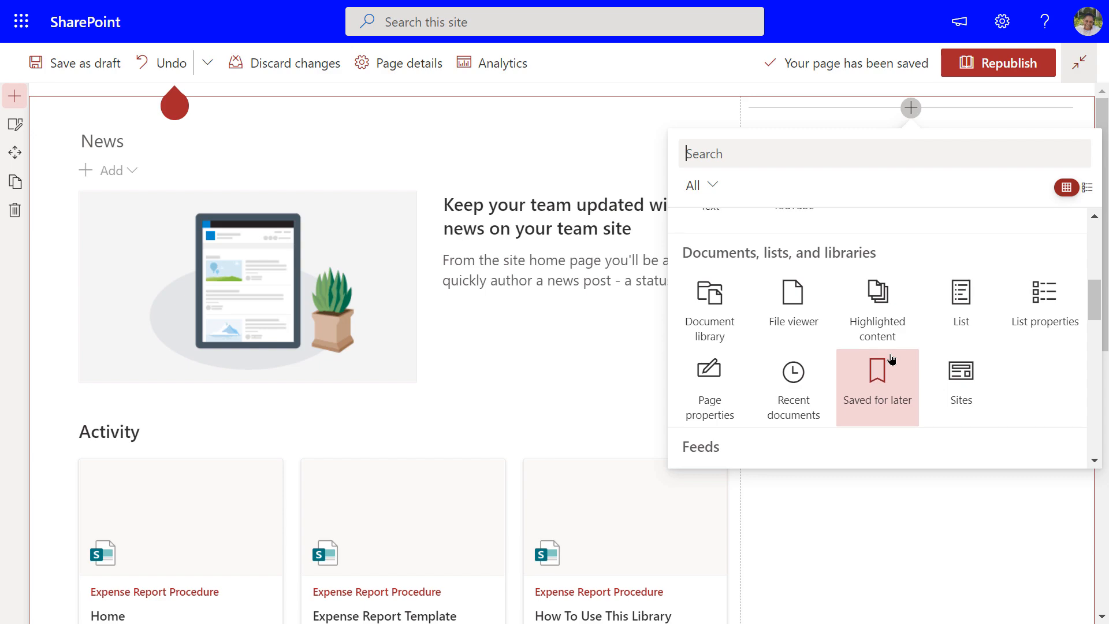
scroll(892, 359, up, 3)
scroll(891, 359, up, 5)
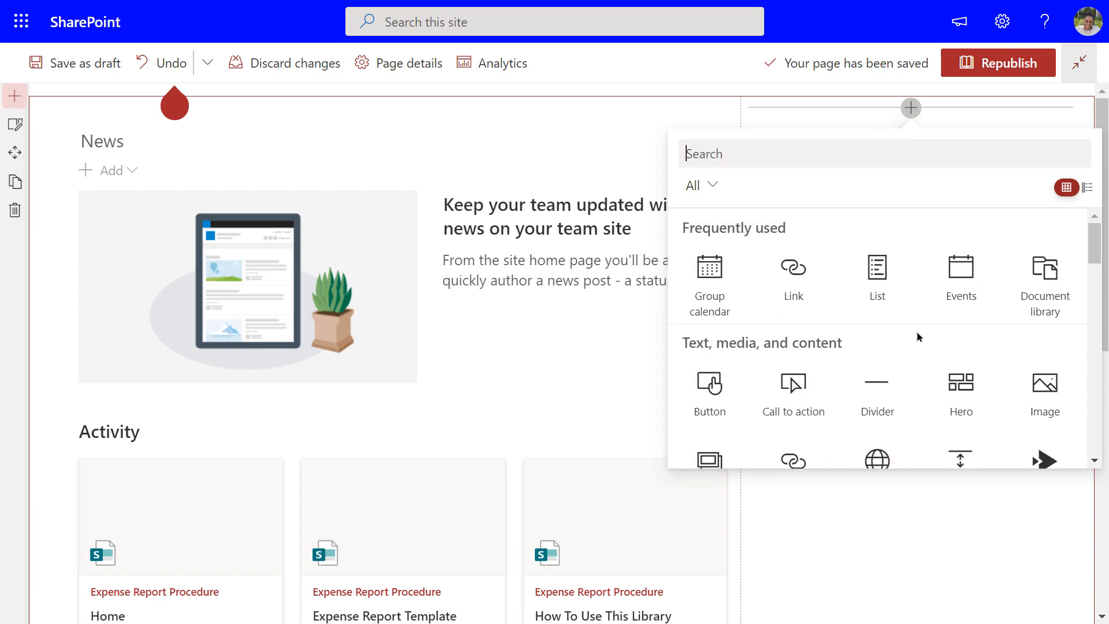
click(717, 270)
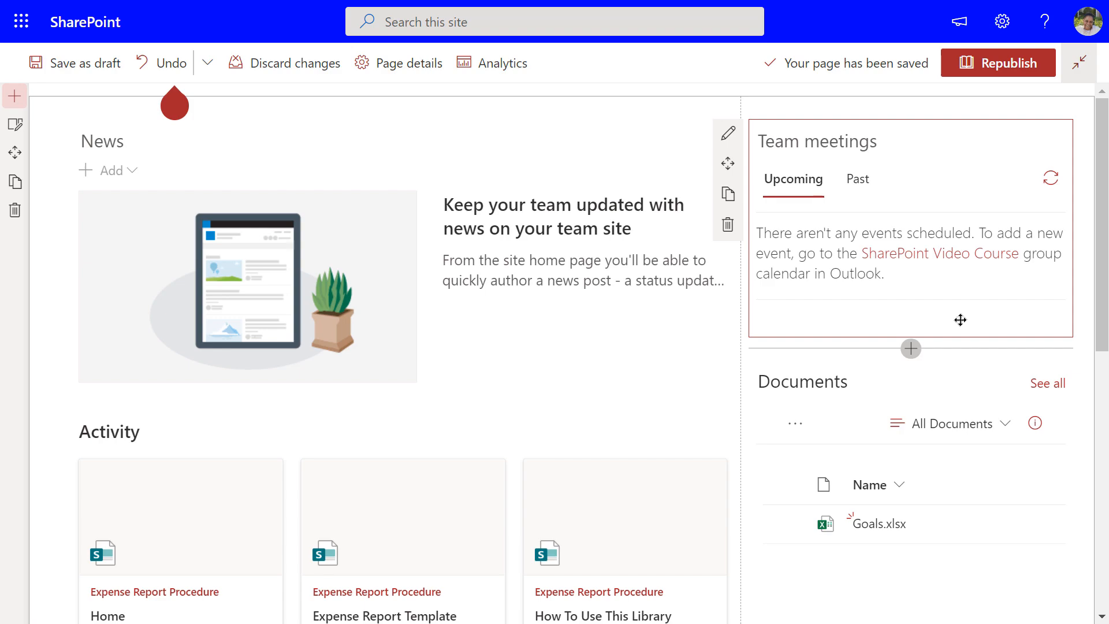
click(727, 226)
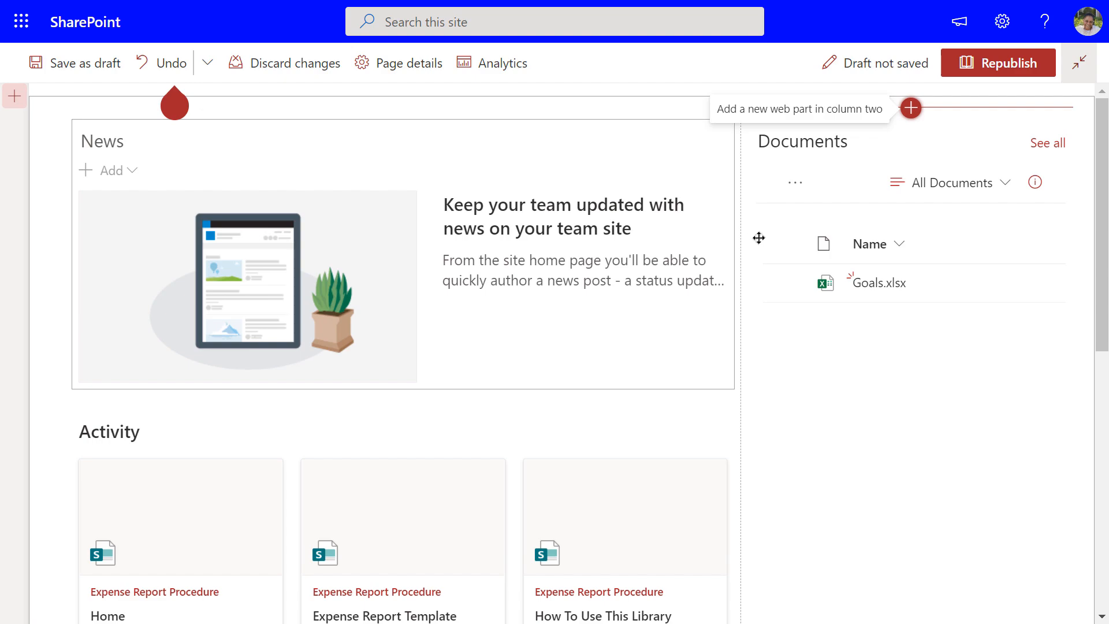
Add a List web part above Documents in column two and have it display the Goals list.
click(911, 108)
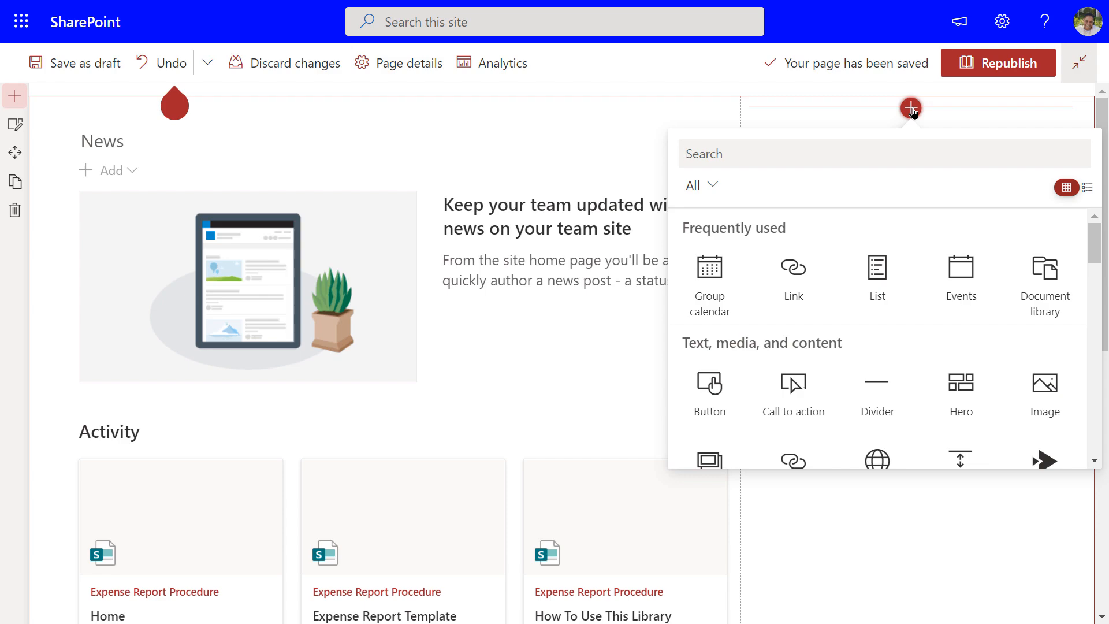
click(876, 278)
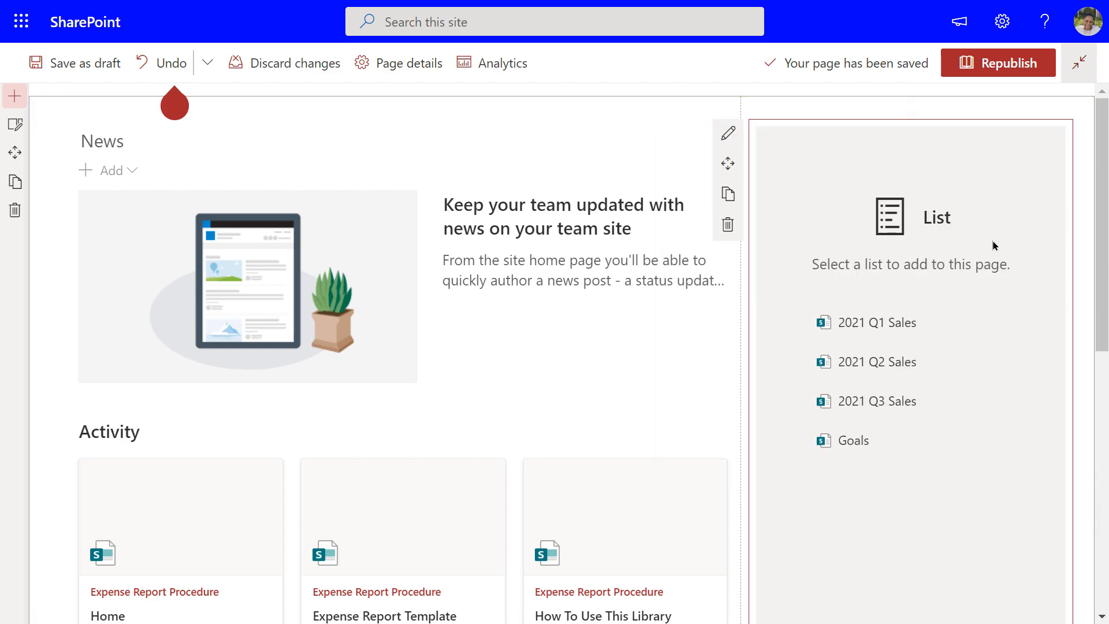
click(851, 442)
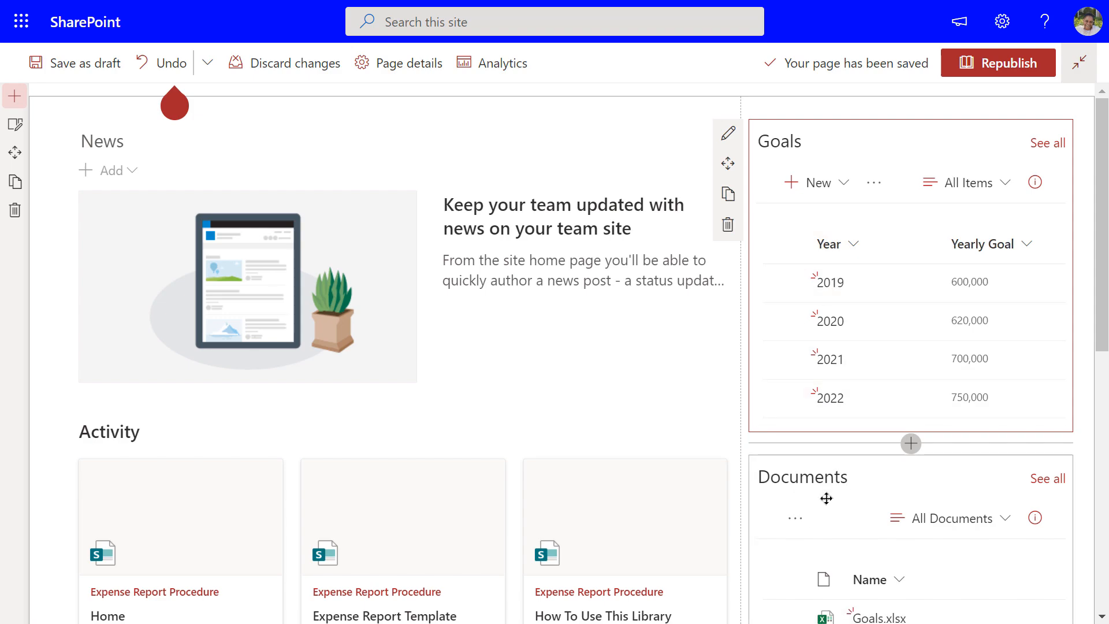
Delete the Activity web part below News in column one.
scroll(826, 494, down, 3)
scroll(832, 367, up, 3)
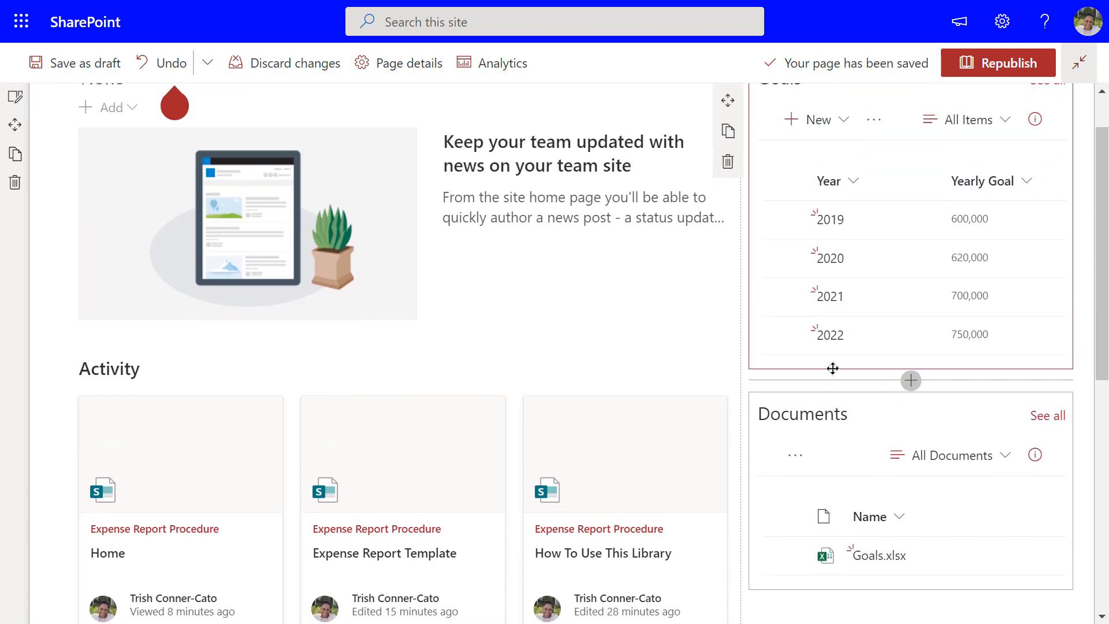
scroll(833, 367, down, 3)
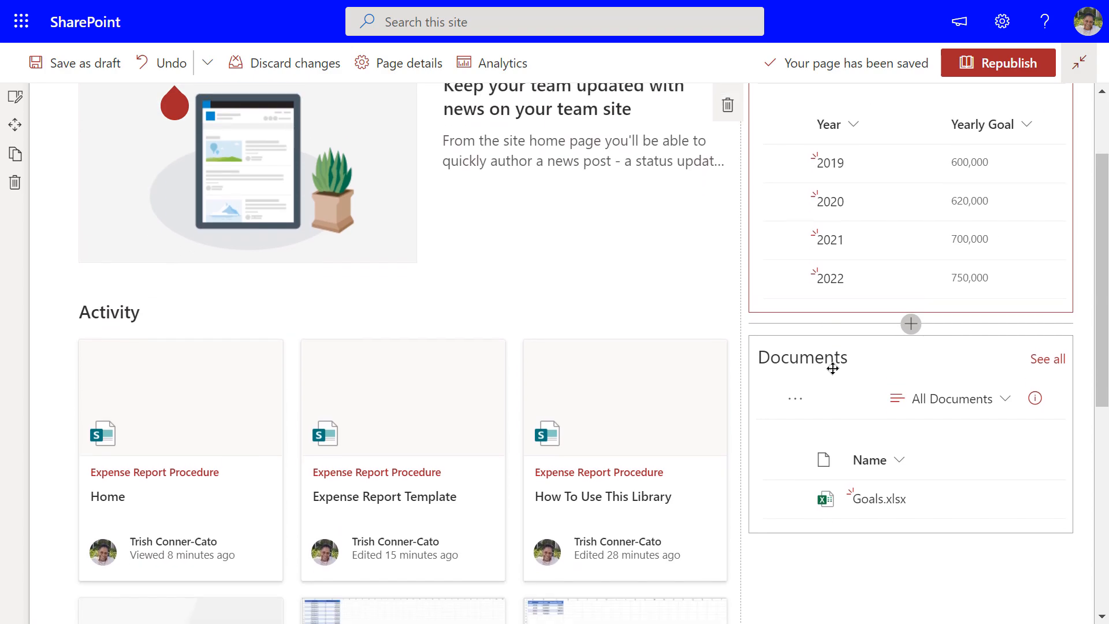
scroll(832, 364, up, 3)
scroll(832, 372, down, 4)
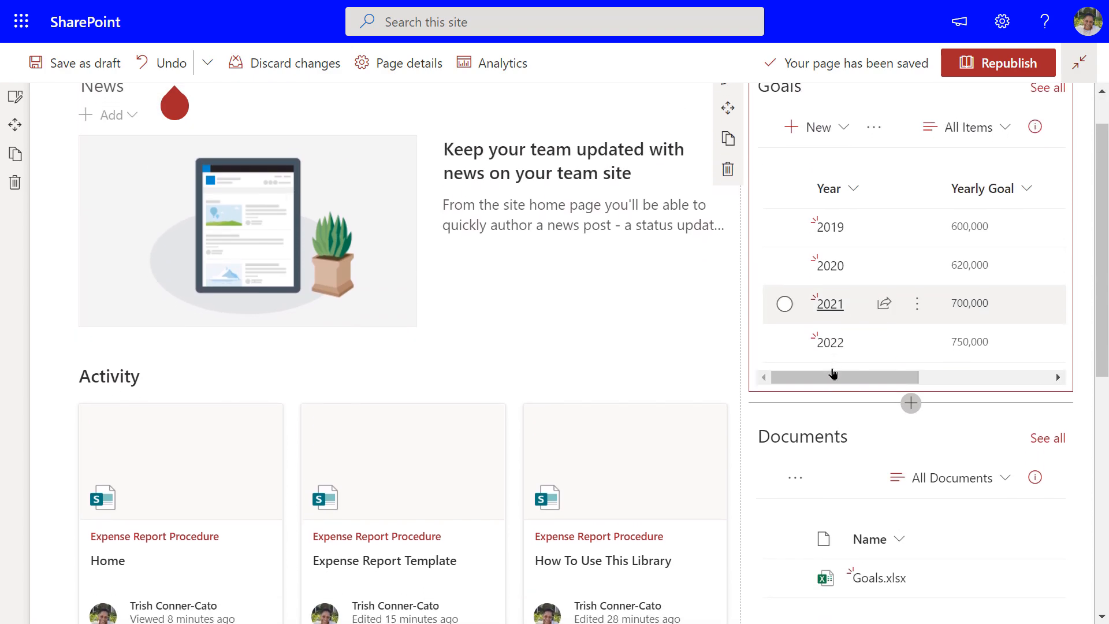
scroll(832, 372, up, 4)
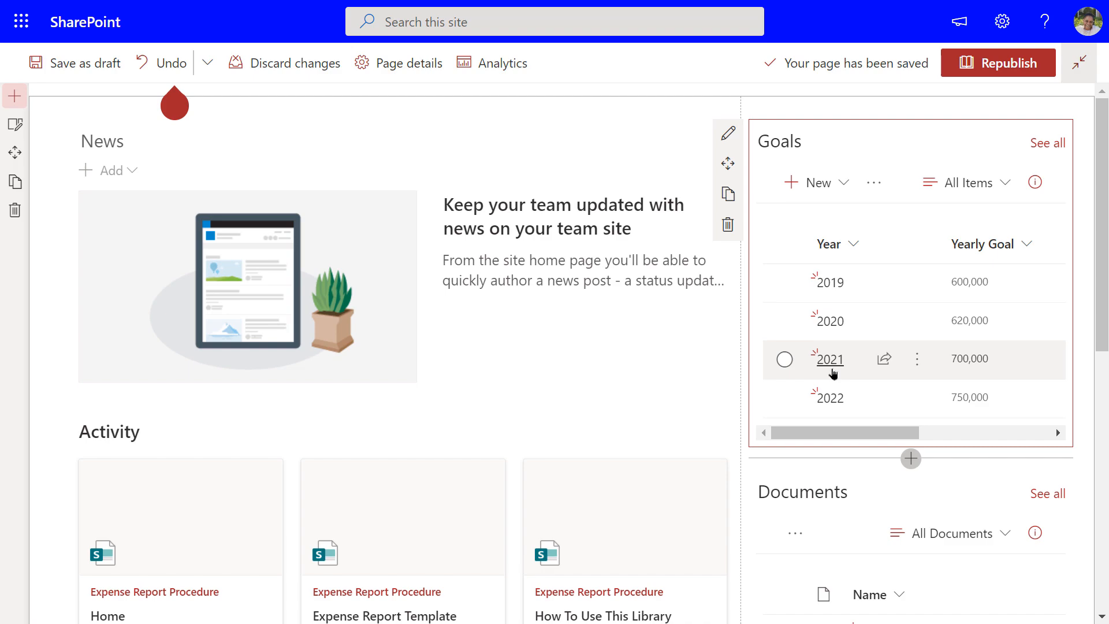
scroll(681, 410, down, 2)
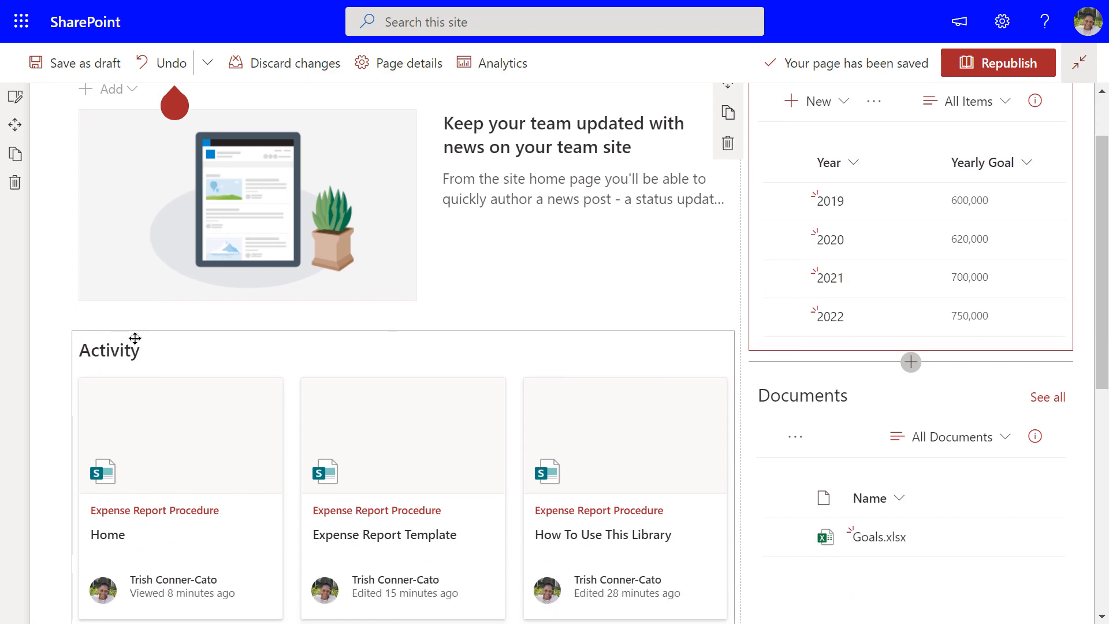
click(156, 316)
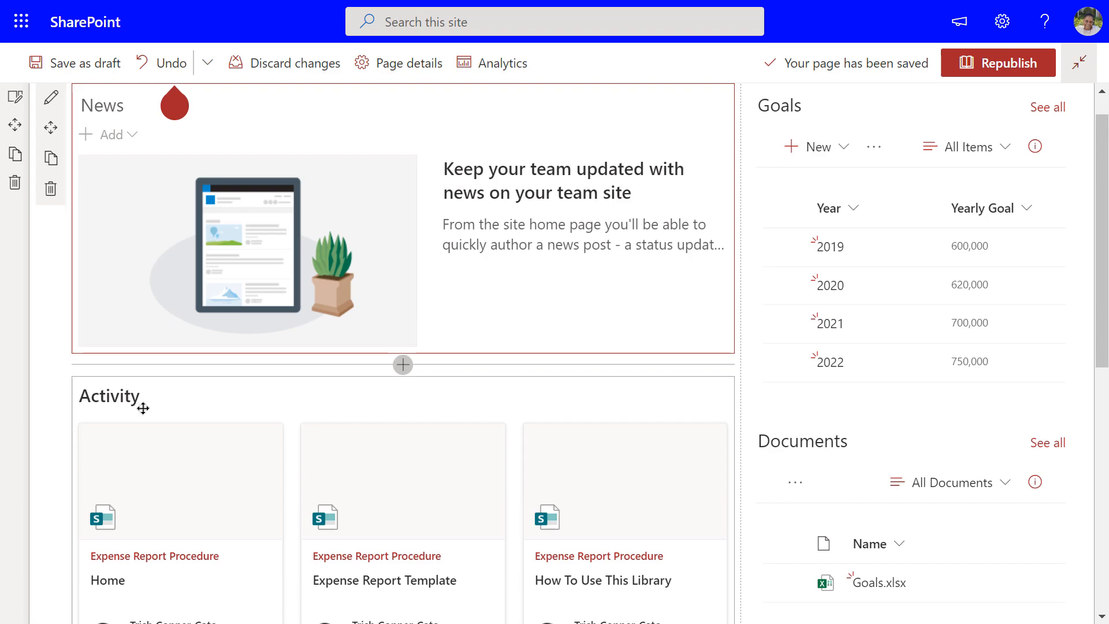
click(168, 375)
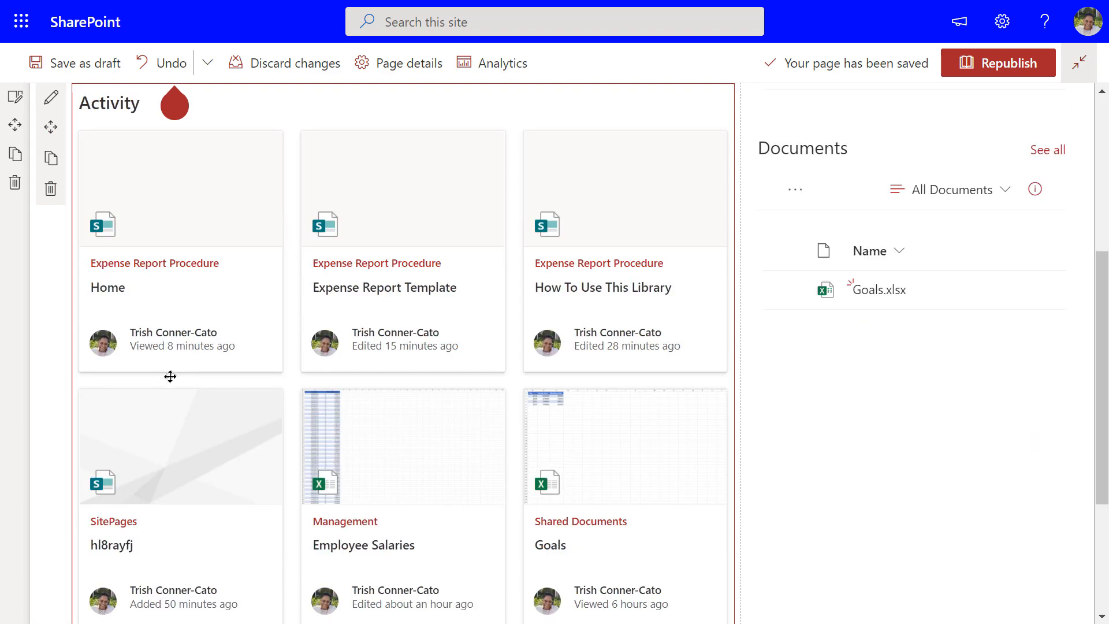
scroll(768, 168, up, 3)
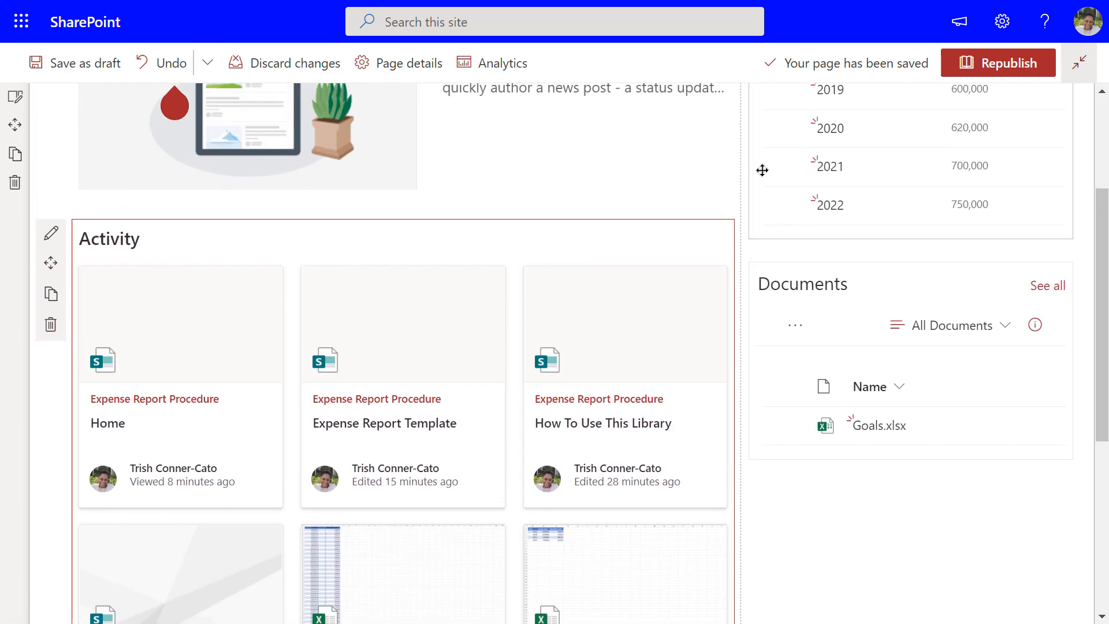
scroll(762, 169, up, 2)
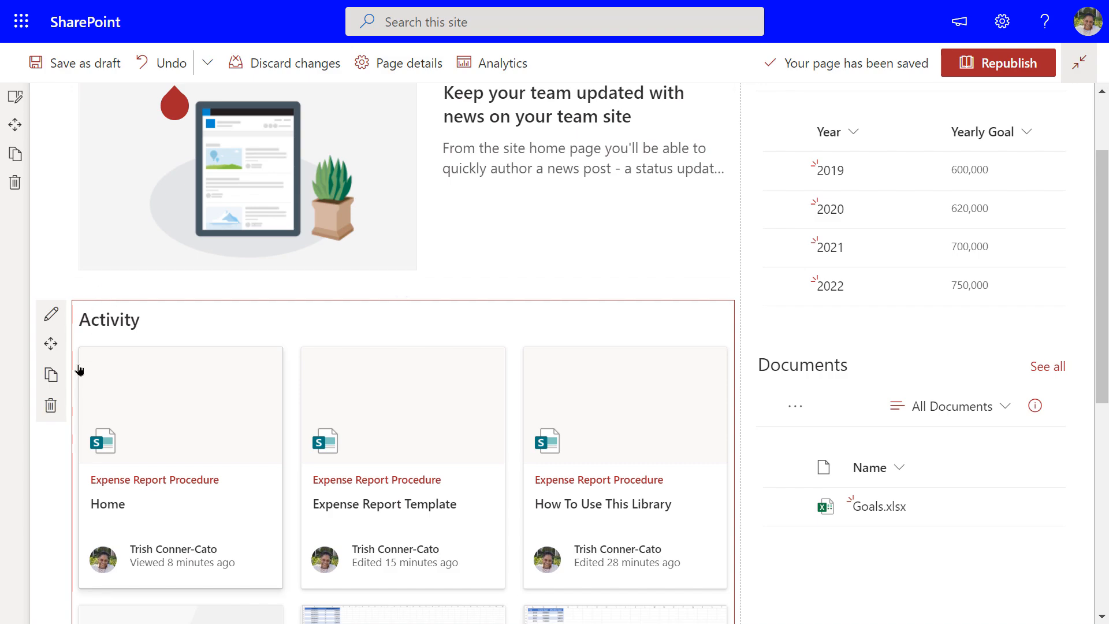
click(51, 406)
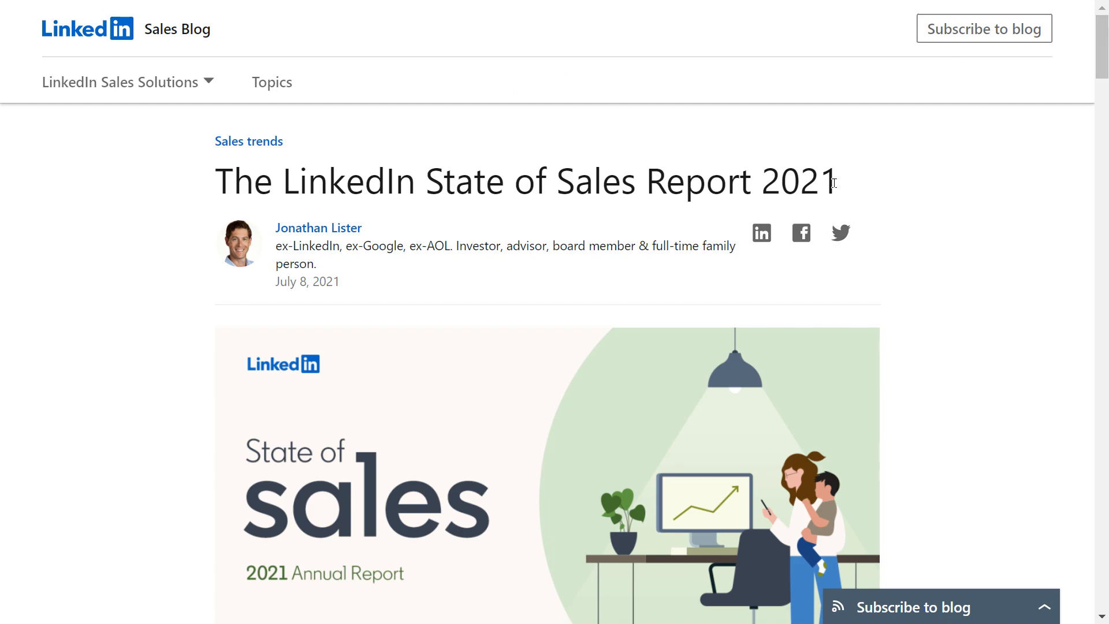
Copy the web address of LinkedIn's State of Sales Report 2021 article and paste it into a new Link web part below News on the SharePoint home page.
mouse_move(883, 1)
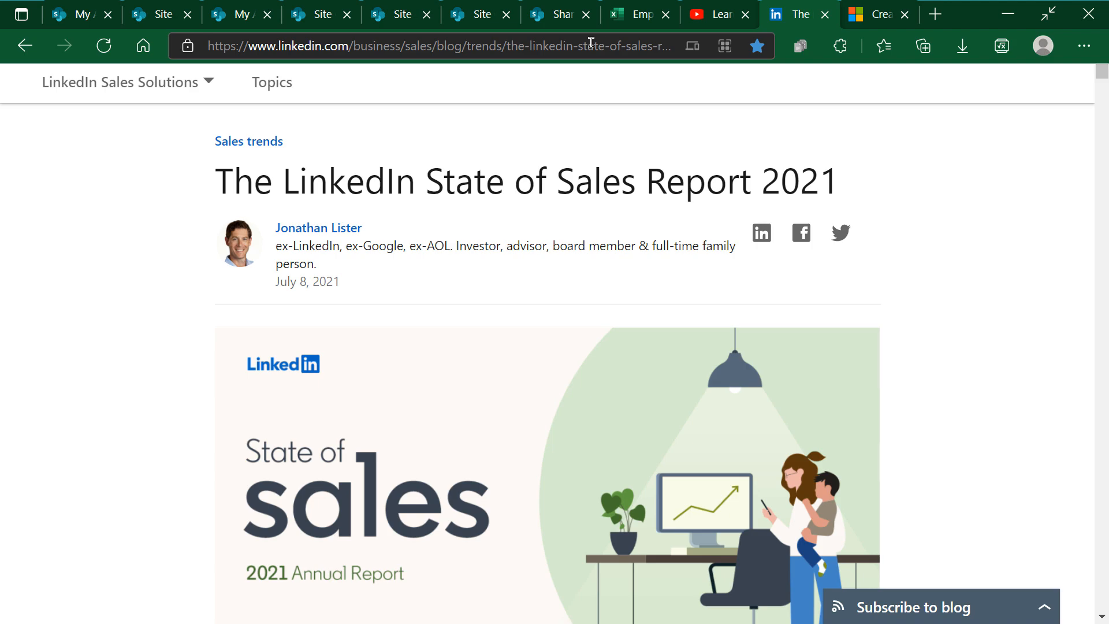
click(564, 49)
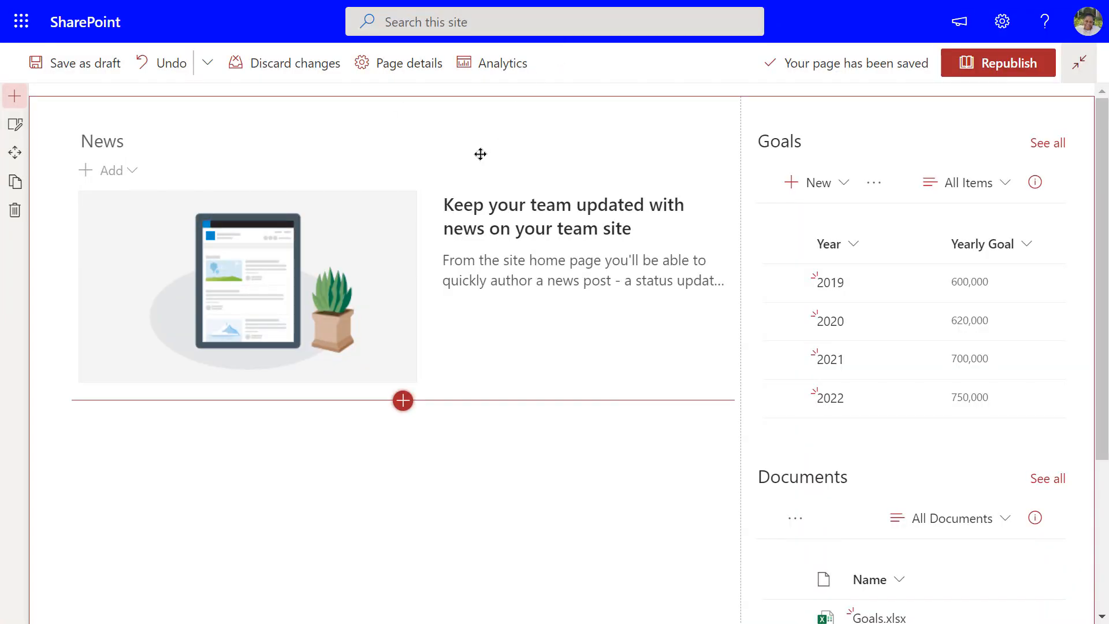
click(403, 400)
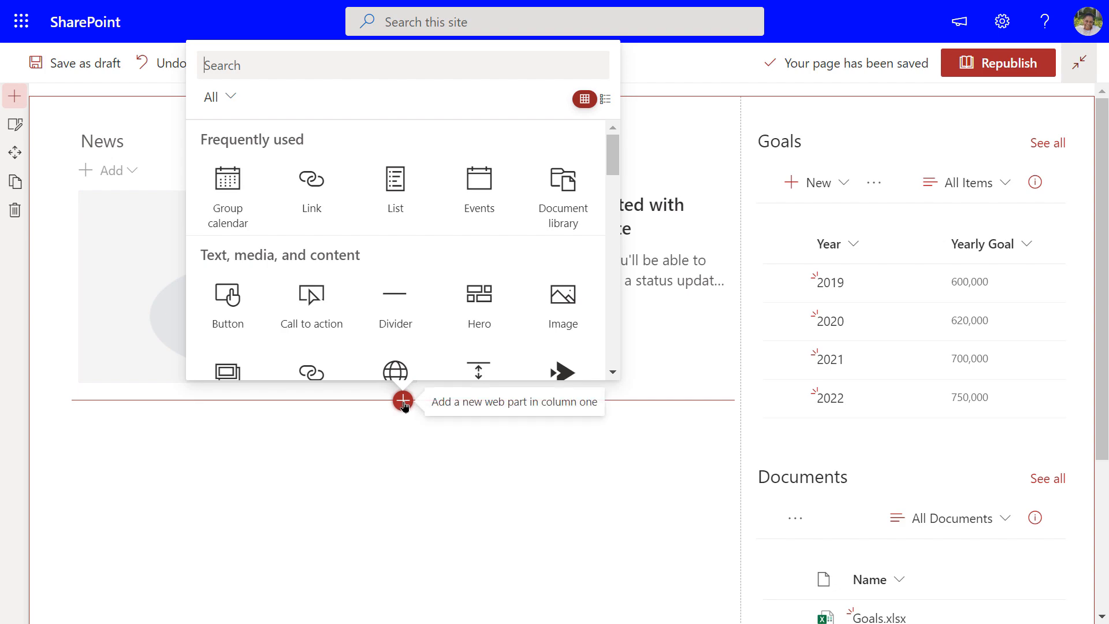
click(306, 194)
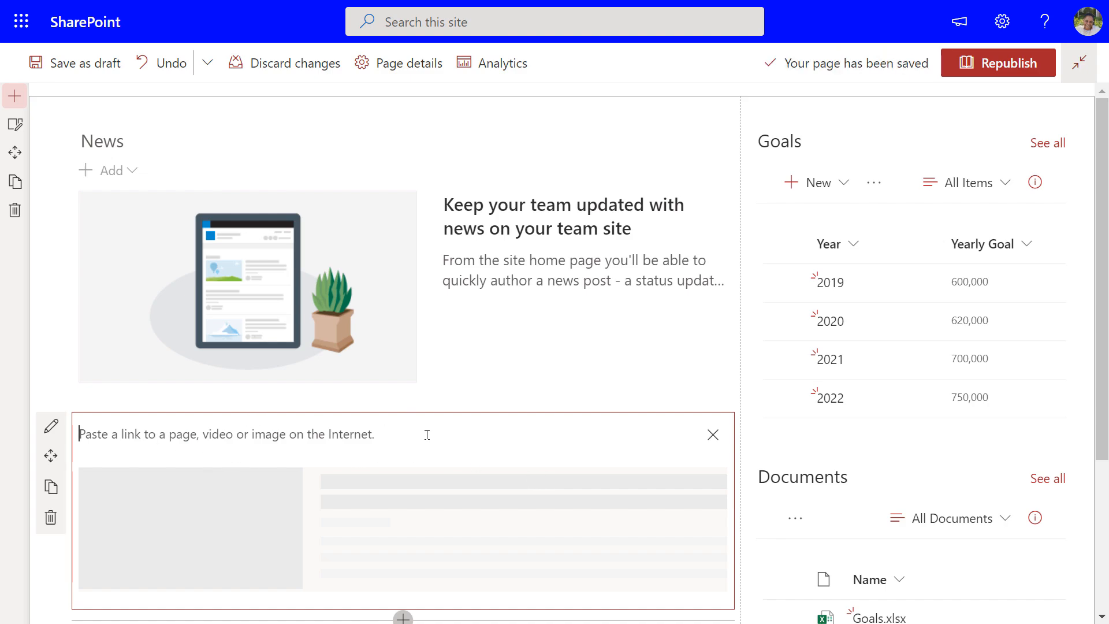
scroll(427, 435, down, 2)
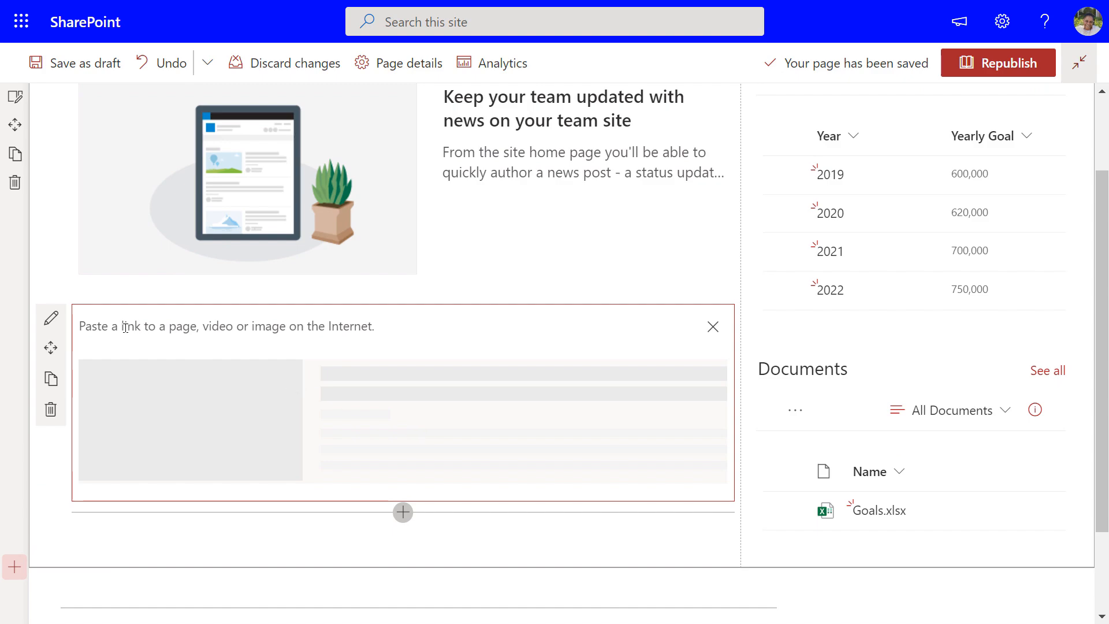
text(https://www.linkedin.com/business/sales/blog/trends/the-linkedin-state-of-sales-report-2021)
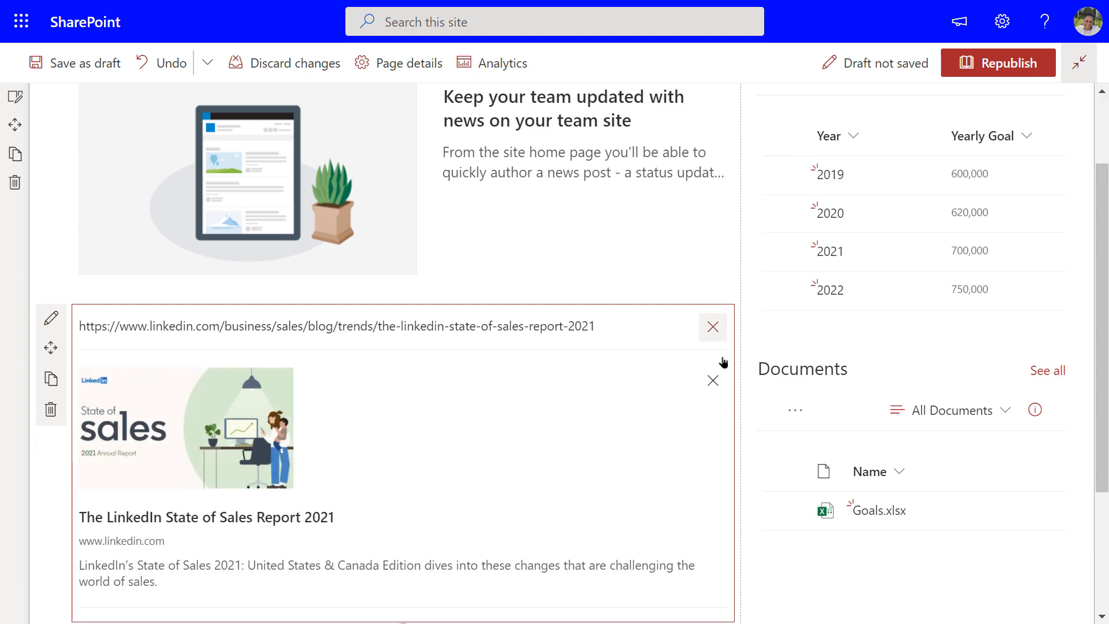
Examine the LinkedIn article preview and how it fits with the other web parts on the home page.
scroll(667, 459, down, 3)
scroll(668, 463, up, 5)
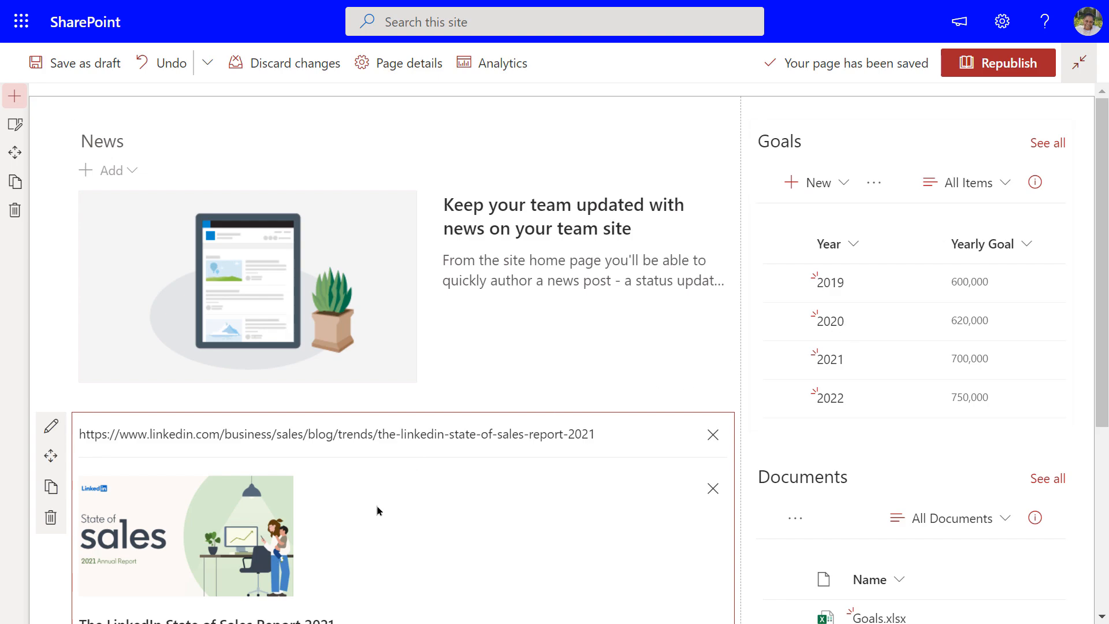
scroll(392, 504, down, 3)
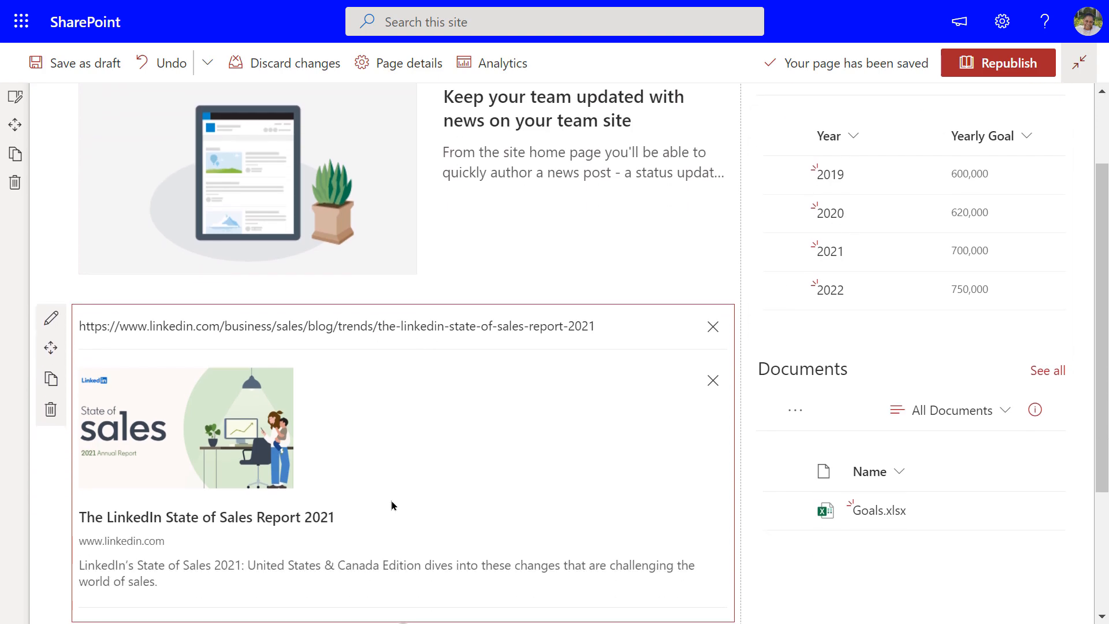
scroll(391, 505, down, 2)
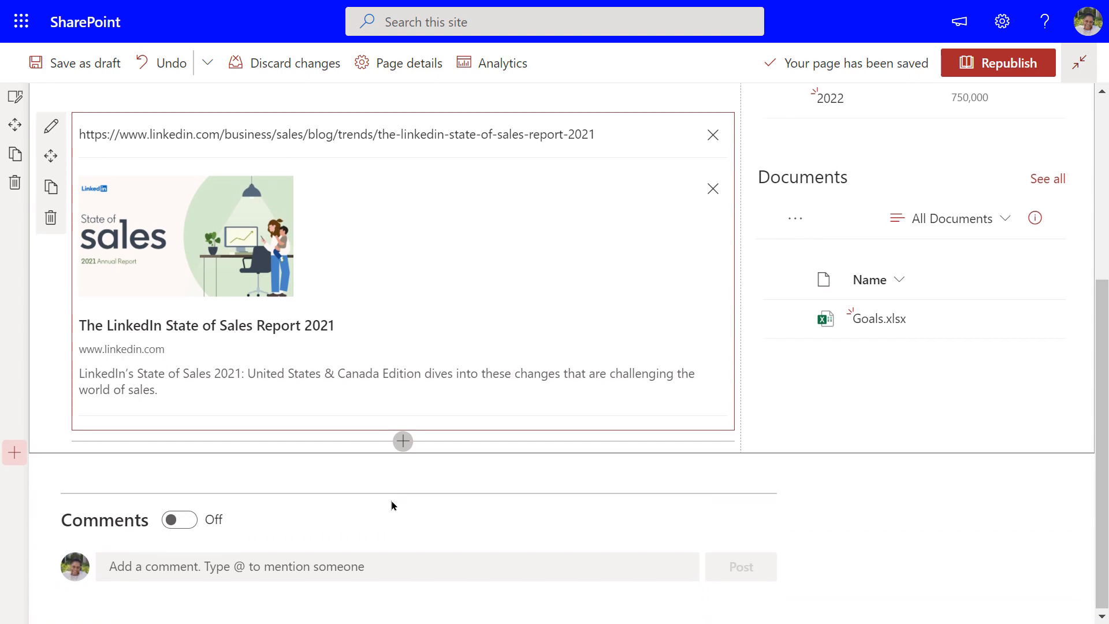
scroll(390, 505, up, 2)
scroll(391, 505, up, 2)
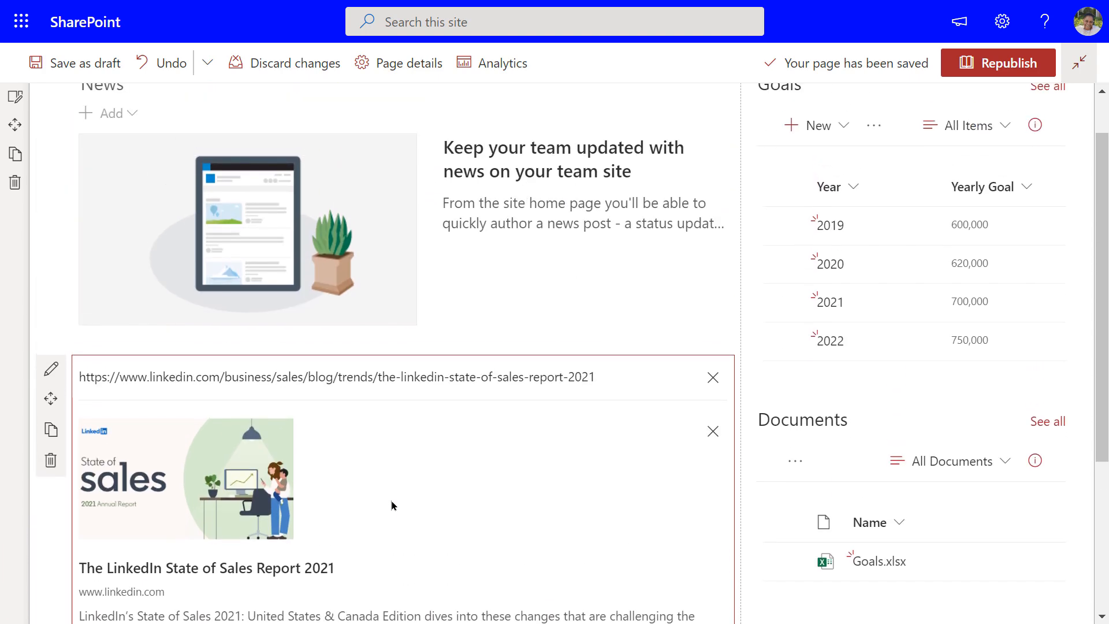
scroll(395, 448, down, 3)
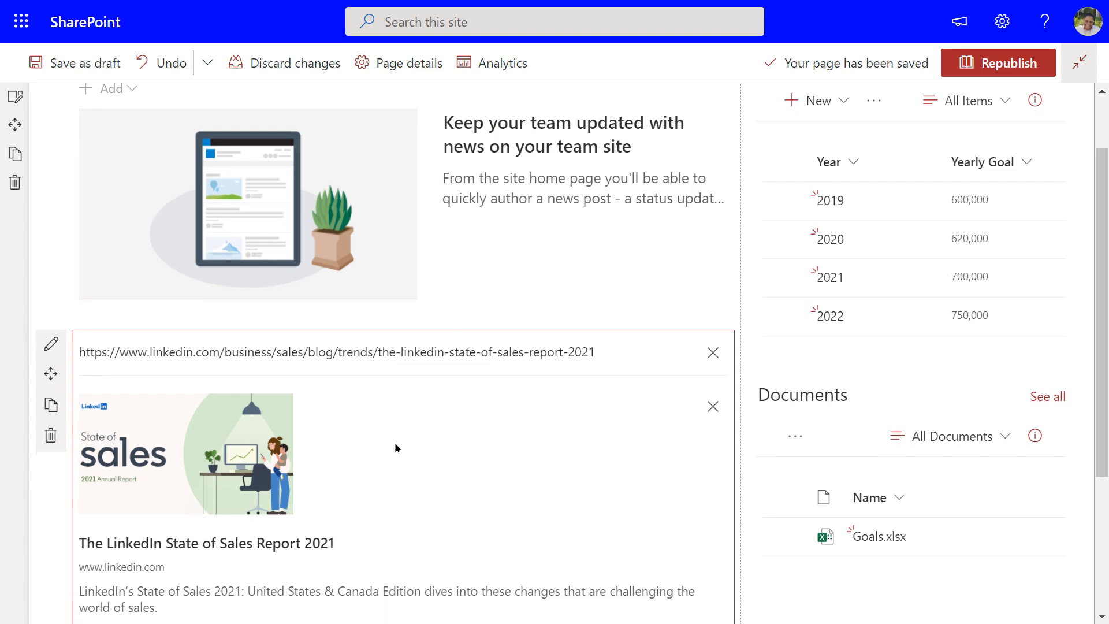
scroll(395, 447, down, 1)
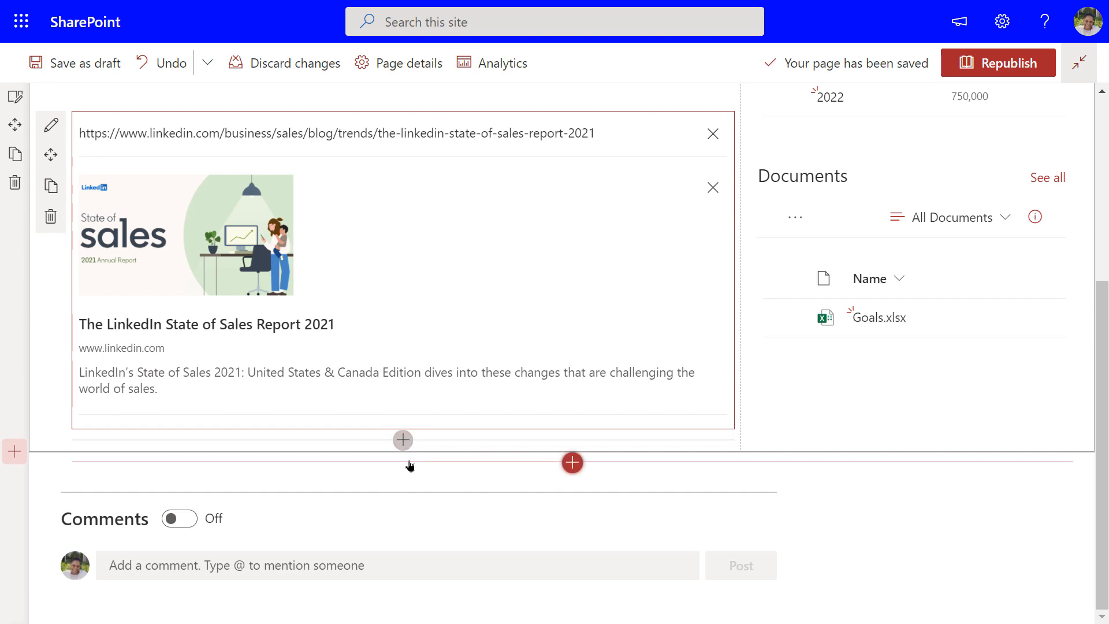
Start adding a web part below the LinkedIn article, then copy the embed code of Learnit Training's "What is learning with Learnit like?" video on YouTube.
scroll(509, 323, up, 2)
scroll(515, 308, down, 2)
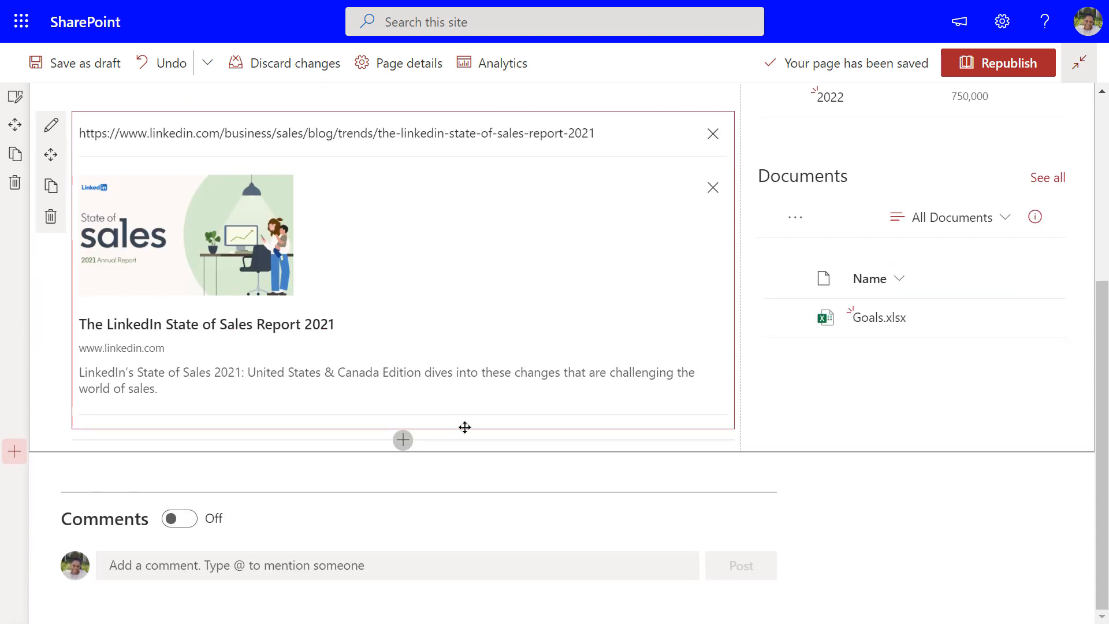
click(403, 440)
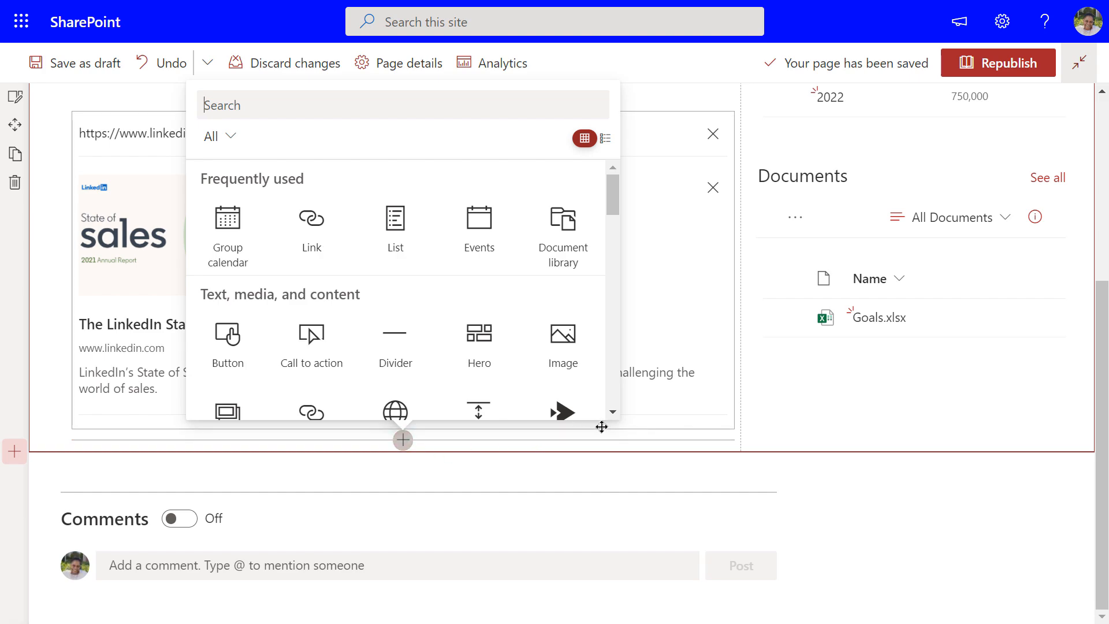
scroll(587, 354, down, 1)
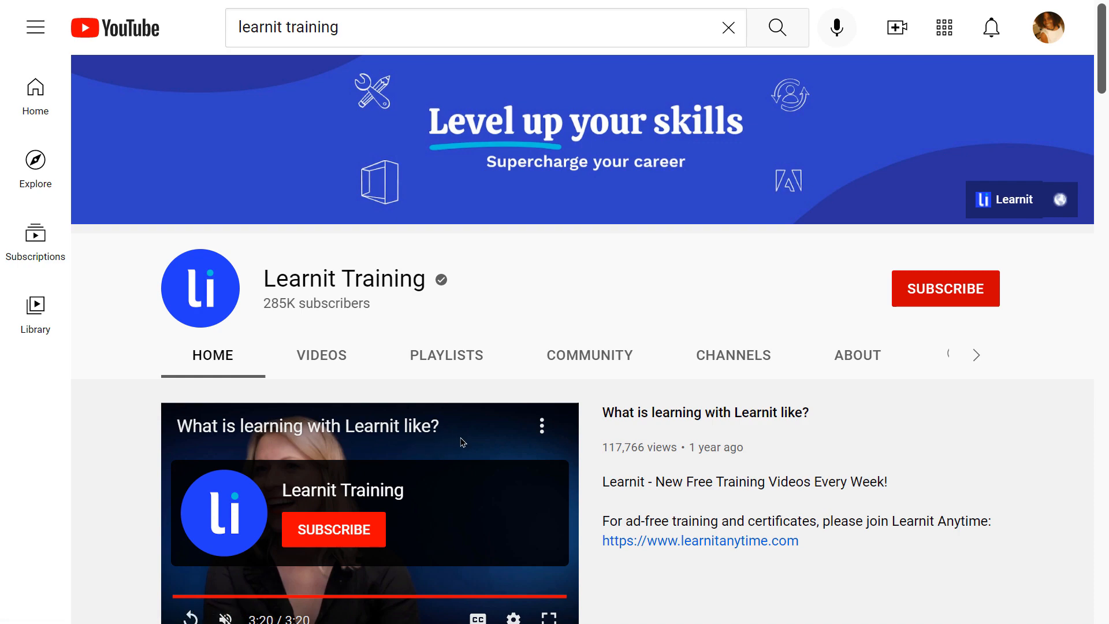
right_click(462, 442)
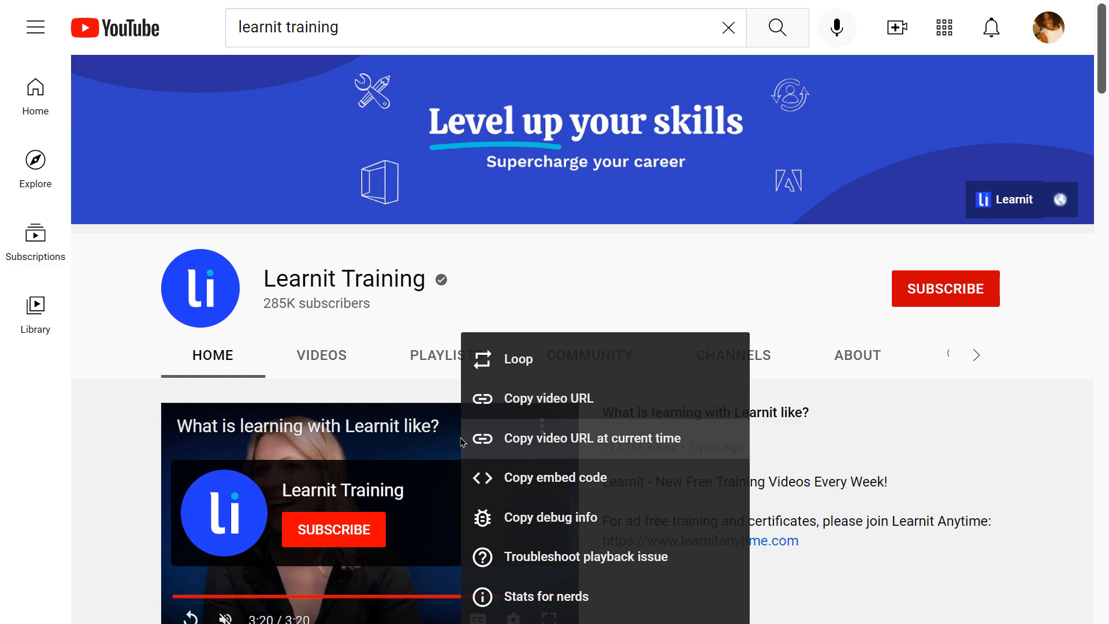
click(510, 483)
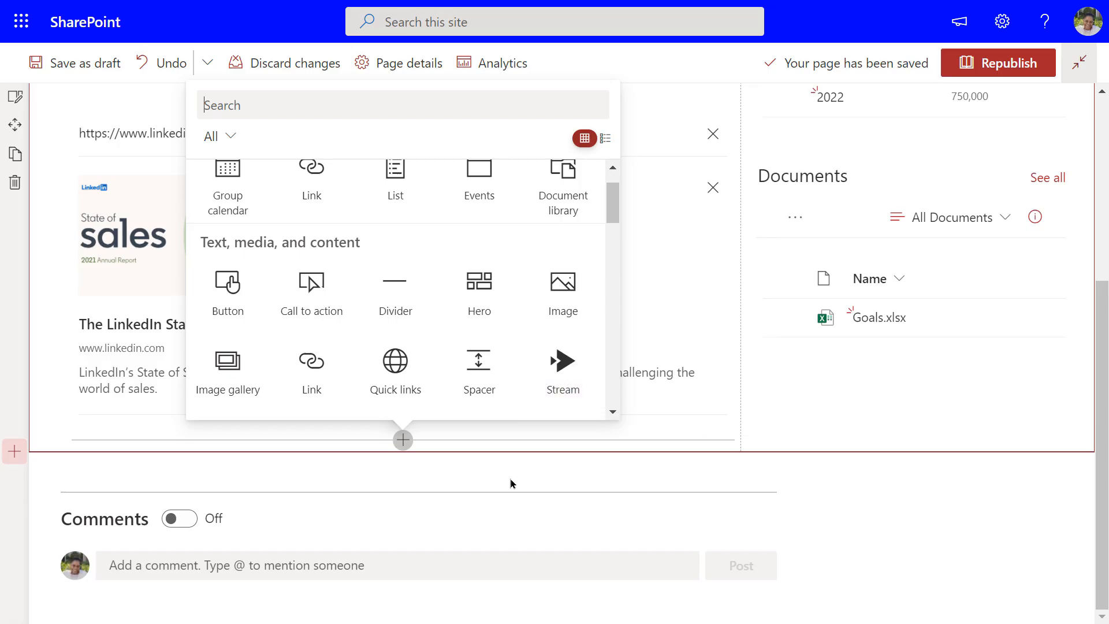
Back in SharePoint, add a YouTube web part below the LinkedIn article, paste the copied embed code into it, and close its settings.
scroll(511, 306, down, 2)
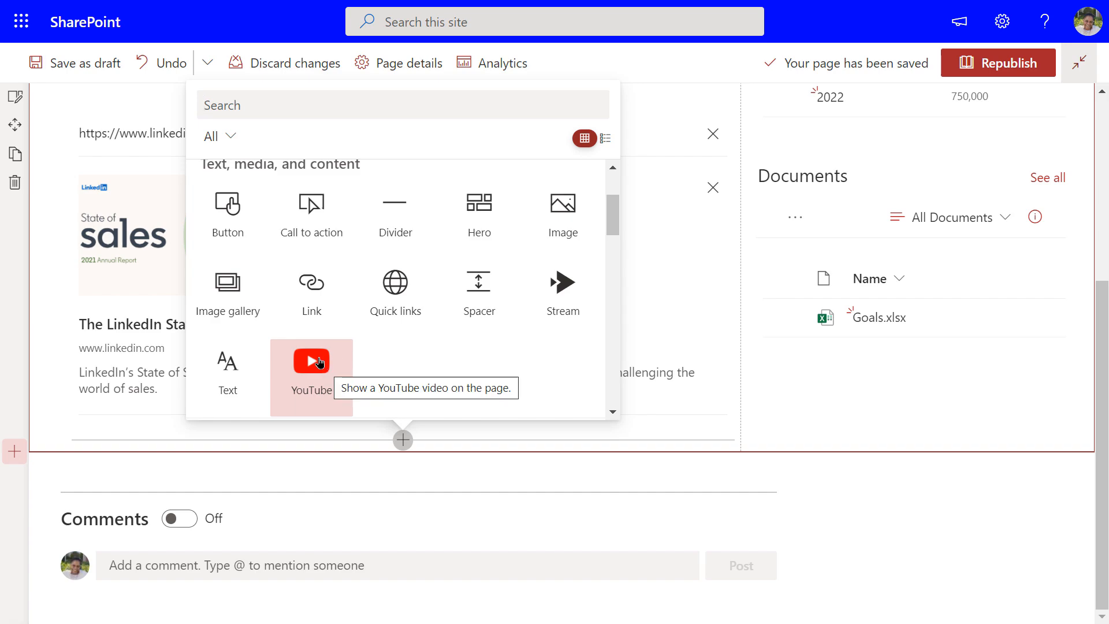
click(320, 362)
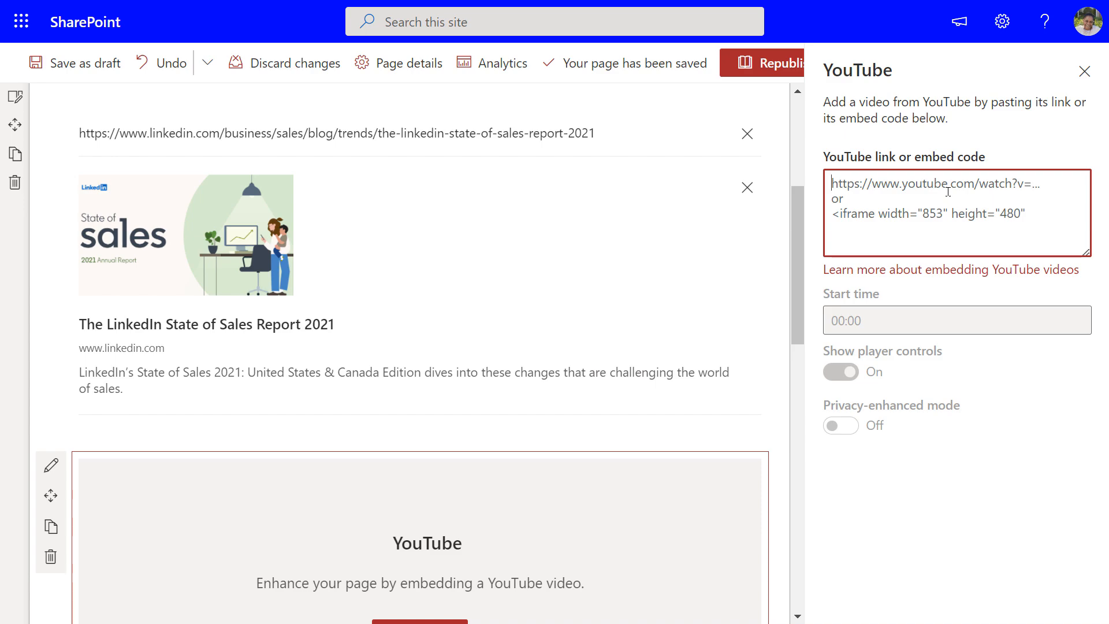
key(ctrl+v)
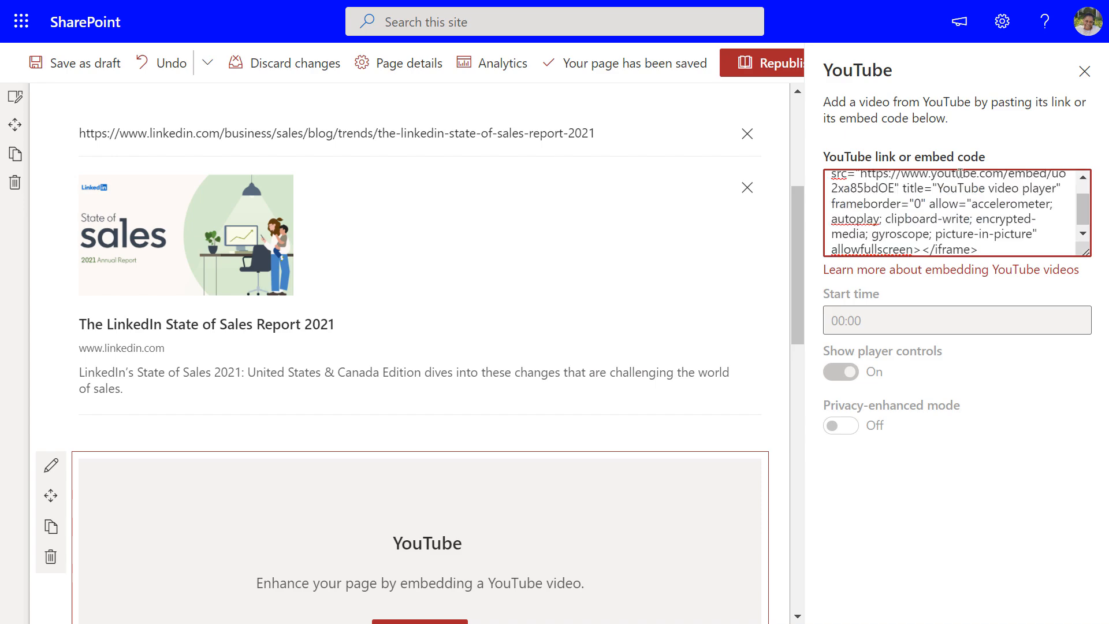
drag(1084, 214, 1088, 176)
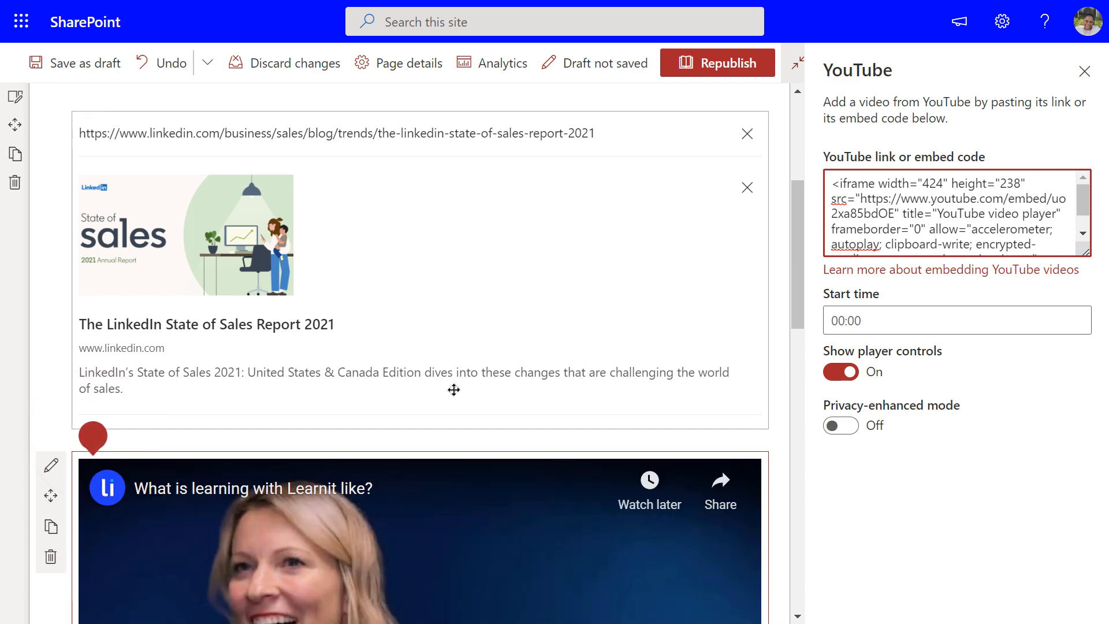
scroll(448, 399, down, 2)
scroll(444, 402, down, 2)
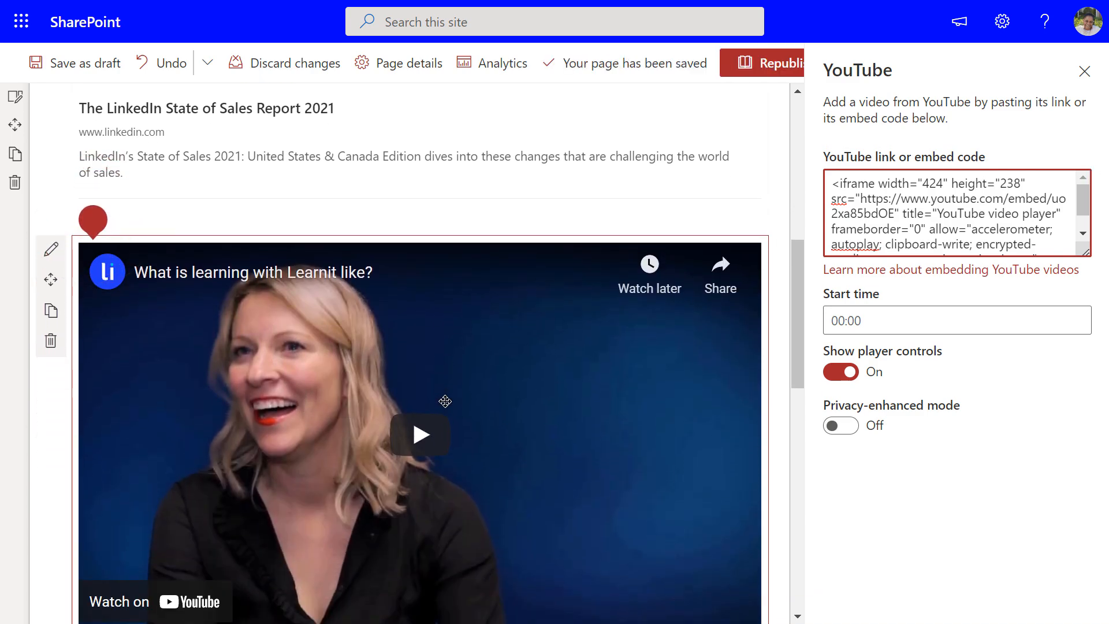
scroll(445, 401, up, 1)
scroll(445, 400, up, 3)
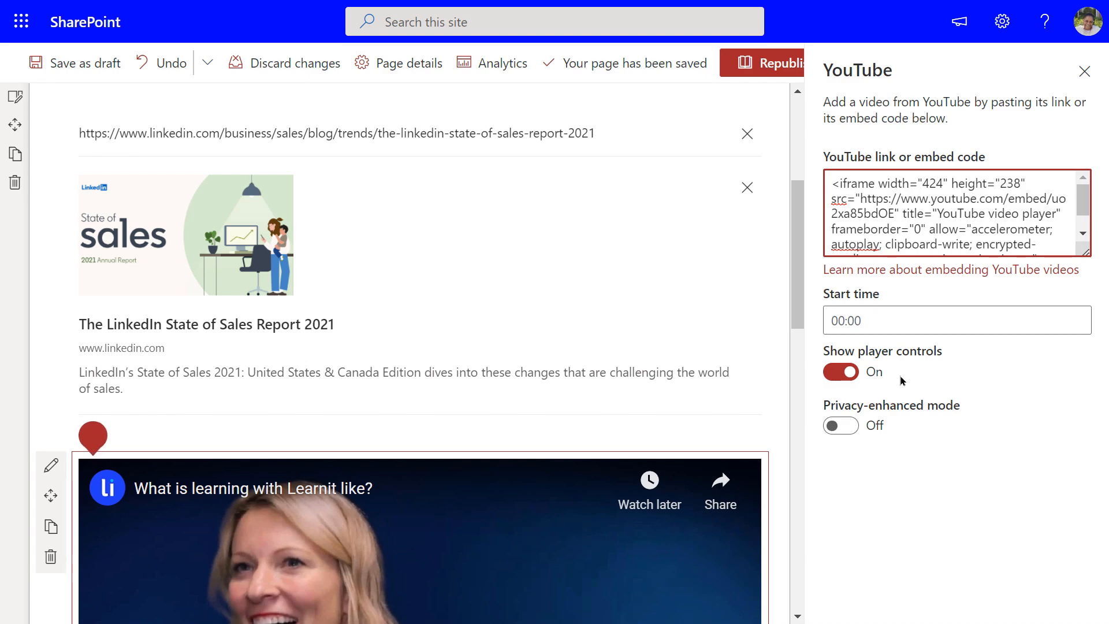
scroll(647, 445, down, 5)
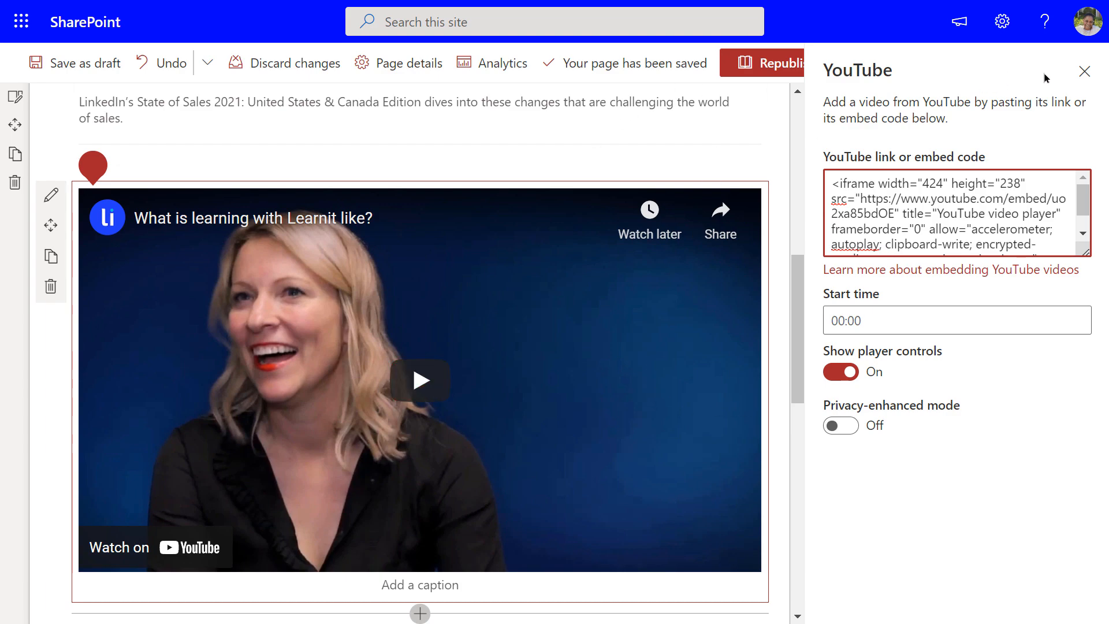
click(1079, 78)
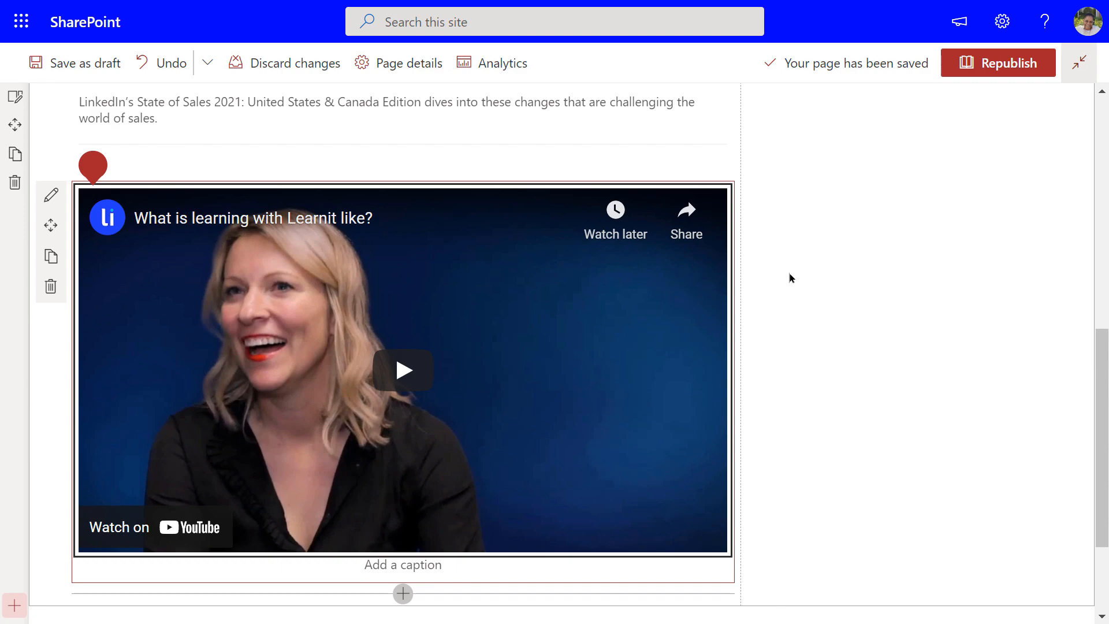
Review the edited layout from the video up to News and Goals, and republish the home page.
scroll(789, 273, up, 7)
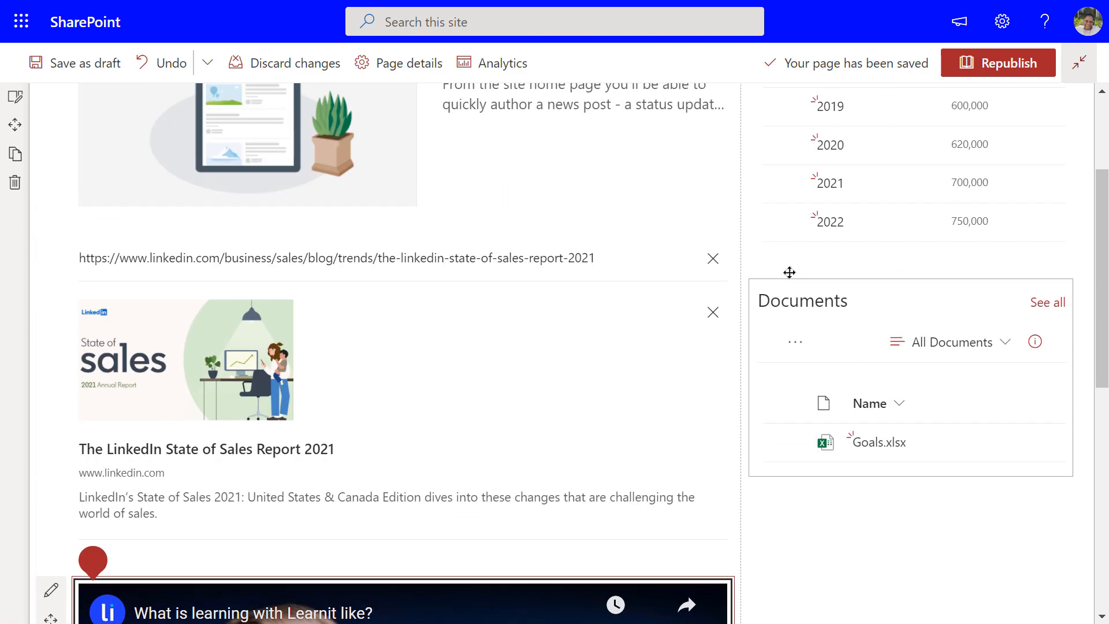
scroll(789, 272, up, 3)
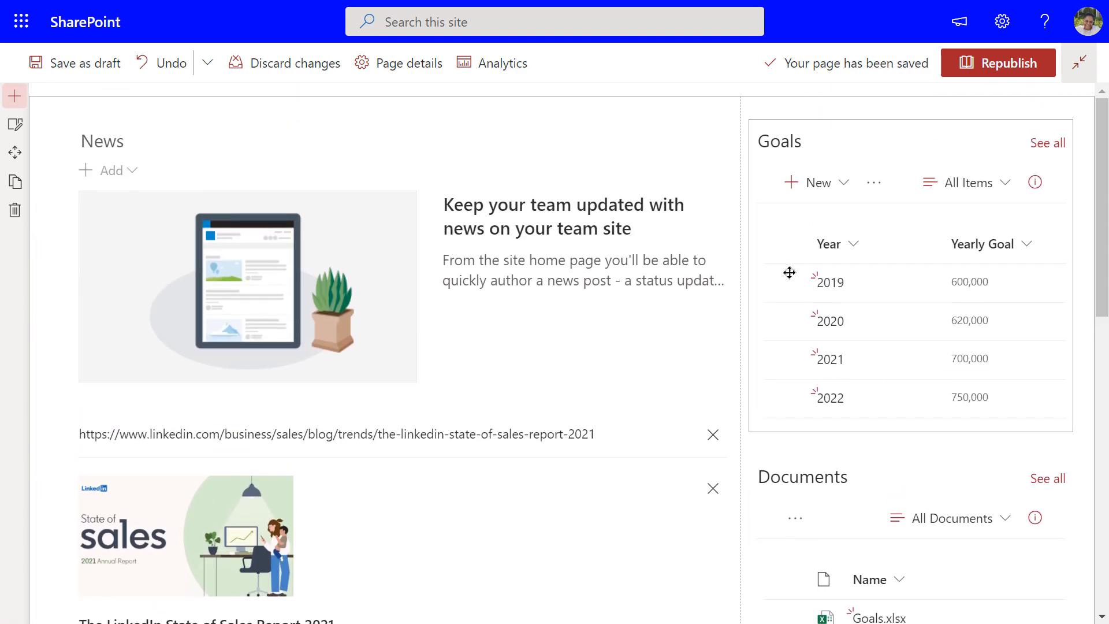
scroll(789, 273, down, 1)
scroll(789, 272, up, 1)
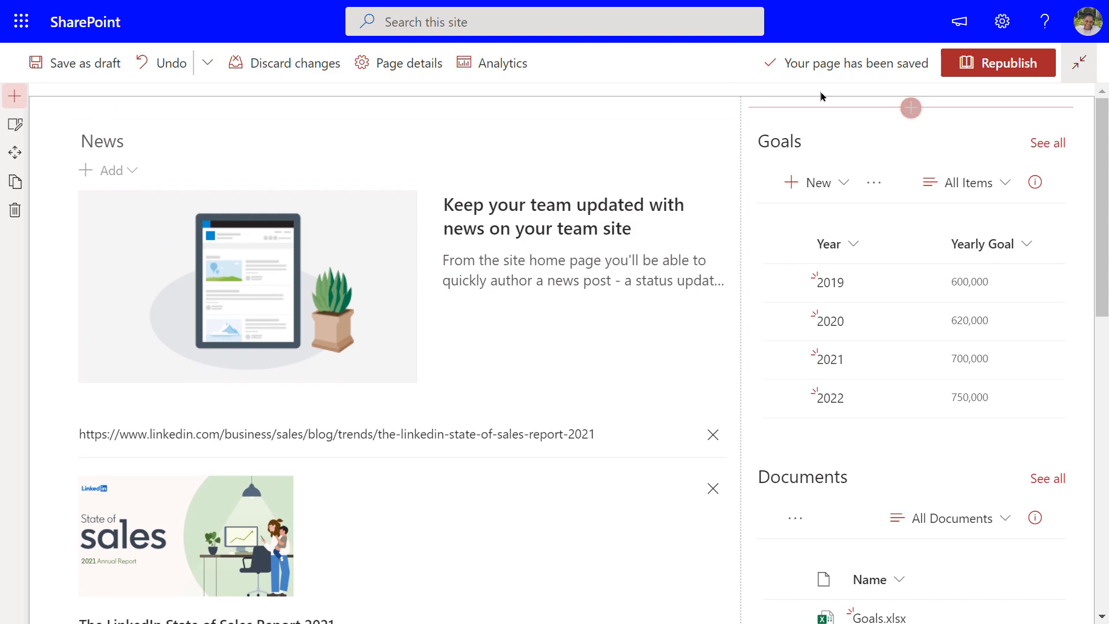
click(973, 66)
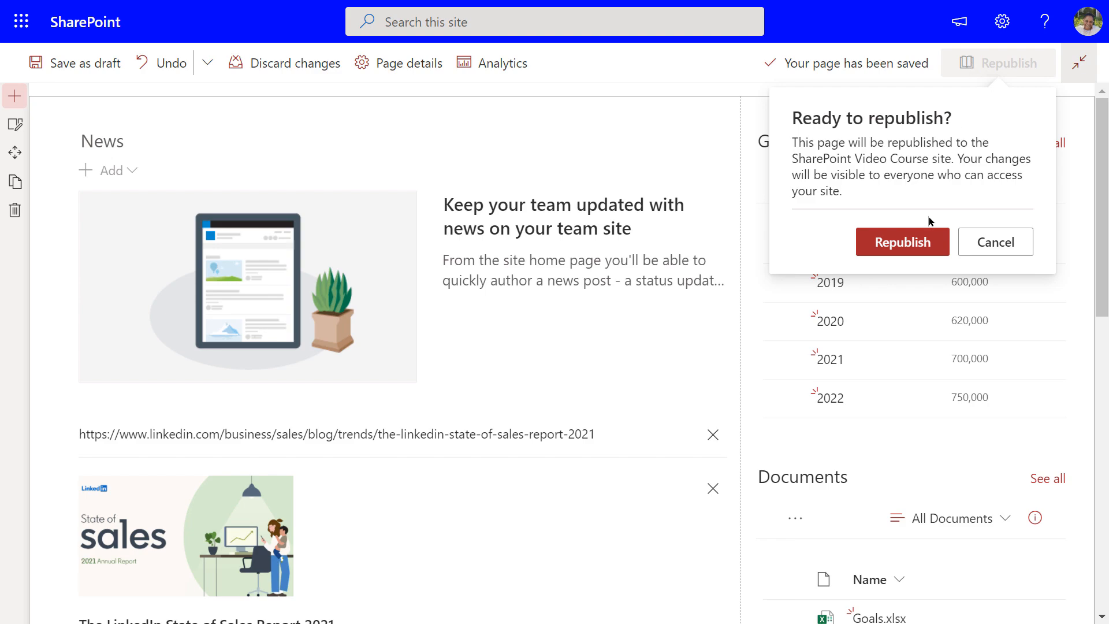
click(923, 244)
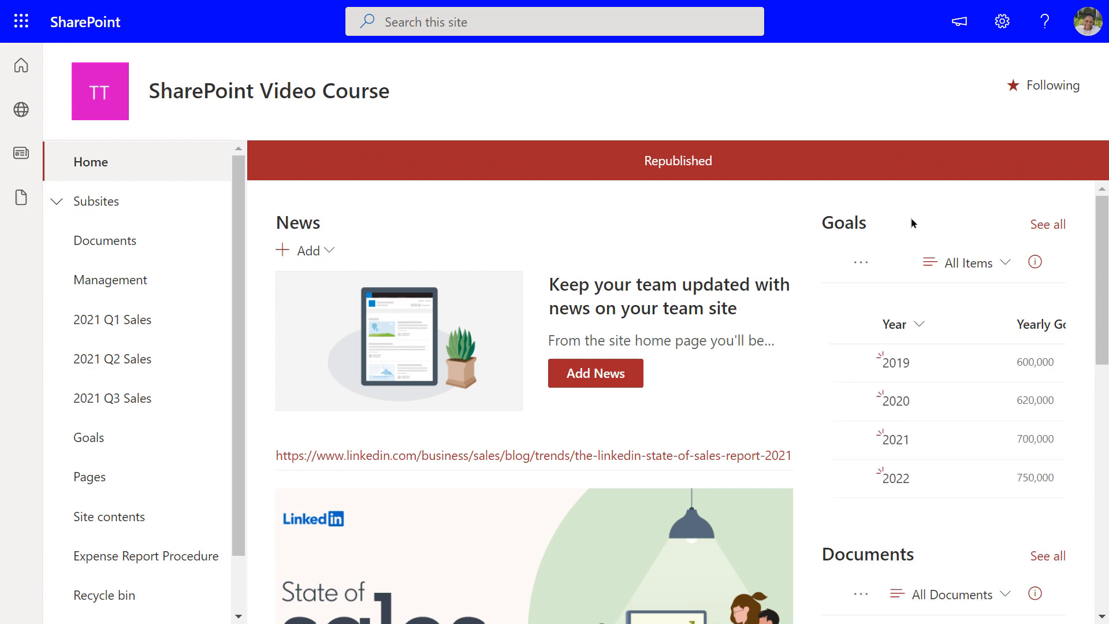
Examine how the News, Goals, Documents, LinkedIn article and YouTube video web parts appear on the republished home page.
scroll(665, 199, down, 1)
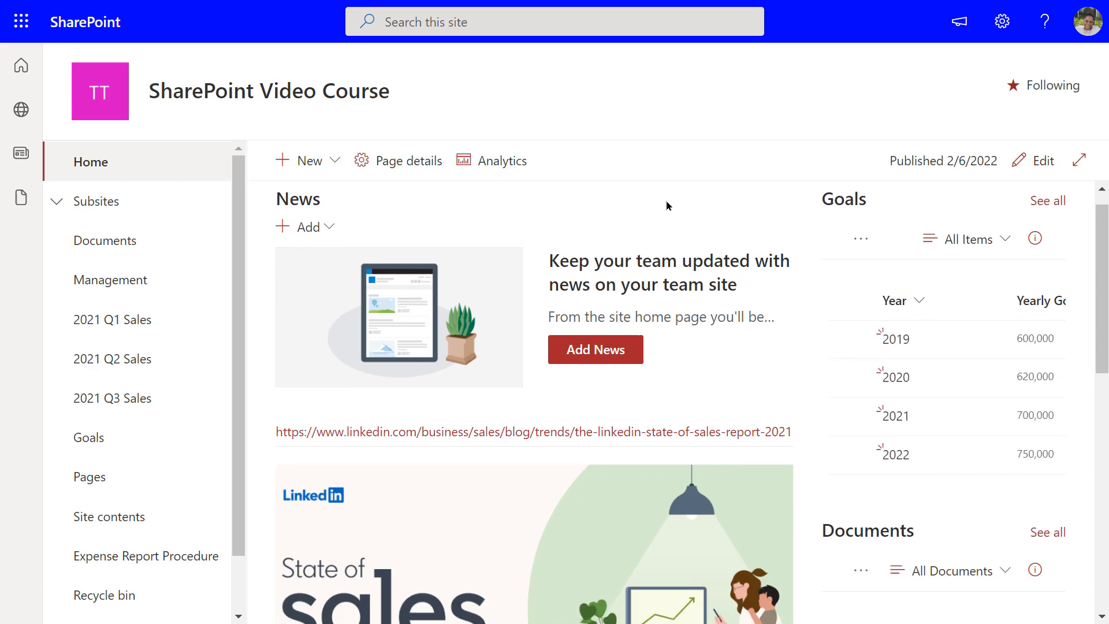
scroll(665, 200, up, 1)
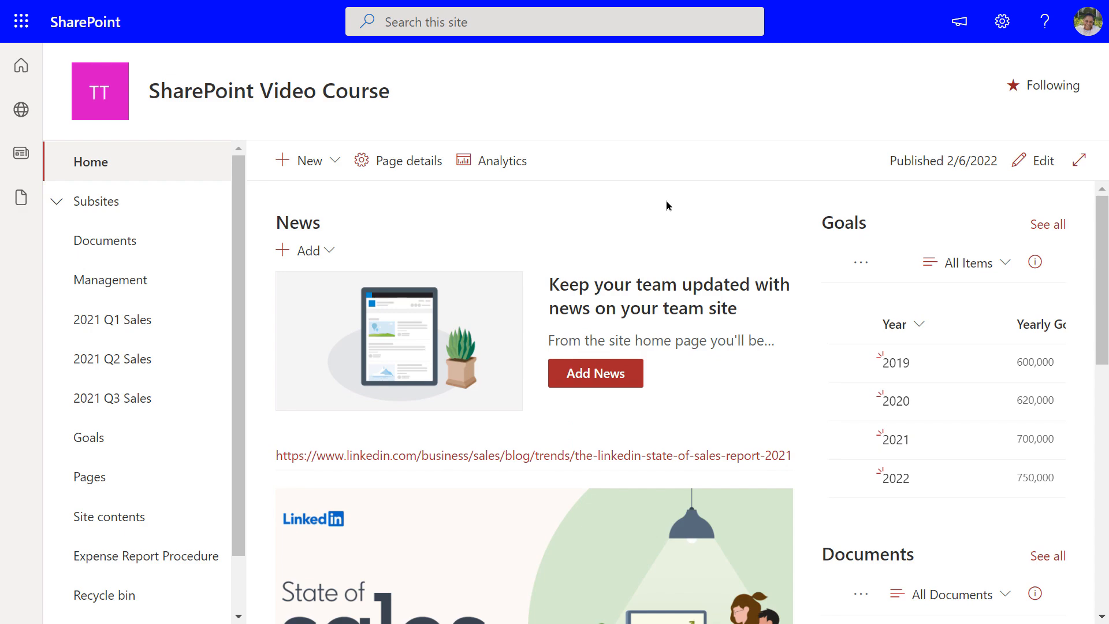
scroll(667, 205, down, 2)
scroll(666, 205, up, 1)
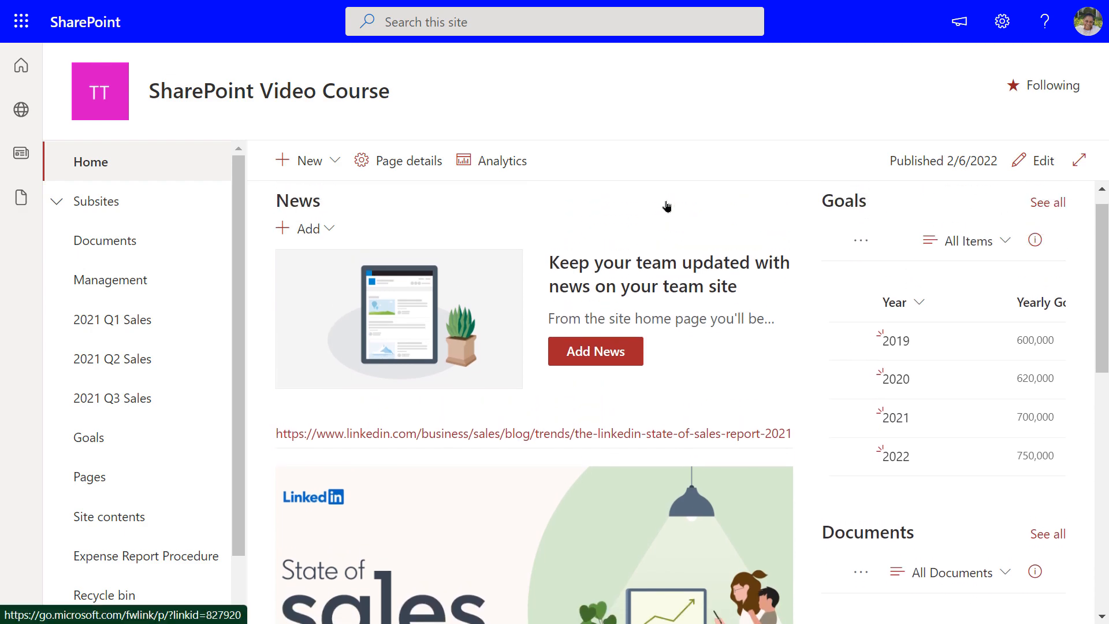
scroll(895, 283, down, 1)
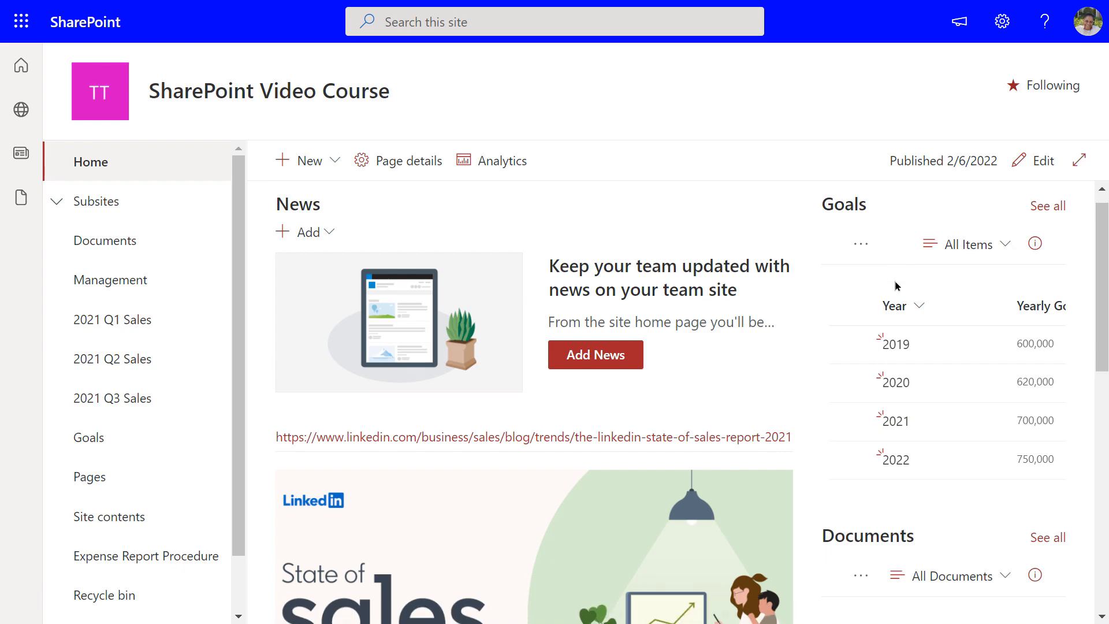
scroll(893, 280, down, 3)
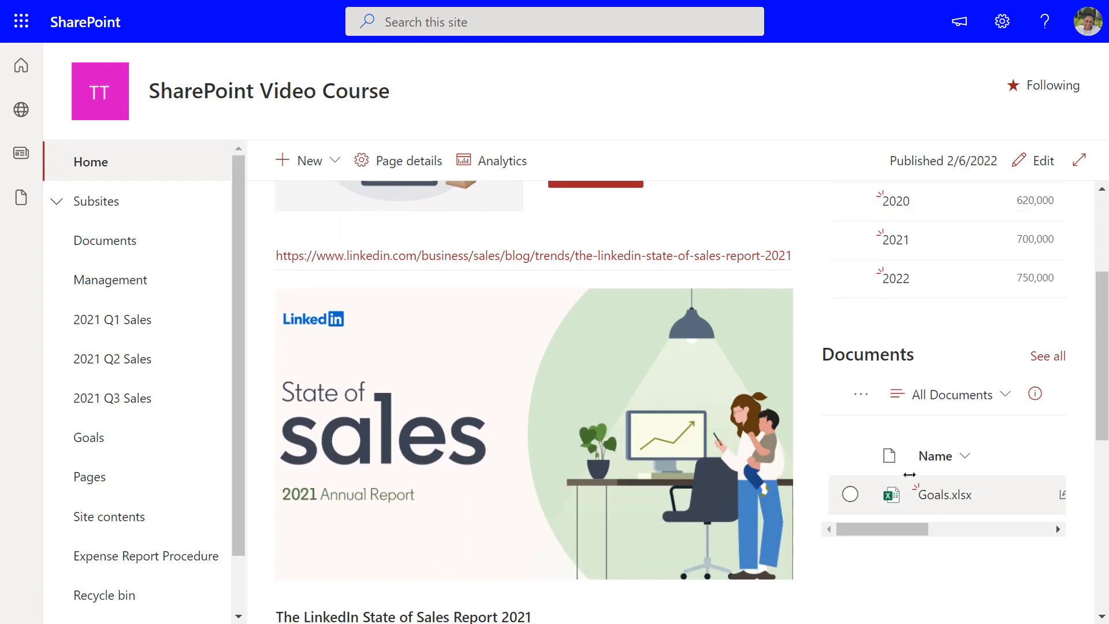
scroll(910, 477, down, 2)
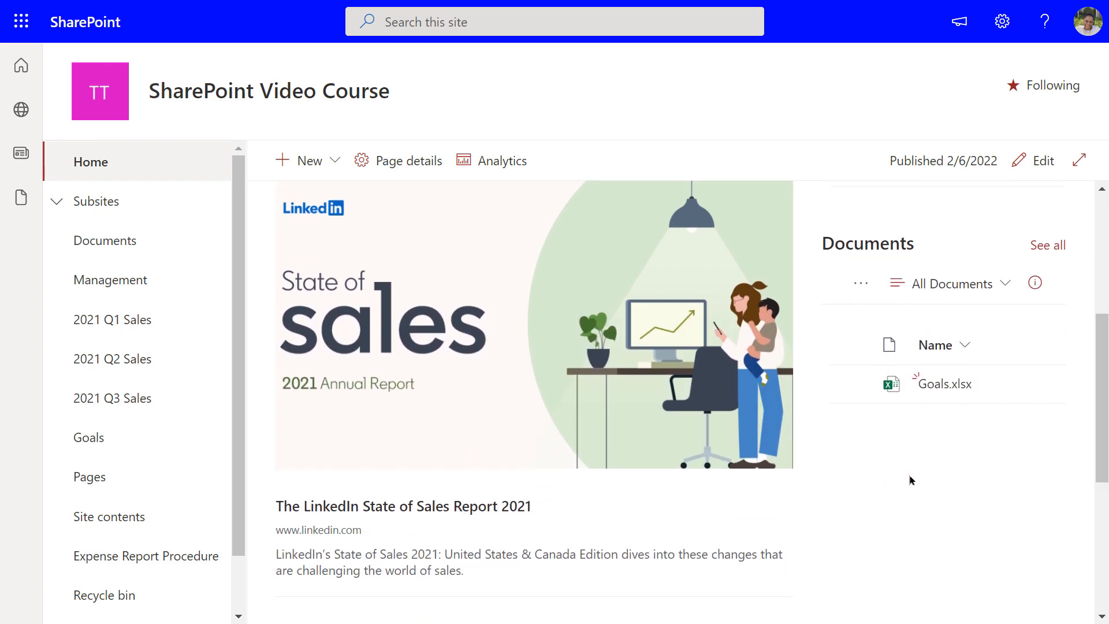
scroll(910, 480, down, 1)
scroll(909, 480, up, 2)
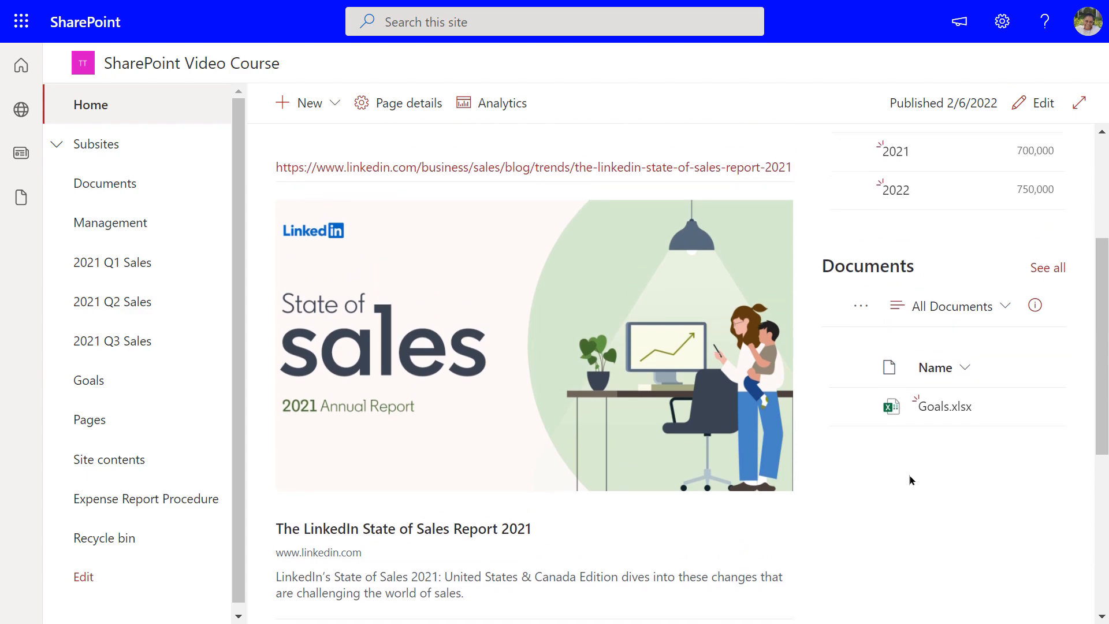
scroll(566, 442, down, 2)
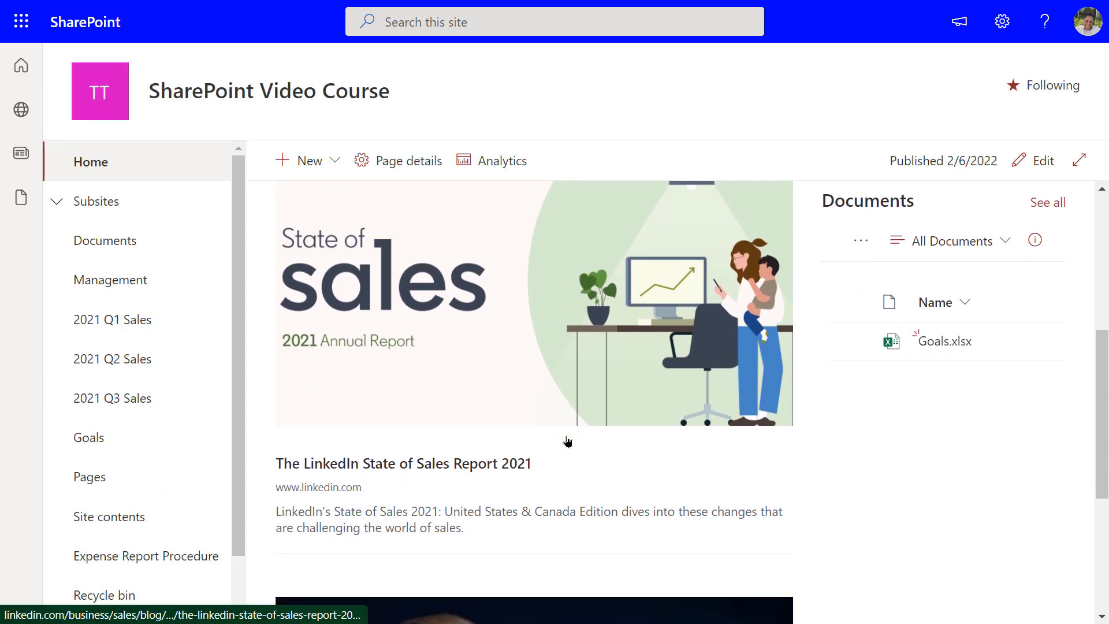
scroll(567, 441, down, 5)
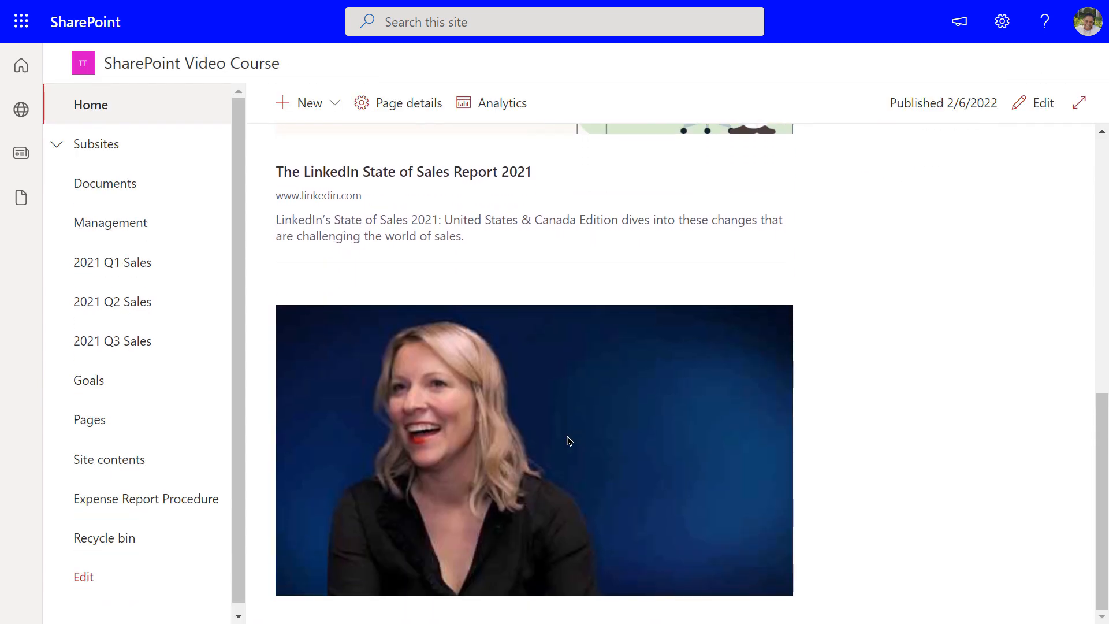
scroll(569, 441, up, 2)
scroll(569, 442, down, 1)
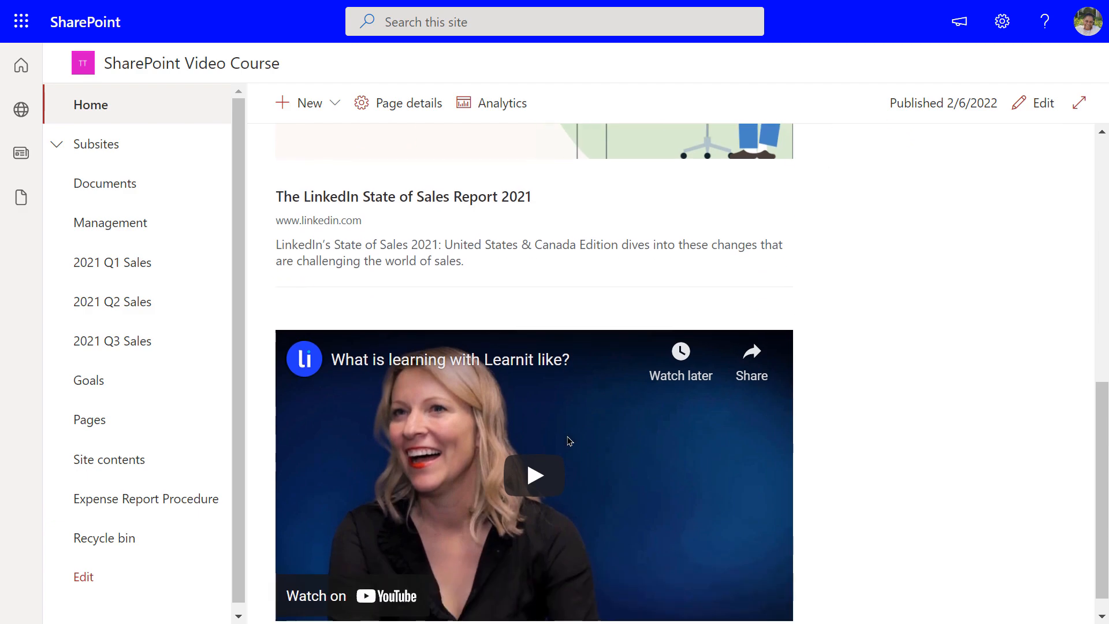
scroll(569, 441, up, 10)
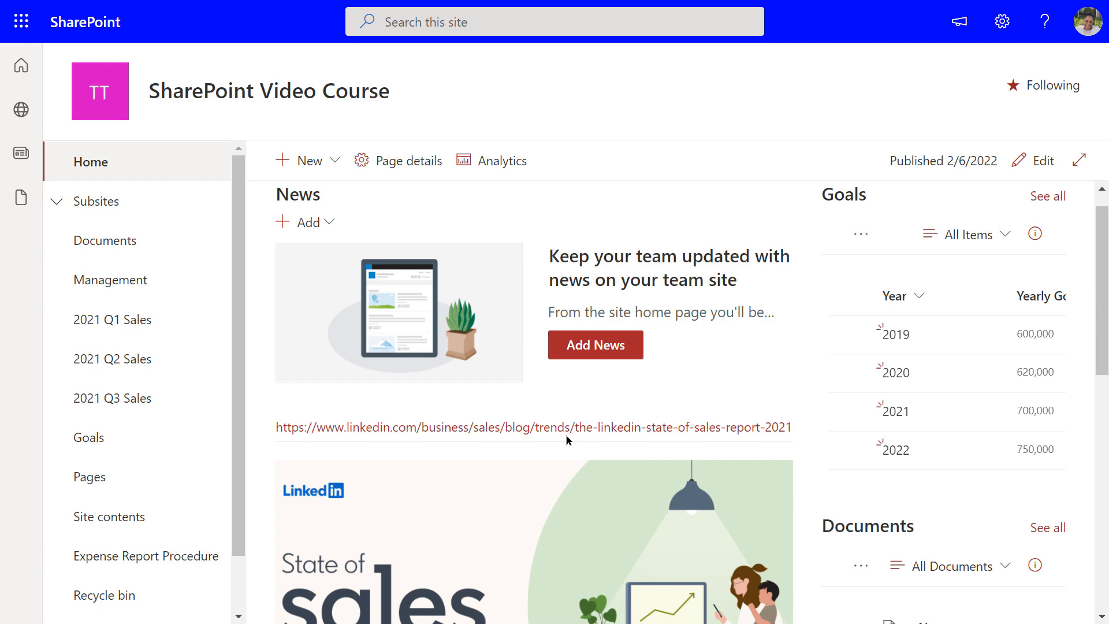
click(94, 174)
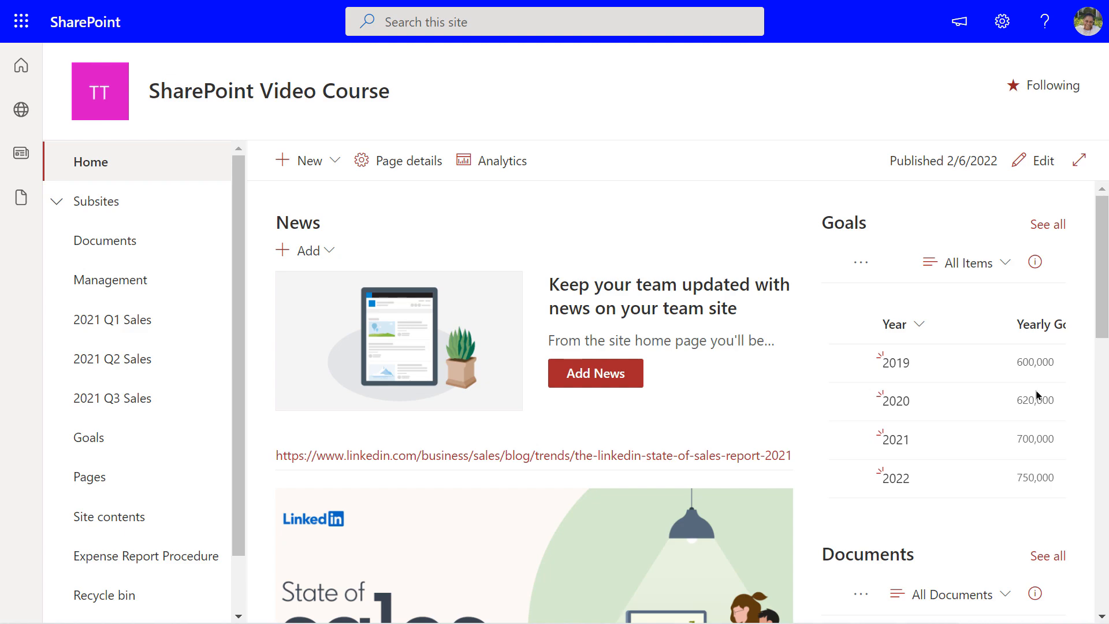
From the site information, view all site settings, open Change the look under Look and Feel, and browse the available themes.
click(1003, 23)
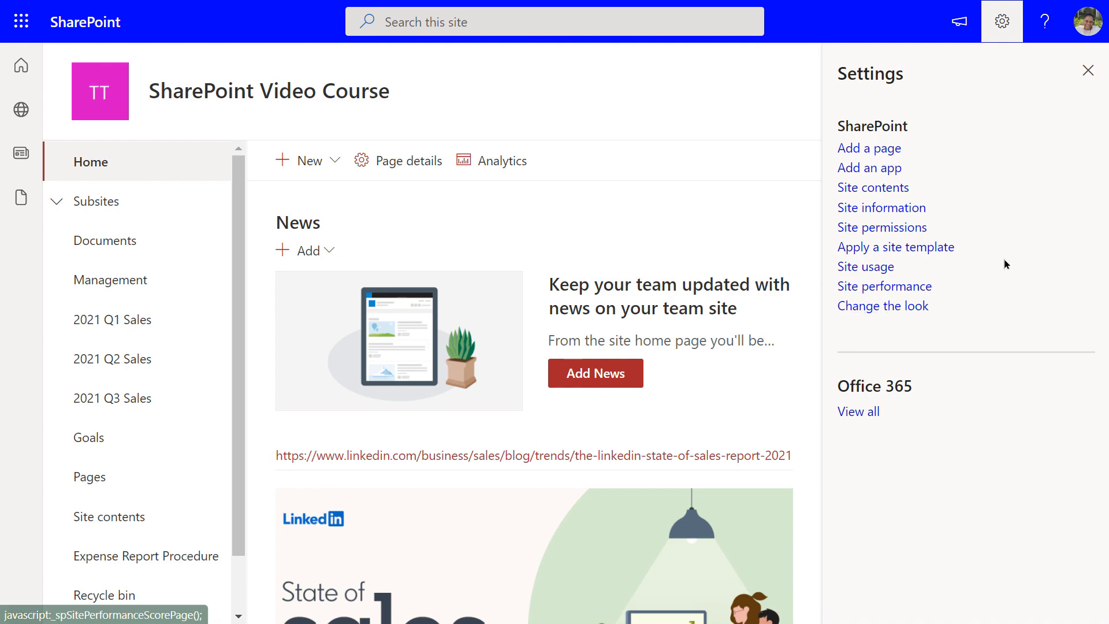
click(895, 214)
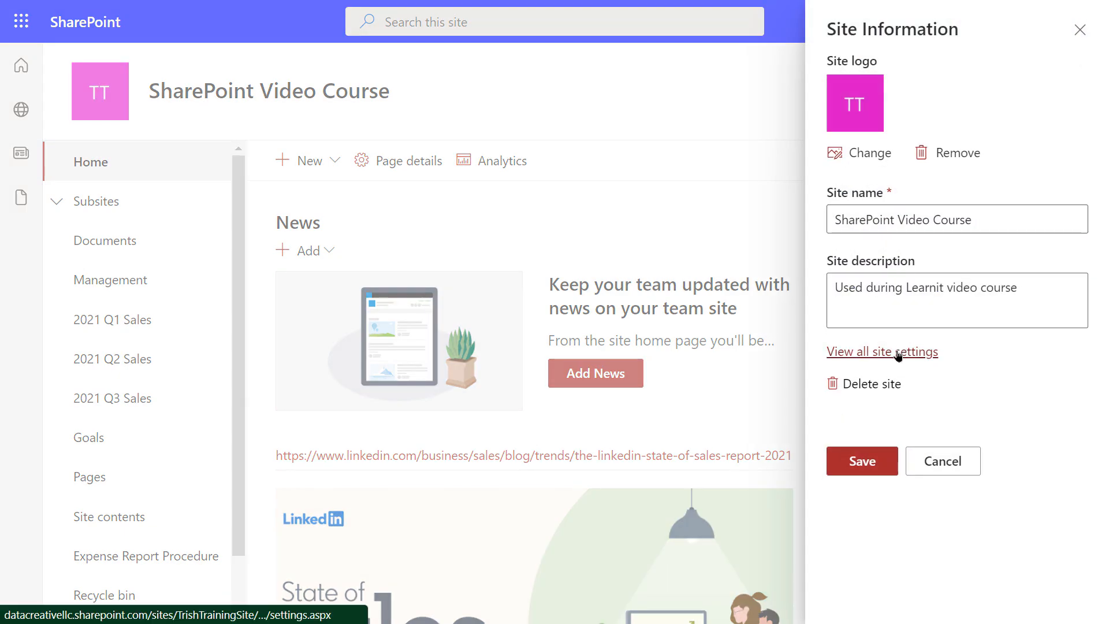
click(898, 353)
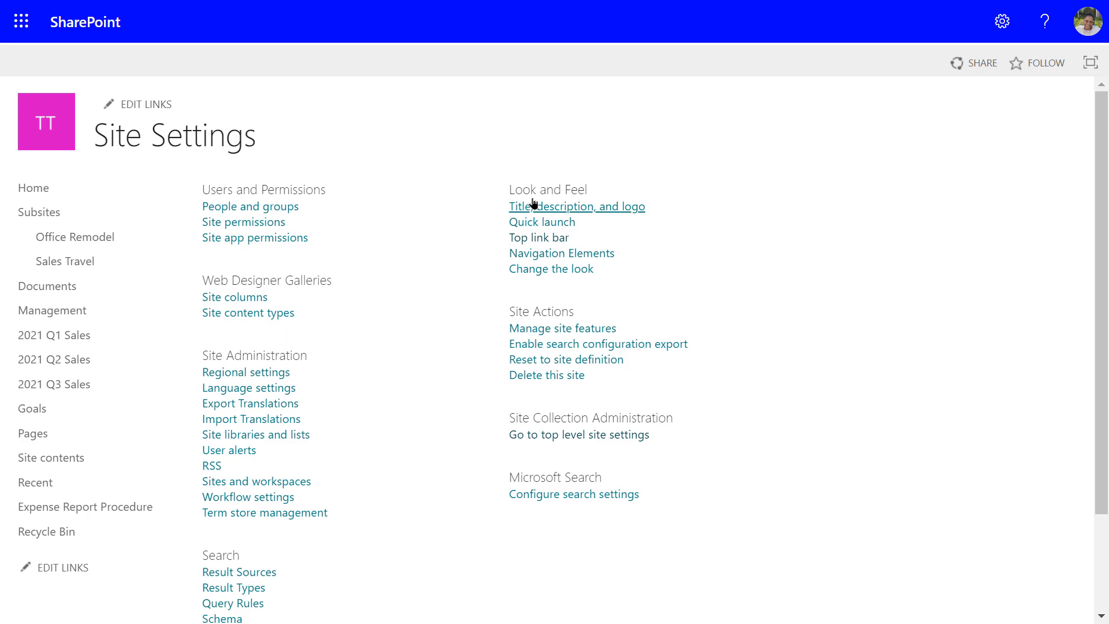
click(561, 269)
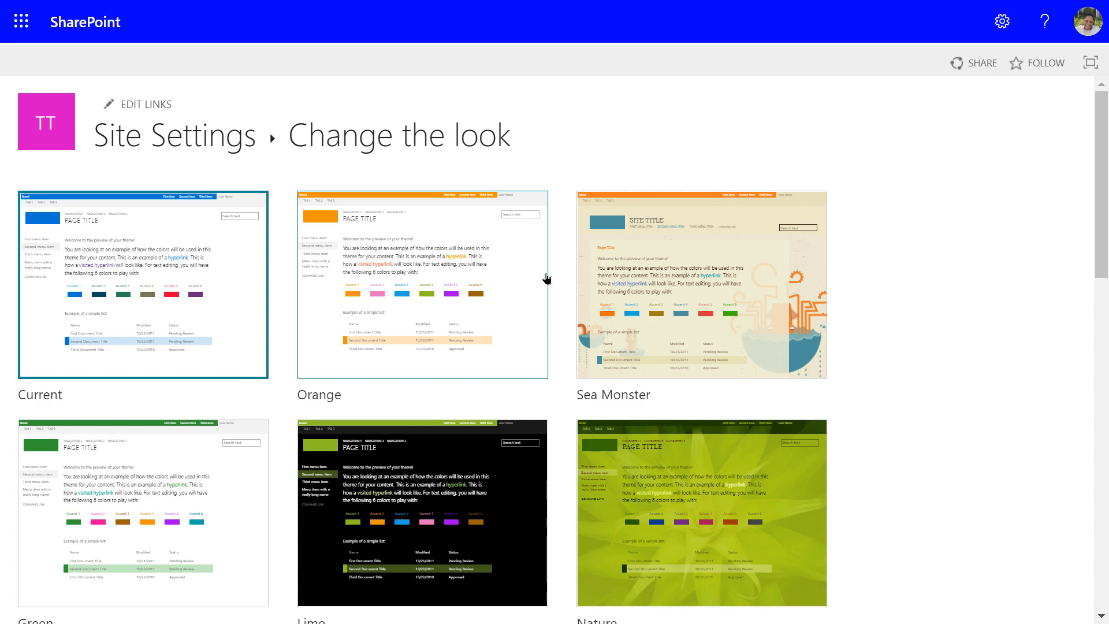
scroll(554, 276, down, 2)
scroll(556, 282, down, 6)
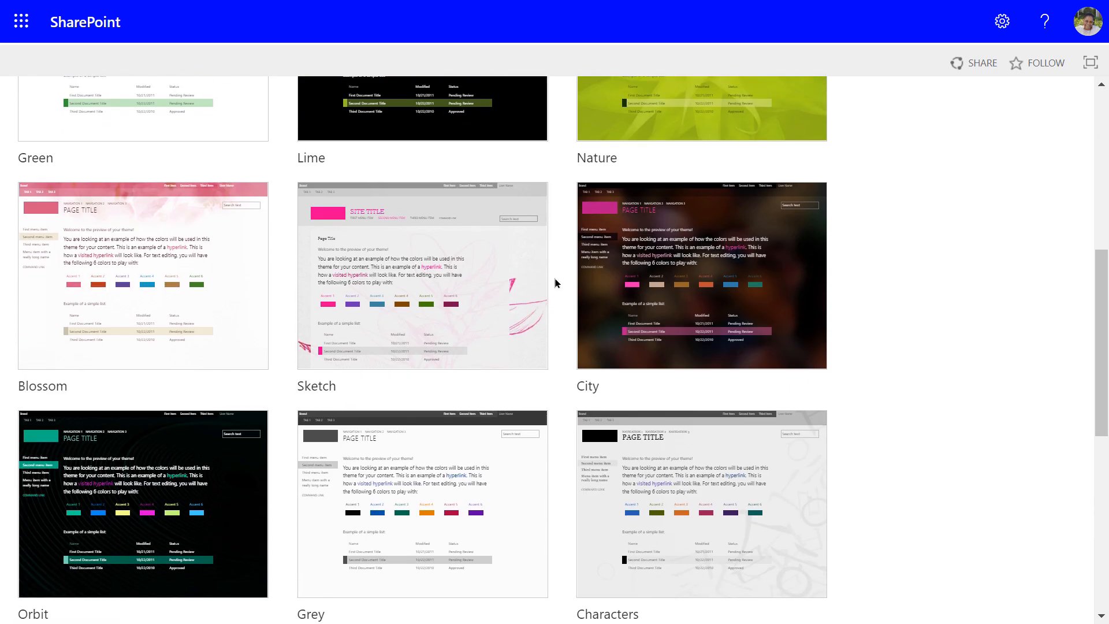
Browse the remaining site themes and choose the Orange theme.
scroll(554, 282, up, 2)
scroll(555, 282, down, 5)
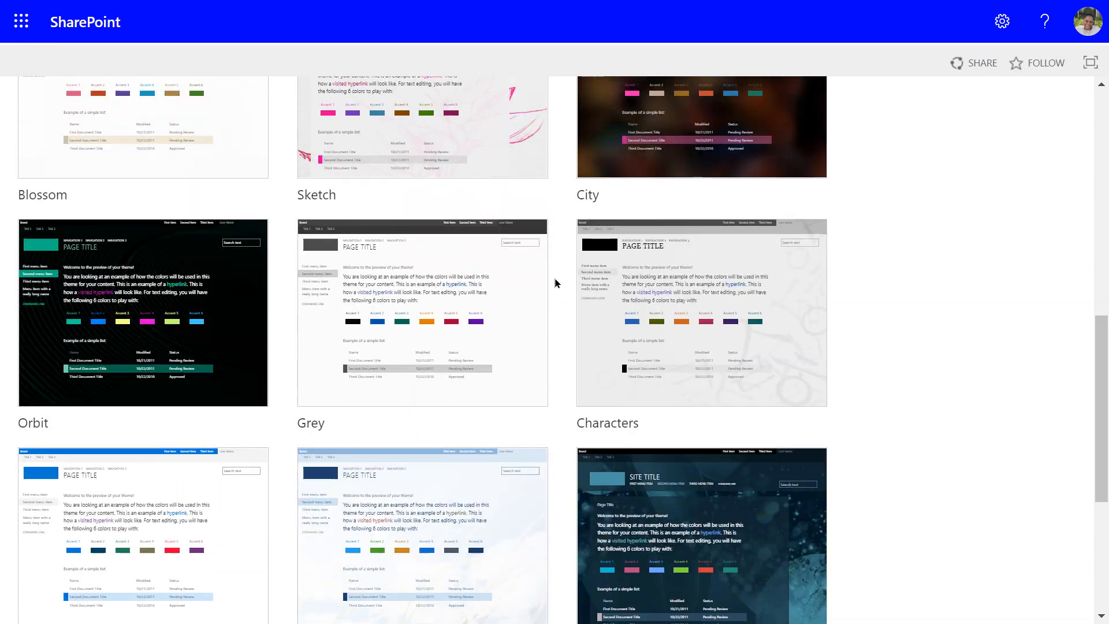
scroll(555, 282, down, 5)
scroll(554, 283, up, 13)
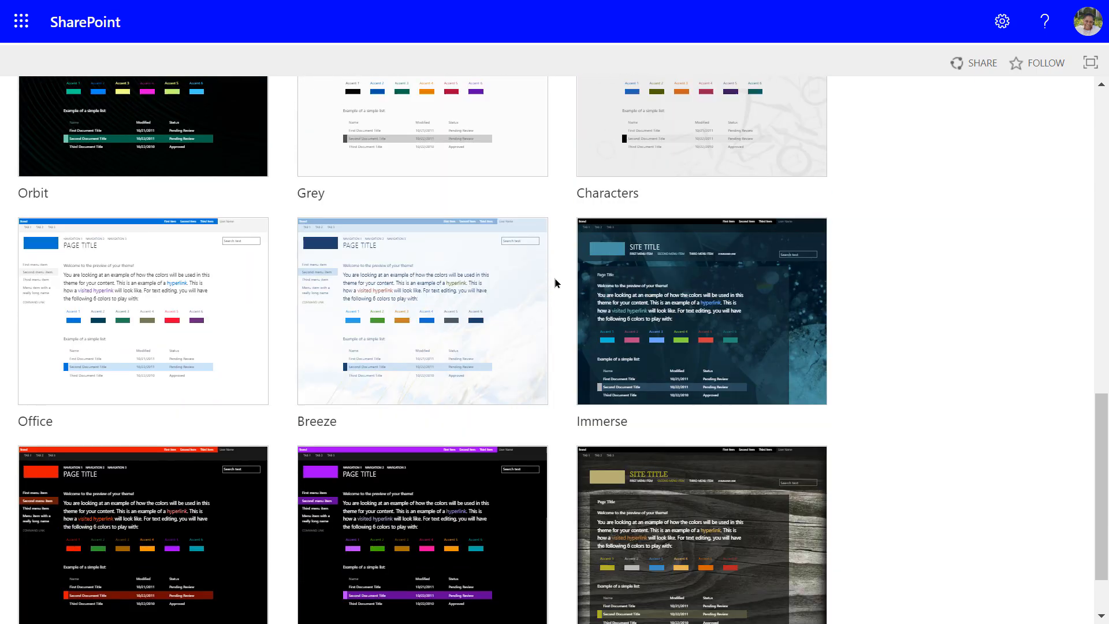
scroll(554, 283, up, 4)
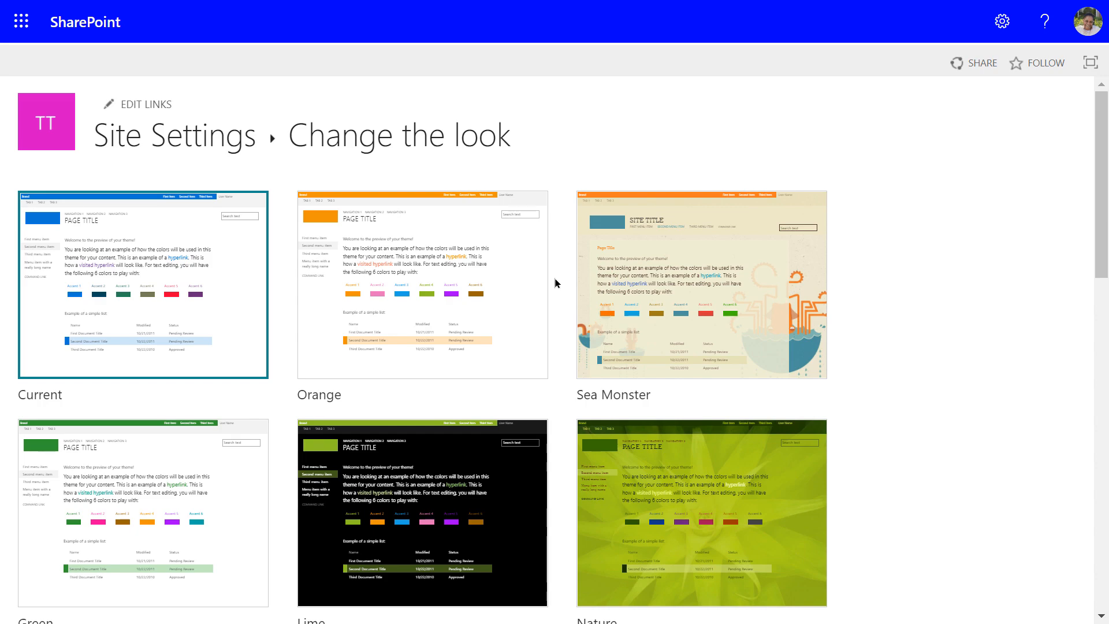
click(372, 275)
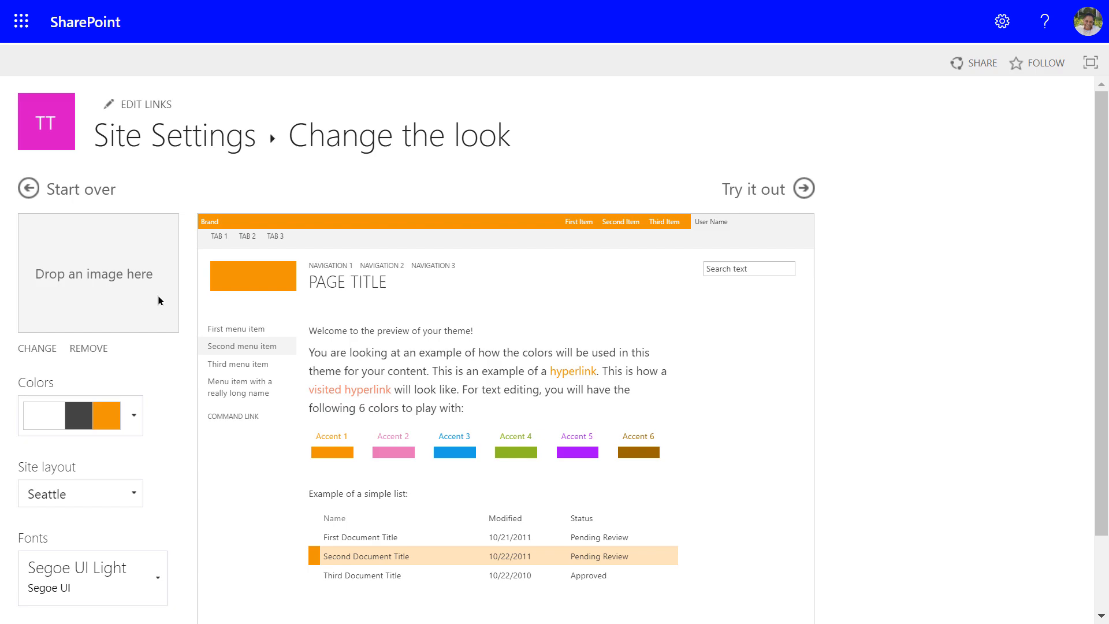
Examine the Orange theme's customization options and the list of alternative color palettes without changing the colors.
scroll(157, 293, down, 1)
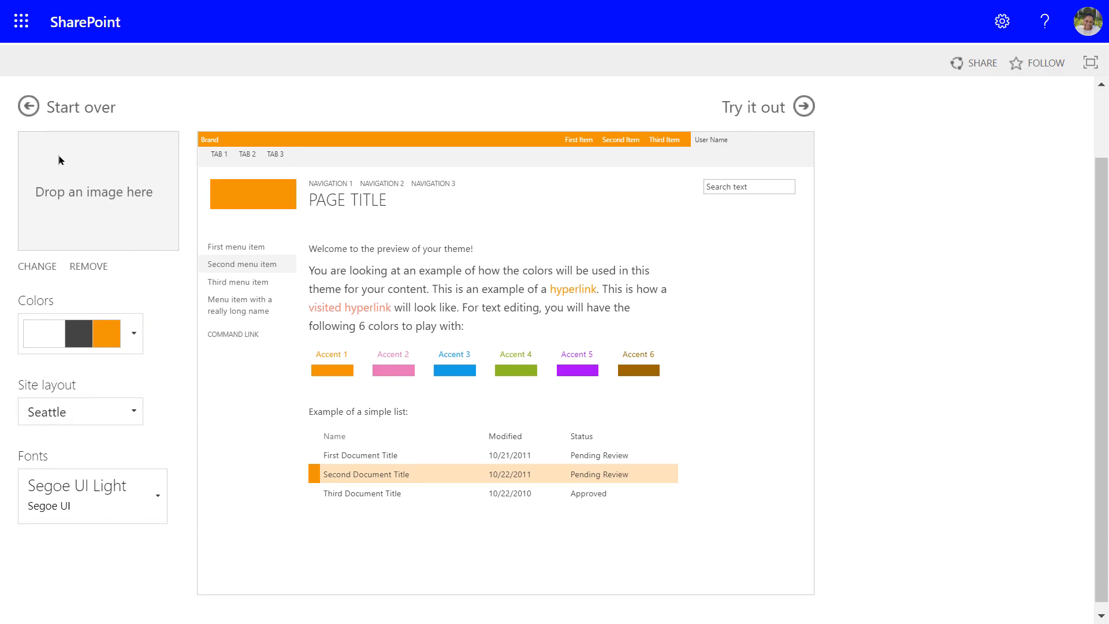
scroll(58, 154, up, 1)
scroll(67, 208, down, 1)
click(132, 349)
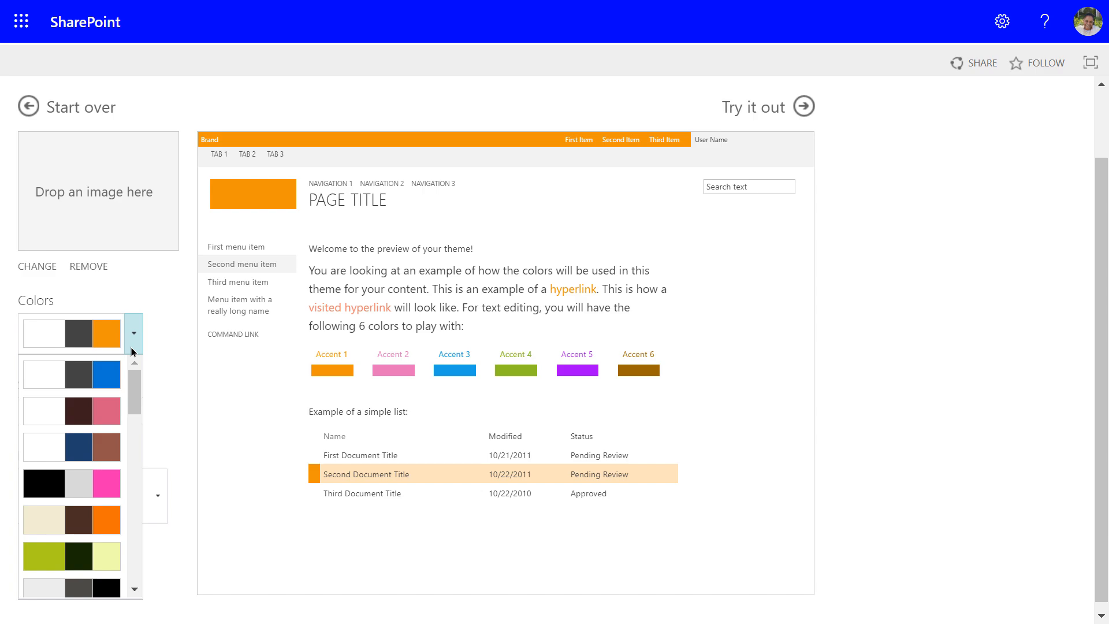
click(131, 349)
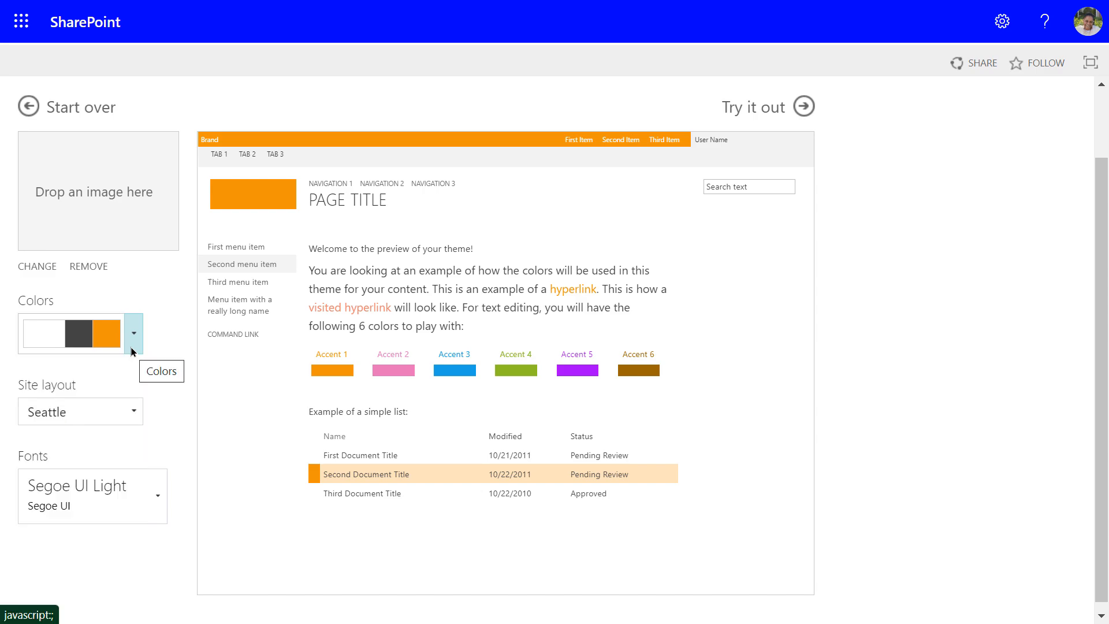
Choose the Seattle site layout and set the theme fonts to Blueprint MT Pro with Corbel.
click(132, 417)
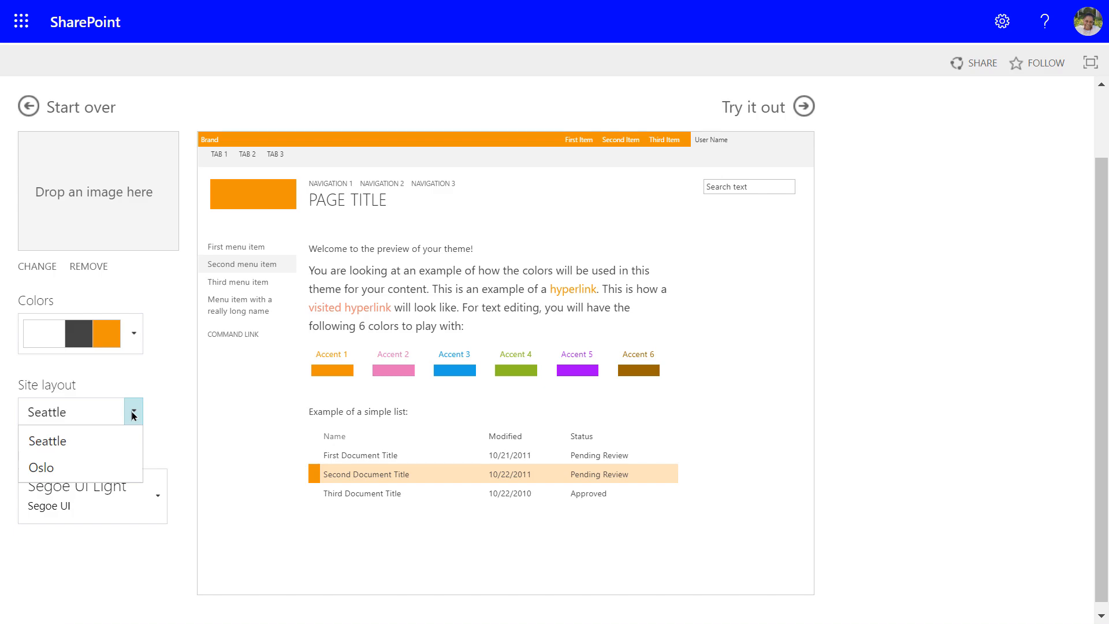
click(63, 442)
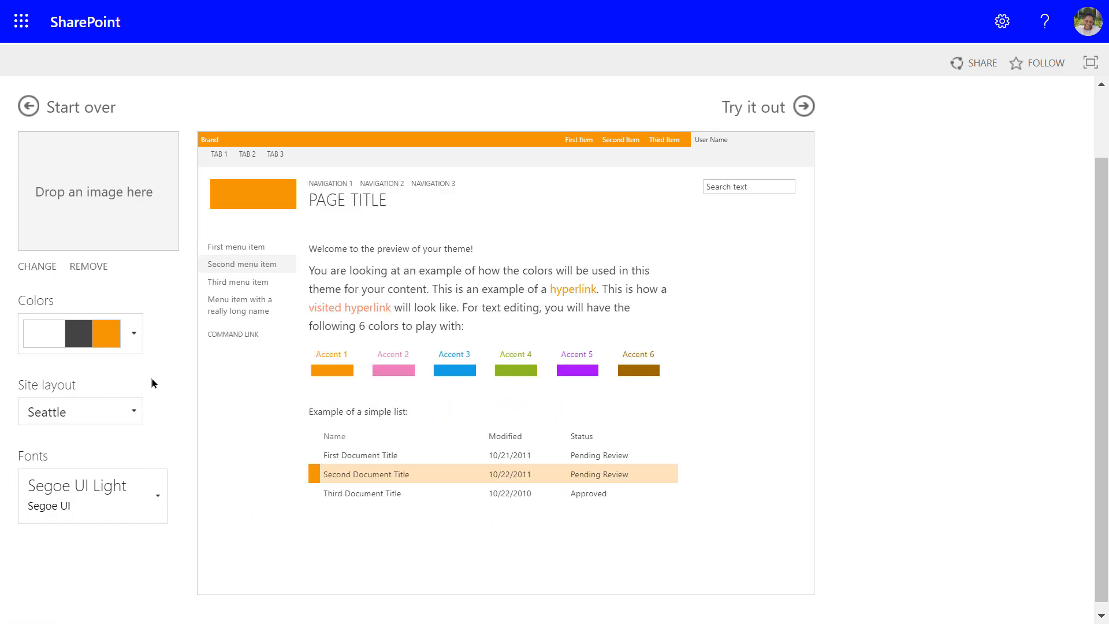
click(158, 497)
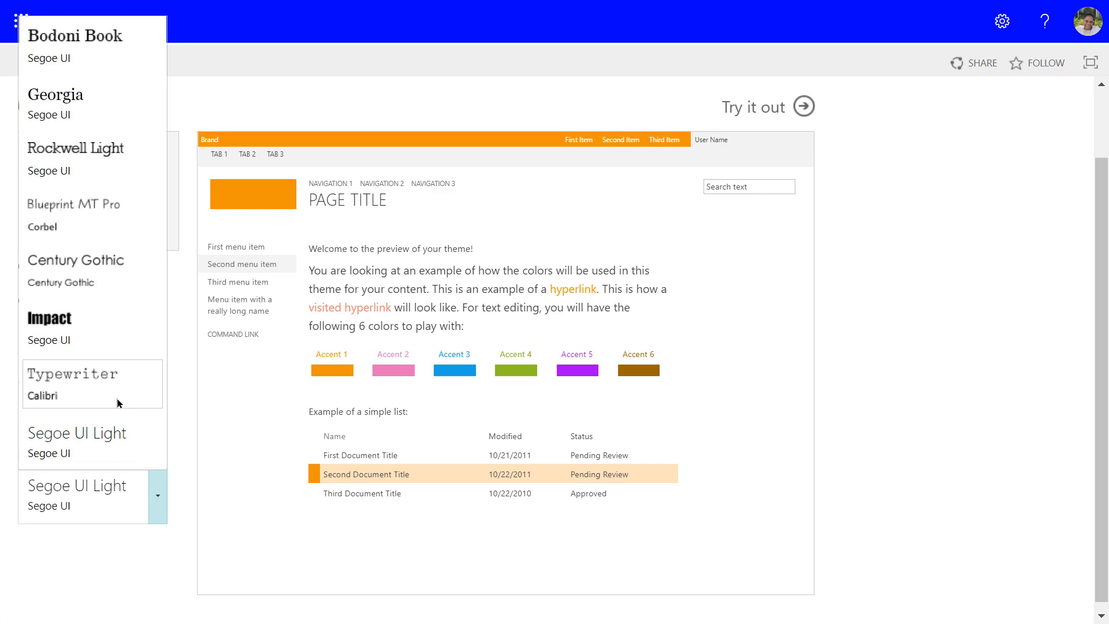
click(100, 218)
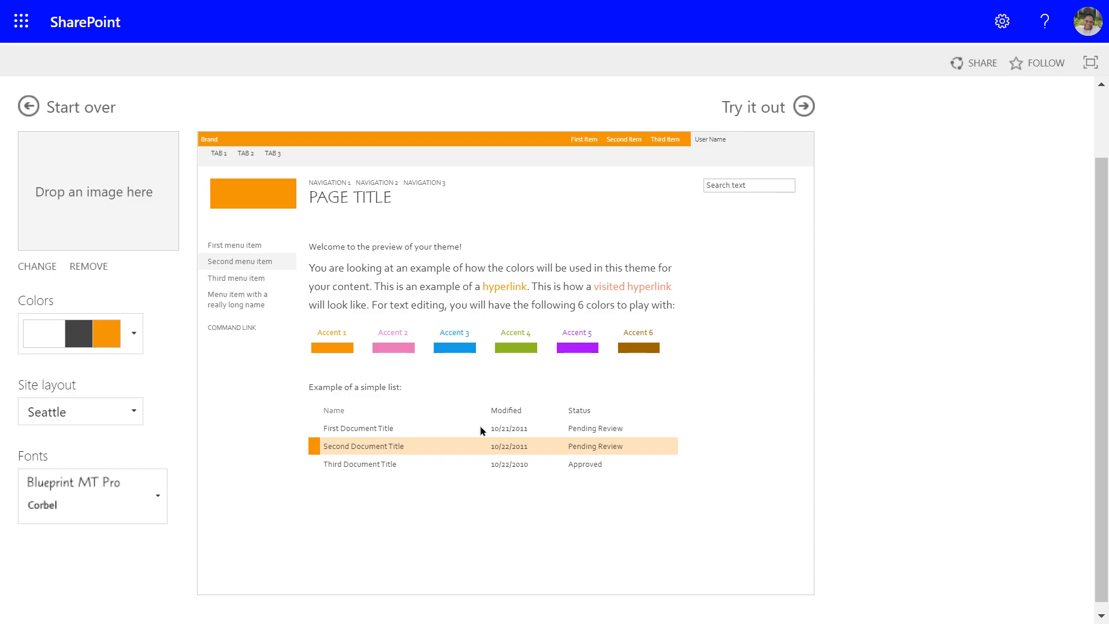
Try out the customized Orange theme in a live preview of the site and keep it.
scroll(828, 518, down, 1)
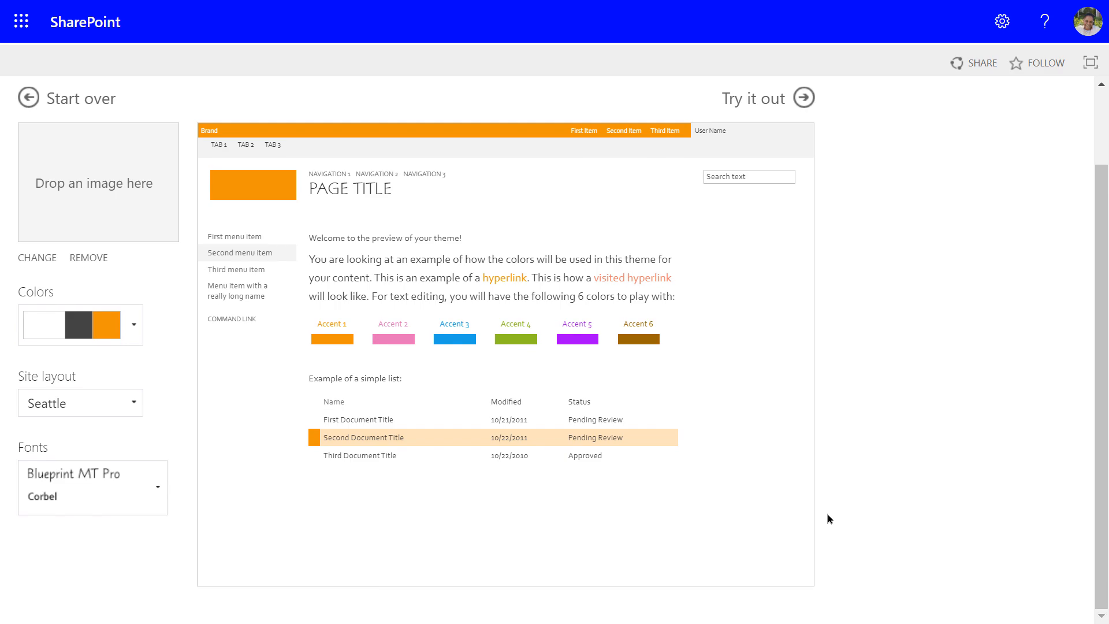
scroll(828, 514, up, 2)
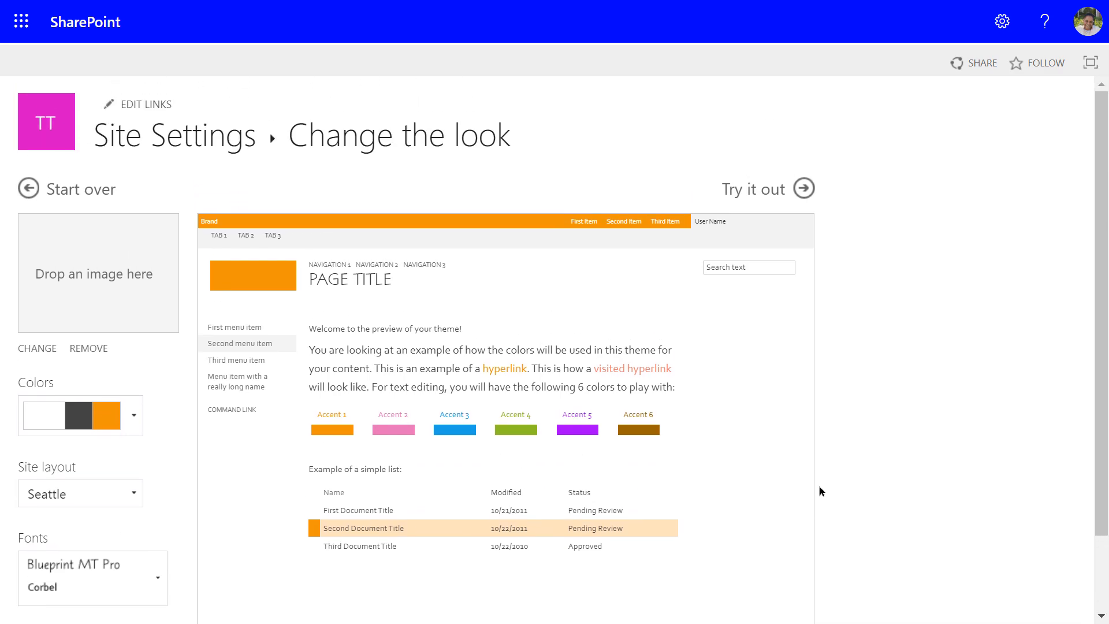
scroll(814, 491, down, 1)
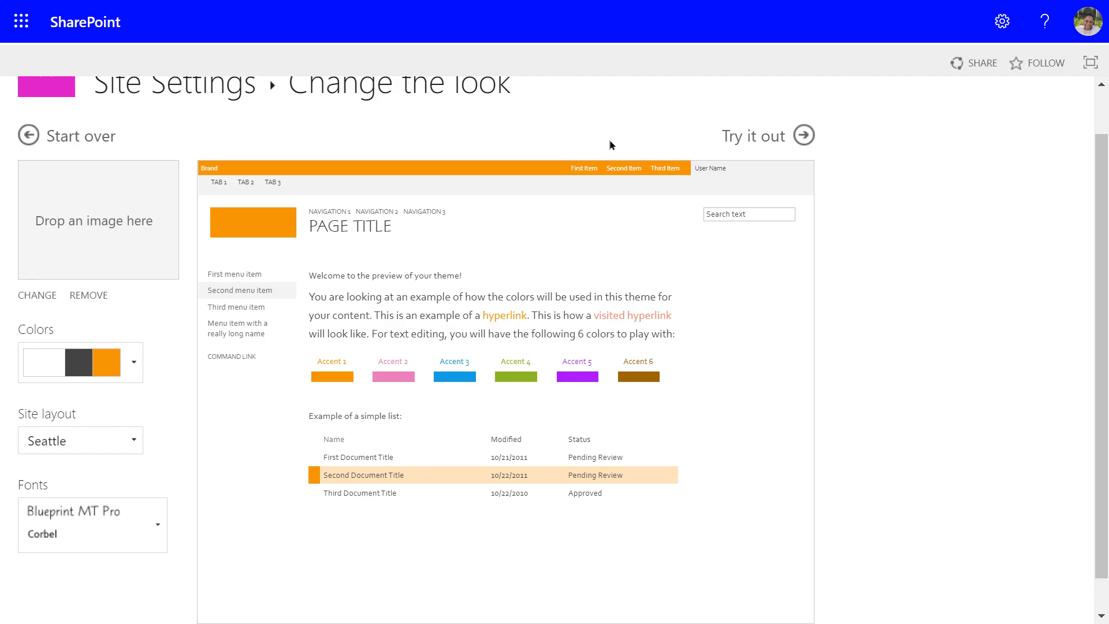
scroll(609, 140, up, 1)
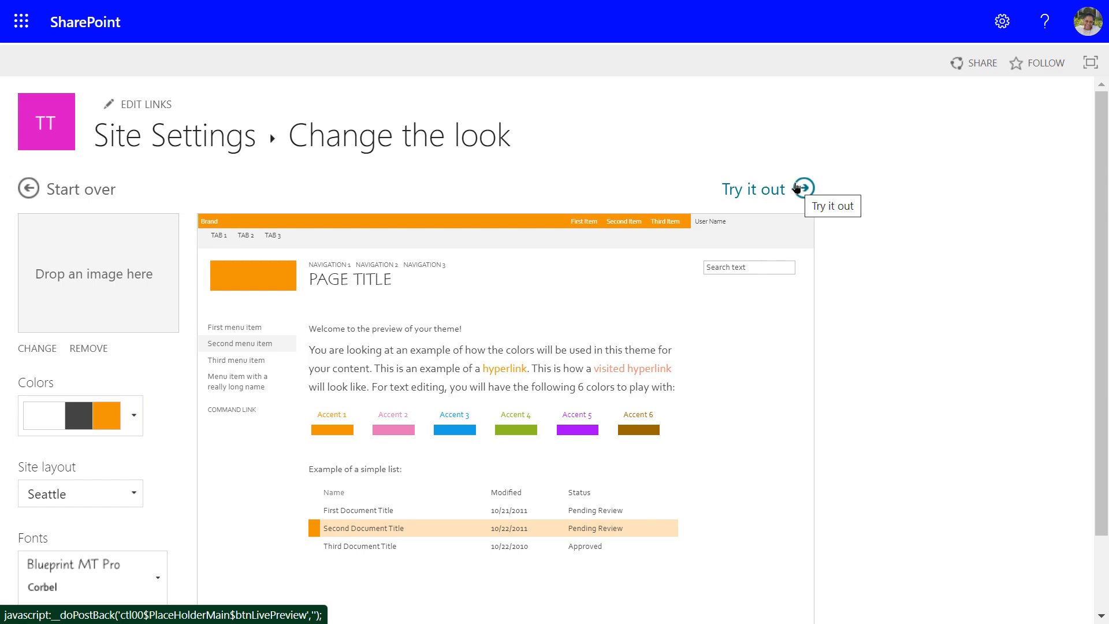
click(762, 196)
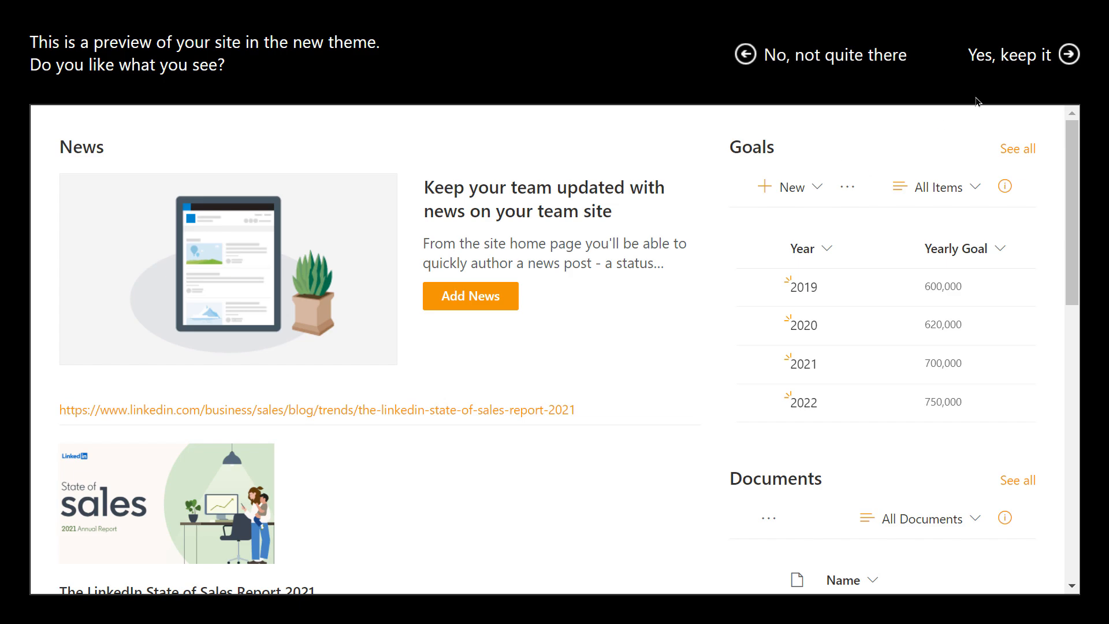
click(1020, 54)
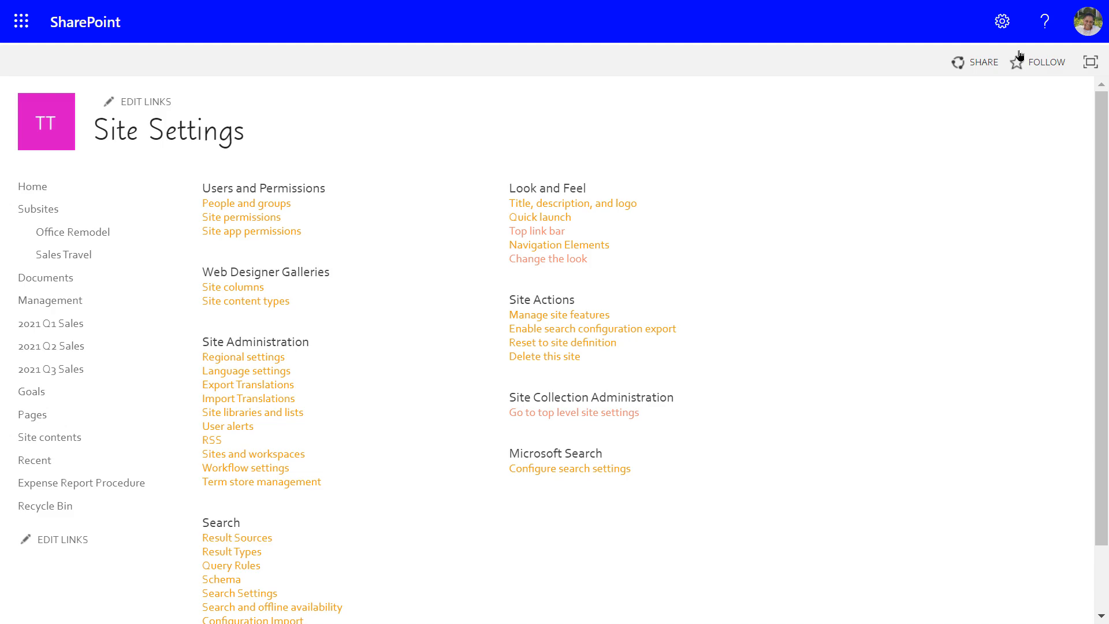
Go to the site's home page to see the new theme, and open the Documents library.
click(33, 191)
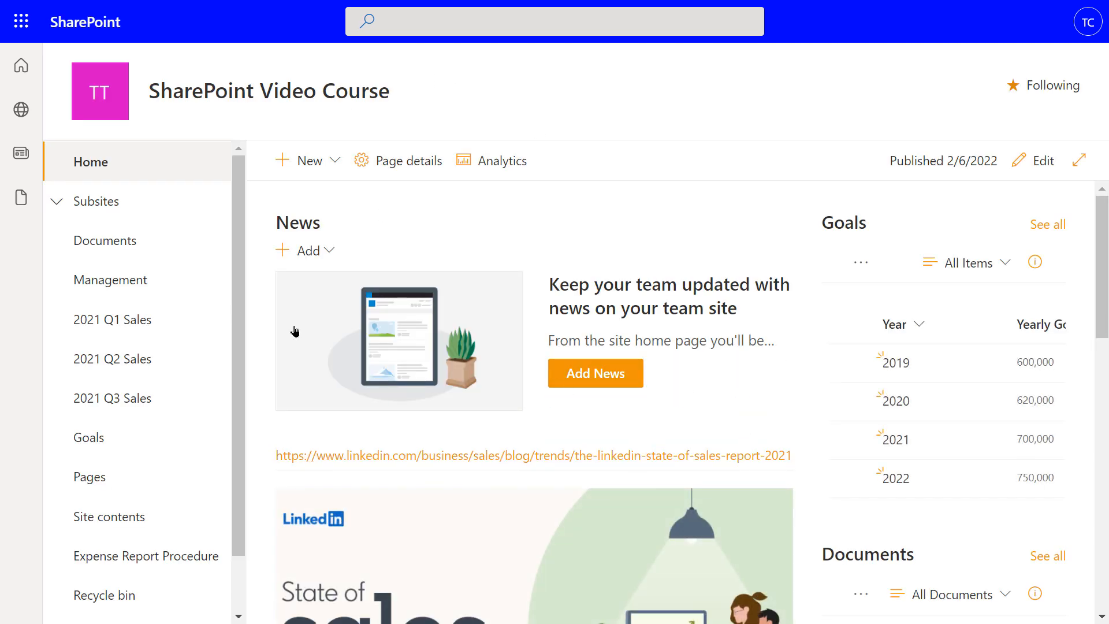
click(117, 246)
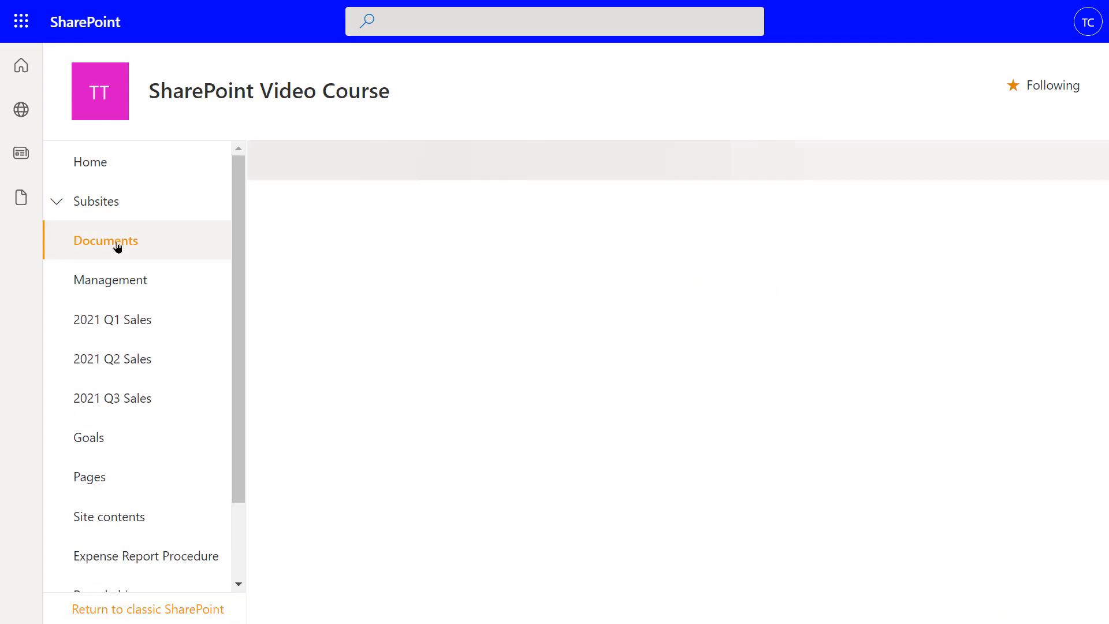